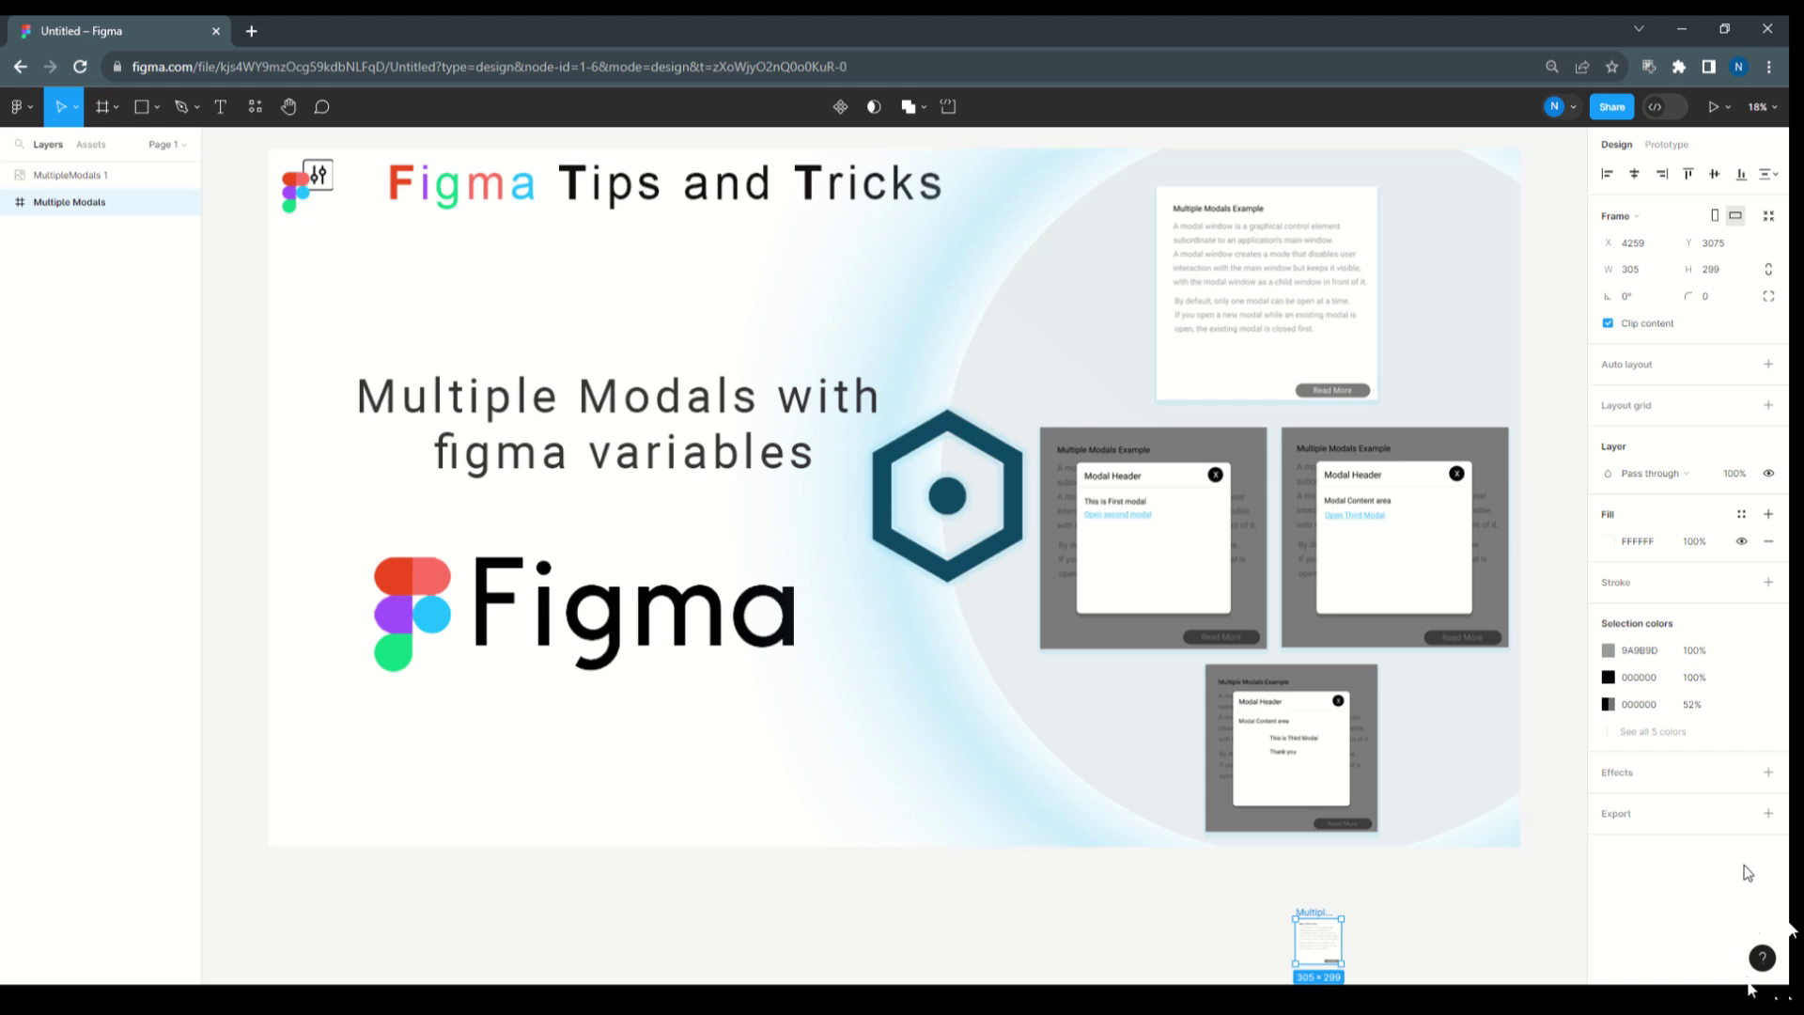
- Launch the Multiple Modals prototype preview and set its scaling to Fill screen
left_click(1713, 107)
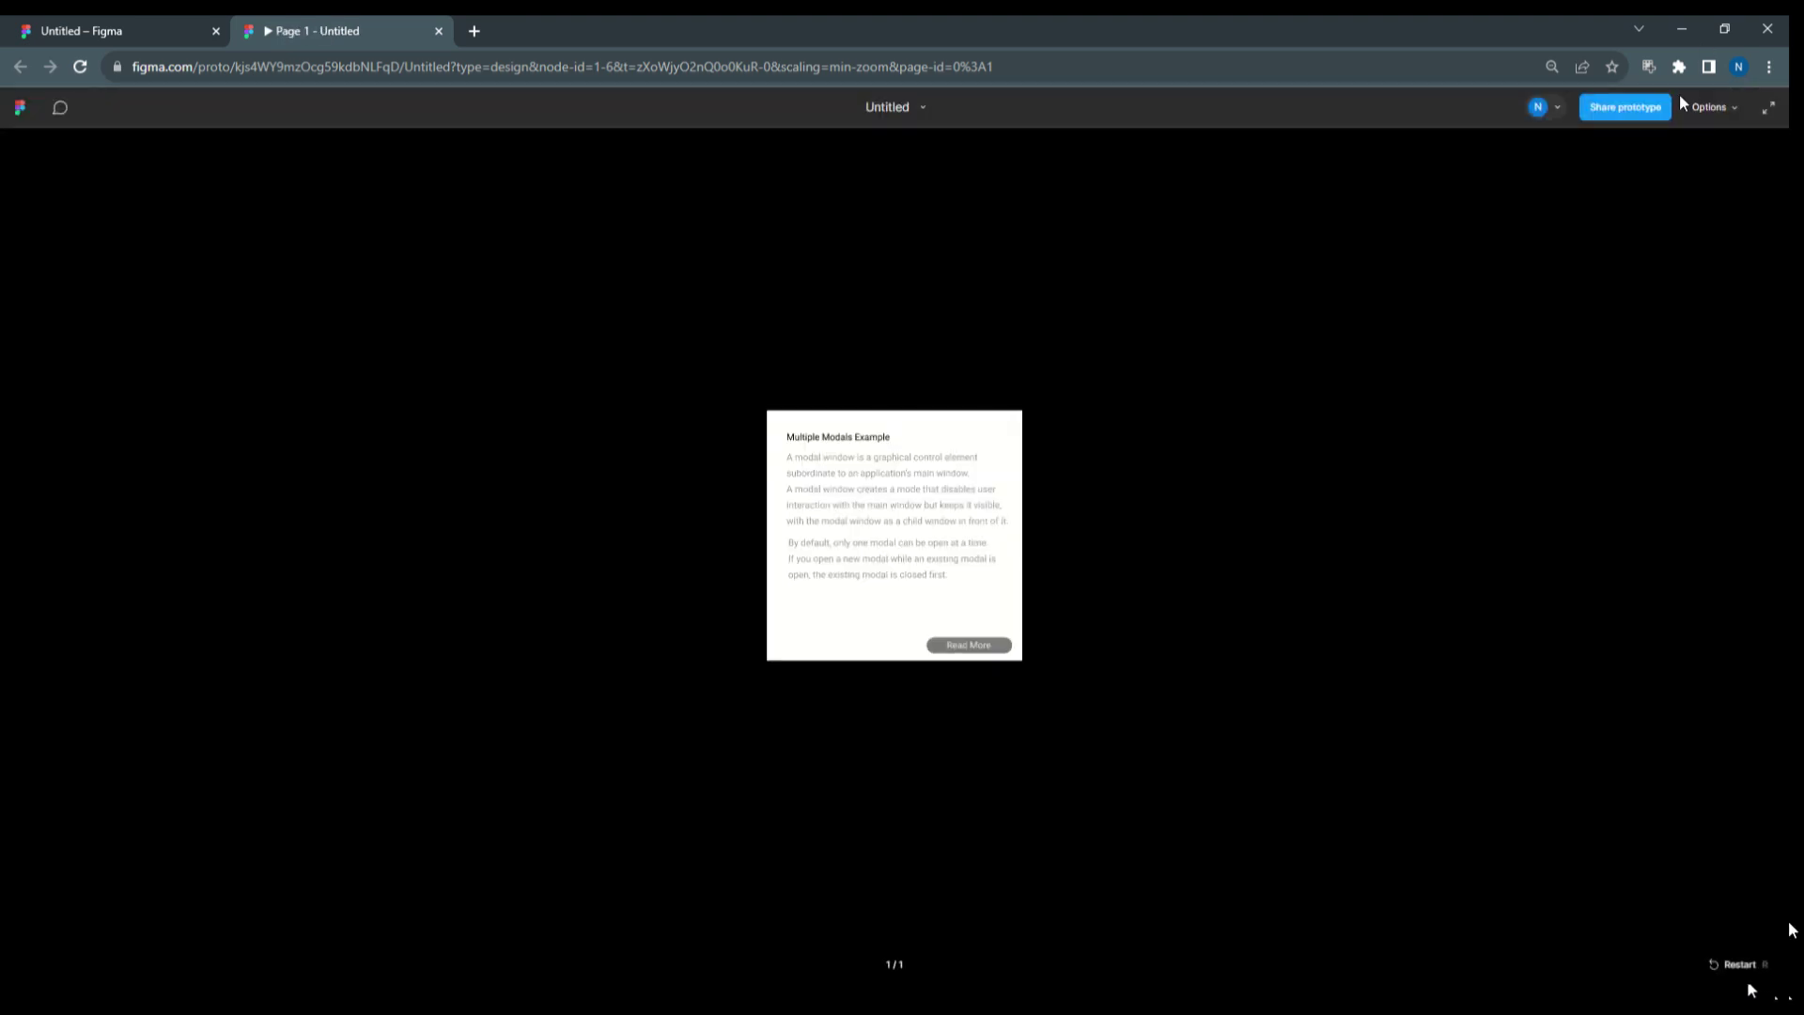
left_click(1725, 109)
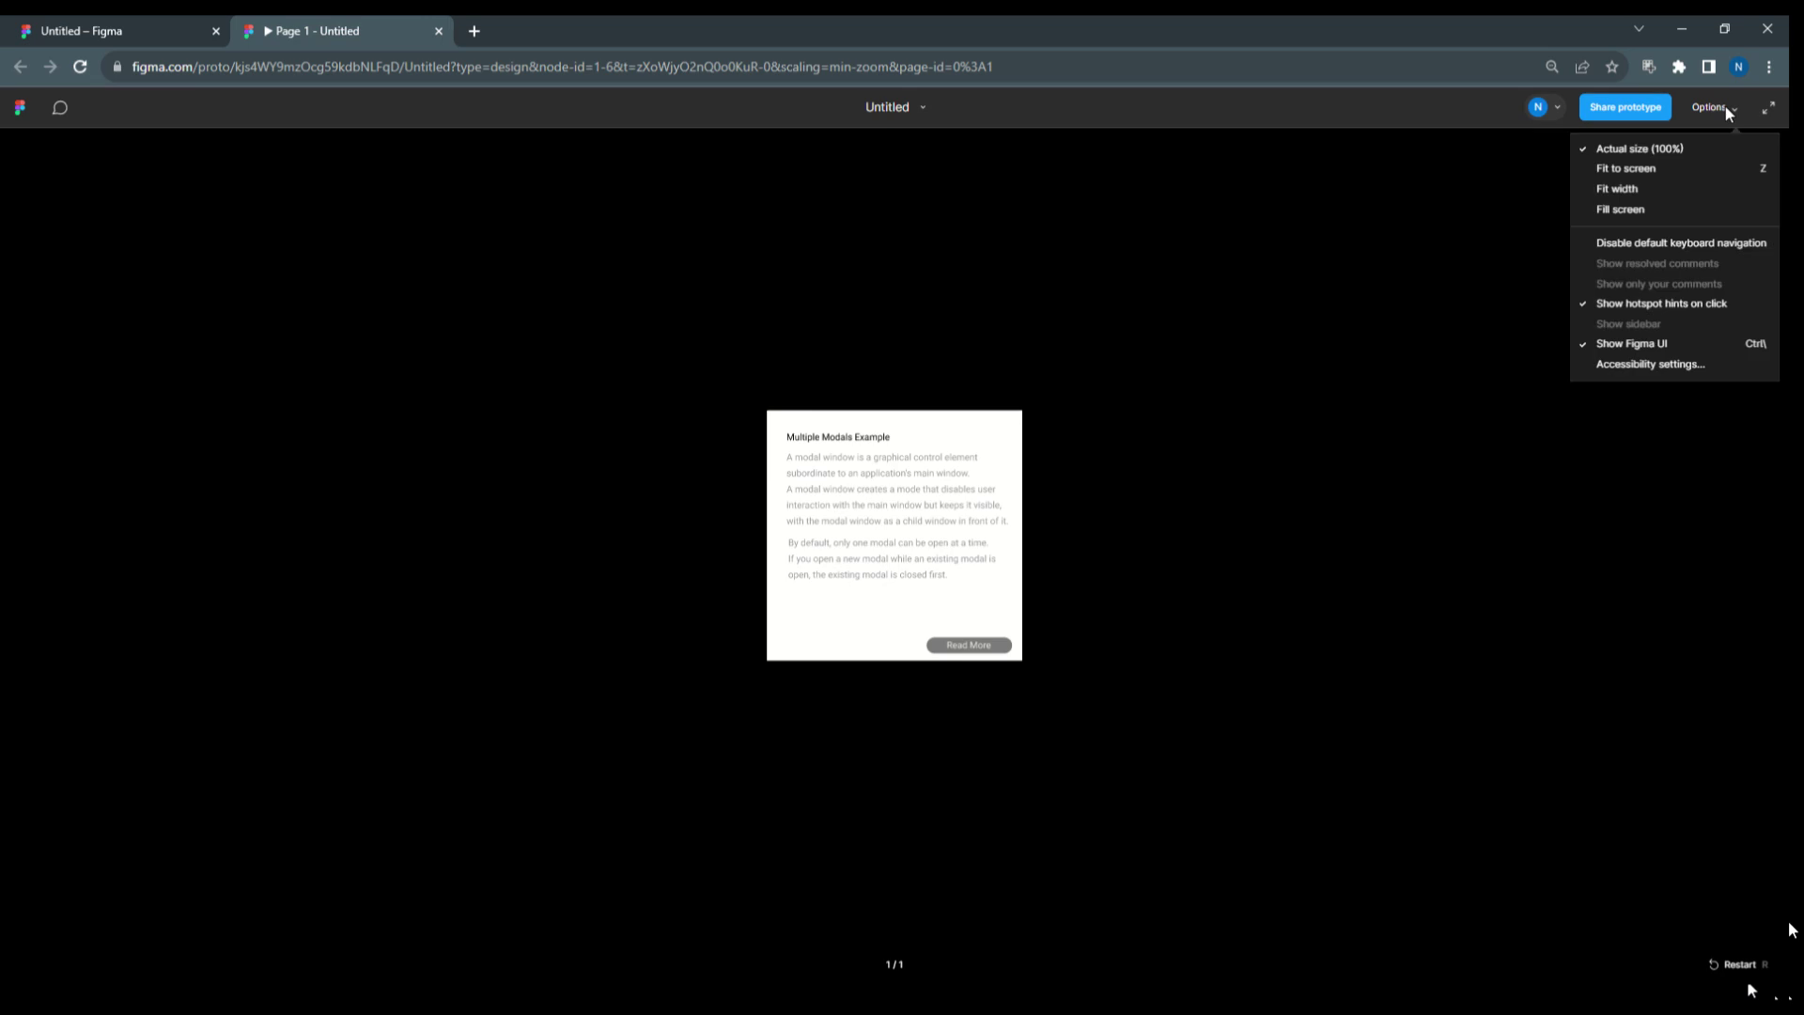
left_click(1696, 203)
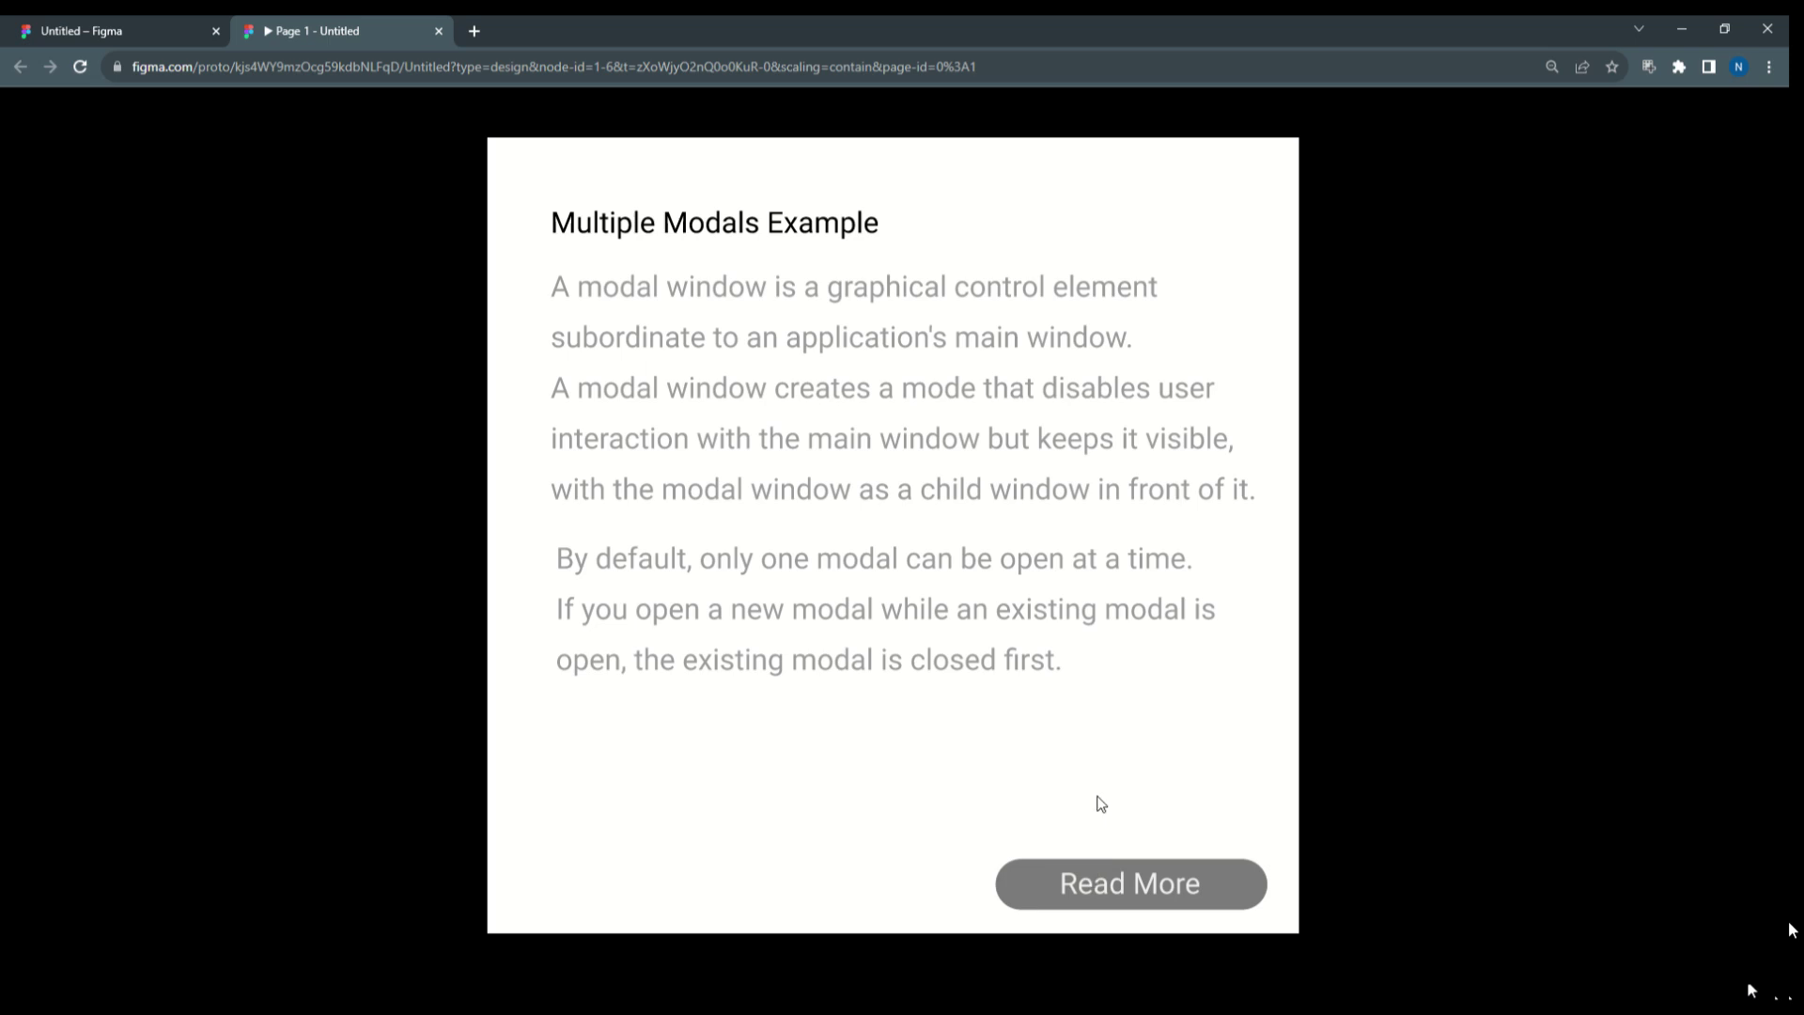
left_click(1124, 879)
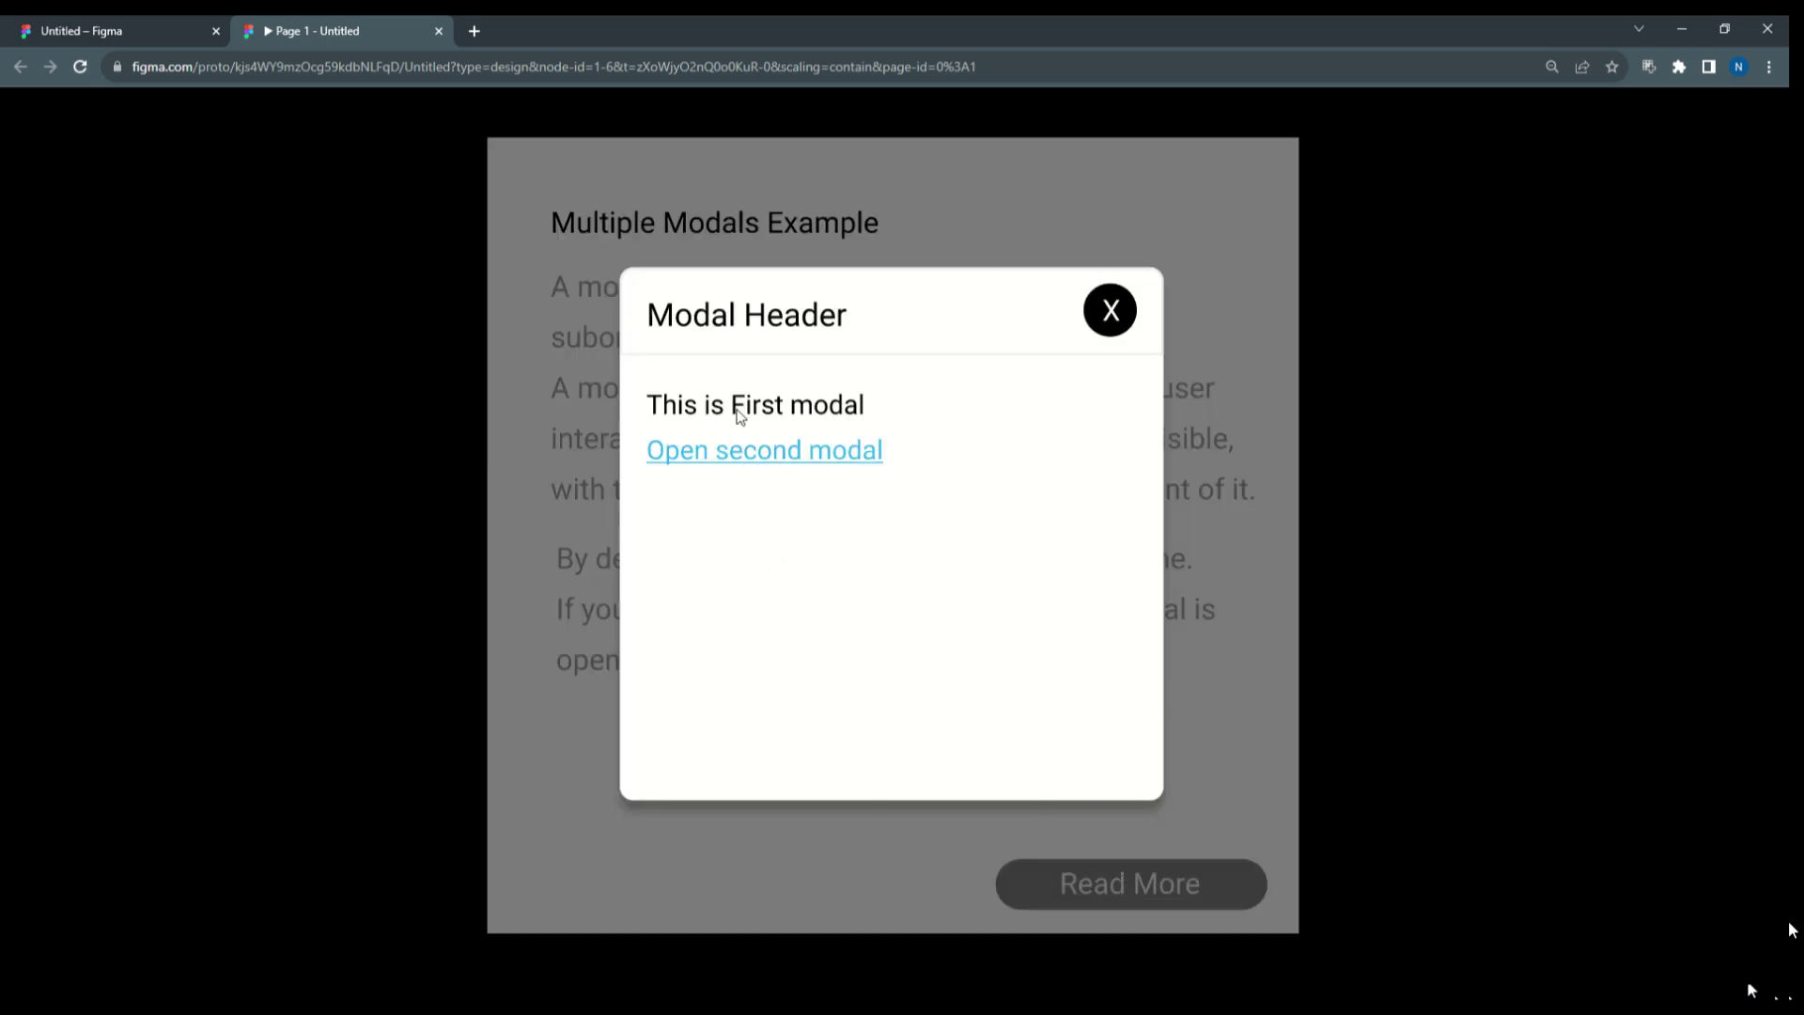
left_click(772, 460)
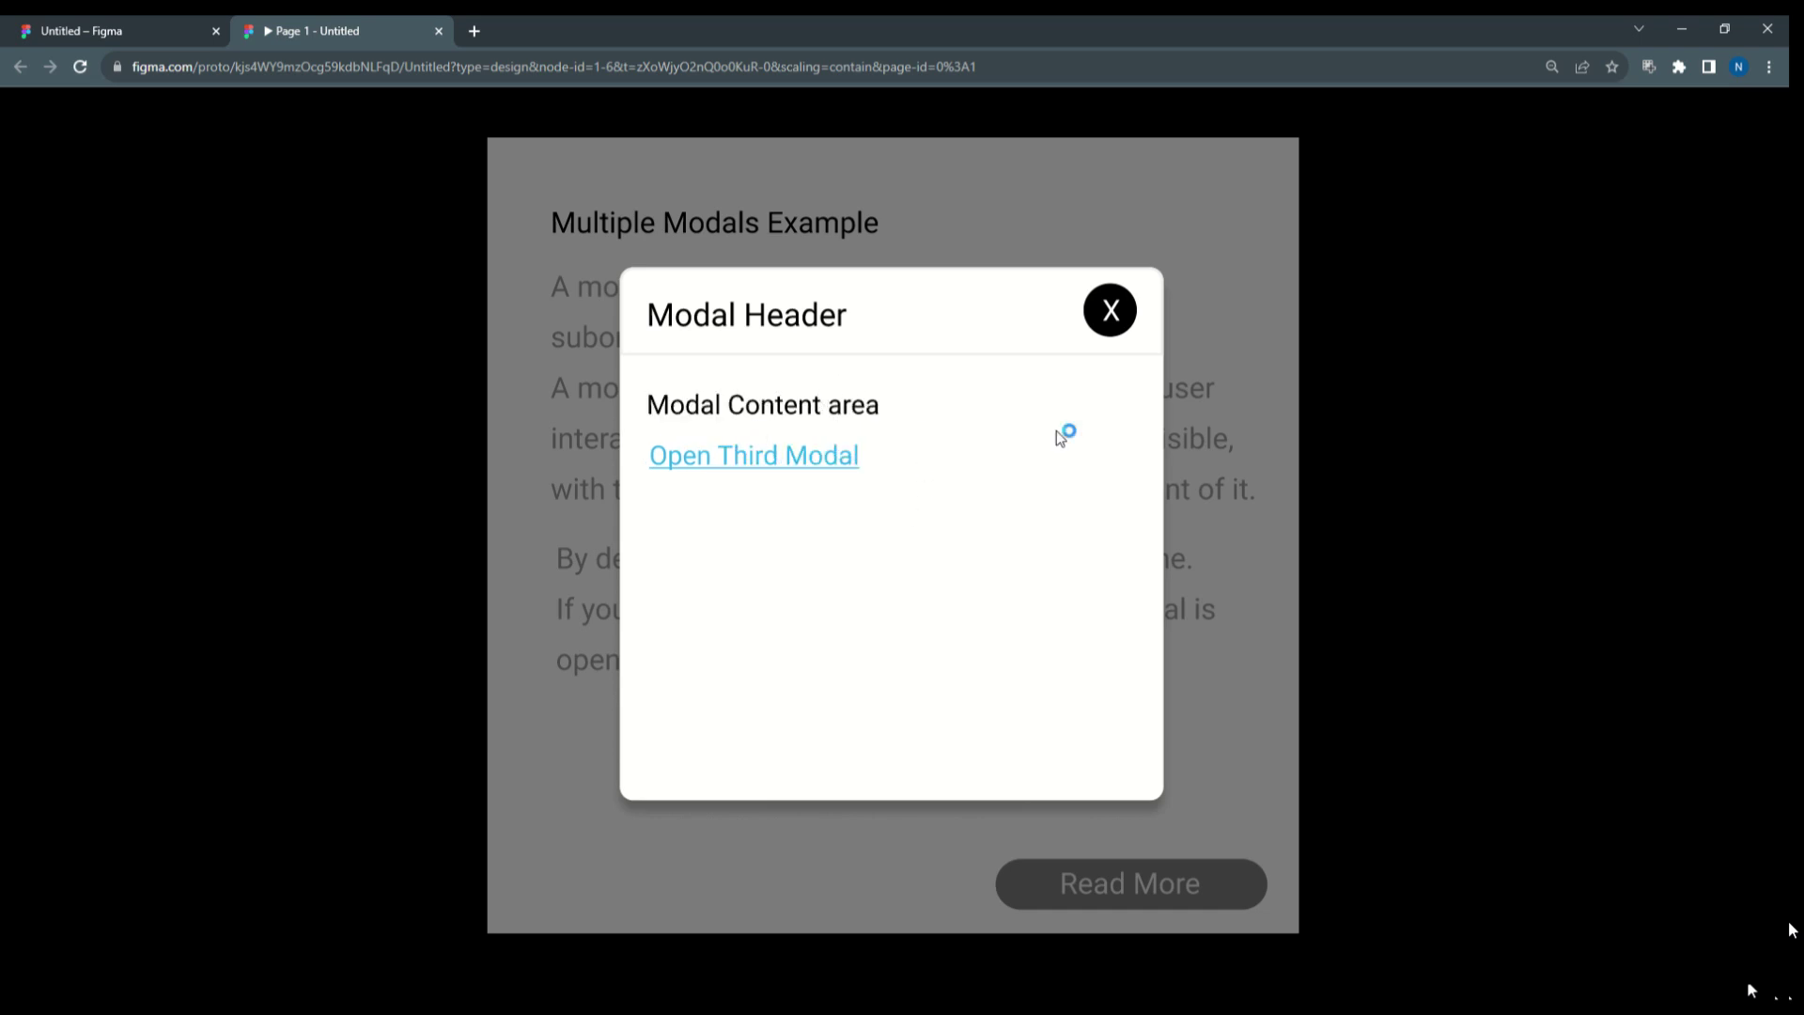
left_click(776, 468)
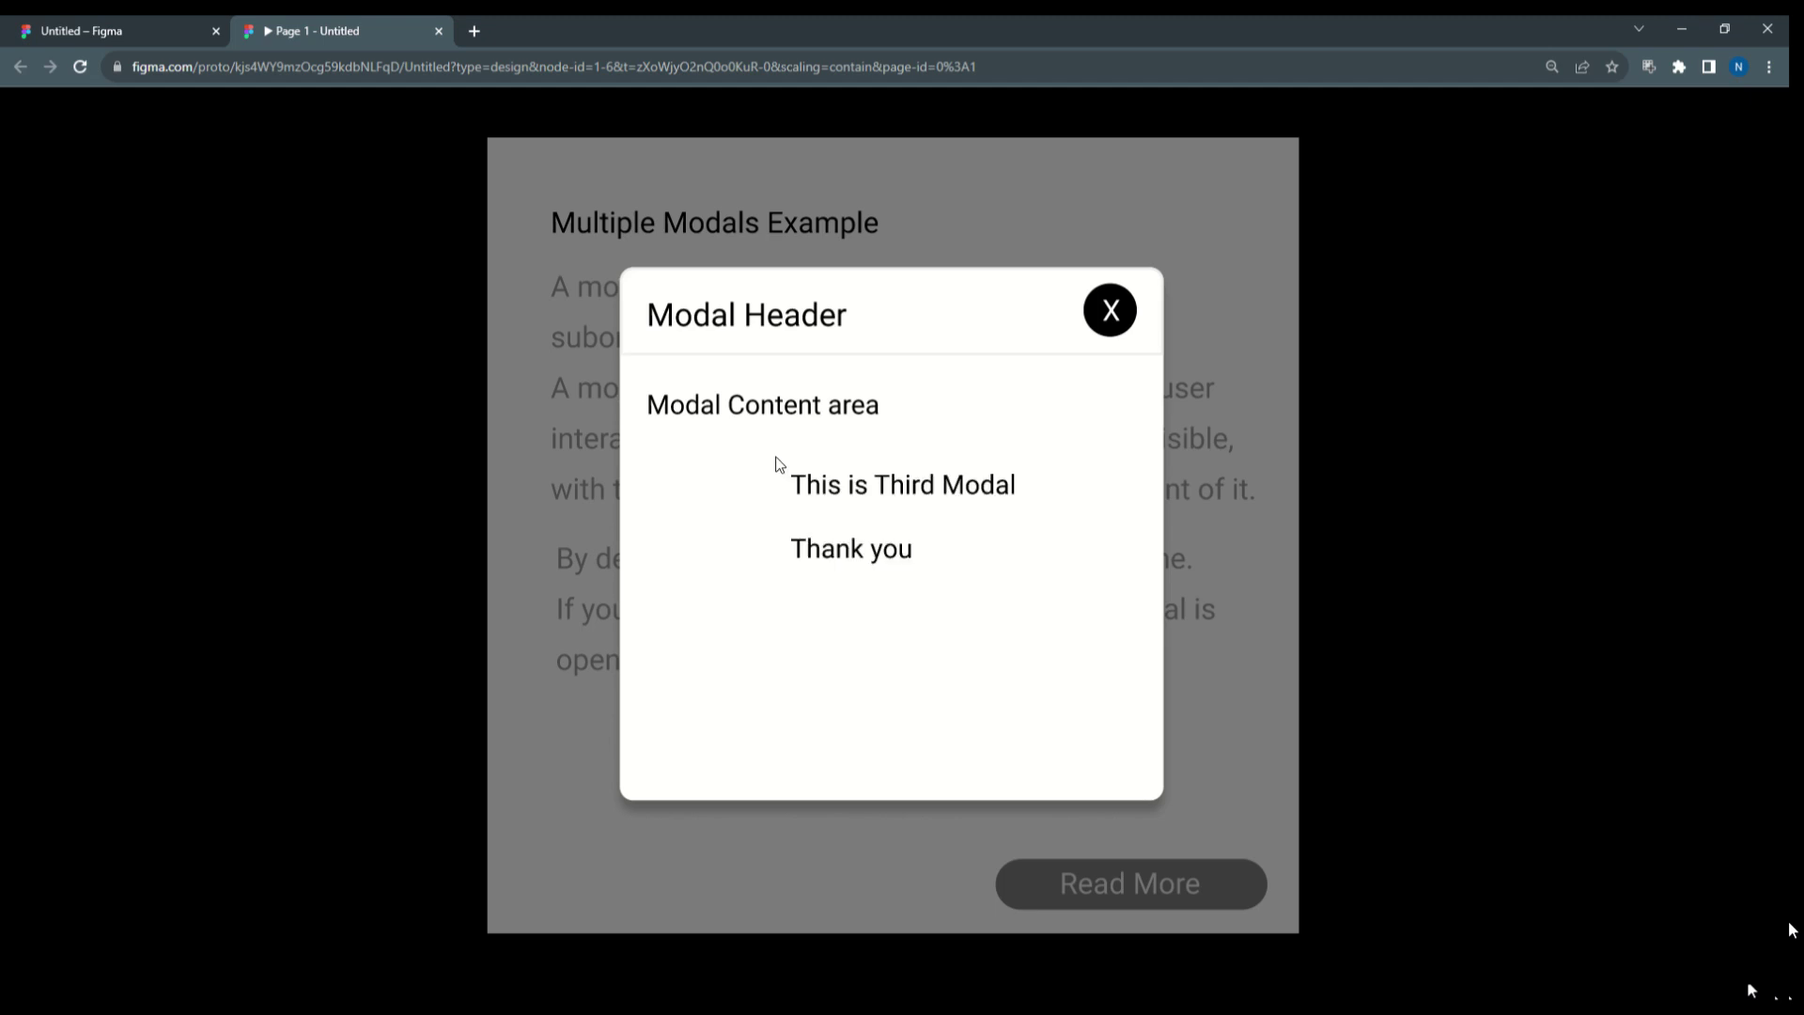
left_click(1111, 316)
left_click(1193, 893)
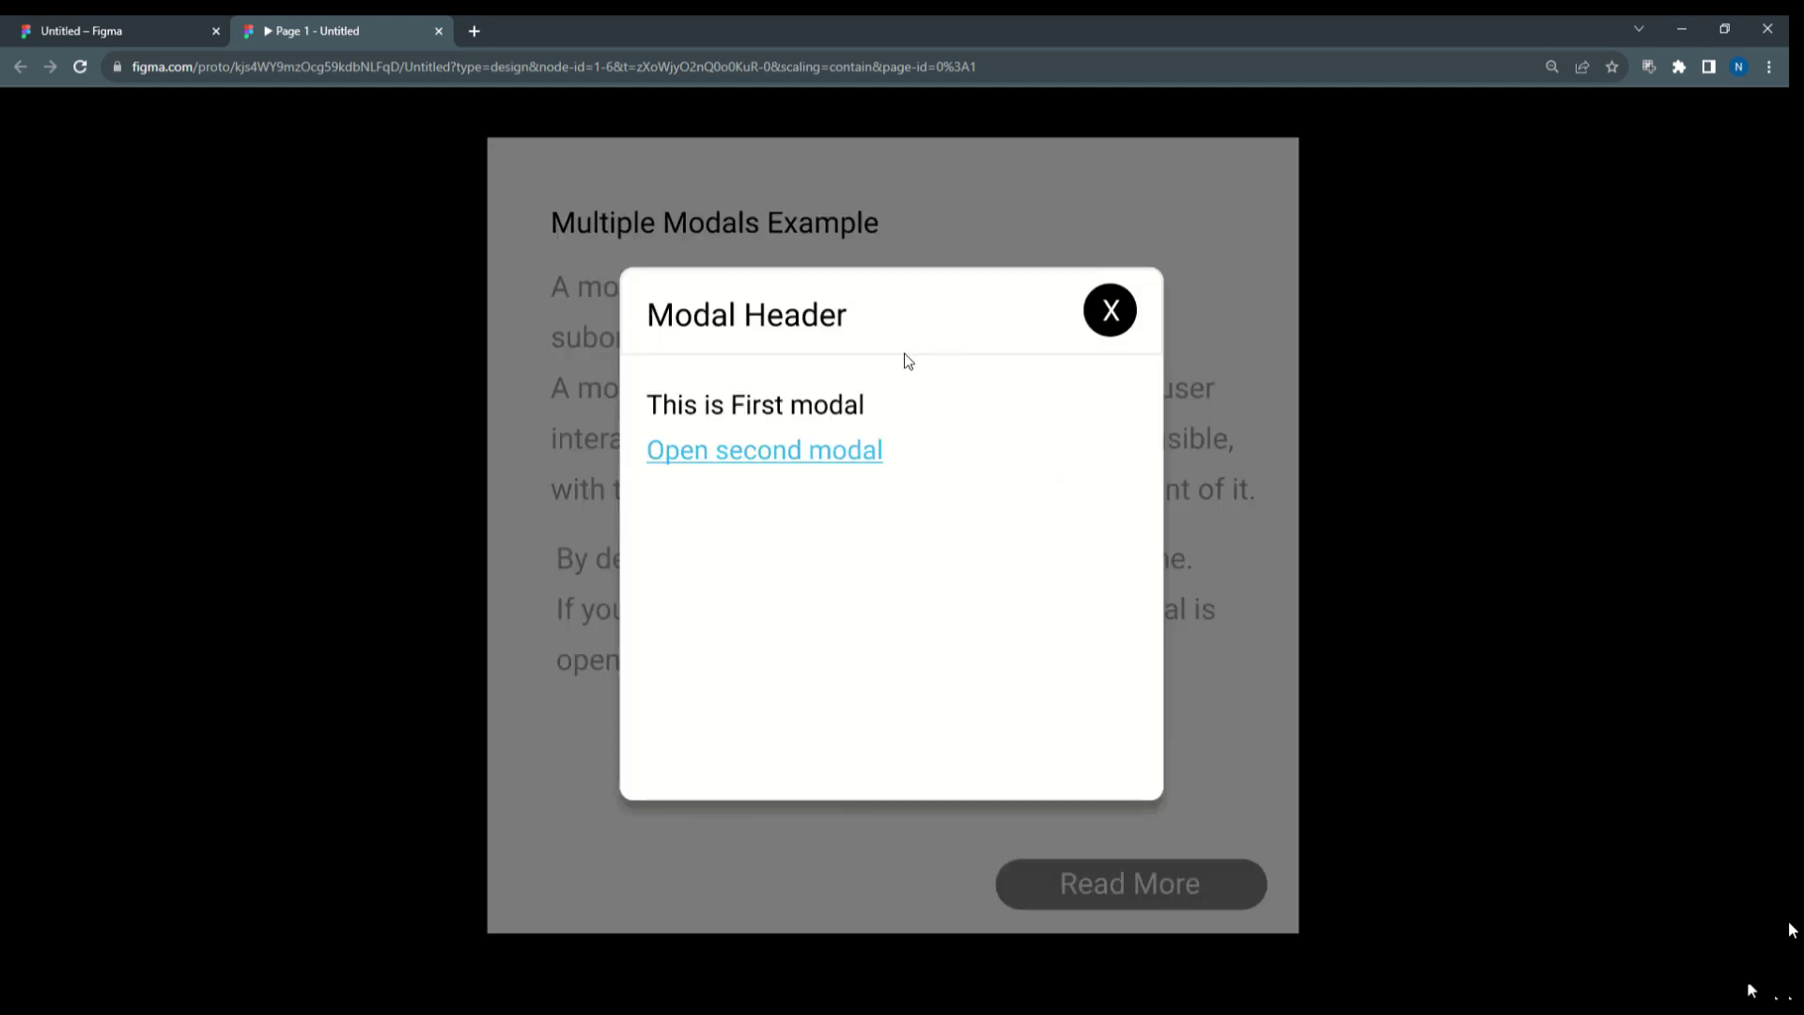
left_click(1118, 318)
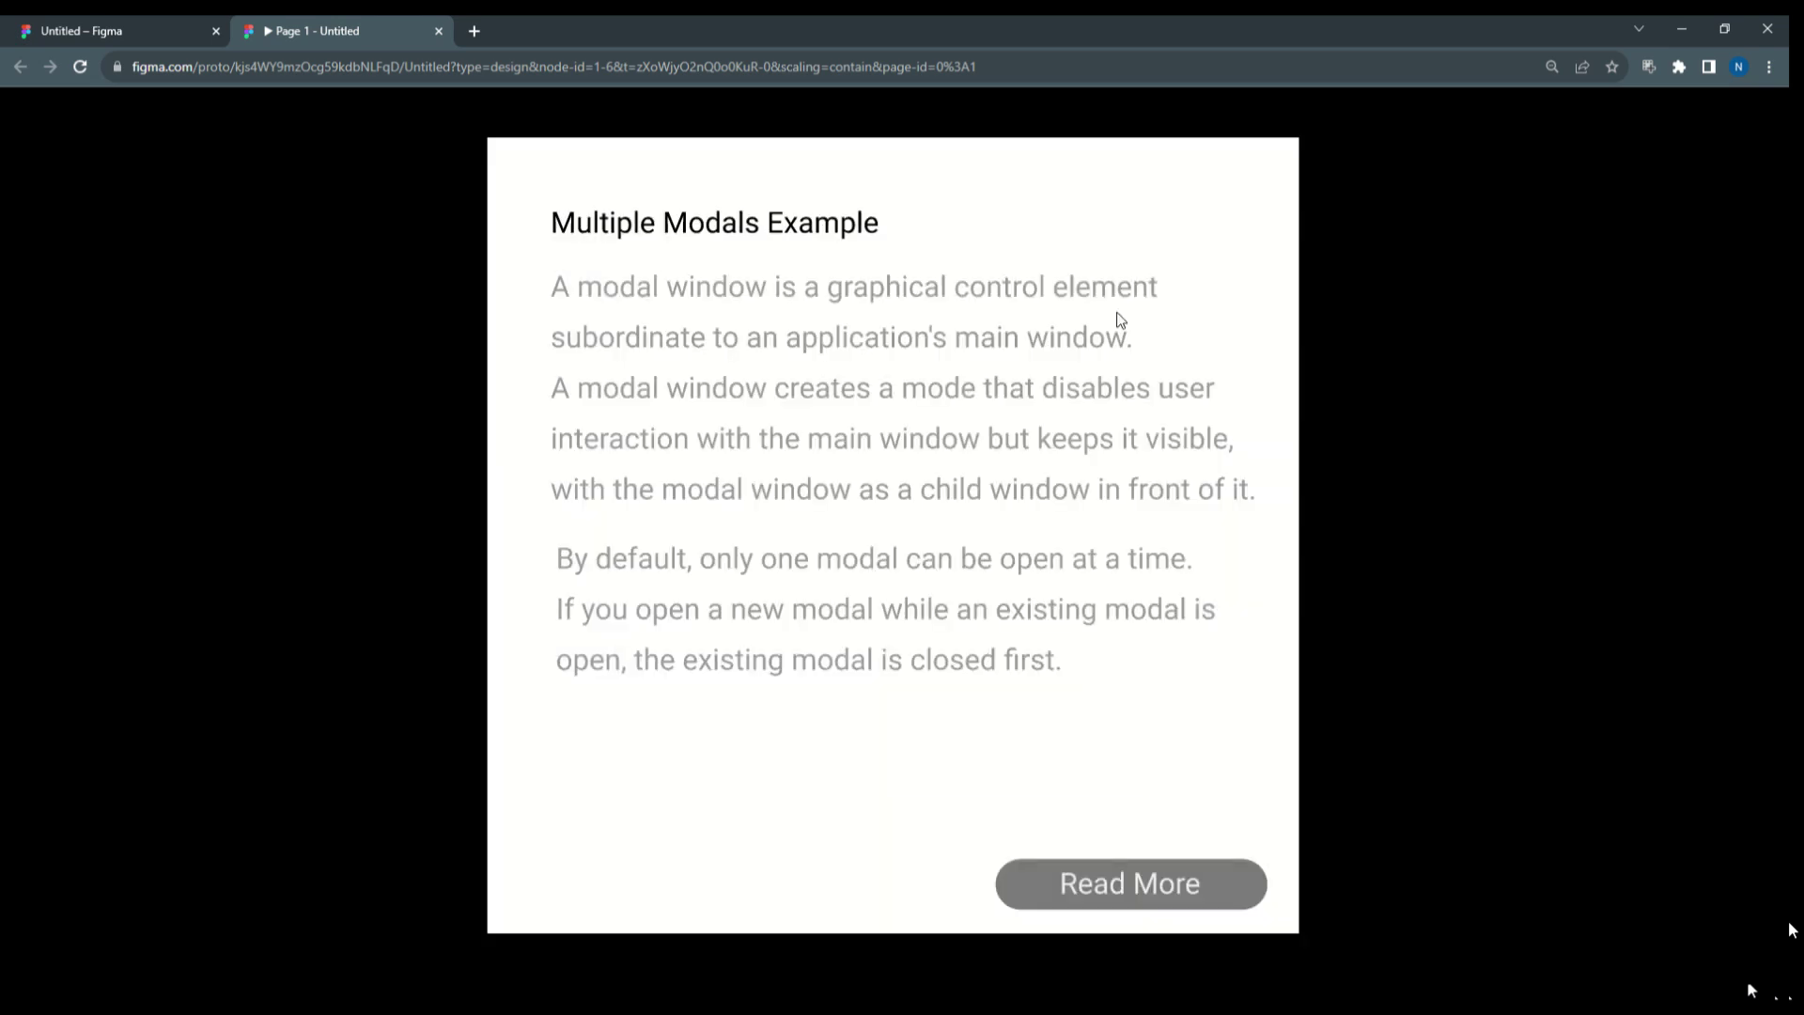
left_click(1168, 908)
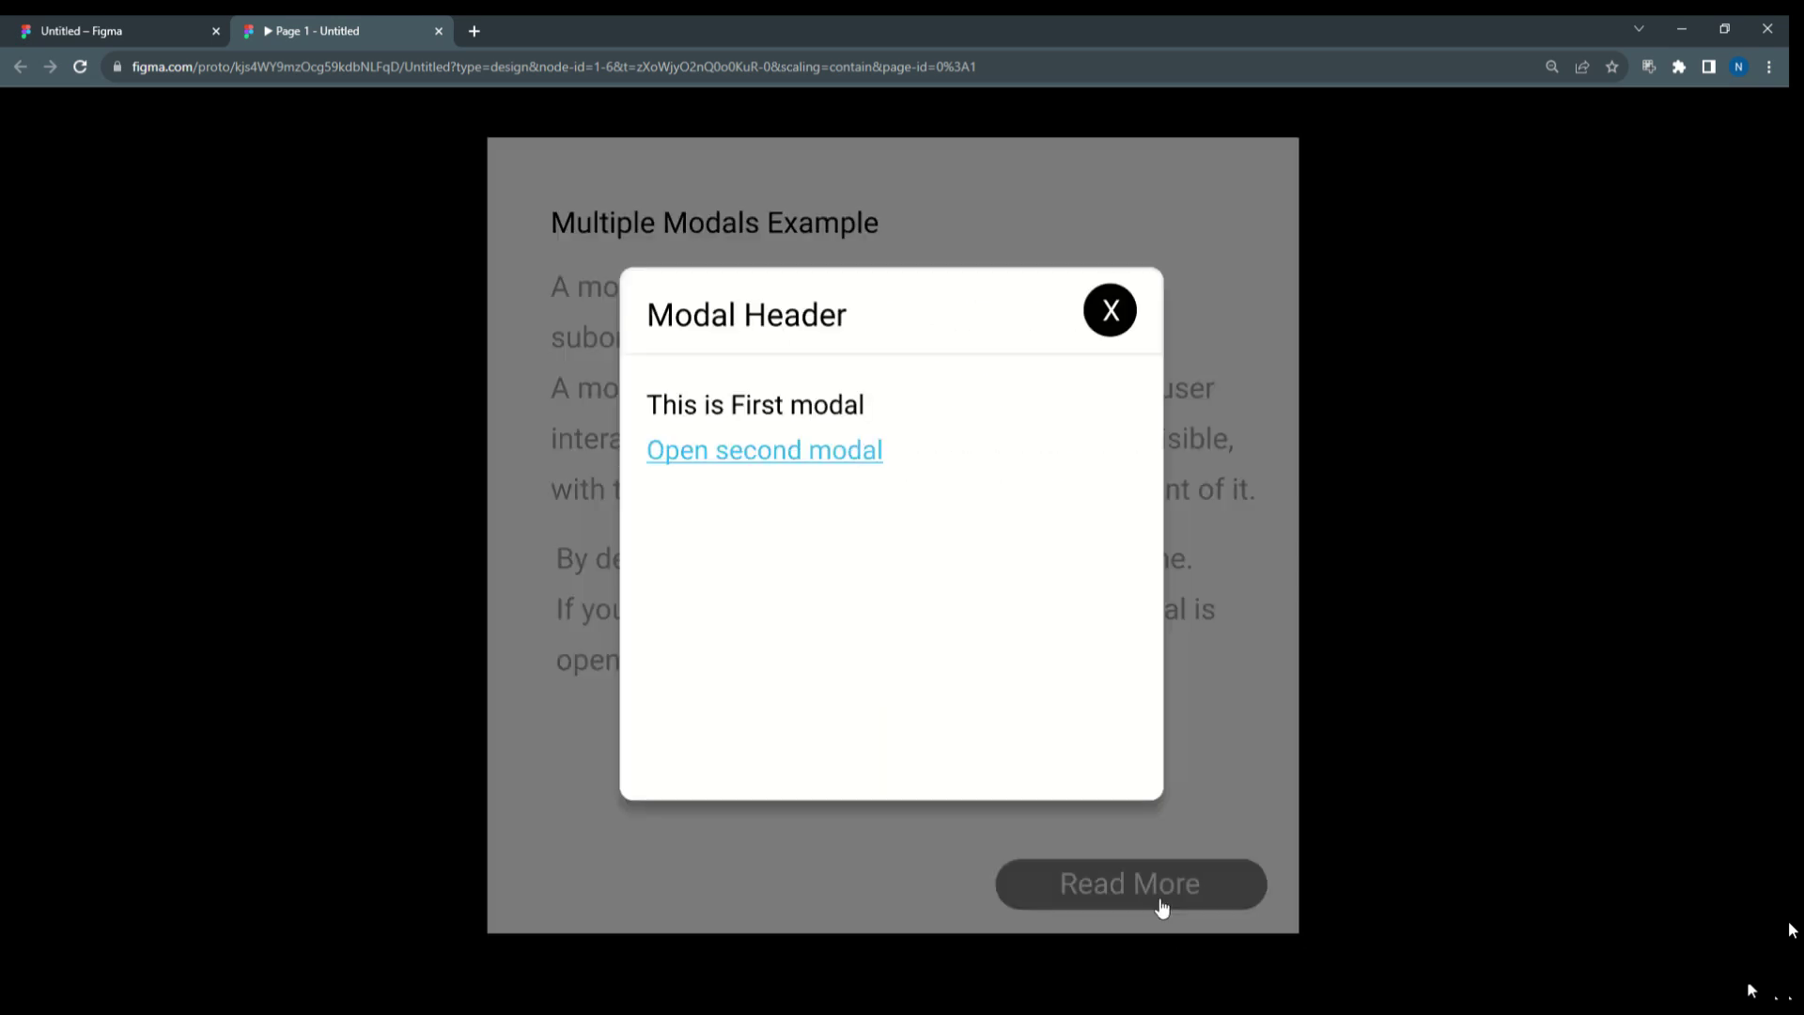
left_click(843, 452)
left_click(1120, 312)
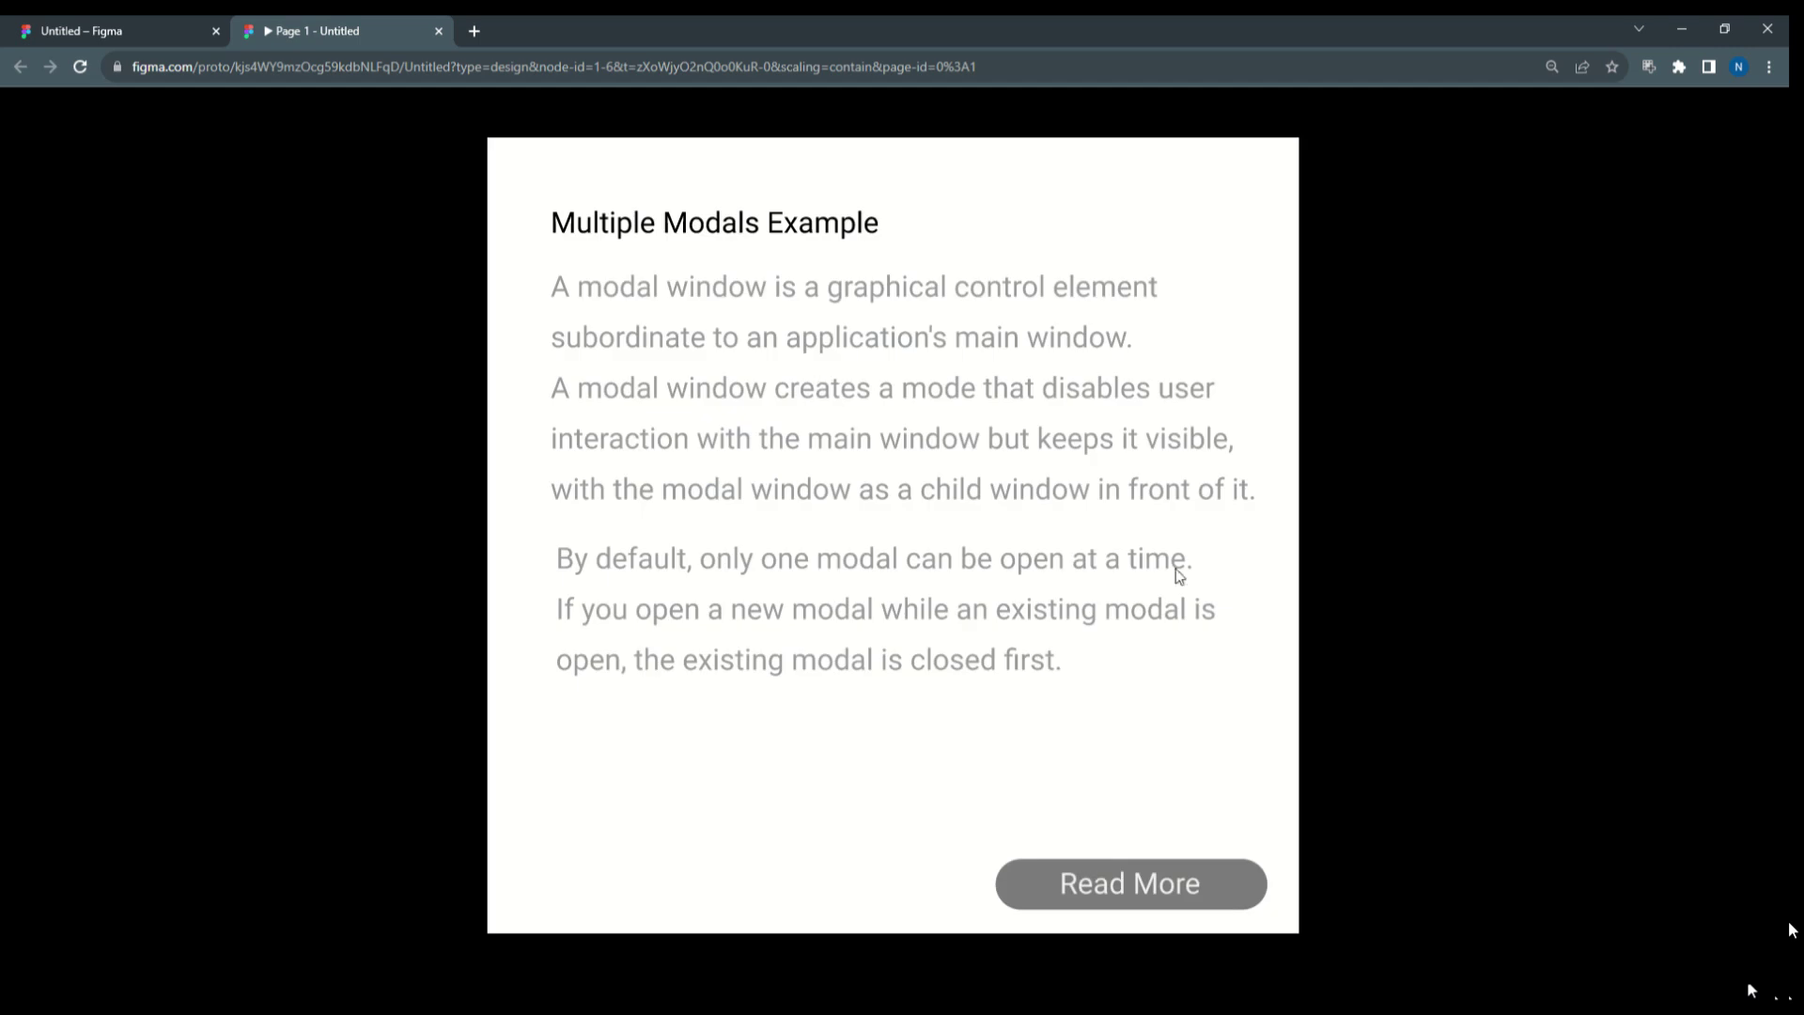
left_click(1184, 883)
left_click(828, 456)
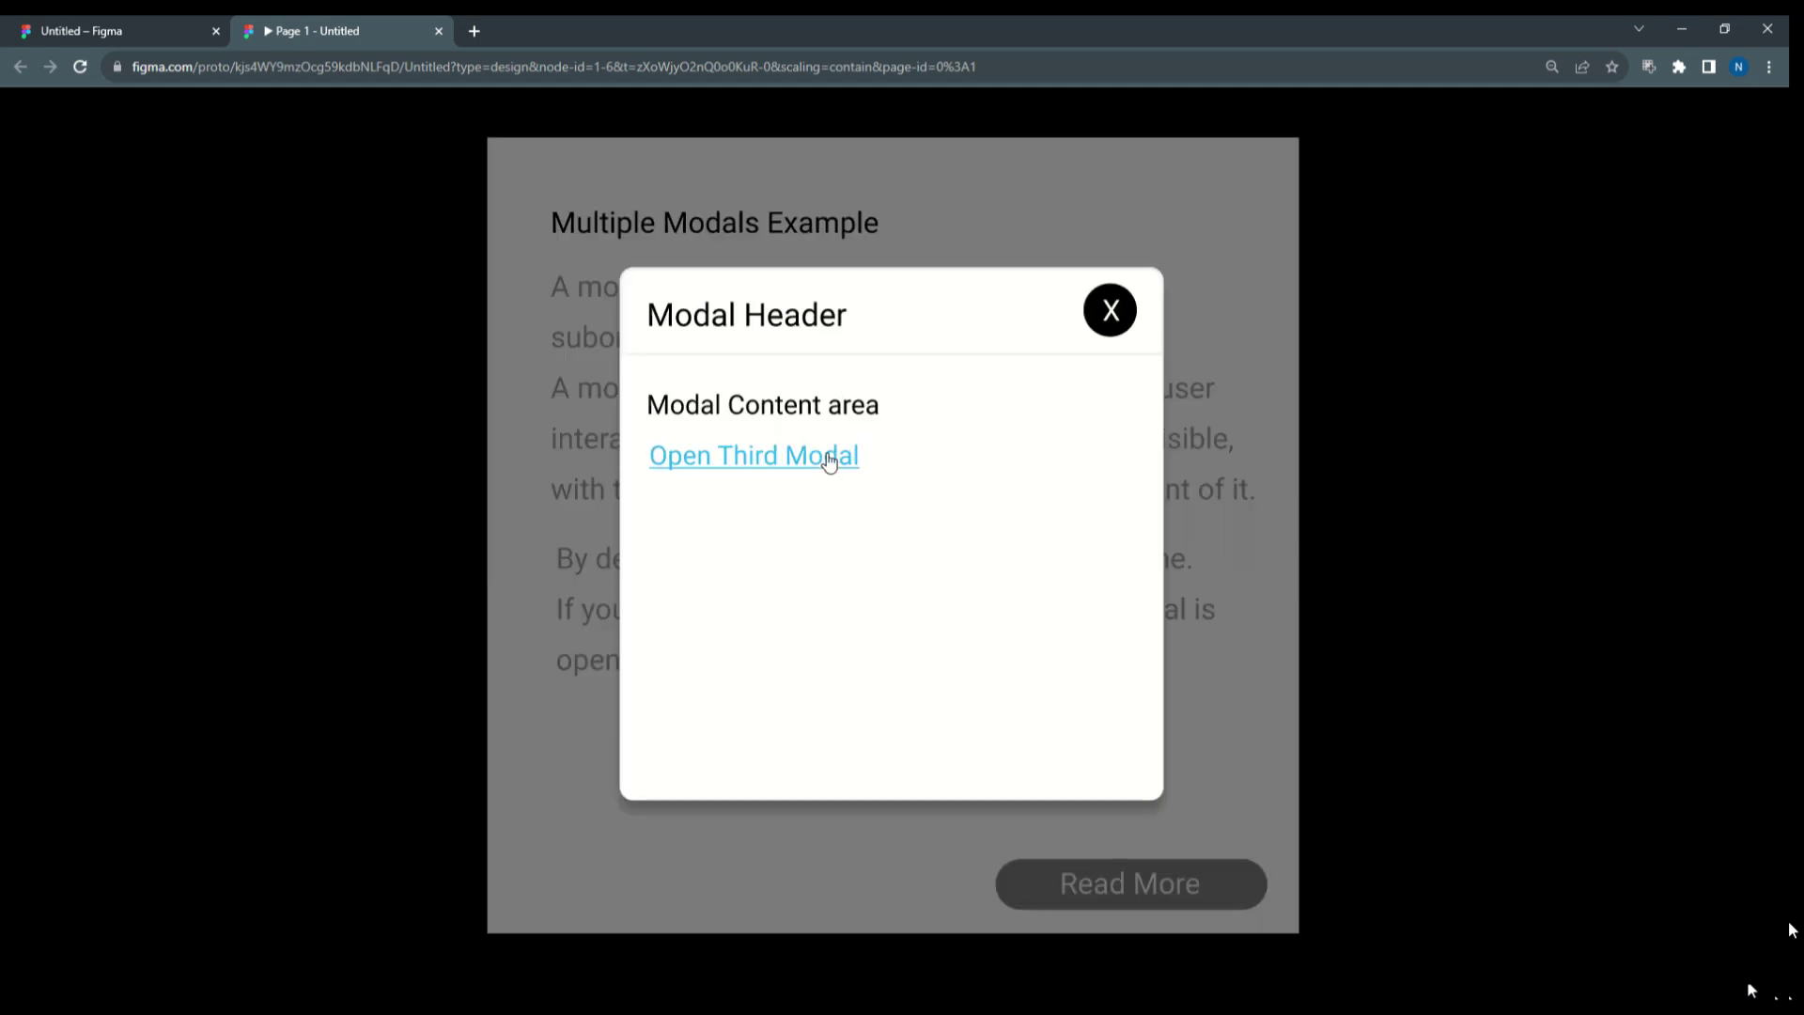
left_click(829, 457)
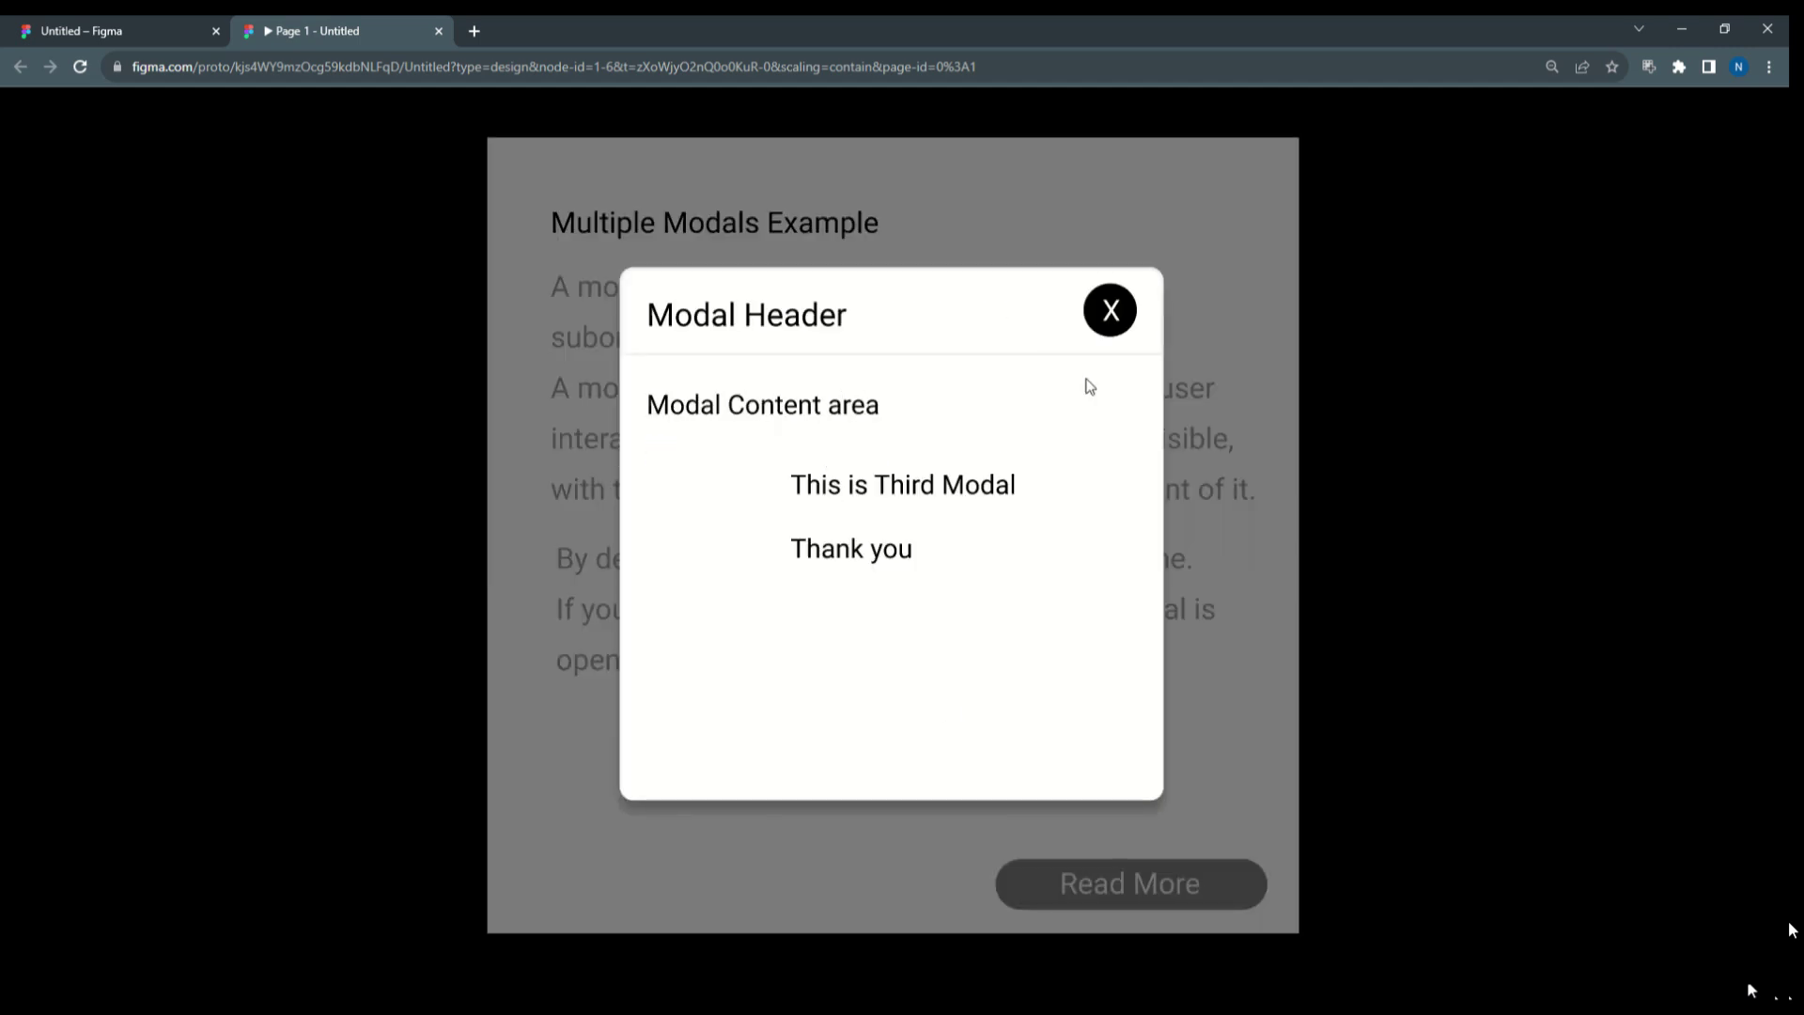
left_click(1108, 313)
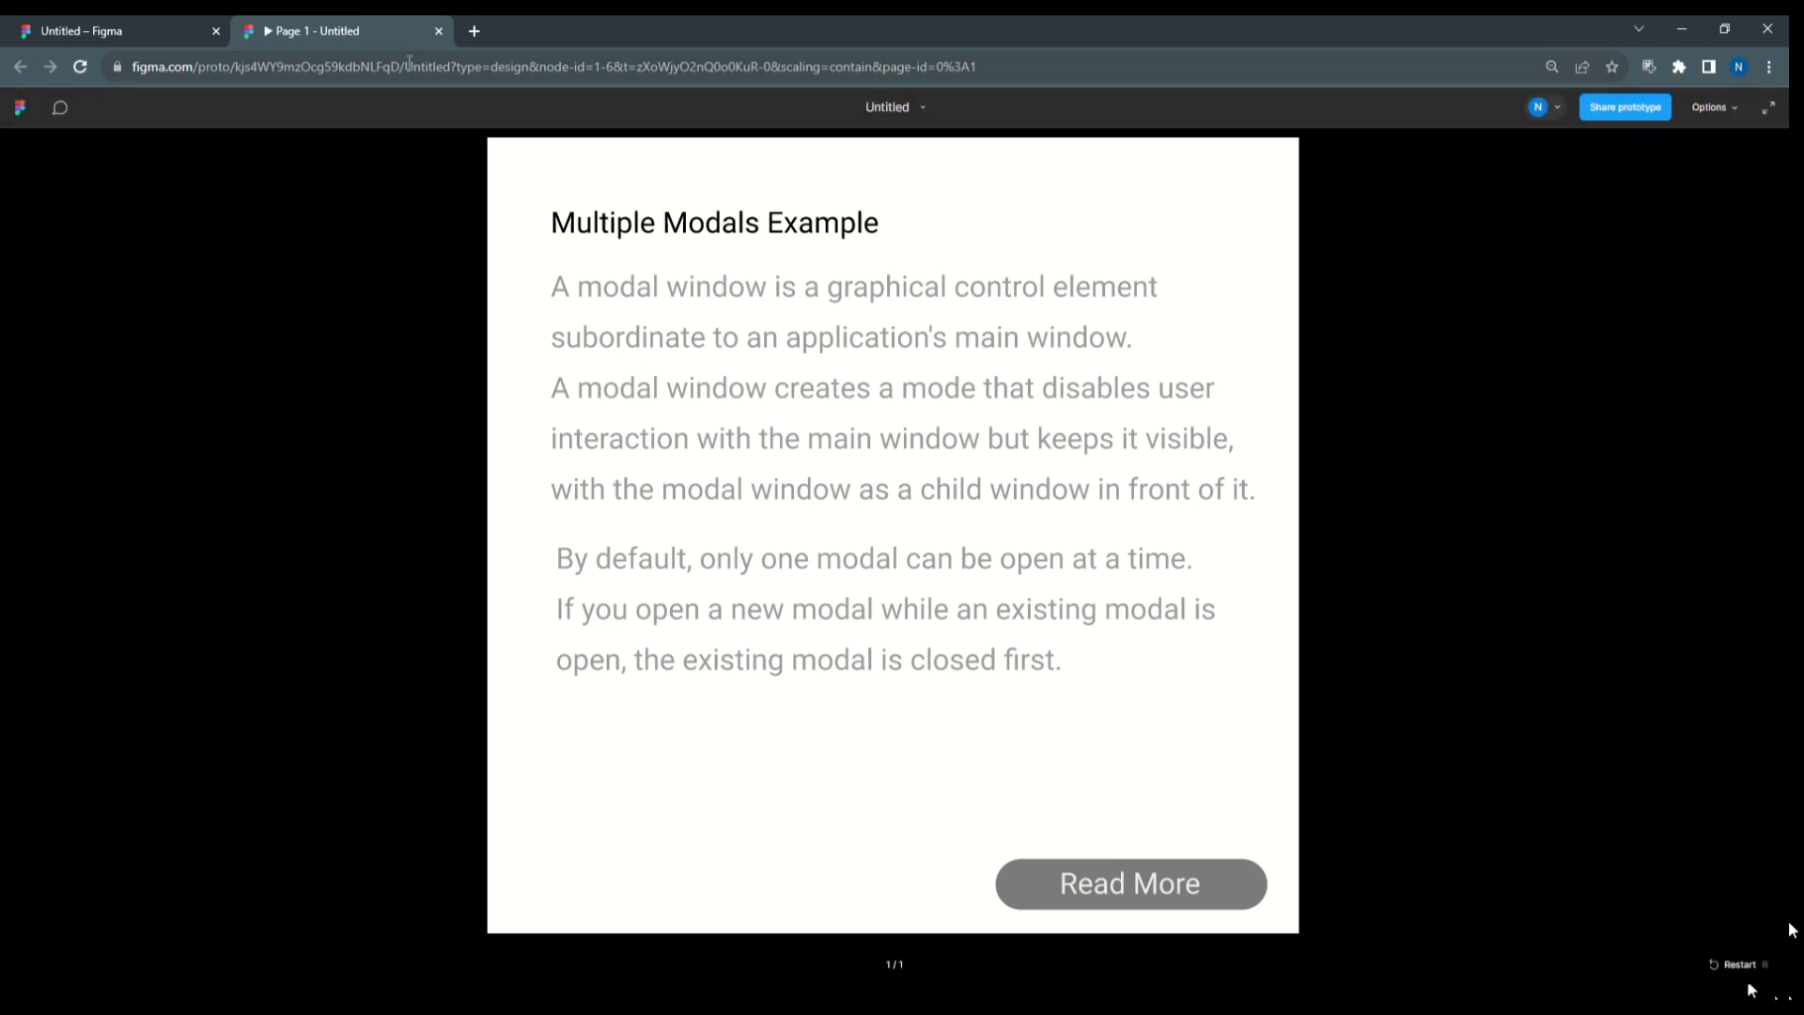
- Return to the editor and bring the Multiple Modals frame into view
left_click(129, 28)
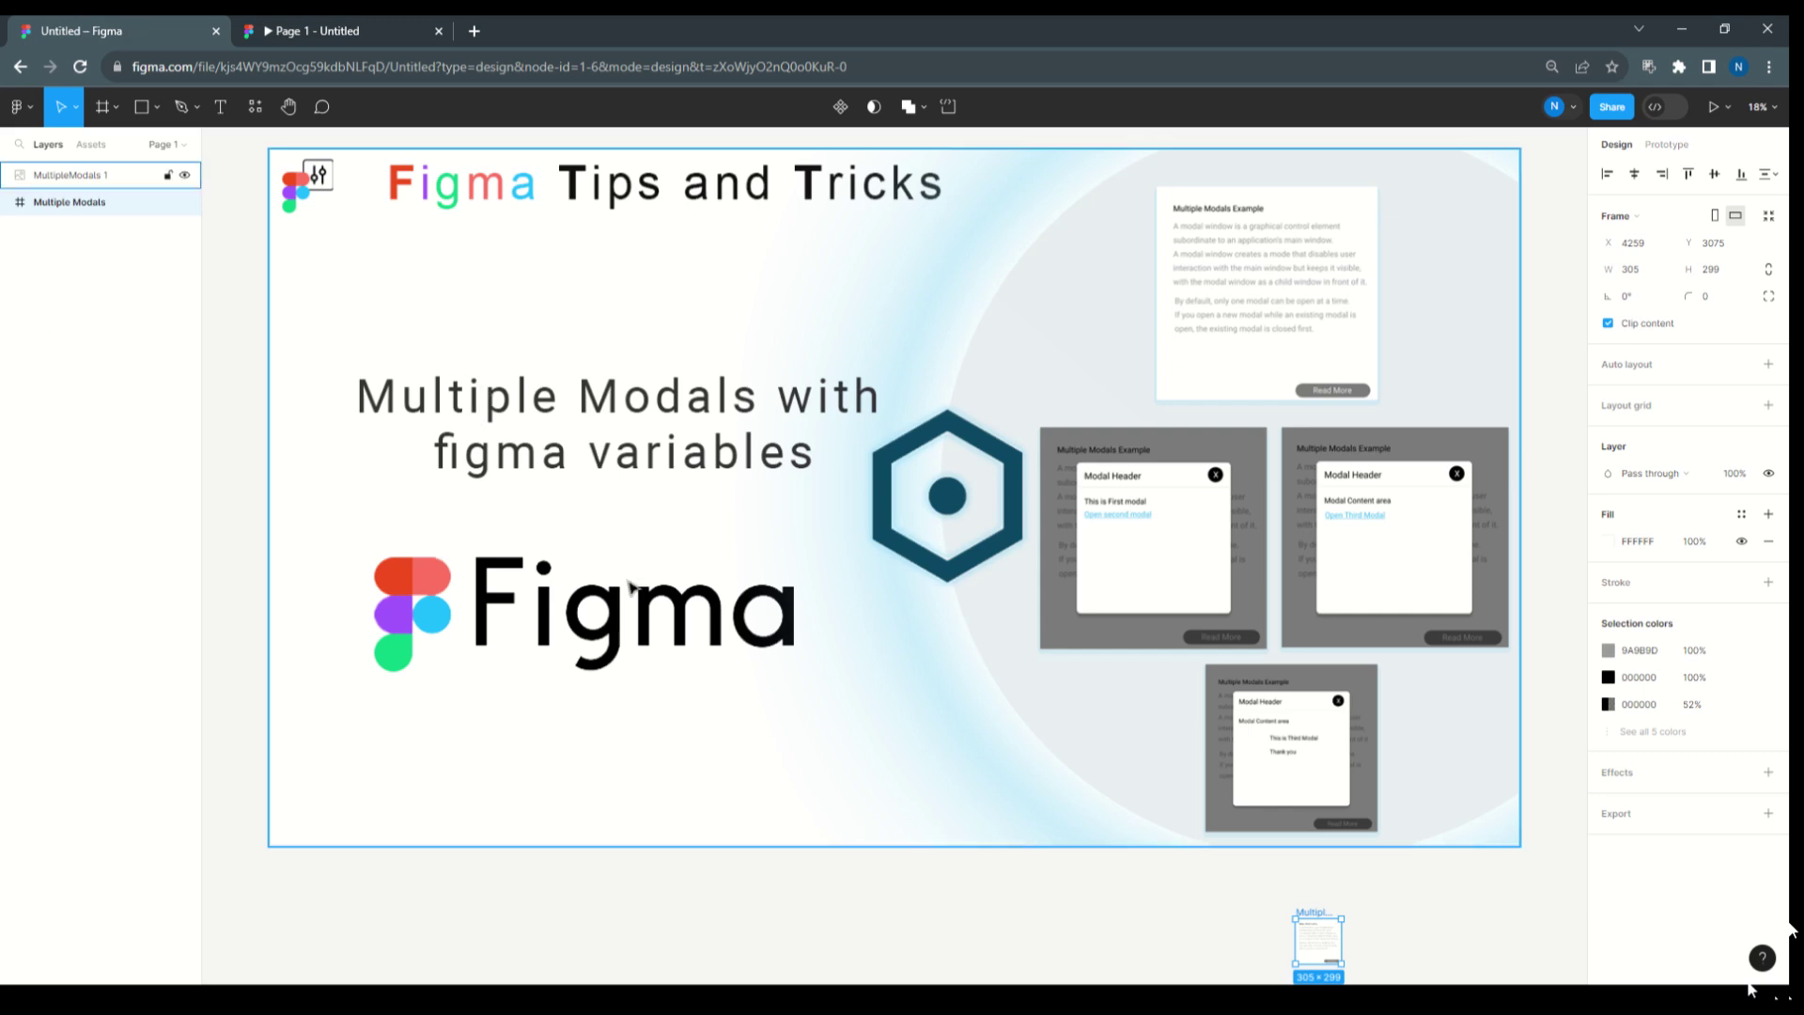
scroll(534, 514, "down", 5)
scroll(1159, 584, "up", 3)
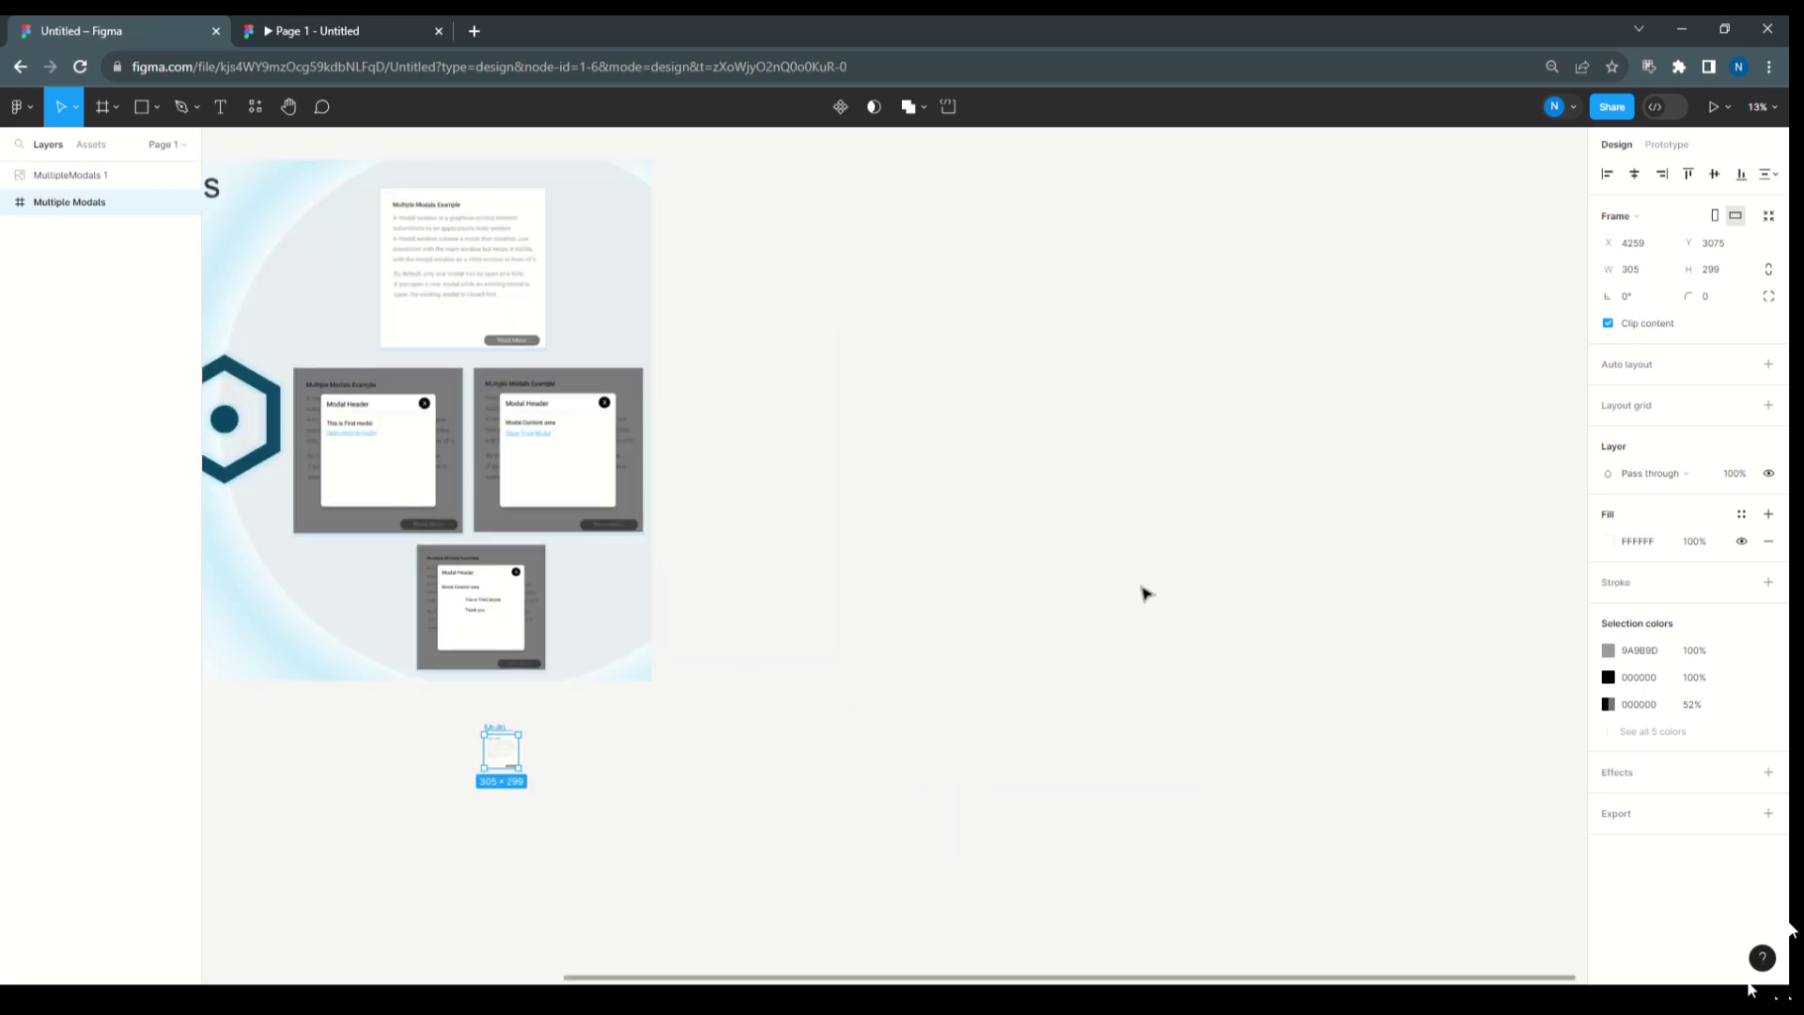
left_click(624, 853)
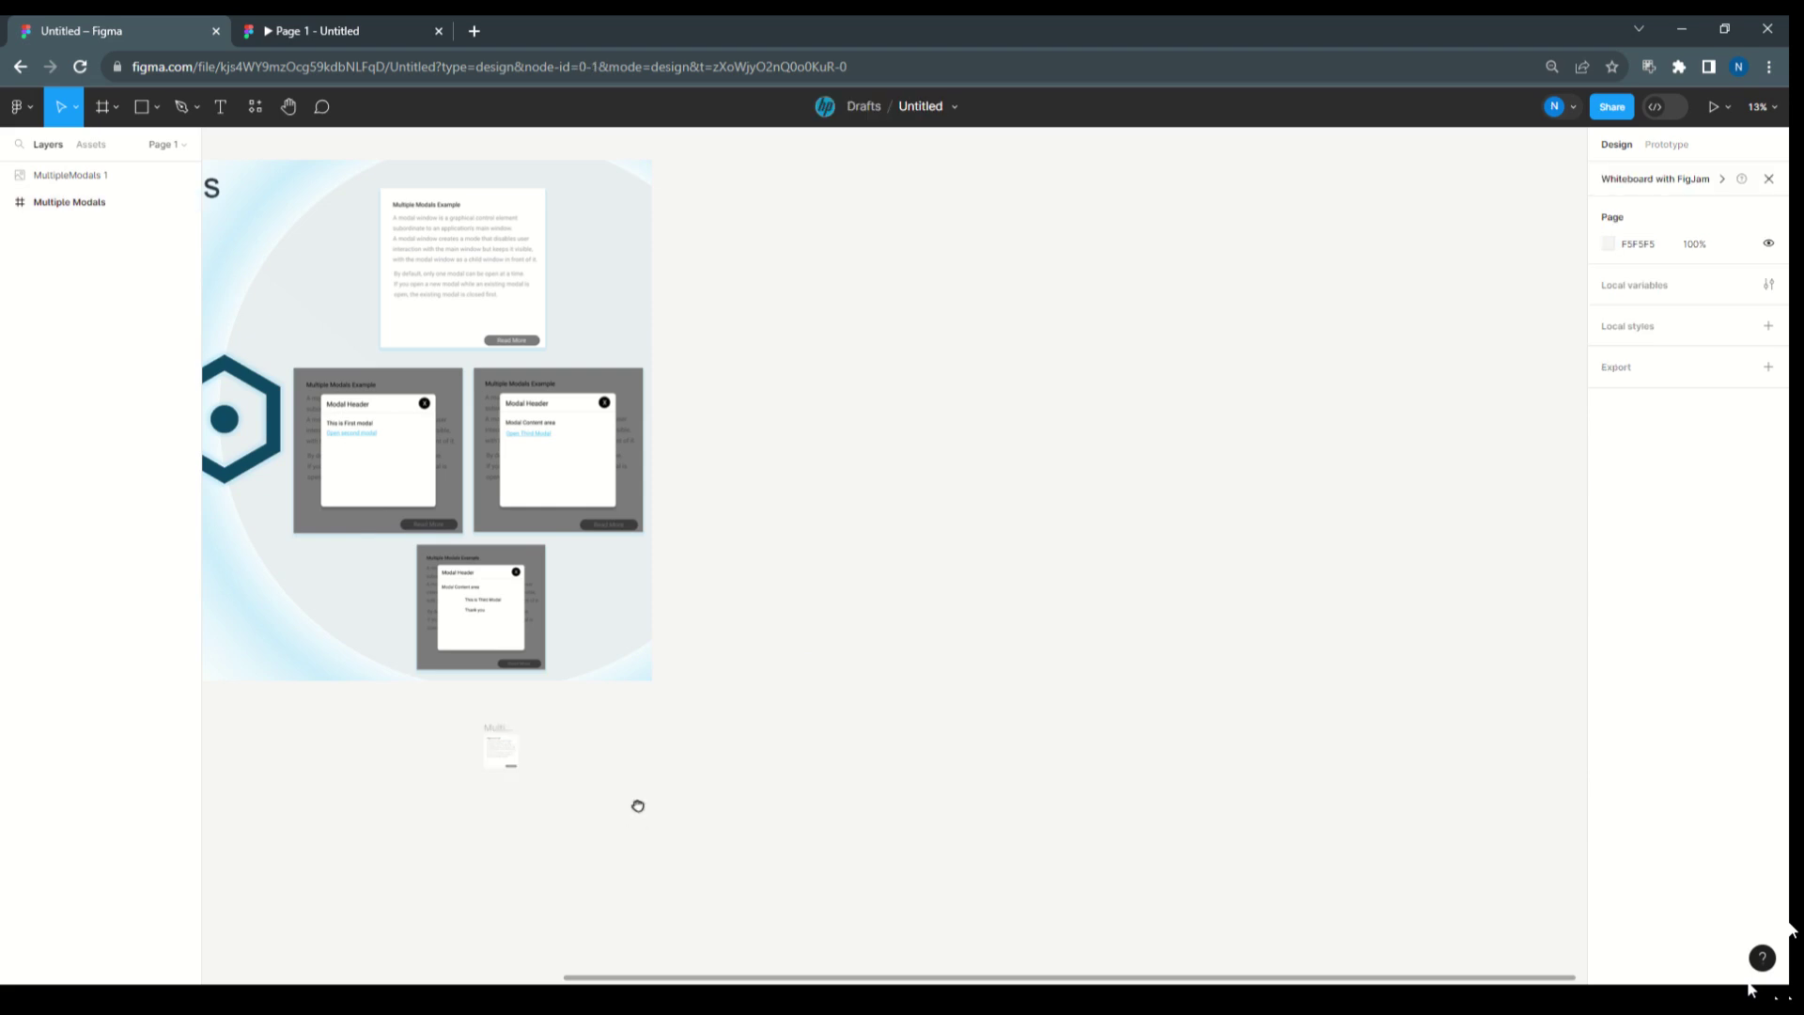
left_click_drag(636, 805, 492, 394)
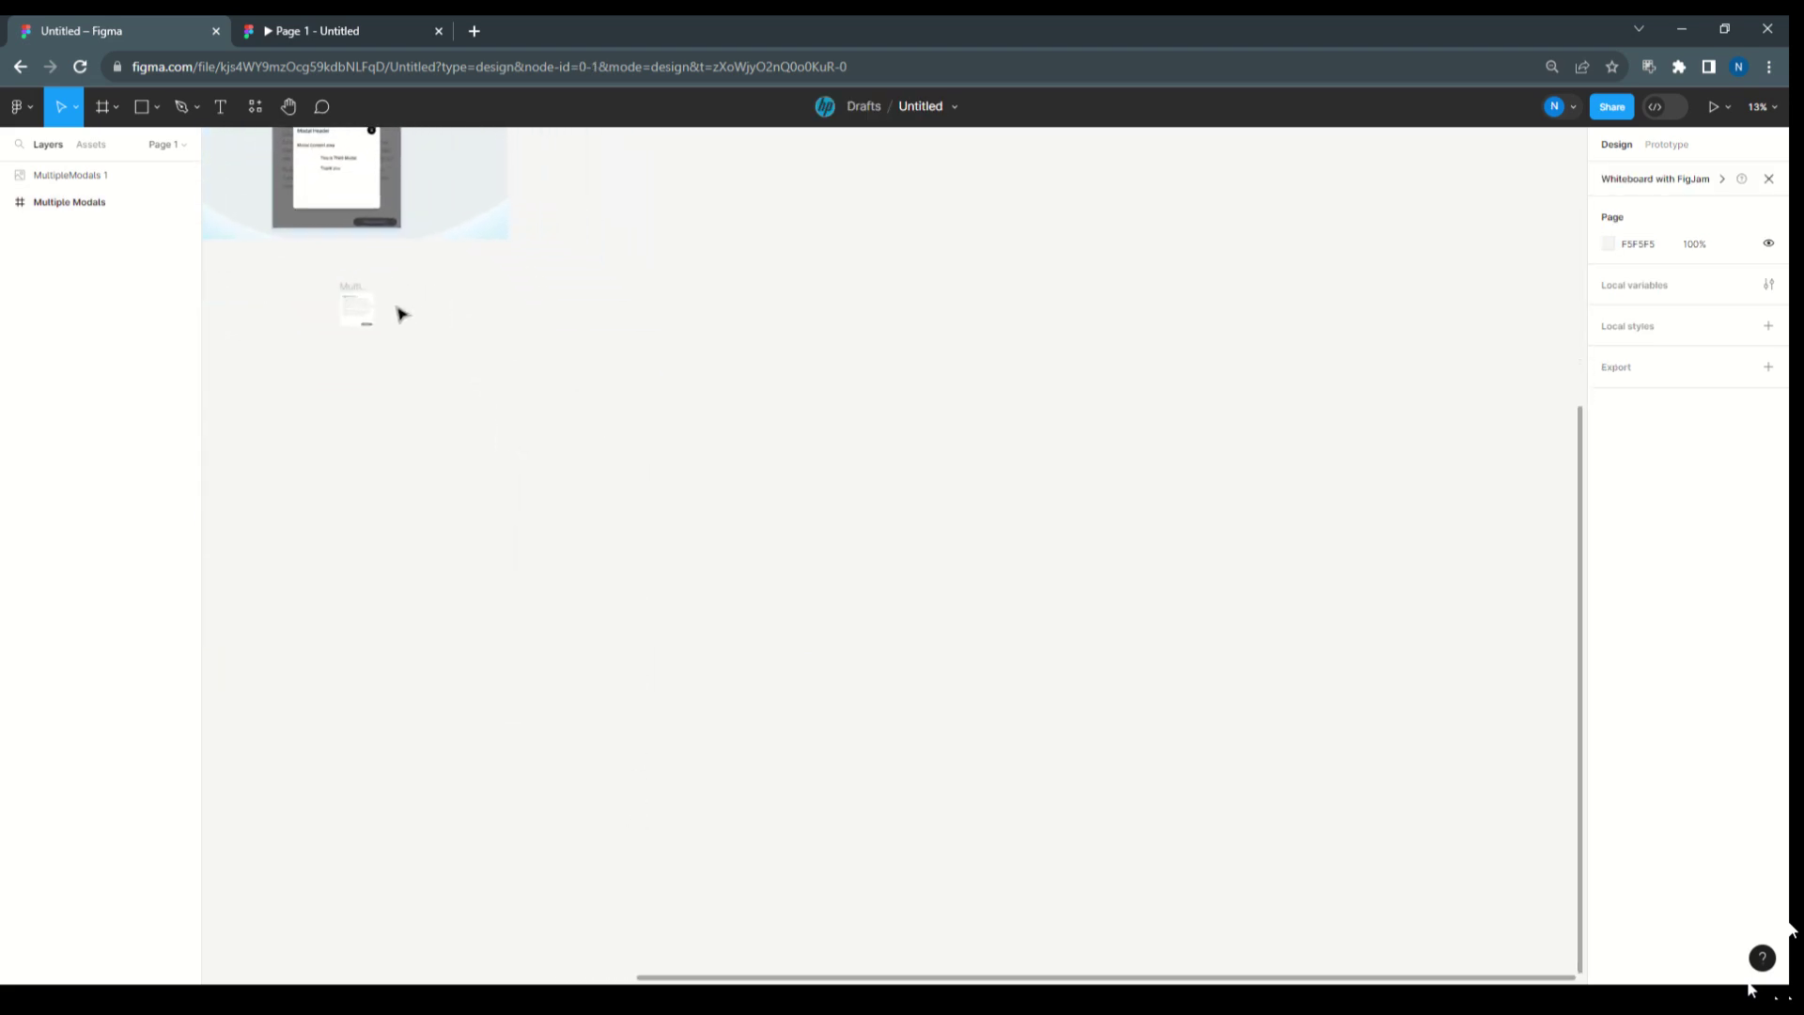
scroll(402, 314, "up", 3)
scroll(402, 314, "up", 3)
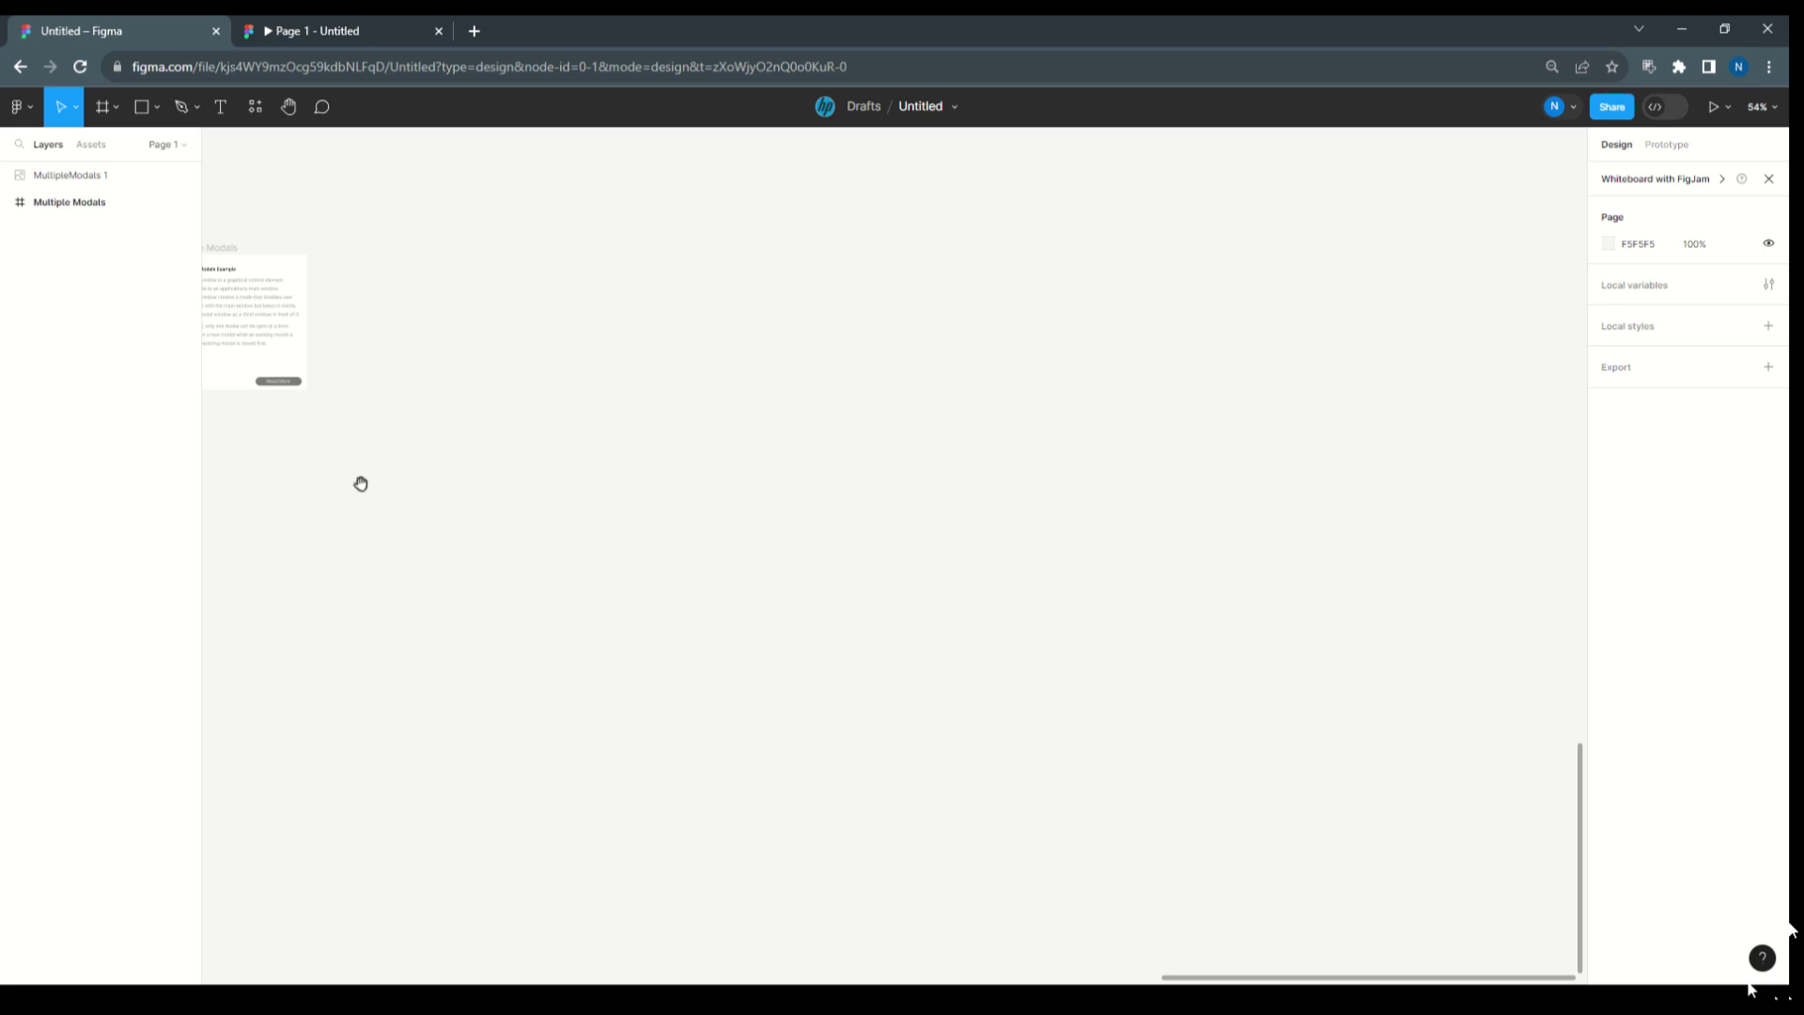
left_click_drag(362, 483, 432, 483)
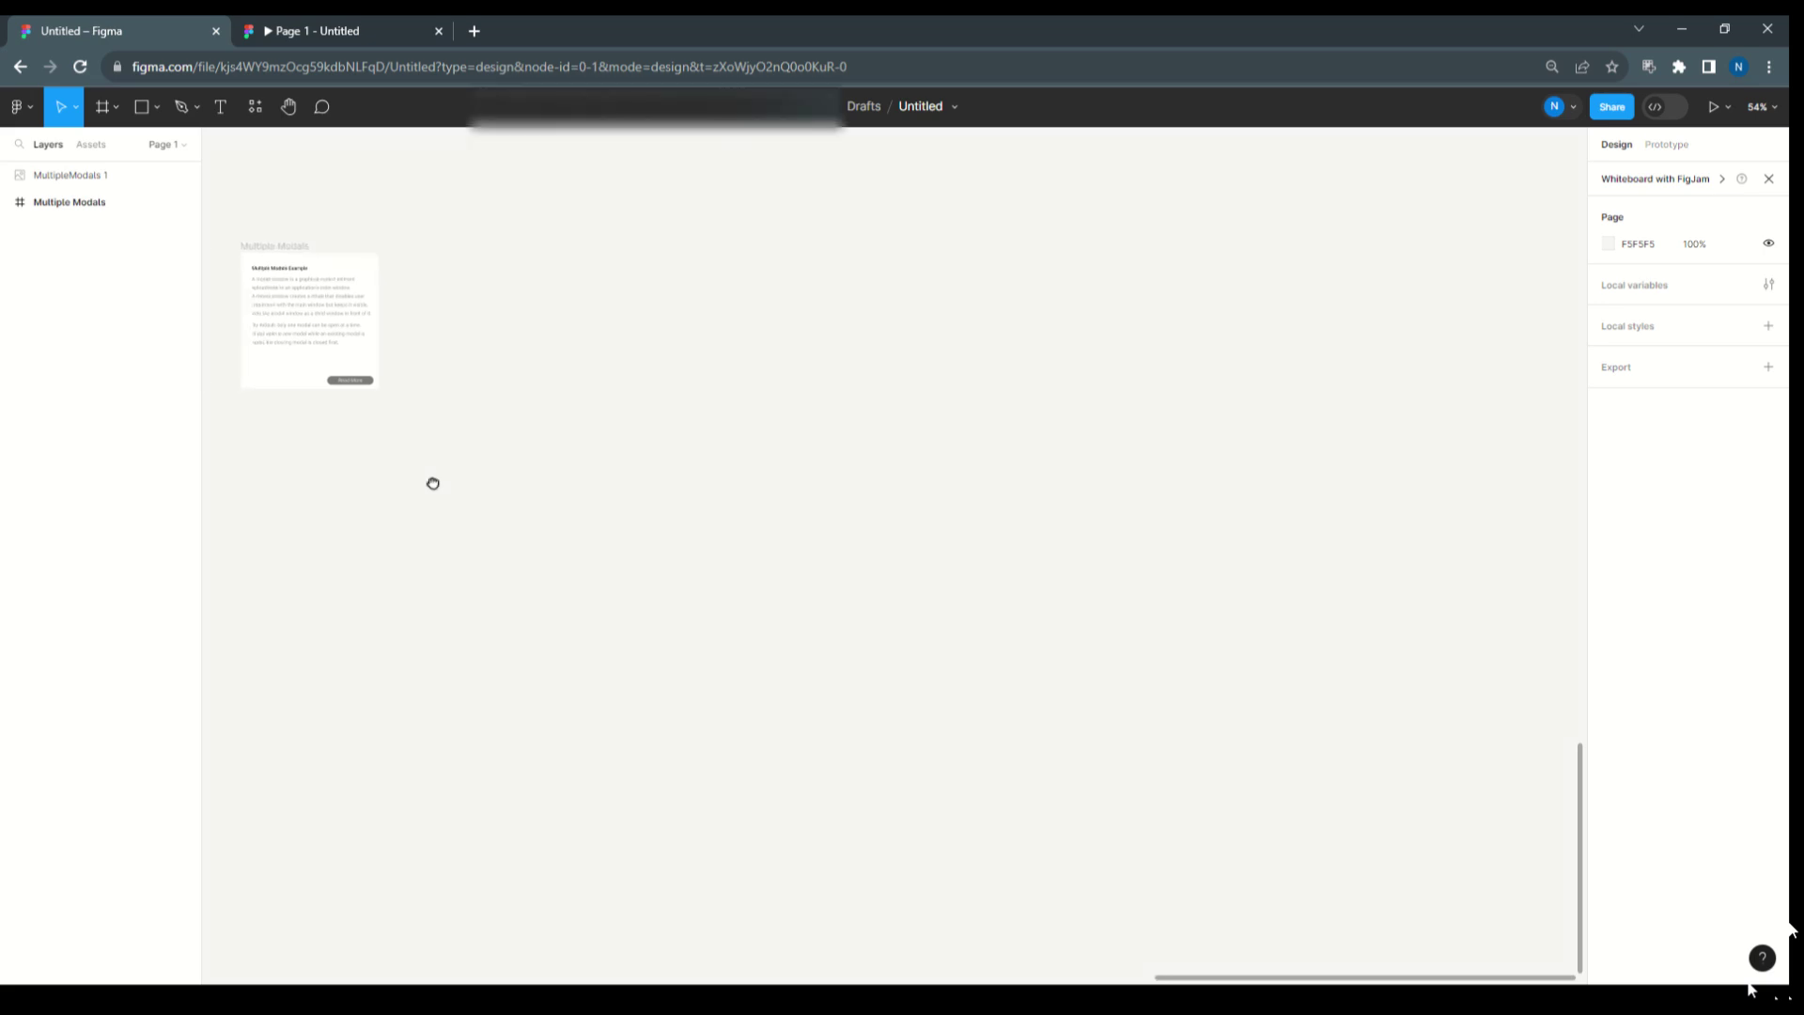
- Draw a new 303×299 frame, Frame 1, beside the Multiple Modals frame
left_click(116, 106)
left_click(101, 147)
left_click_drag(404, 253, 551, 396)
scroll(323, 210, "up", 10)
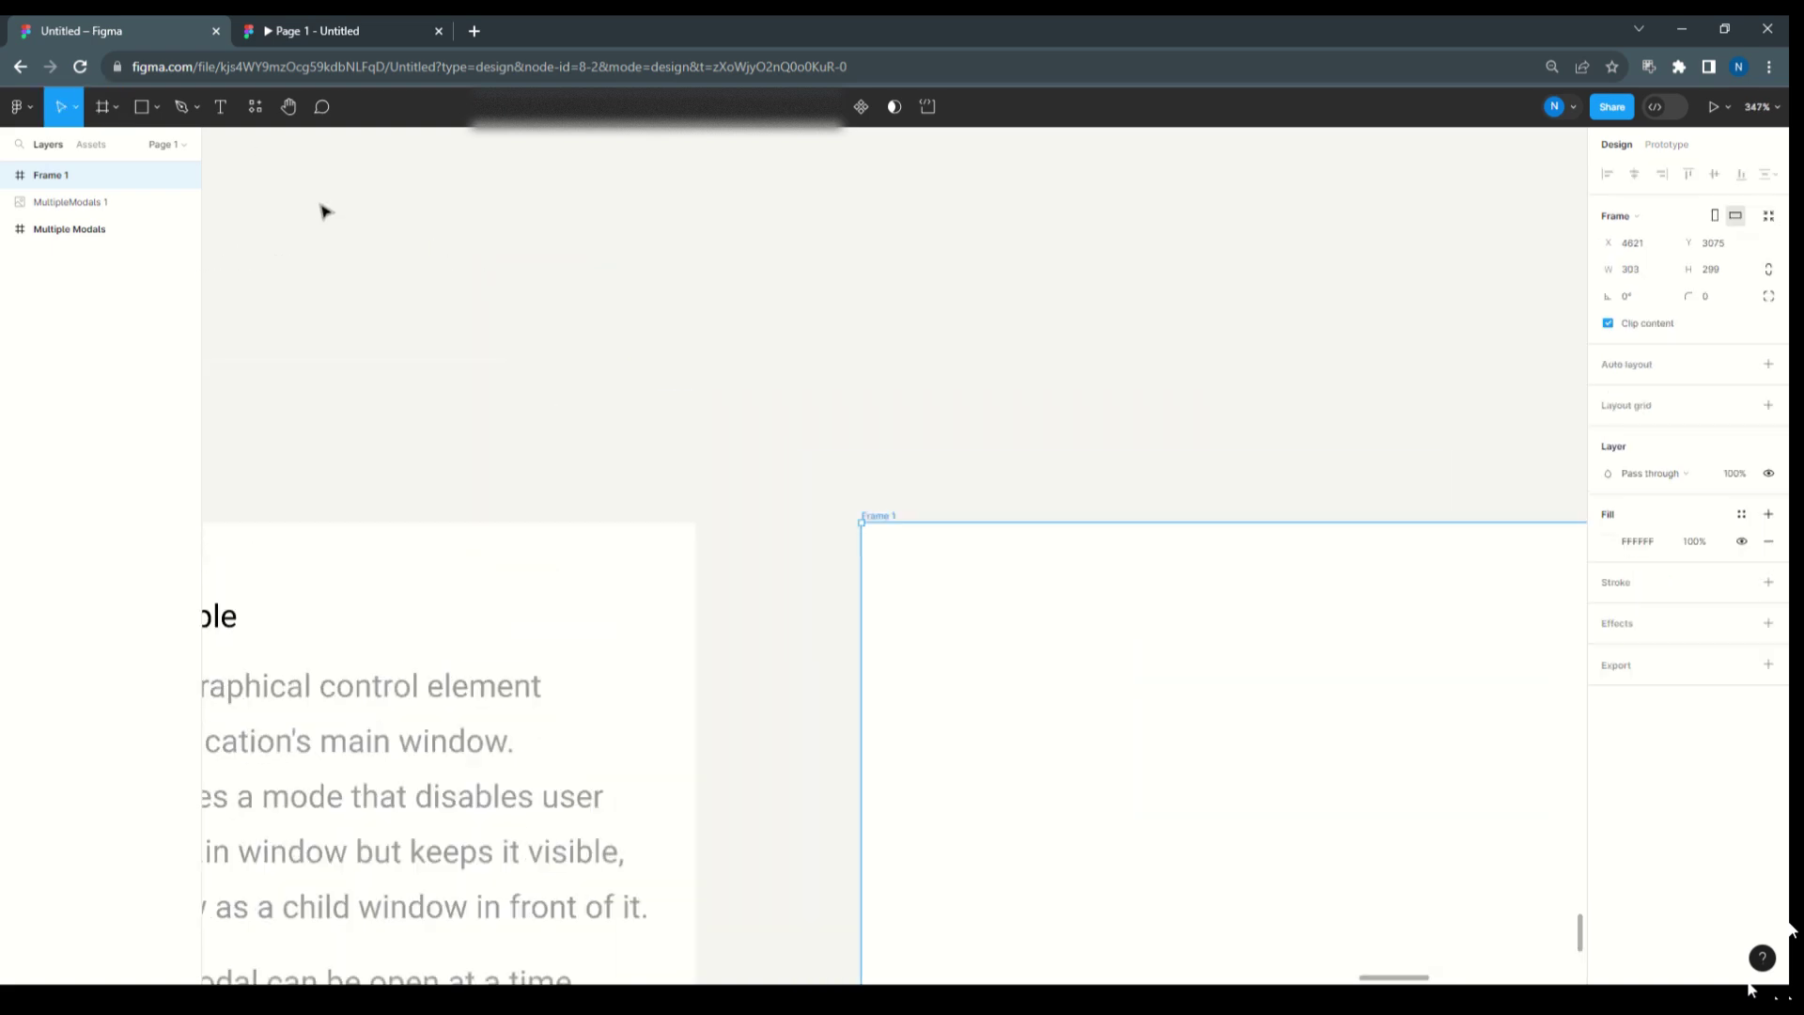
scroll(709, 322, "down", 6)
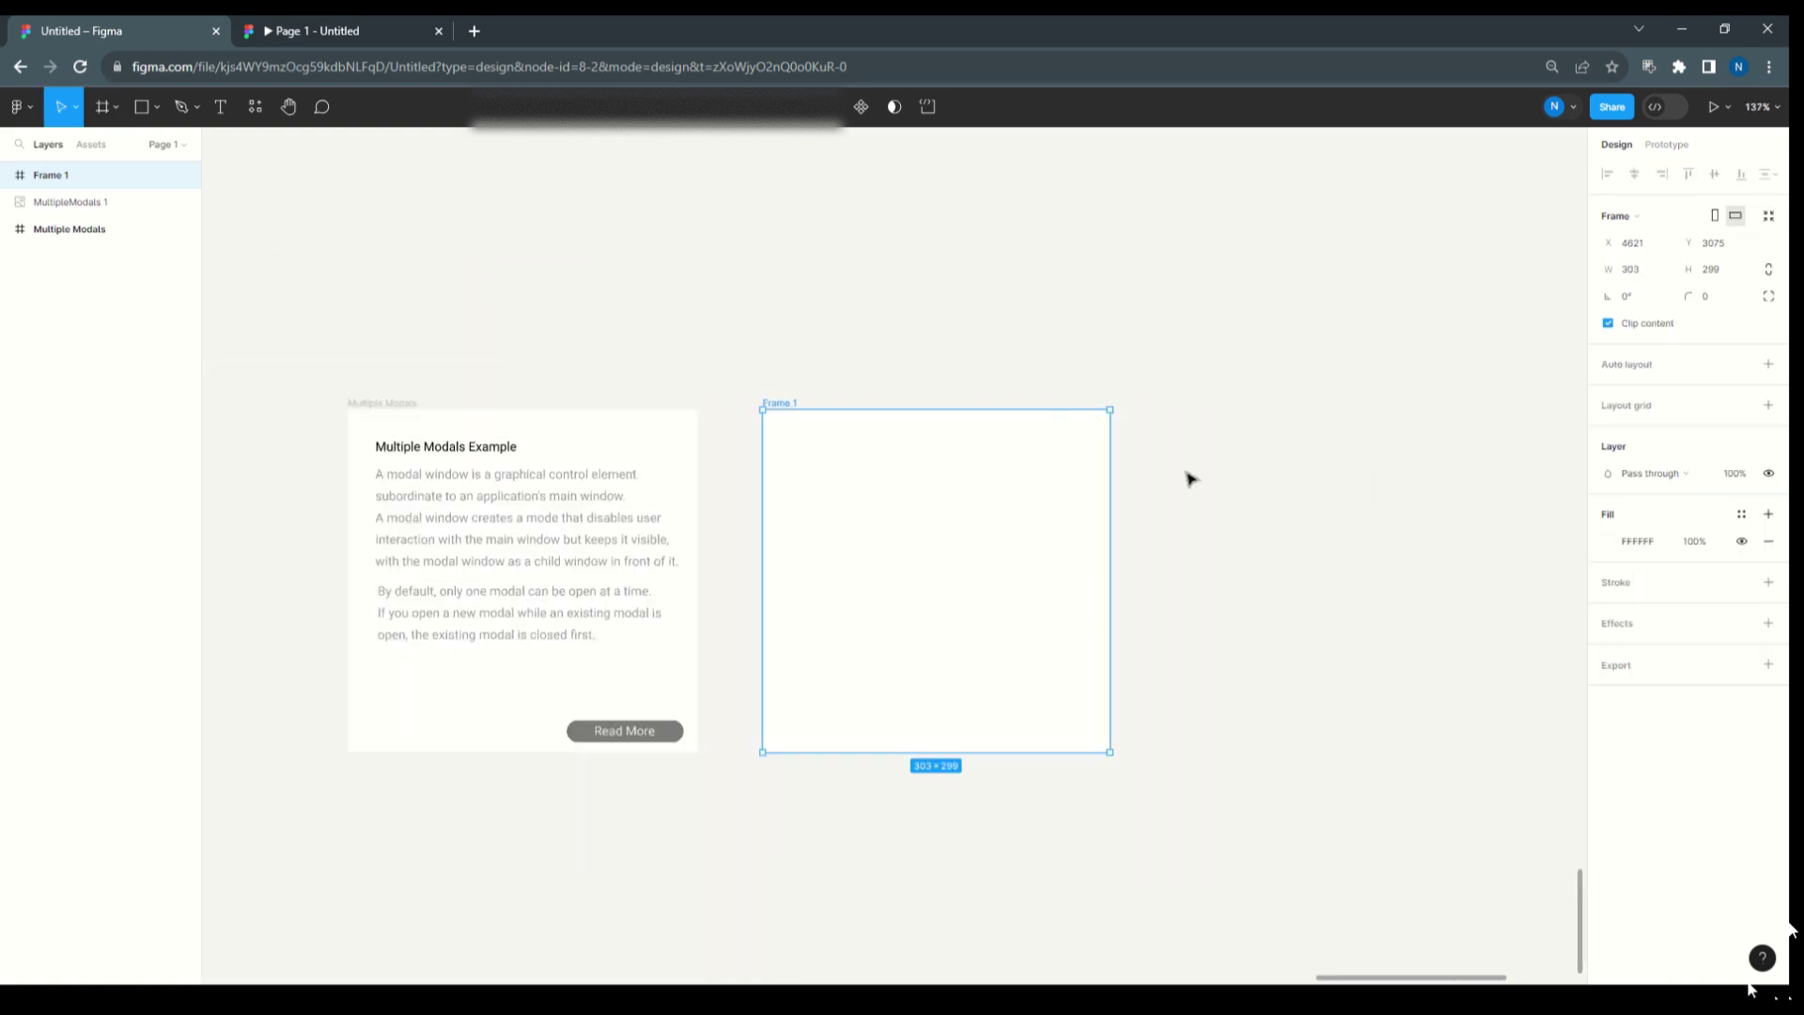
scroll(1188, 479, "up", 4)
scroll(523, 301, "down", 3)
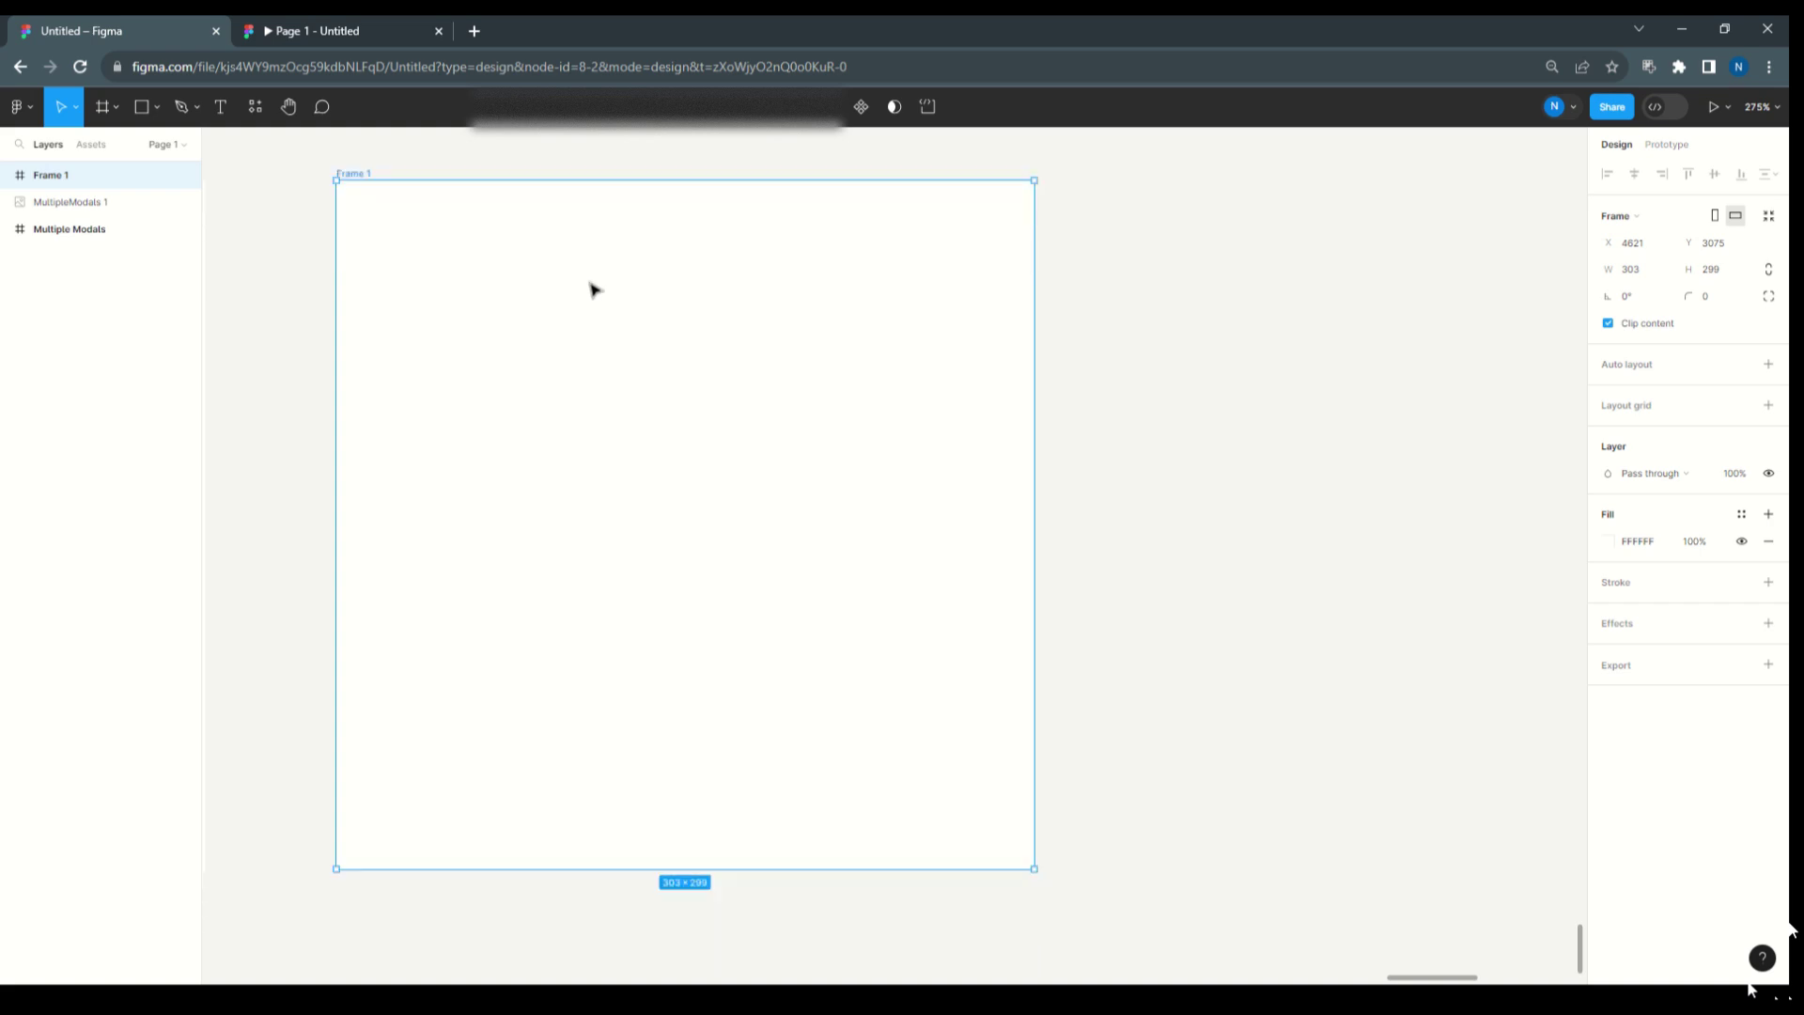
scroll(739, 465, "down", 3)
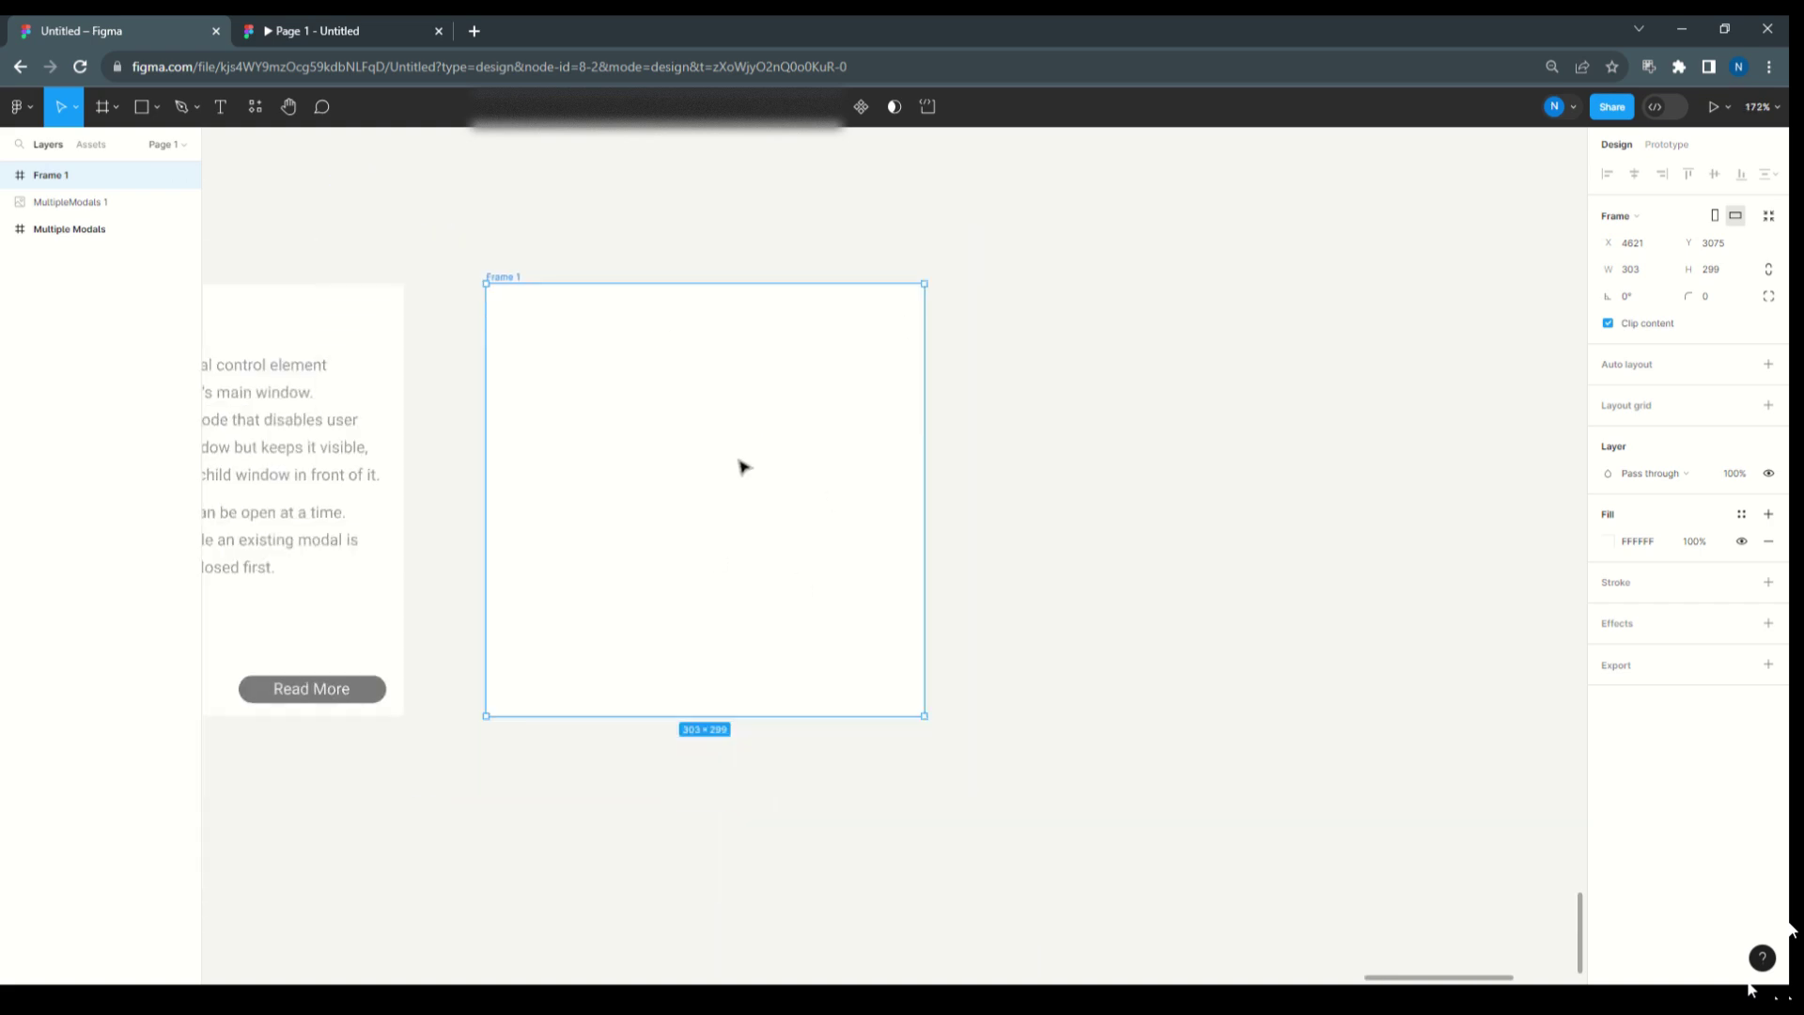
scroll(742, 467, "down", 3)
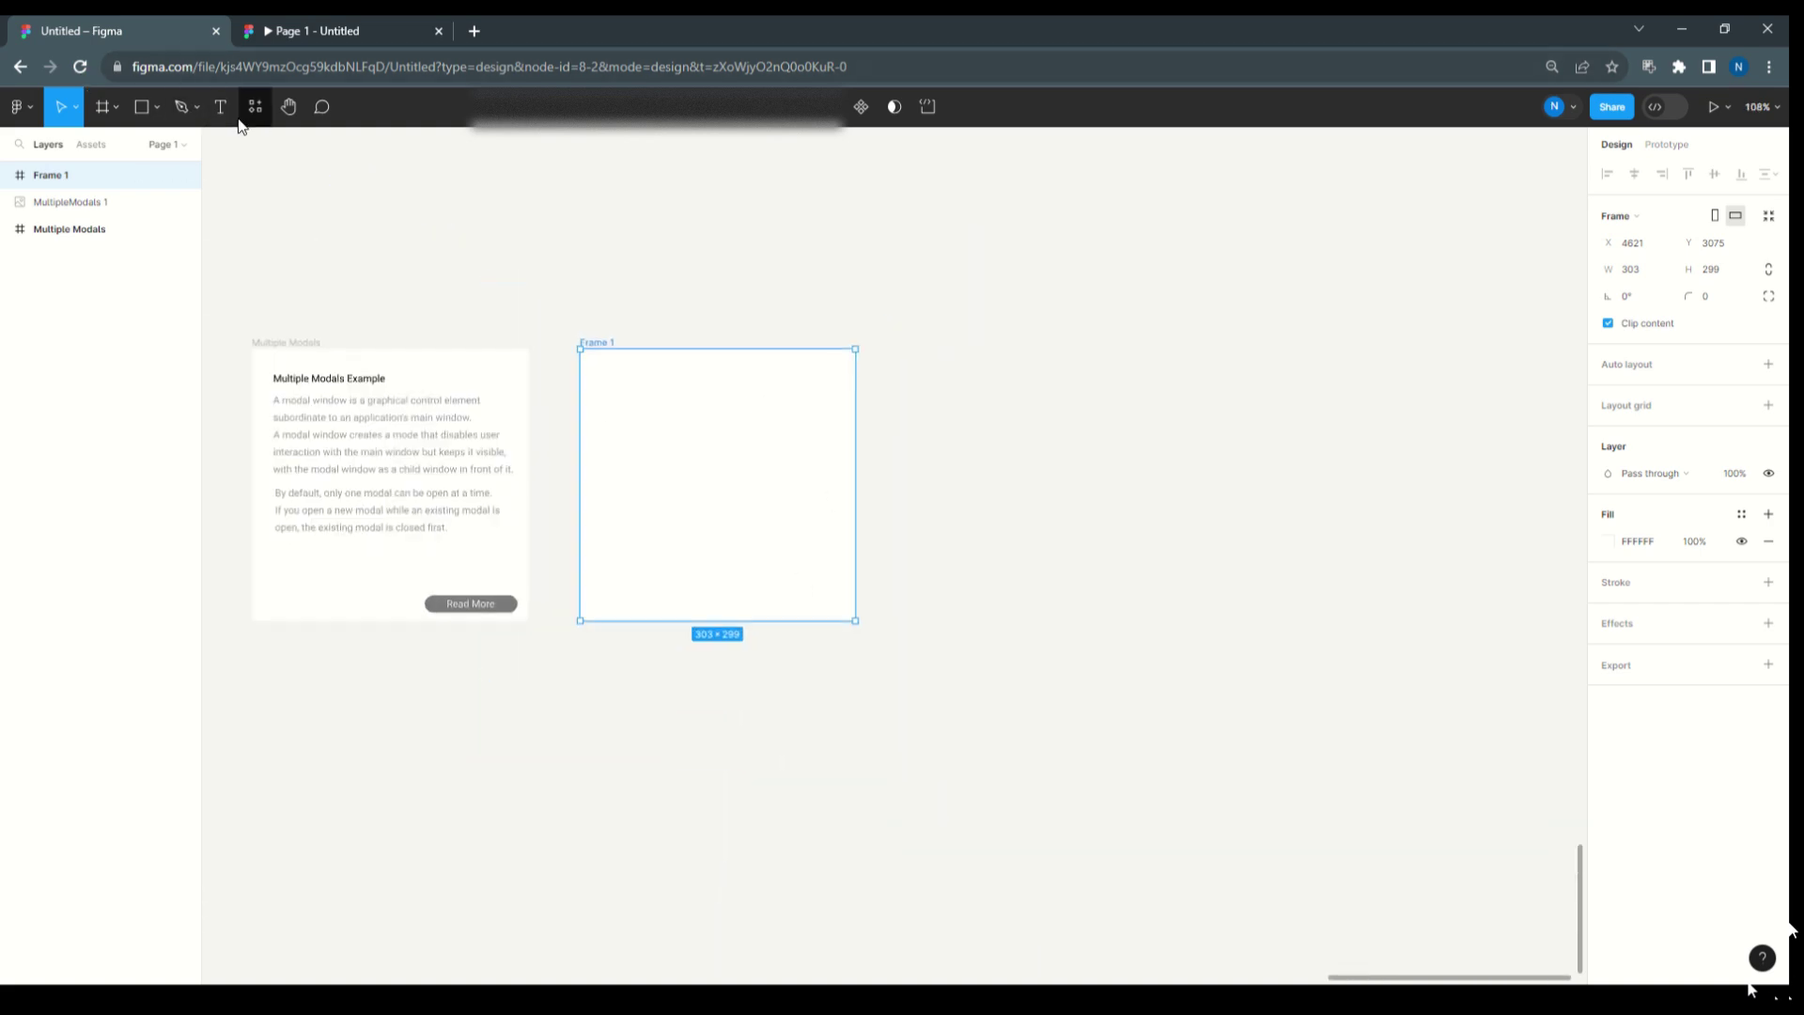
- Draw a grey rectangle in Frame 1's top-left area
left_click(157, 108)
left_click(58, 145)
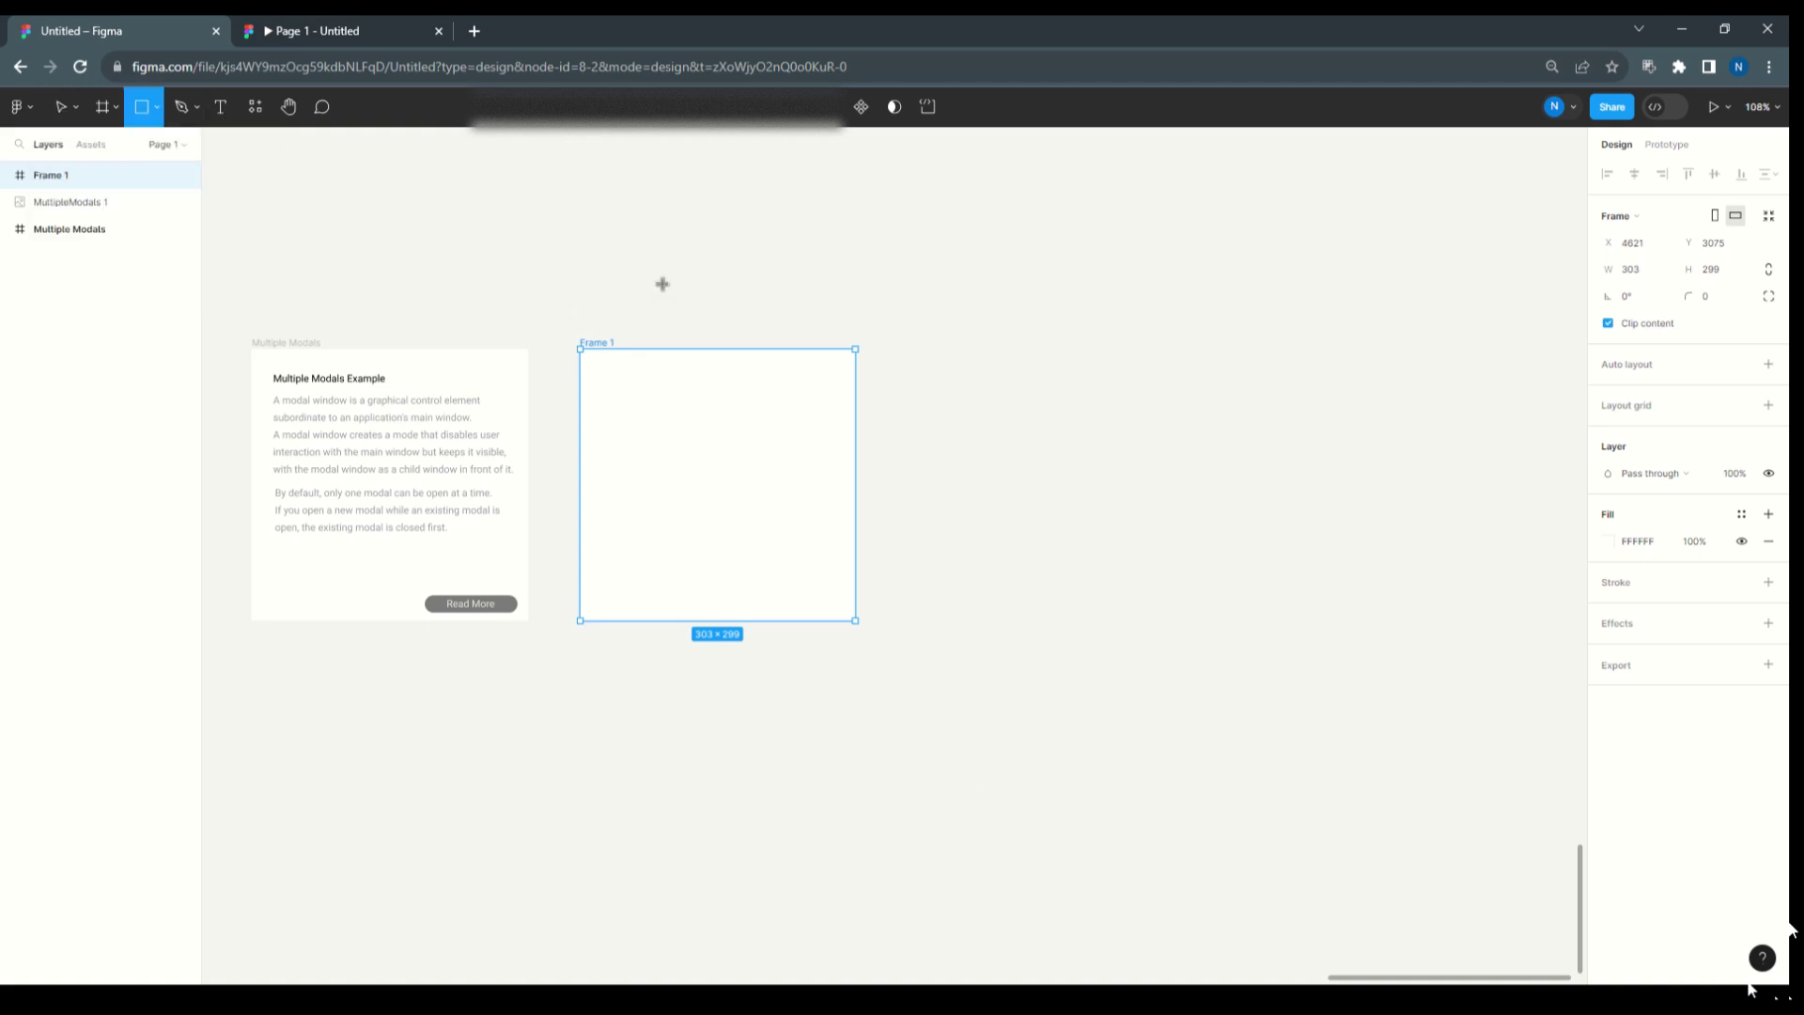
scroll(680, 375, "up", 3)
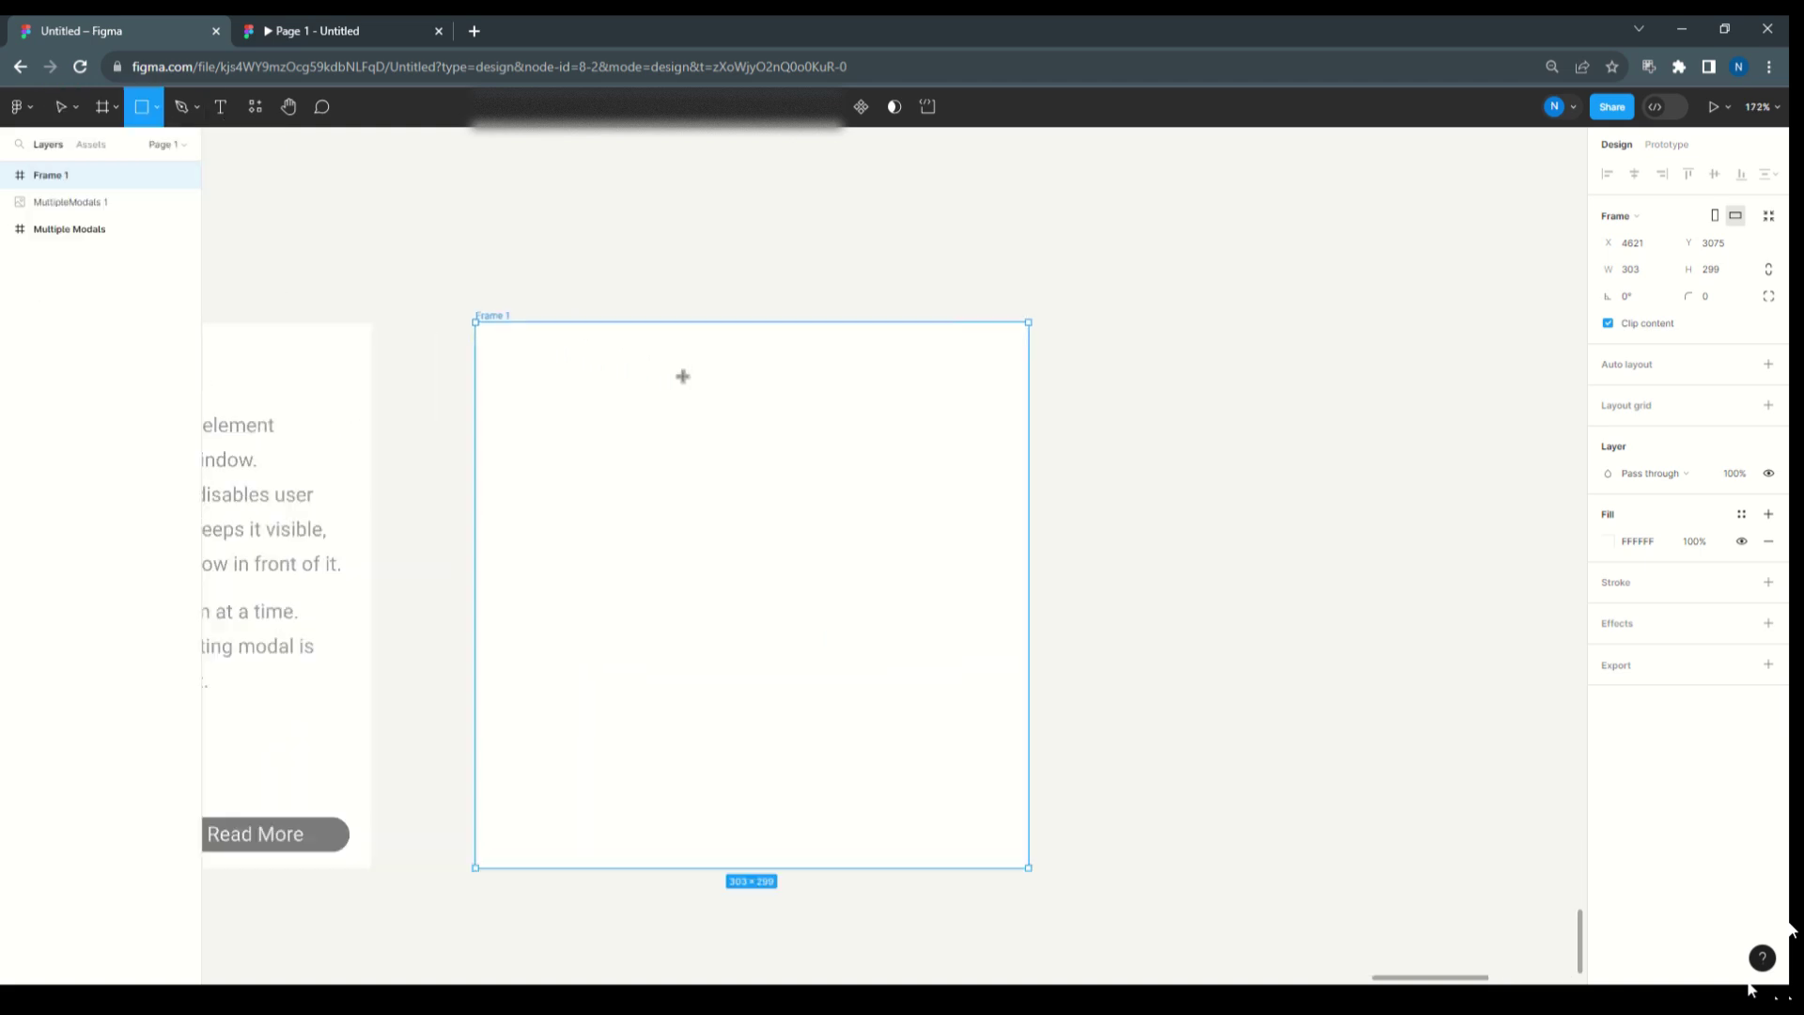
left_click_drag(509, 380, 755, 575)
left_click(1260, 427)
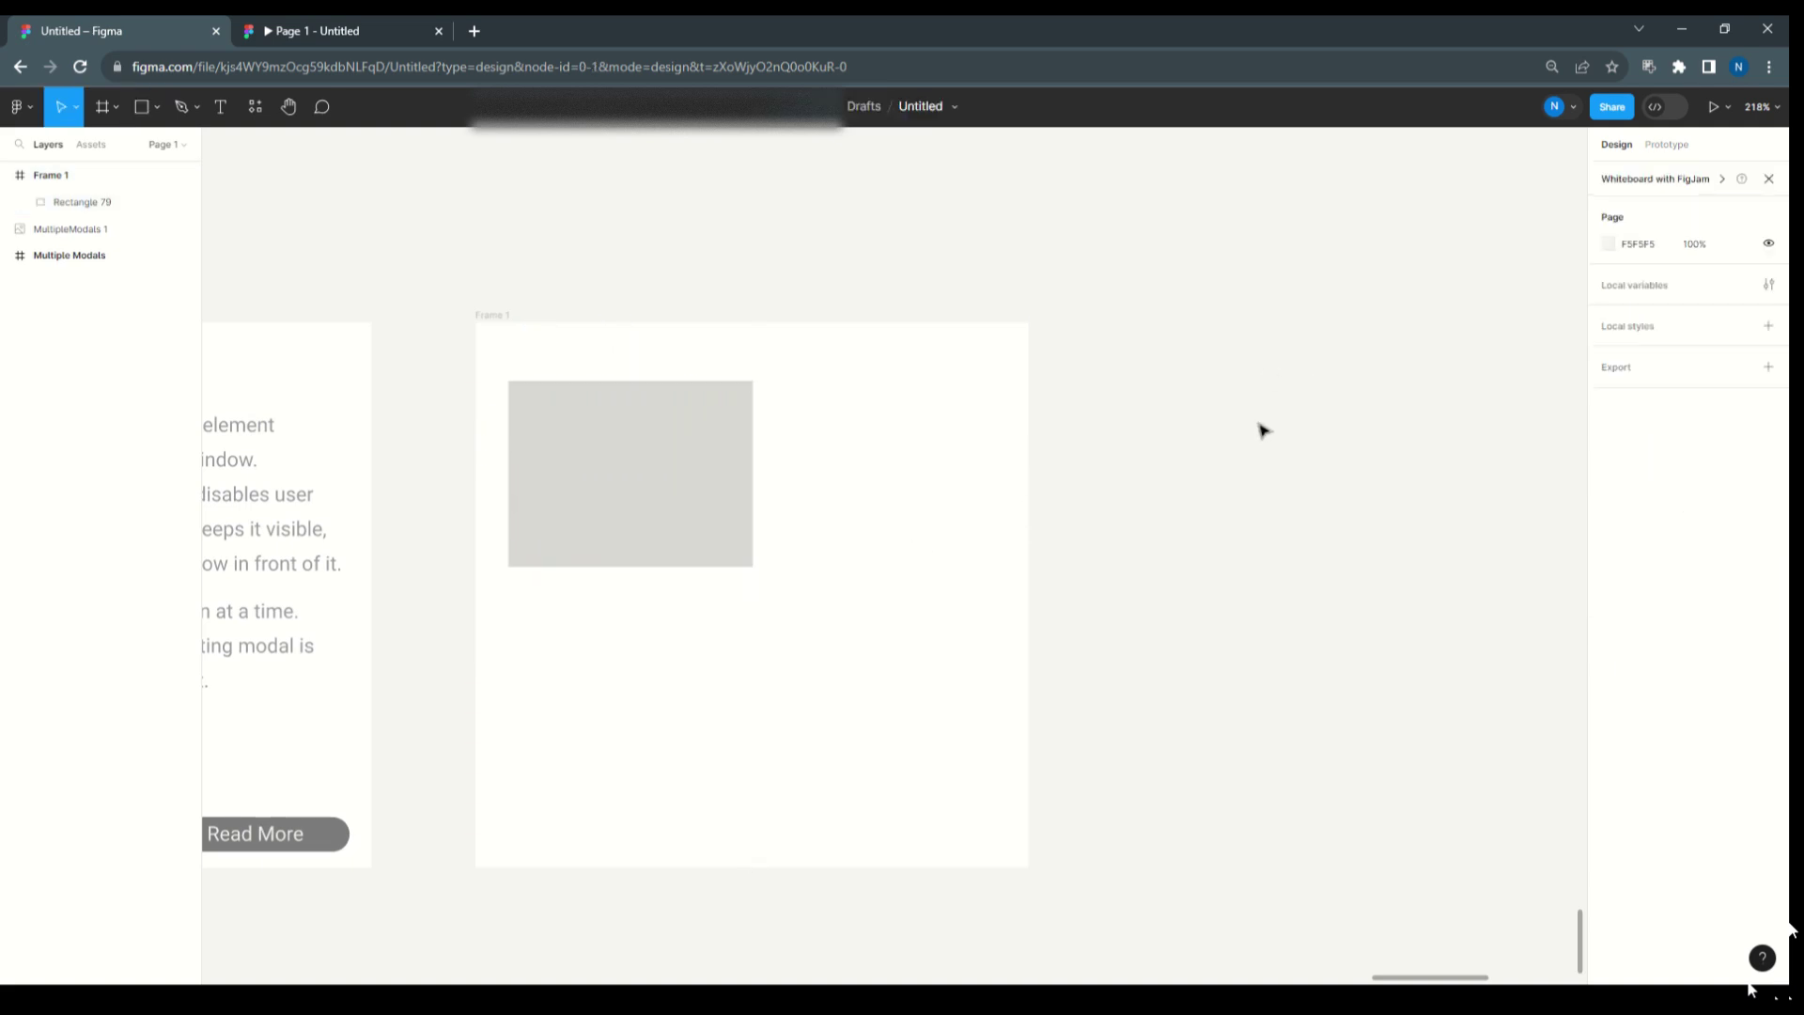
- Duplicate the rectangle beside the original and narrow both to fit side by side
left_click(620, 465)
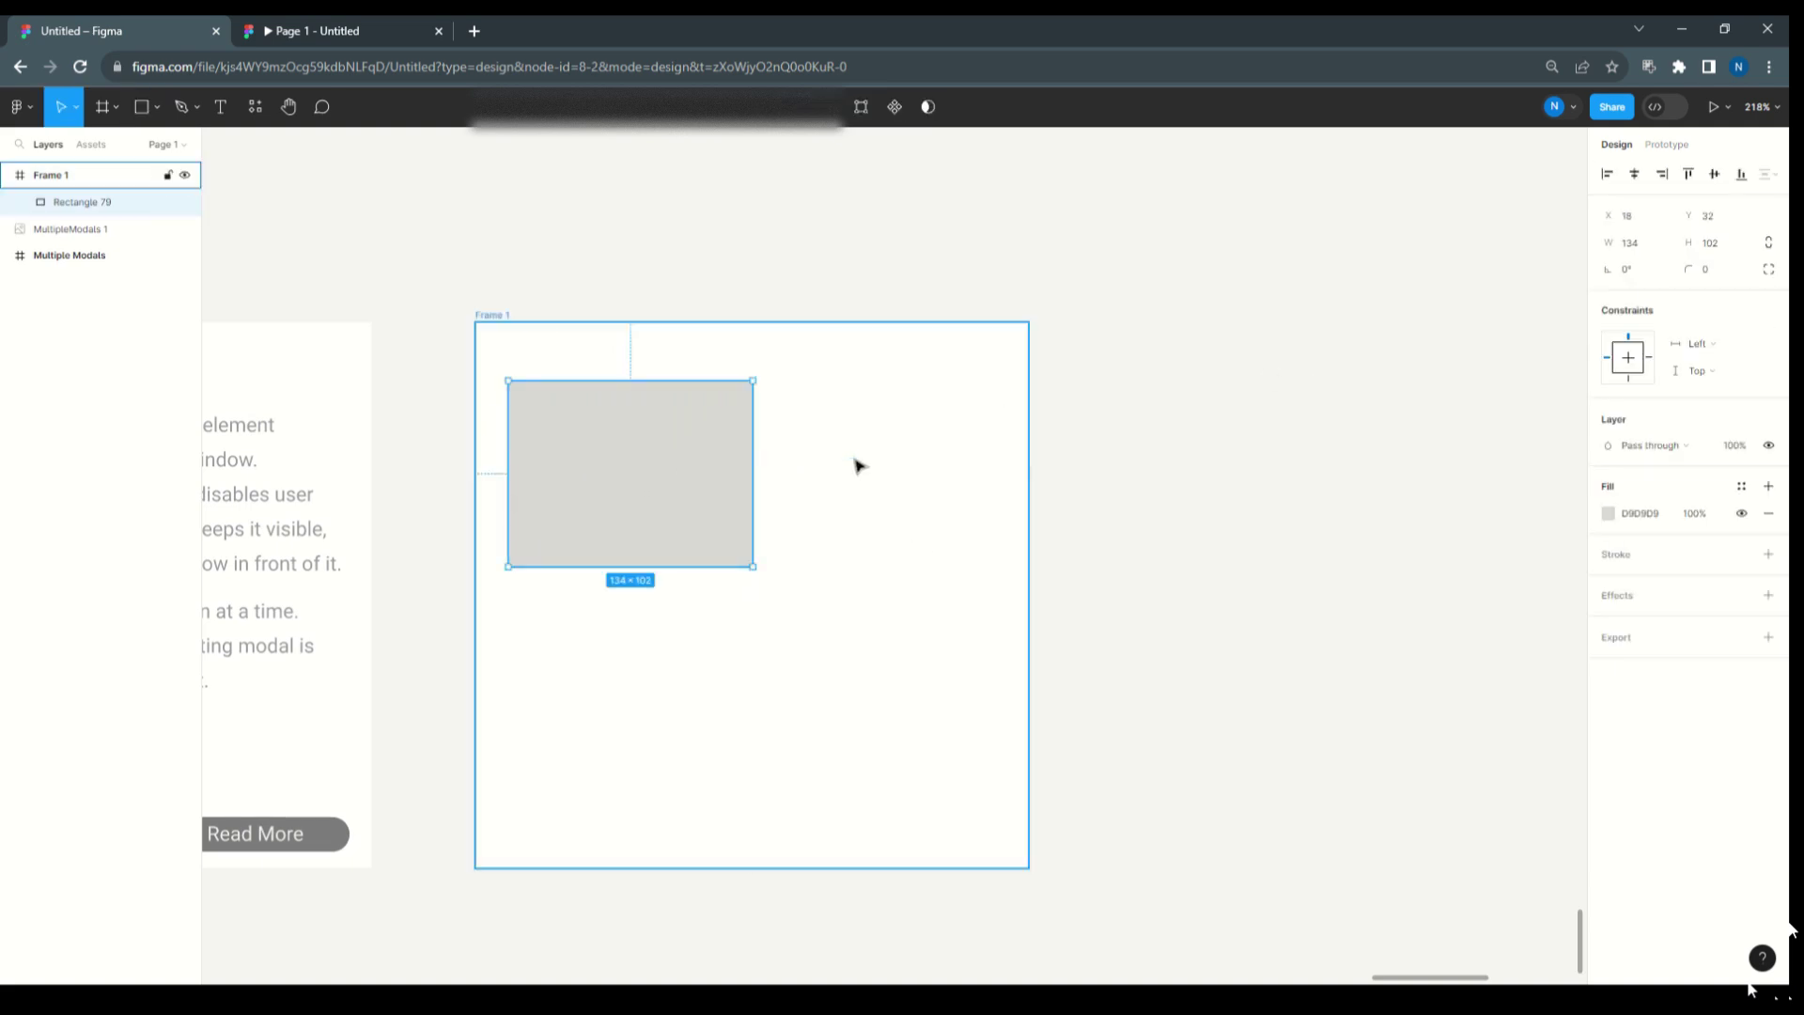
left_click_drag(608, 459, 864, 461)
left_click(632, 464)
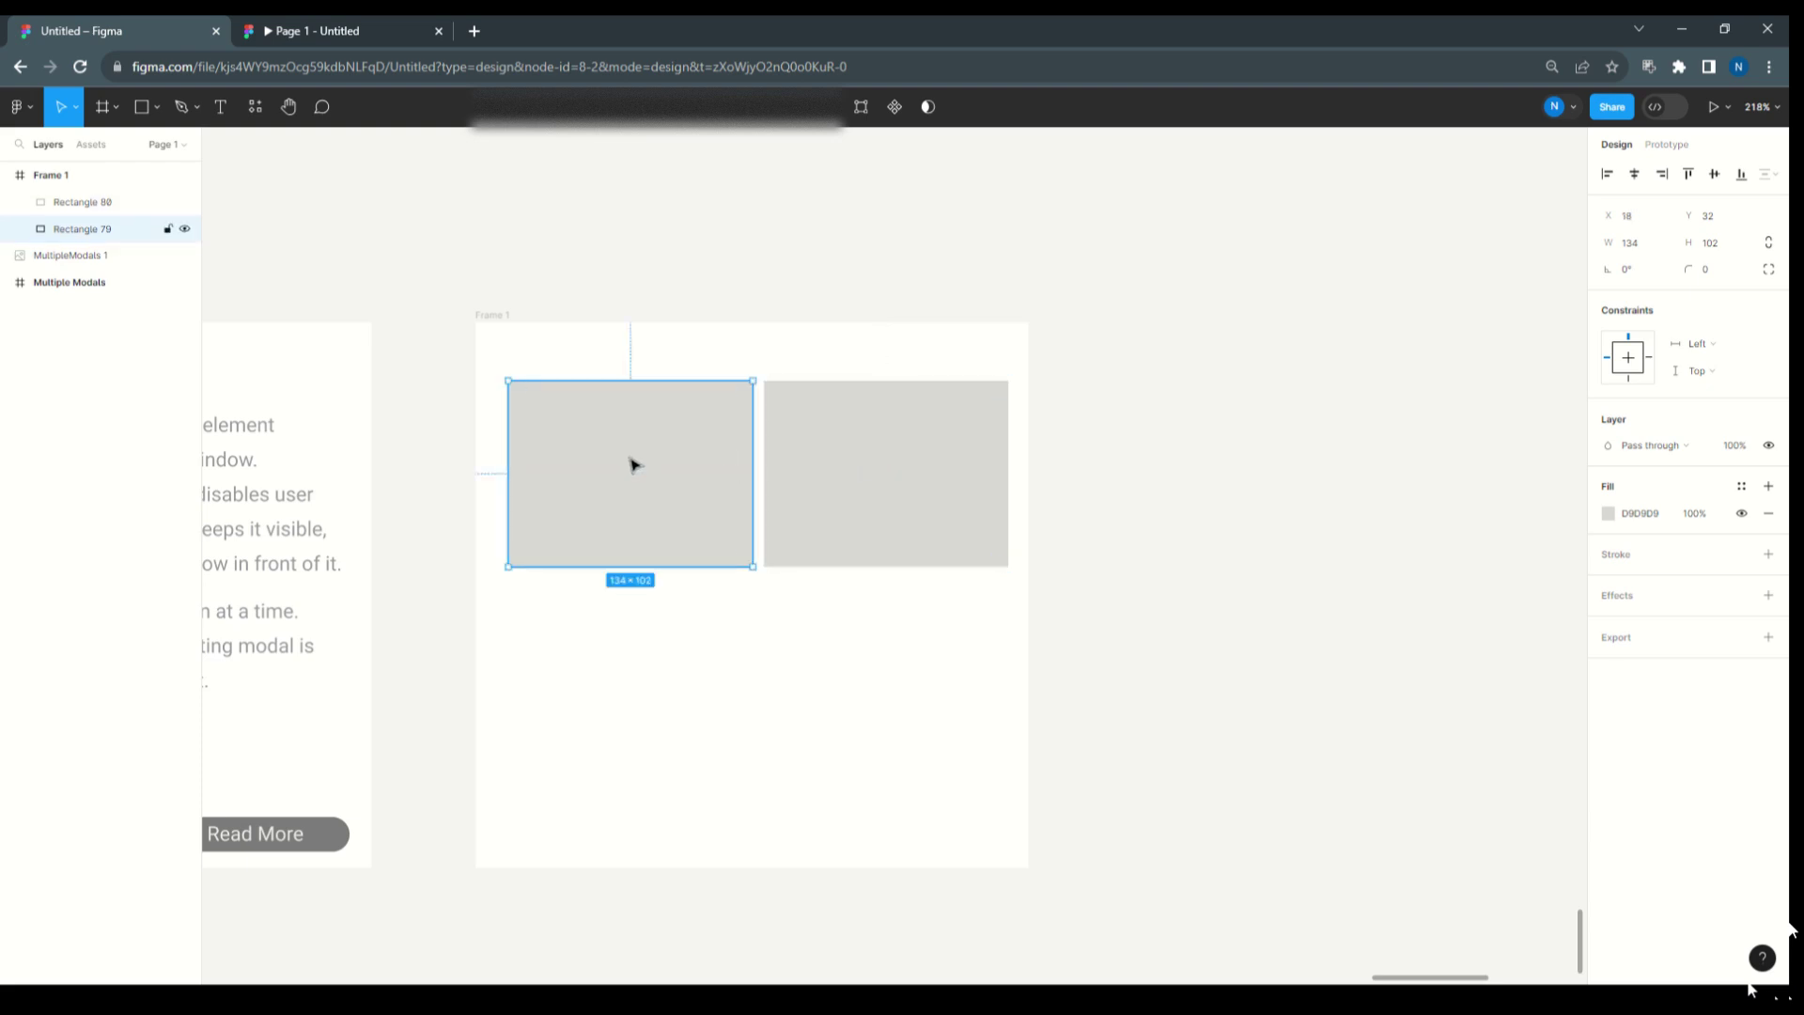
left_click(55, 203, "shift")
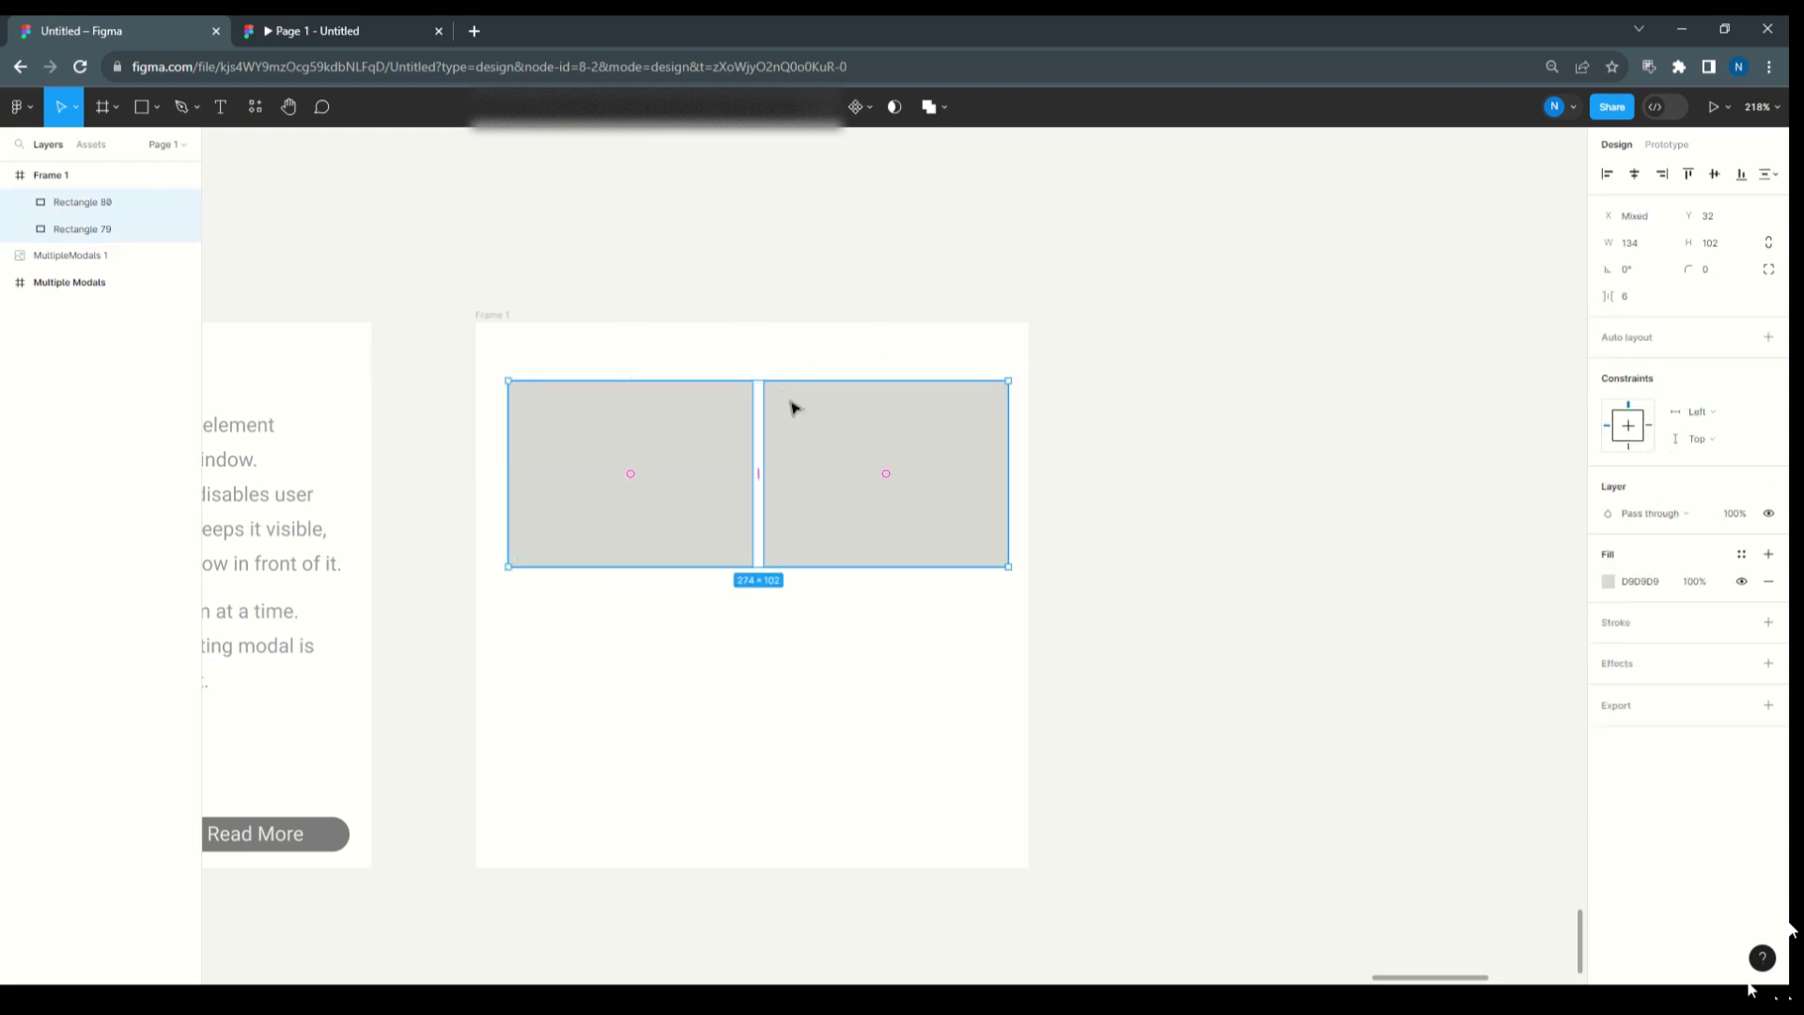
left_click_drag(1008, 456, 996, 455)
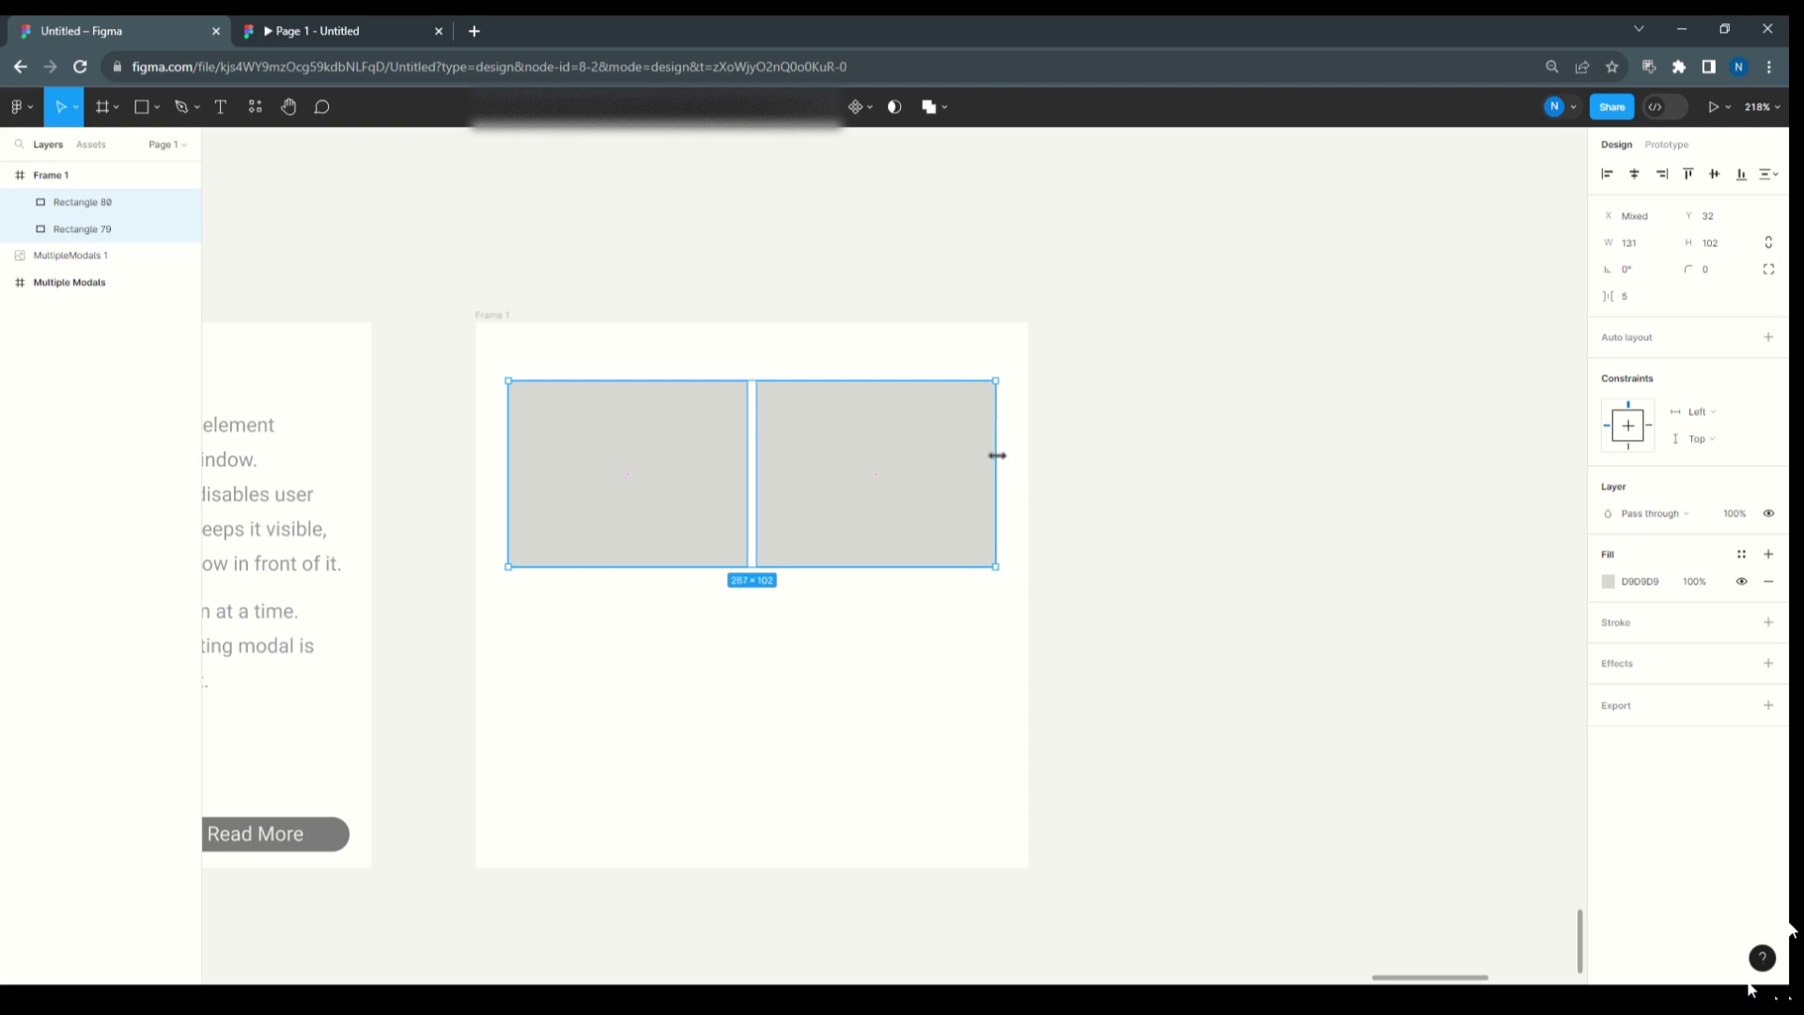
left_click(717, 290)
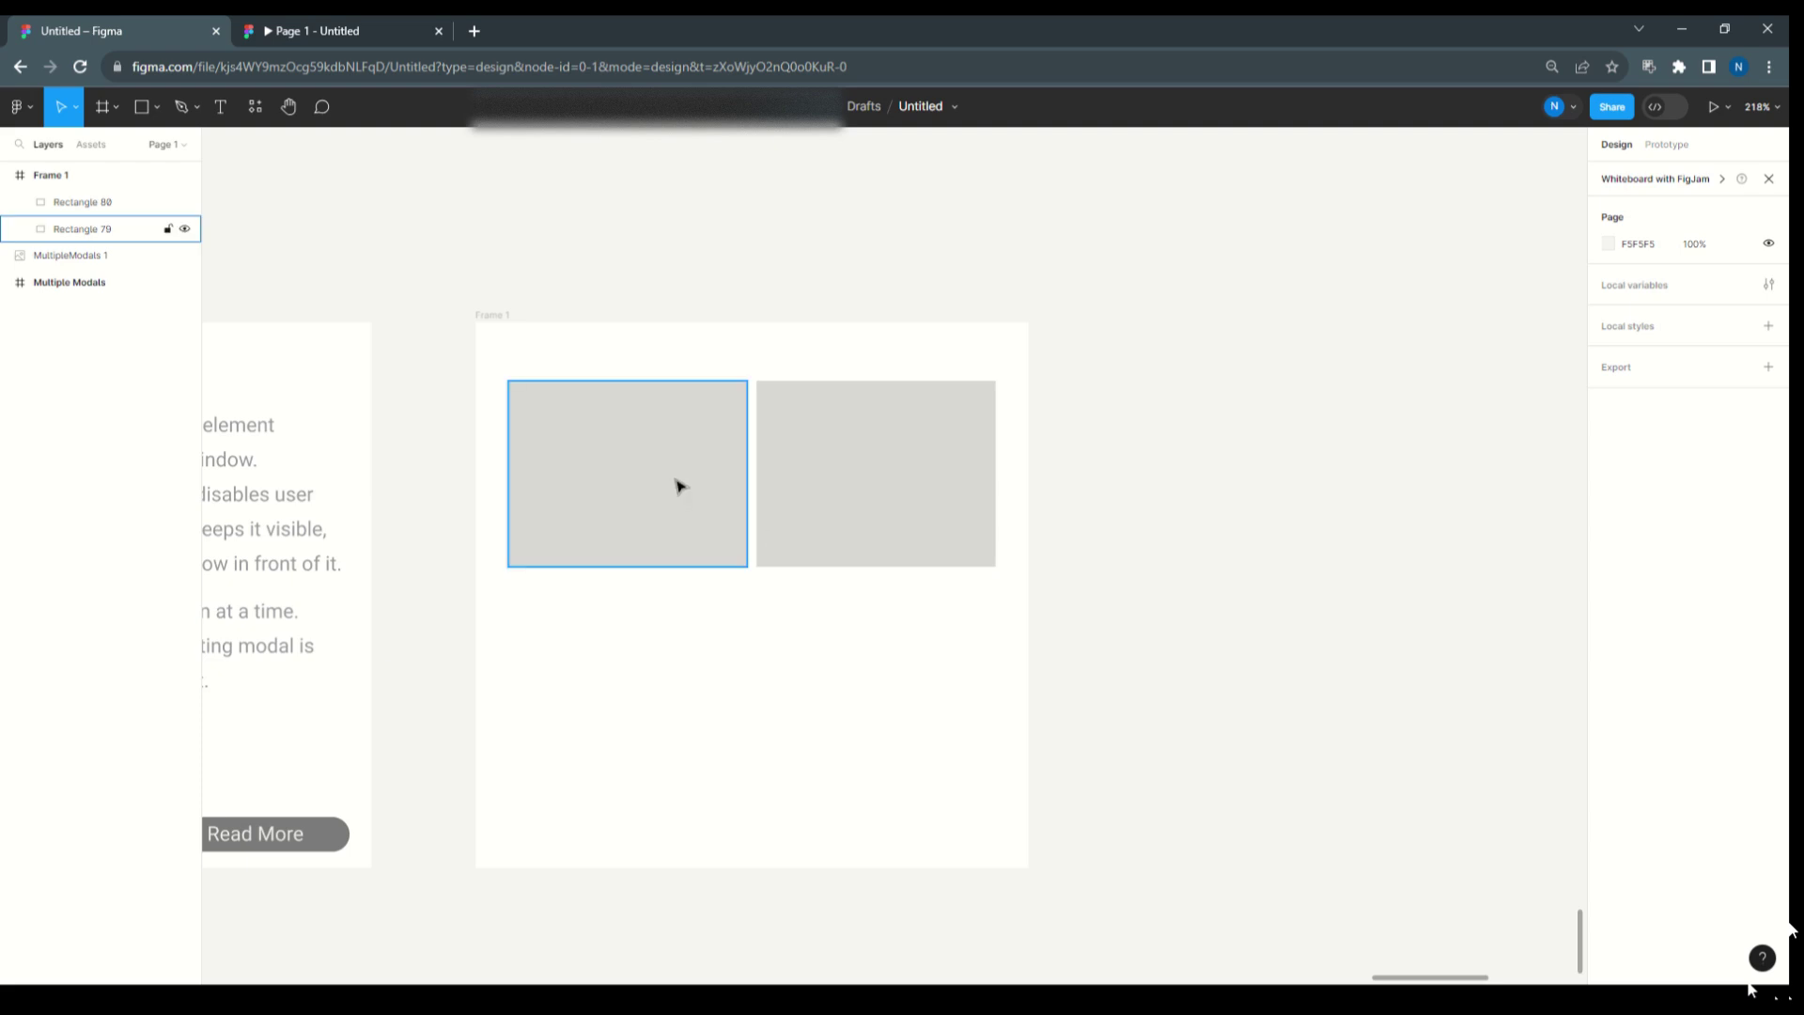
scroll(680, 485, "down", 2)
scroll(1039, 552, "down", 2, "ctrl")
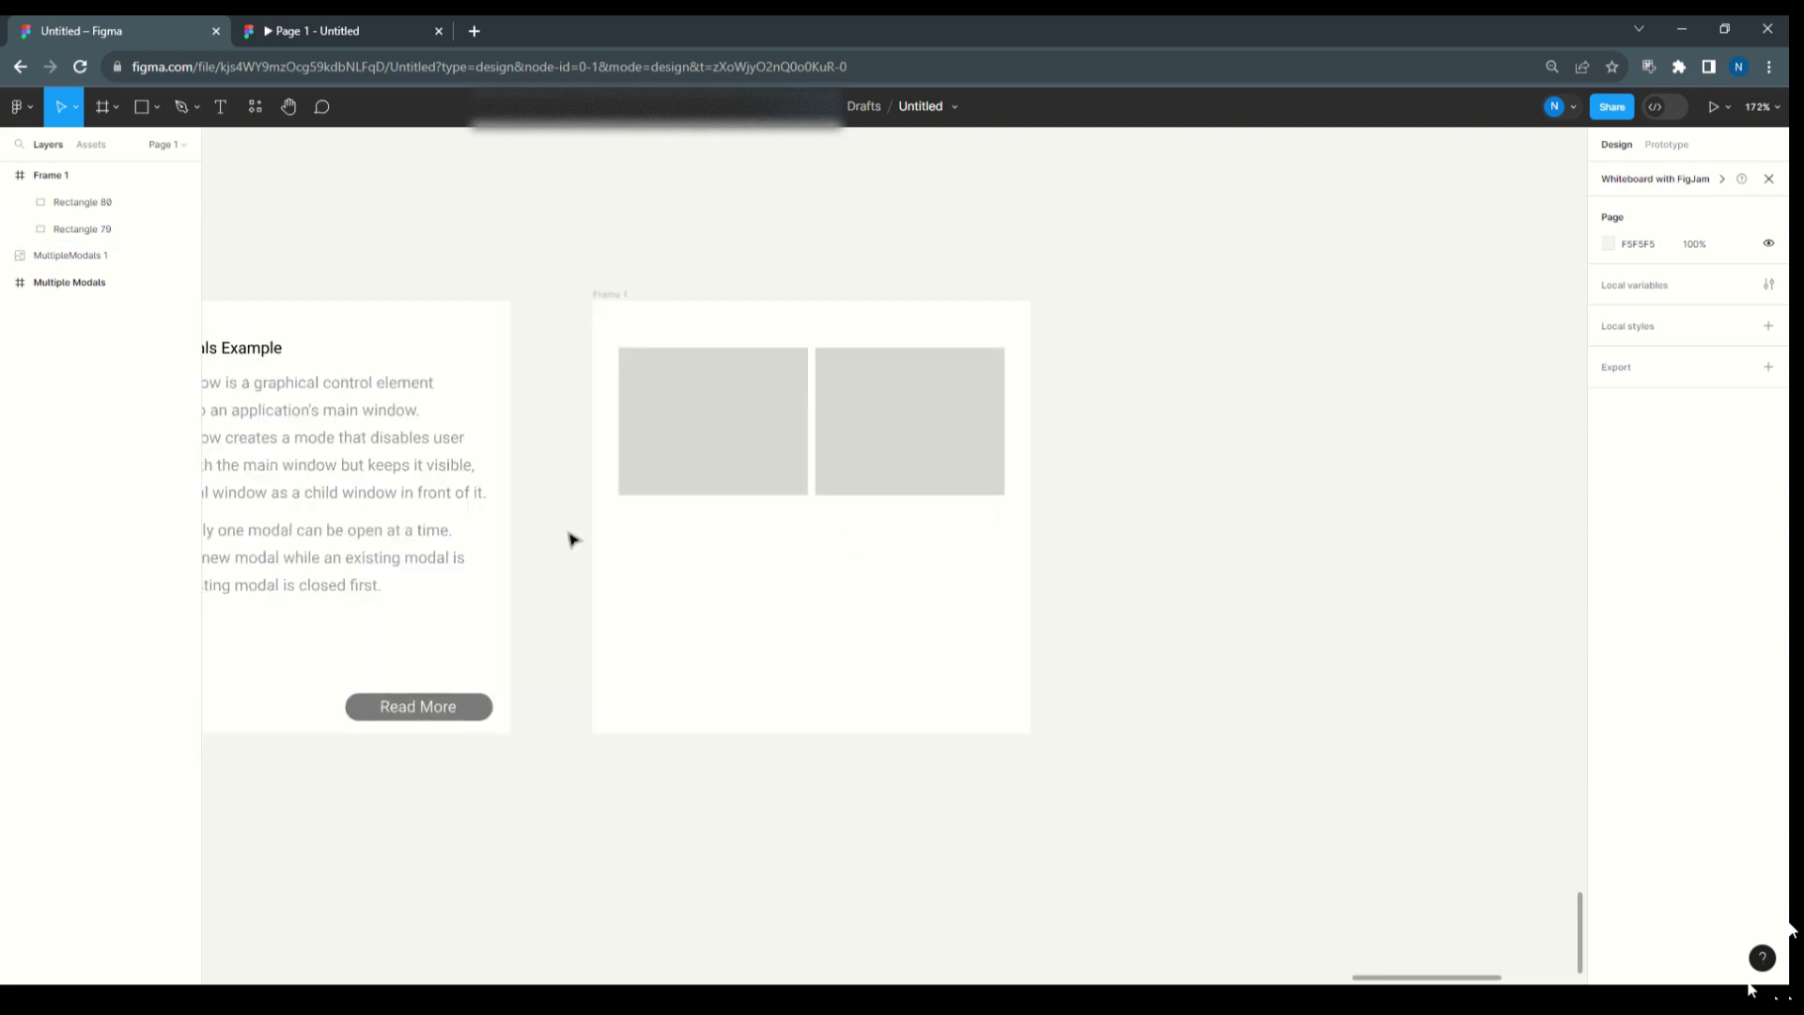
scroll(608, 472, "down", 2, "ctrl")
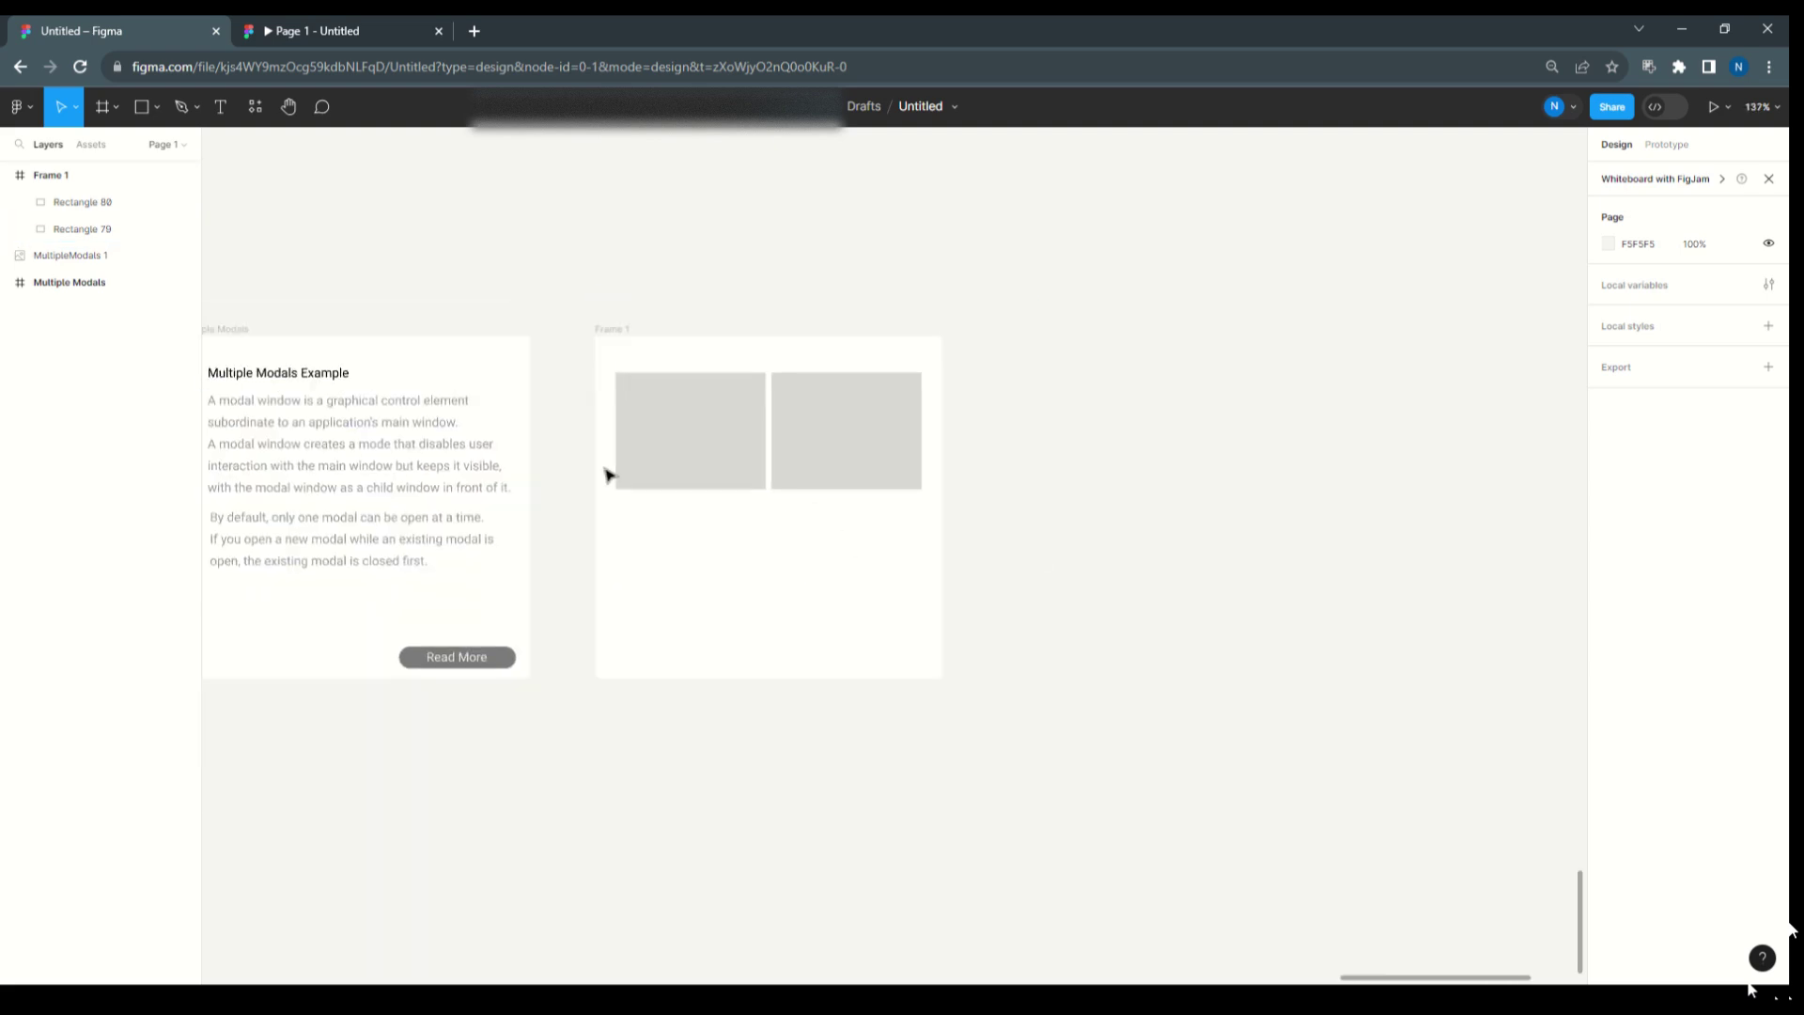
- Add a 'First Page' text box below the rectangles
left_click(222, 107)
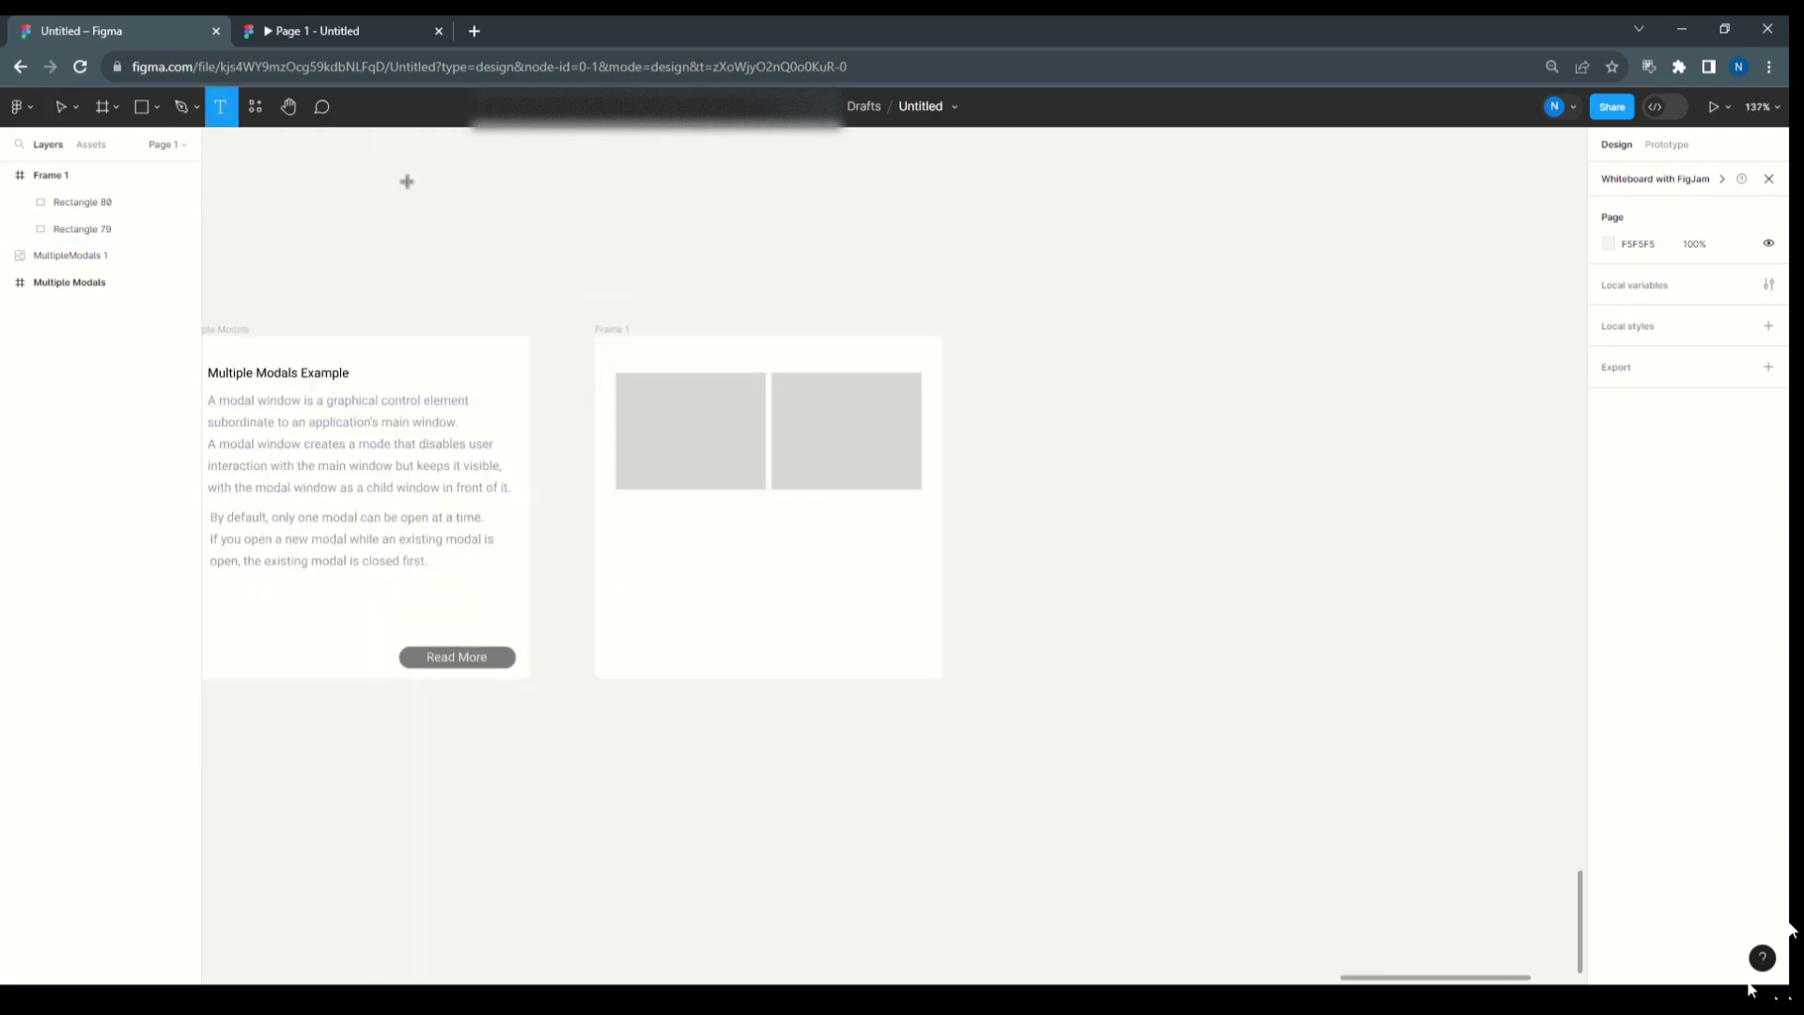
left_click(634, 518)
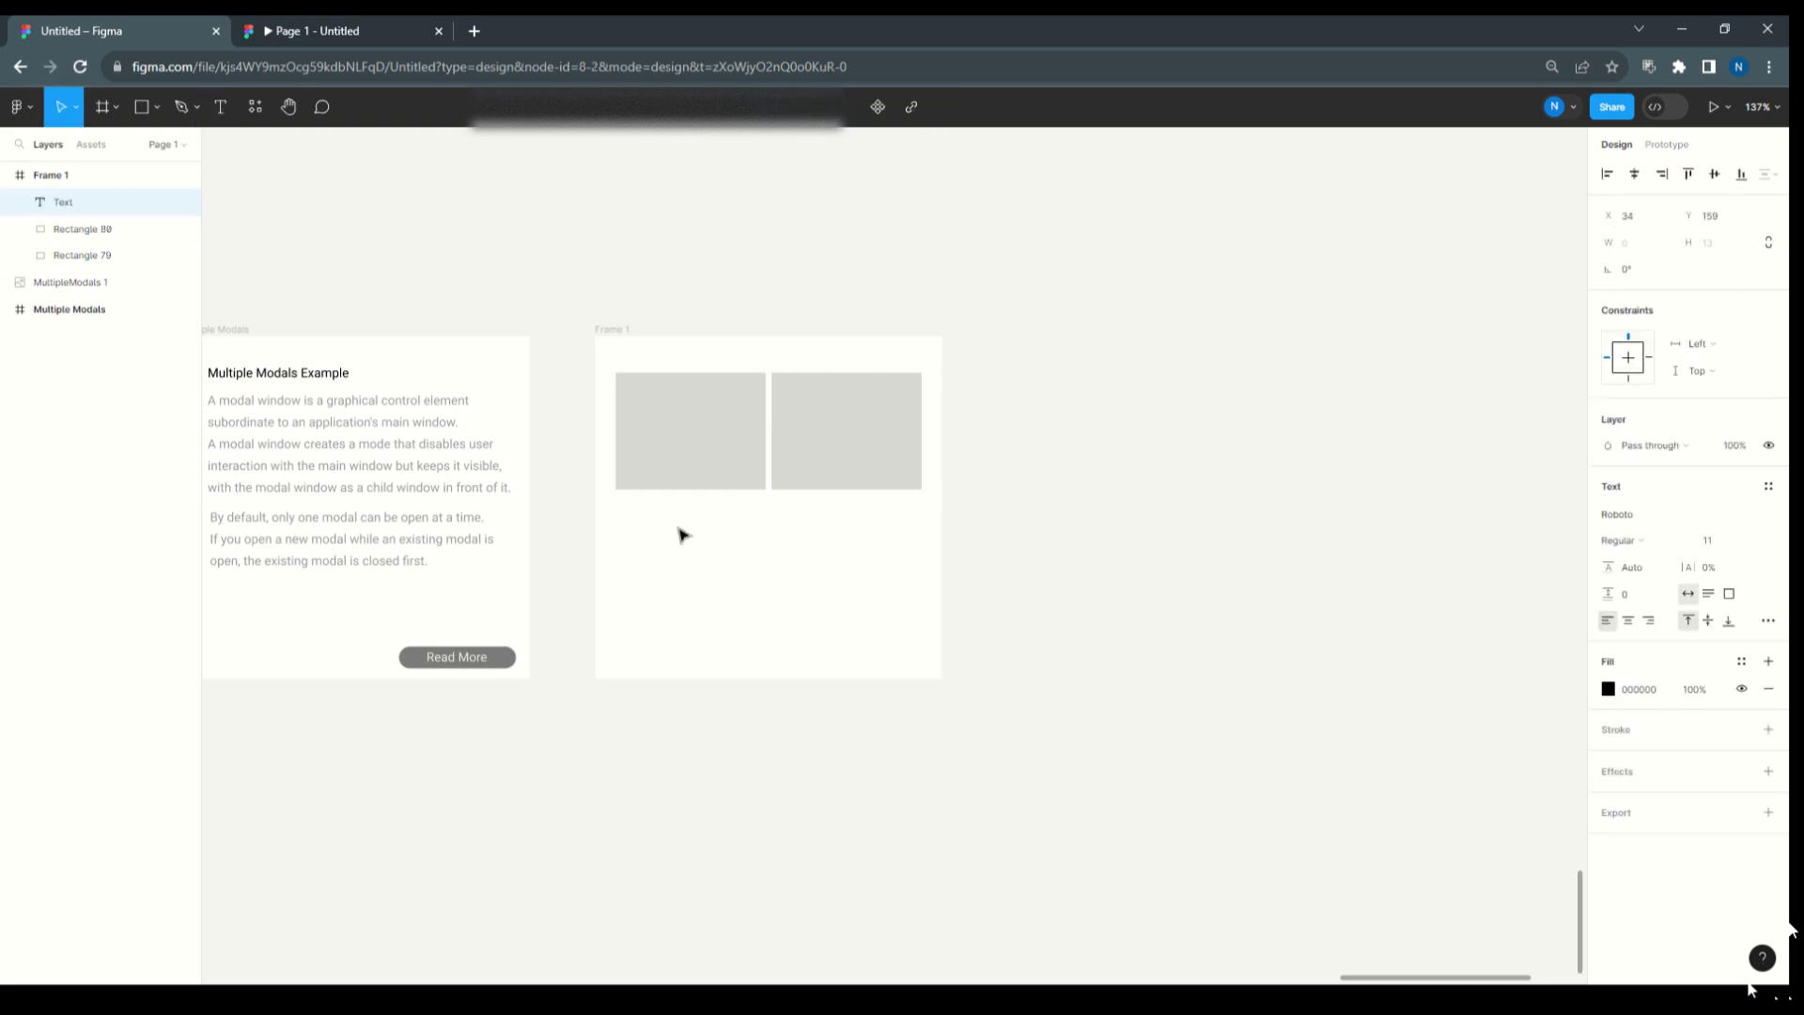
type("First Page")
key("Escape")
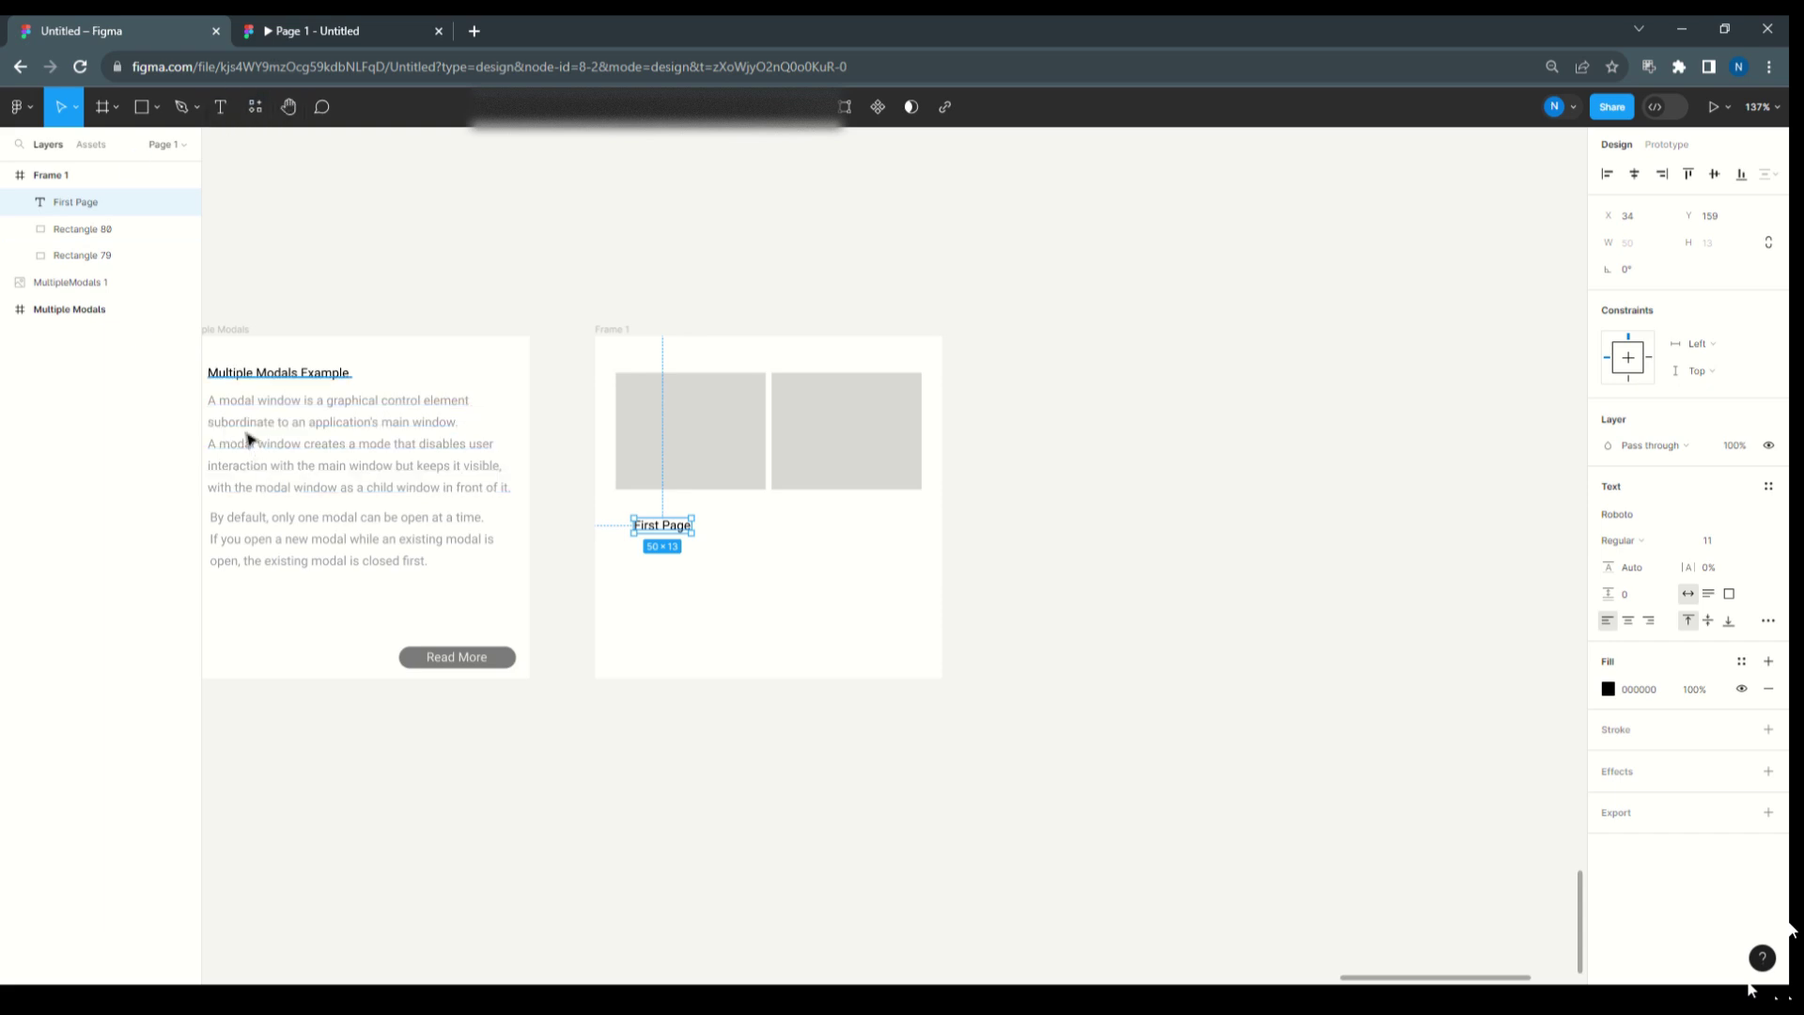
- Paste the example's description paragraph under First Page and wrap the block to about 246 wide
double_click(332, 432)
key("ctrl+c")
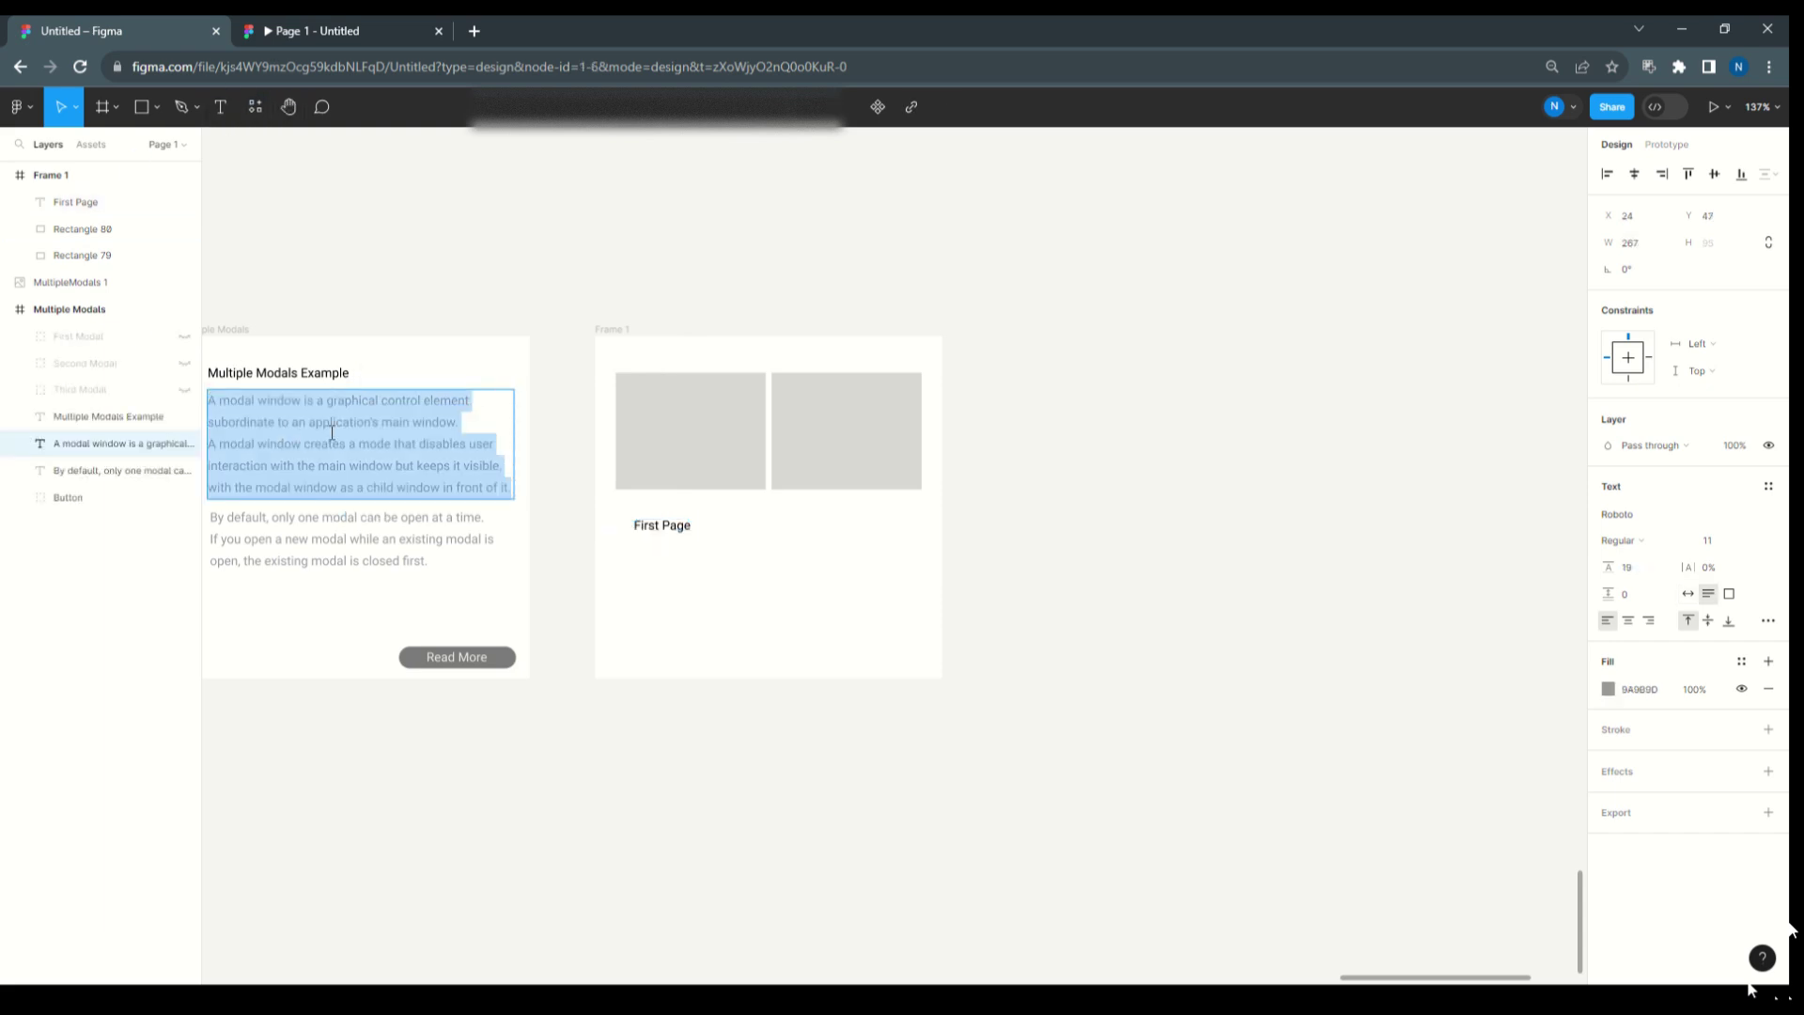
double_click(672, 525)
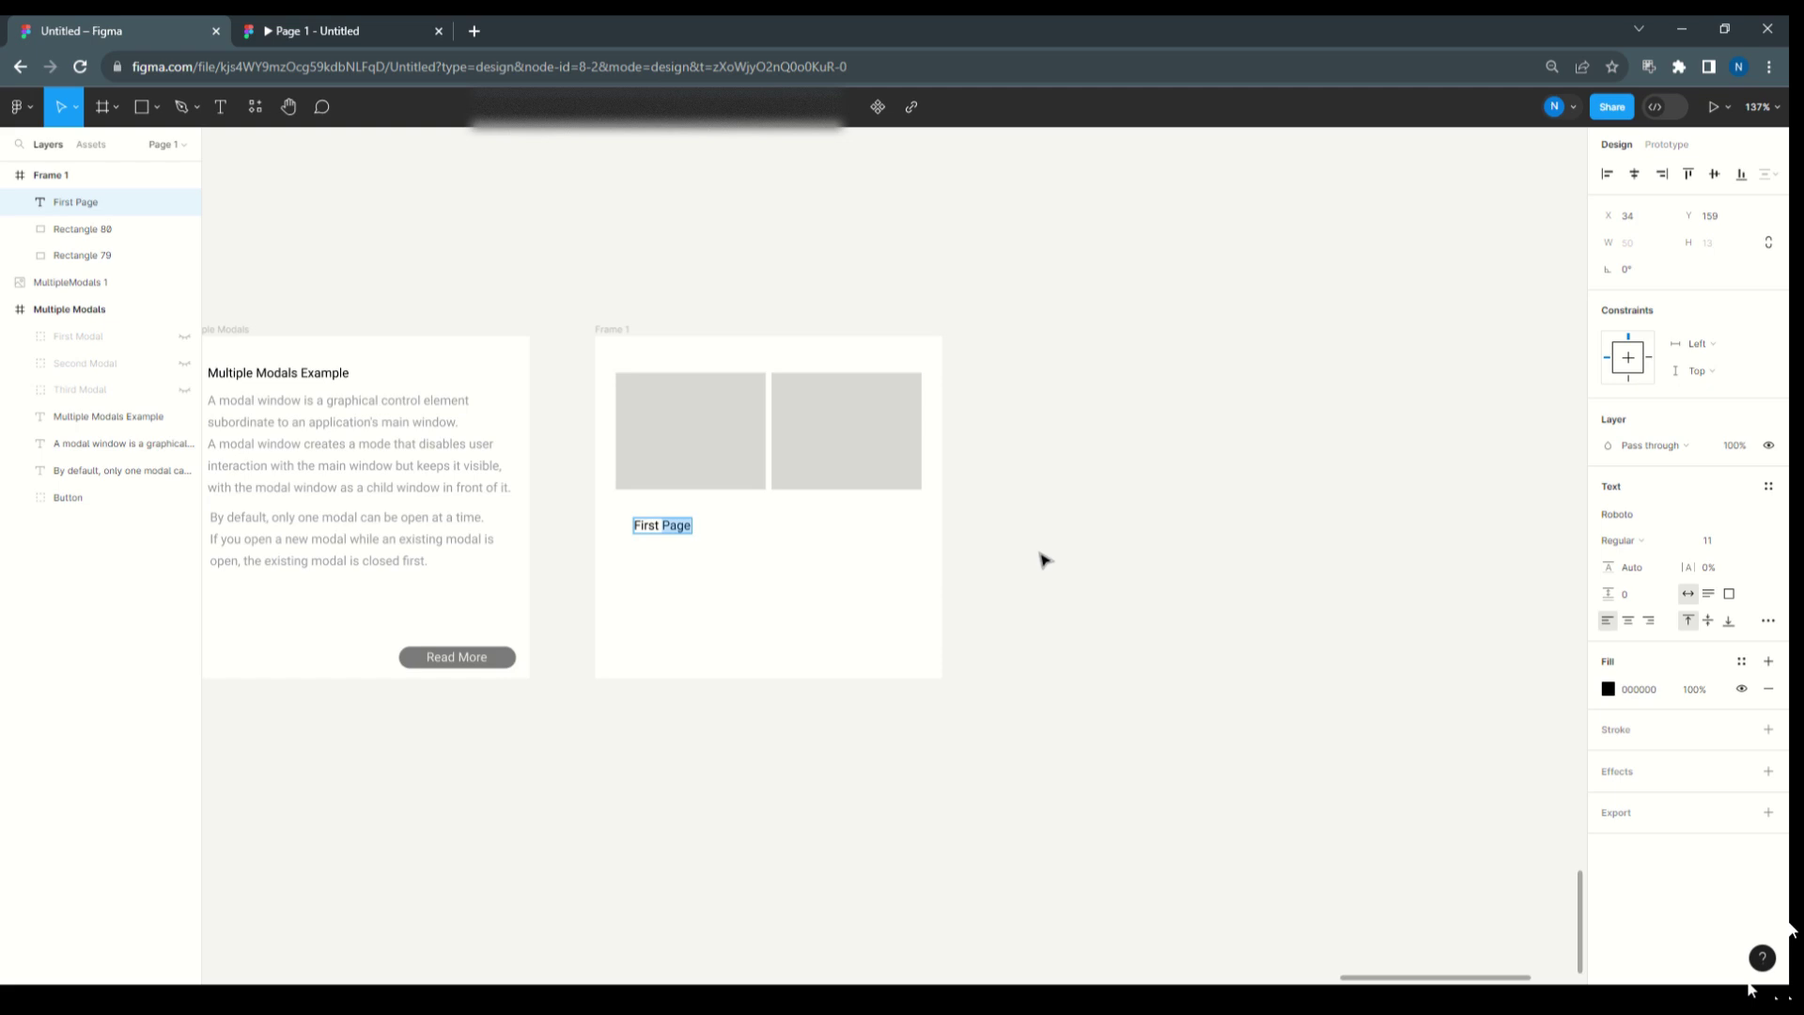
key("Right")
key("Return")
key("ctrl+v")
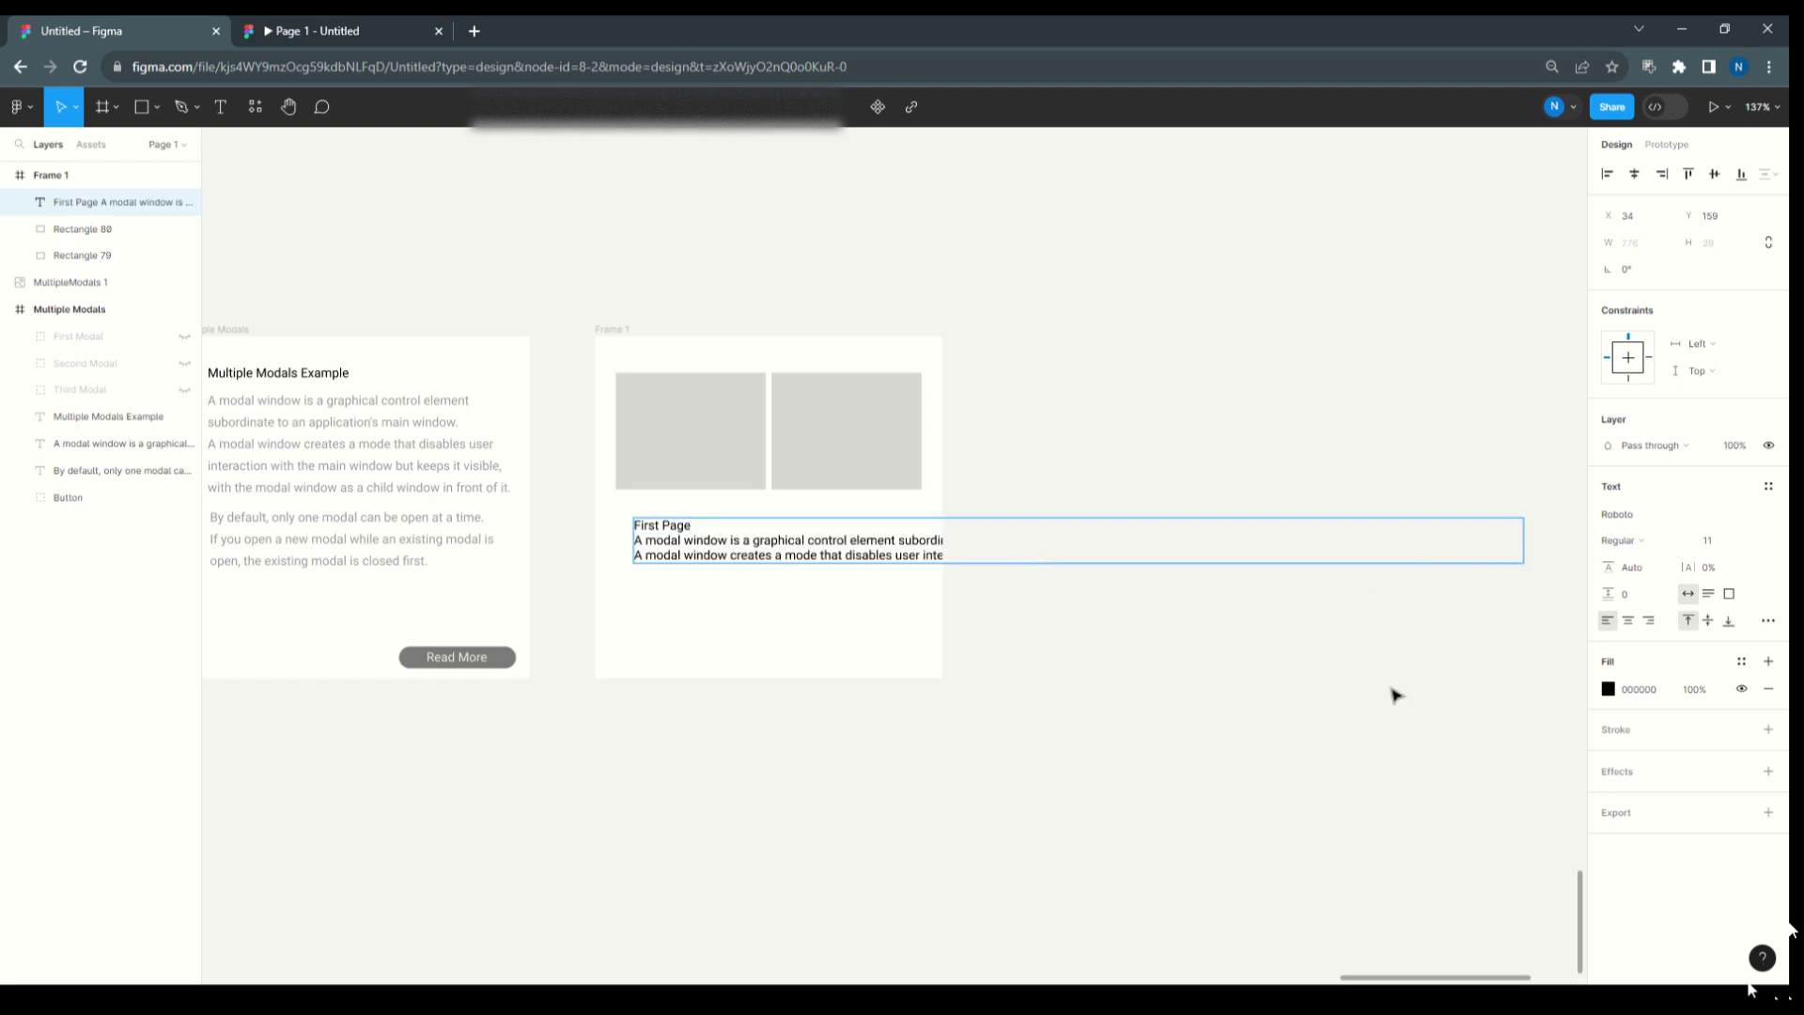
key("Escape")
left_click_drag(1522, 545, 919, 548)
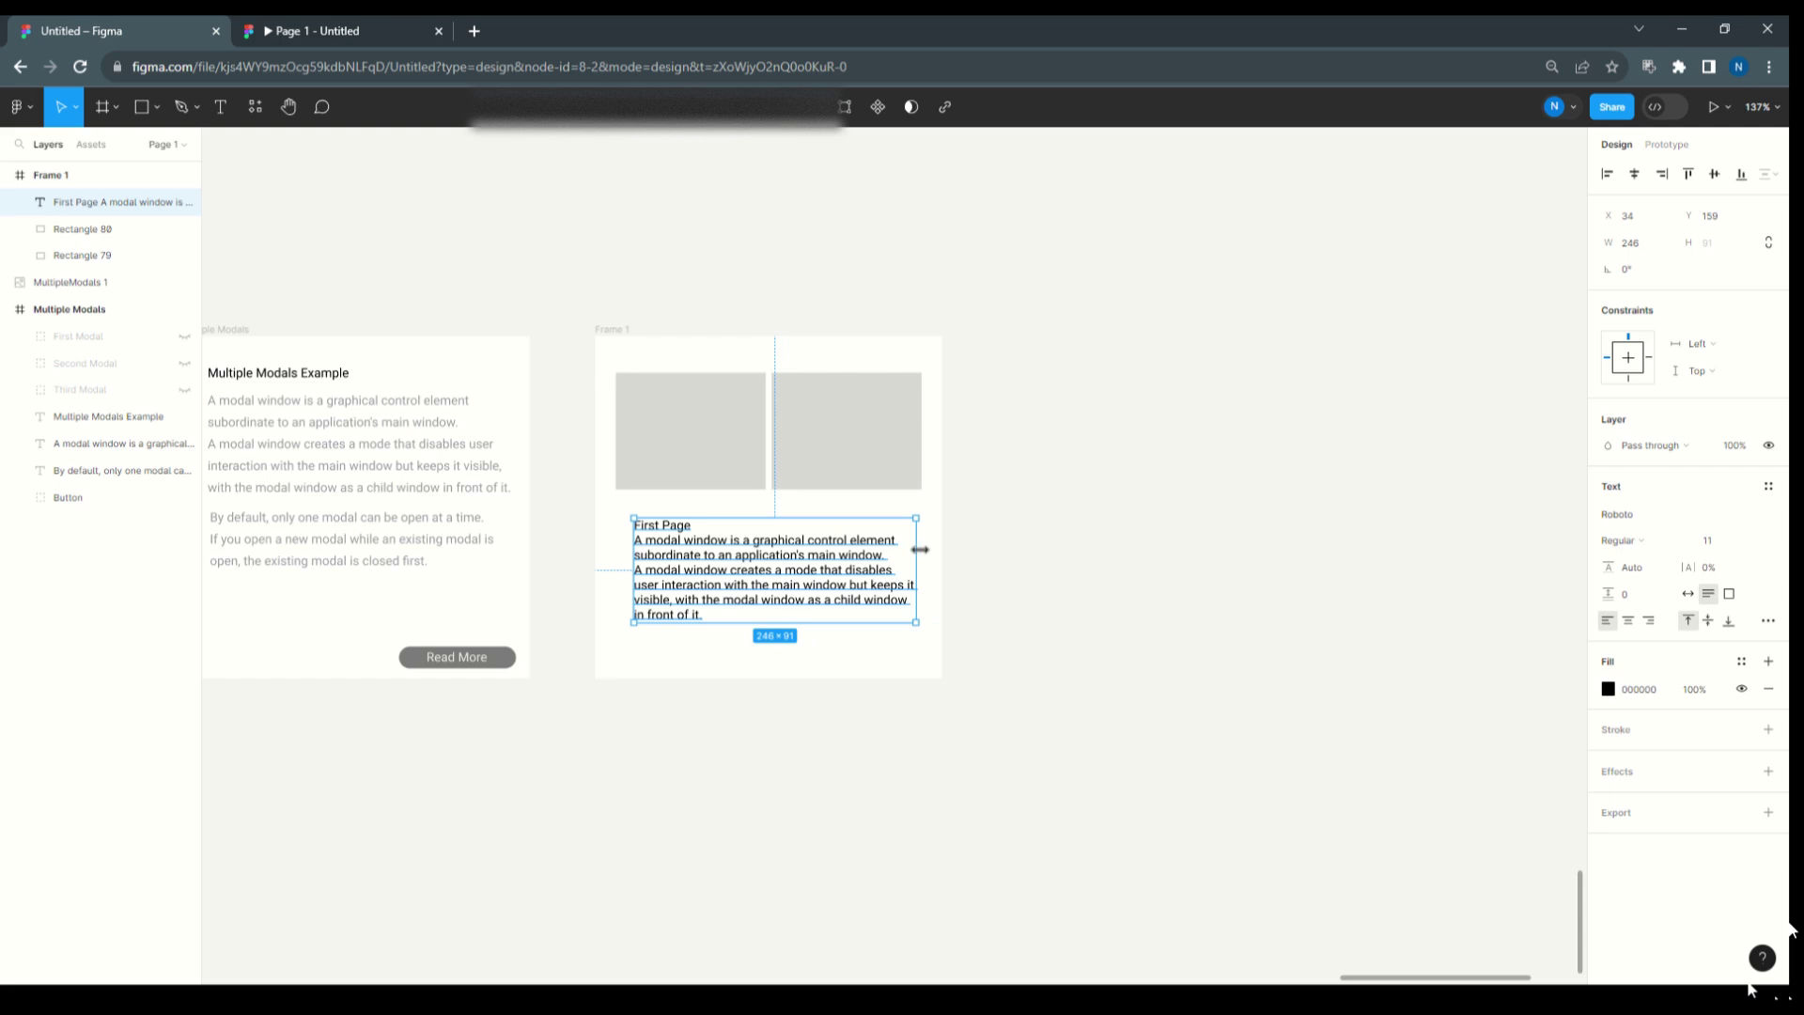
left_click(1027, 559)
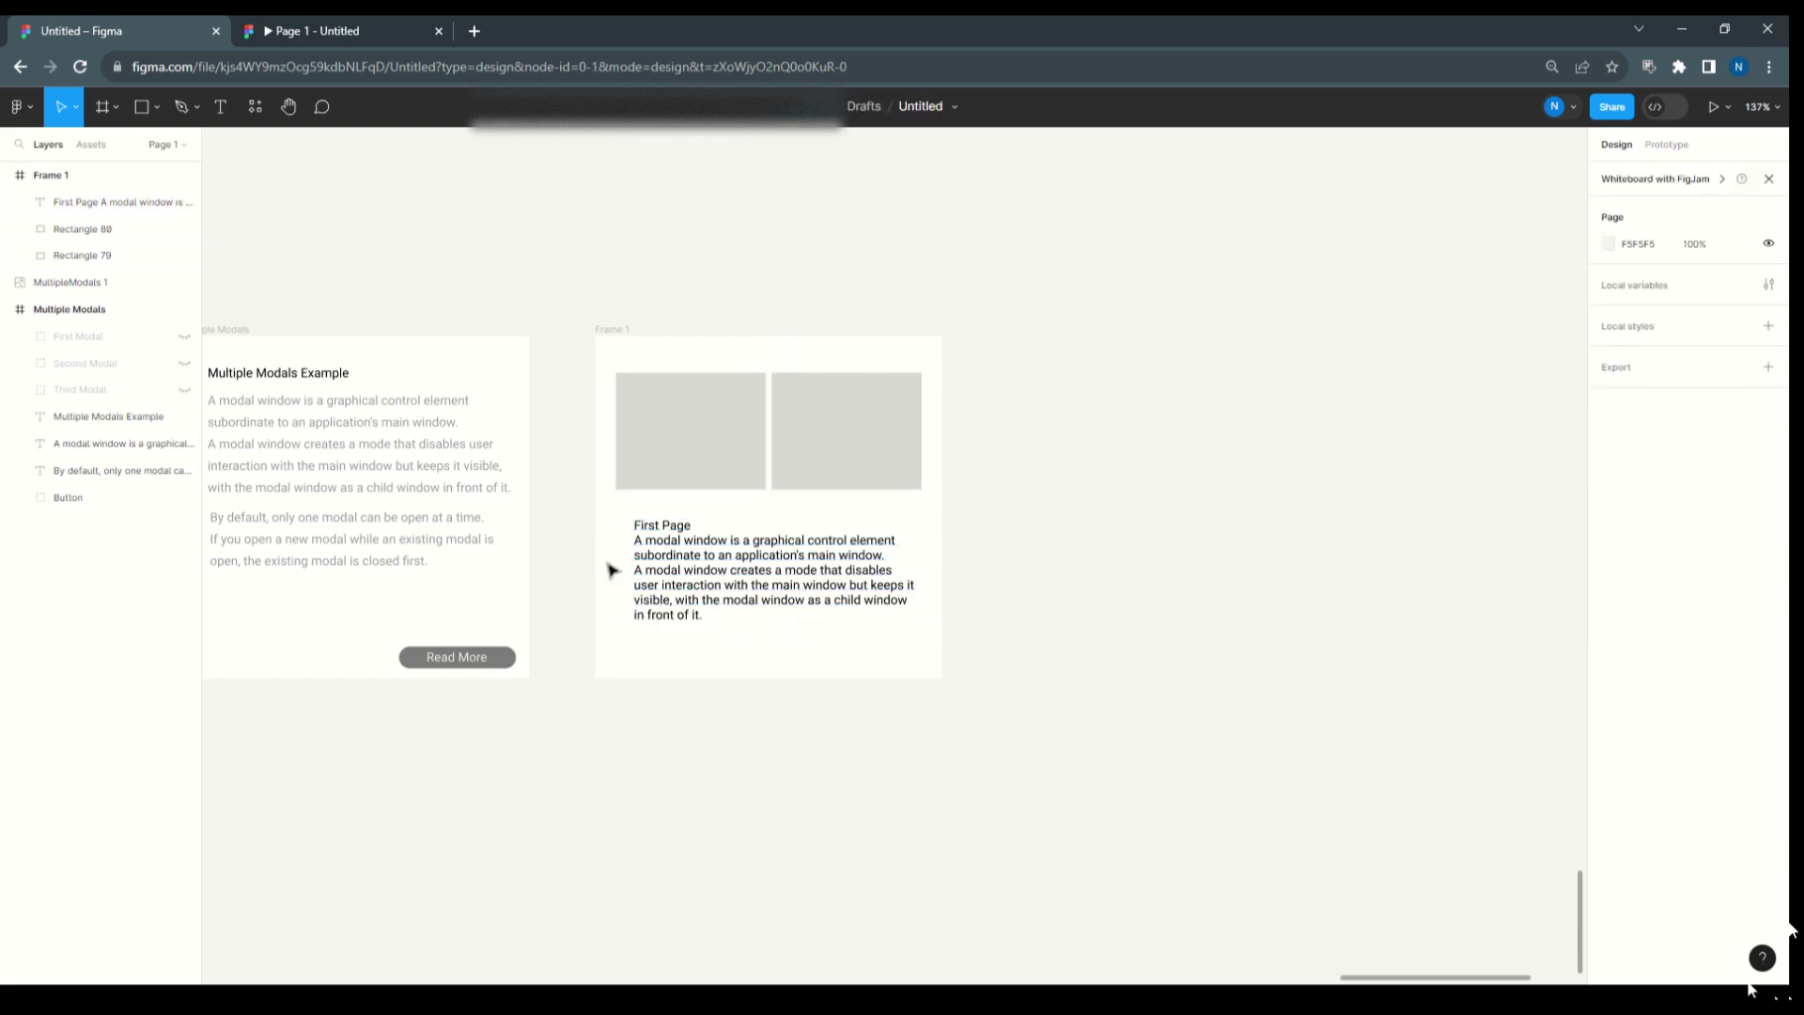
- Duplicate the Read More button into Frame 1's bottom right and nudge the text block up
left_click(443, 659)
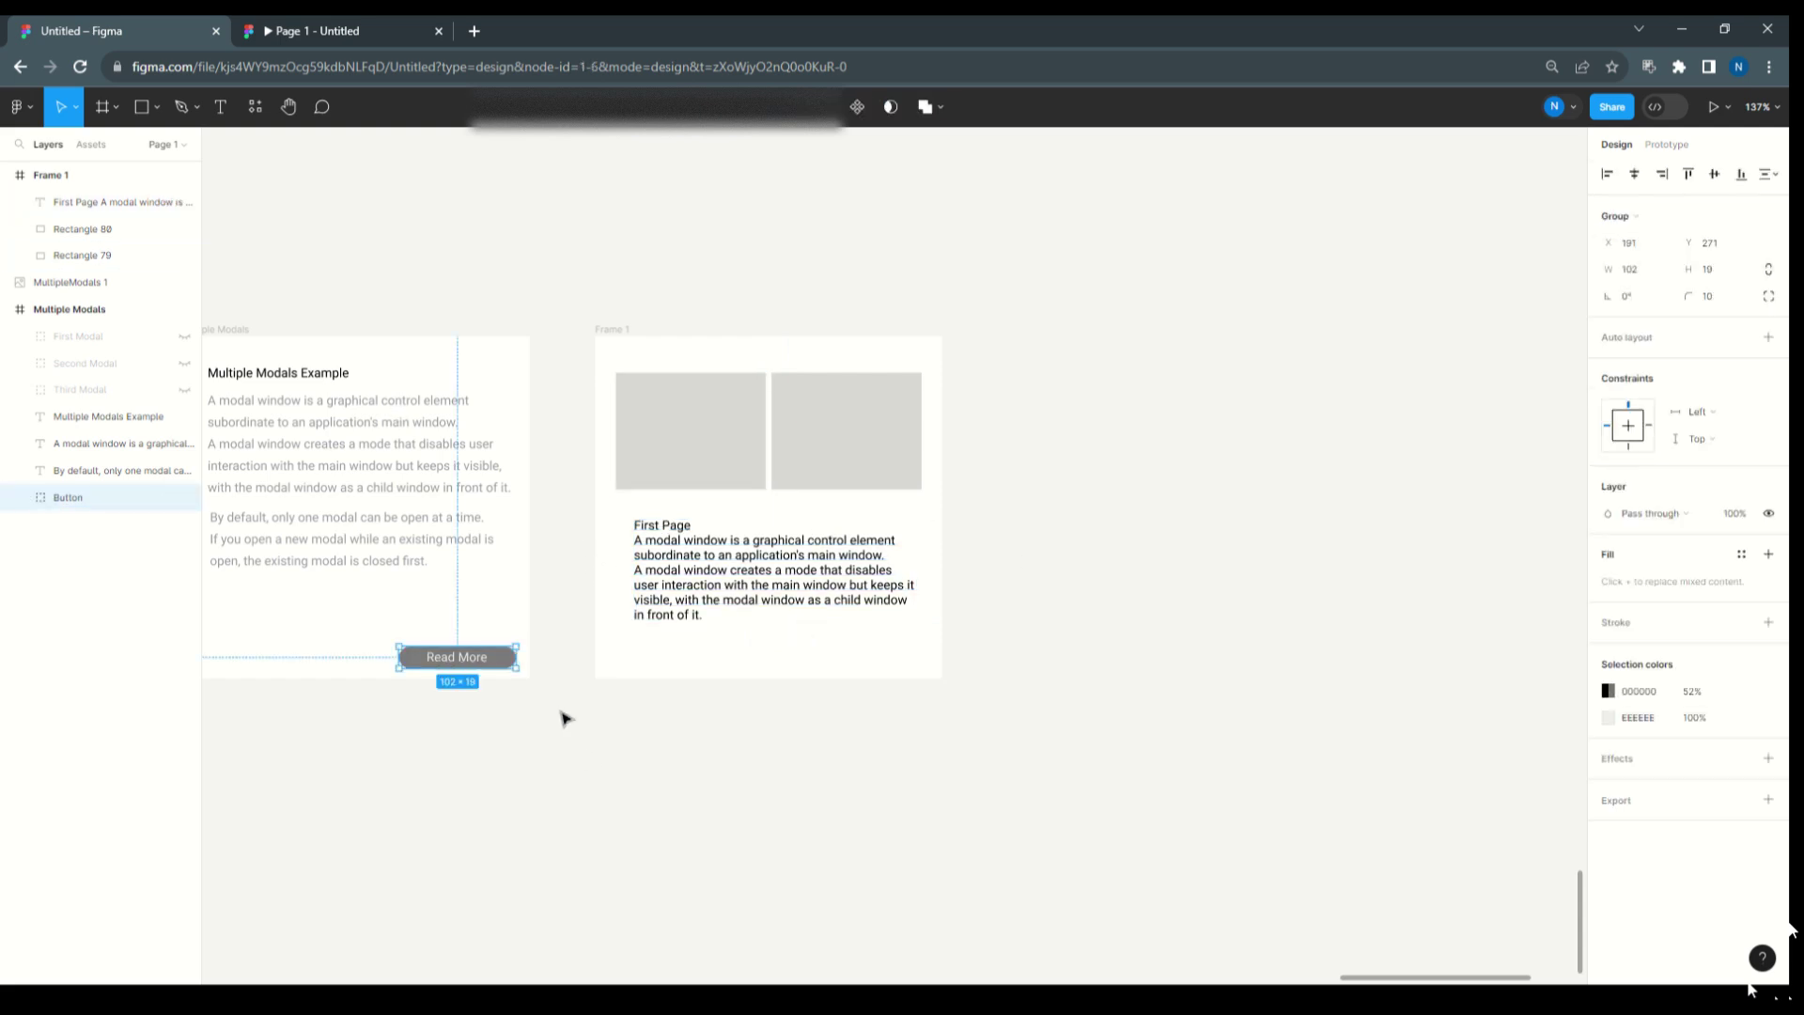
key("ctrl+d")
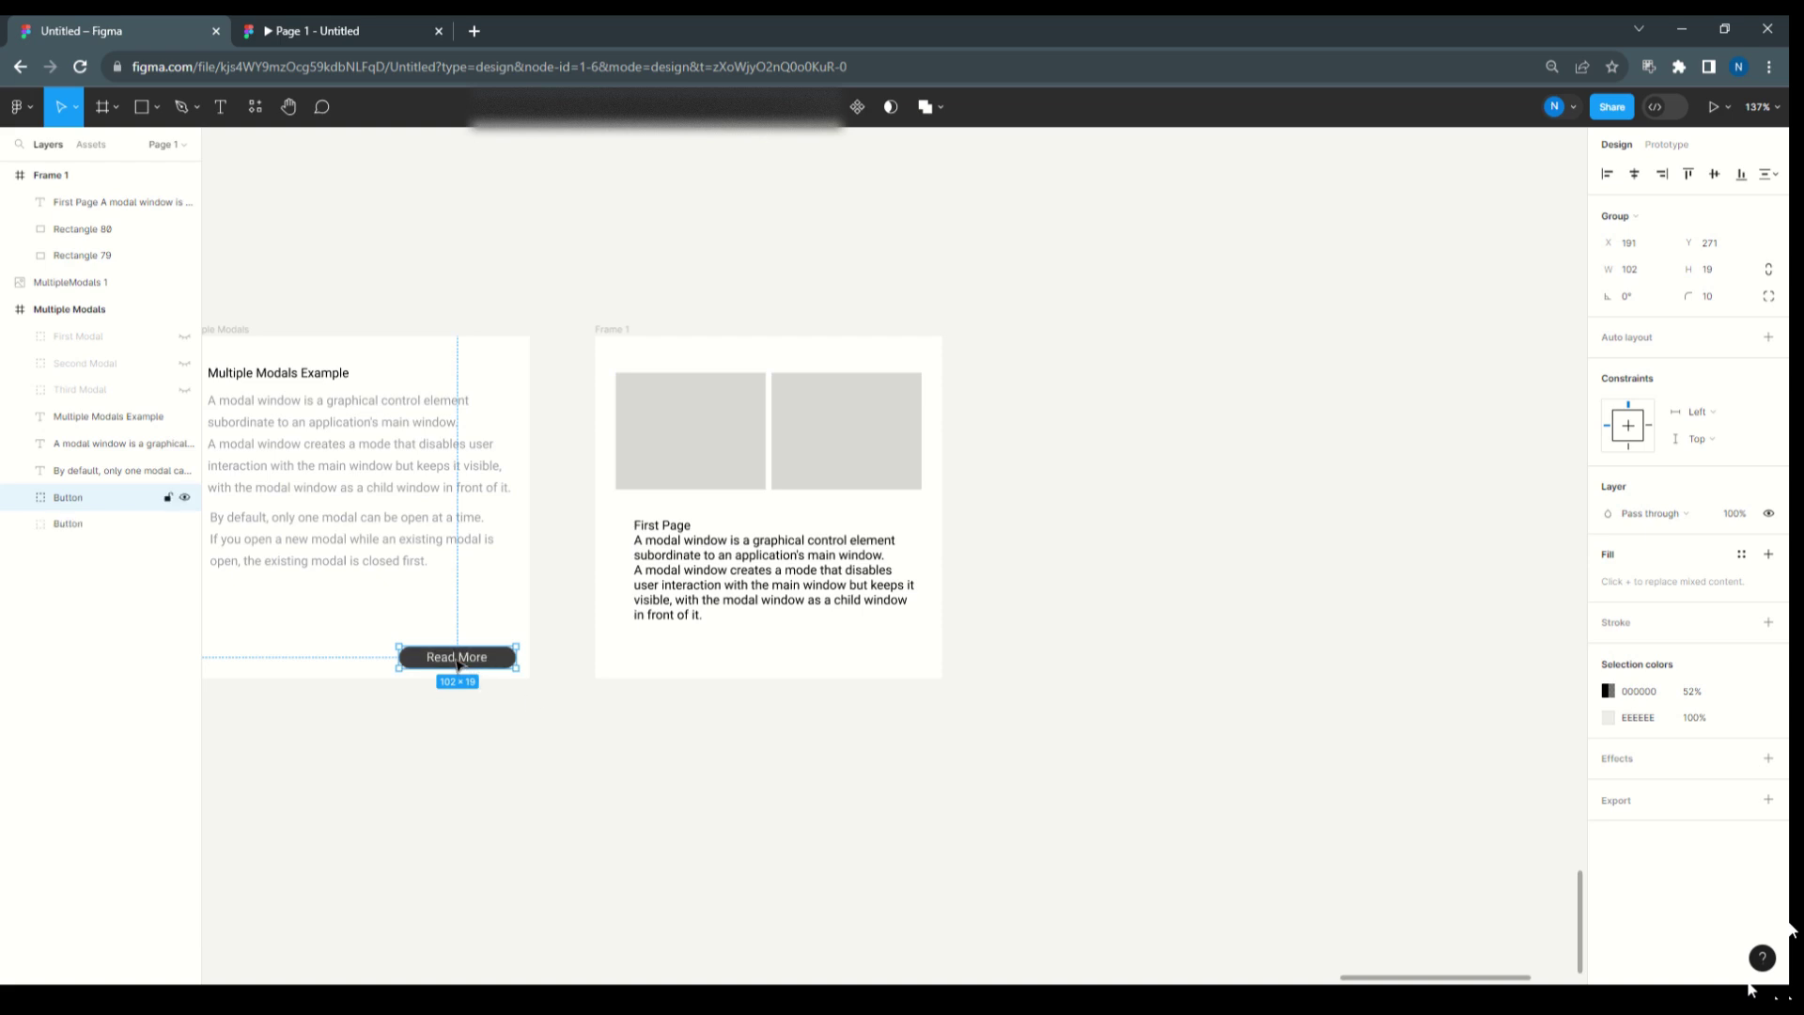
left_click_drag(463, 662, 874, 660)
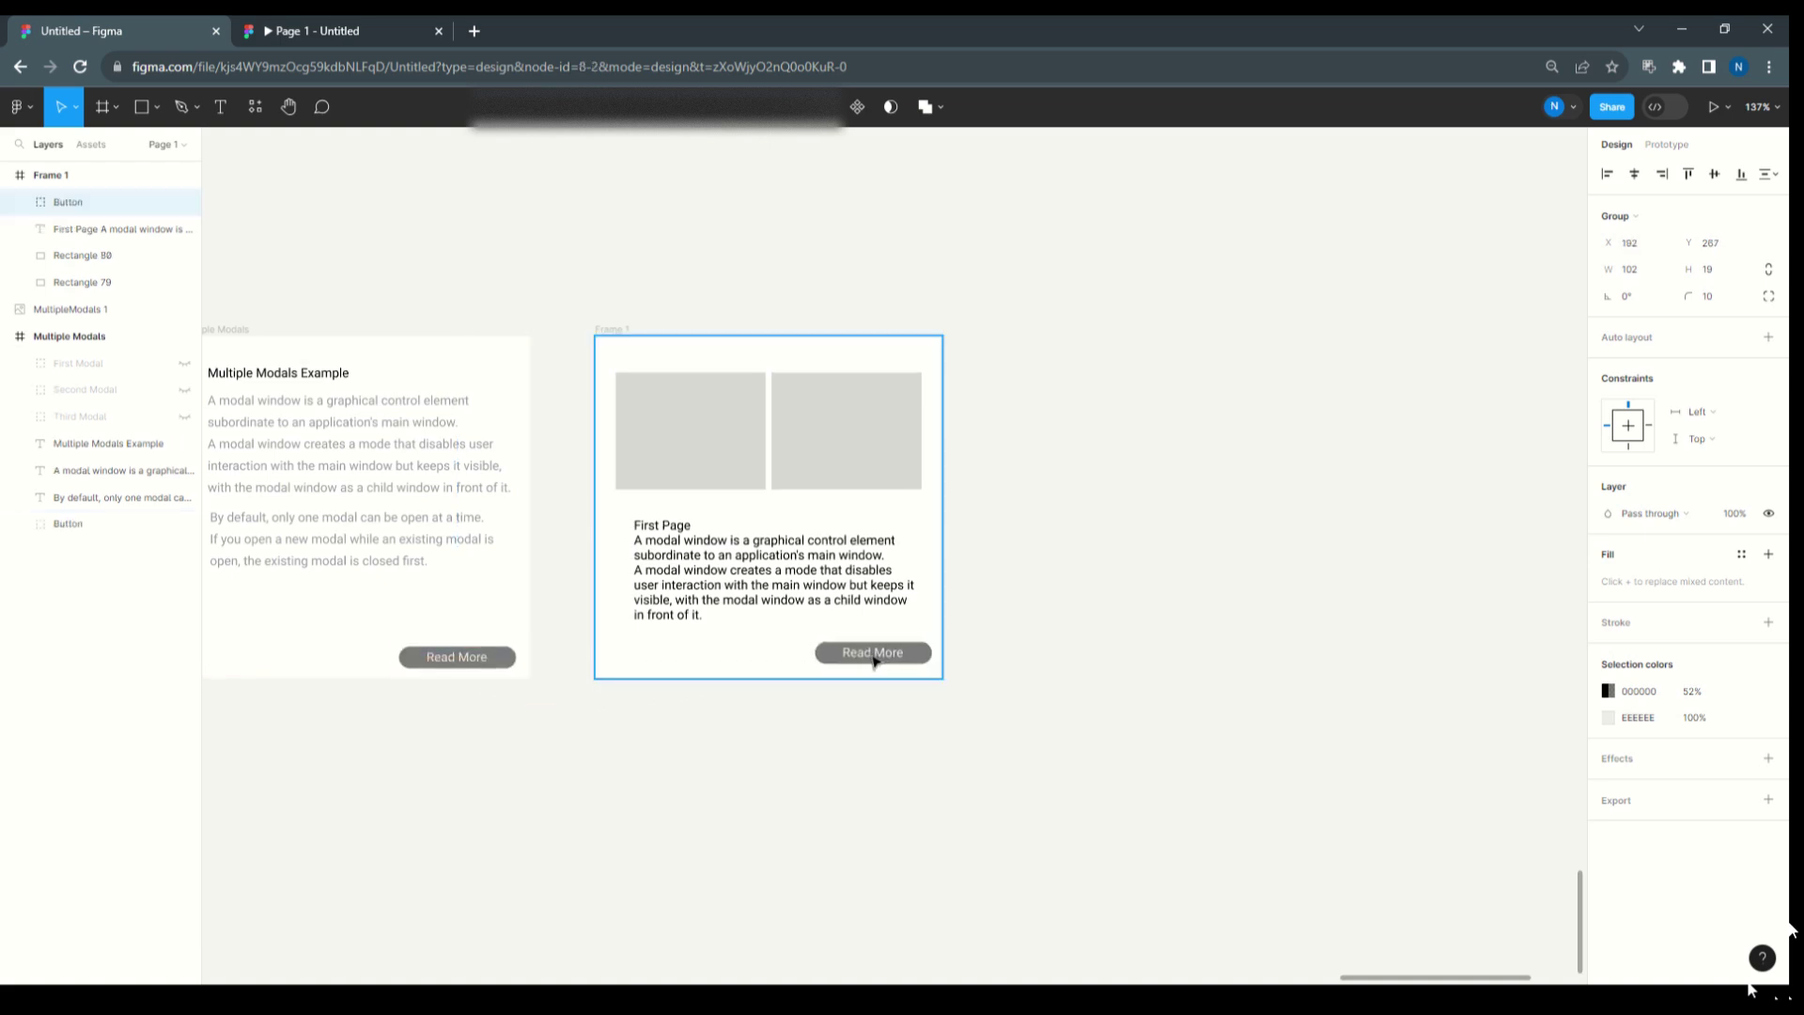
left_click(685, 602)
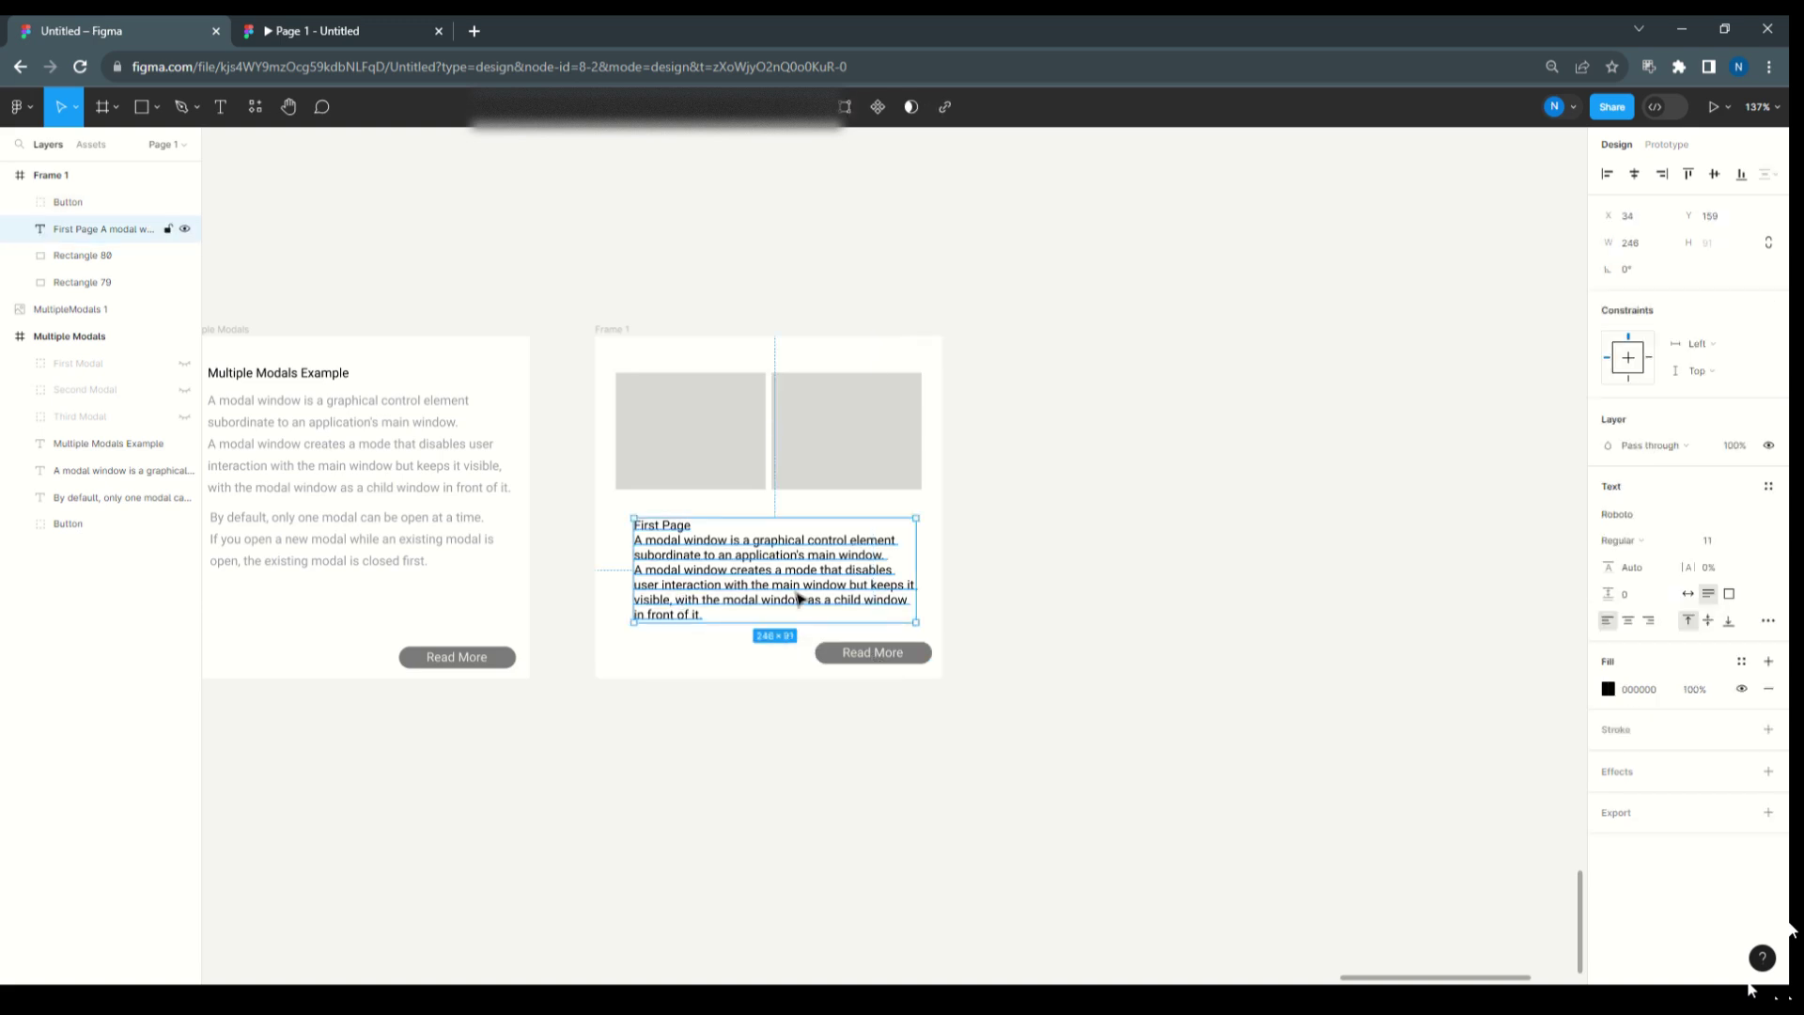
left_click_drag(798, 598, 798, 593)
left_click(1054, 545)
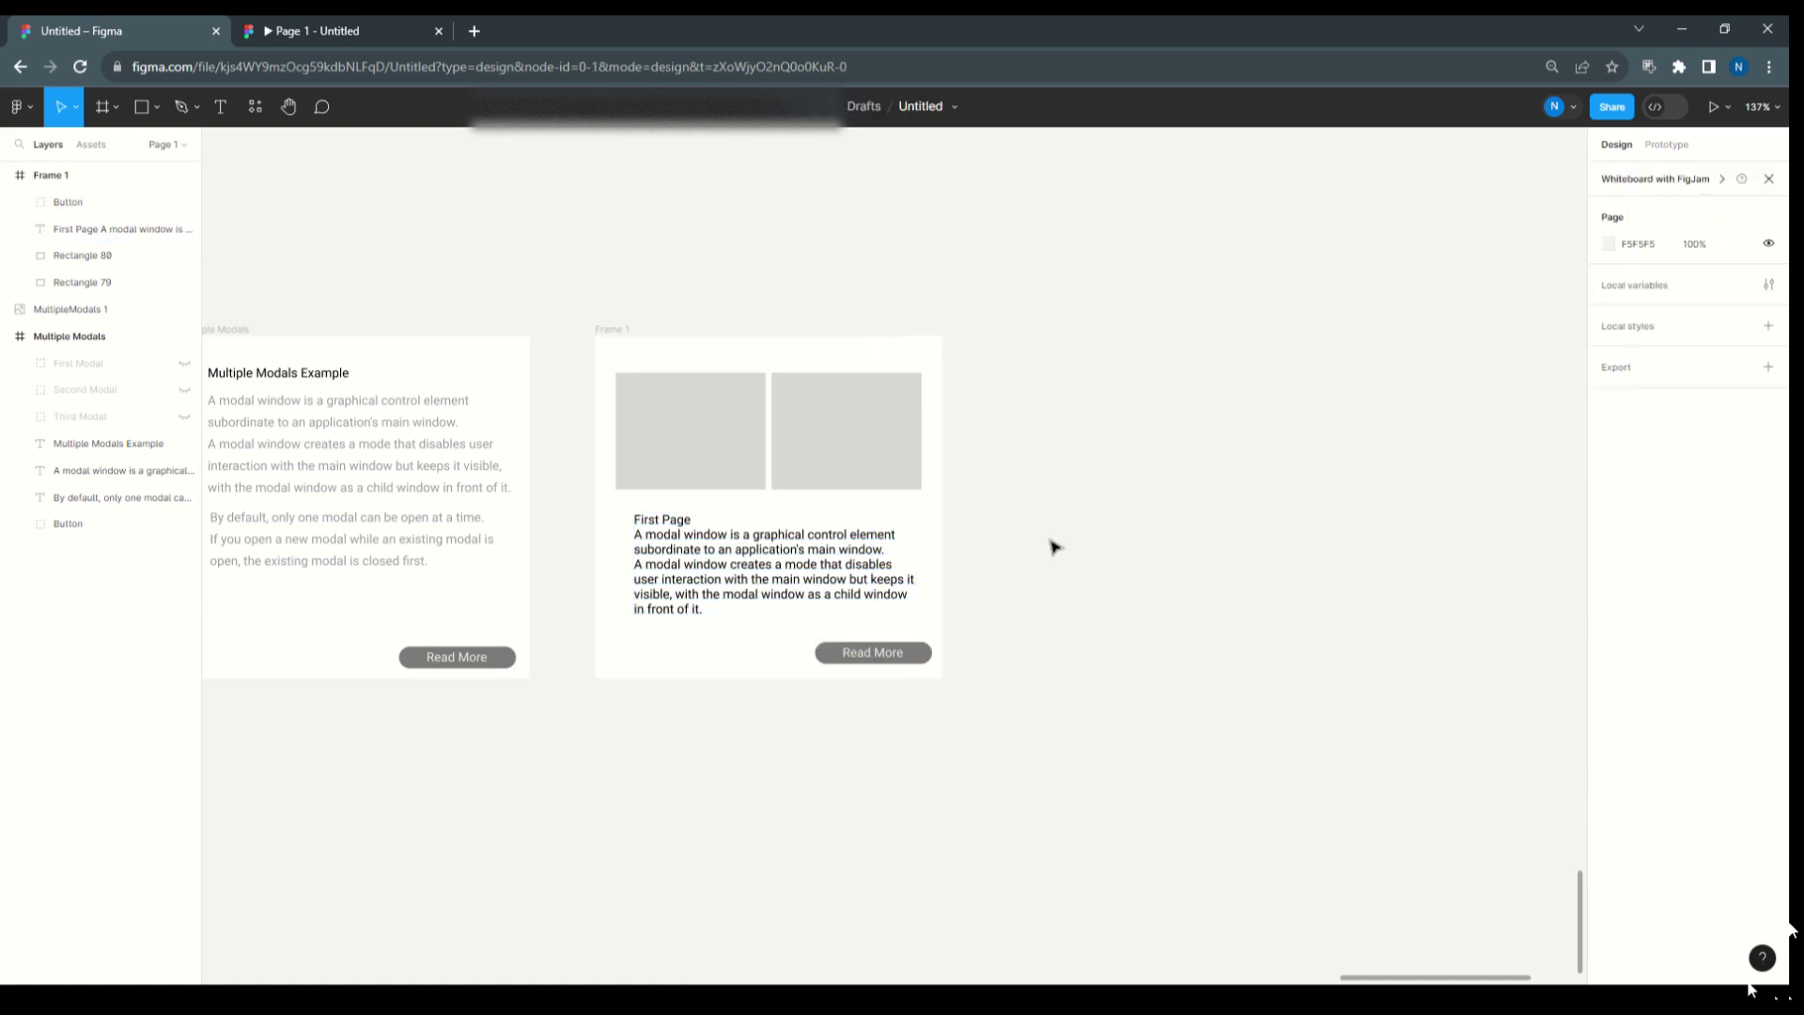
- Check the button copy, First Page text and left rectangle by selecting their layers
scroll(681, 375, "up", 5)
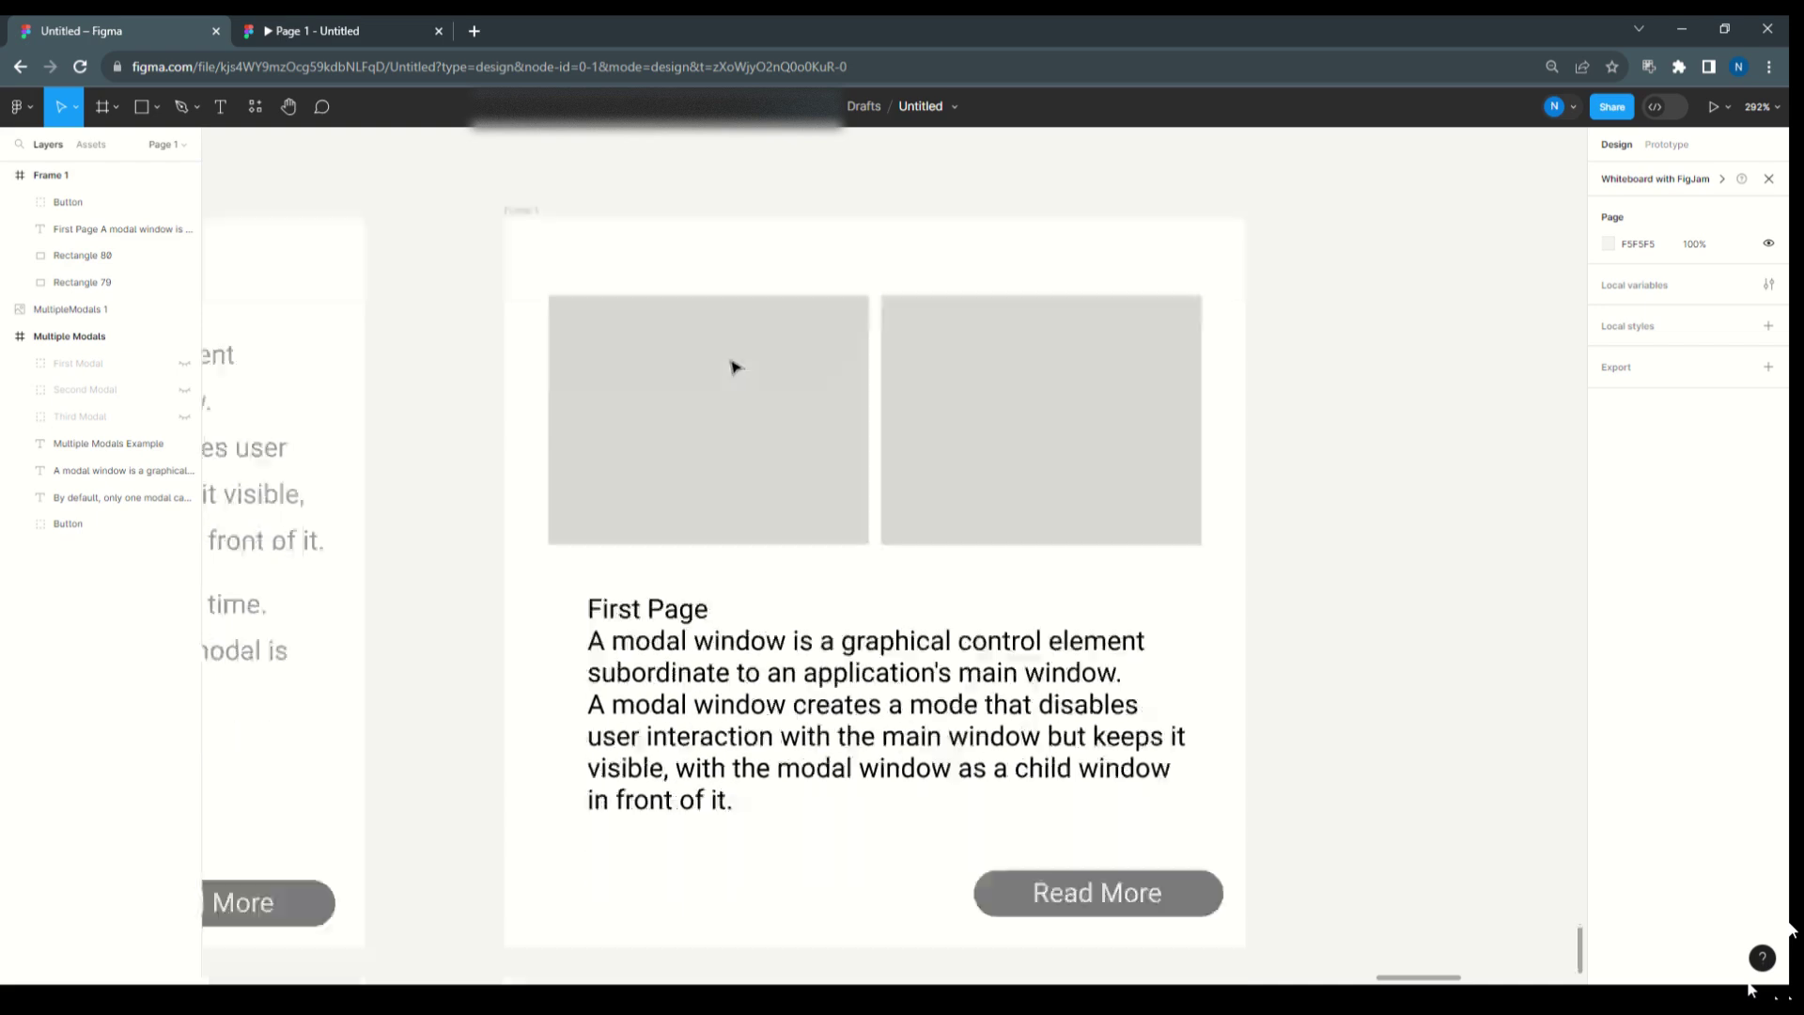
scroll(734, 366, "down", 2)
scroll(736, 367, "down", 3)
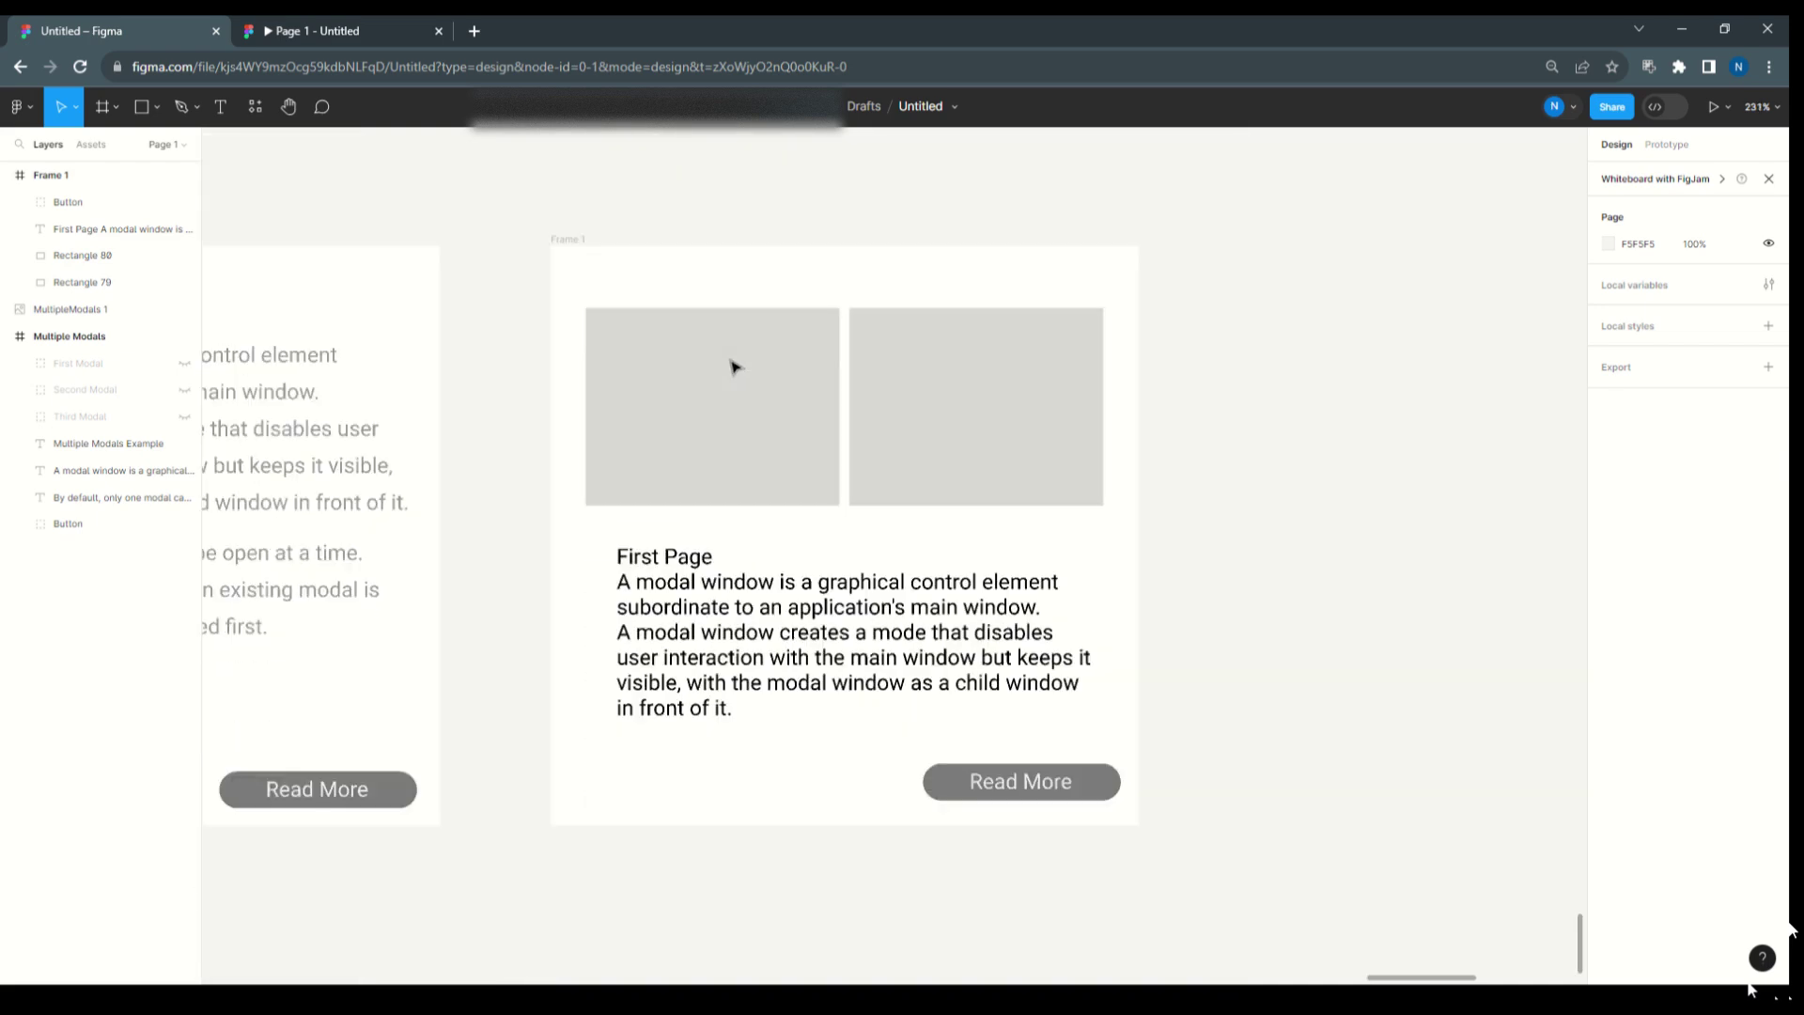
scroll(1248, 599, "up", 3)
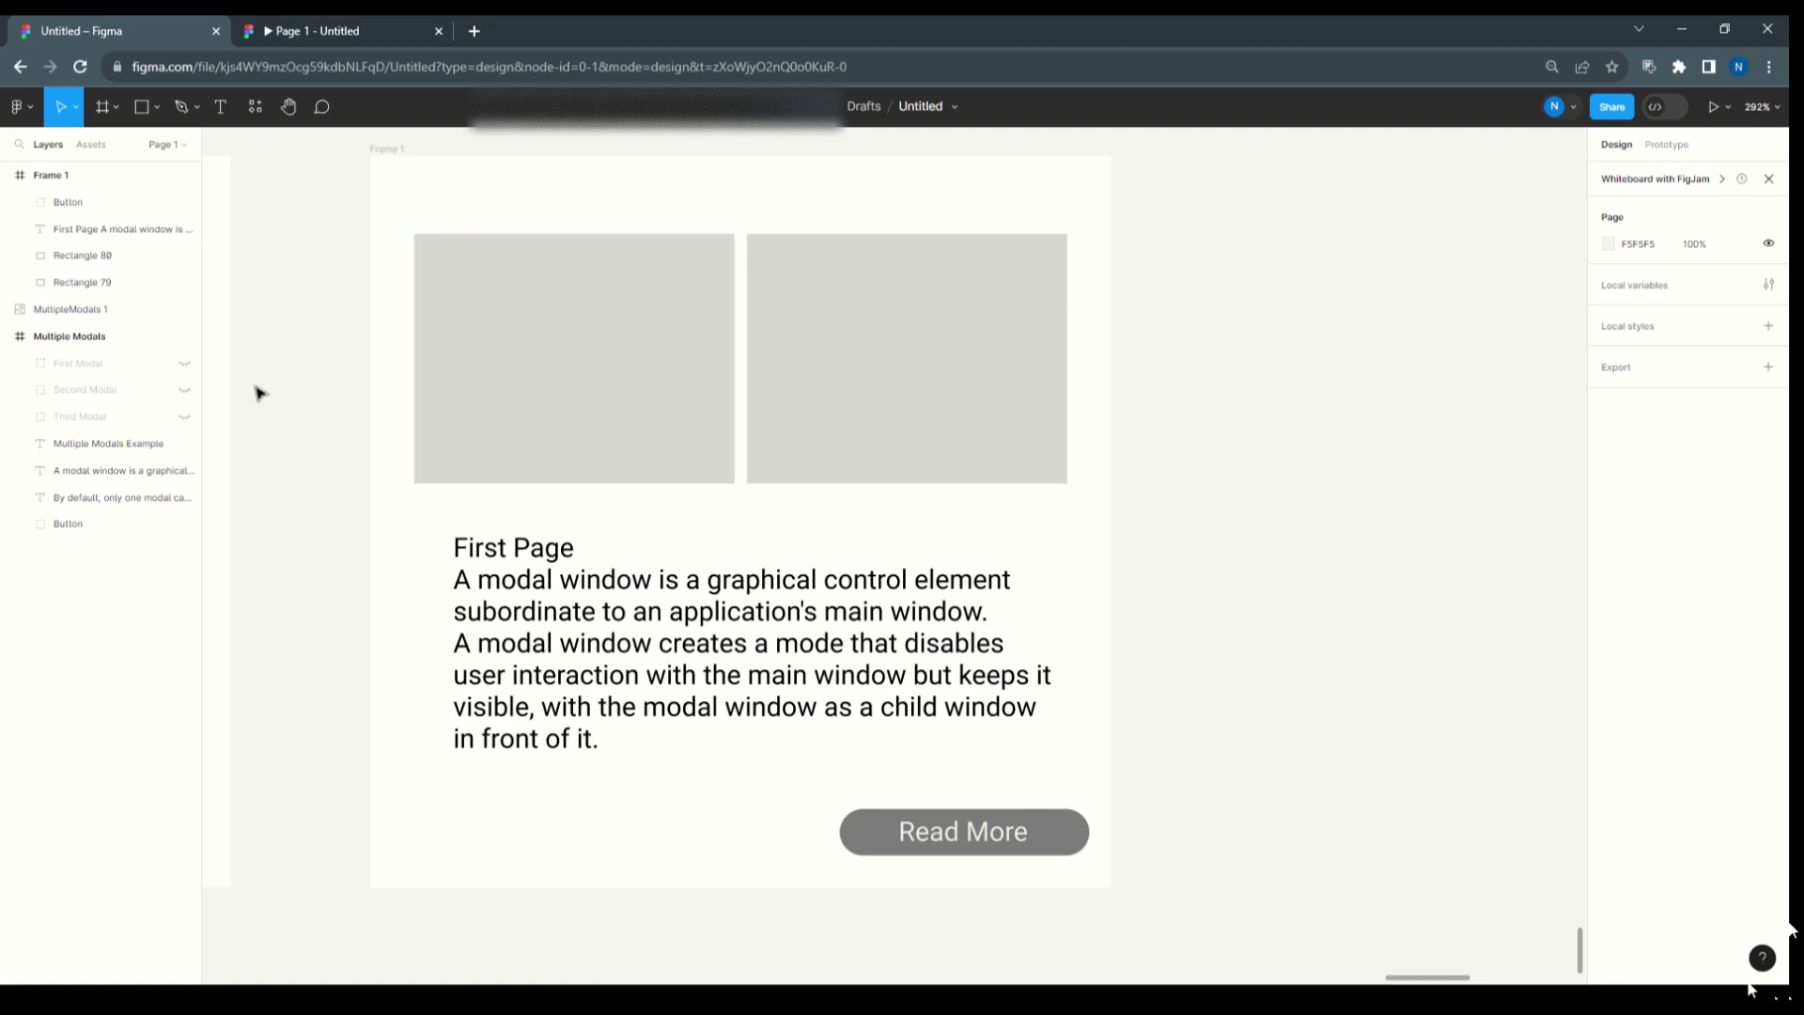
left_click(141, 203)
left_click(88, 205)
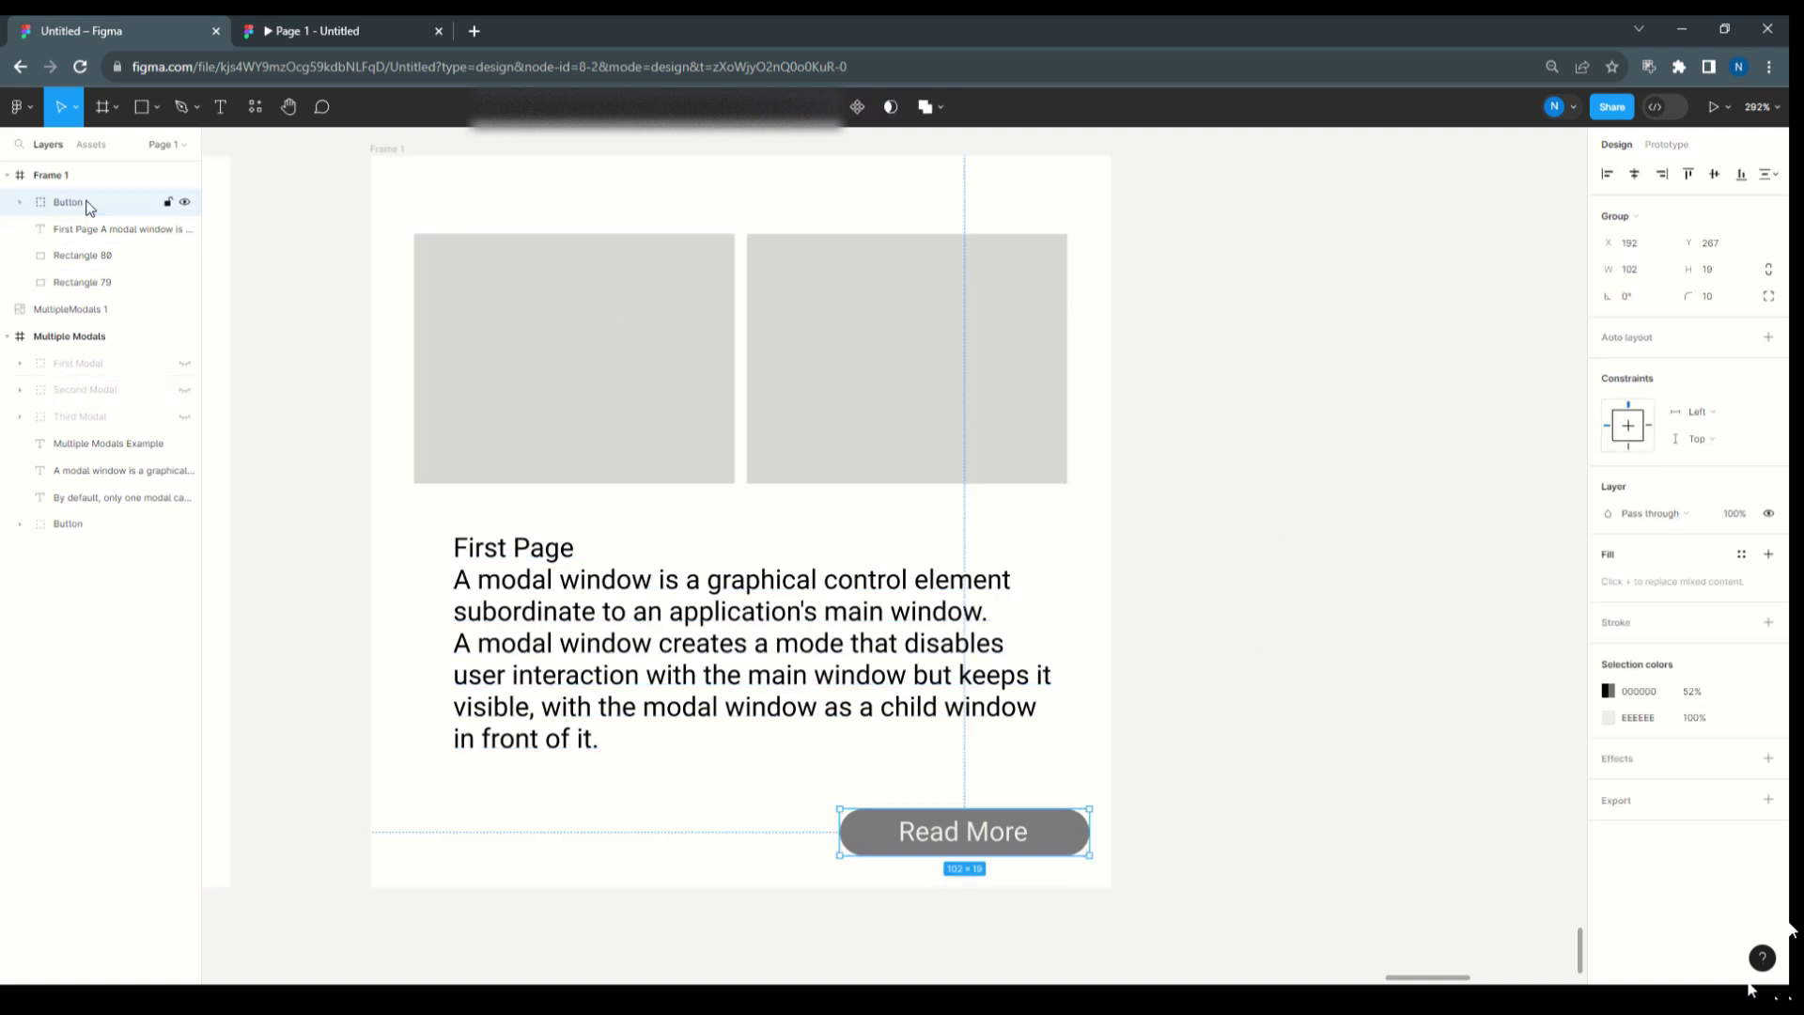
left_click(78, 233)
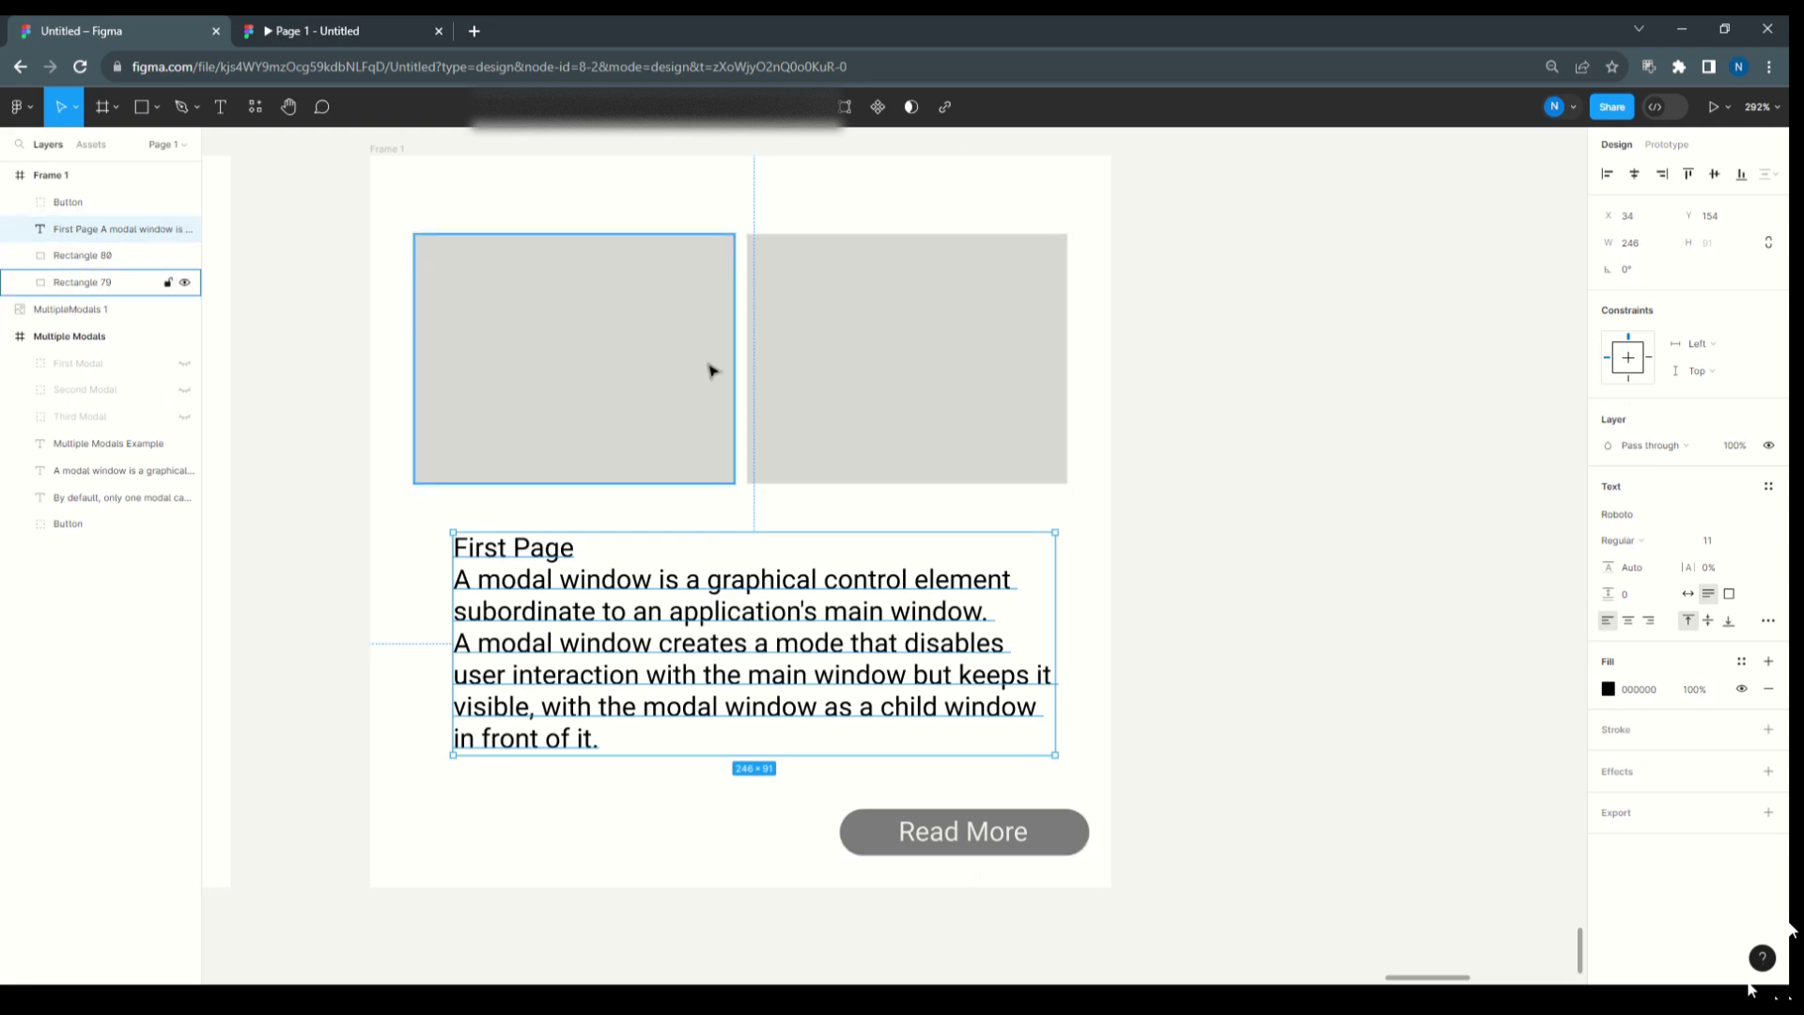
left_click(83, 204)
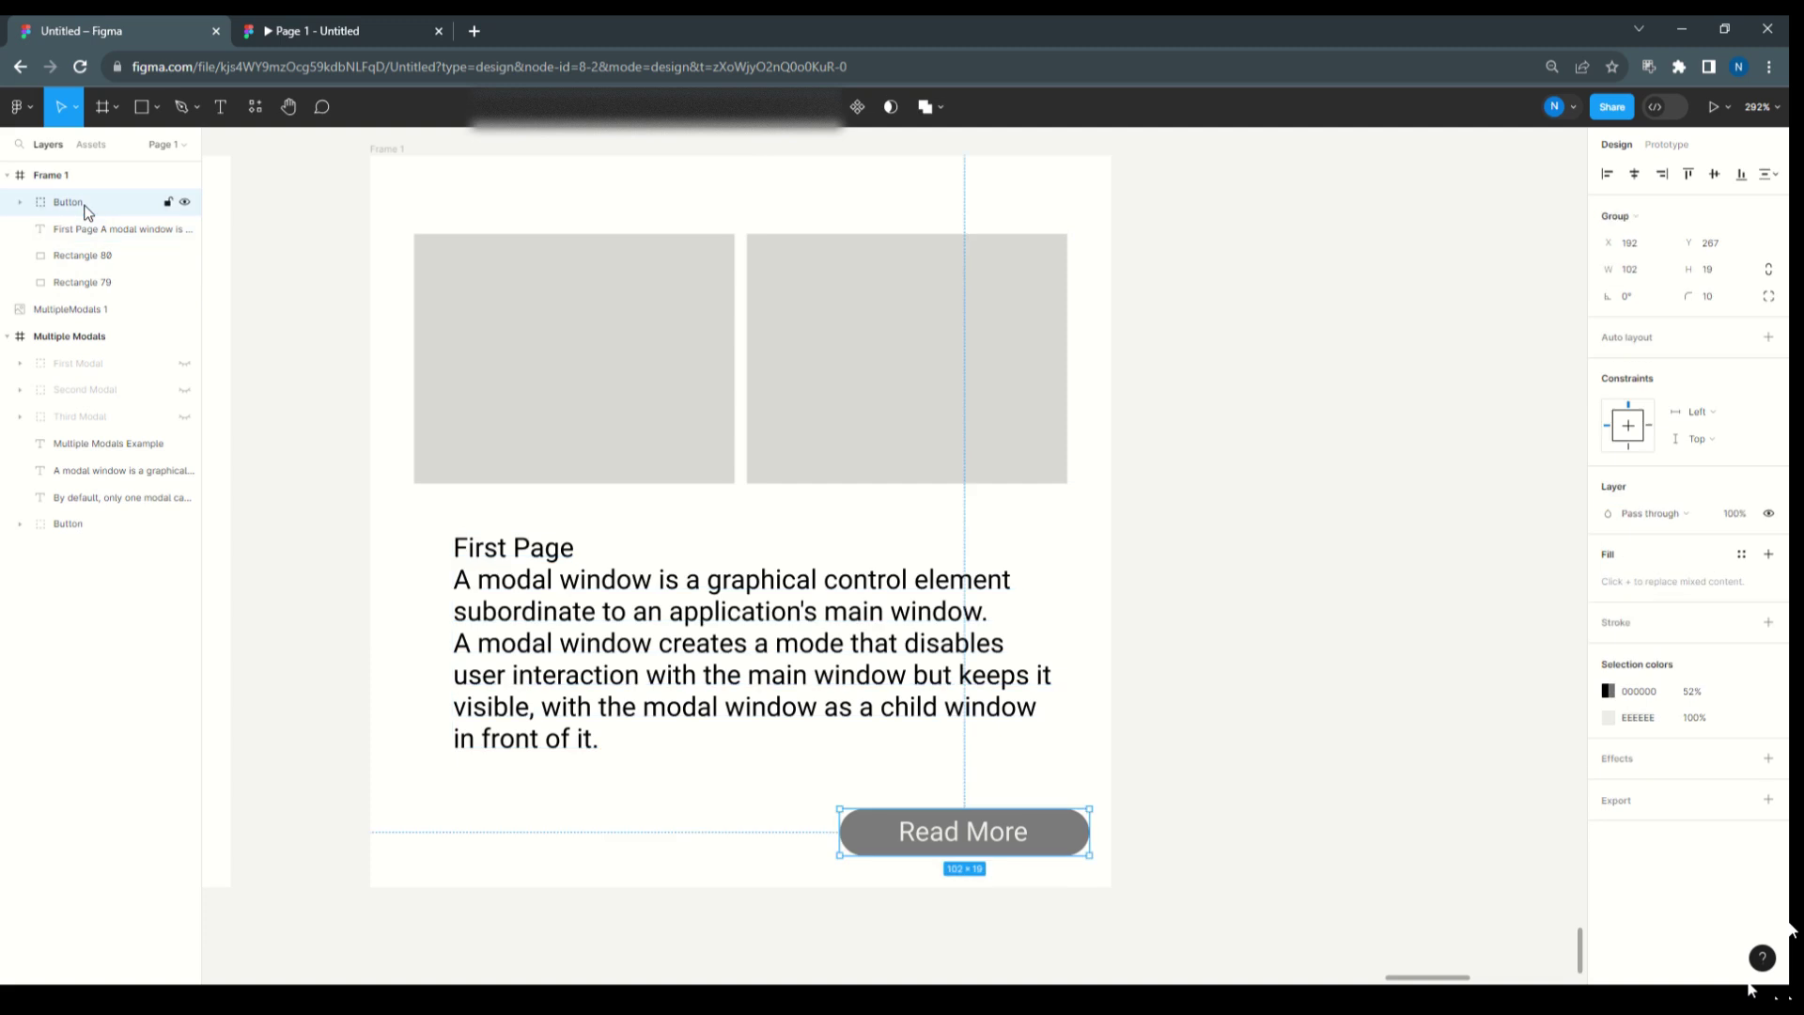
left_click(71, 282)
- Draw a rectangle covering all of Frame 1 and name it Overlay
left_click(156, 107)
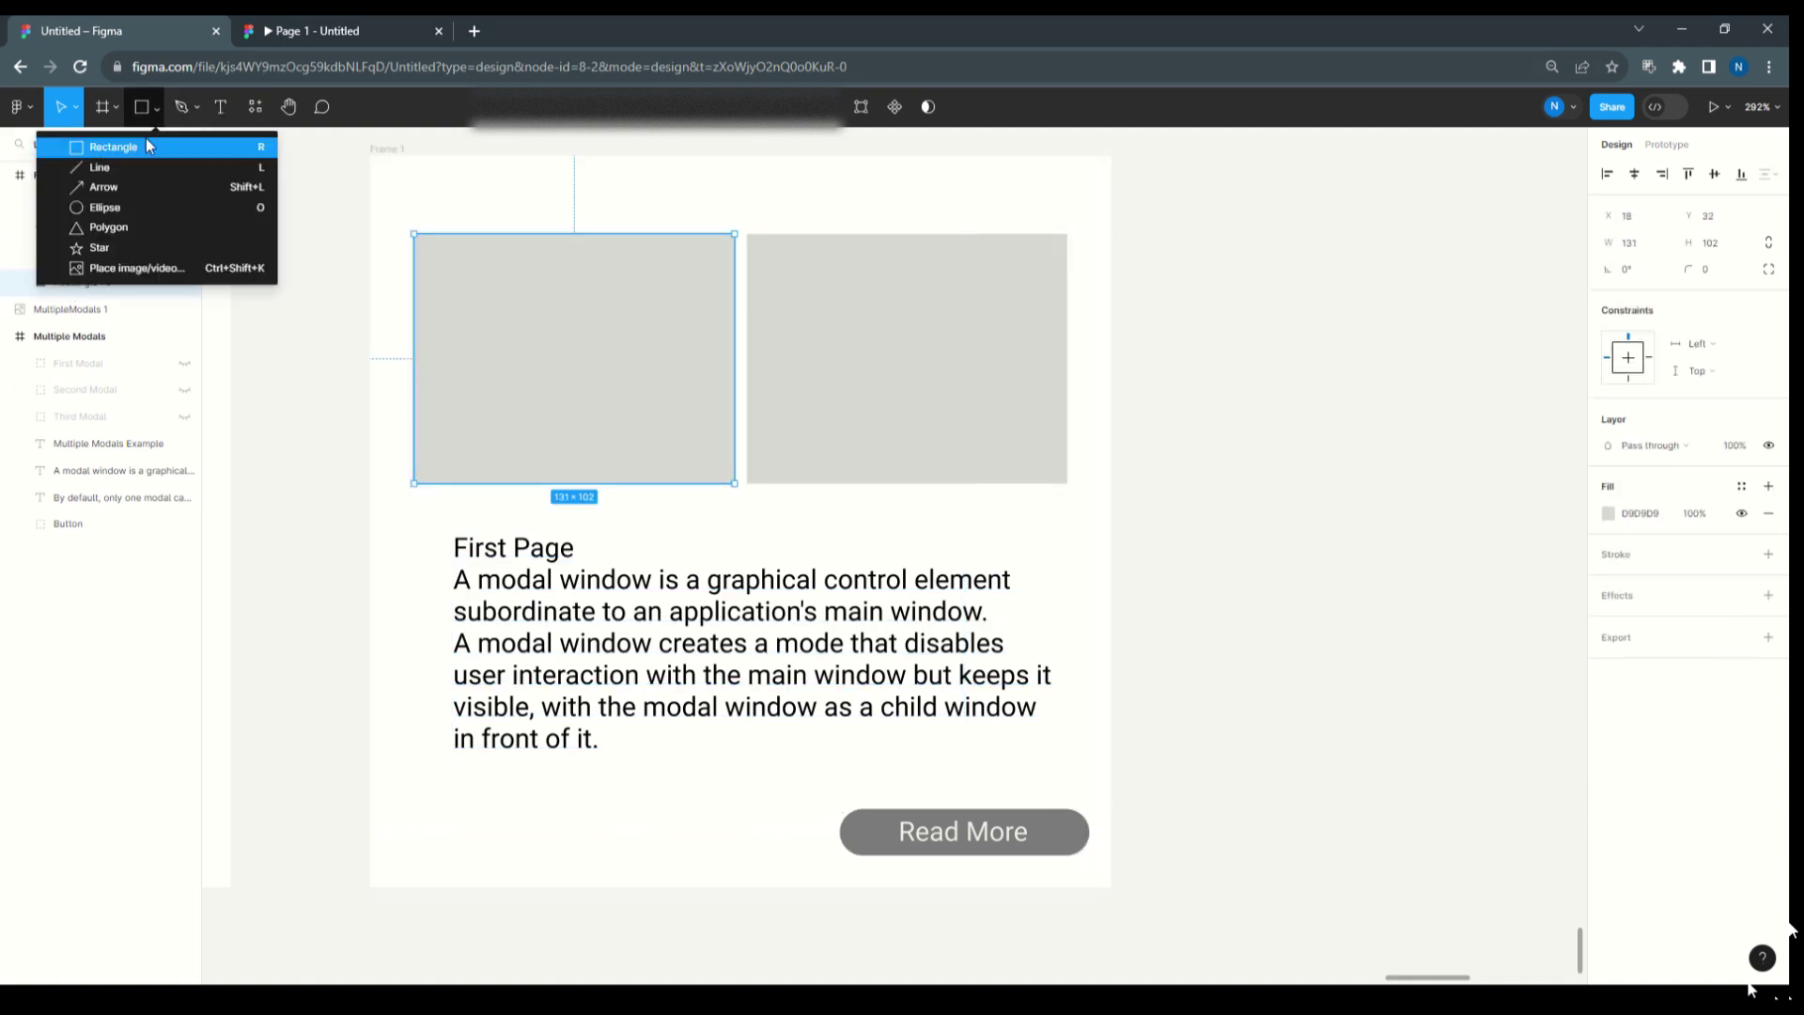
left_click(146, 146)
mouse_move(368, 156)
left_mouse_down()
mouse_move(491, 310)
mouse_move(982, 714)
mouse_move(1071, 803)
mouse_move(1115, 898)
left_mouse_up()
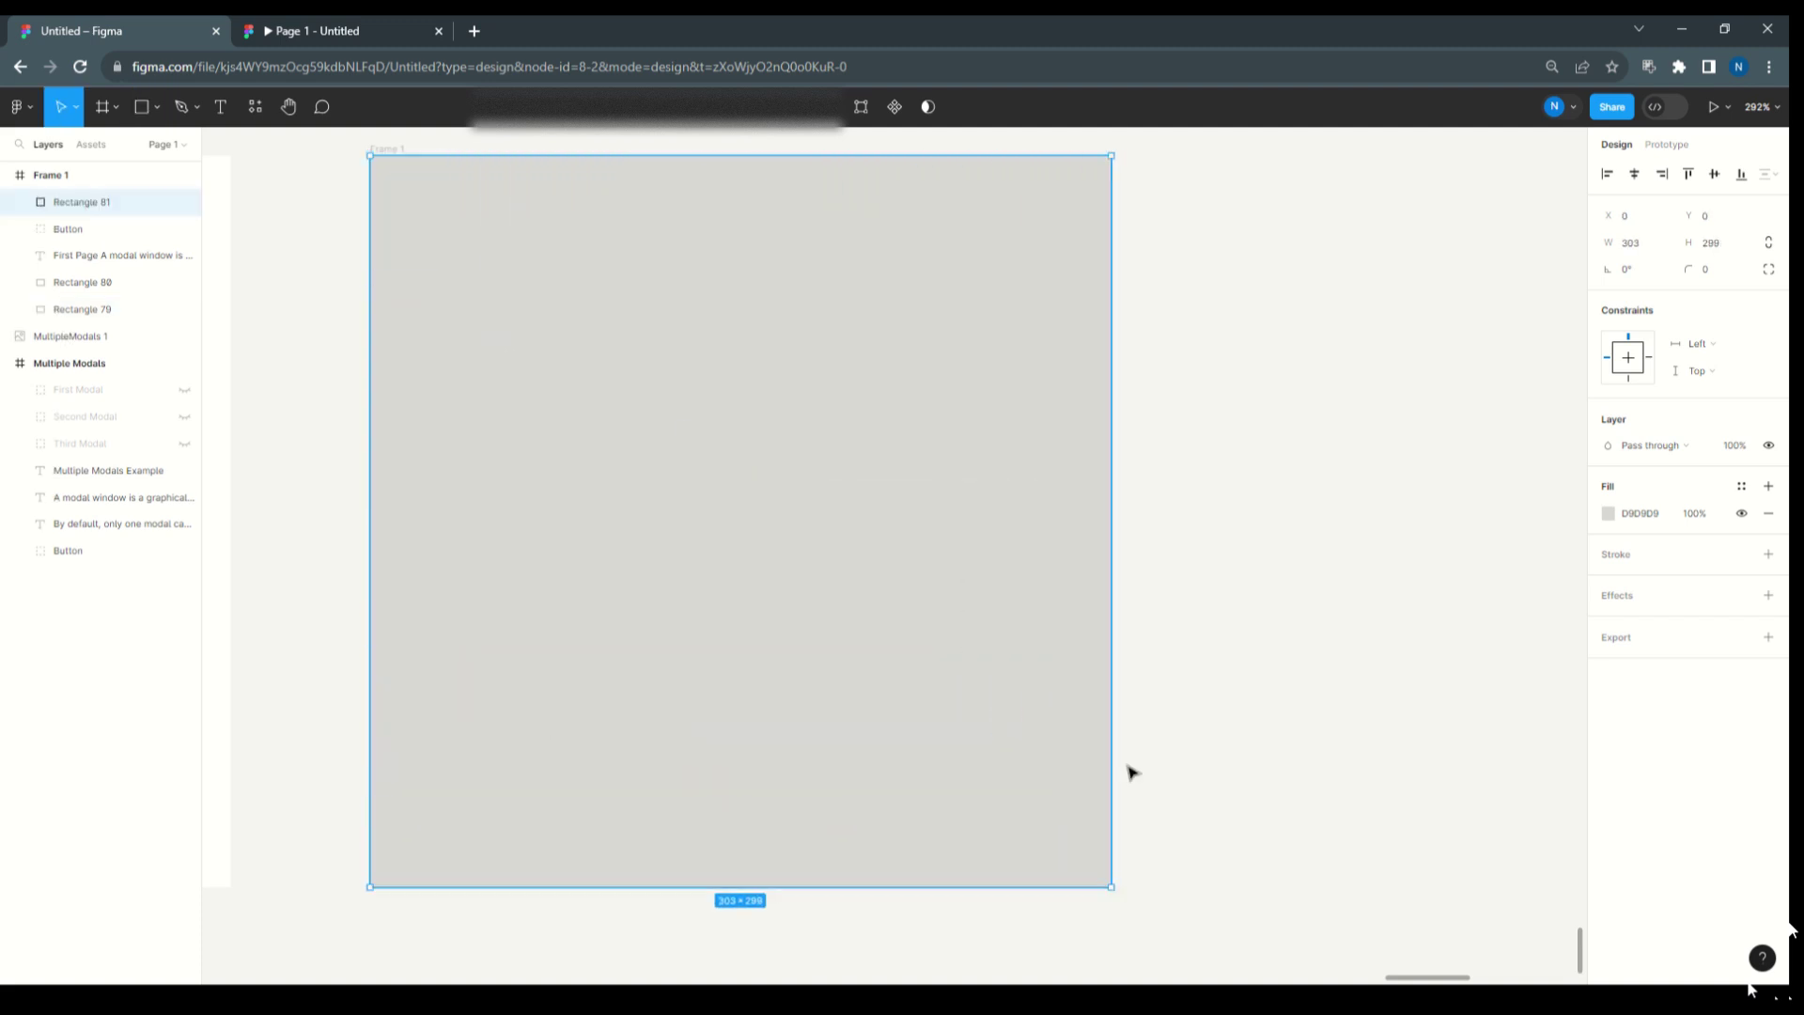
double_click(105, 203)
type("Overlay")
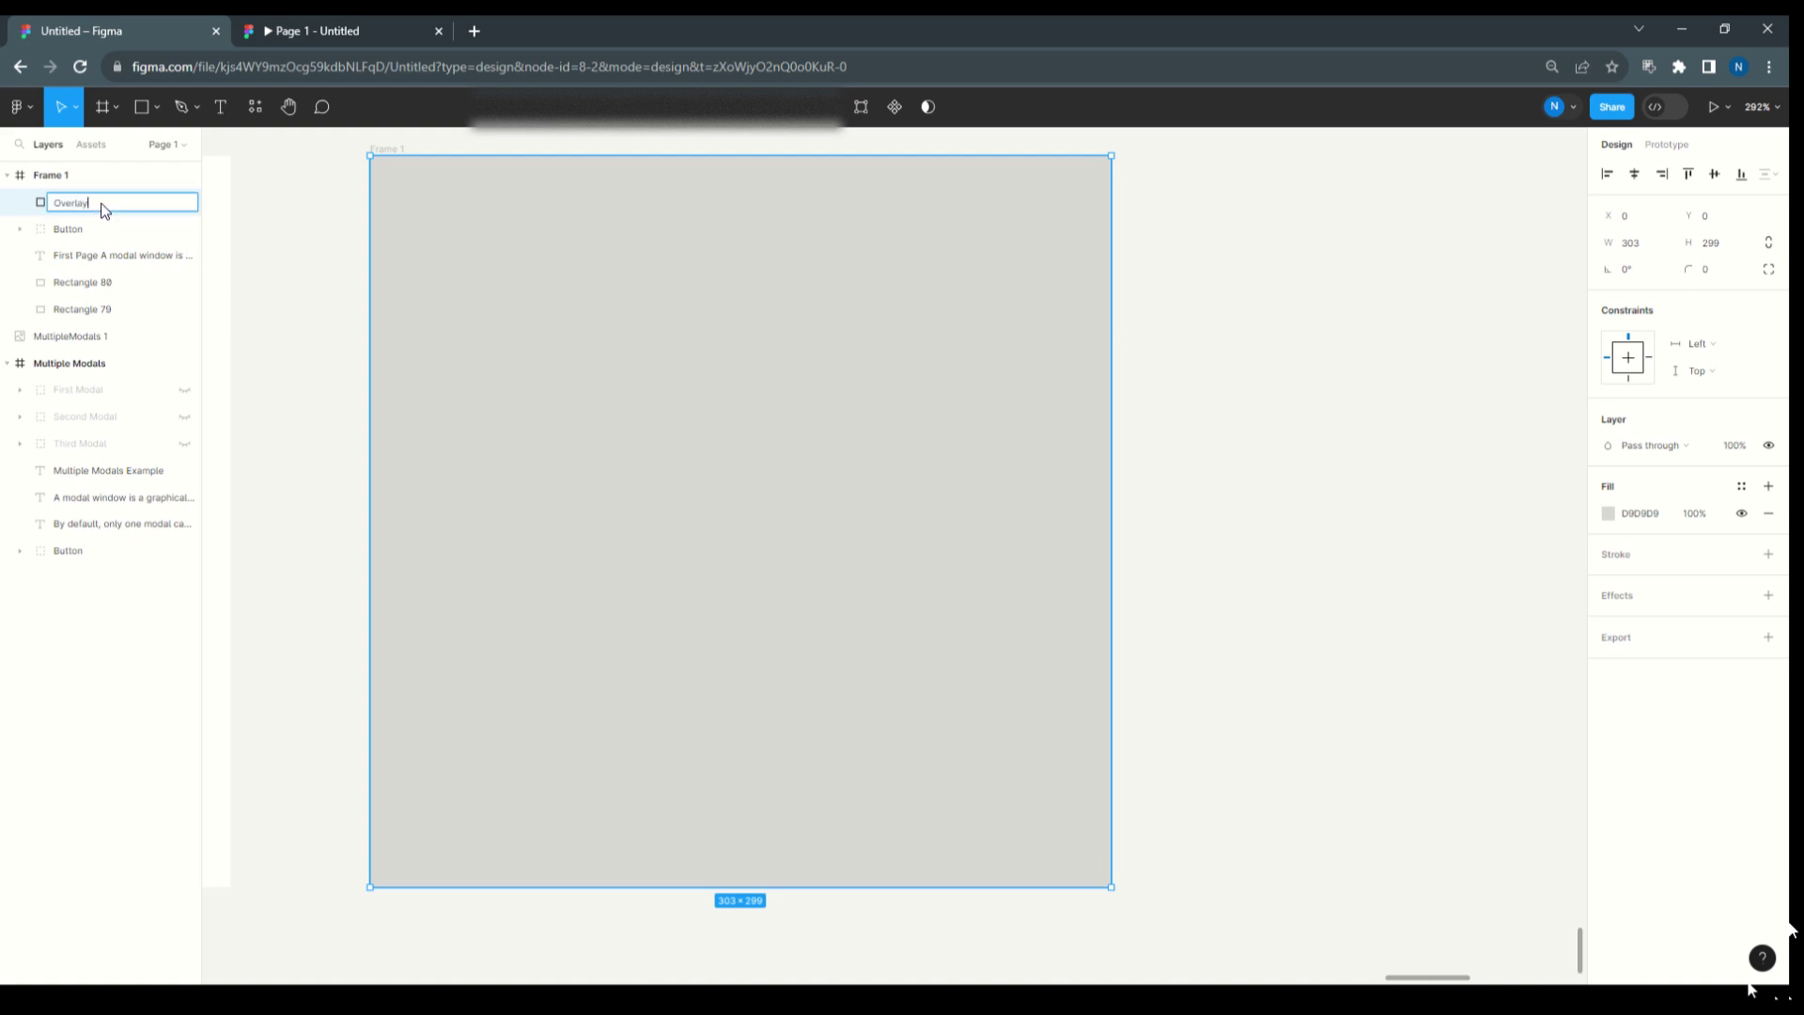
left_click(1240, 347)
- Fill the Overlay with black 000000 at 47% opacity
left_click(987, 350)
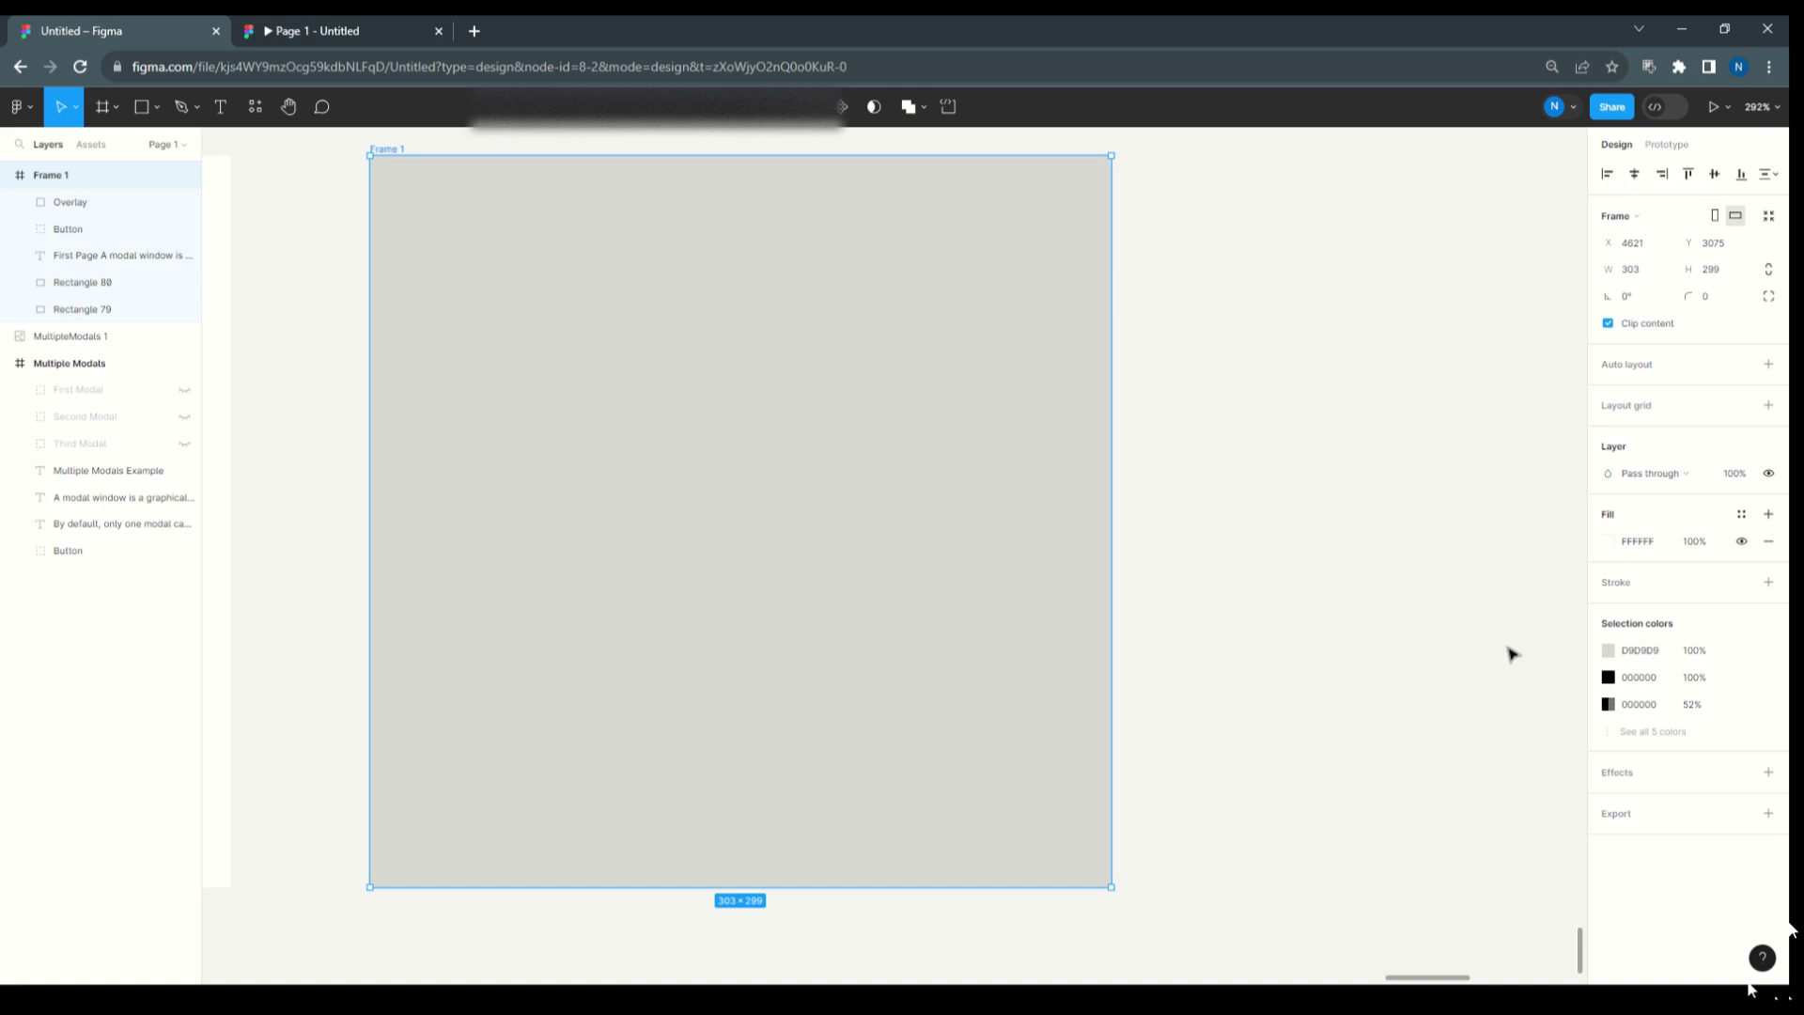
left_click(1608, 543)
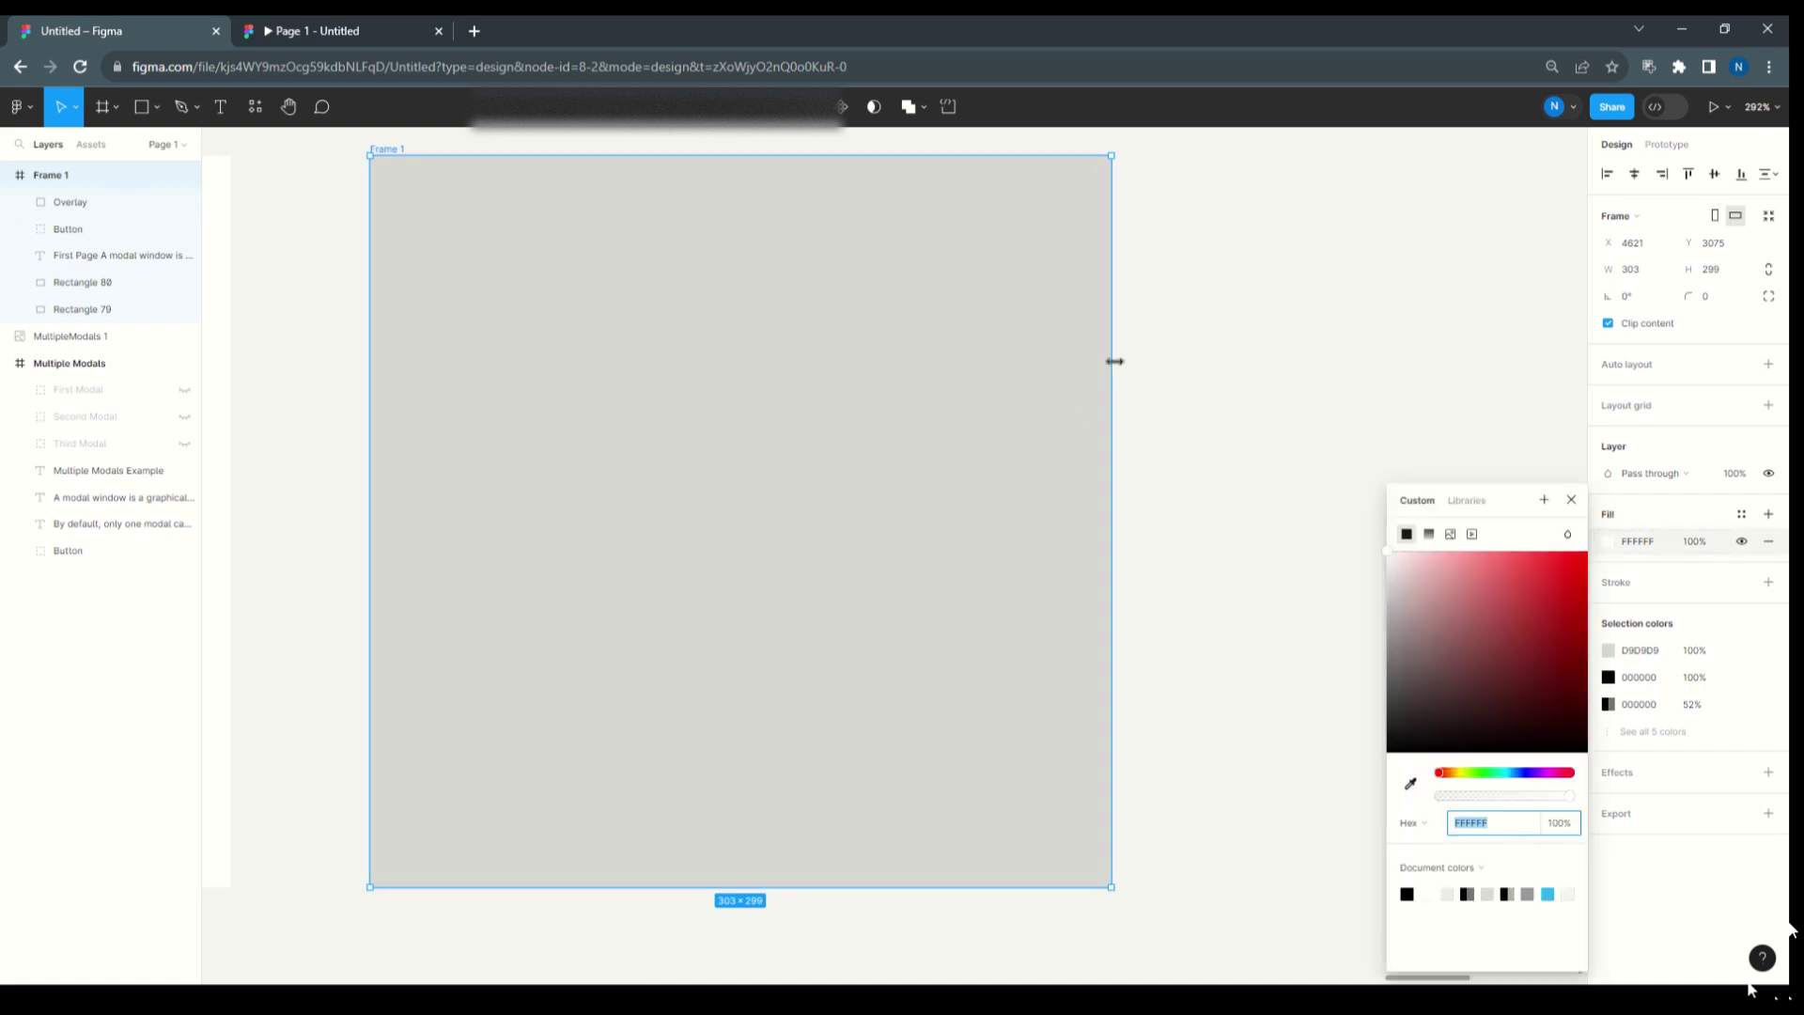
left_click(82, 207)
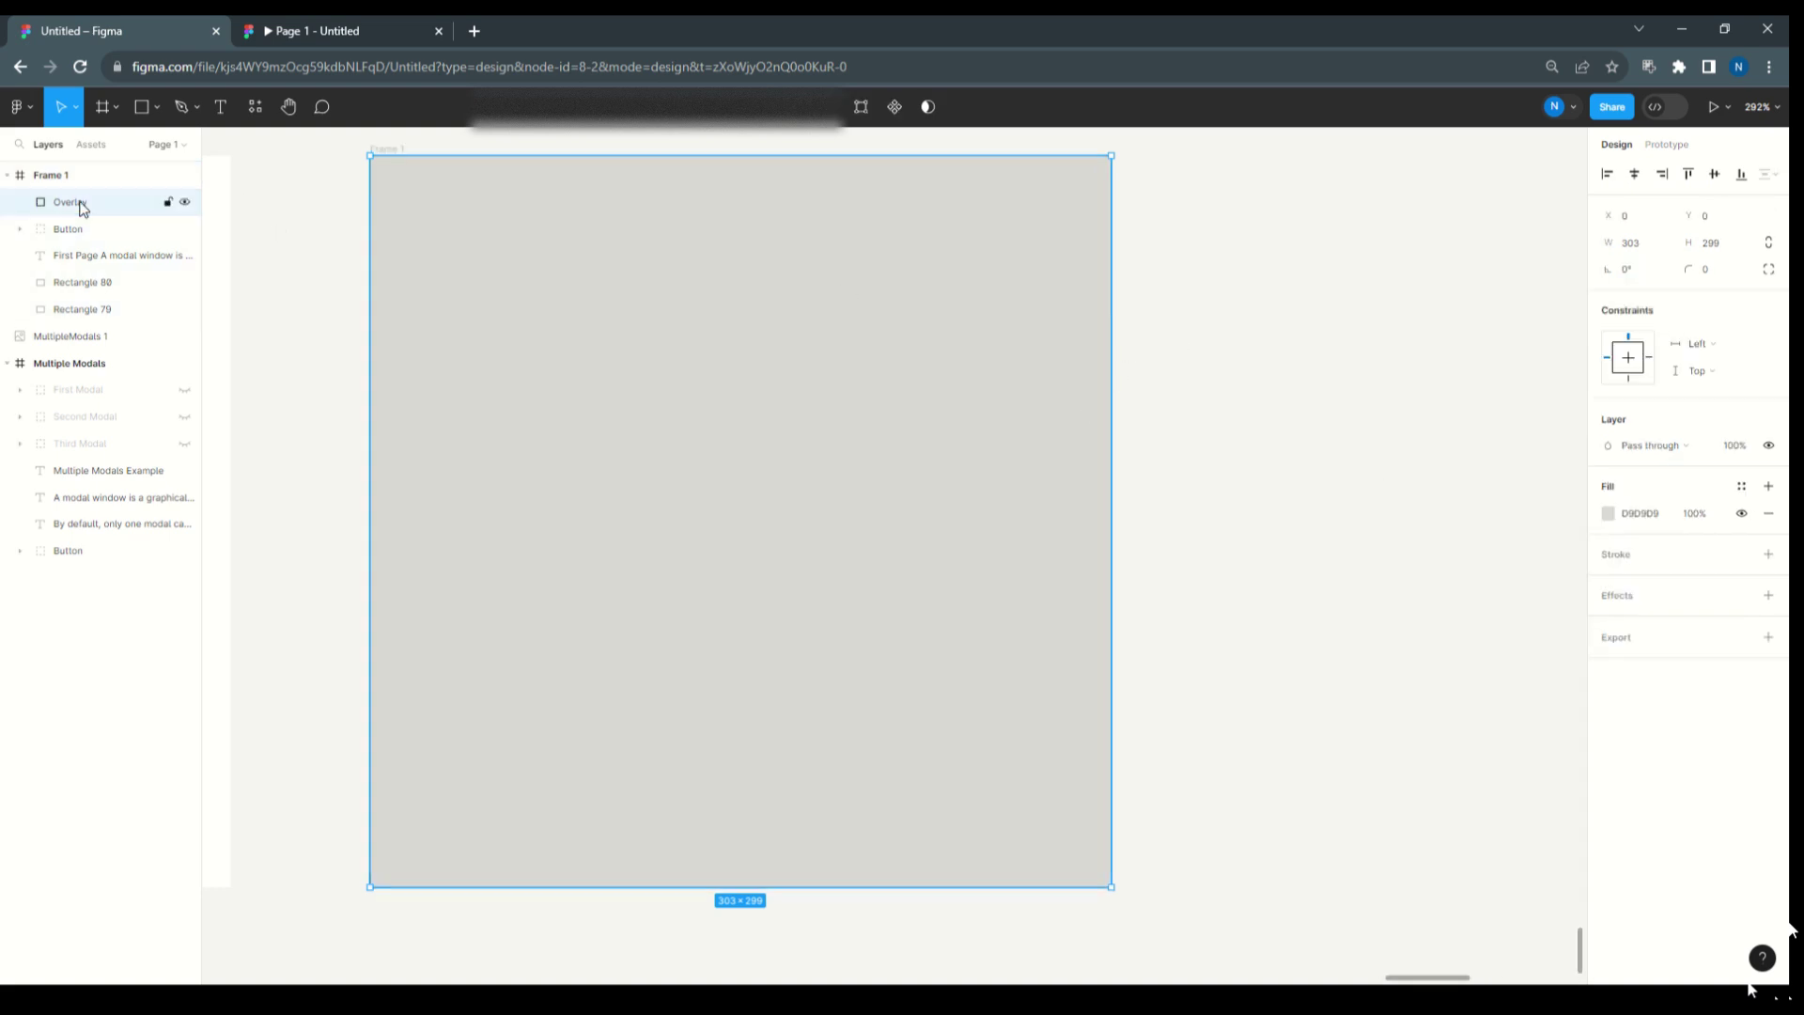
left_click(1609, 513)
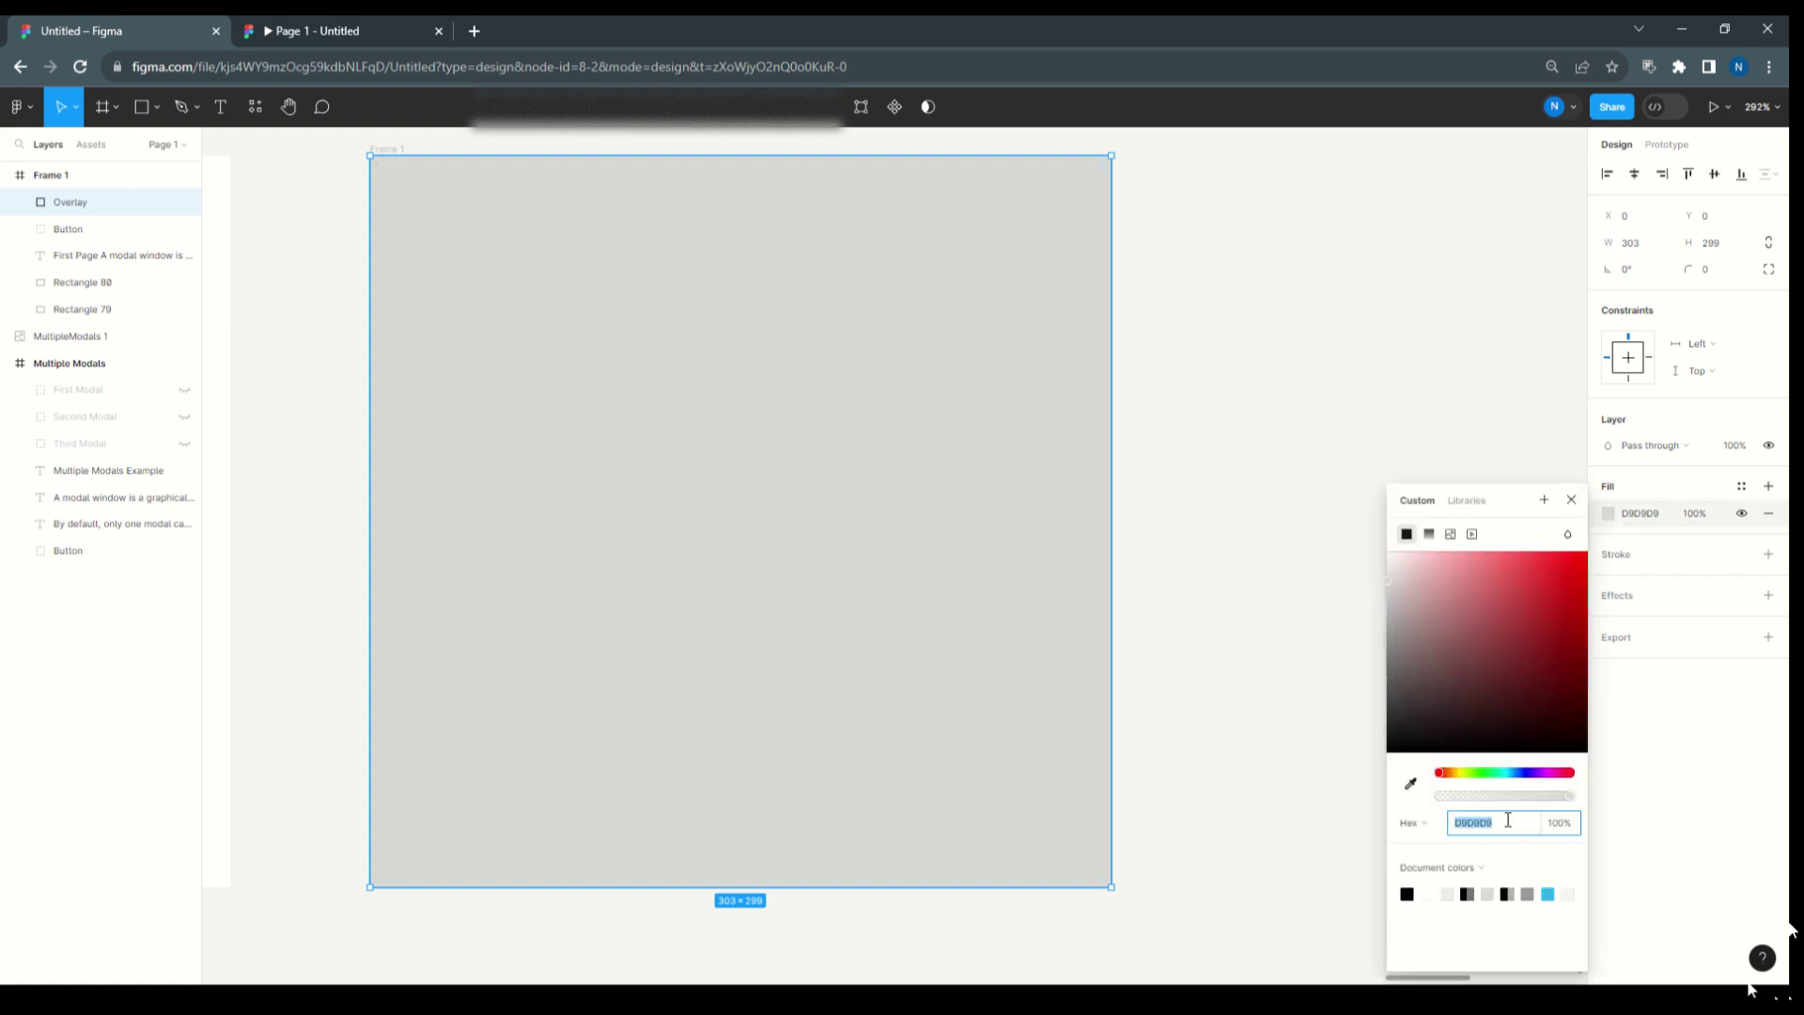
type("000000")
key("Return")
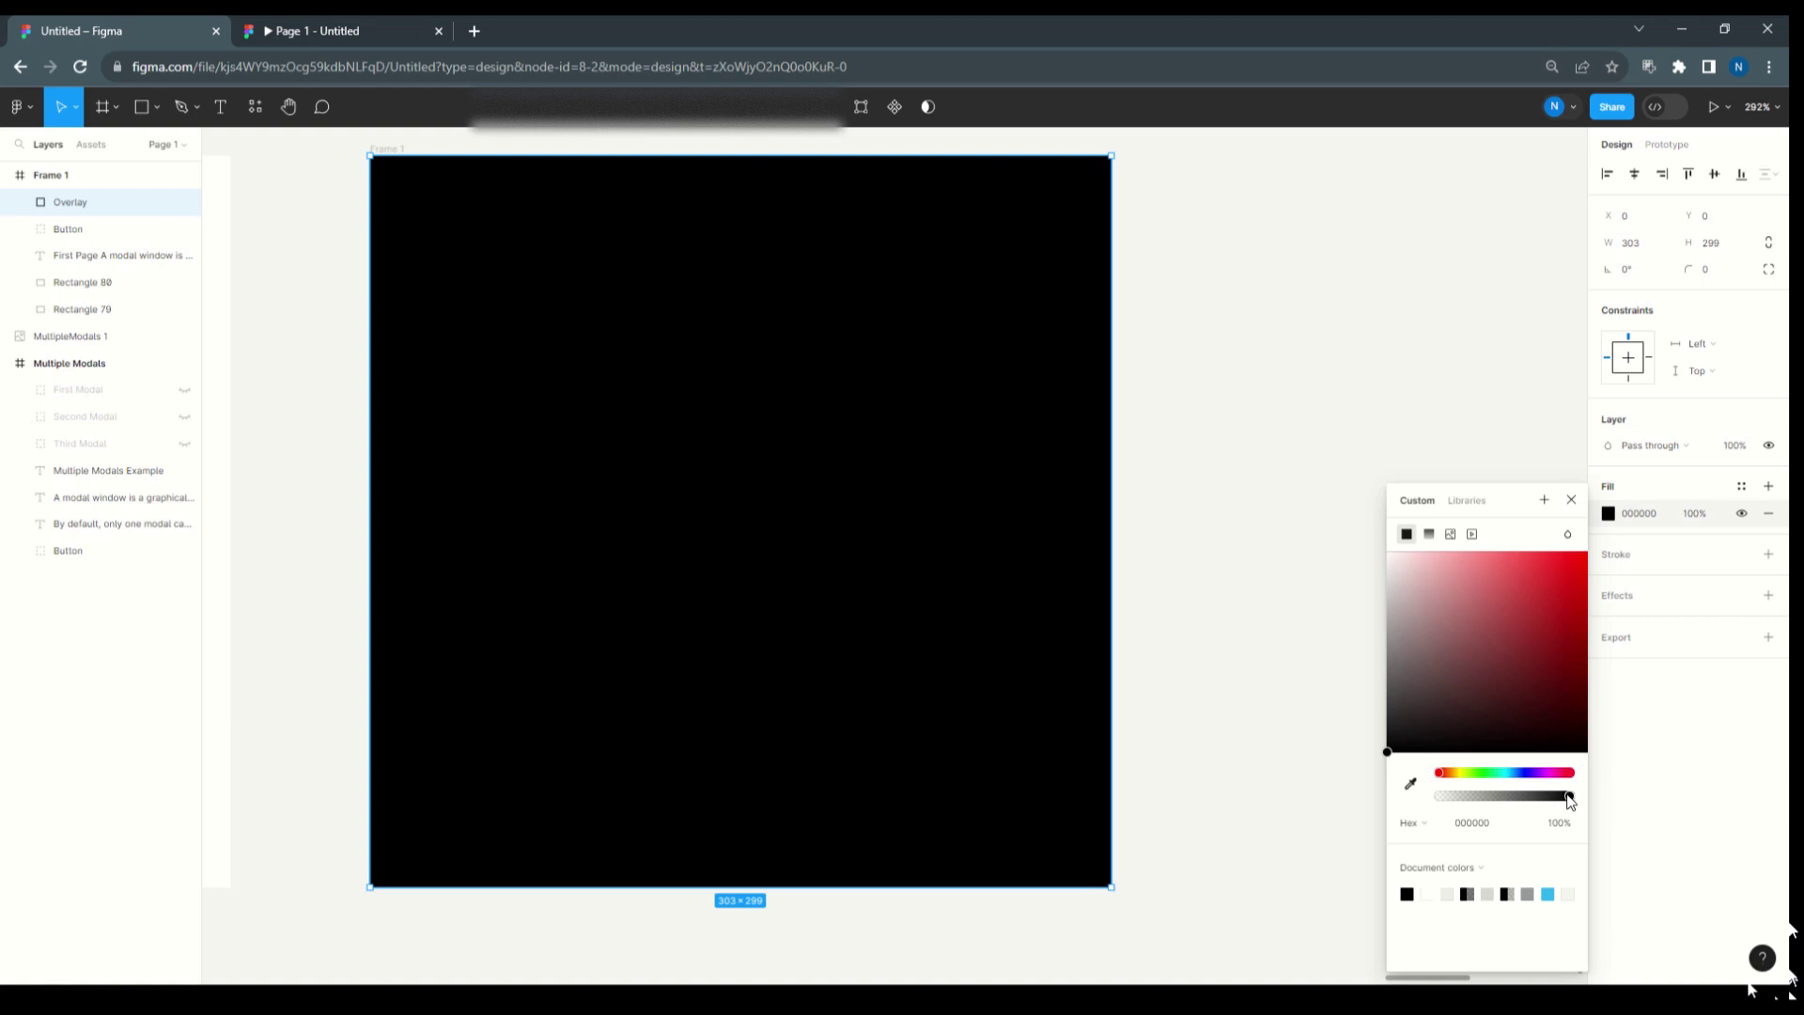
left_click_drag(1569, 799, 1502, 796)
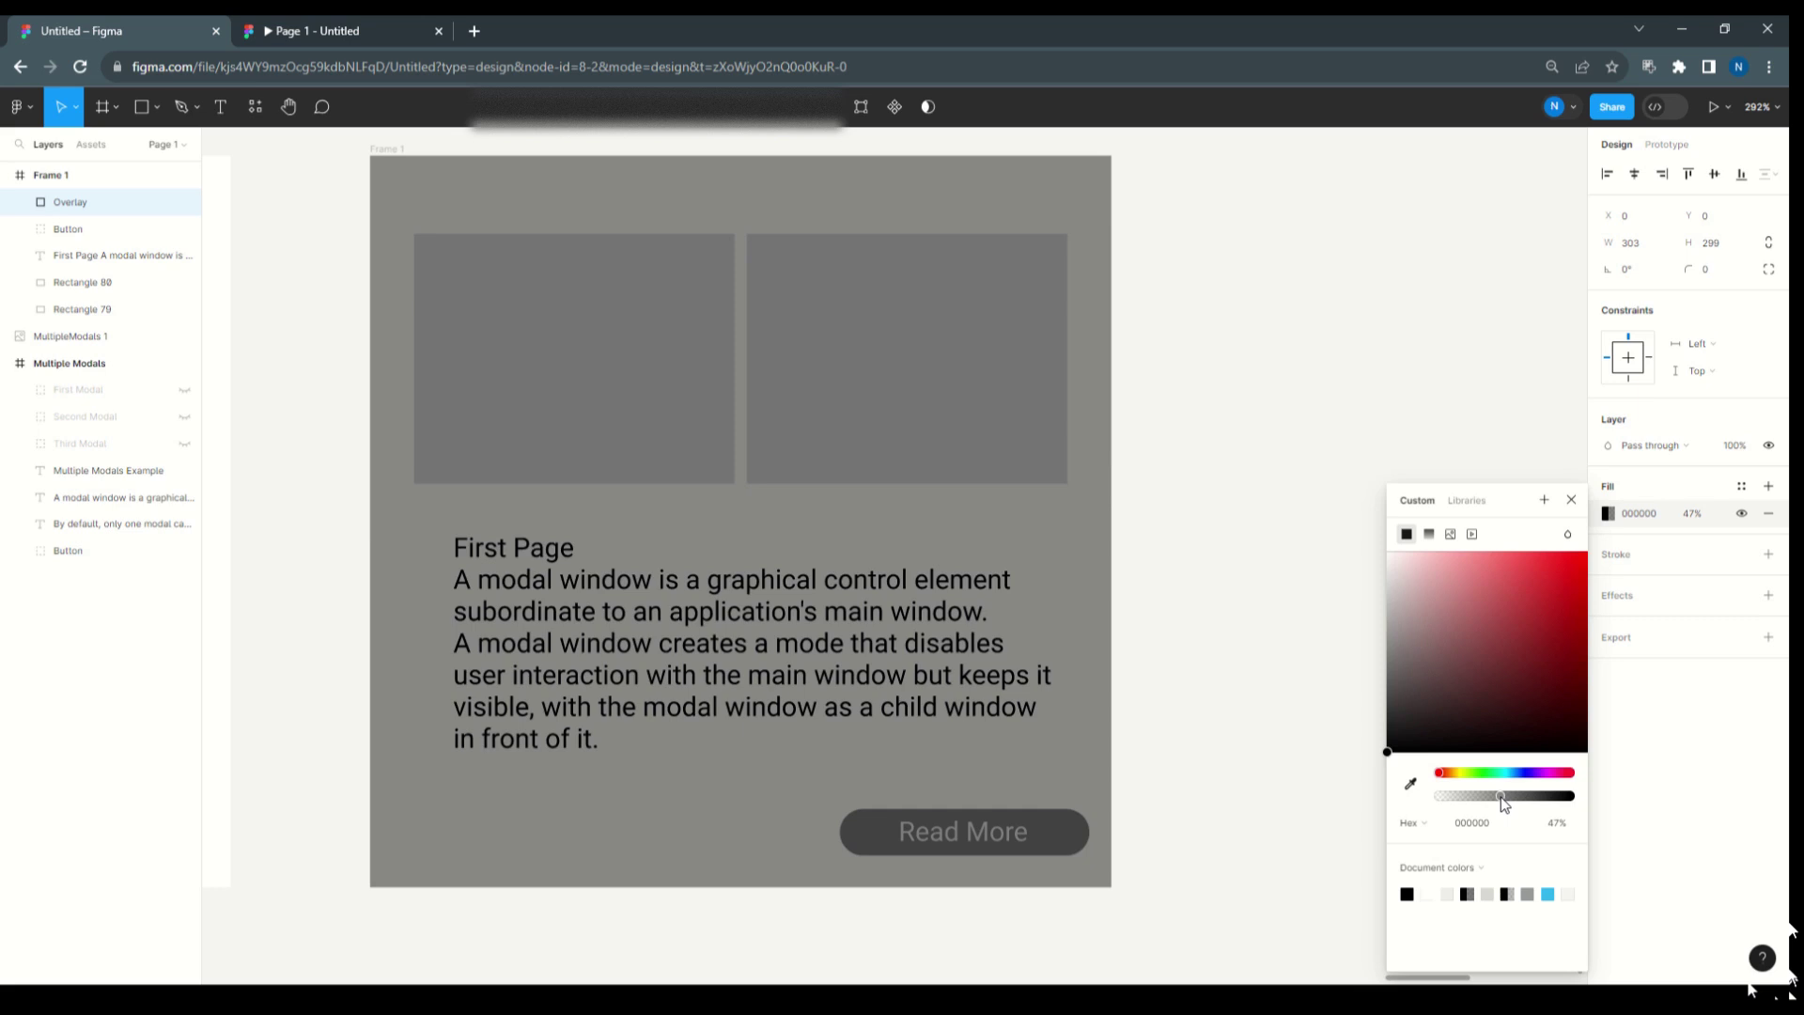
left_click(1210, 464)
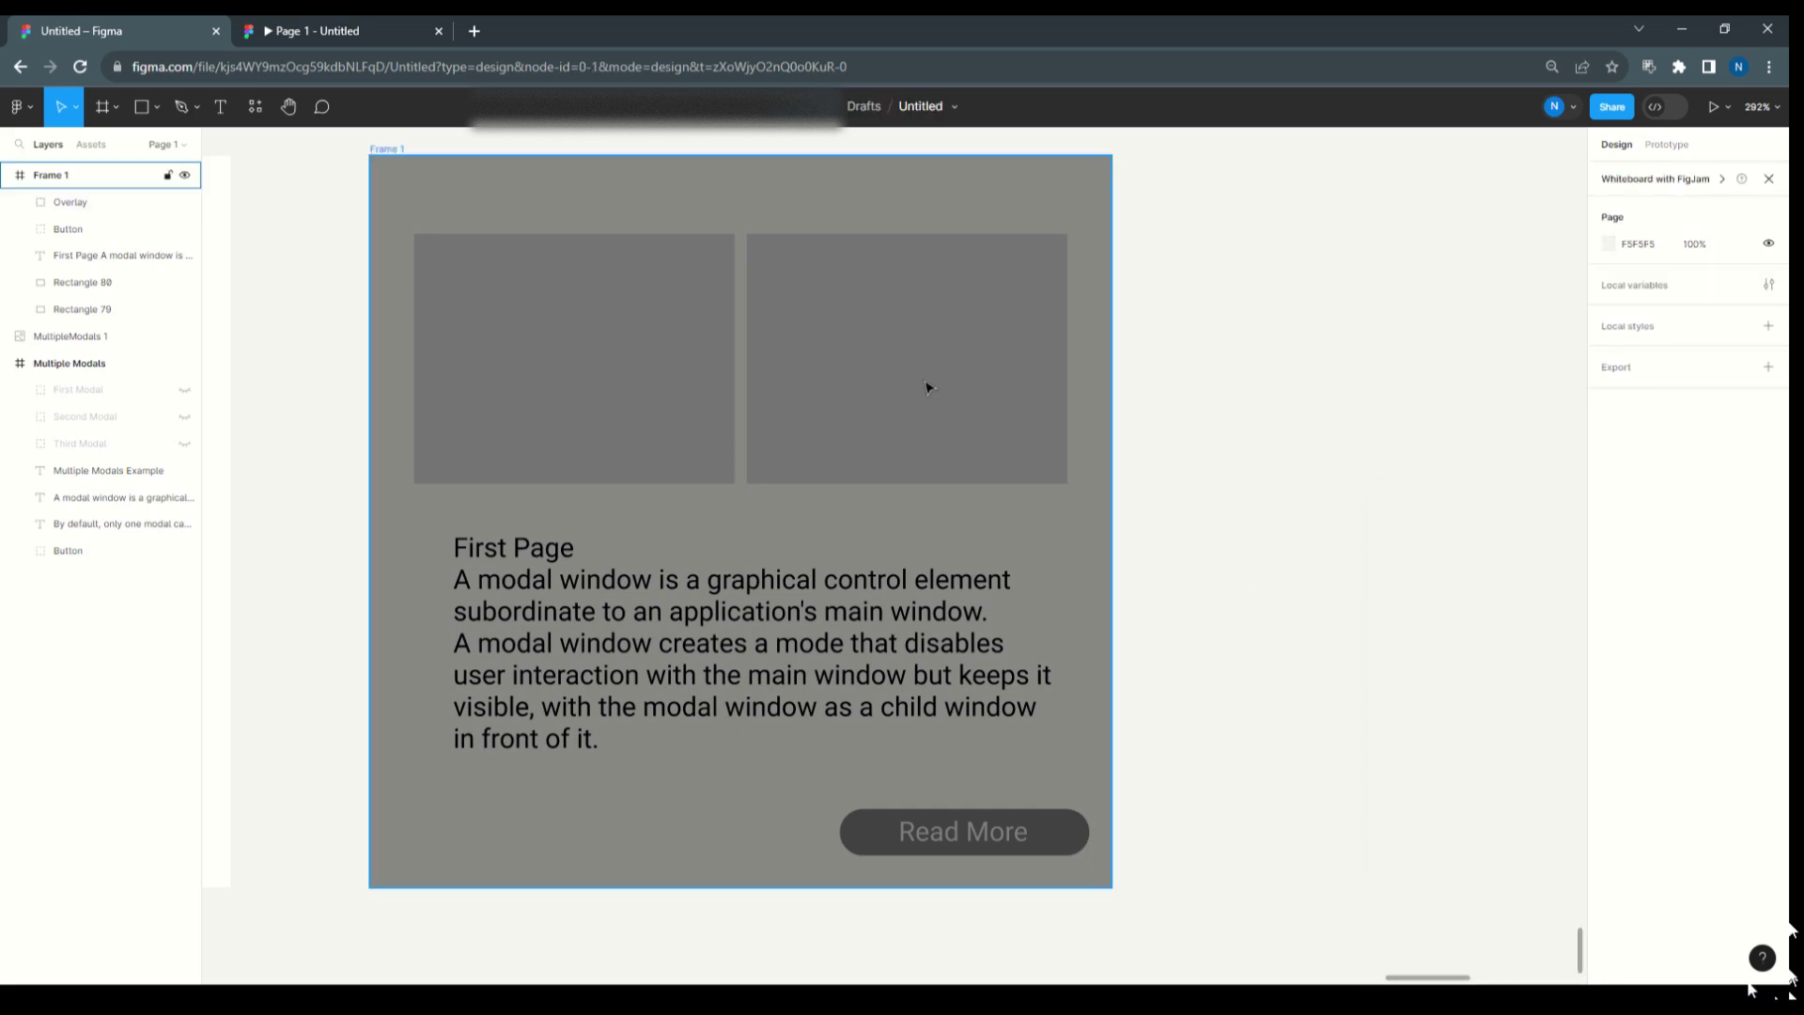
- Draw a rectangle over Frame 1, name it ModalWindow, and select it together with Overlay
left_click(120, 201)
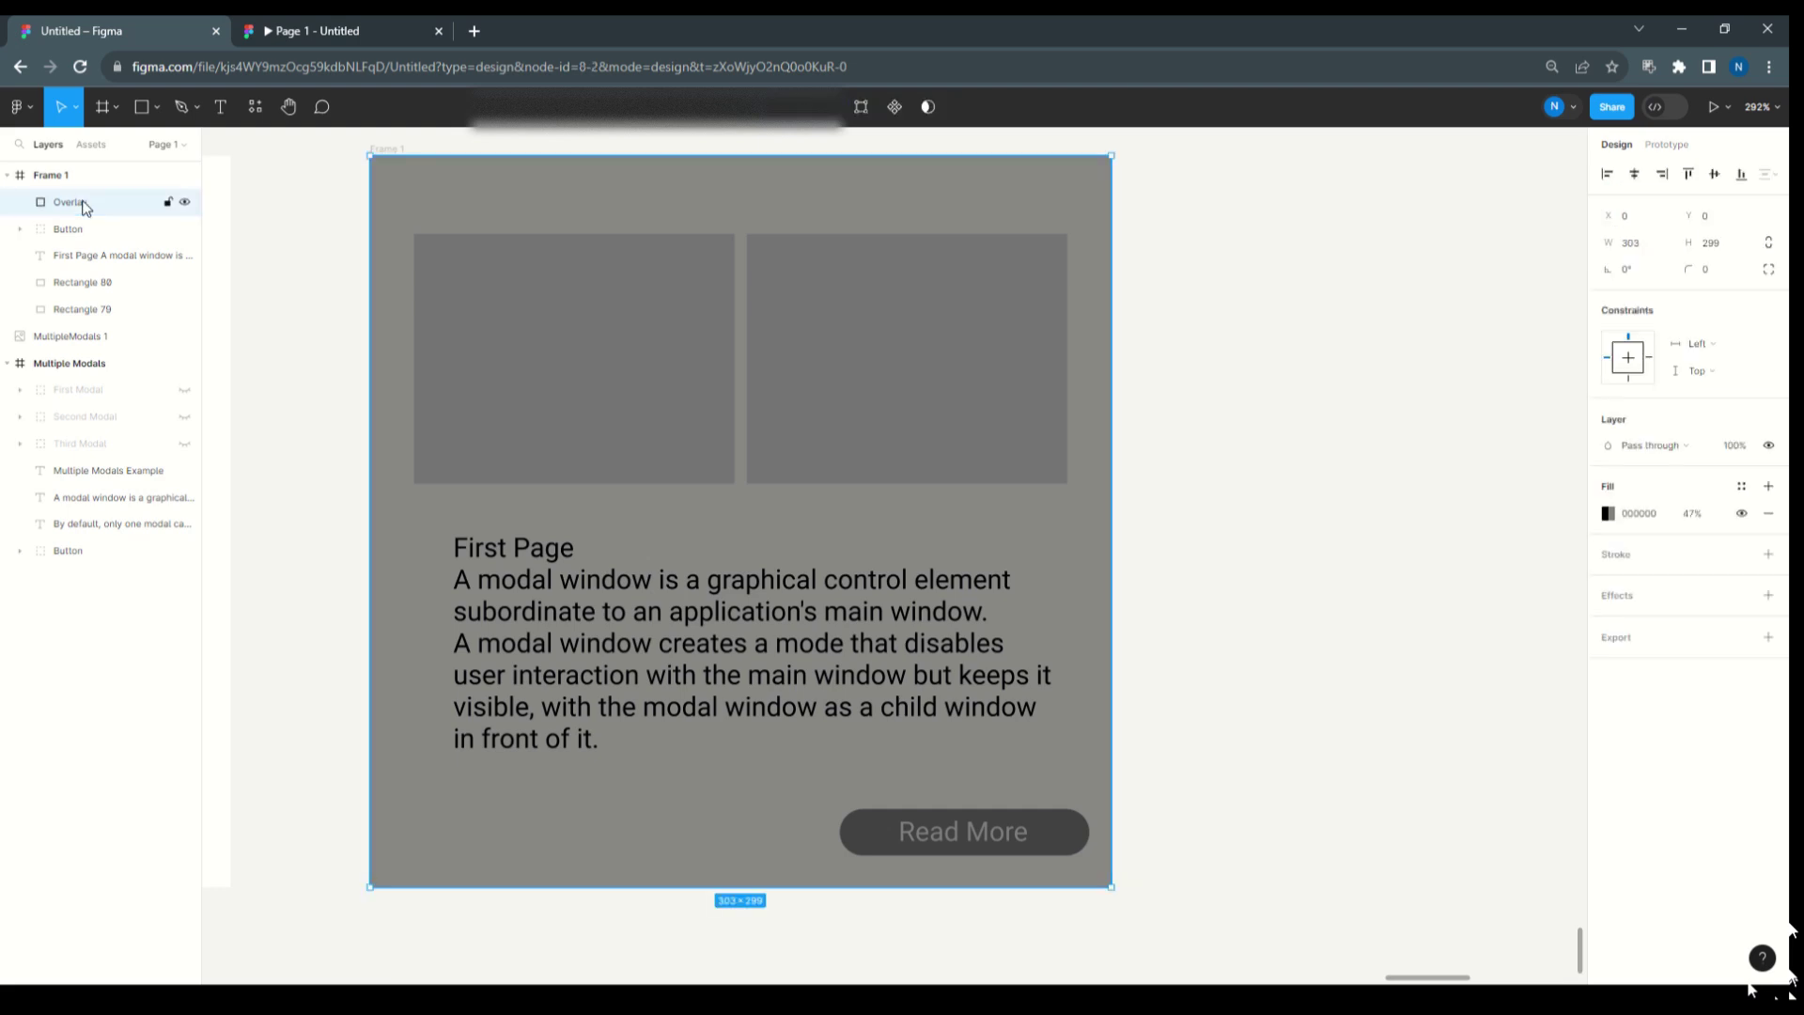
left_click(156, 107)
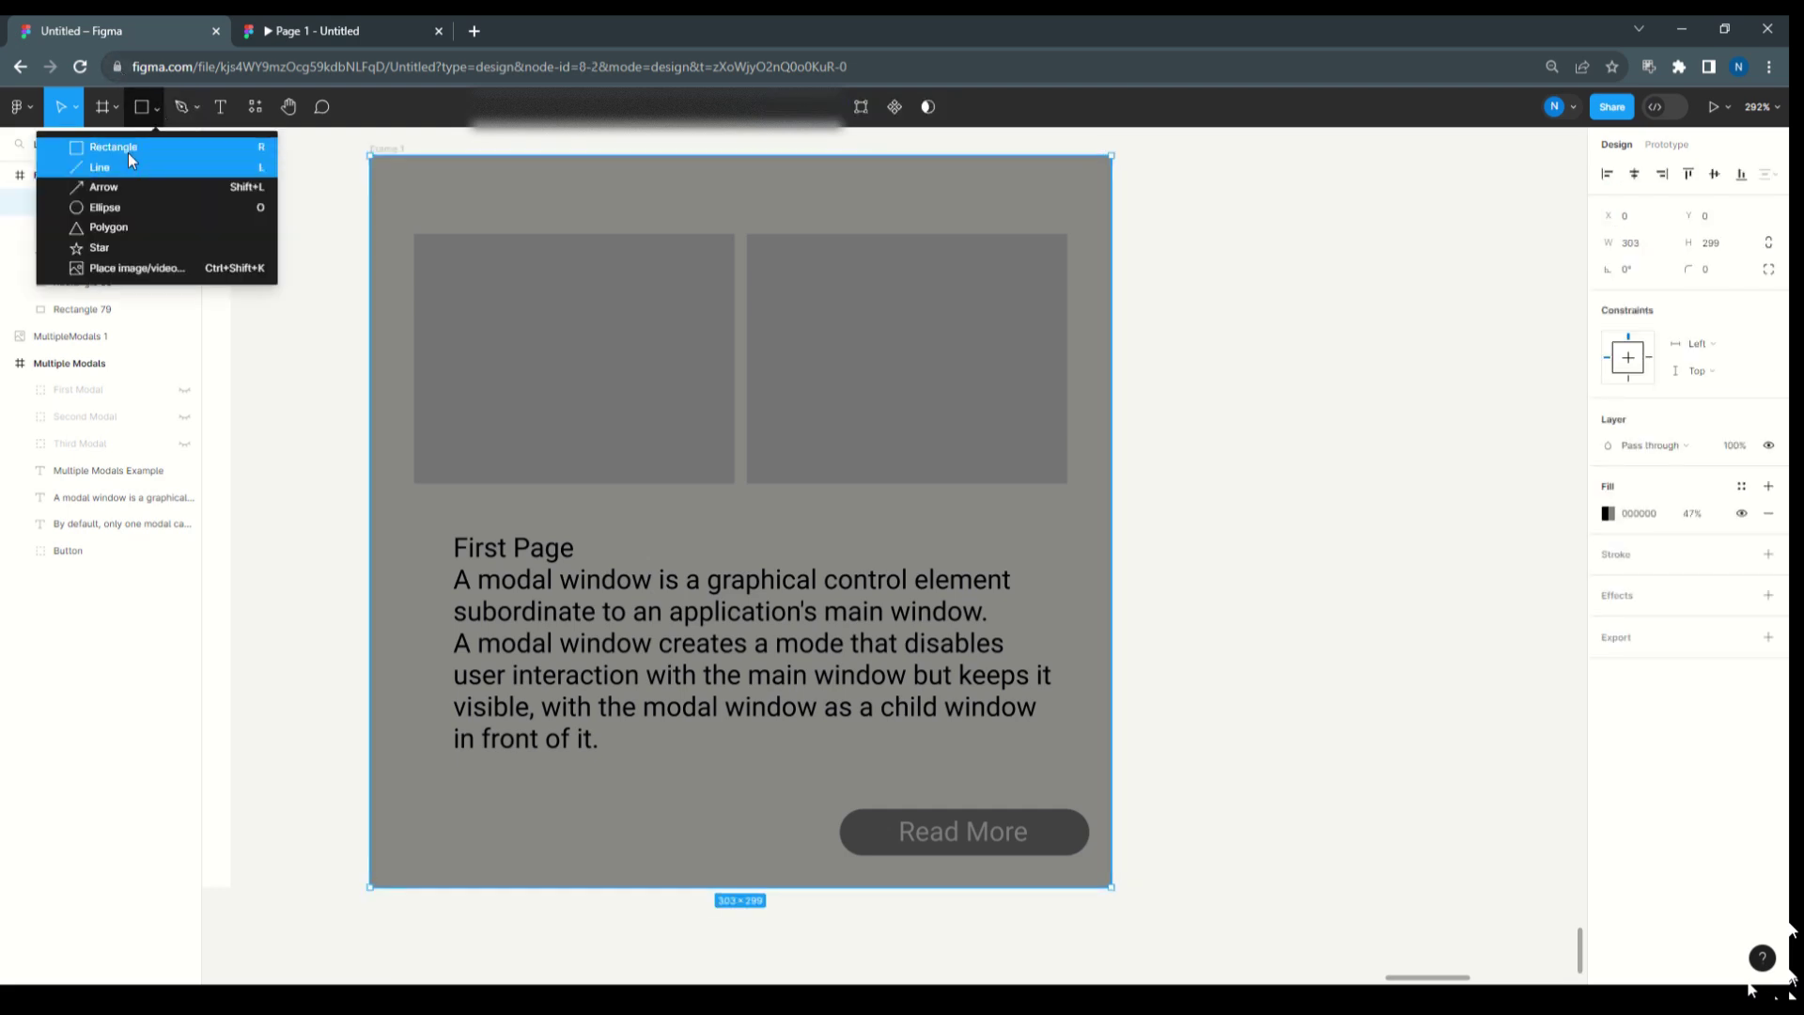
left_click(127, 150)
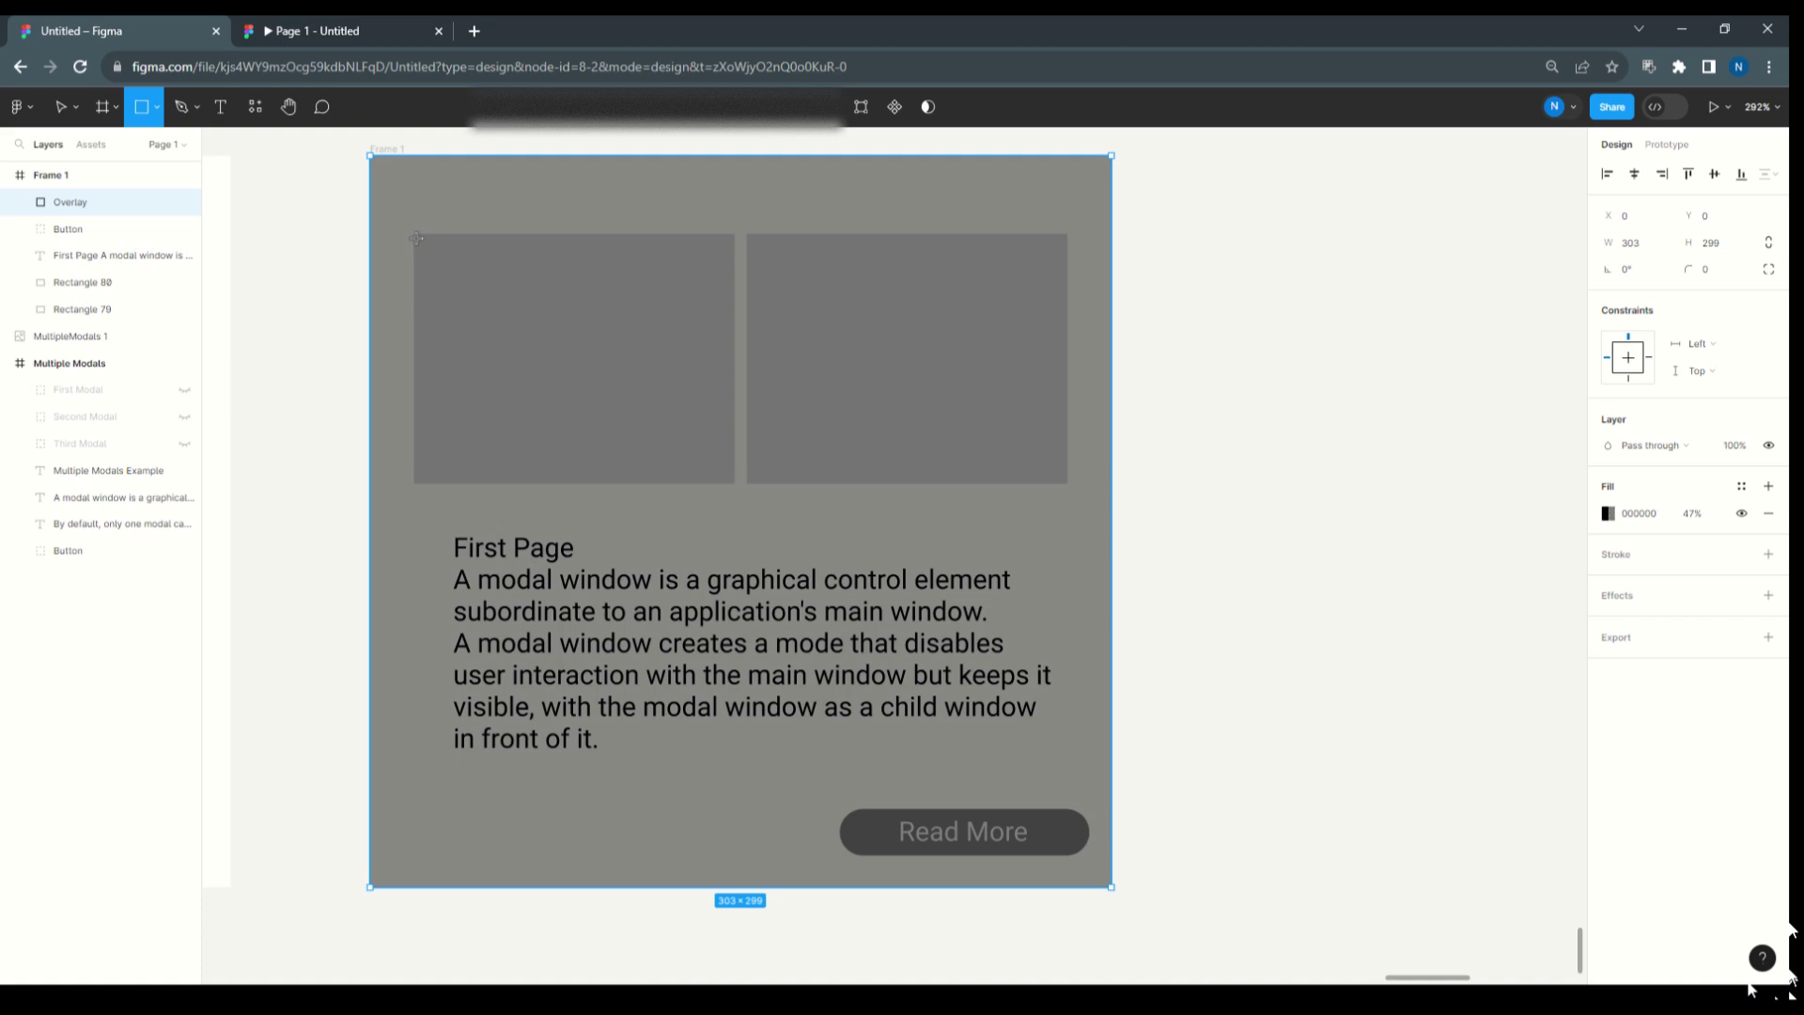
mouse_move(416, 236)
left_mouse_down()
mouse_move(432, 394)
mouse_move(839, 606)
mouse_move(1049, 686)
mouse_move(882, 637)
left_mouse_up()
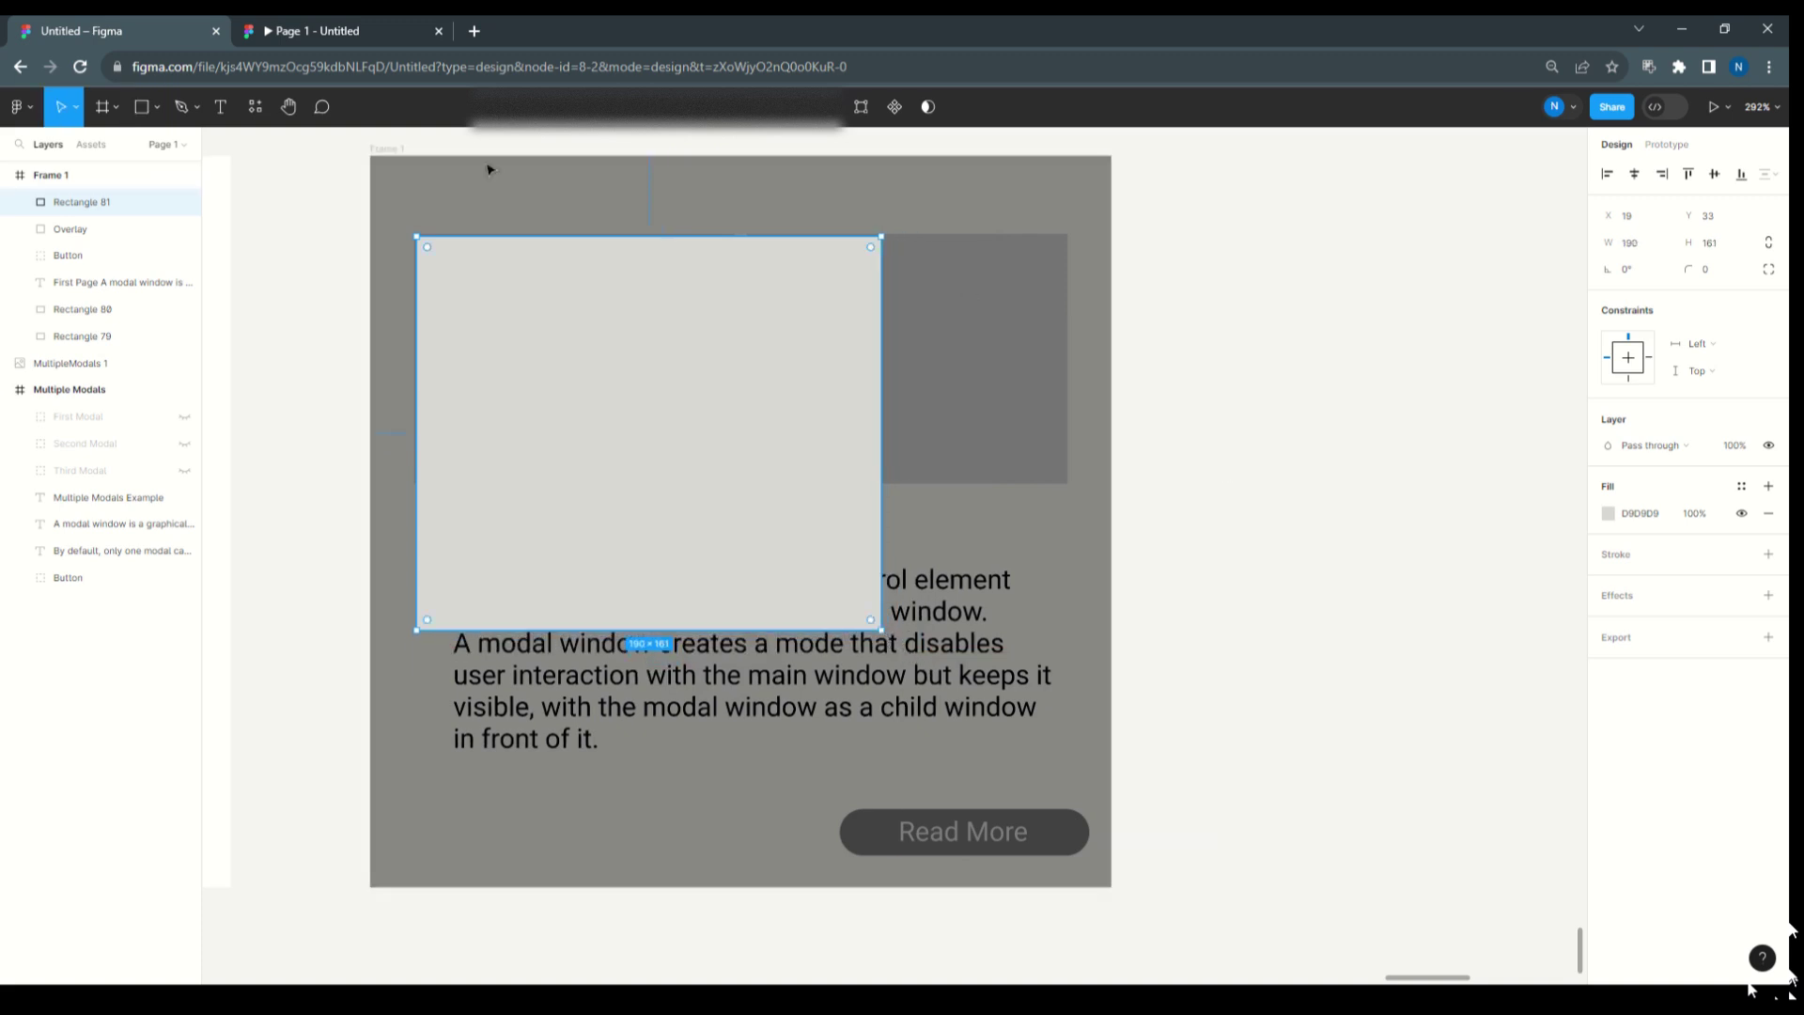
double_click(70, 203)
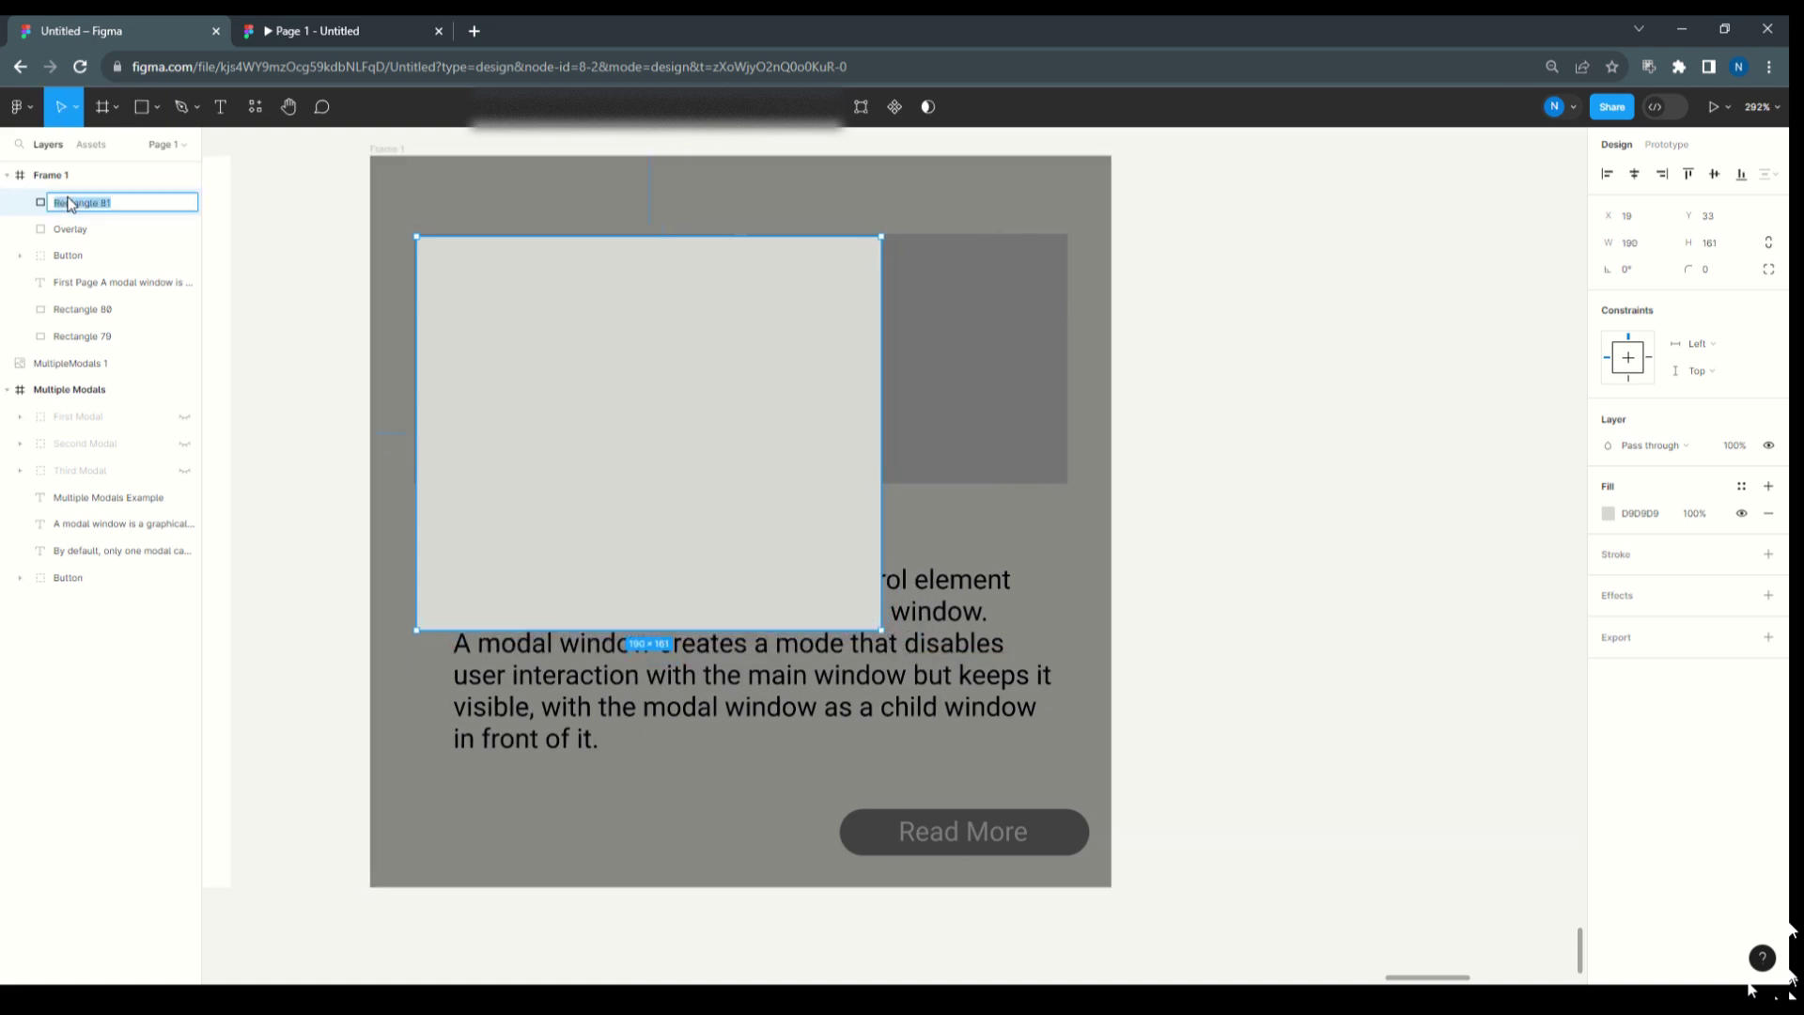
type("ModalWindow")
left_click(414, 177)
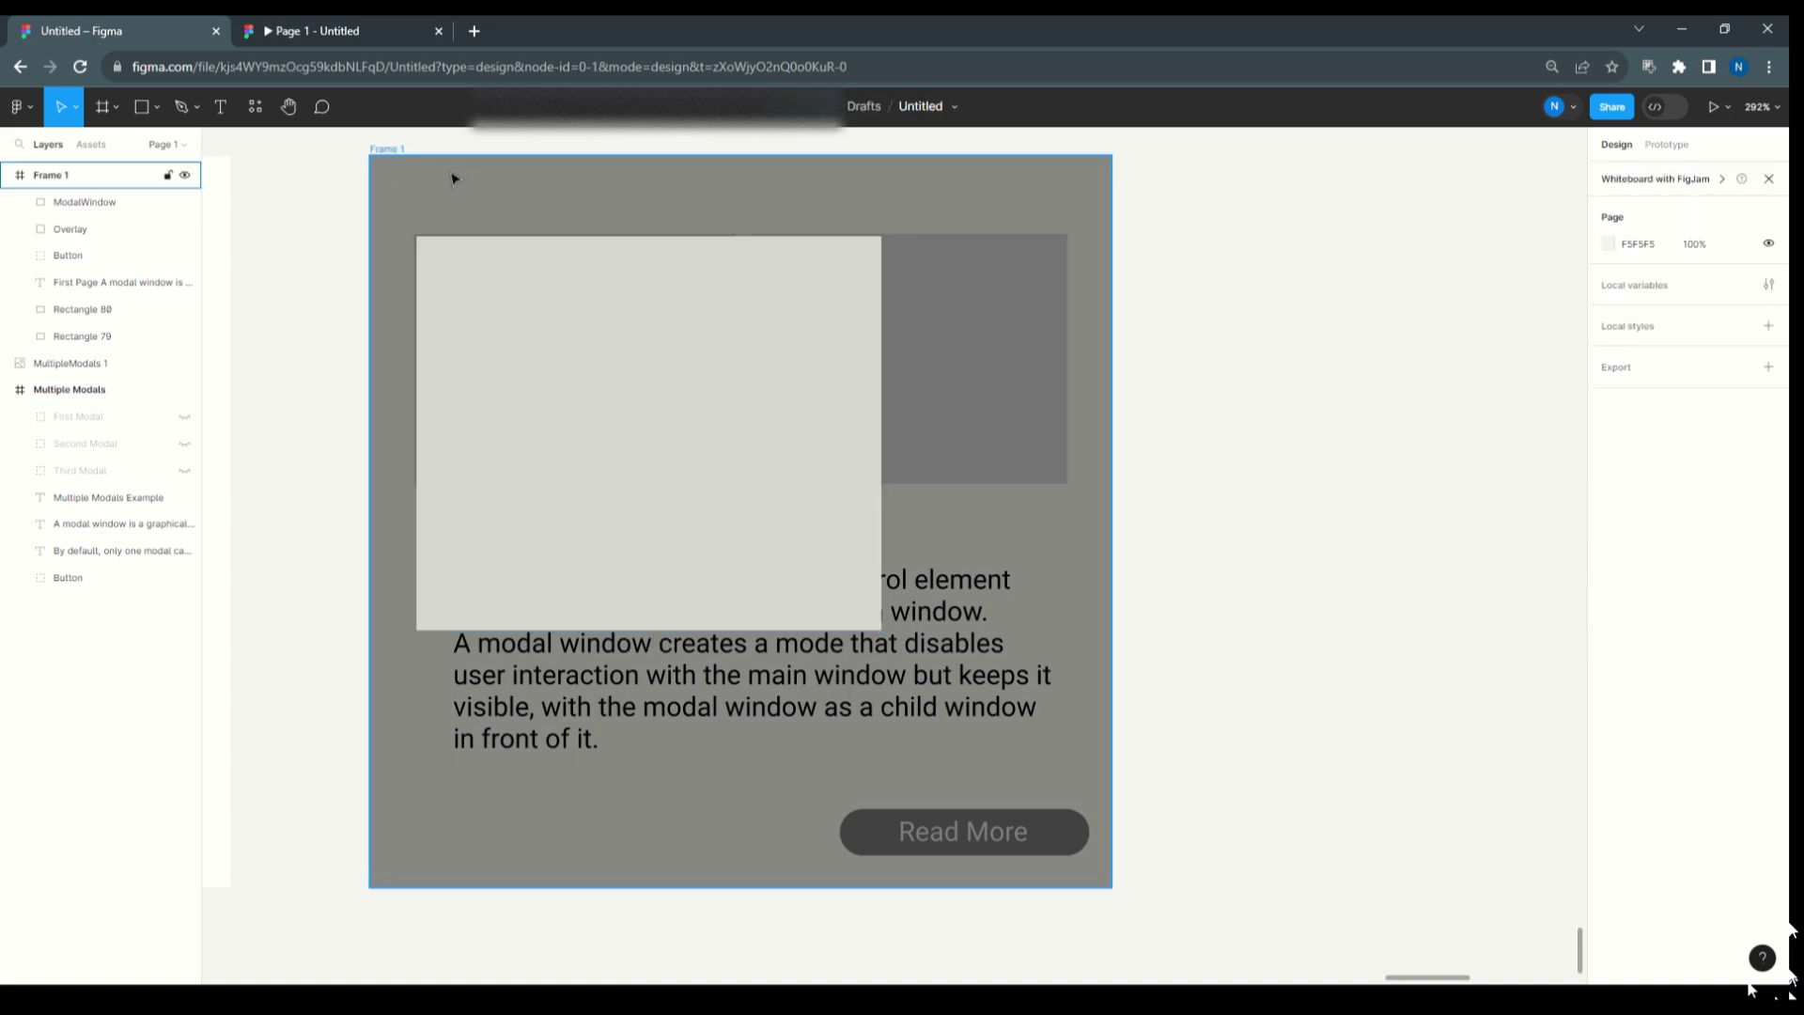
left_click(102, 230)
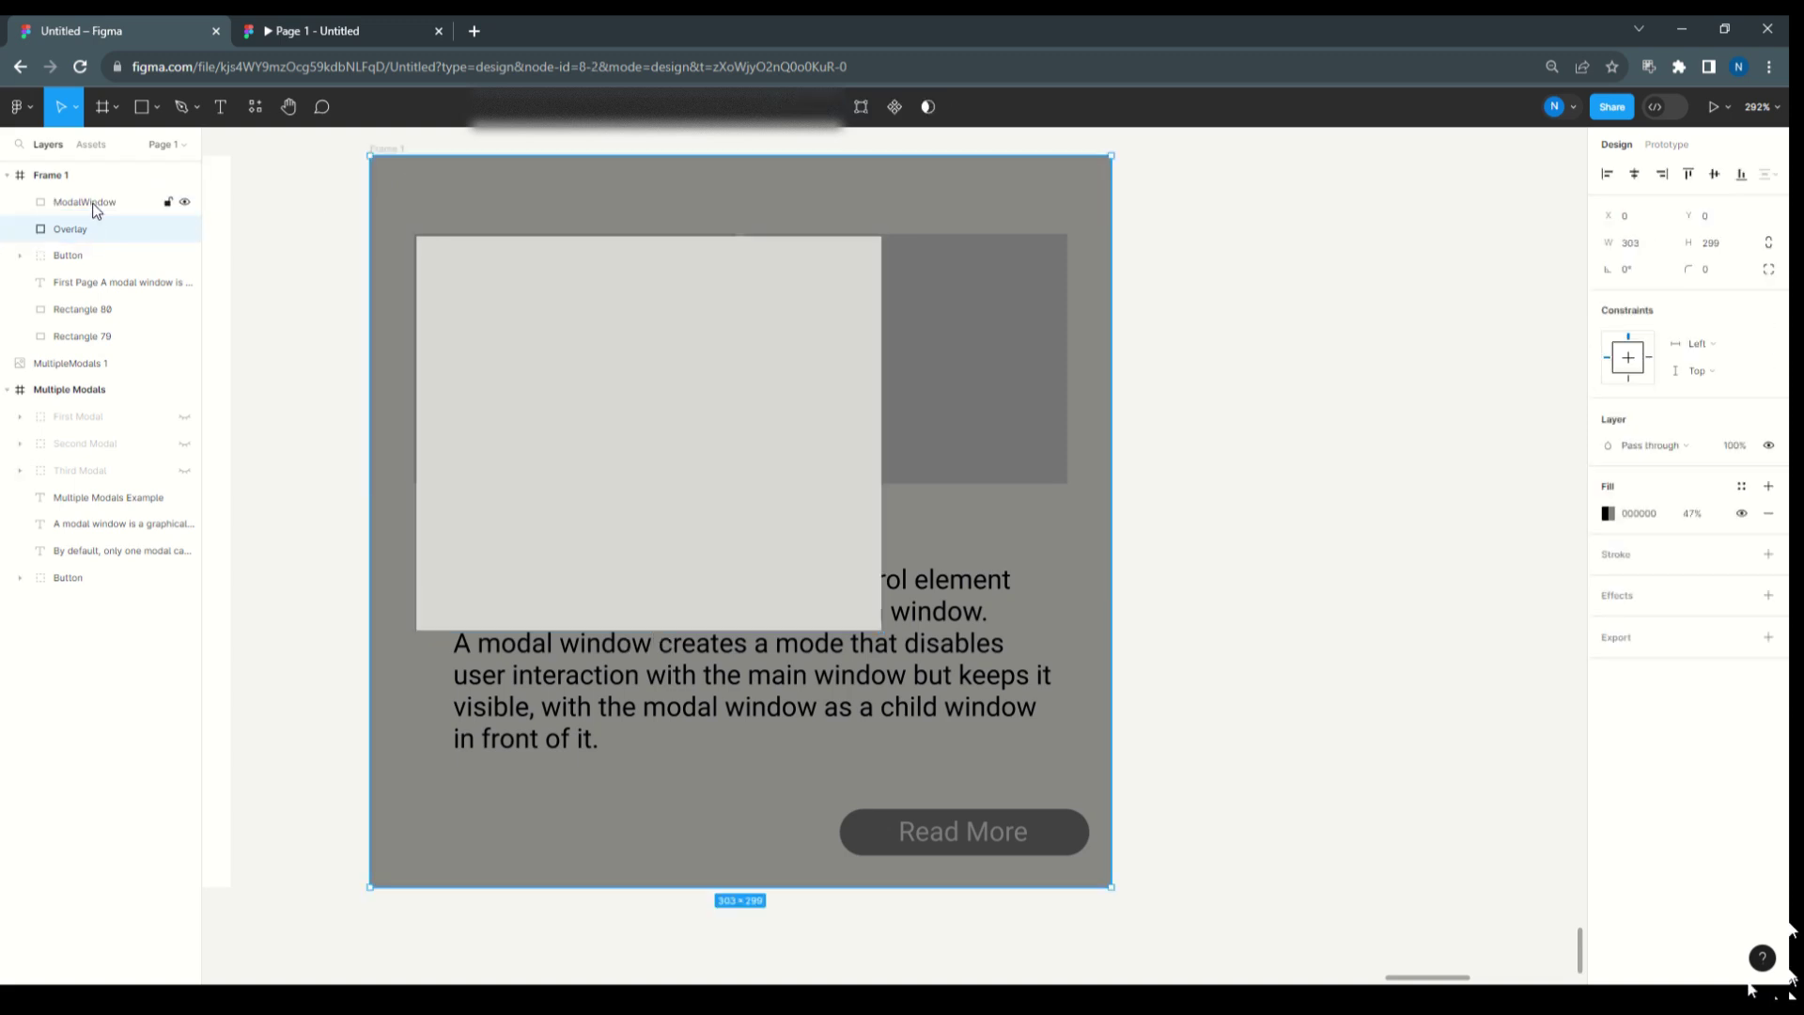
left_click(95, 203, "shift")
- Centre ModalWindow horizontally and vertically over the overlay and fill it white FFFFFF
left_click(1634, 174)
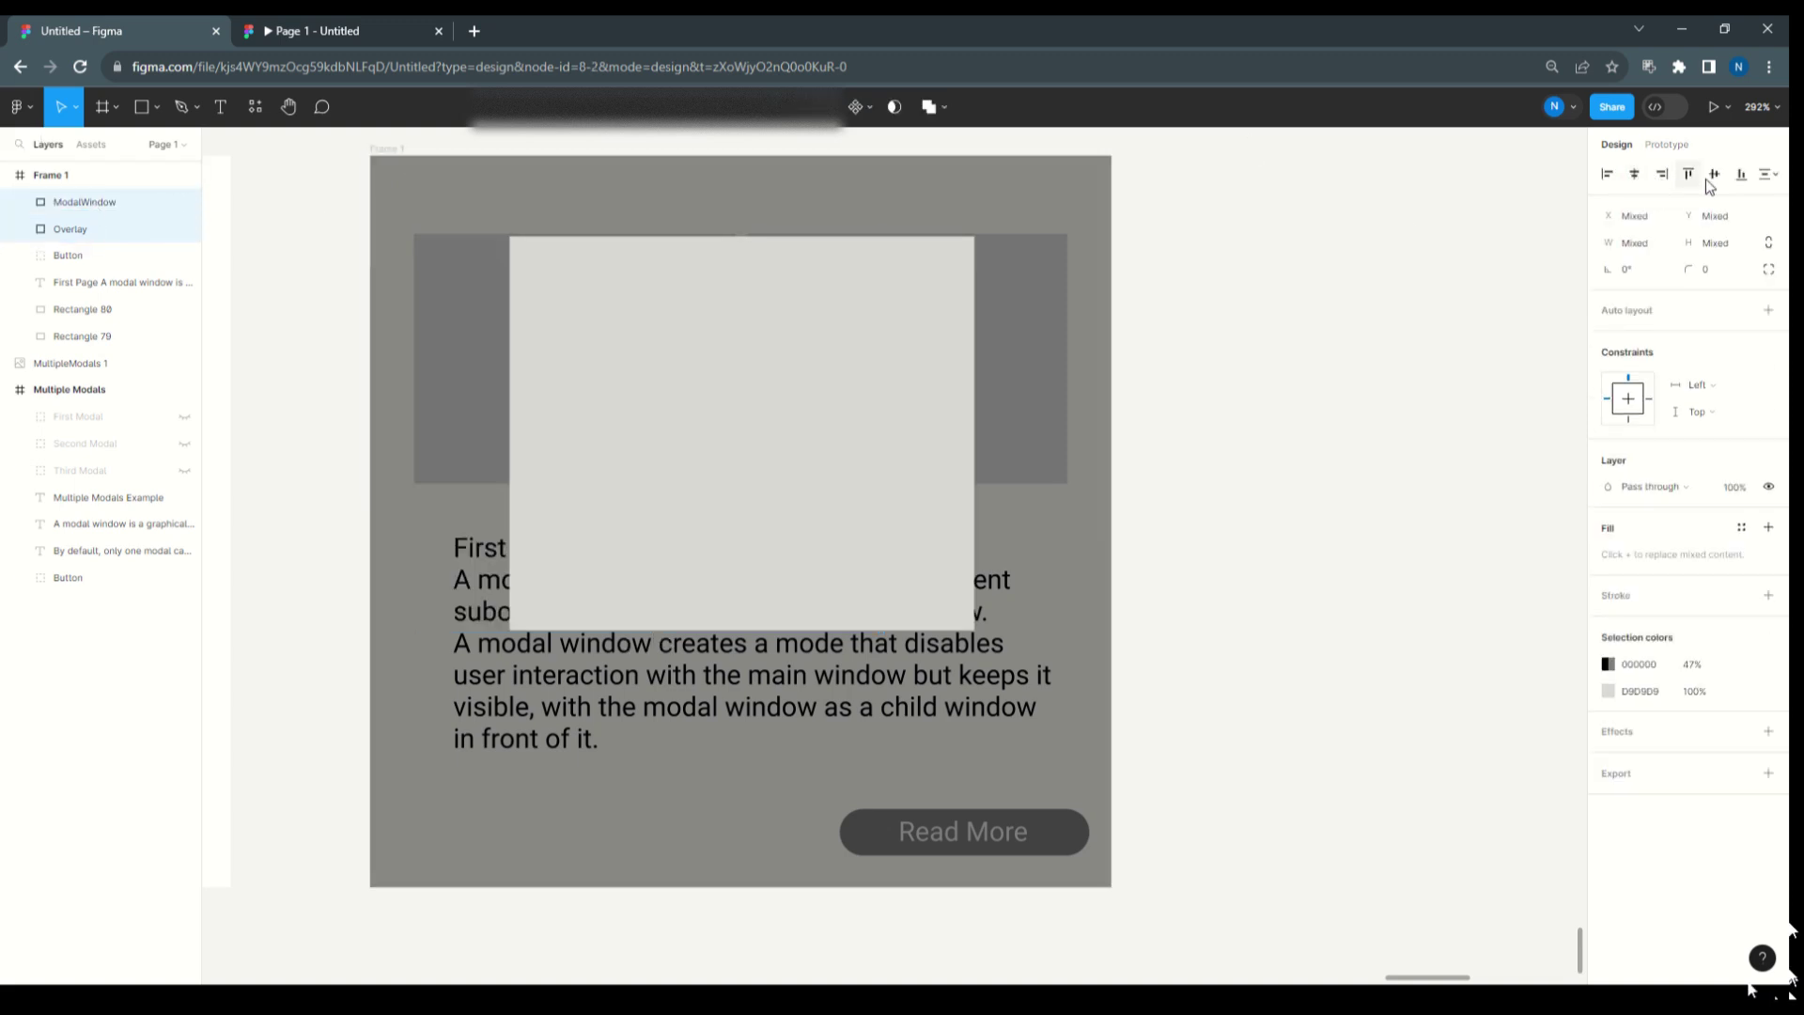
left_click(1714, 174)
left_click(1268, 449)
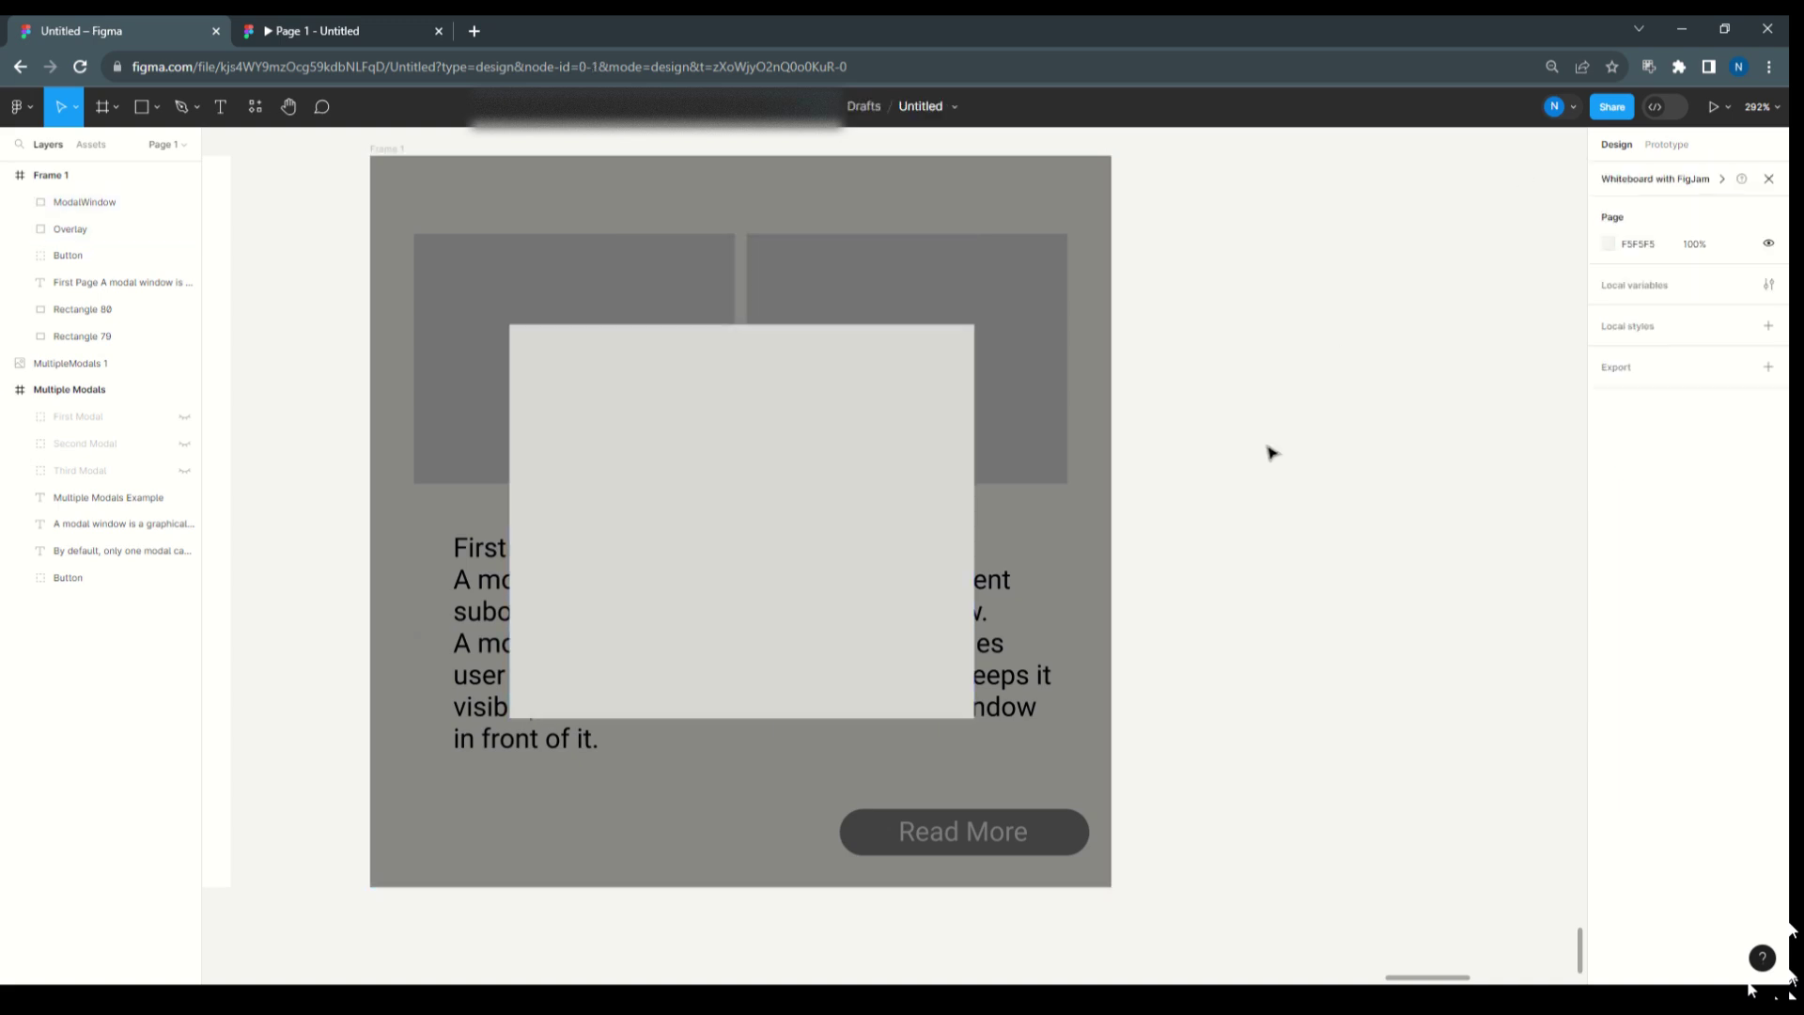
left_click(726, 441)
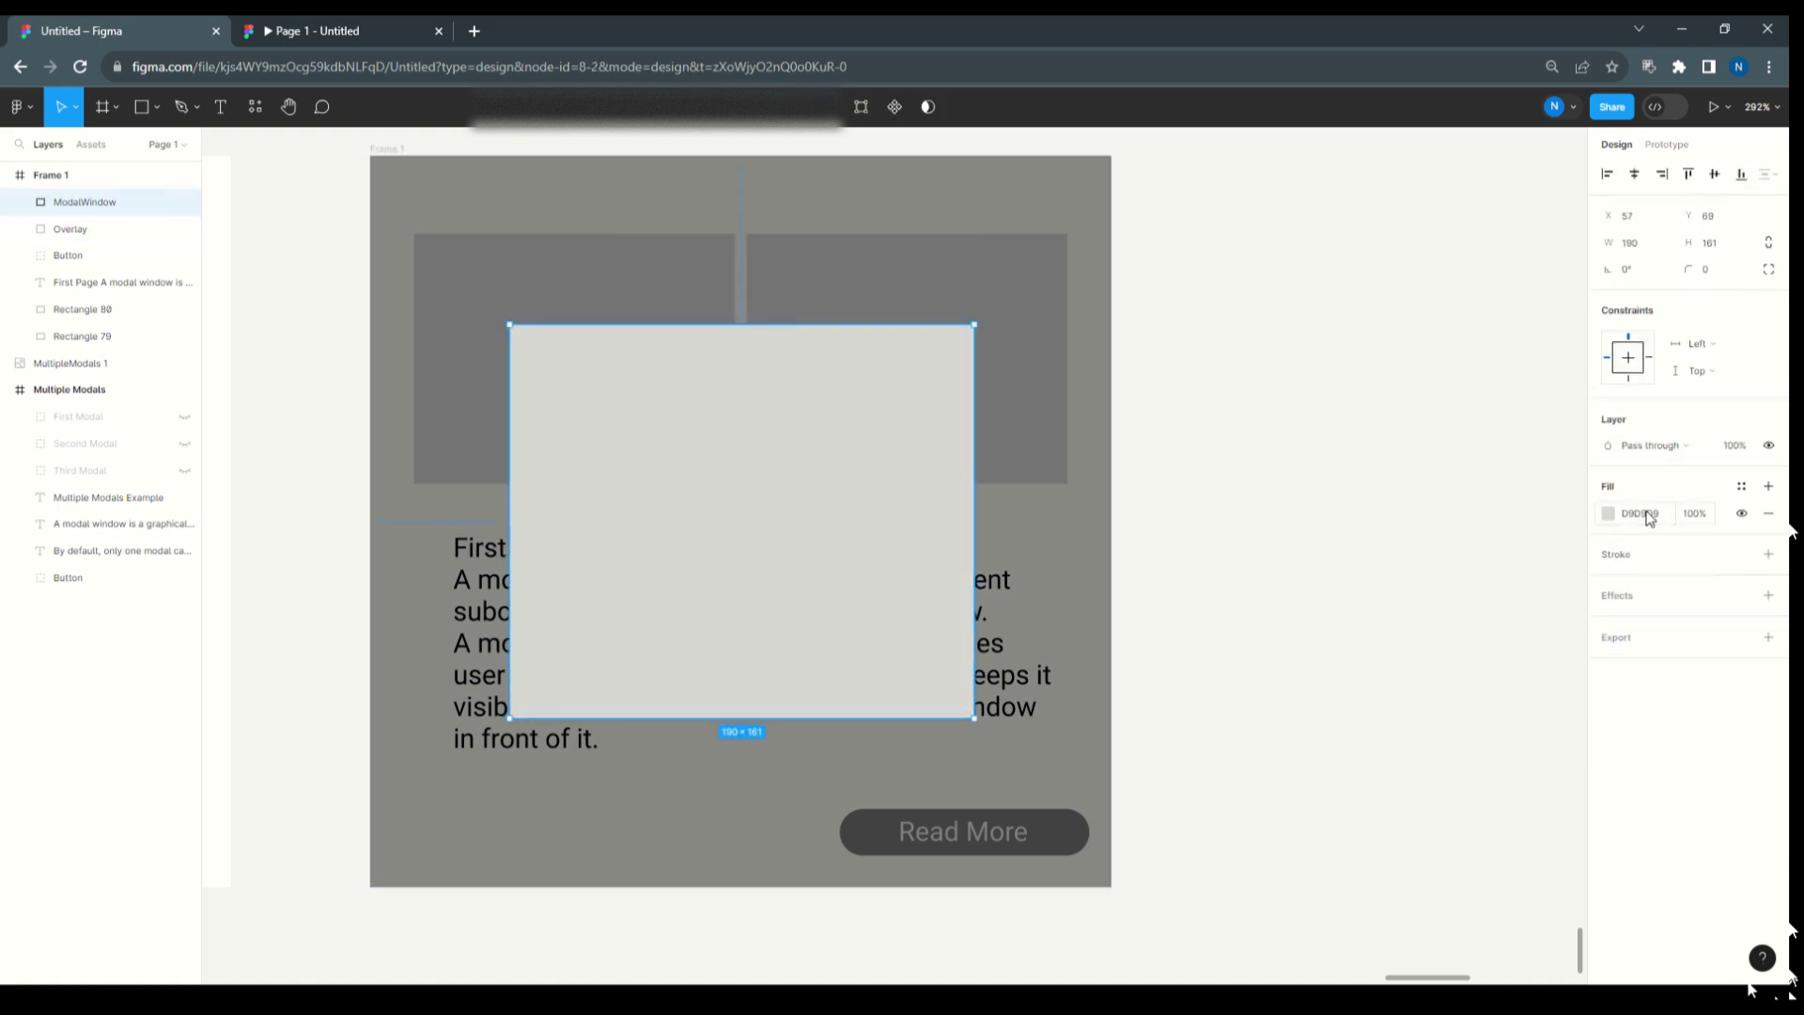
left_click(1614, 517)
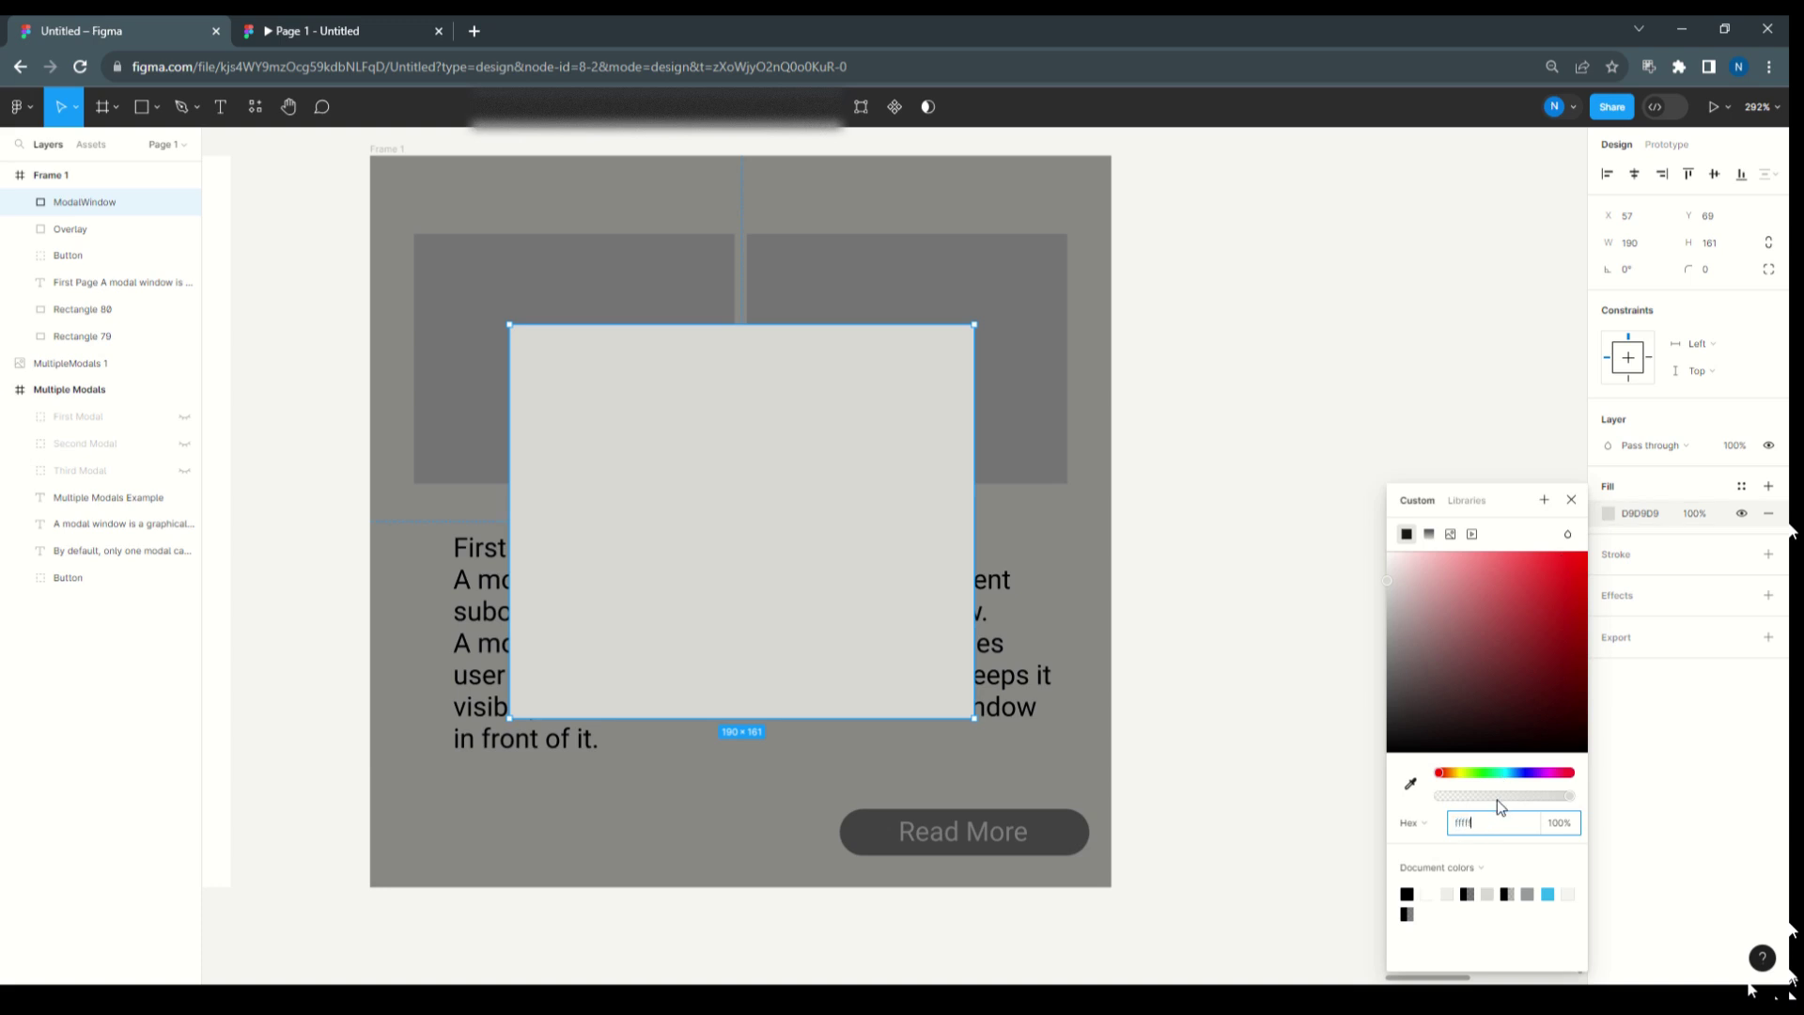
type("ffffff")
key("Return")
left_click(1226, 407)
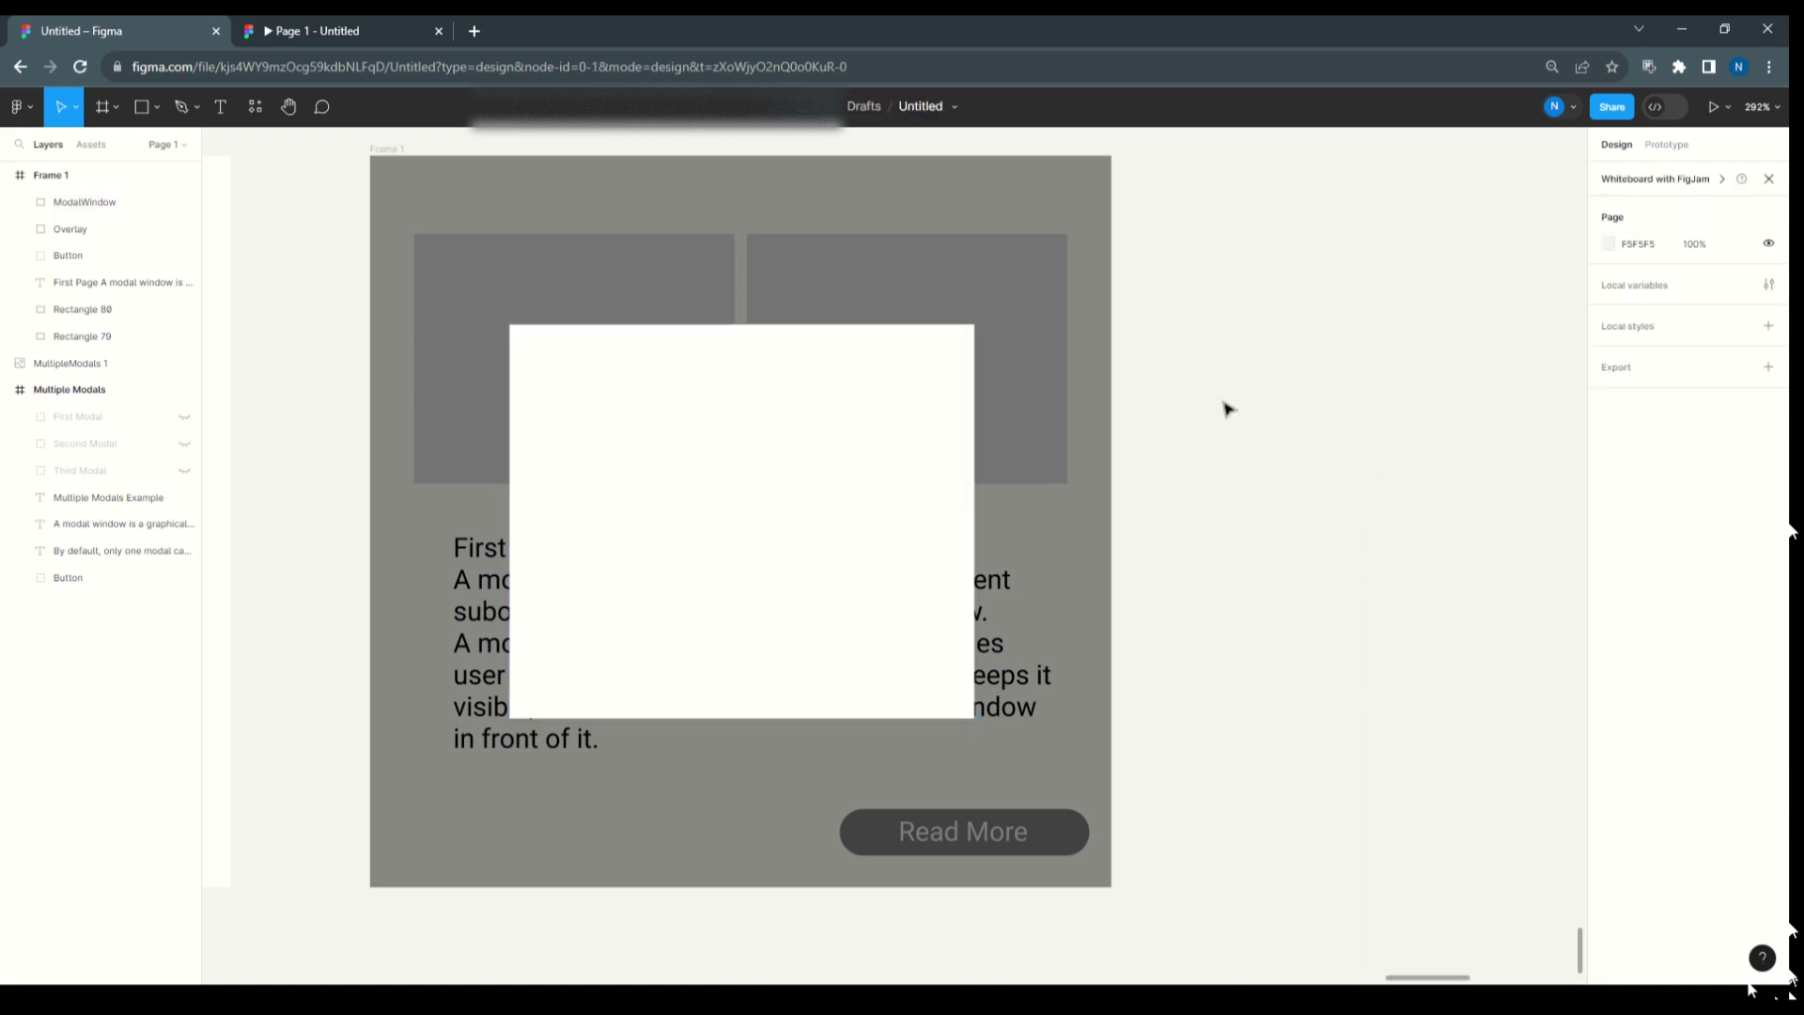
- Round ModalWindow's corners to a radius of 5
left_click(814, 387)
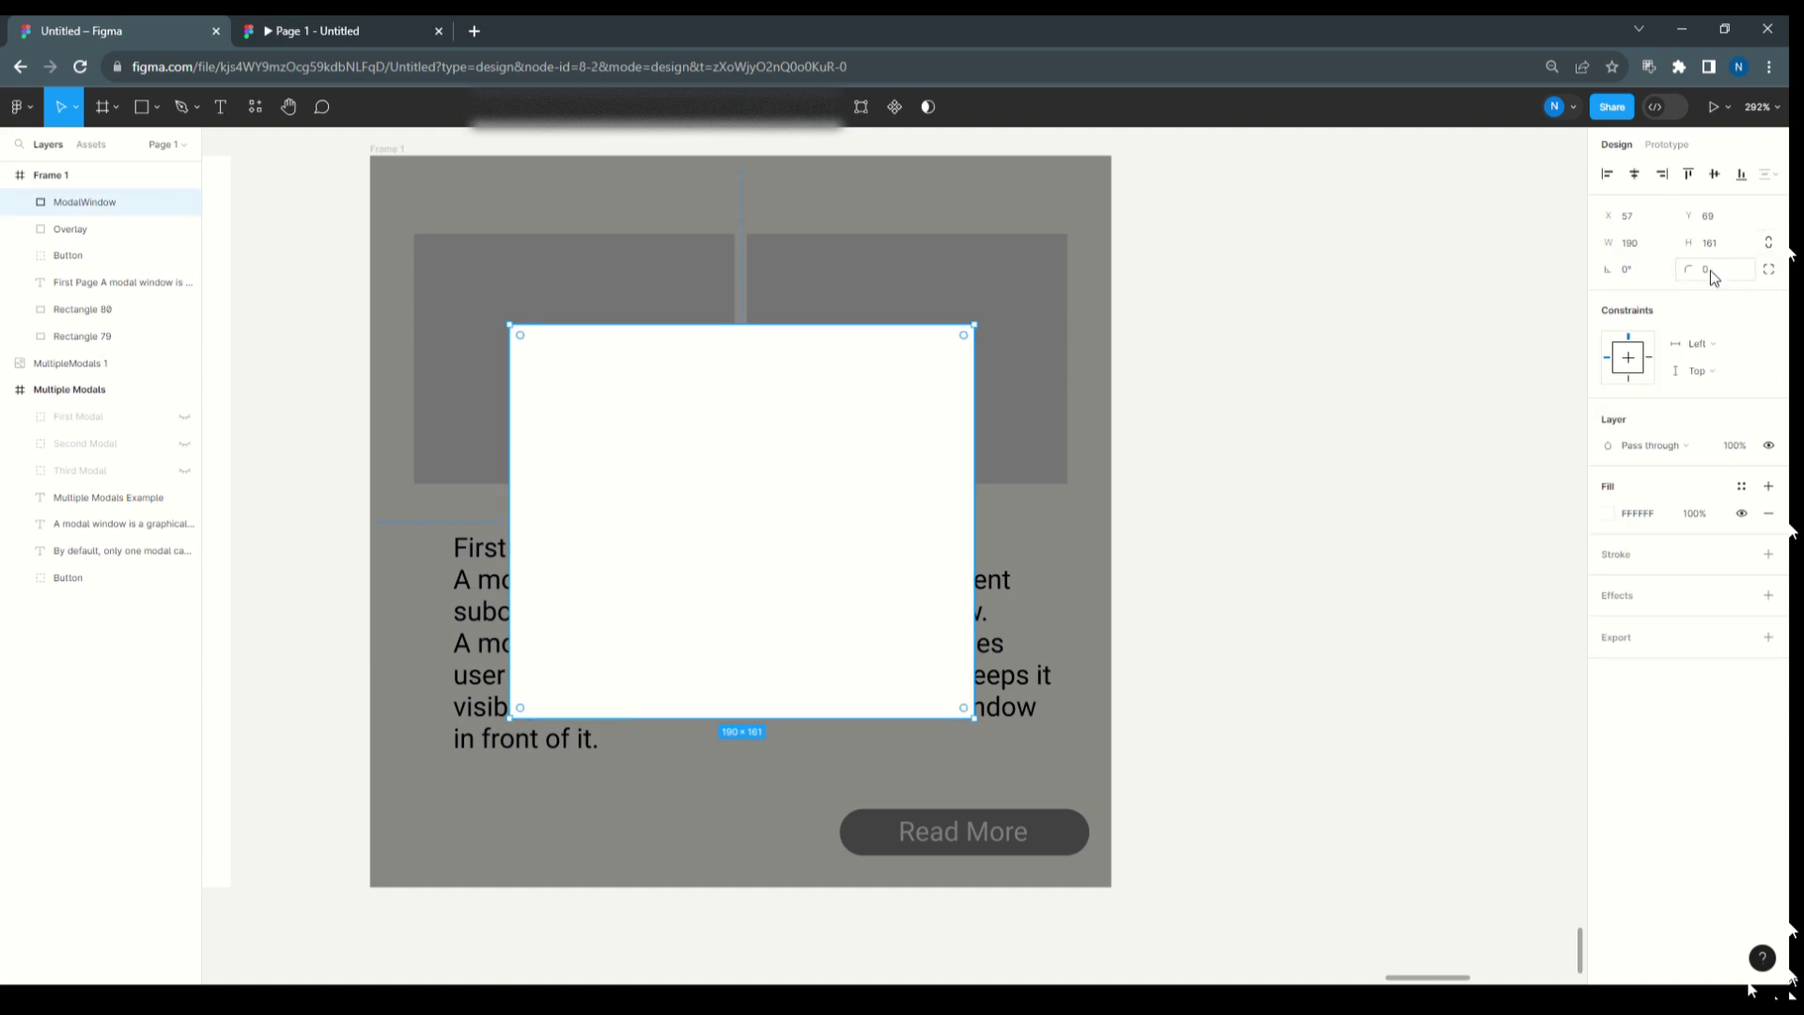
key("Return")
left_click(1292, 455)
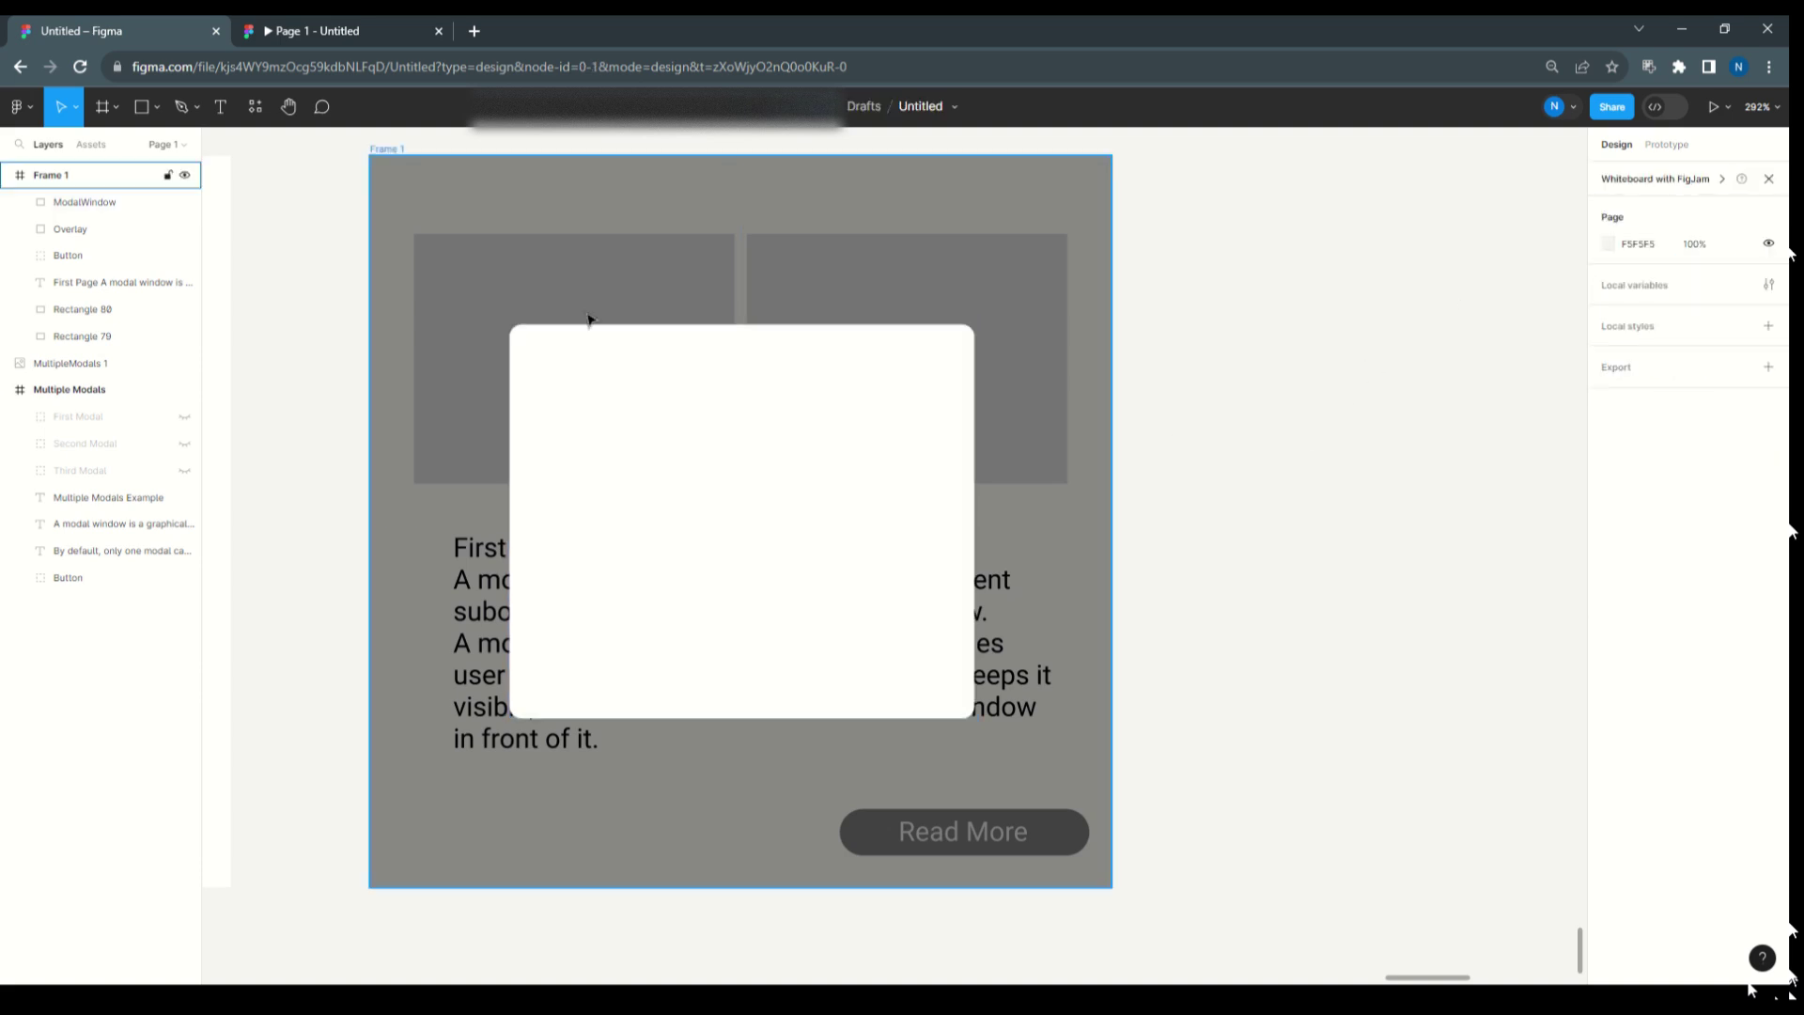
left_click(160, 109)
- Draw a grey header bar aligned to the modal's top edge and widened to 190
left_click(108, 147)
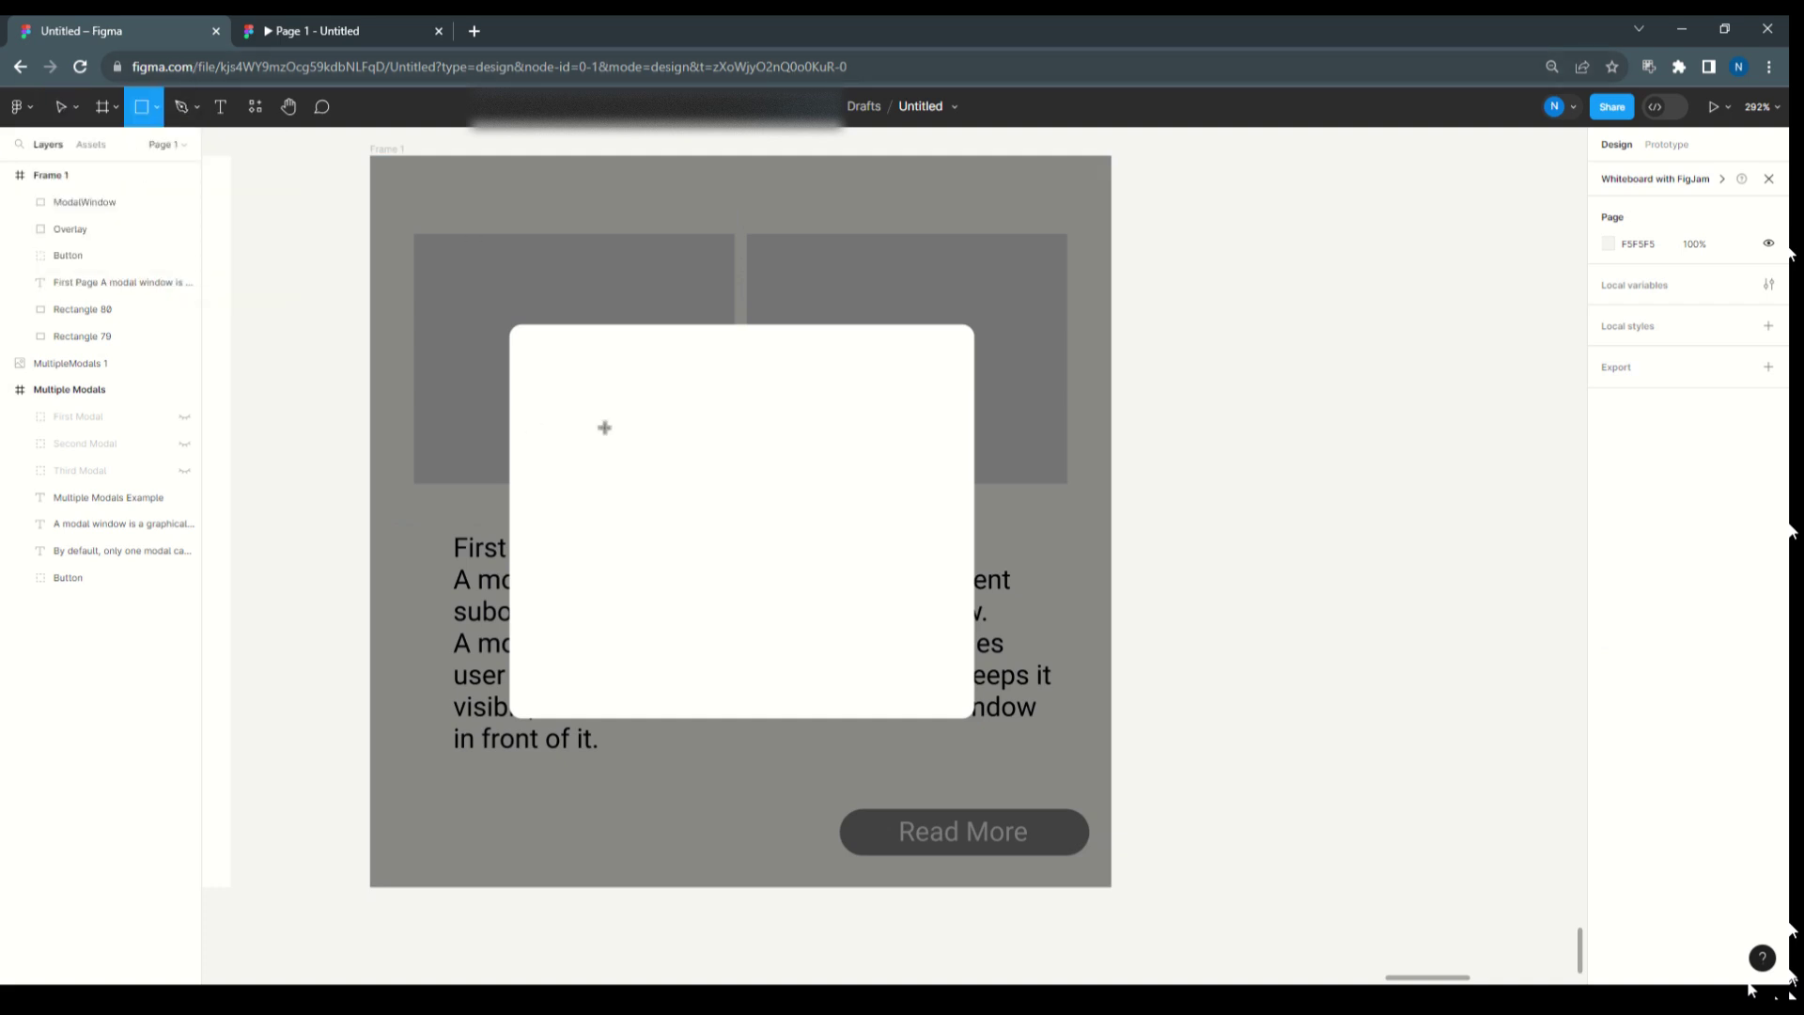
mouse_move(517, 335)
left_mouse_down()
mouse_move(793, 411)
mouse_move(969, 407)
left_mouse_up()
left_click(1288, 407)
left_click_drag(672, 380, 669, 373)
left_click_drag(965, 354, 975, 354)
key("Escape")
left_click(909, 354)
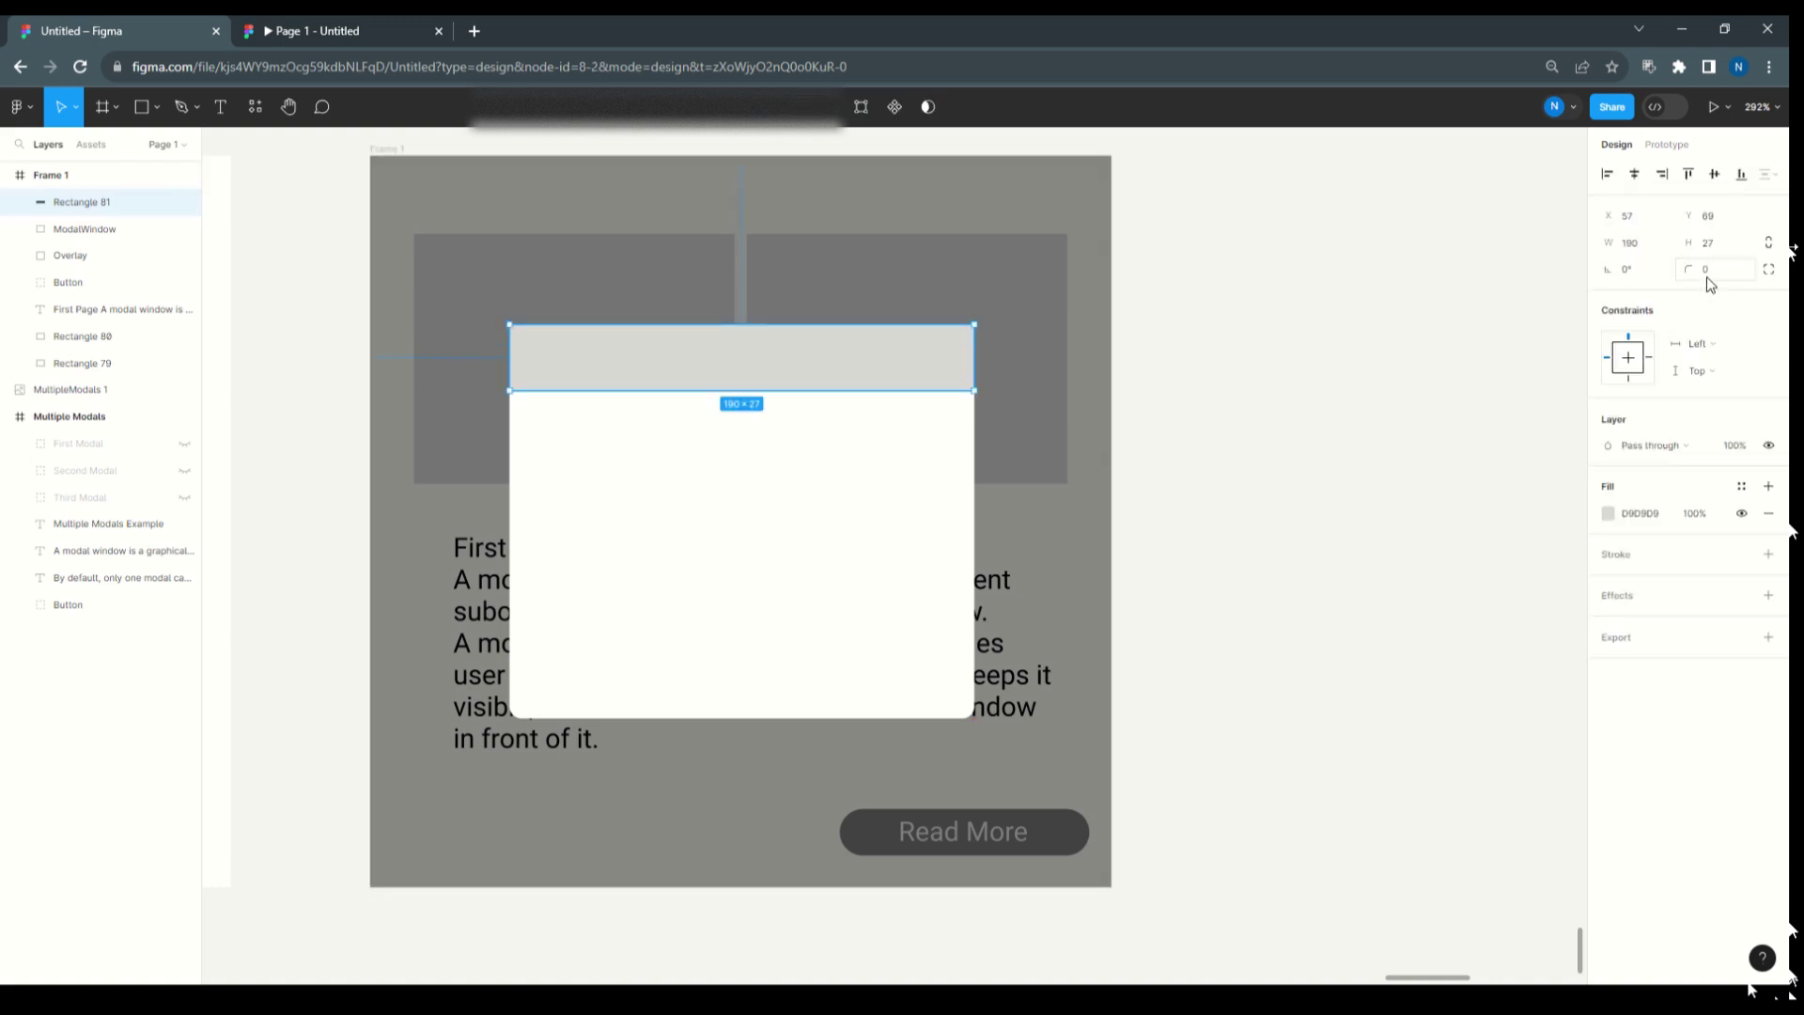
- Round the header bar's top-left and top-right corners to 5
left_click(1769, 270)
left_click(1444, 310)
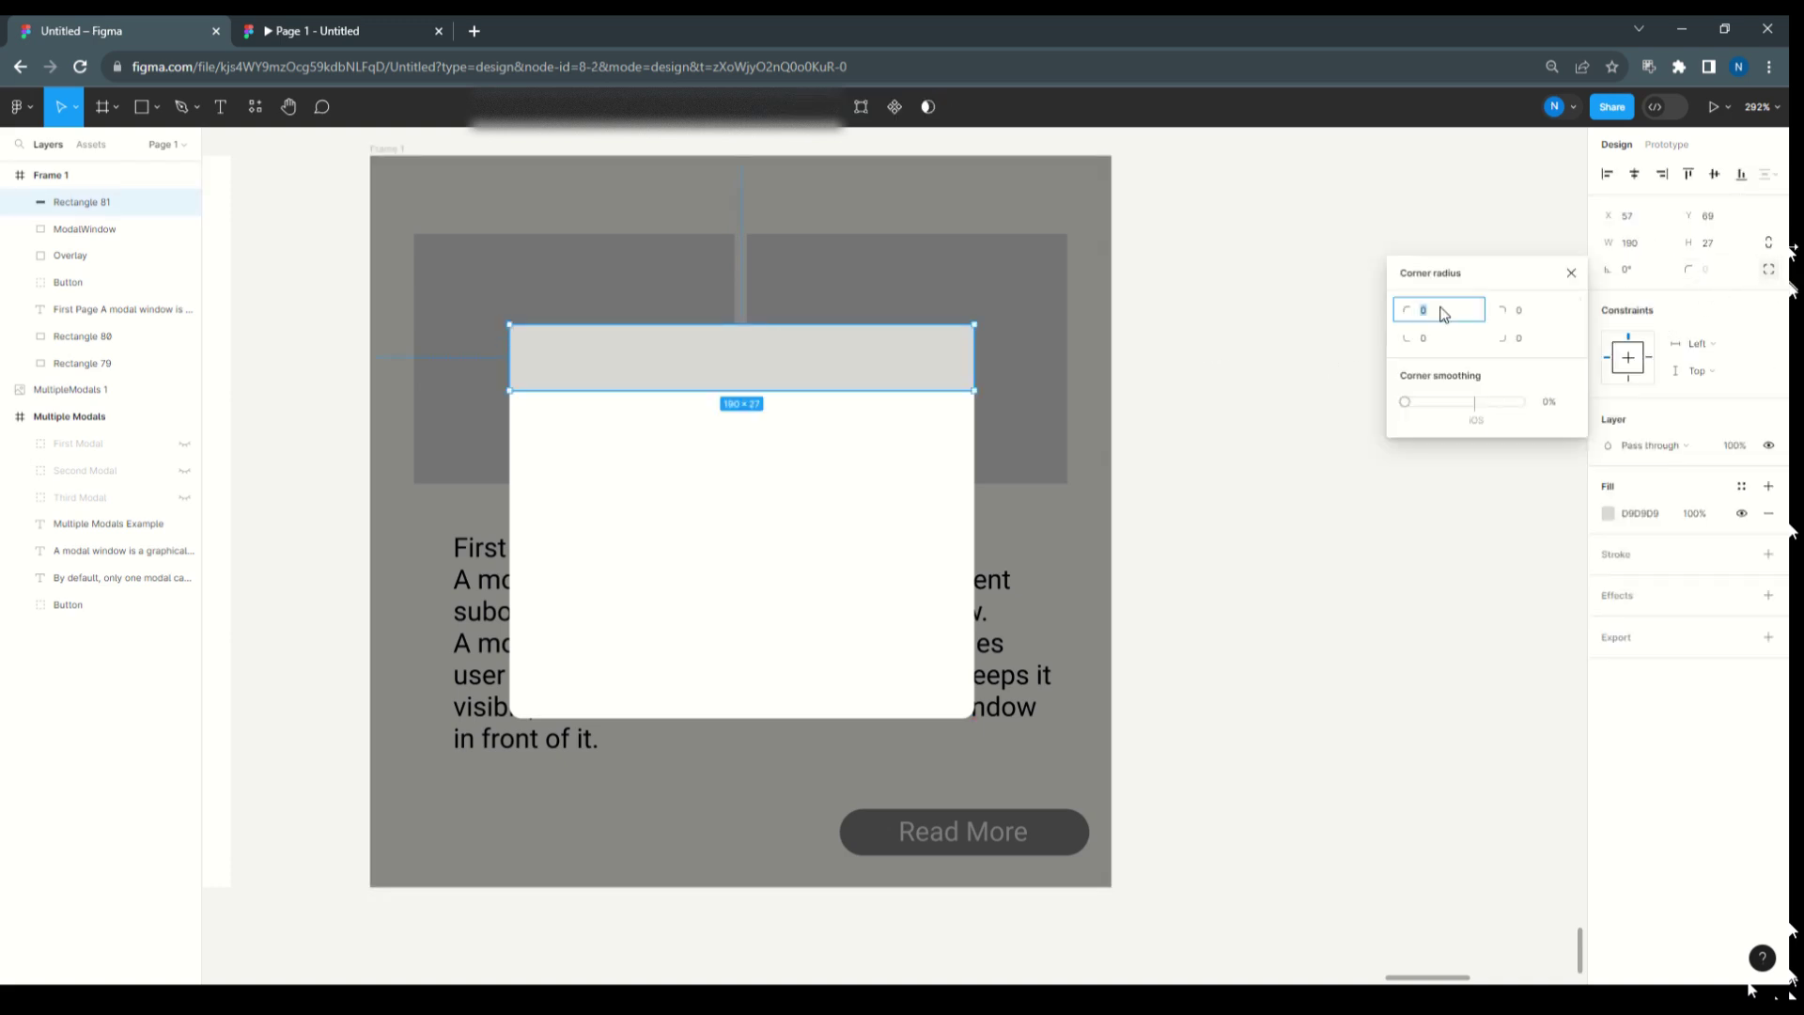
type("5")
left_click(1533, 313)
type("5")
left_click(1249, 492)
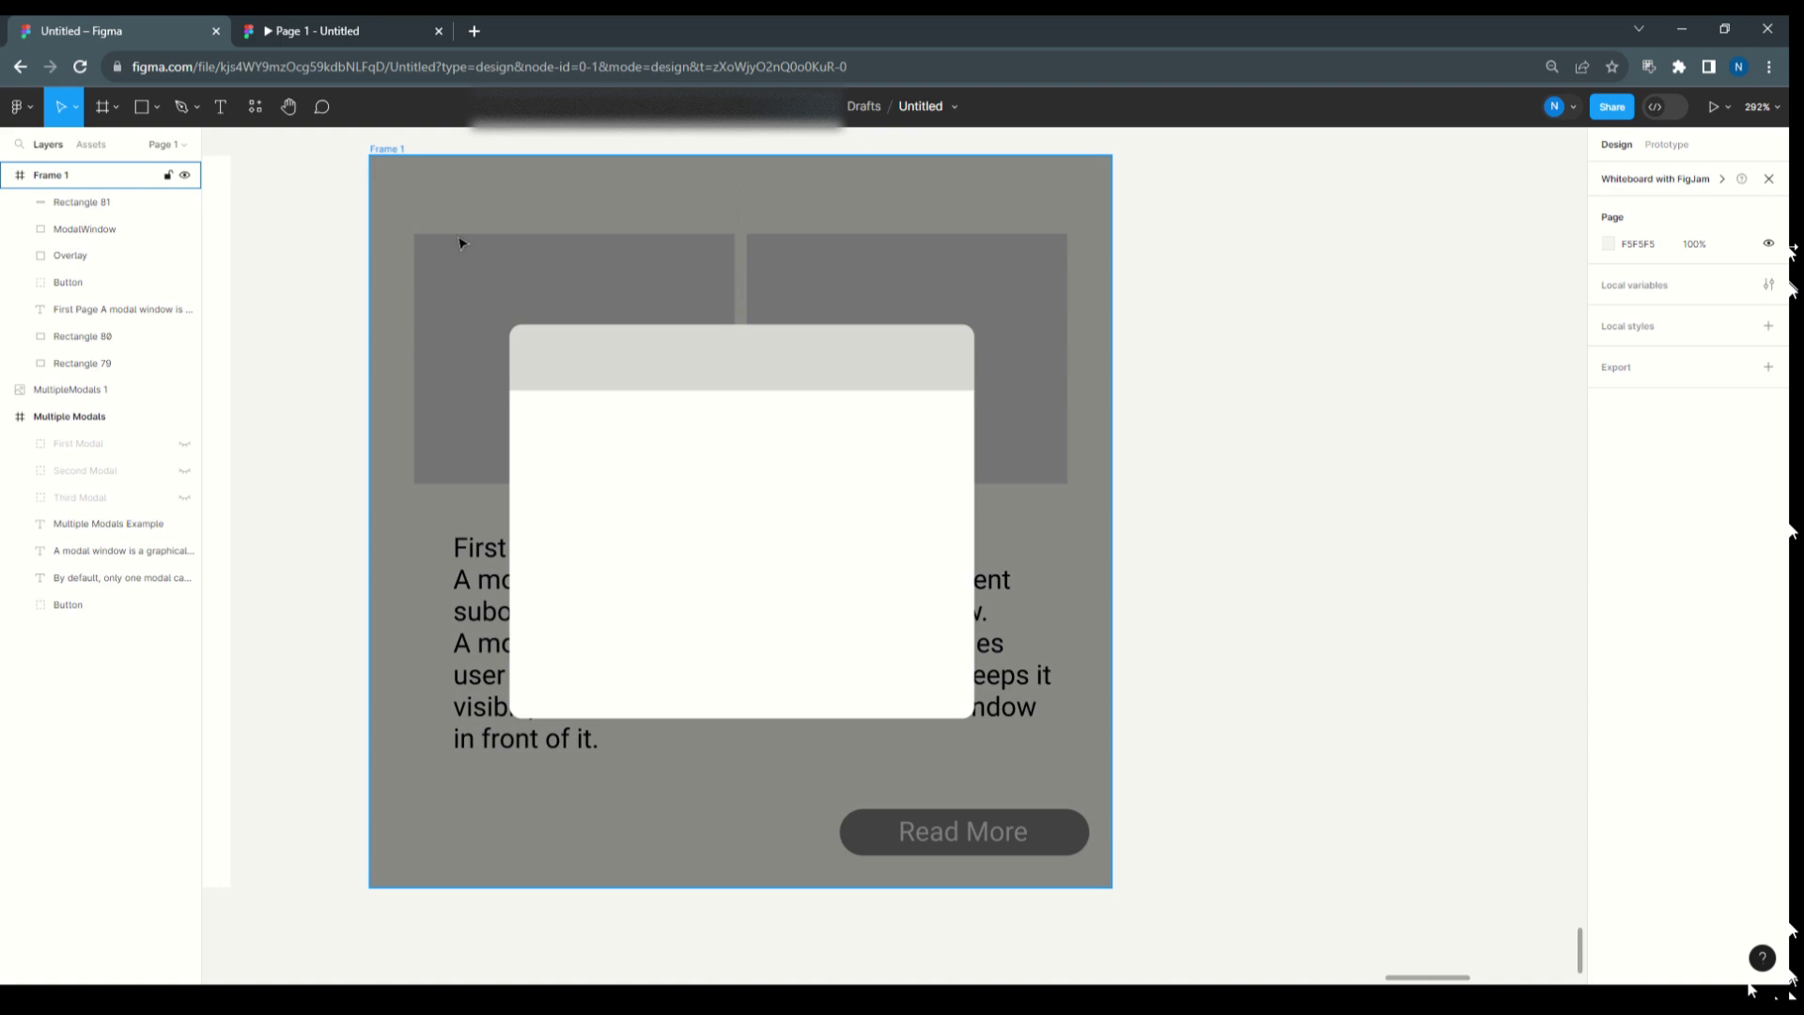
- Draw a small ellipse beside the frame
left_click(158, 109)
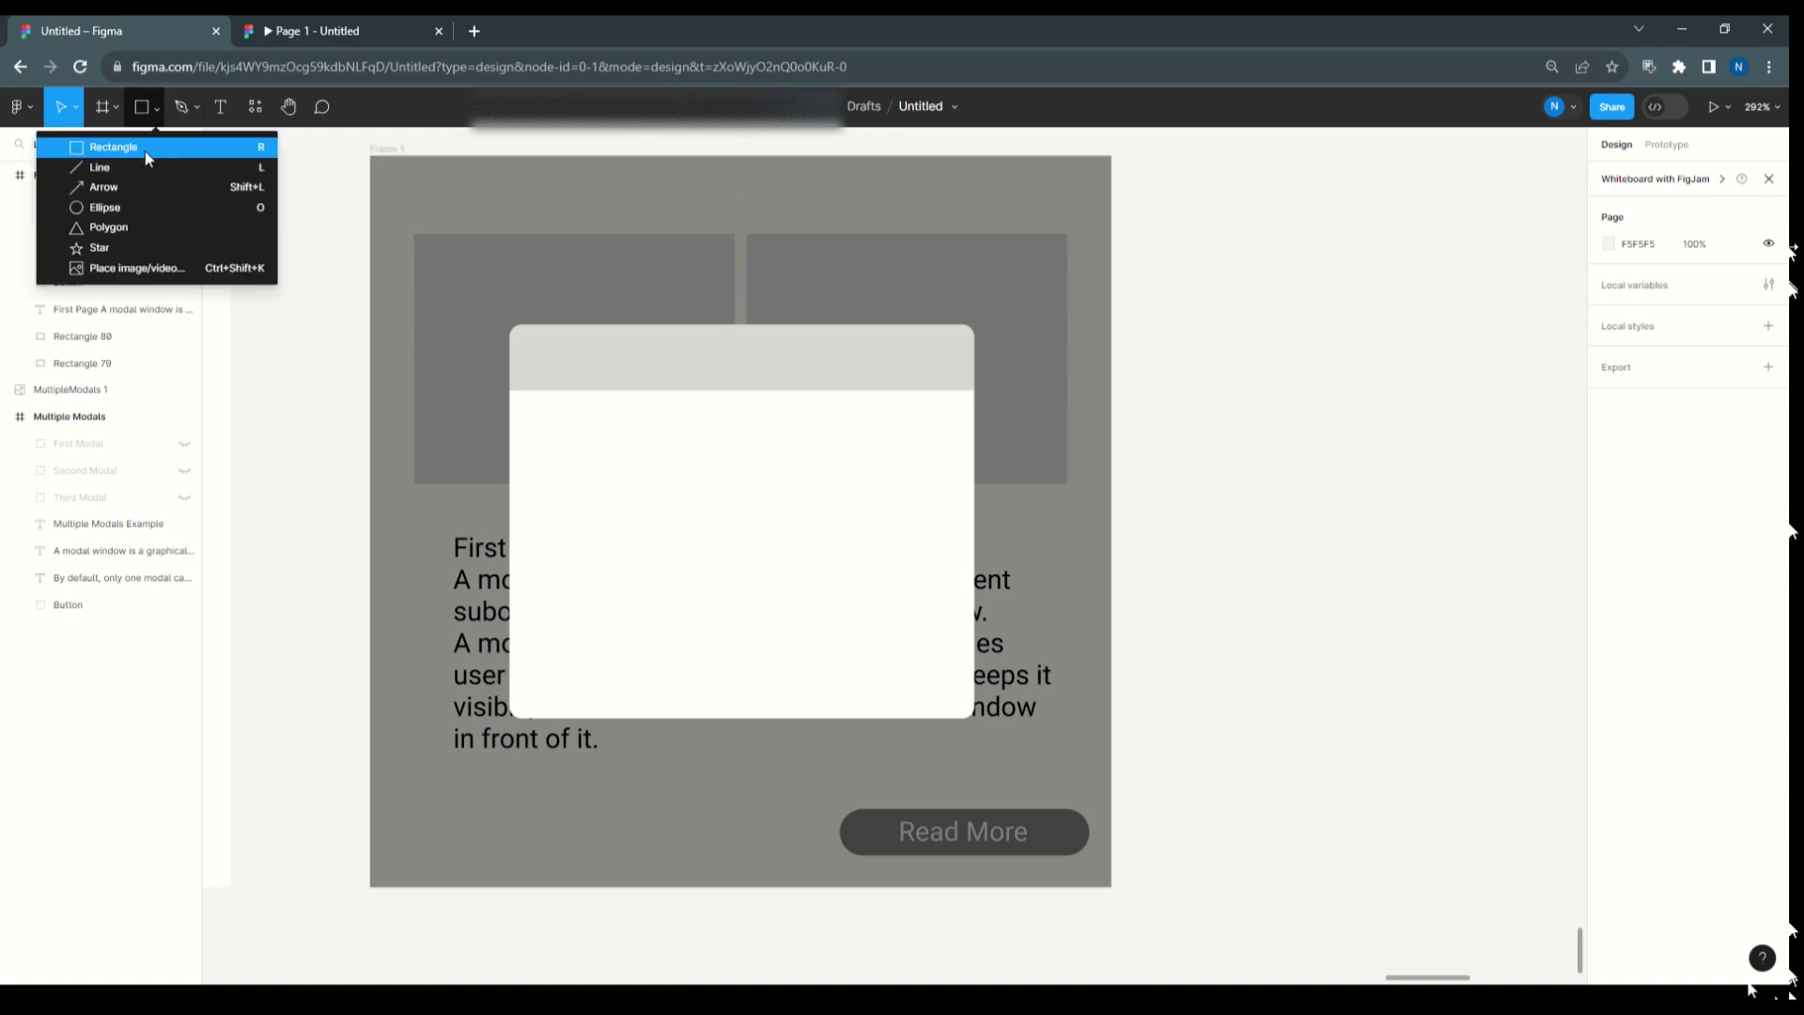
left_click(146, 206)
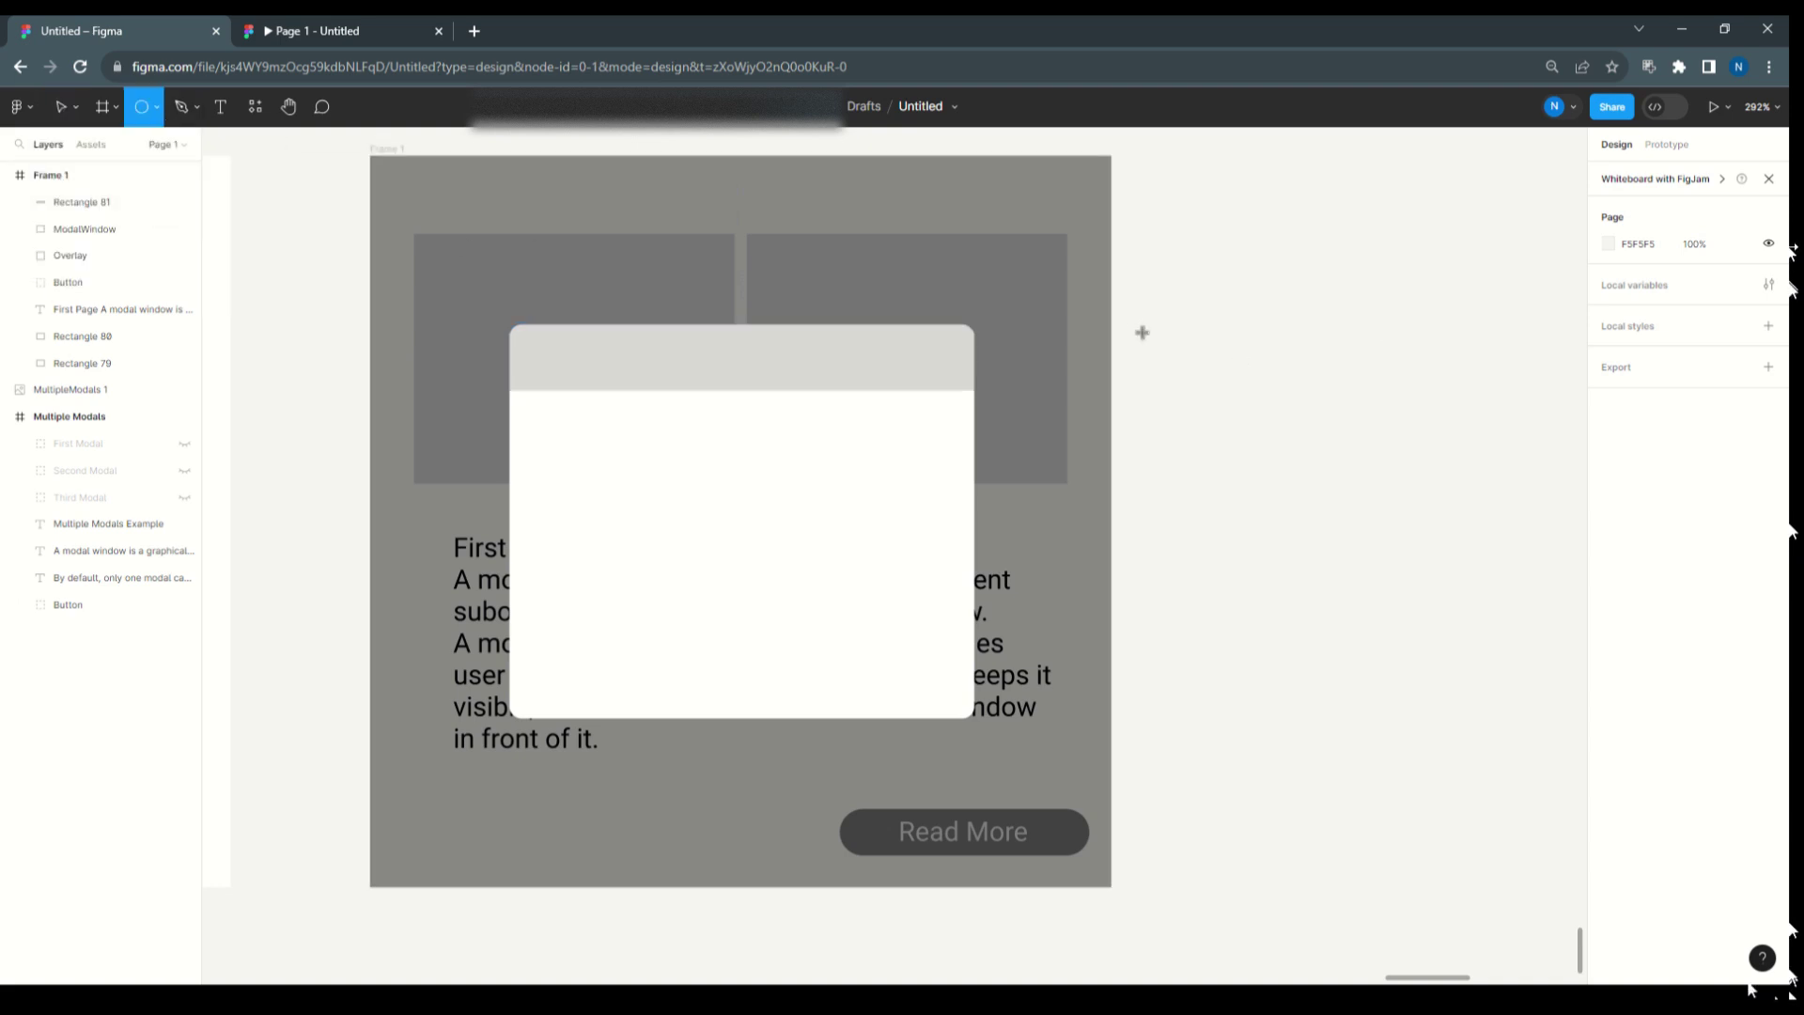
left_click_drag(1138, 326, 1165, 370)
- Replace the misshapen ellipse with a 17×17 circle filled black
key("Delete")
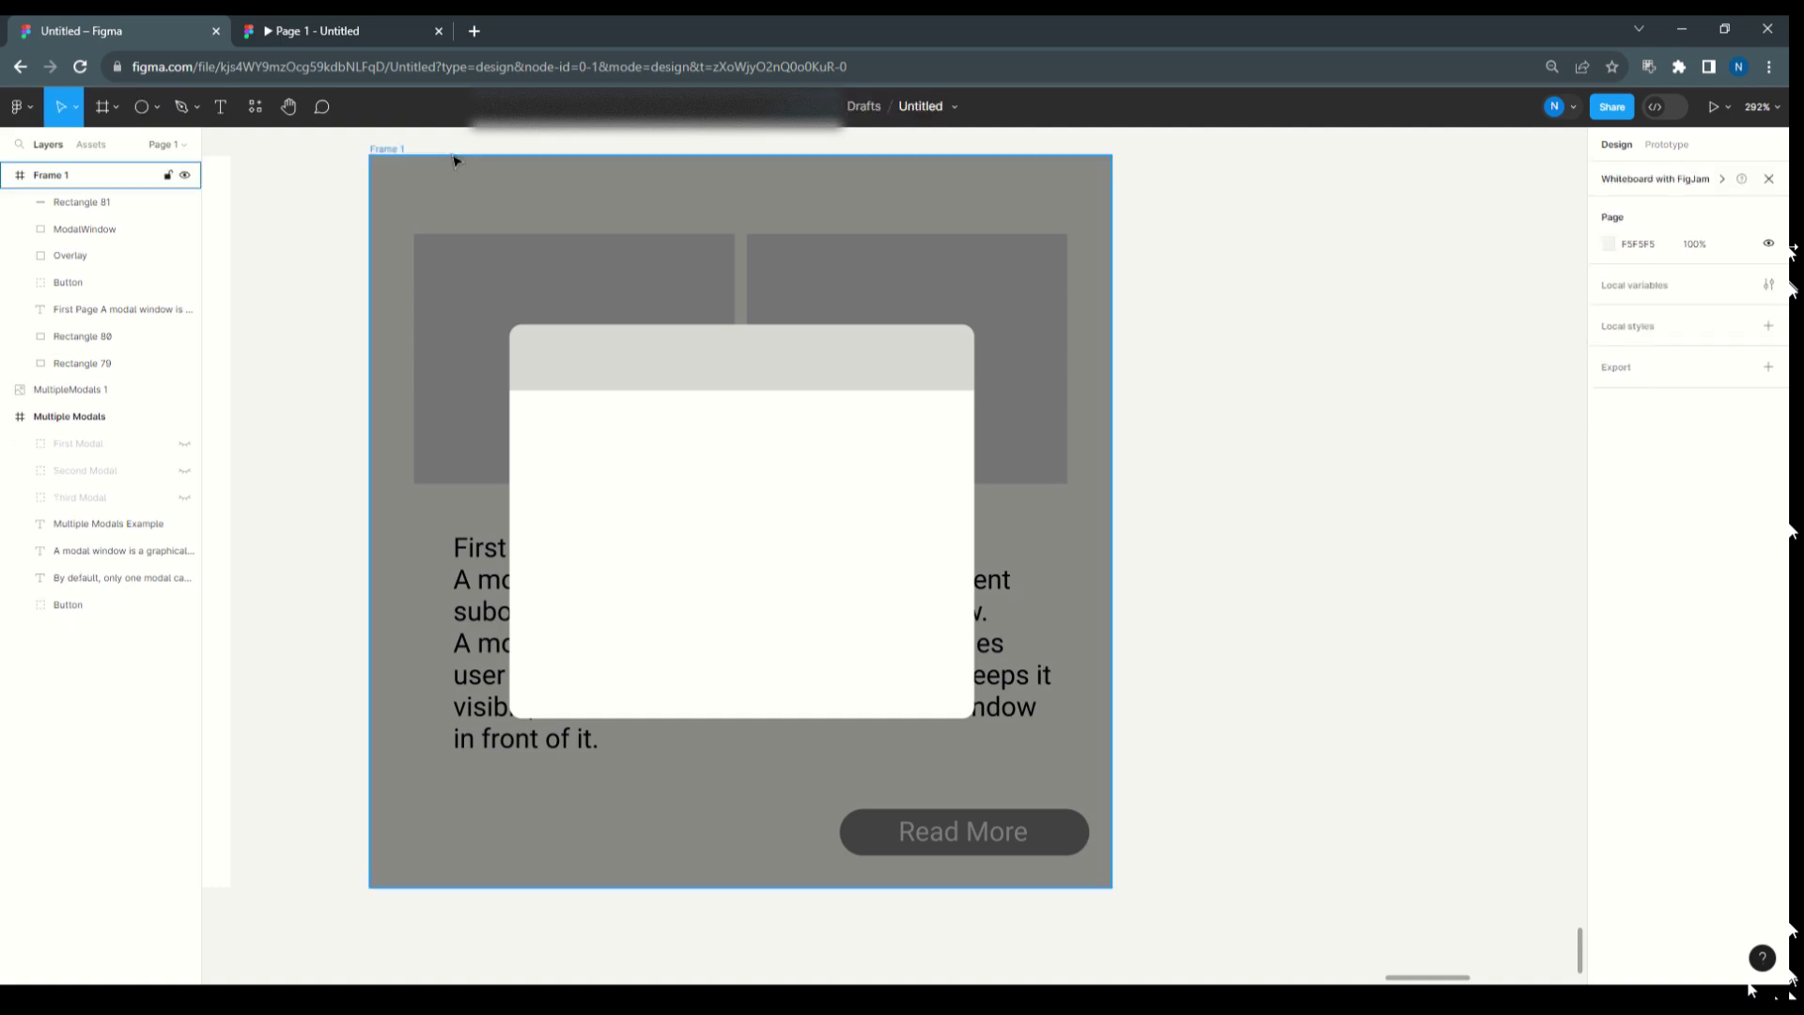
left_click(153, 116)
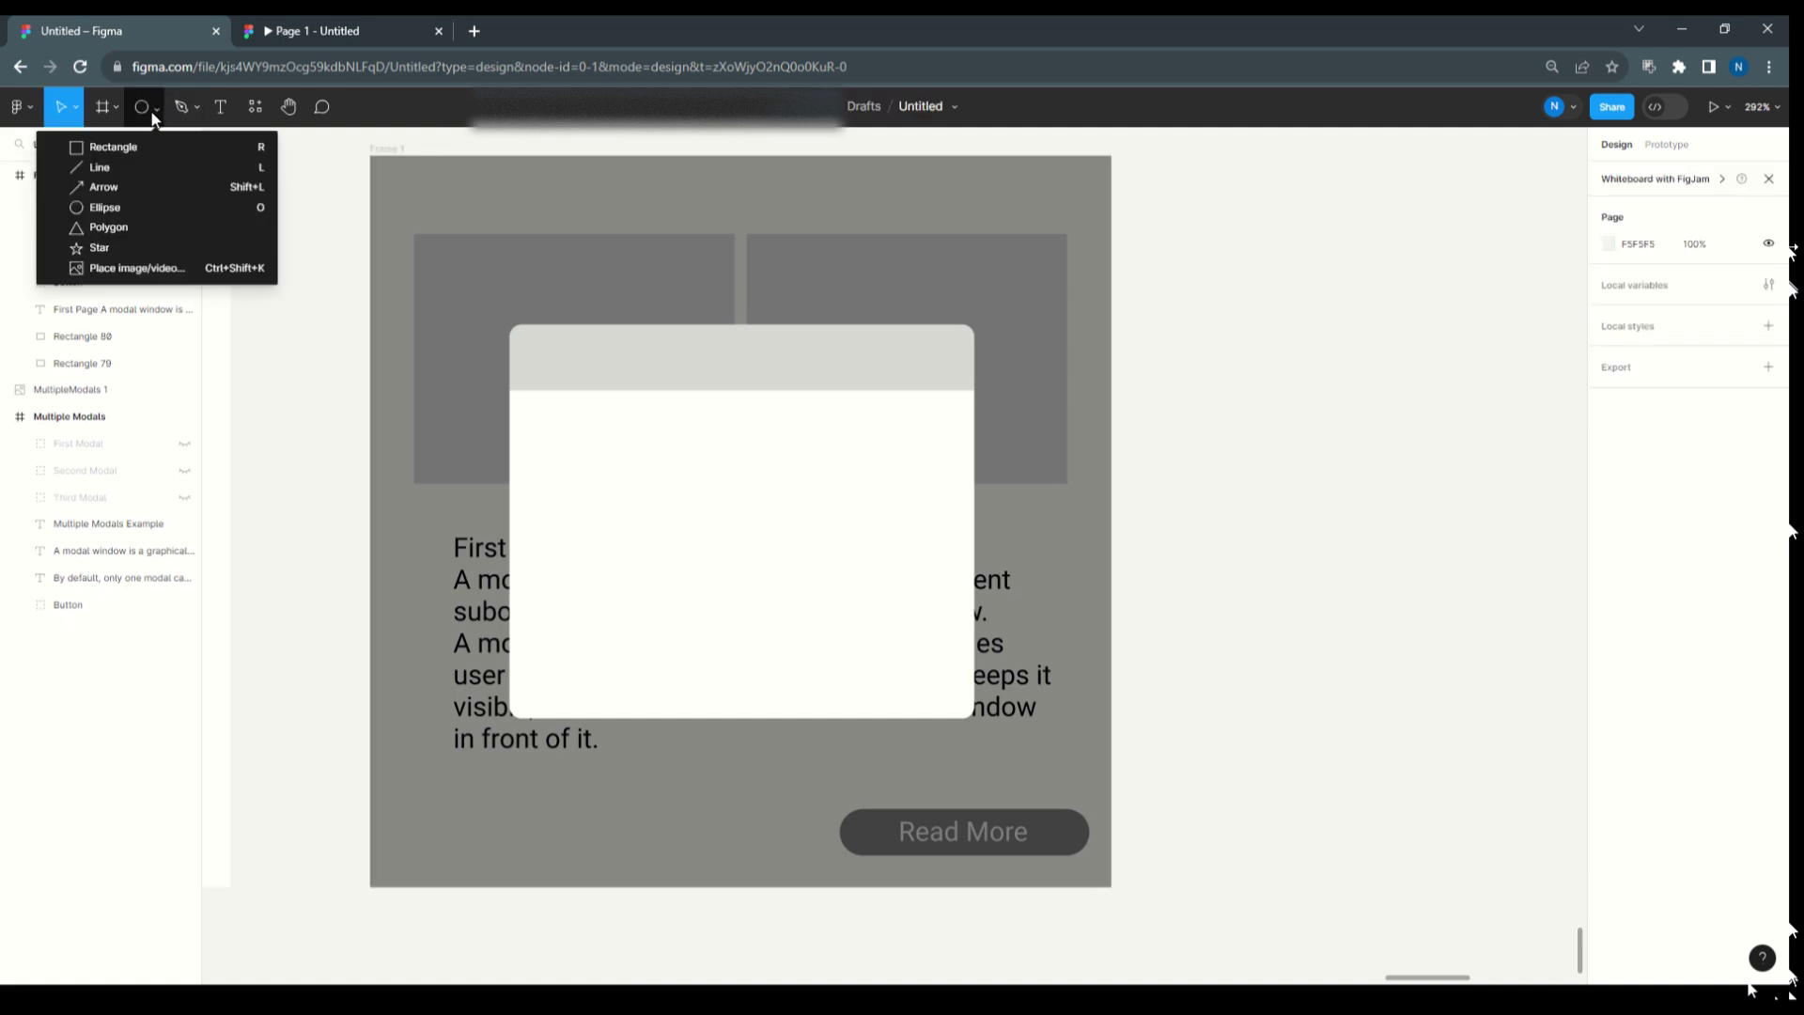
left_click(145, 207)
left_click_drag(1144, 306, 1188, 350)
left_click(1287, 350)
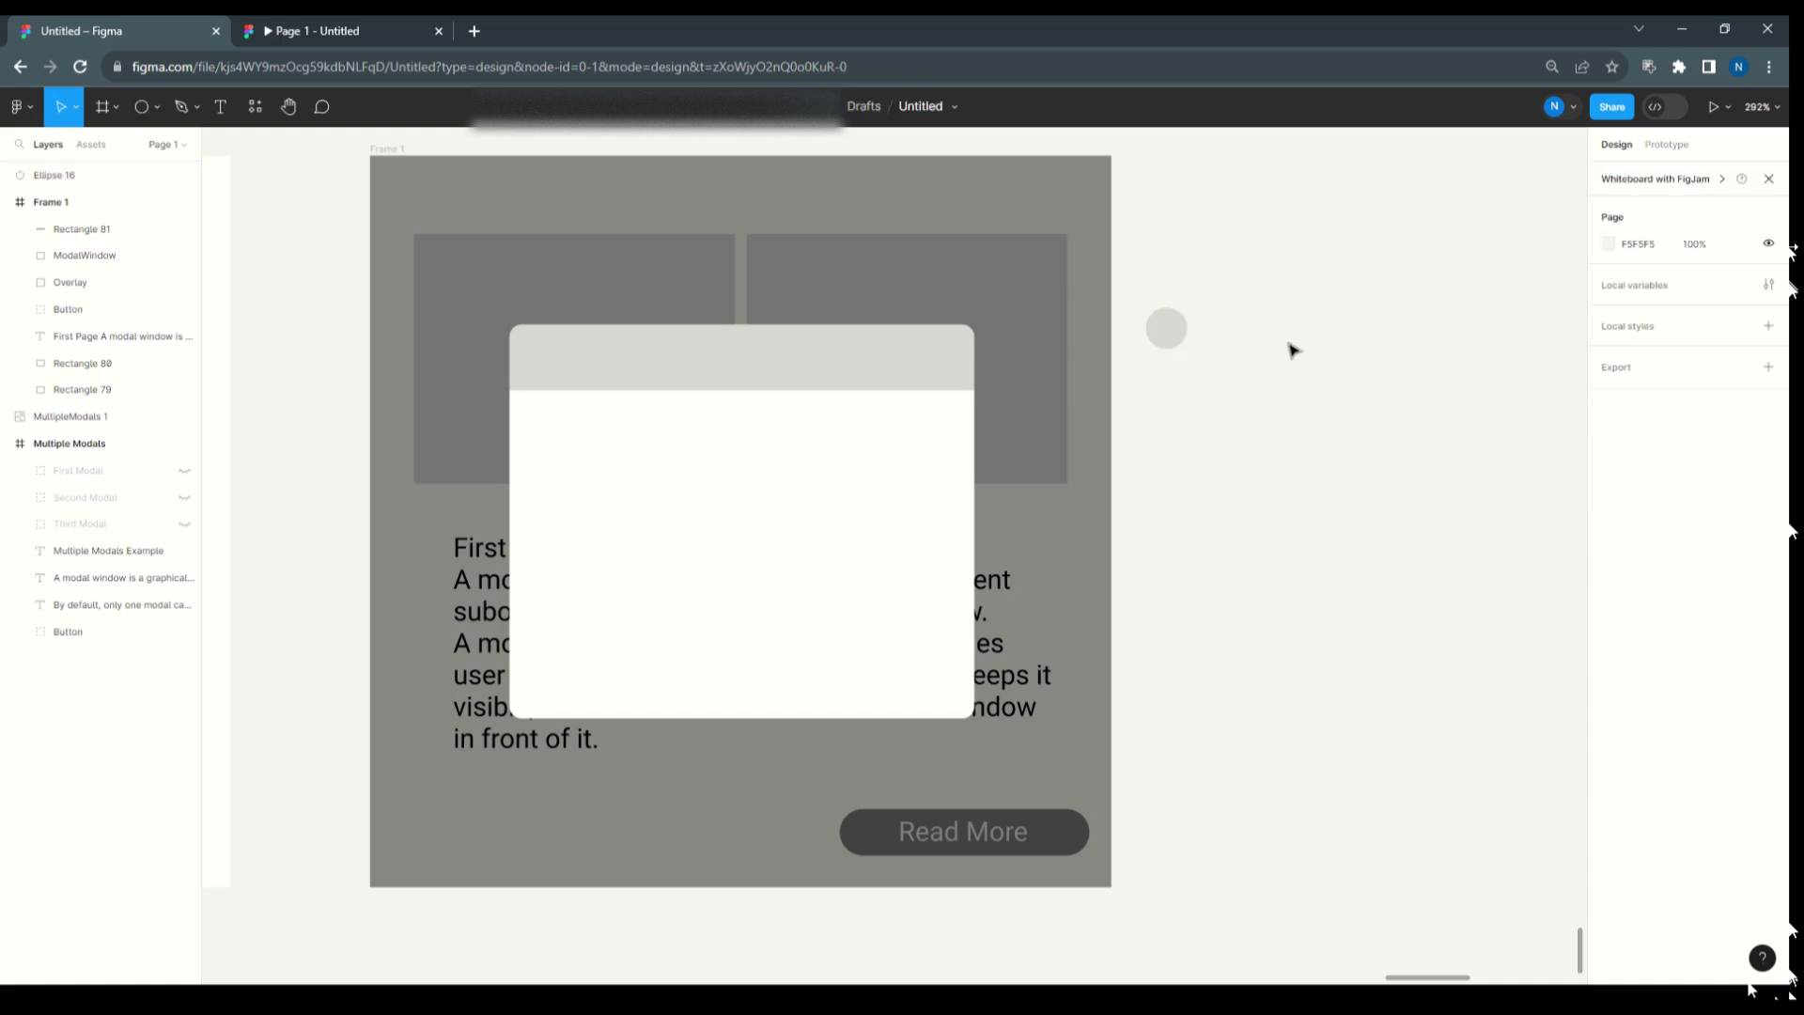
left_click(1177, 337)
left_click(1608, 405)
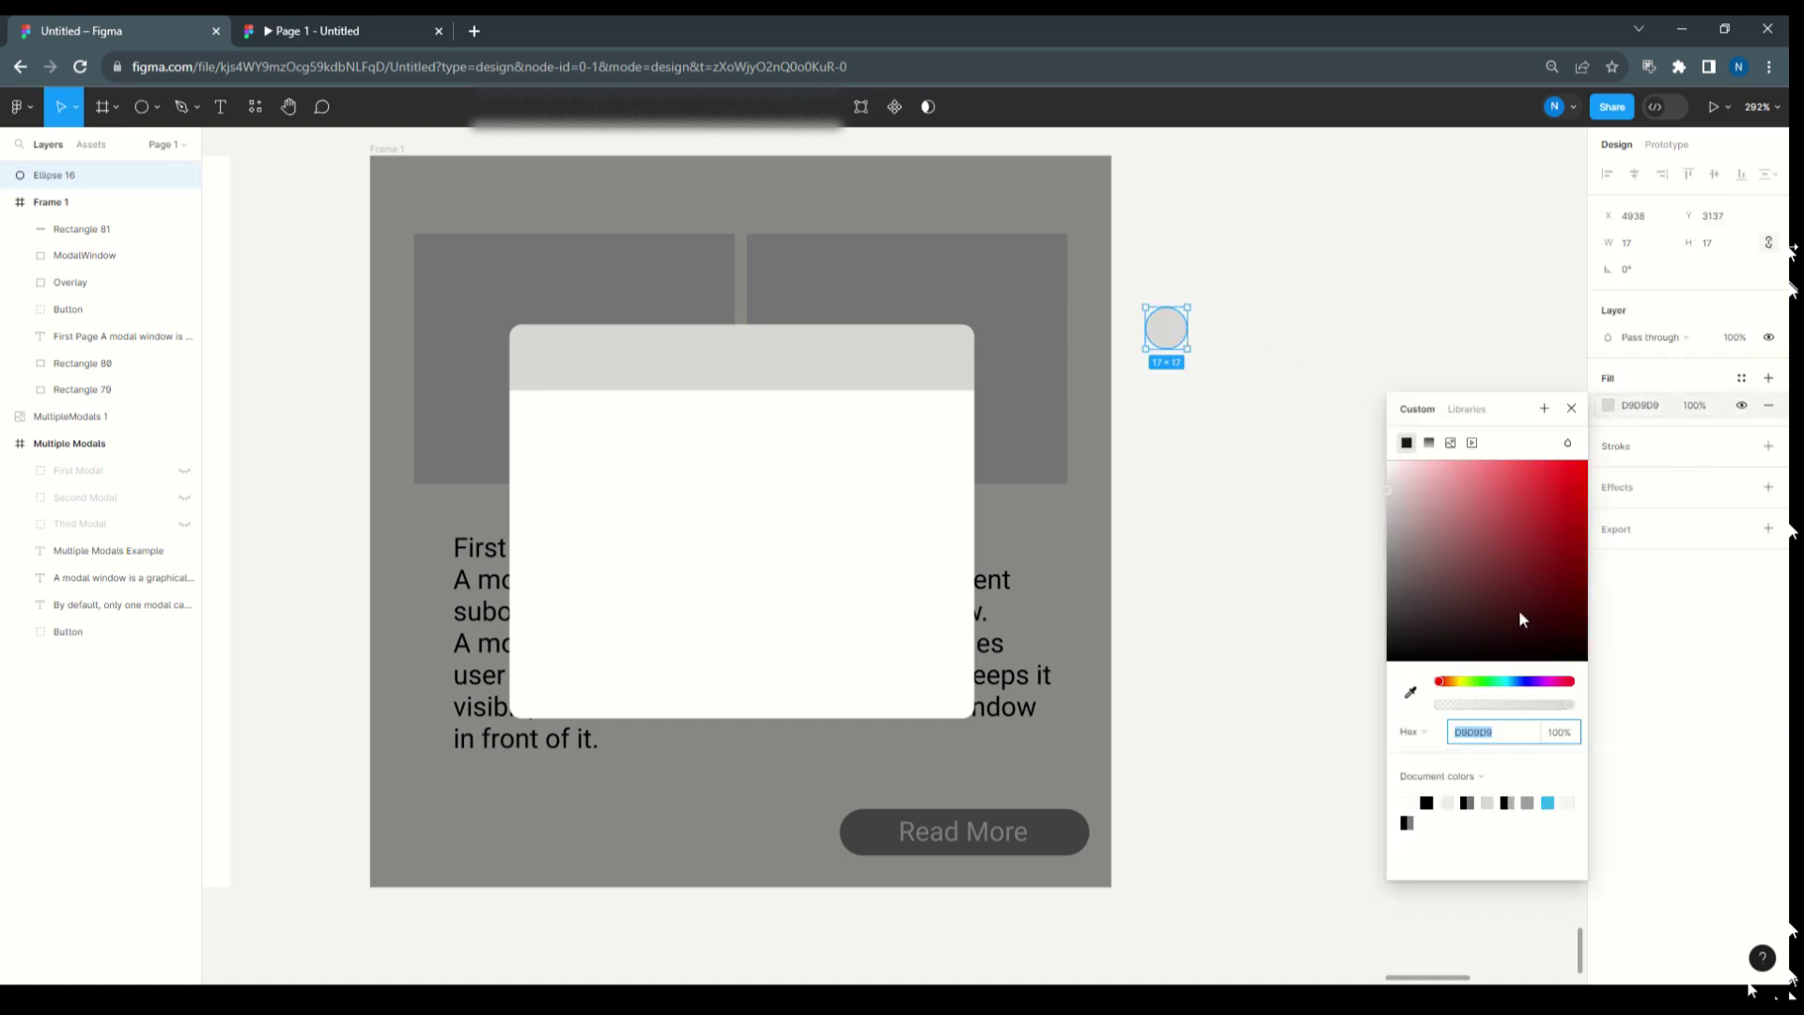
left_click(1426, 802)
left_click(1263, 375)
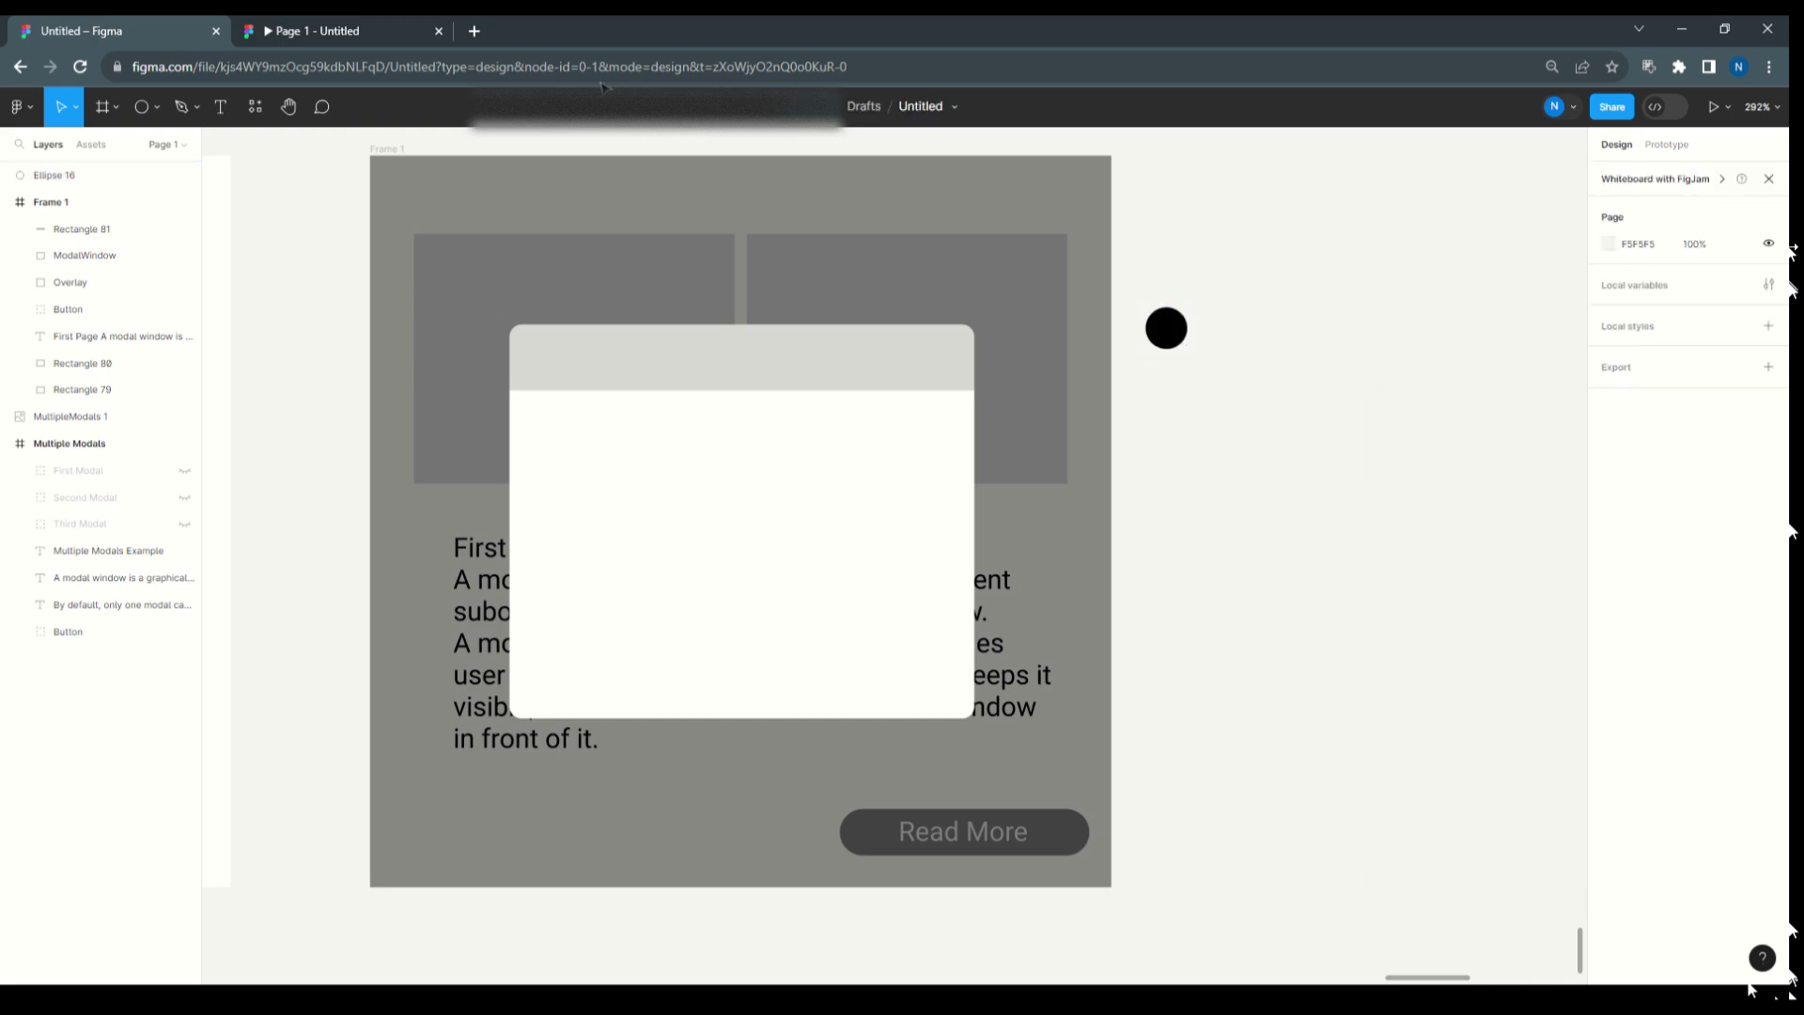
- Add a white (FFFFFF) 'x' text centred on the black circle
left_click(219, 106)
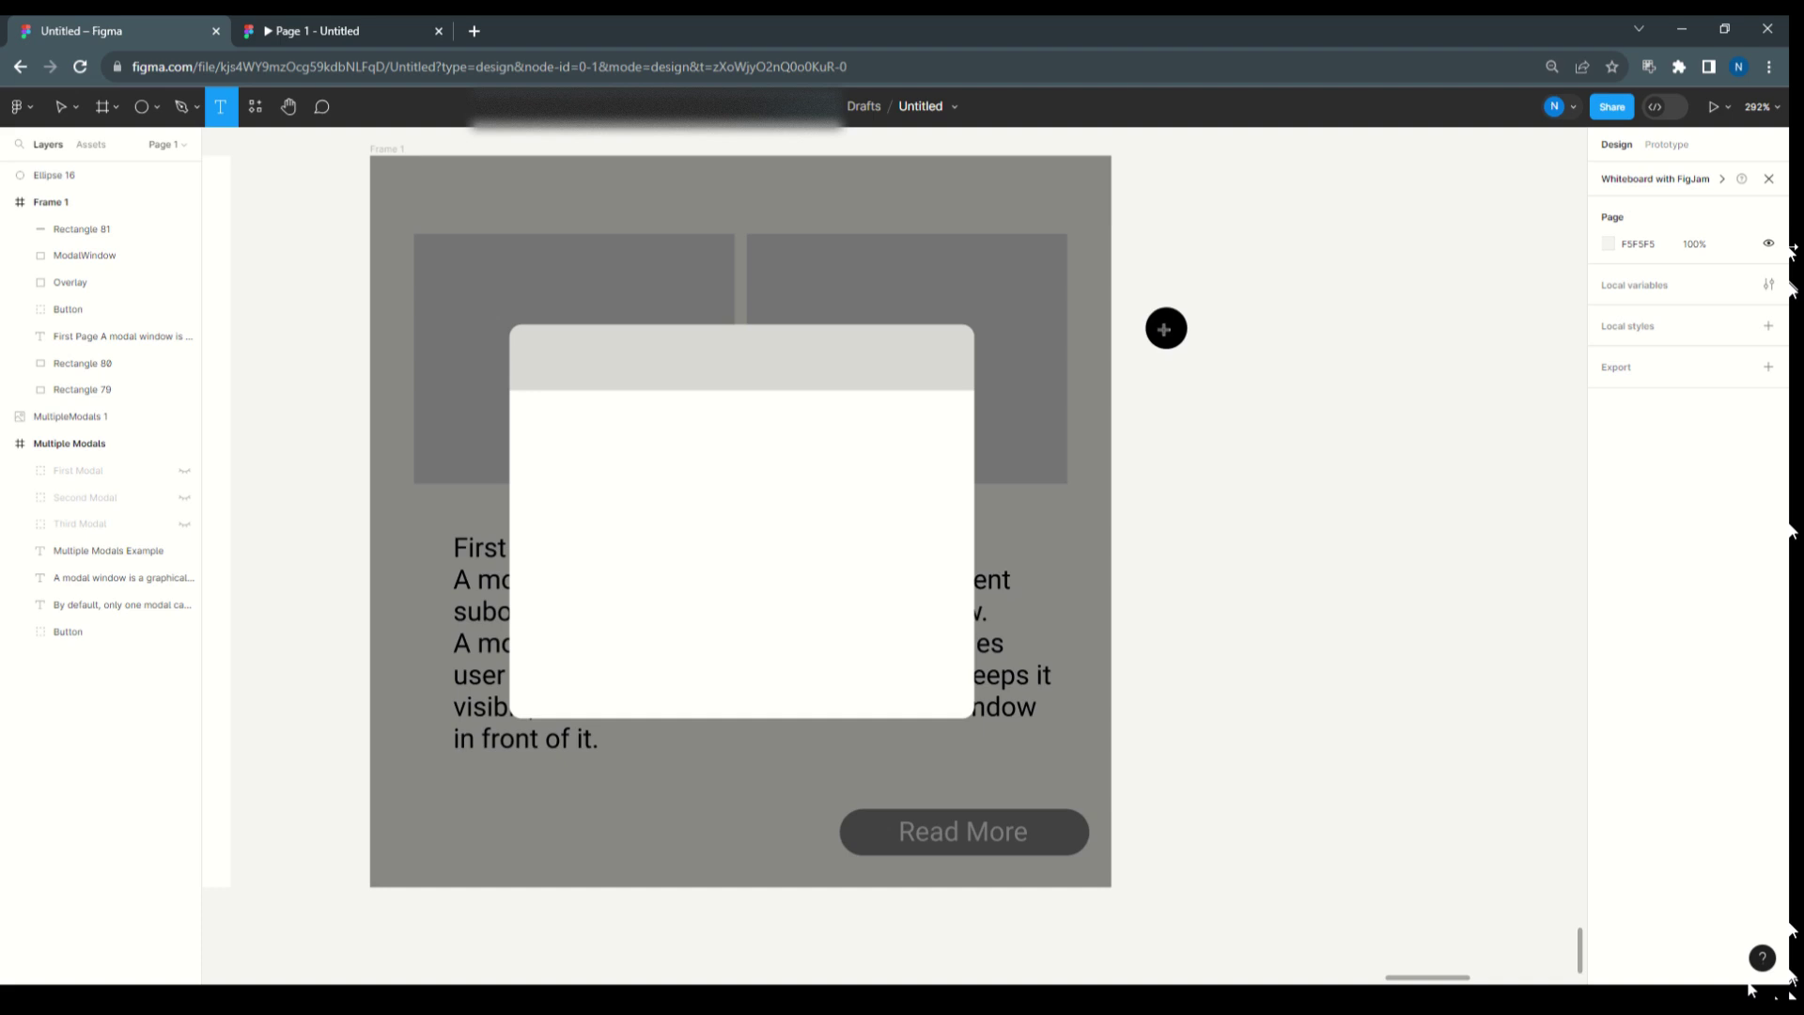
left_click(1163, 347)
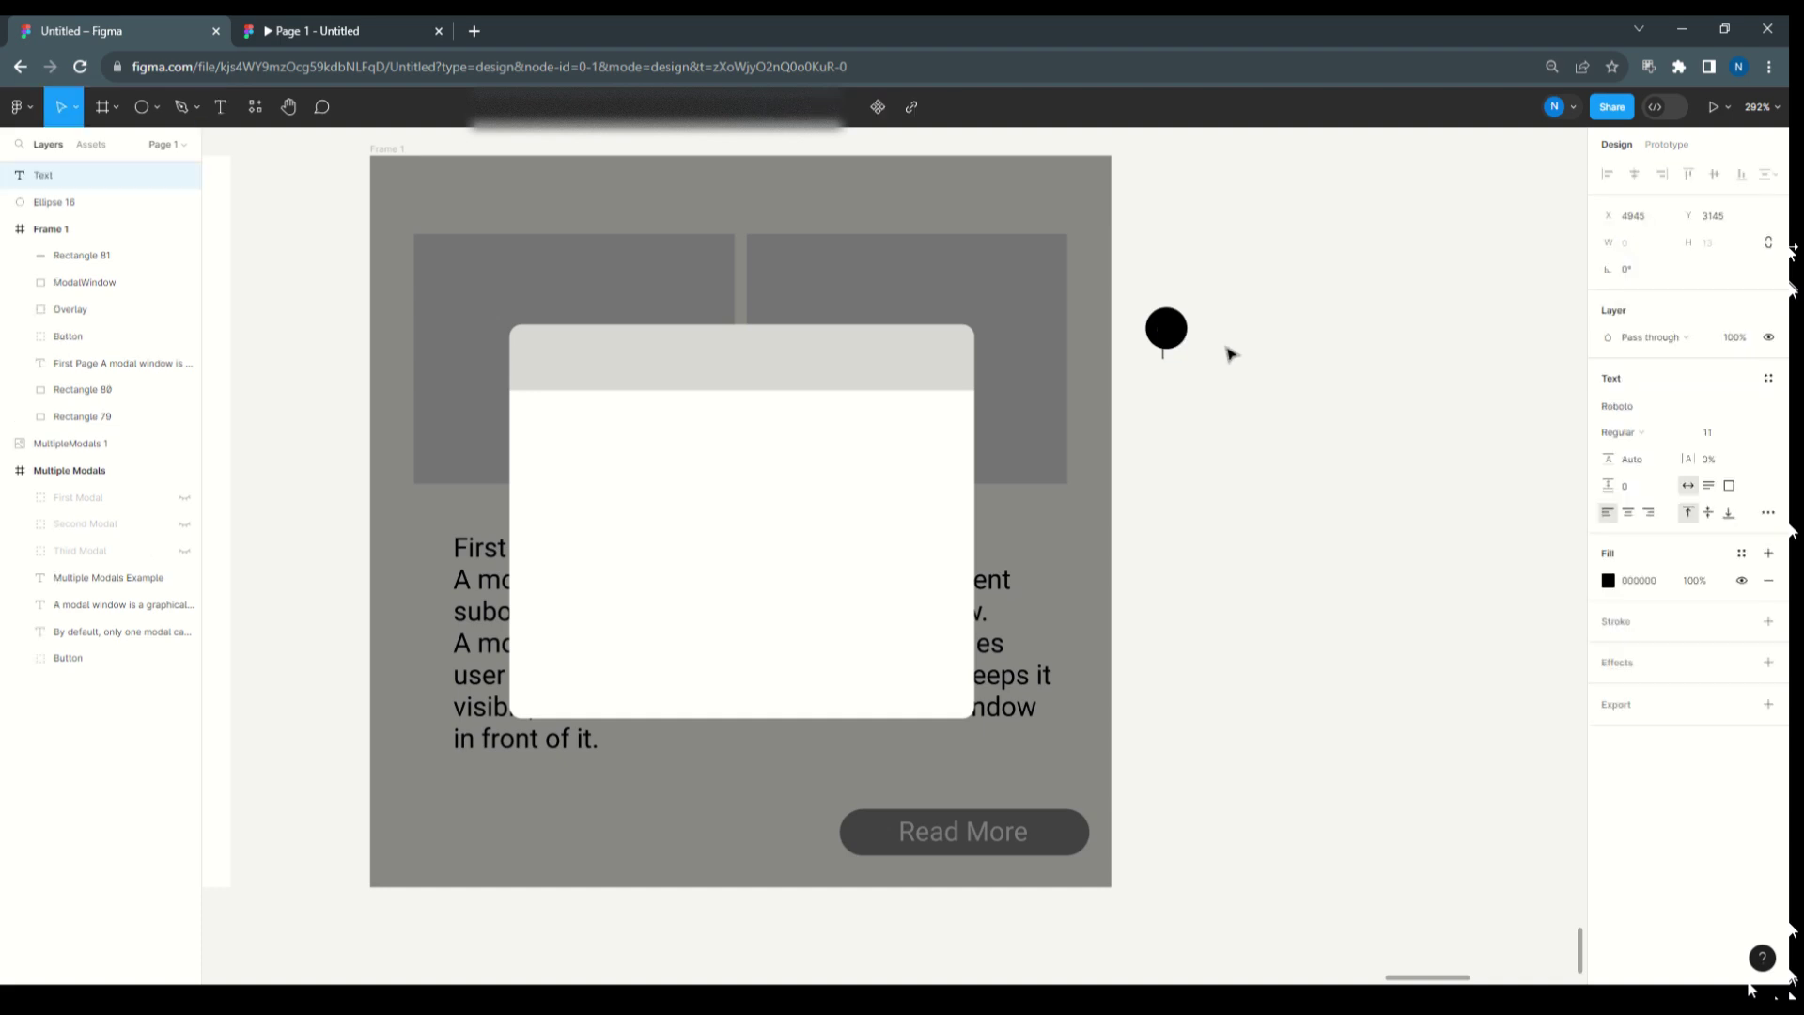
type("x")
left_click(1608, 580)
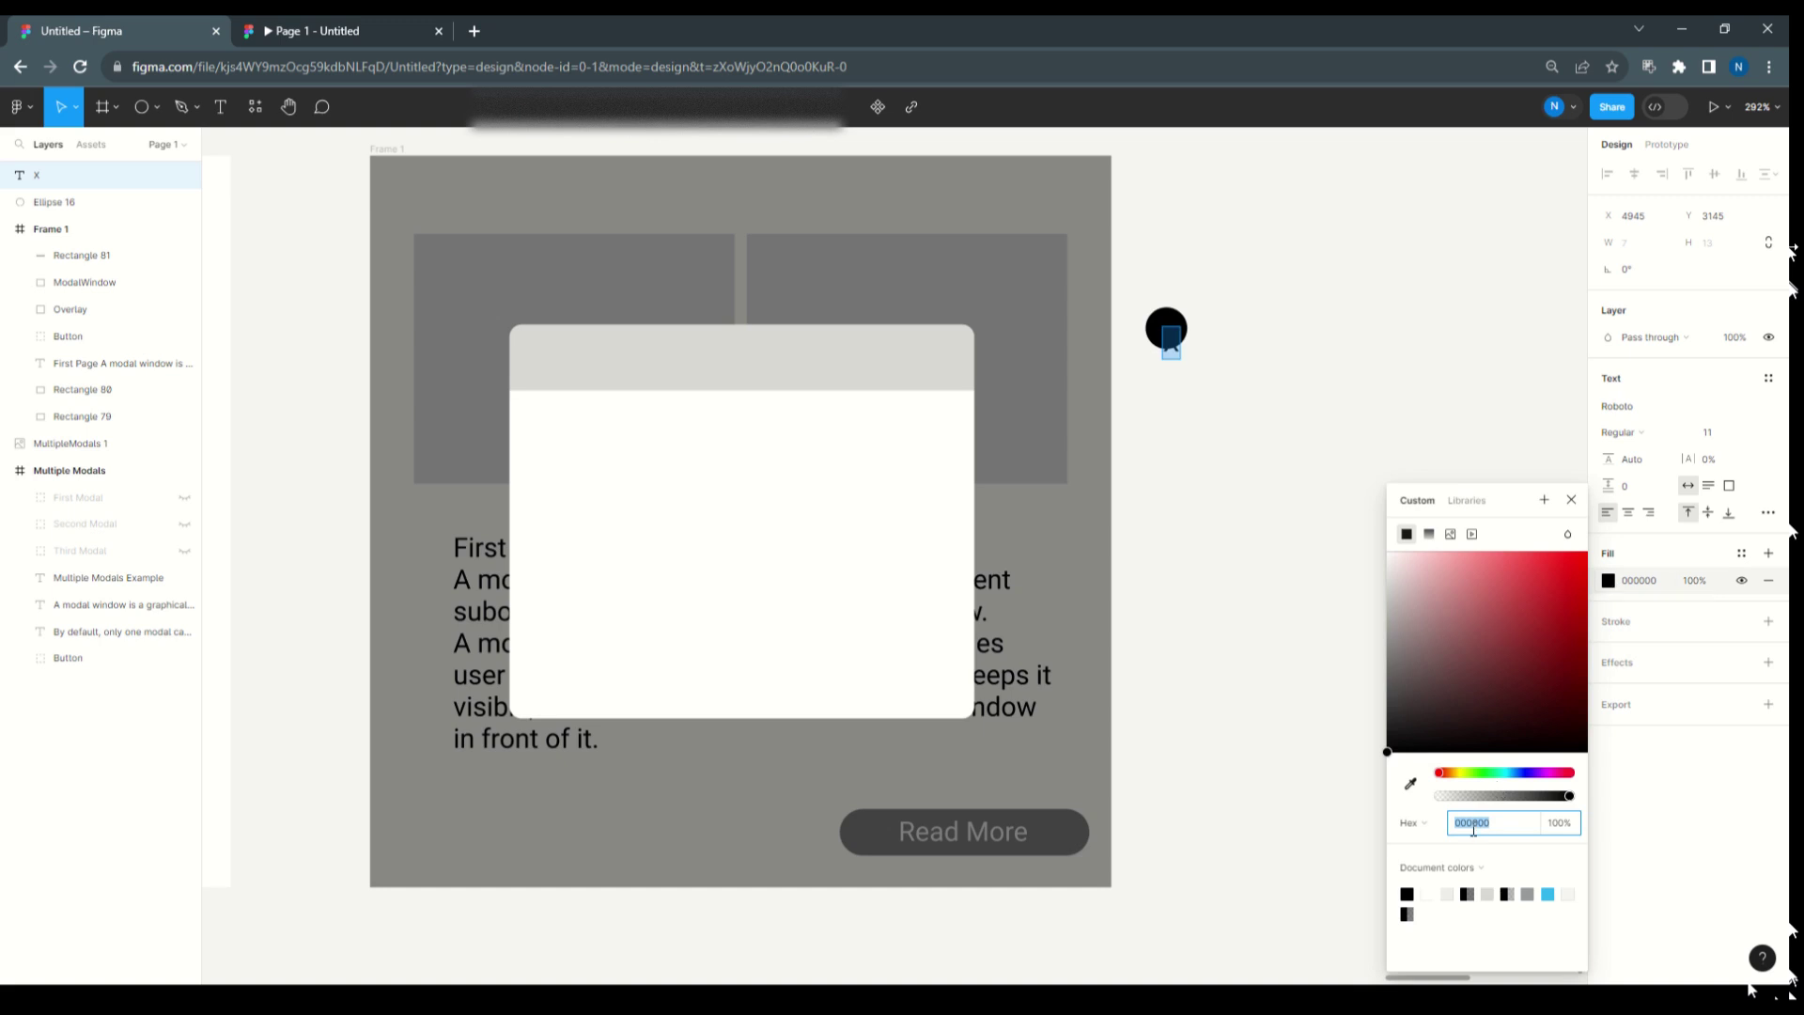
type("ffffff")
key("Return")
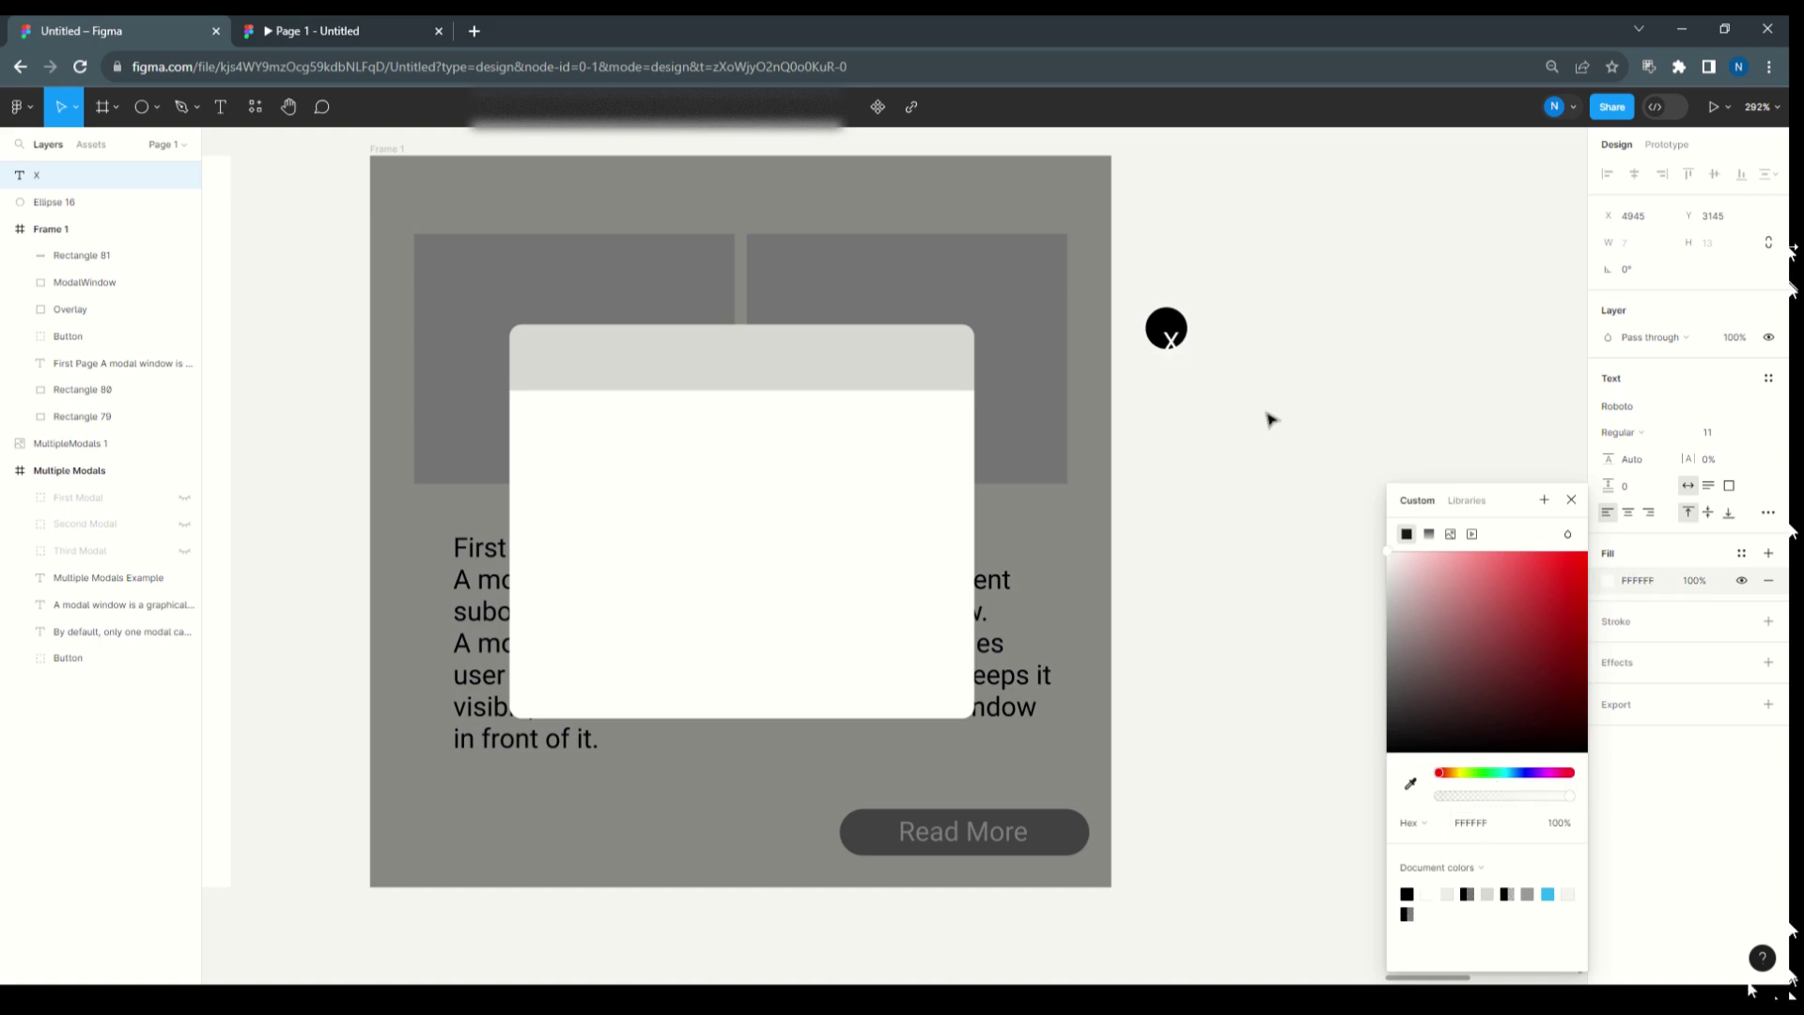
left_click_drag(1175, 343, 1172, 333)
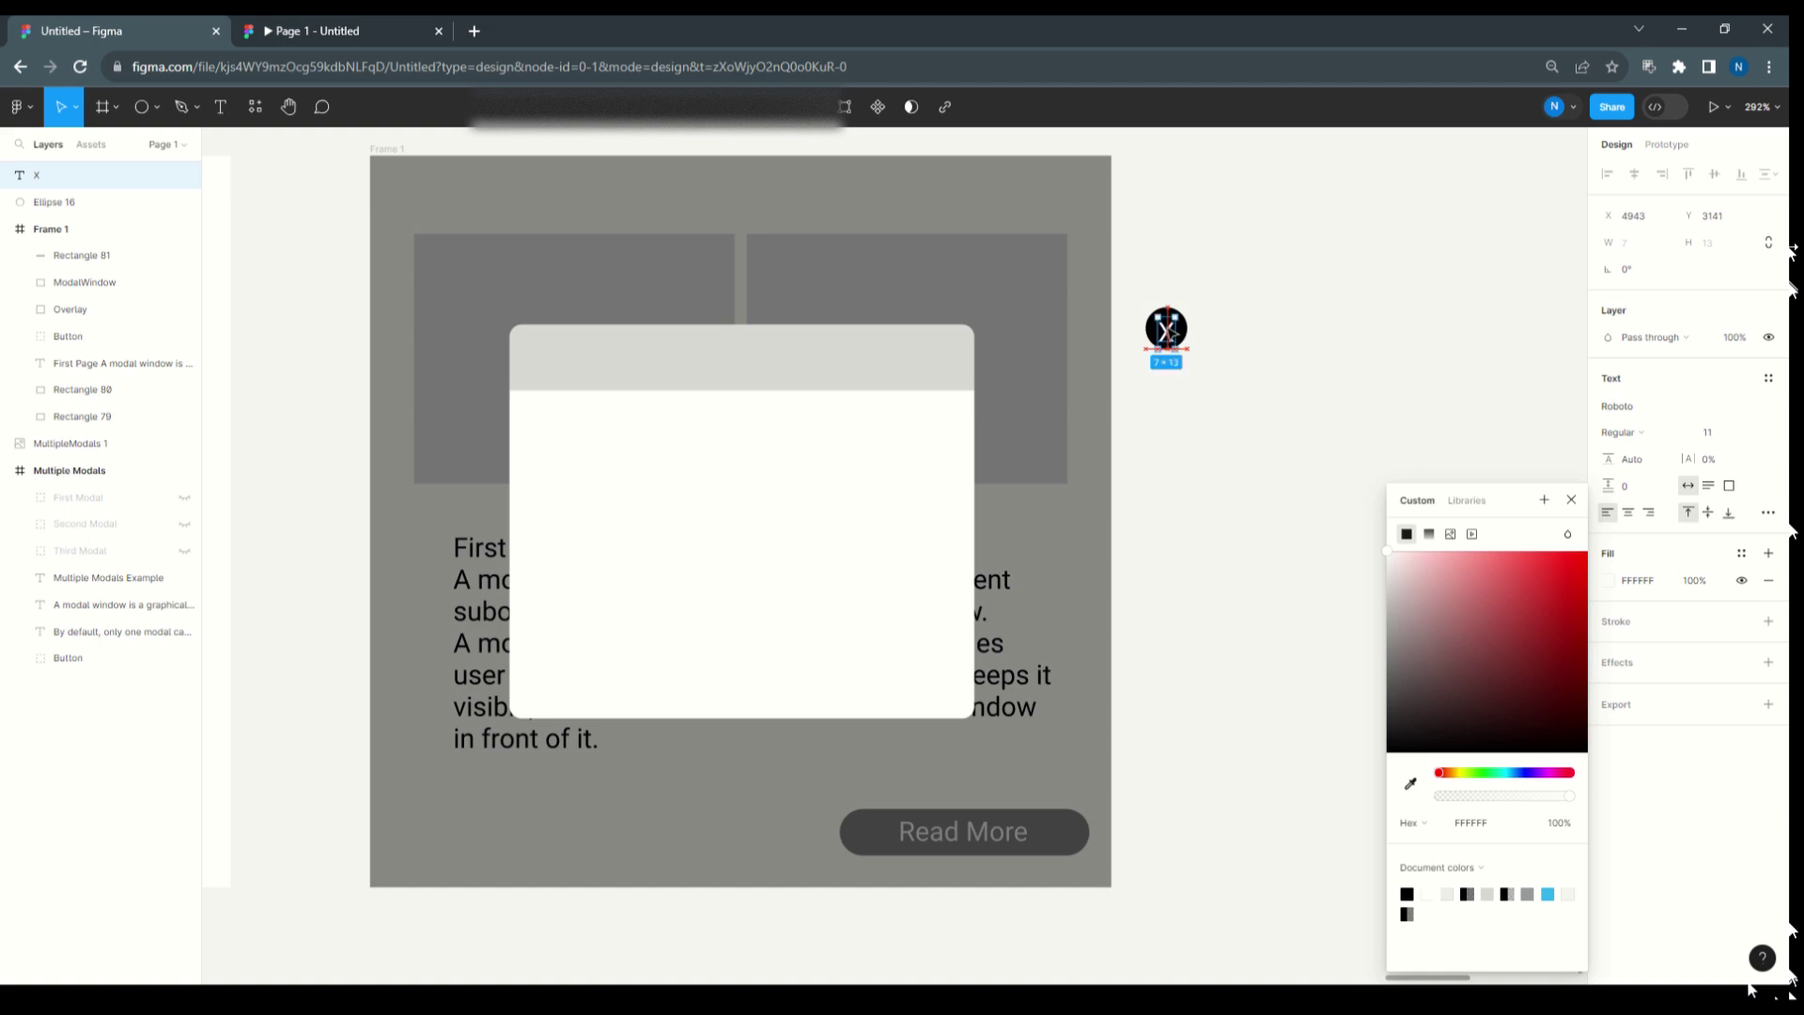
- Group the X and its black circle as Group 1 and place it at the modal header's top-right corner
left_click(1214, 346)
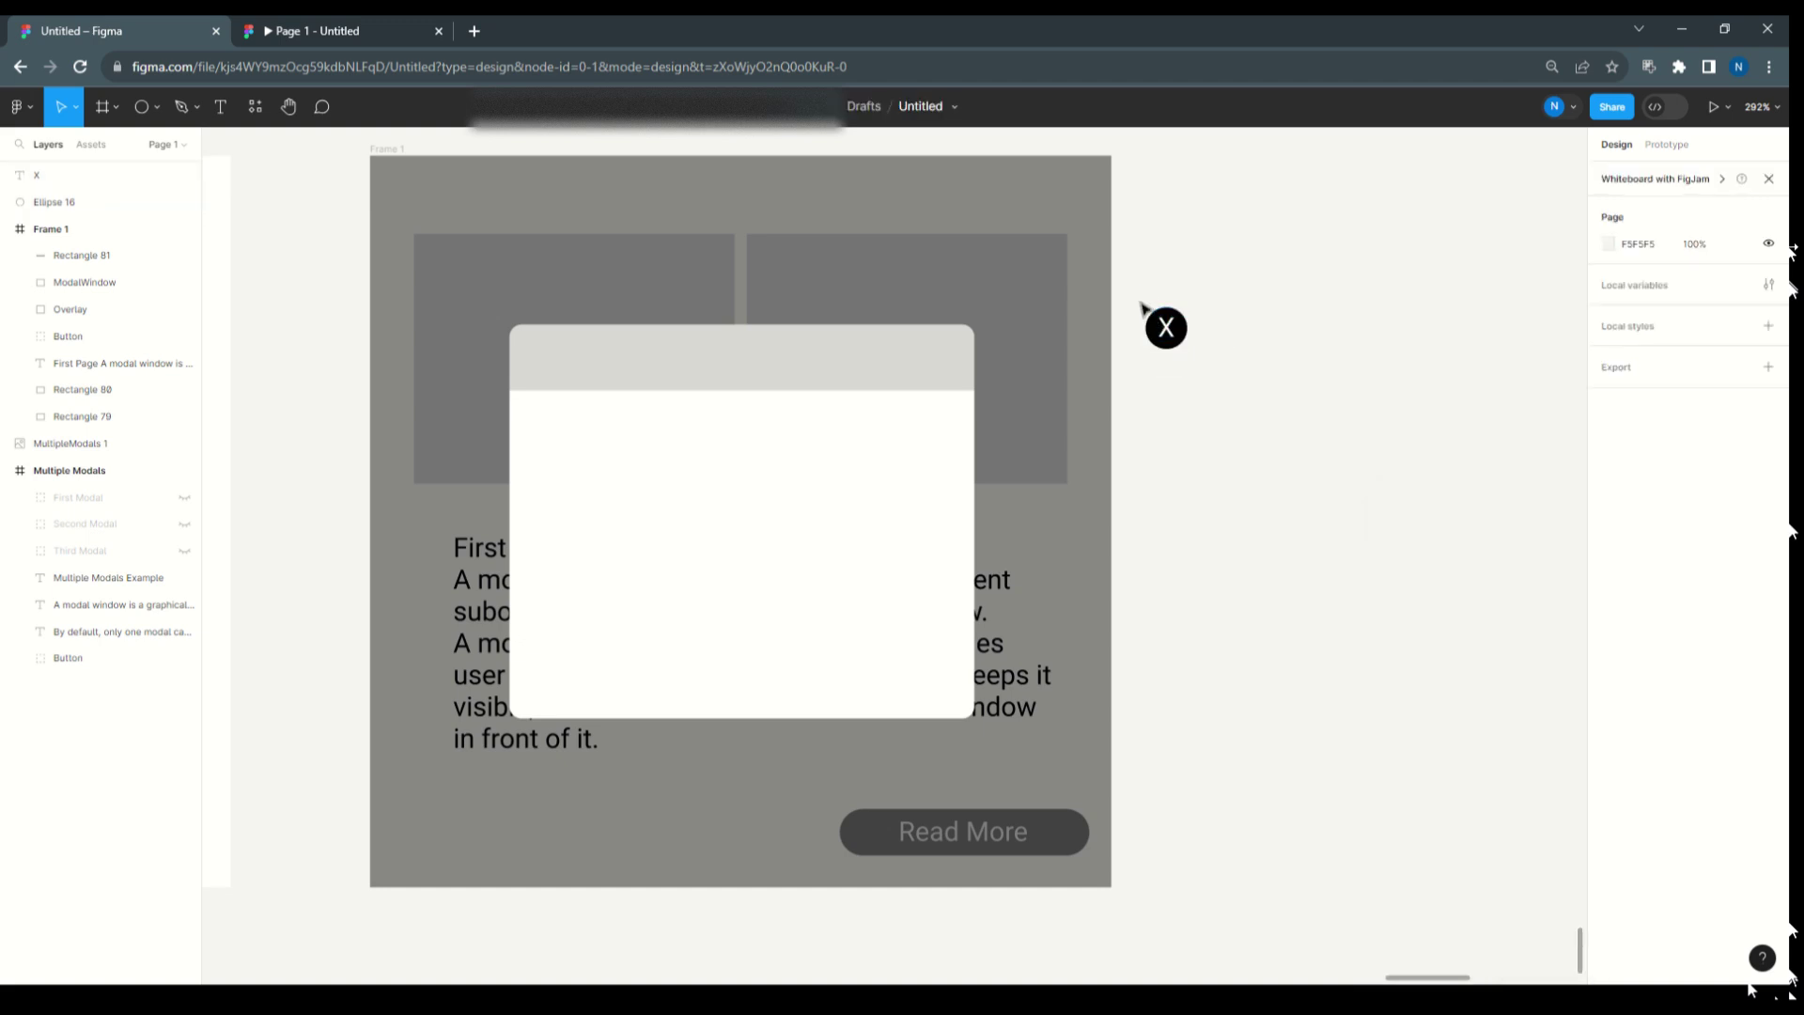
left_click_drag(1139, 291, 1260, 406)
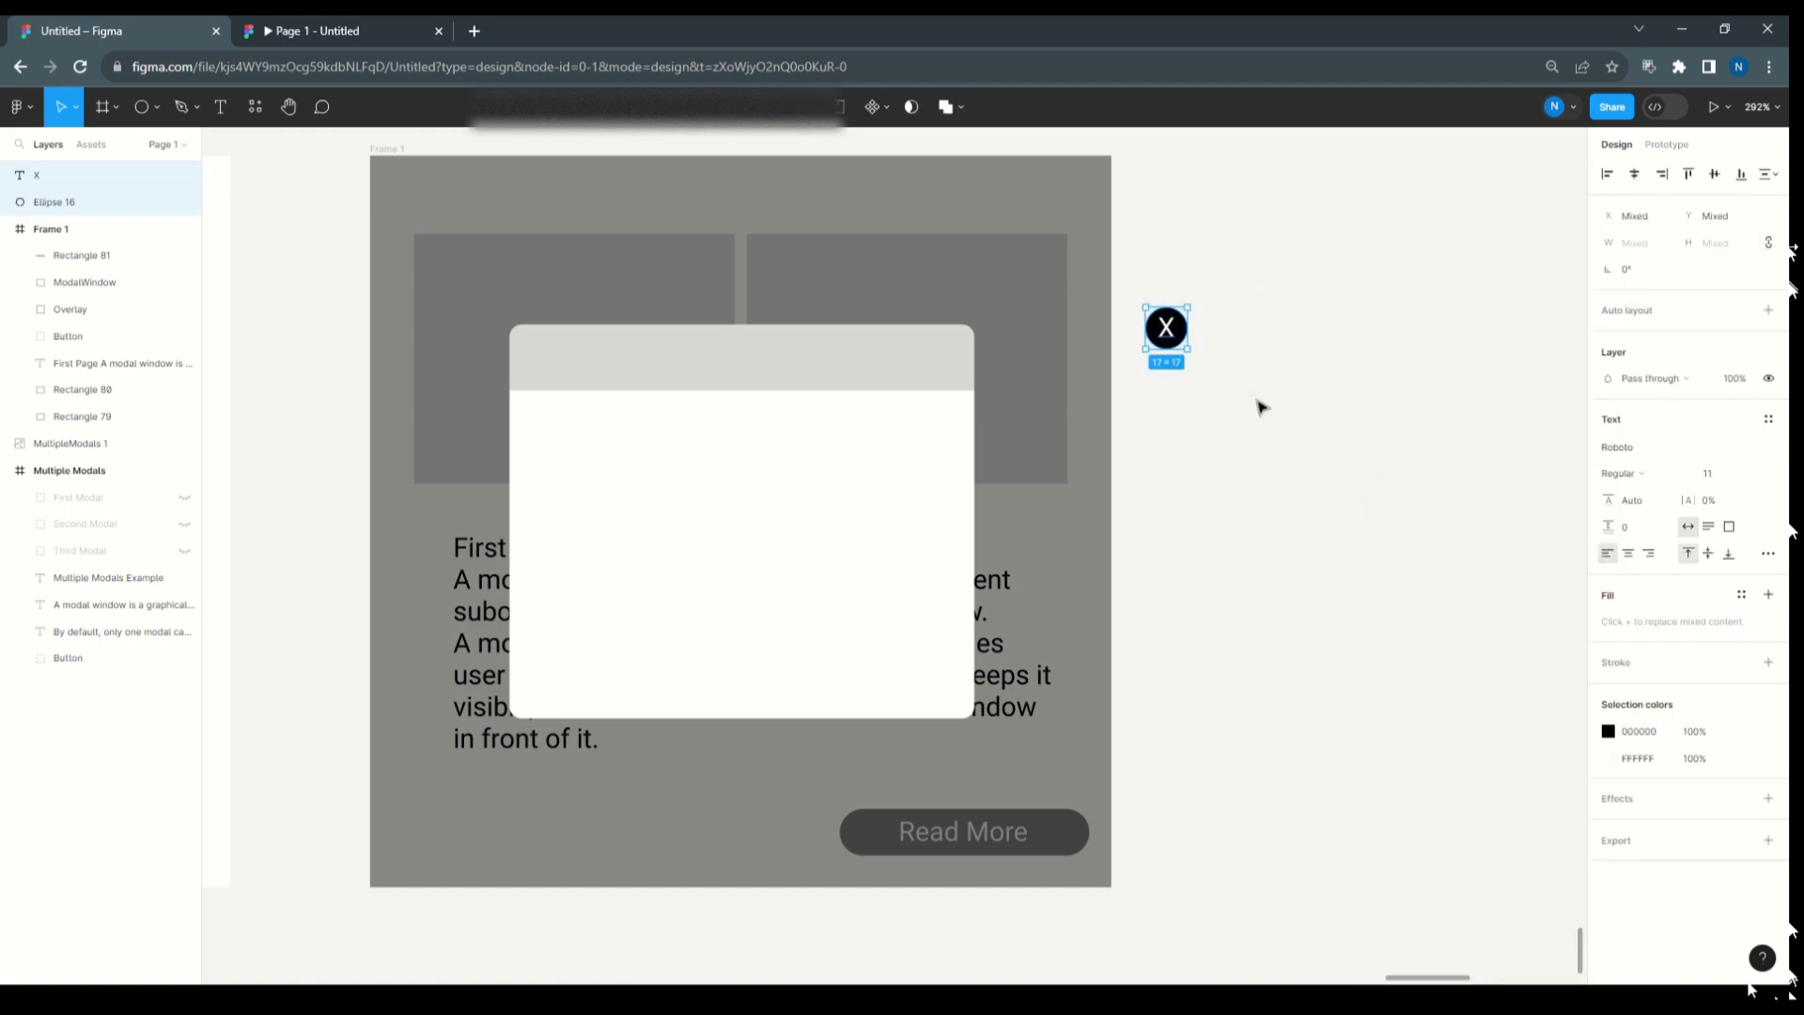
key("ctrl+g")
left_click_drag(1169, 331, 942, 364)
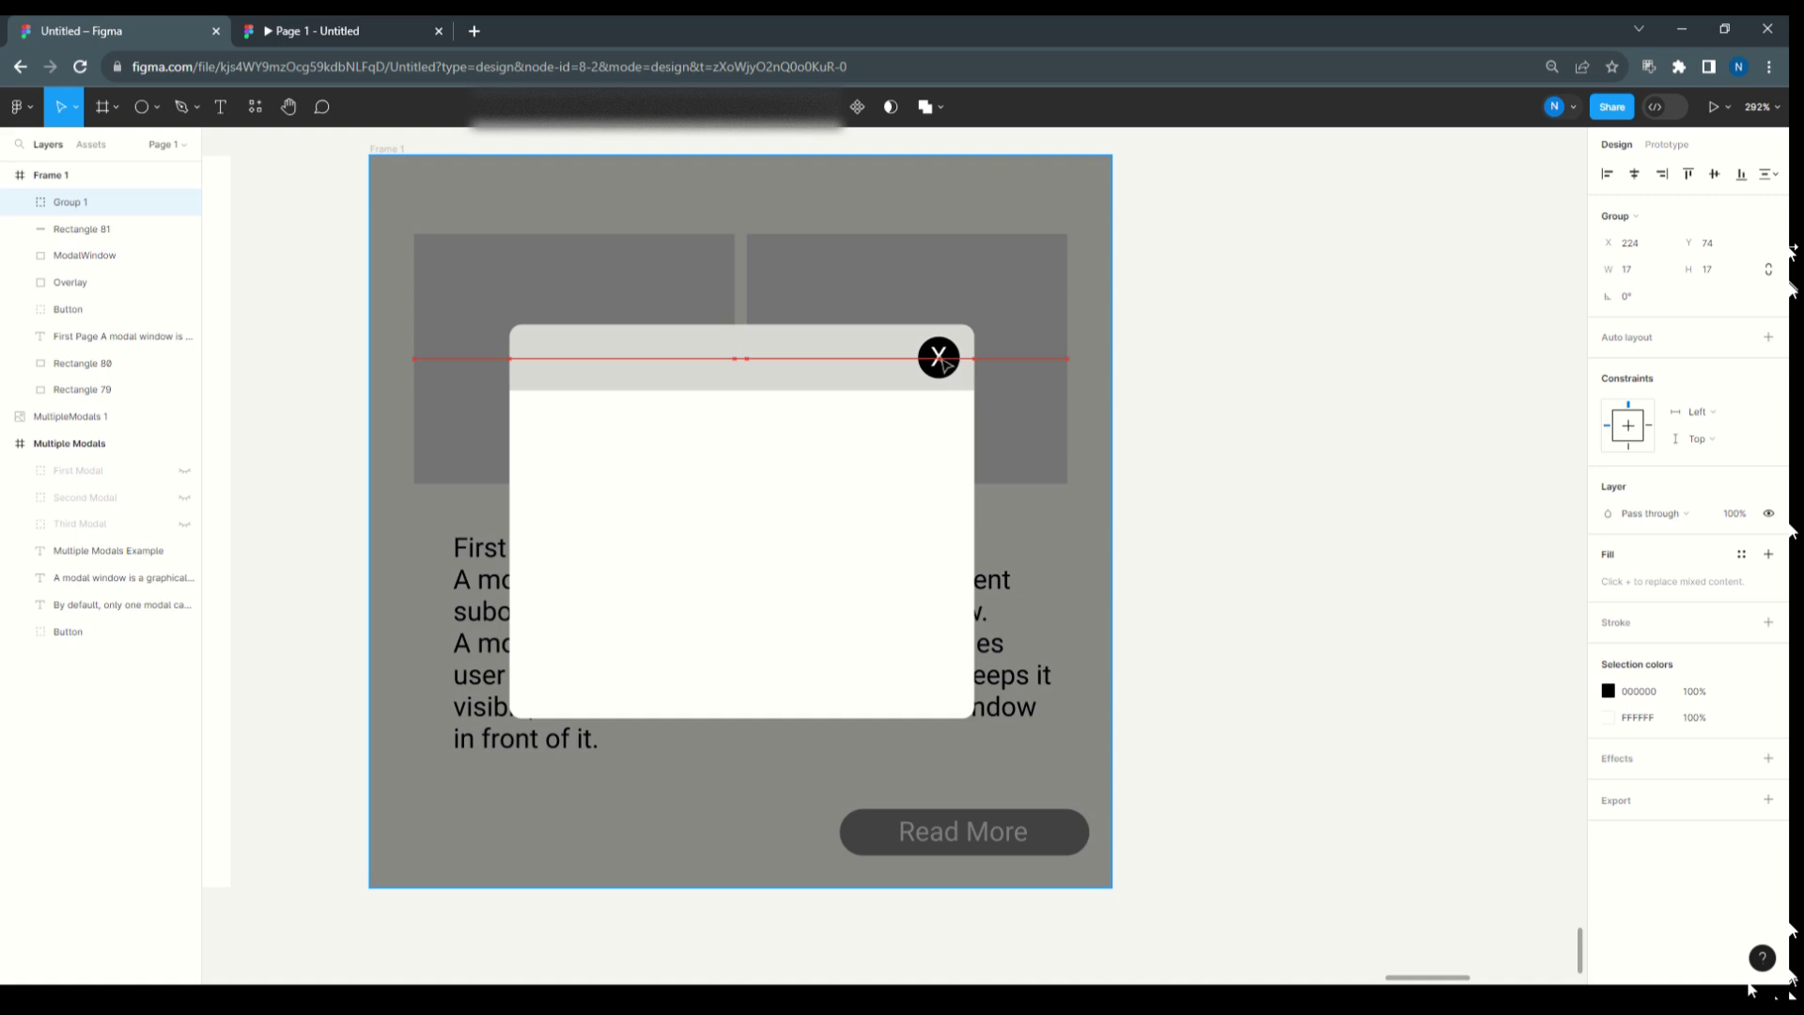
left_click(1378, 388)
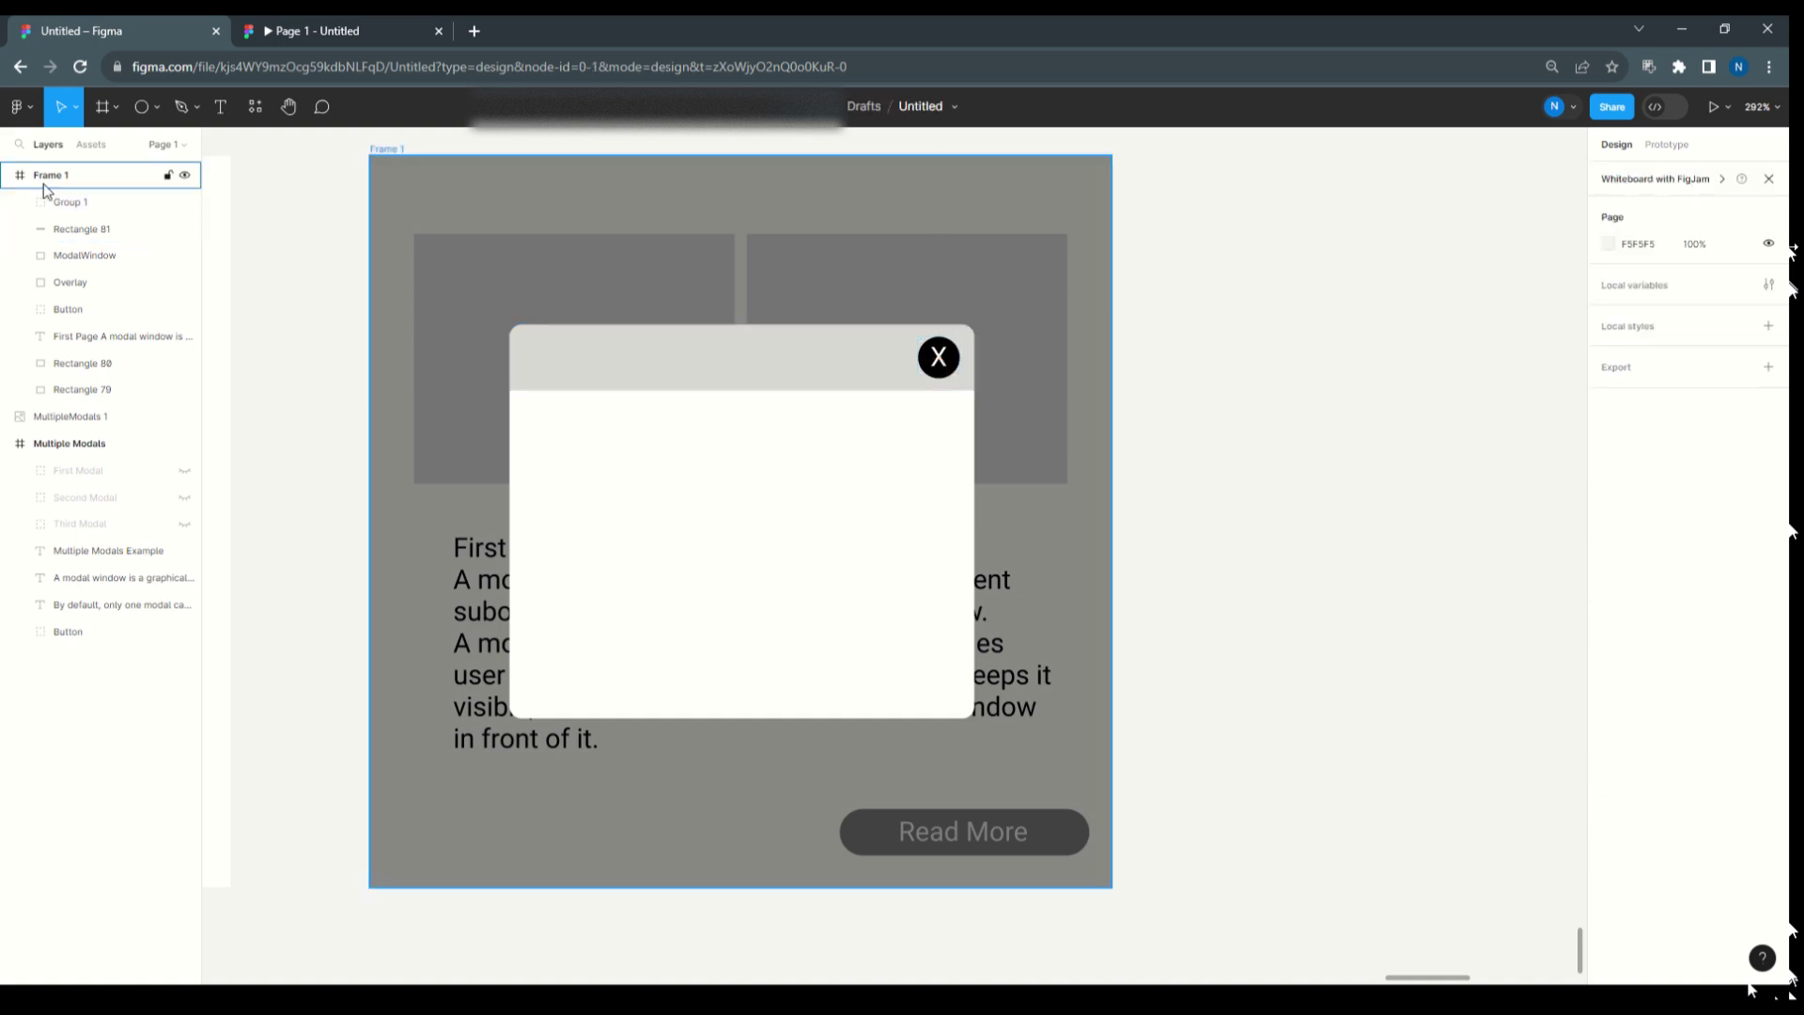
- Add a 'First Modal' title at the left of the modal header, aligned with the close icon
left_click(222, 108)
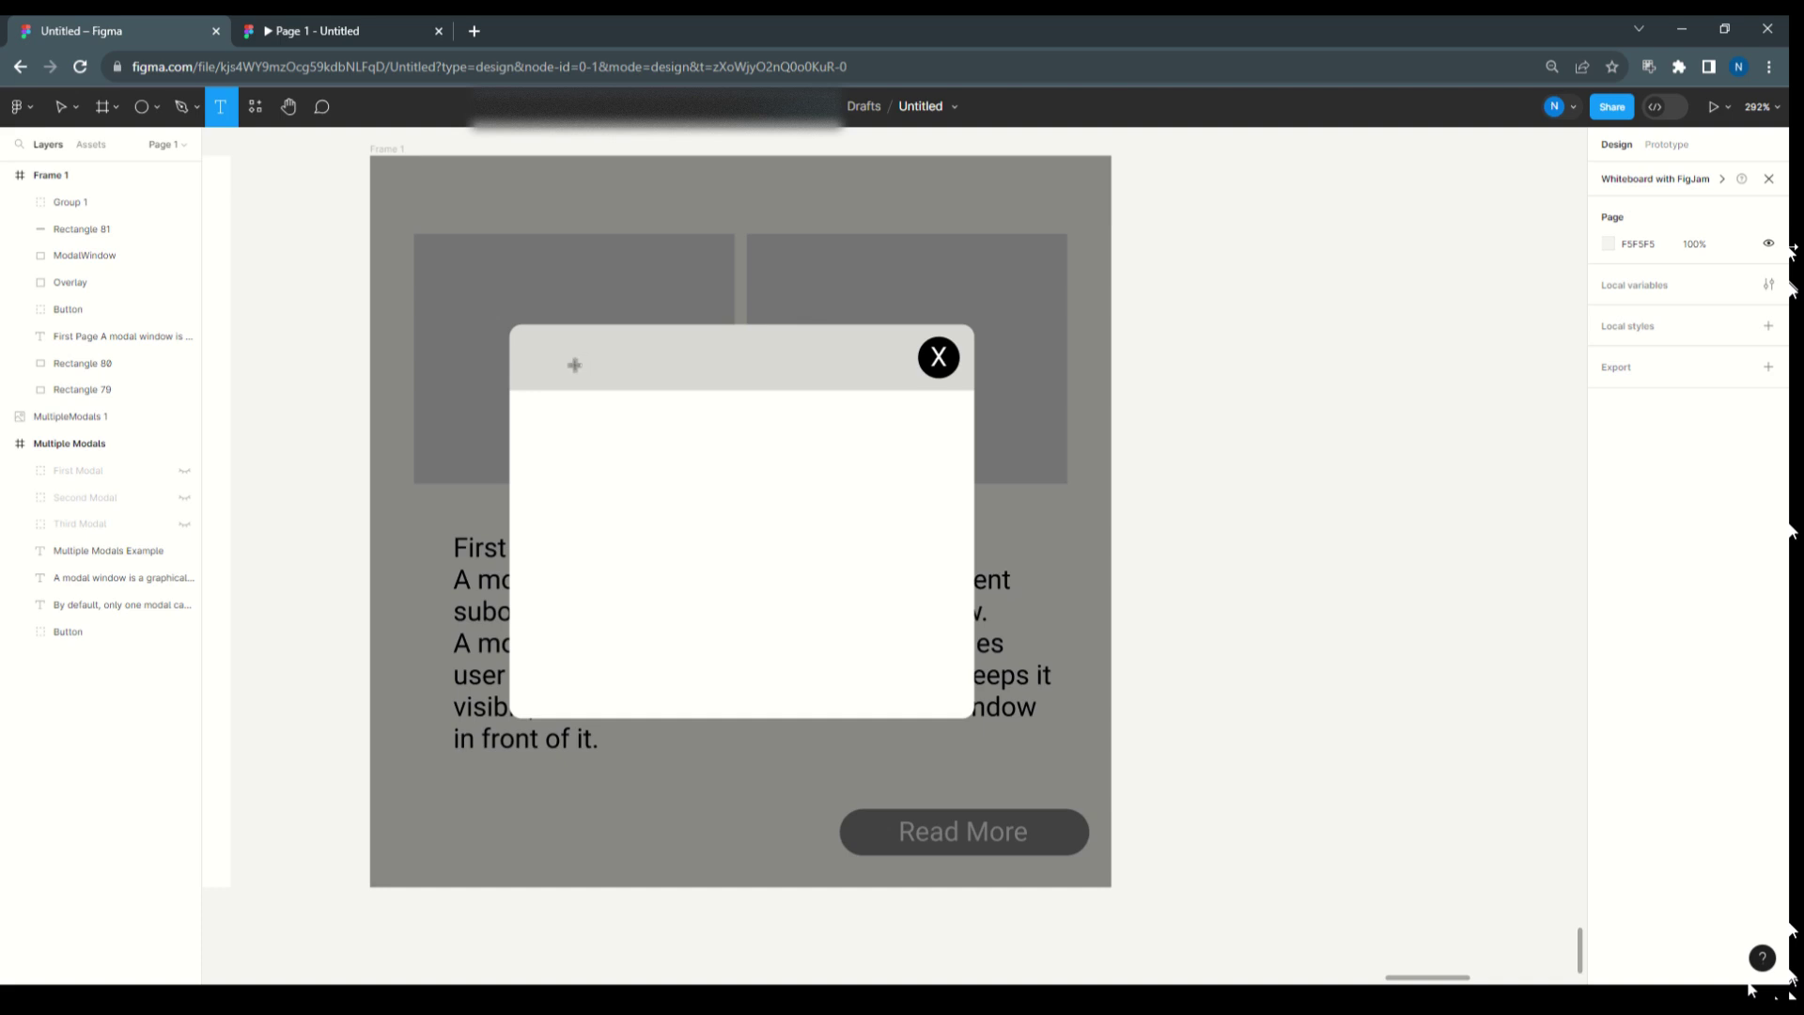
left_click(574, 365)
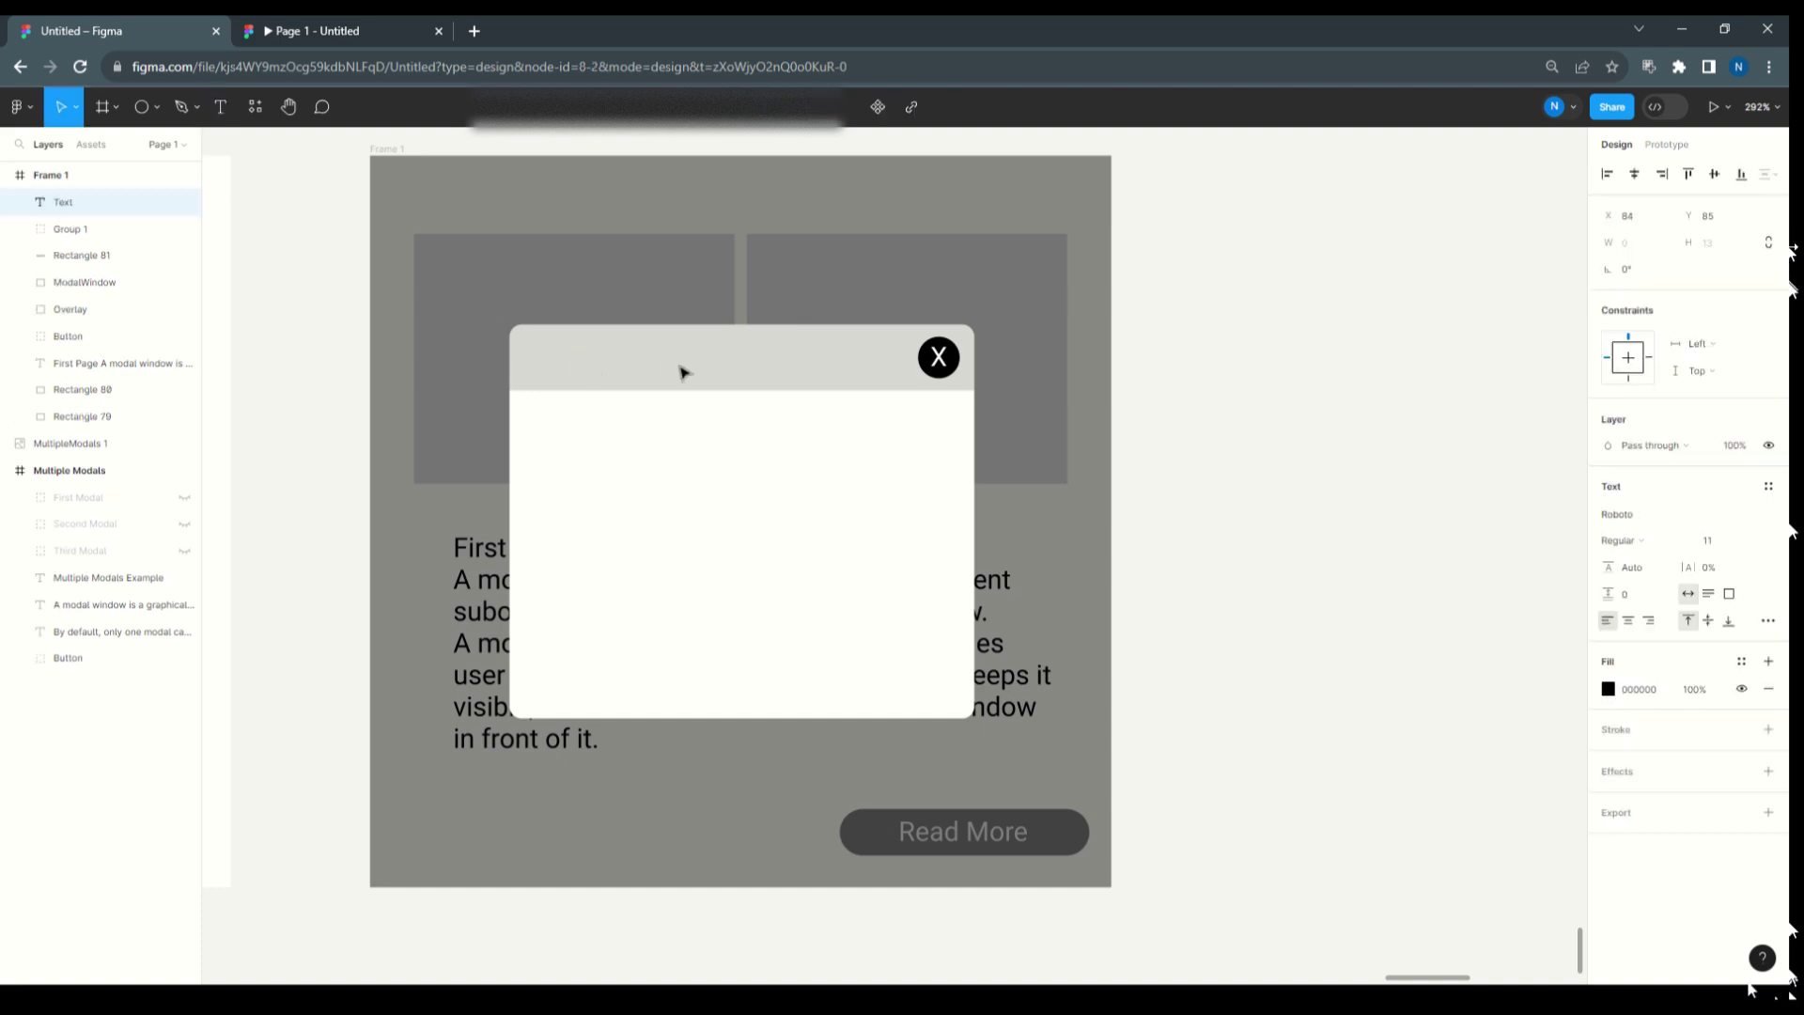
type("Modal")
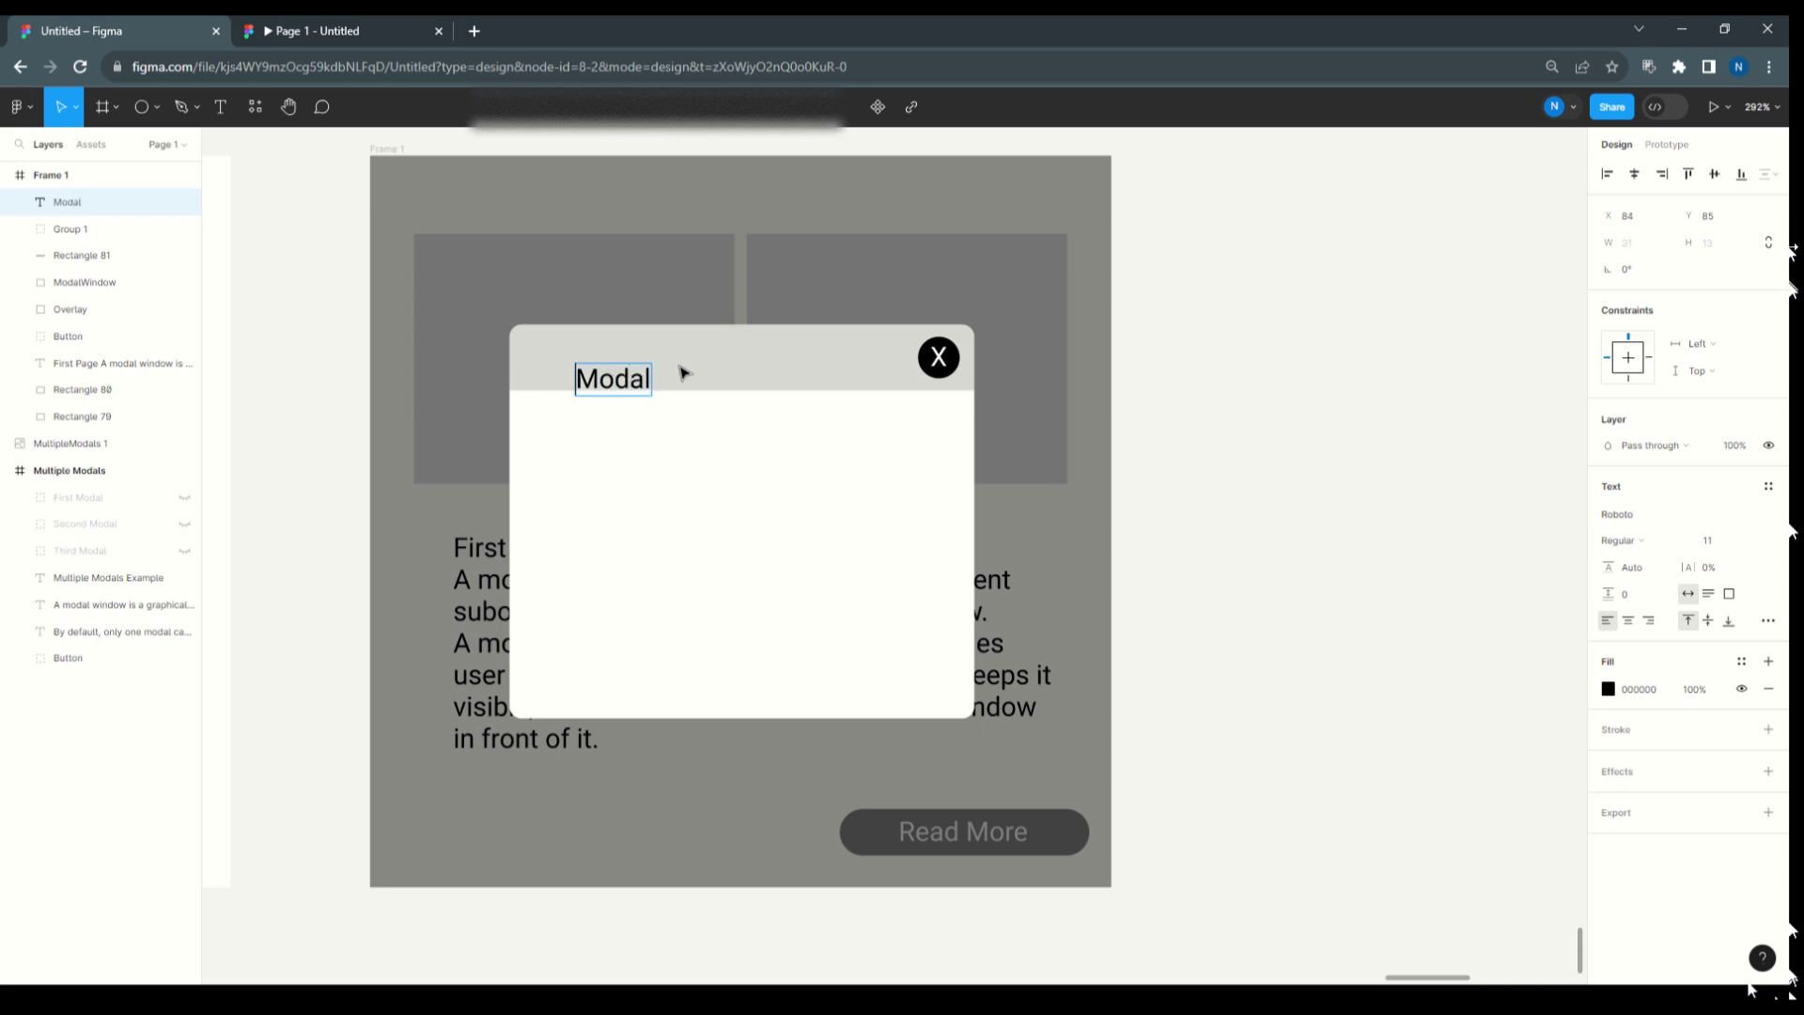
type("First")
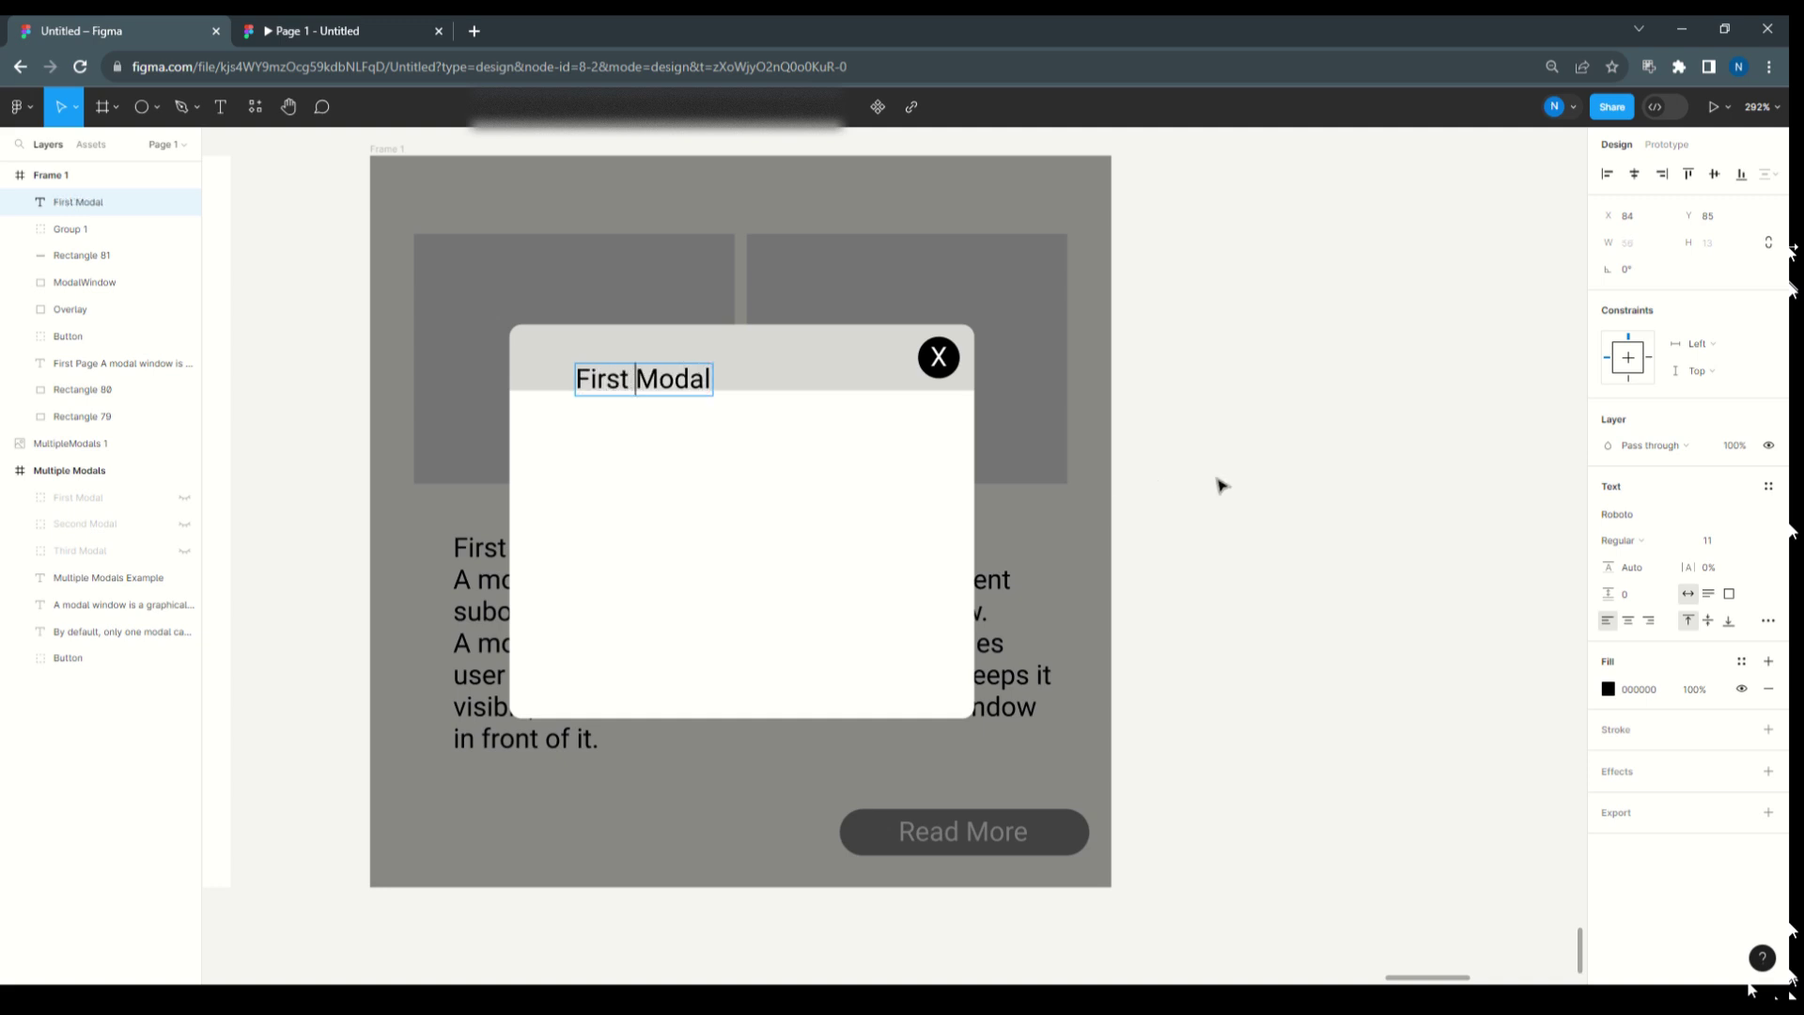
key("Escape")
left_click_drag(662, 381, 638, 364)
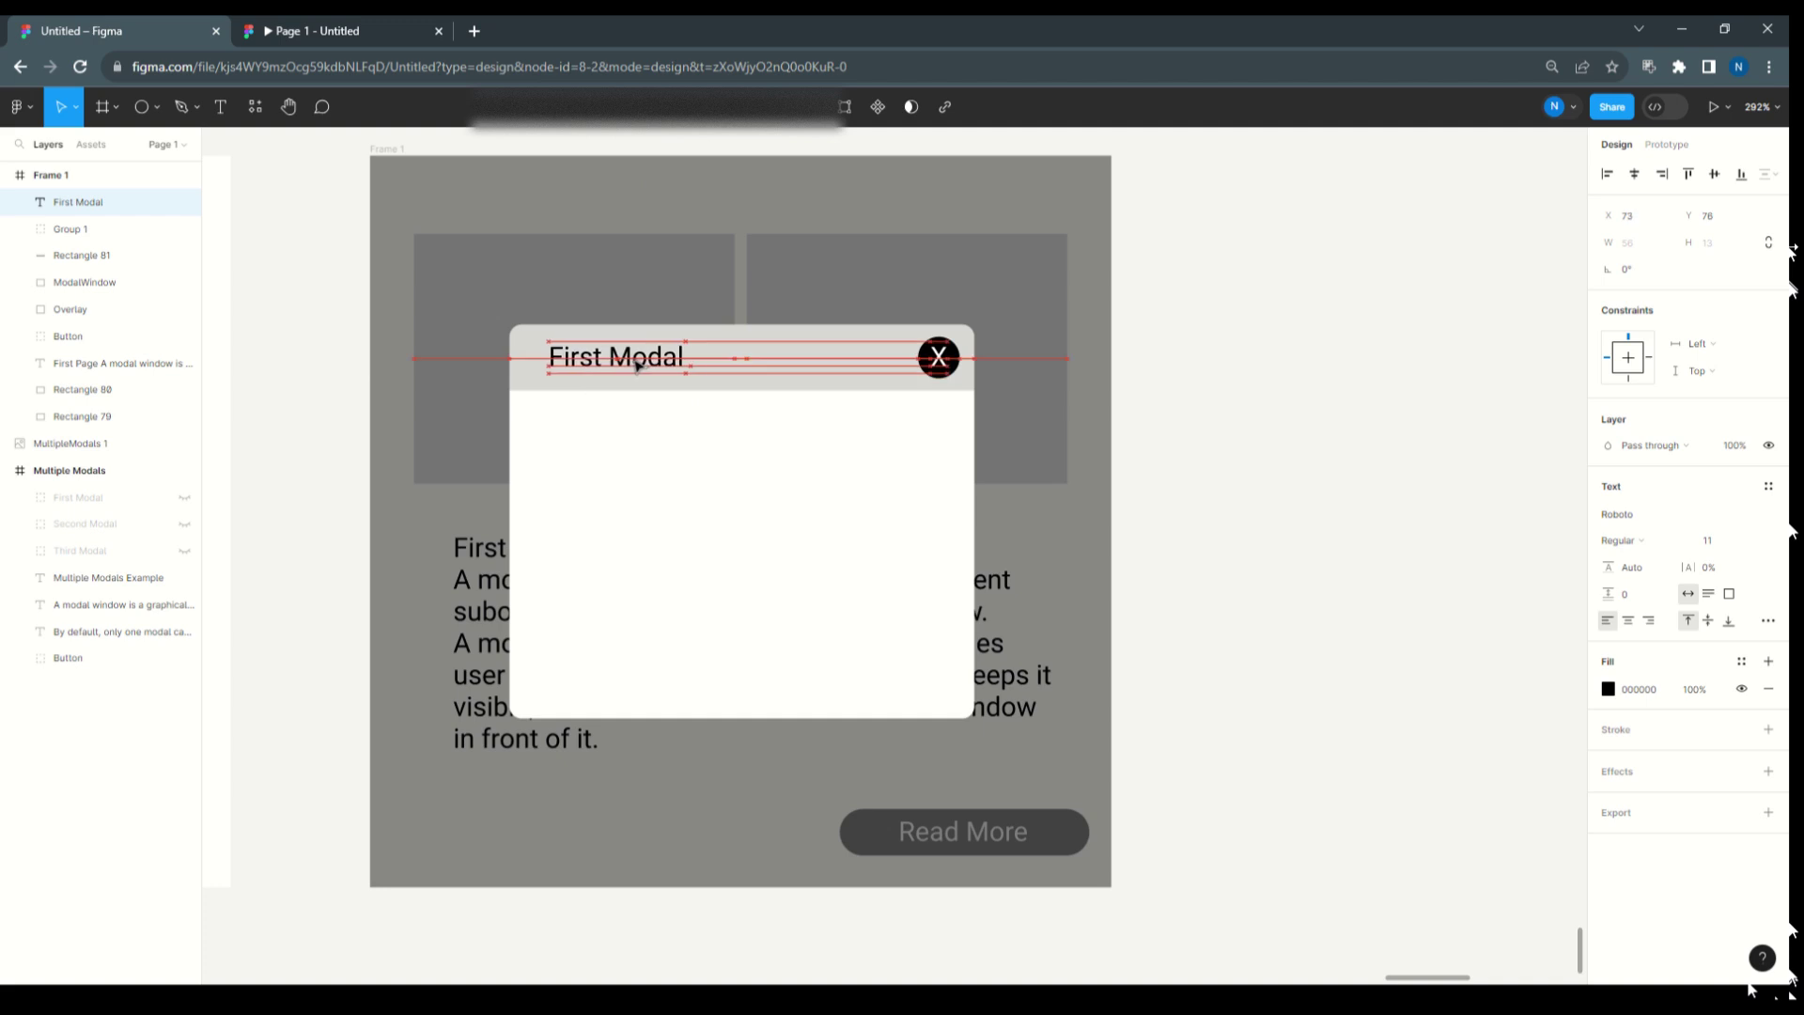
left_click(1361, 384)
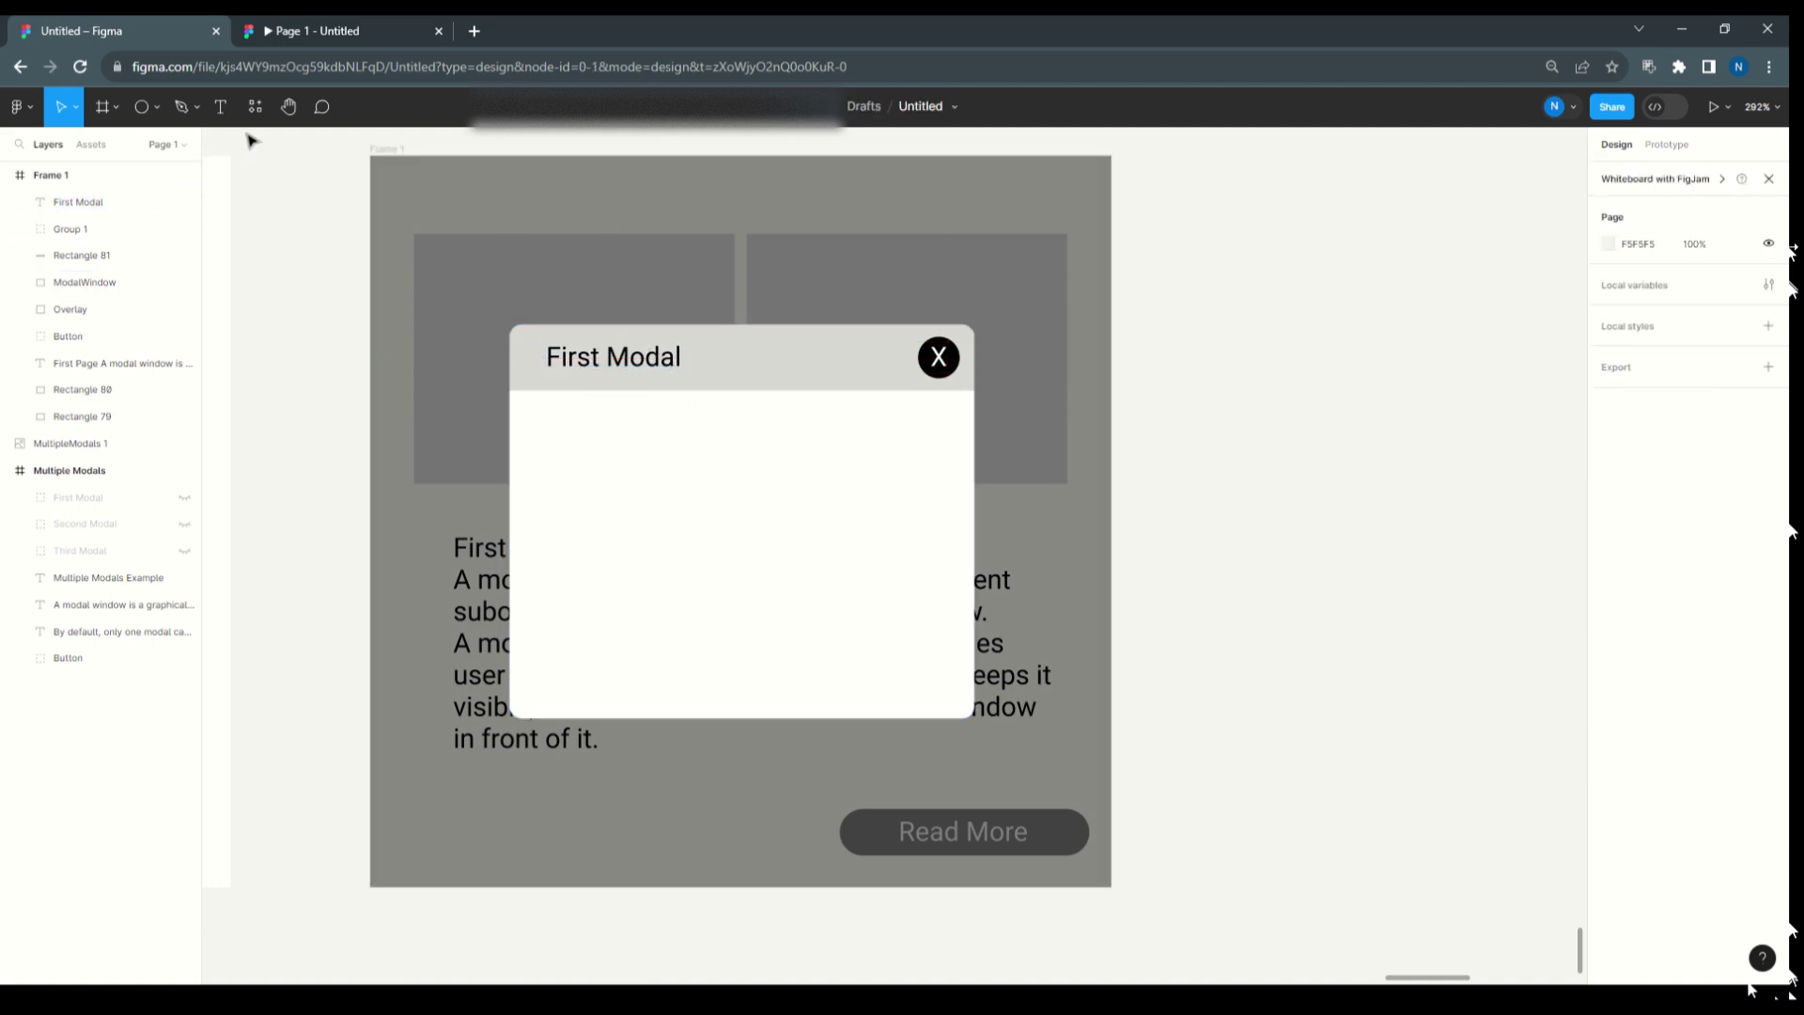
left_click(620, 364)
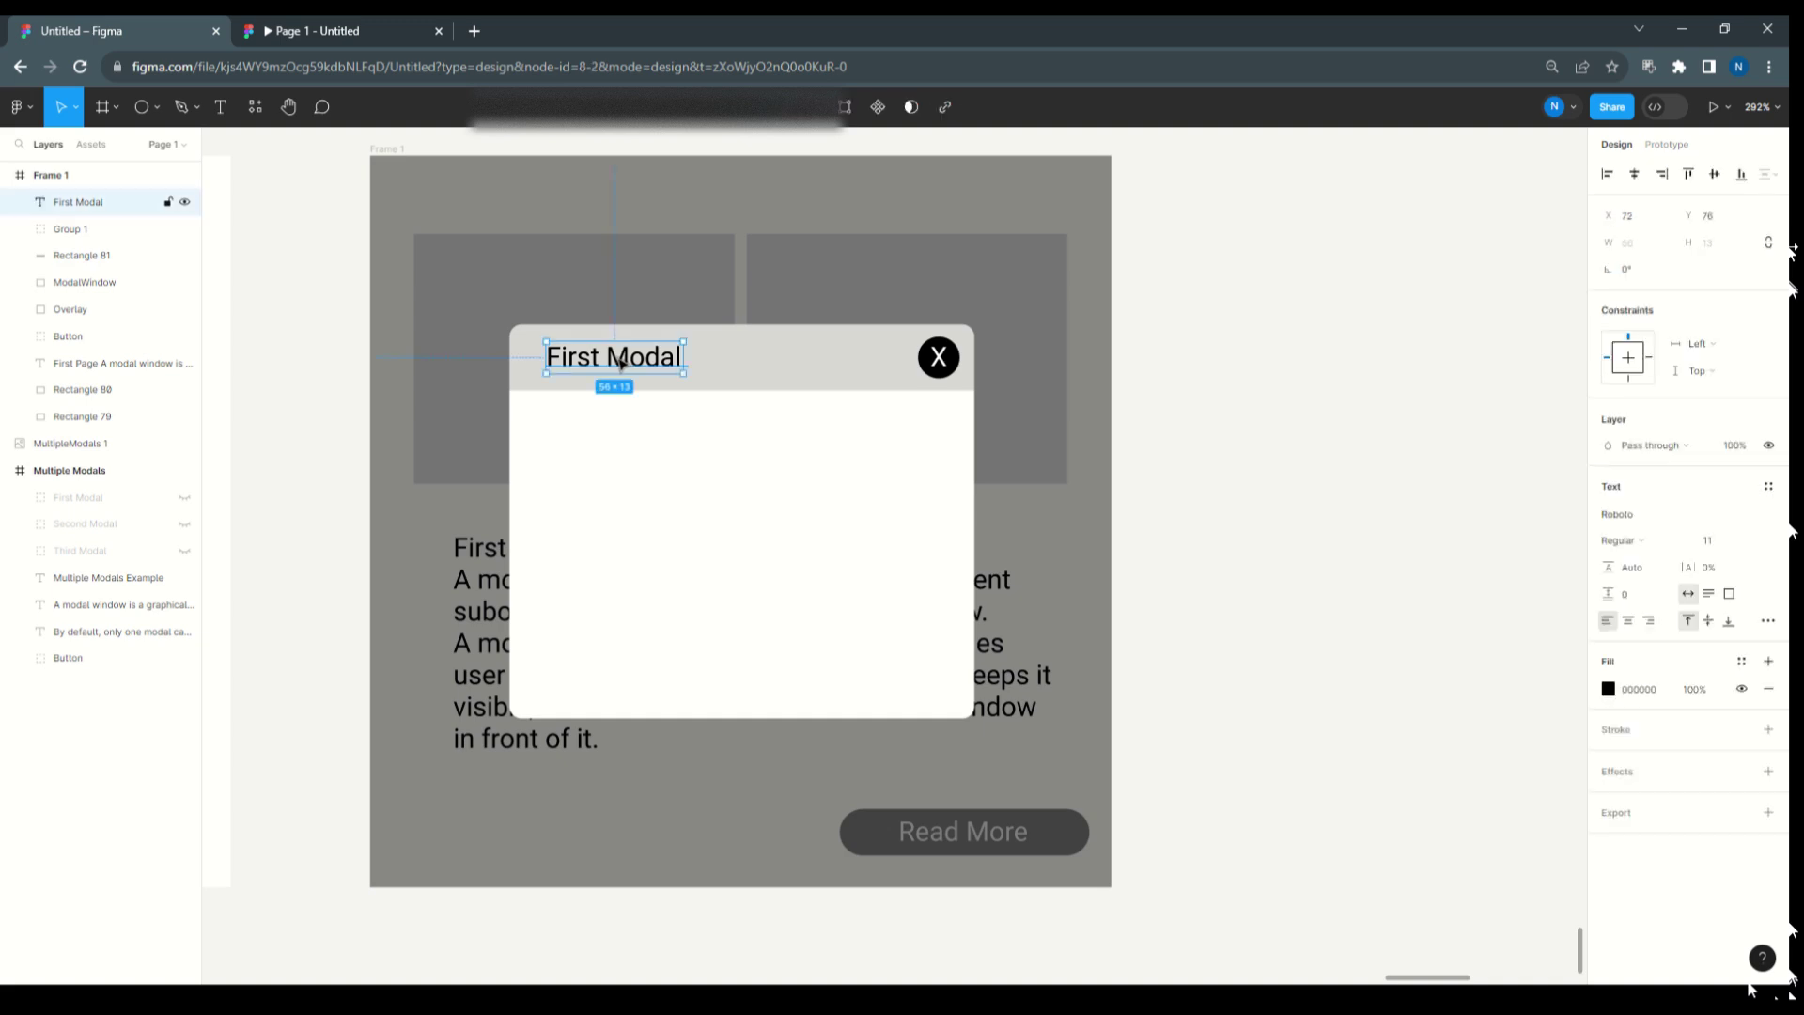
- Duplicate the title into the modal body and make it read 'First Modal content'
left_click_drag(620, 364, 613, 444)
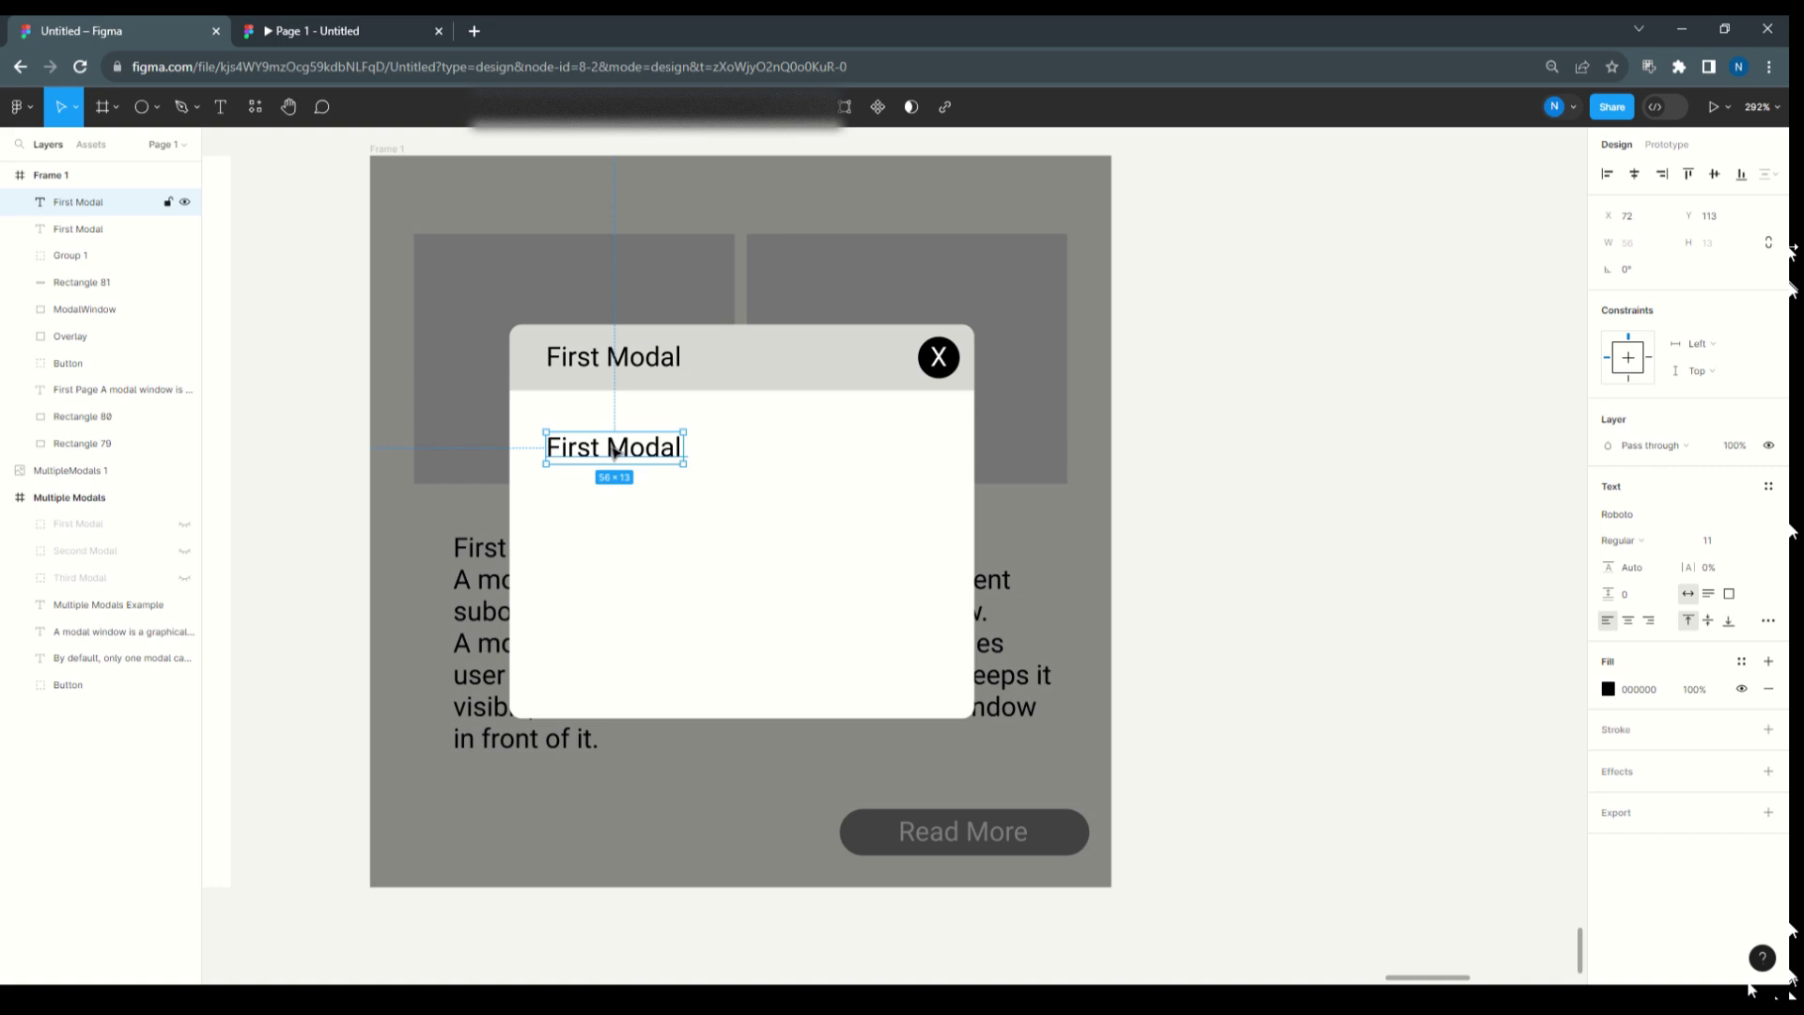
double_click(613, 449)
key("End")
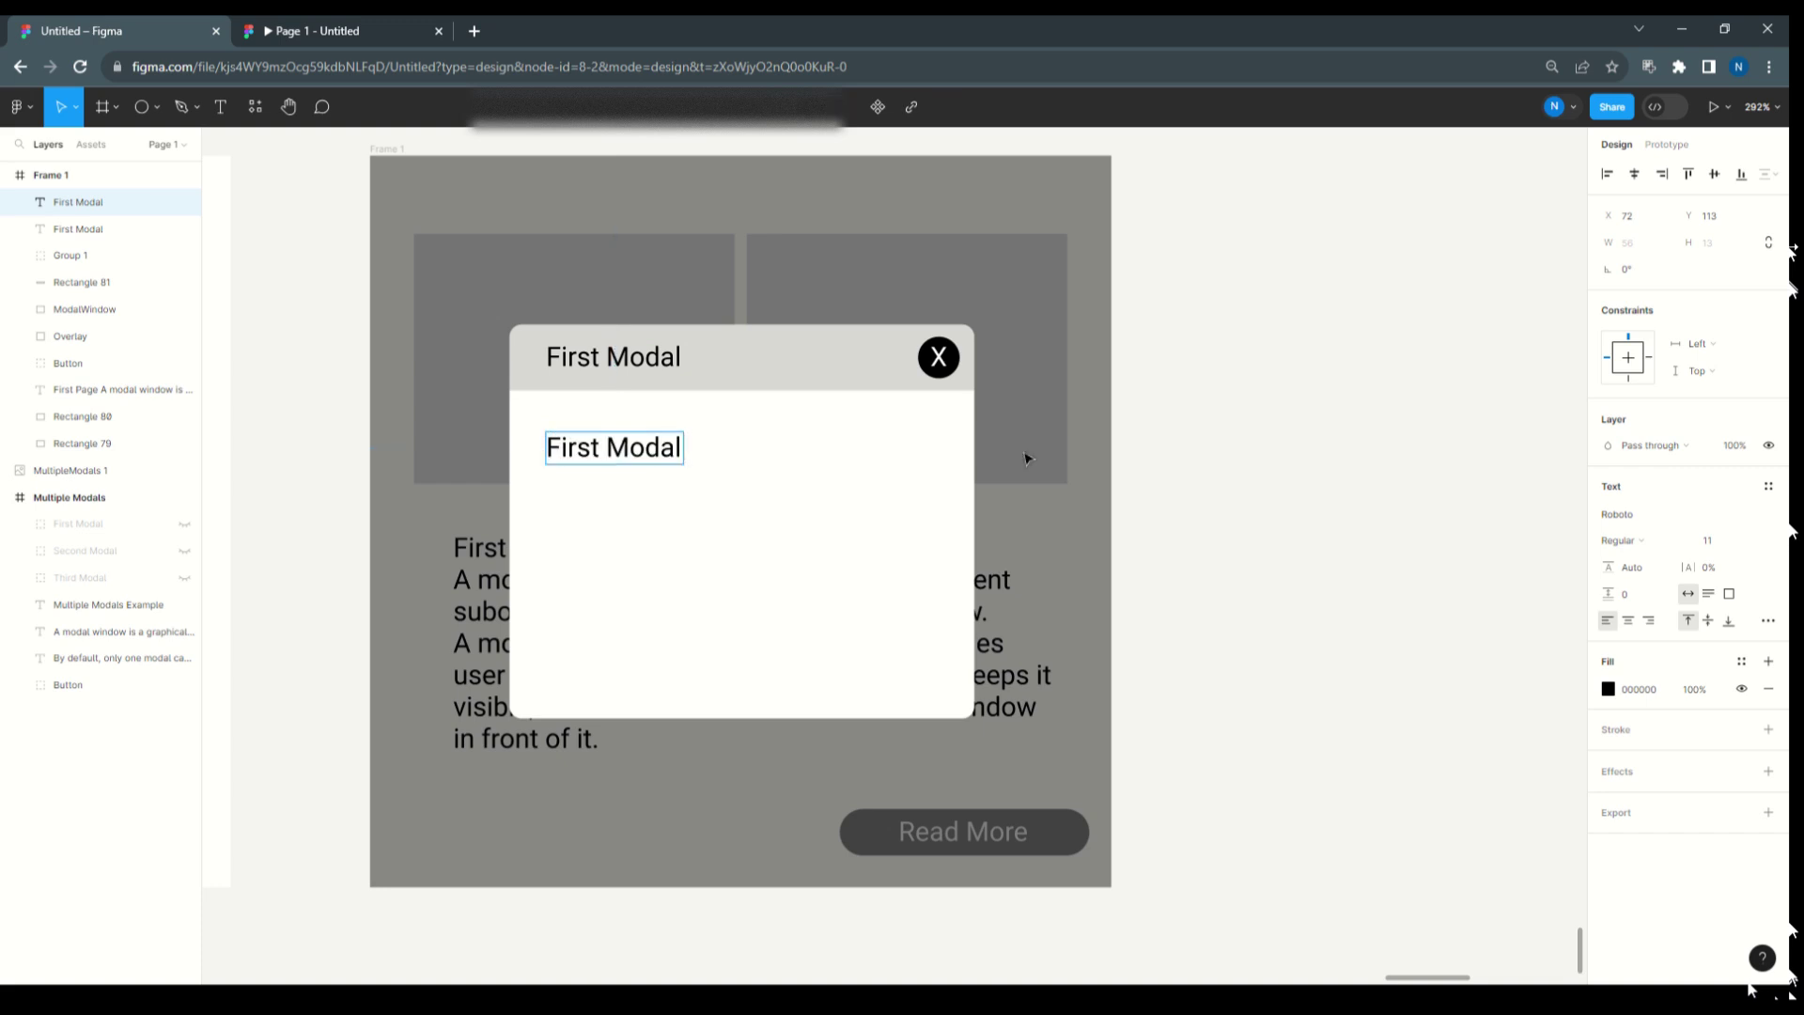
type("content")
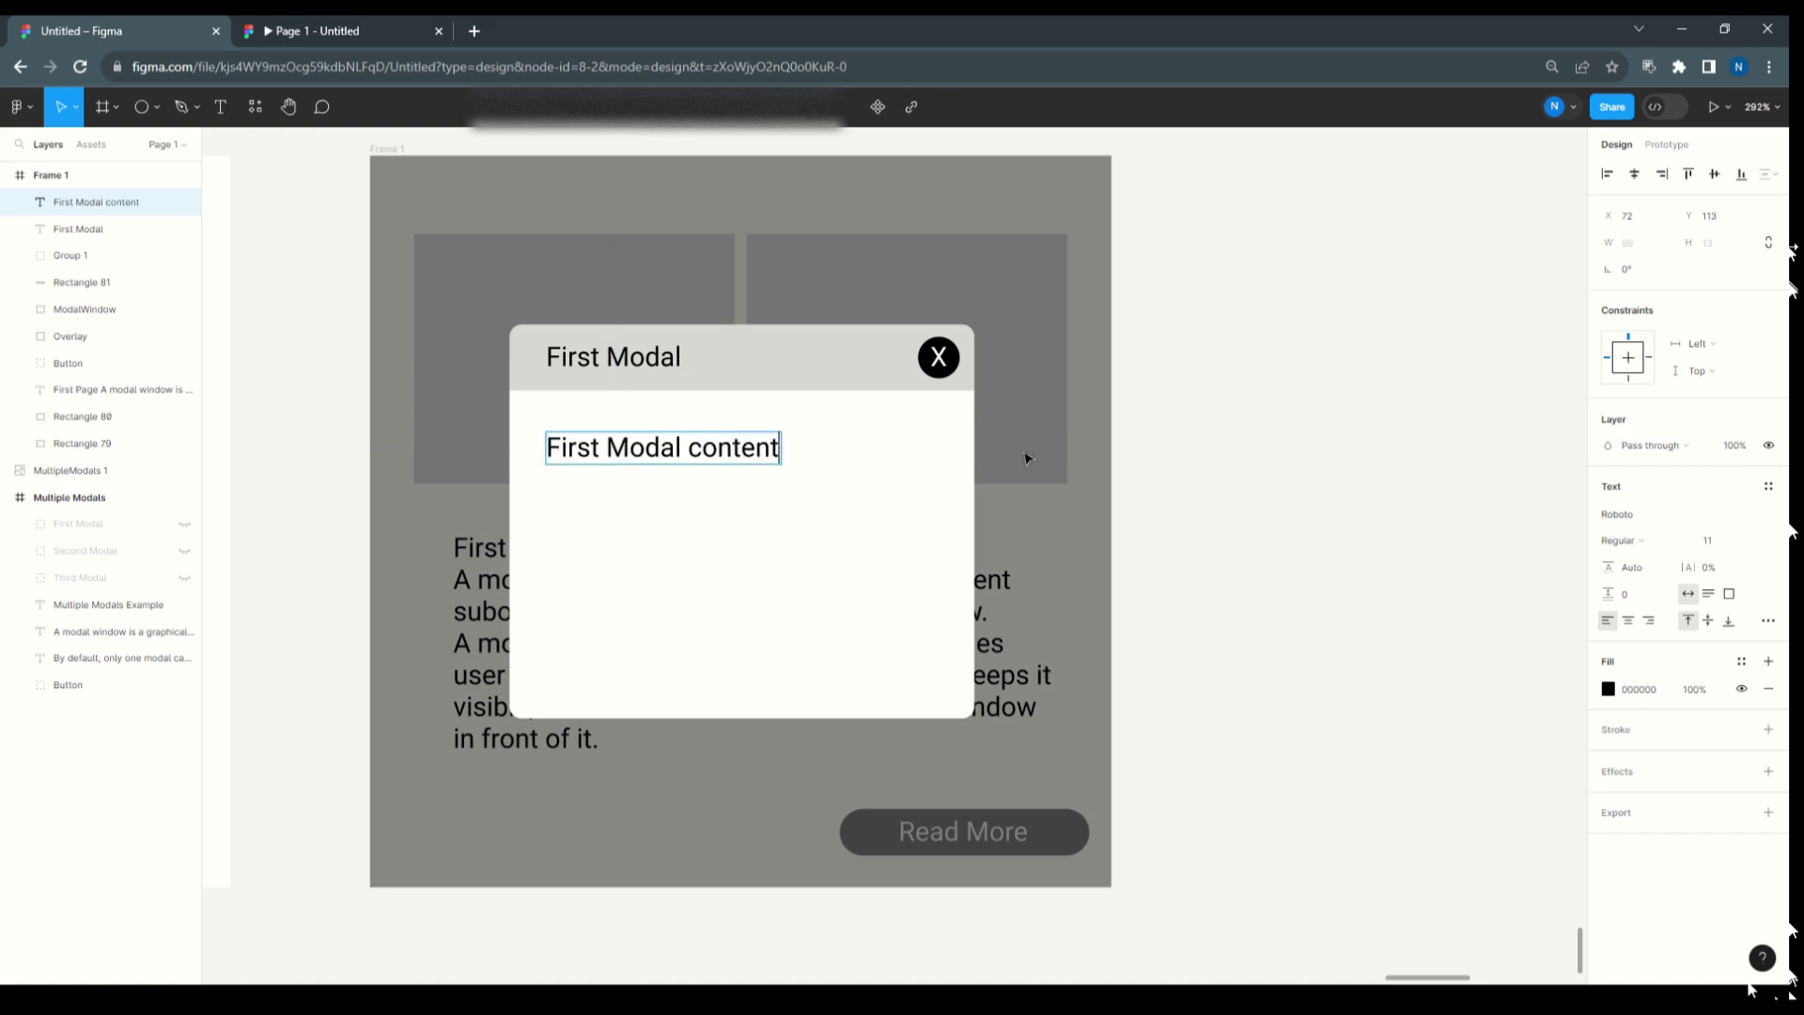
key("Escape")
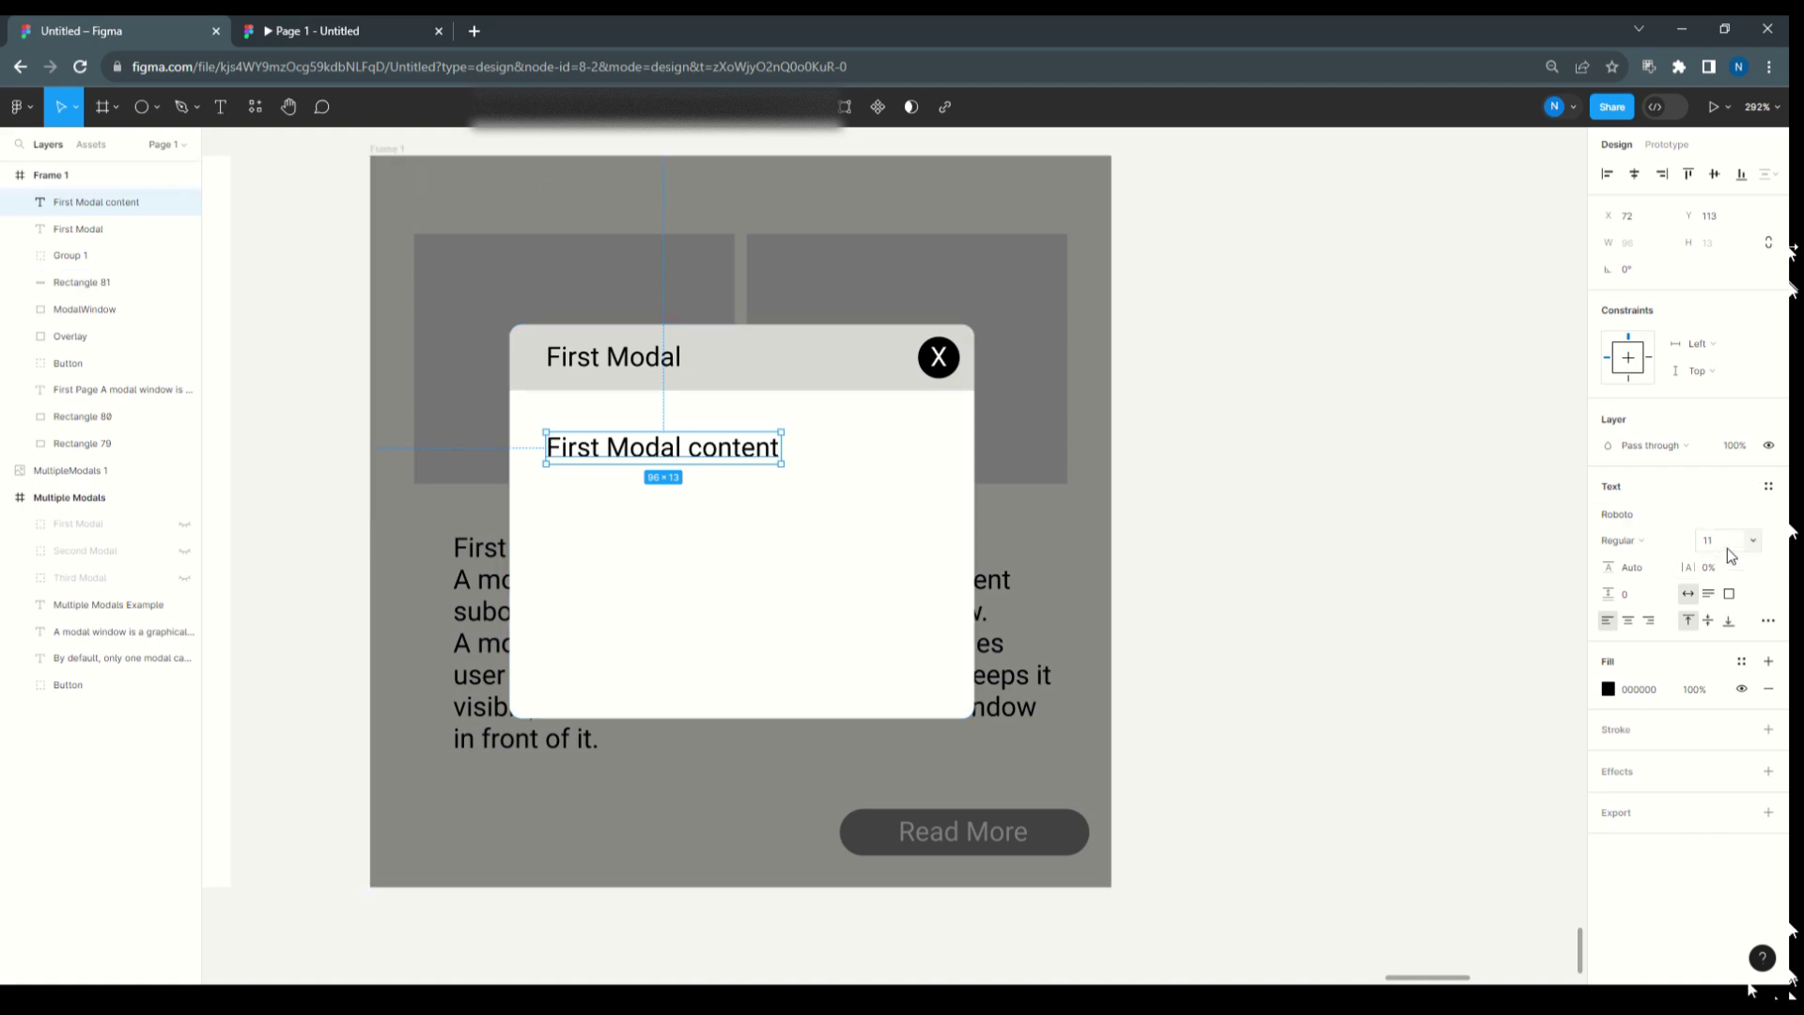
- Set the content text's font size to 9
left_click(1752, 540)
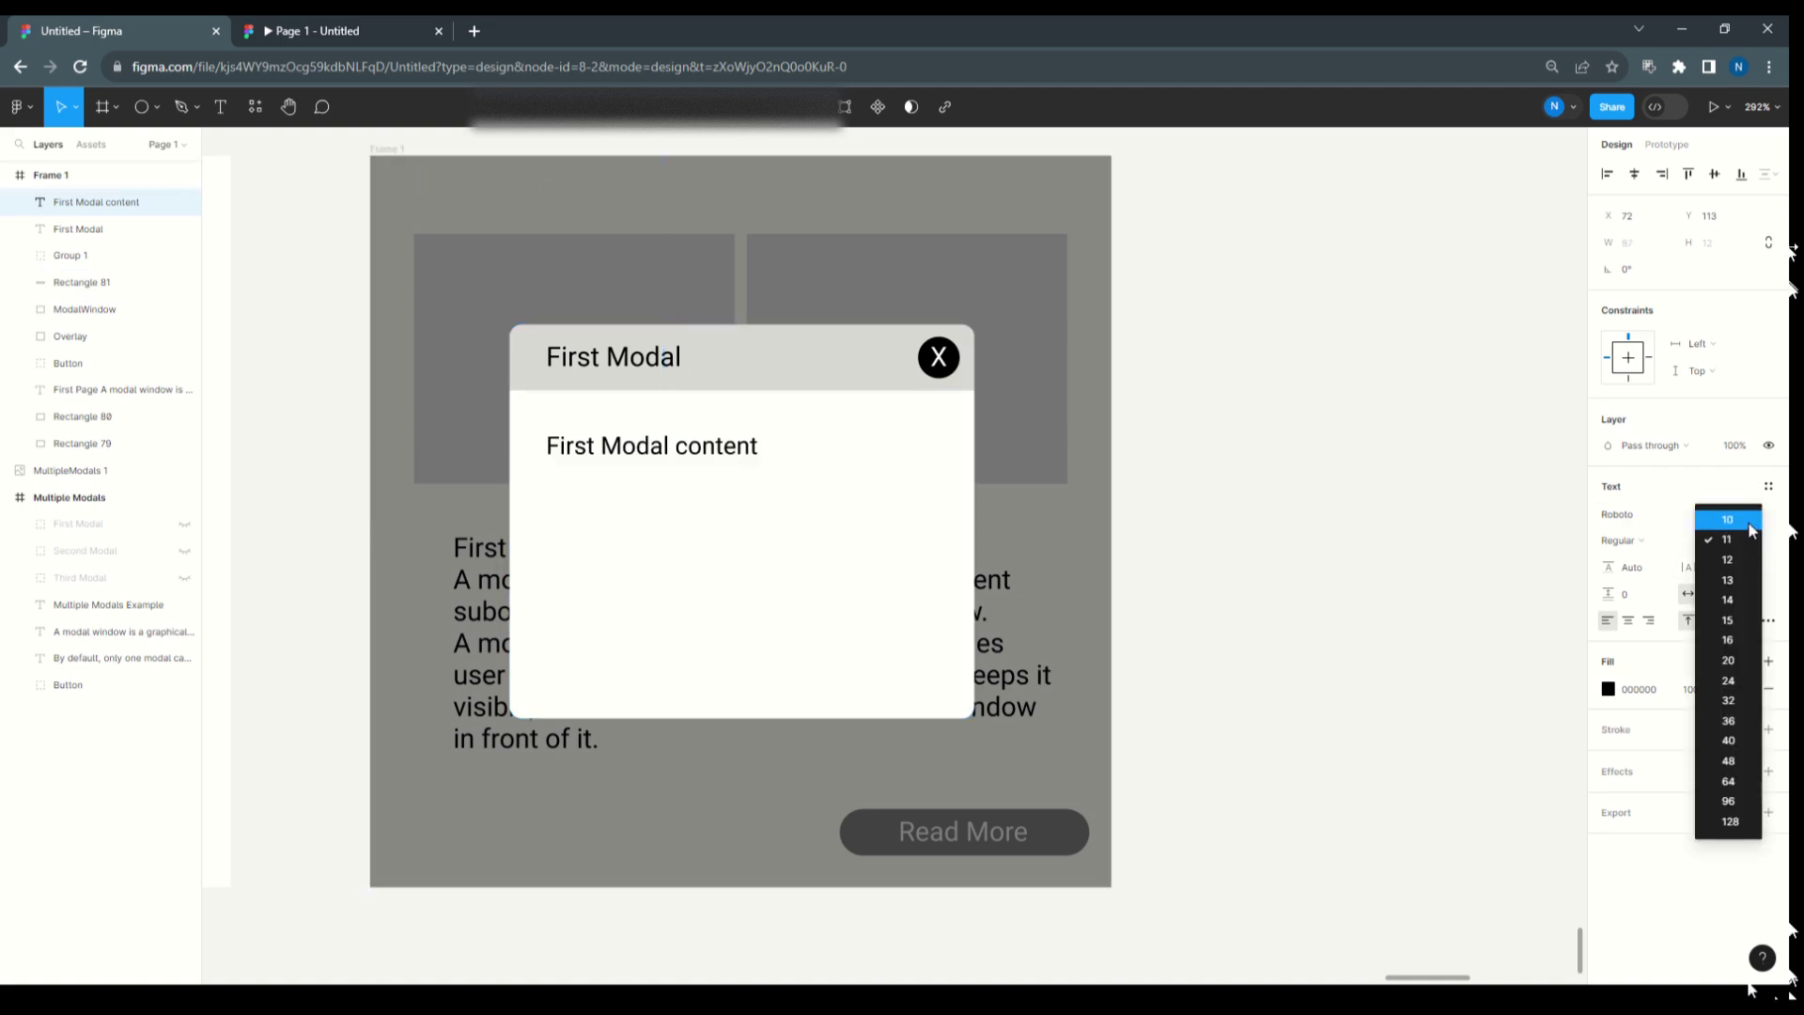
left_click(1749, 521)
left_click(1717, 543)
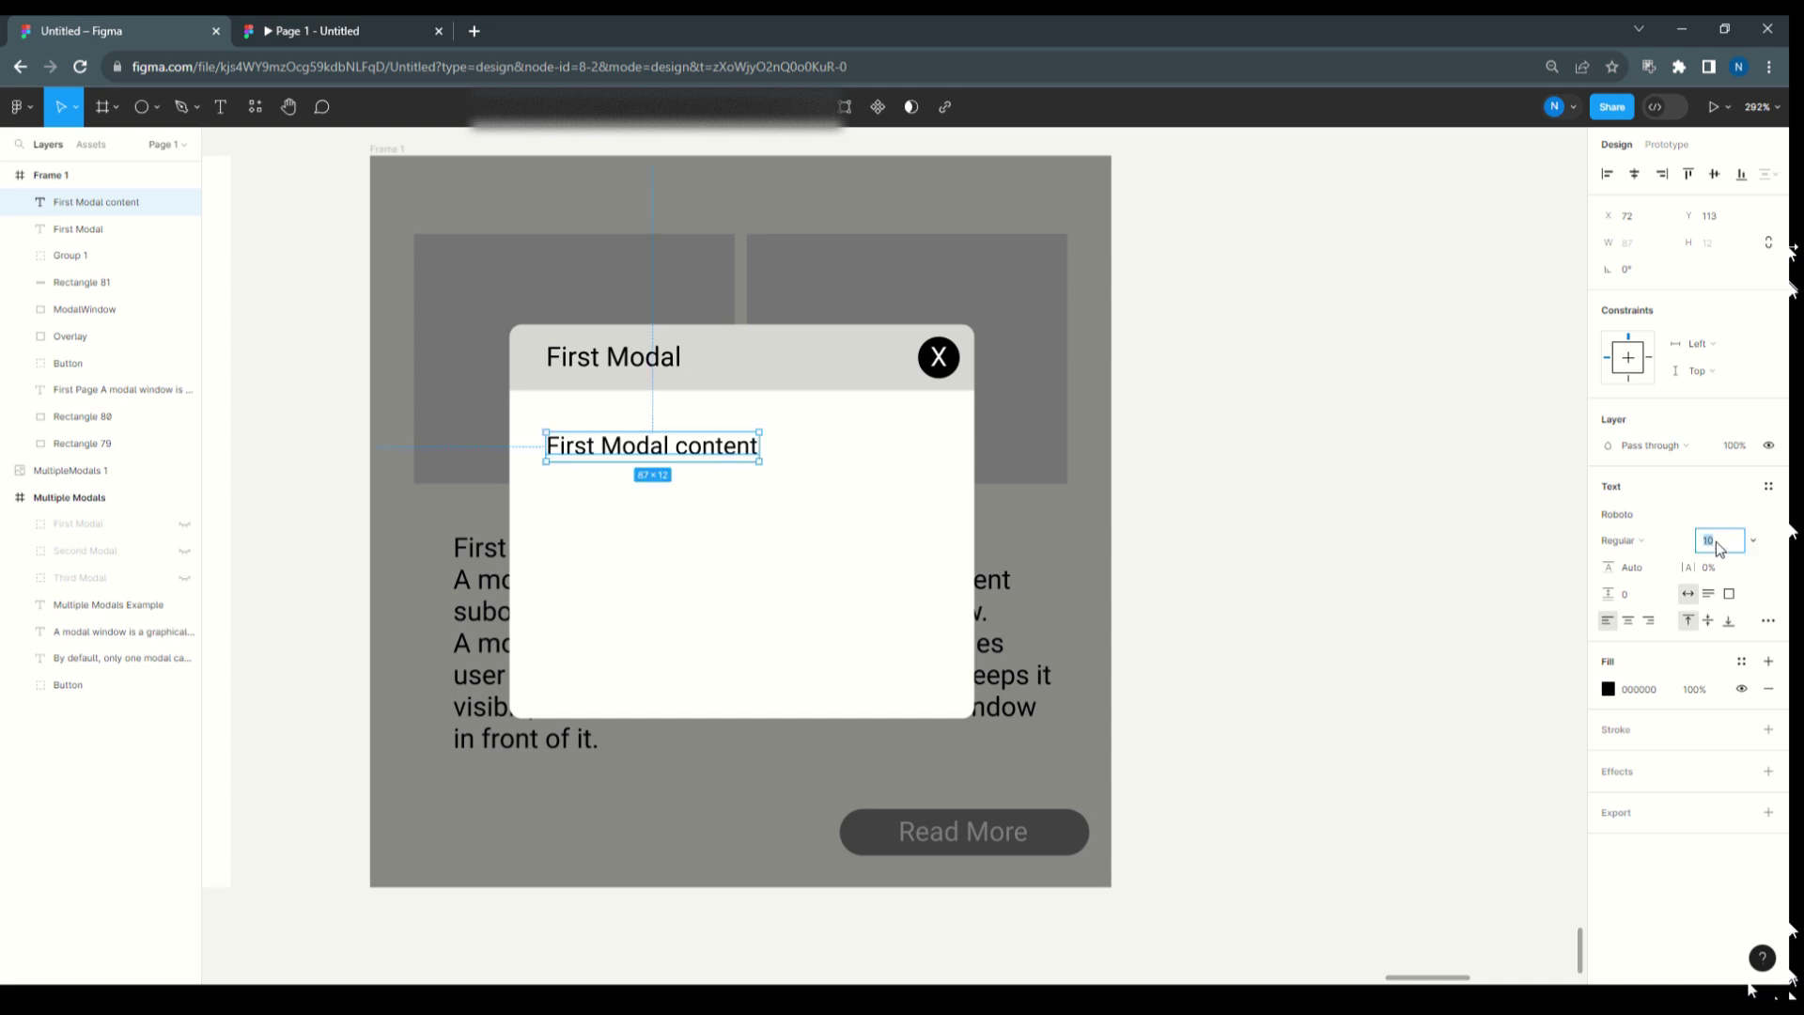
type("9")
key("Return")
left_click(1355, 462)
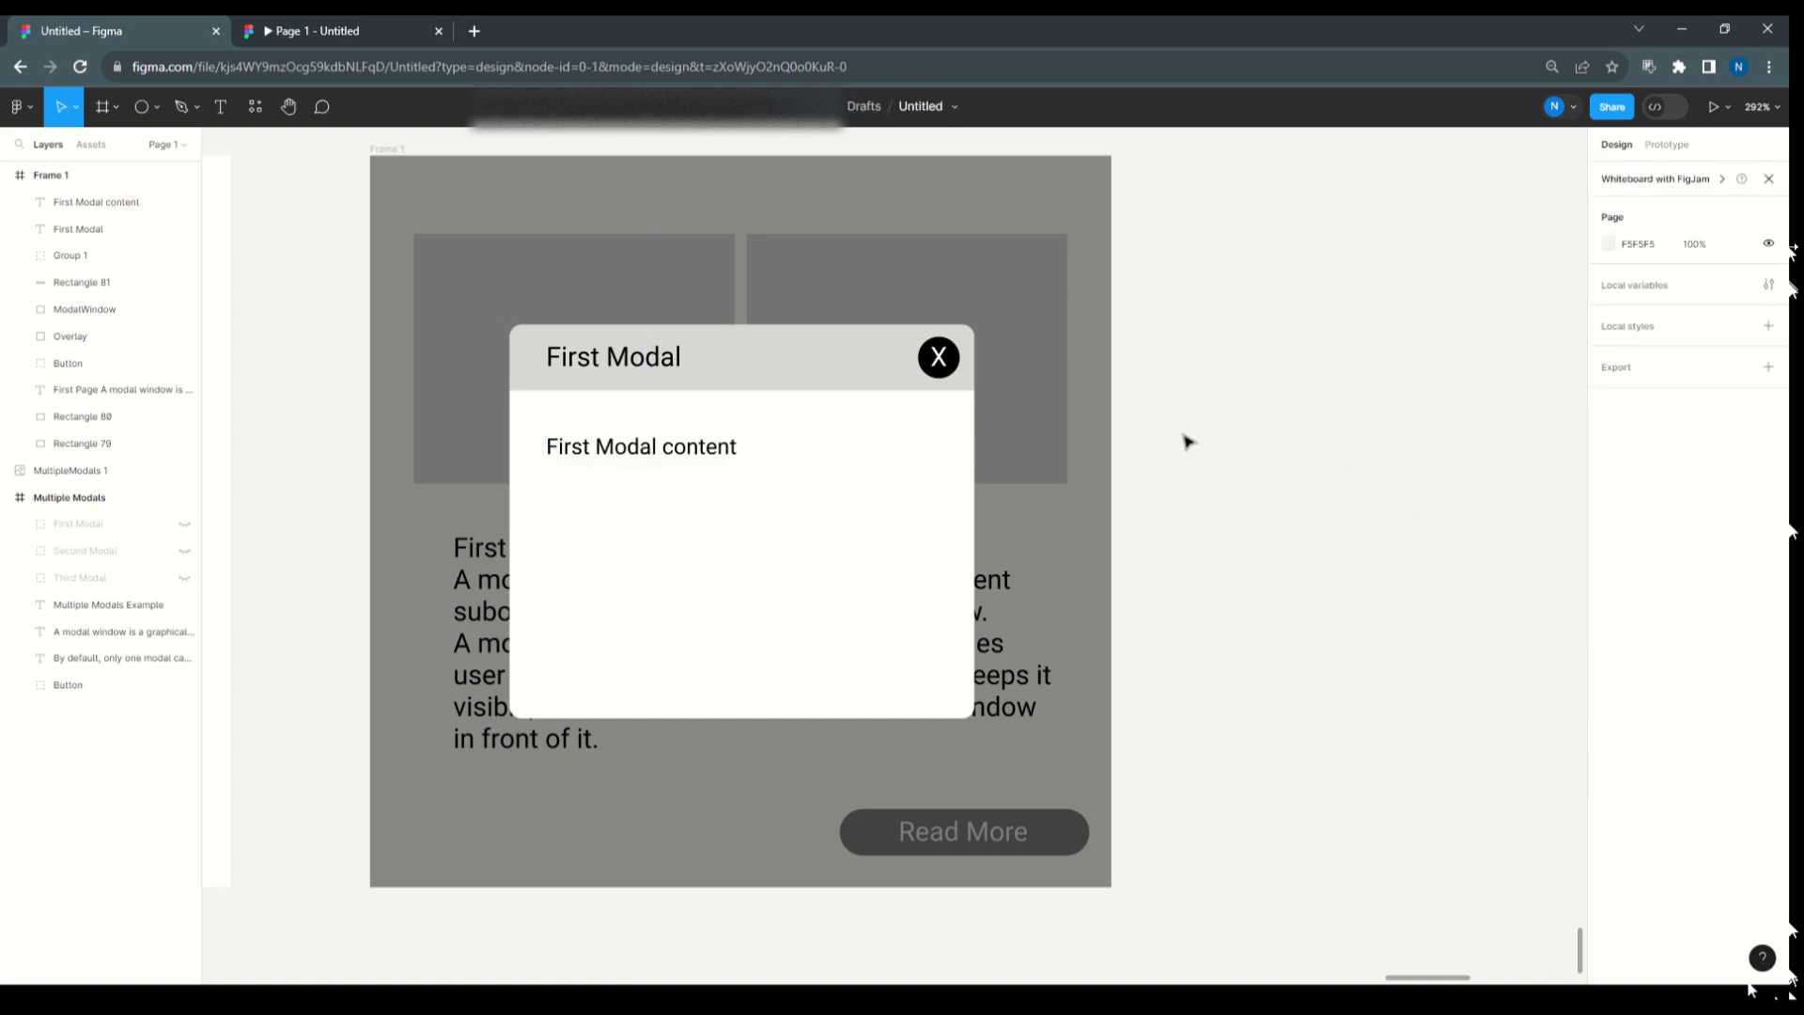
- Duplicate the content line below it and change the copy to read 'Open Second Modal'
left_click_drag(599, 434, 623, 479)
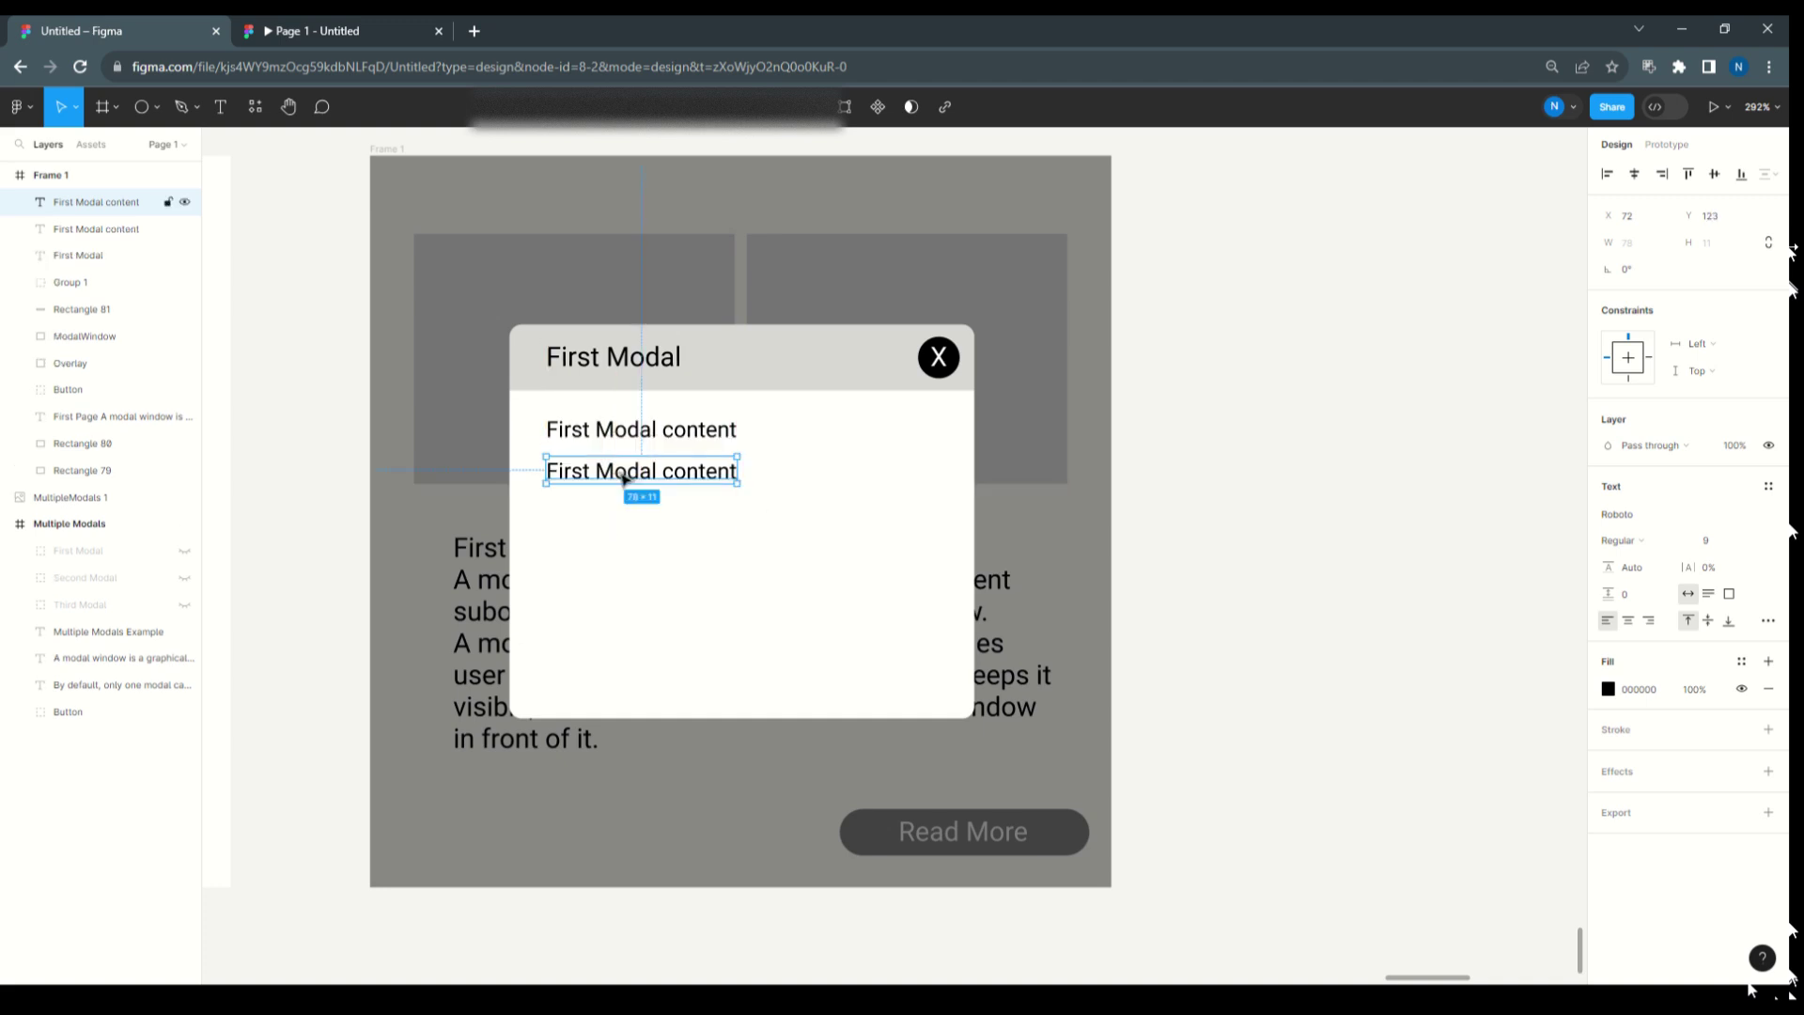
double_click(624, 479)
double_click(556, 470)
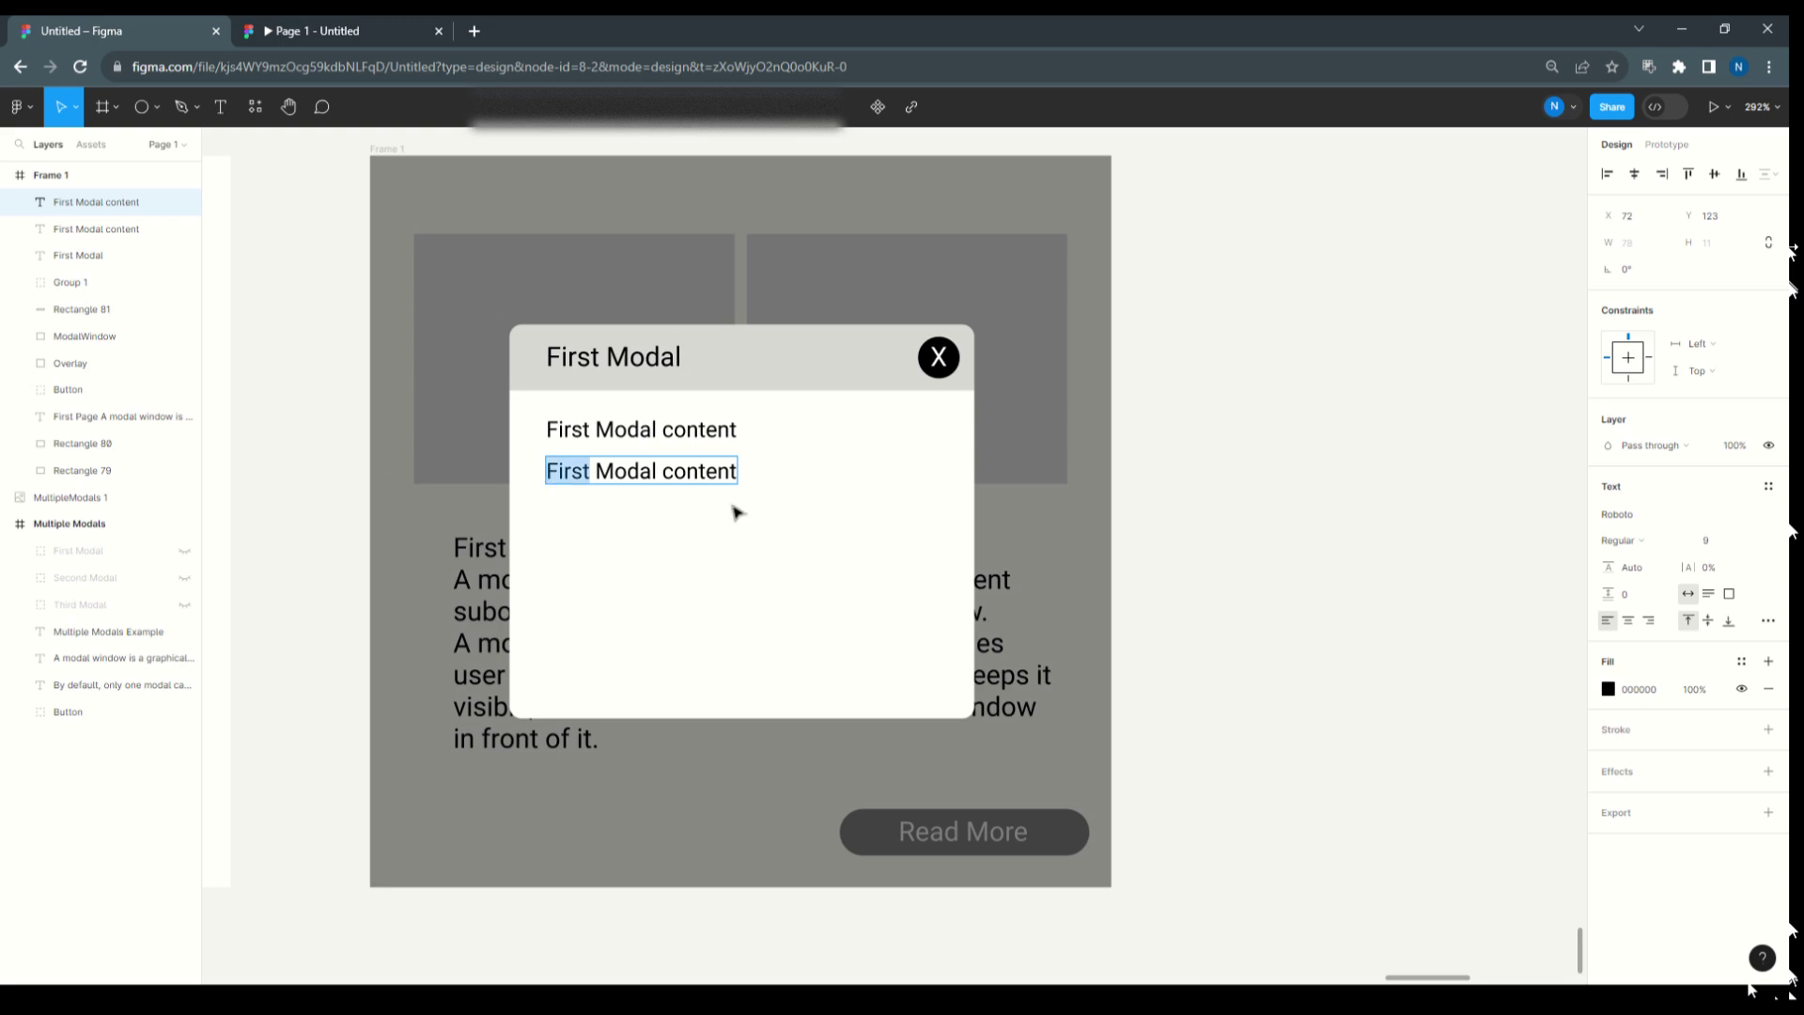
type("Open")
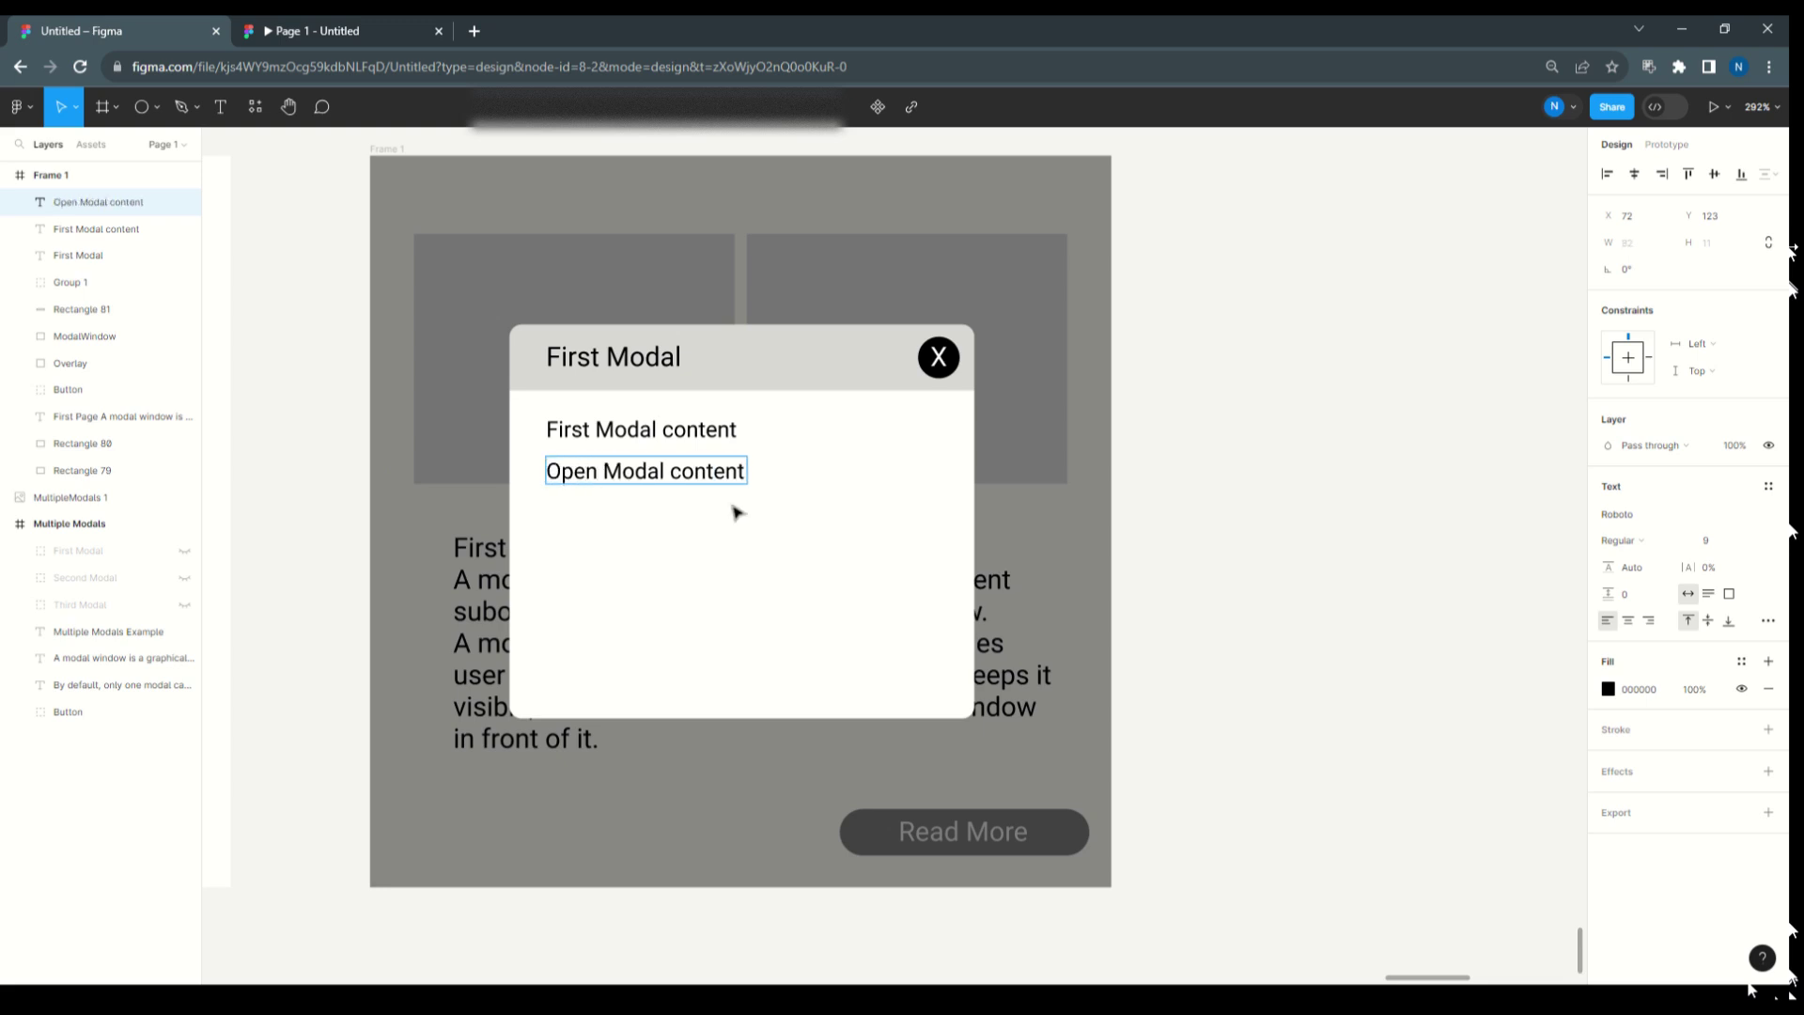
type(" Se")
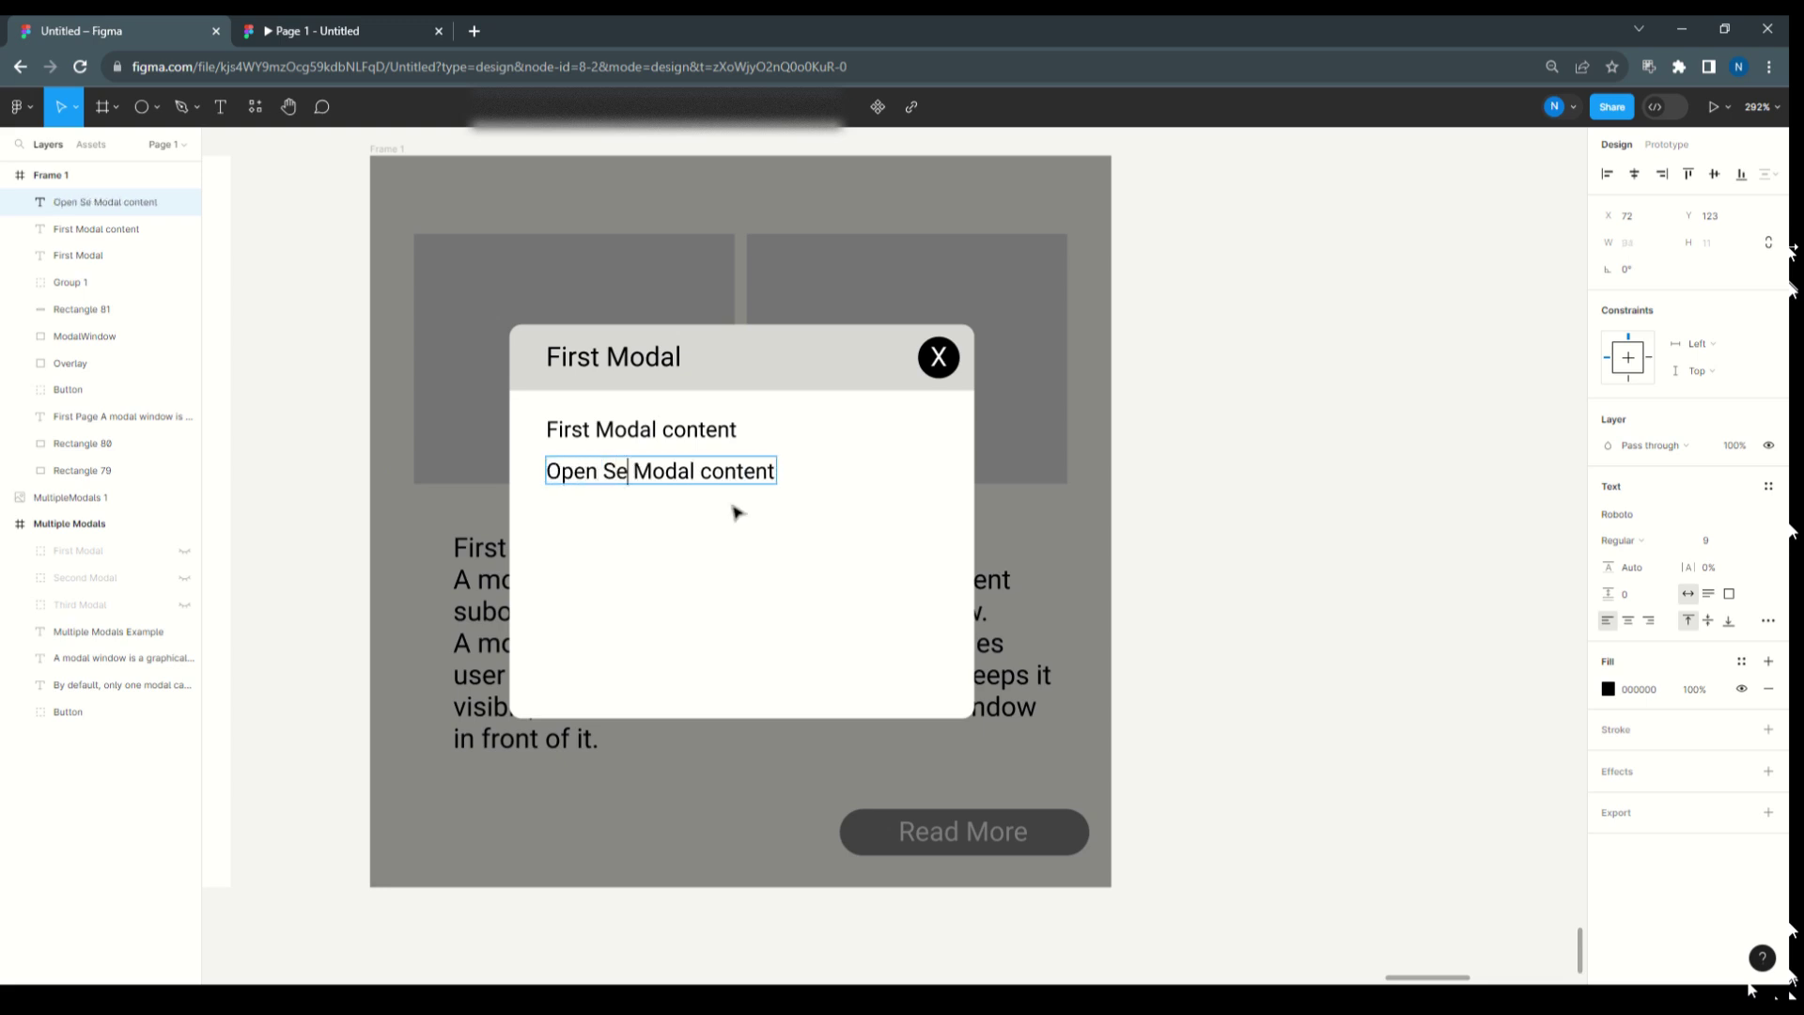
type("cond")
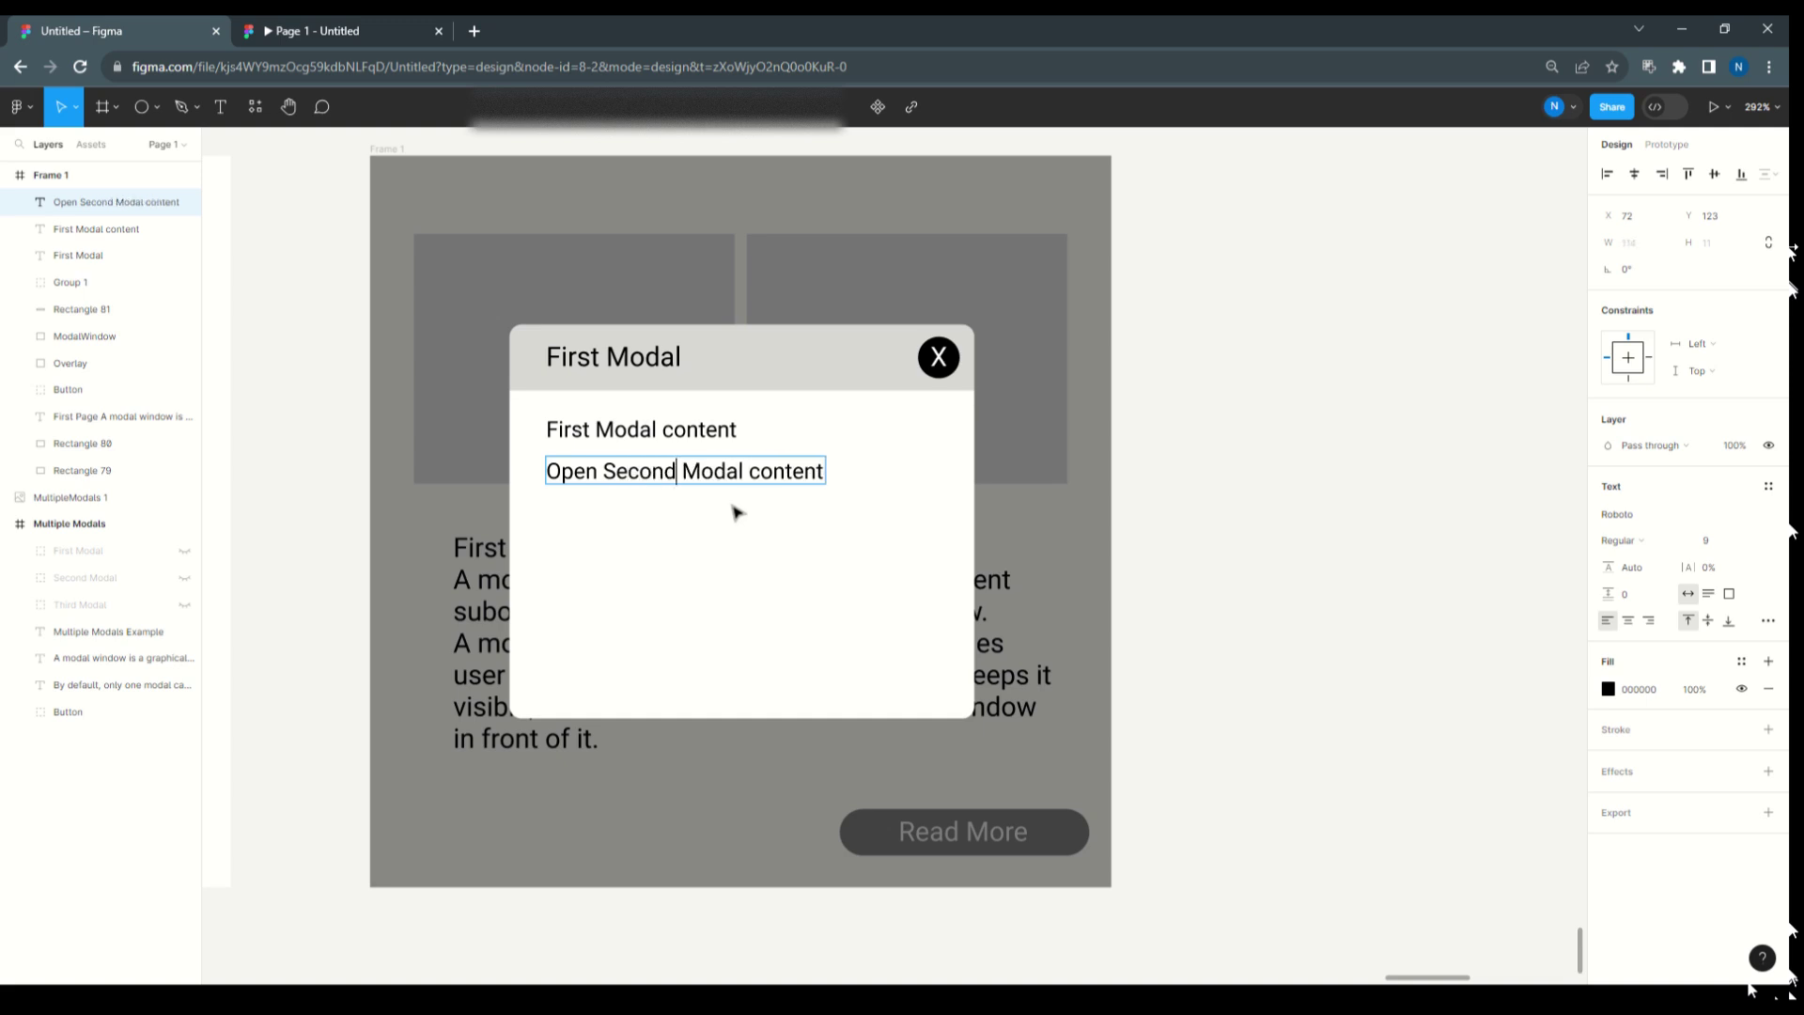
left_click_drag(746, 470, 928, 470)
key("BackSpace")
key("Escape")
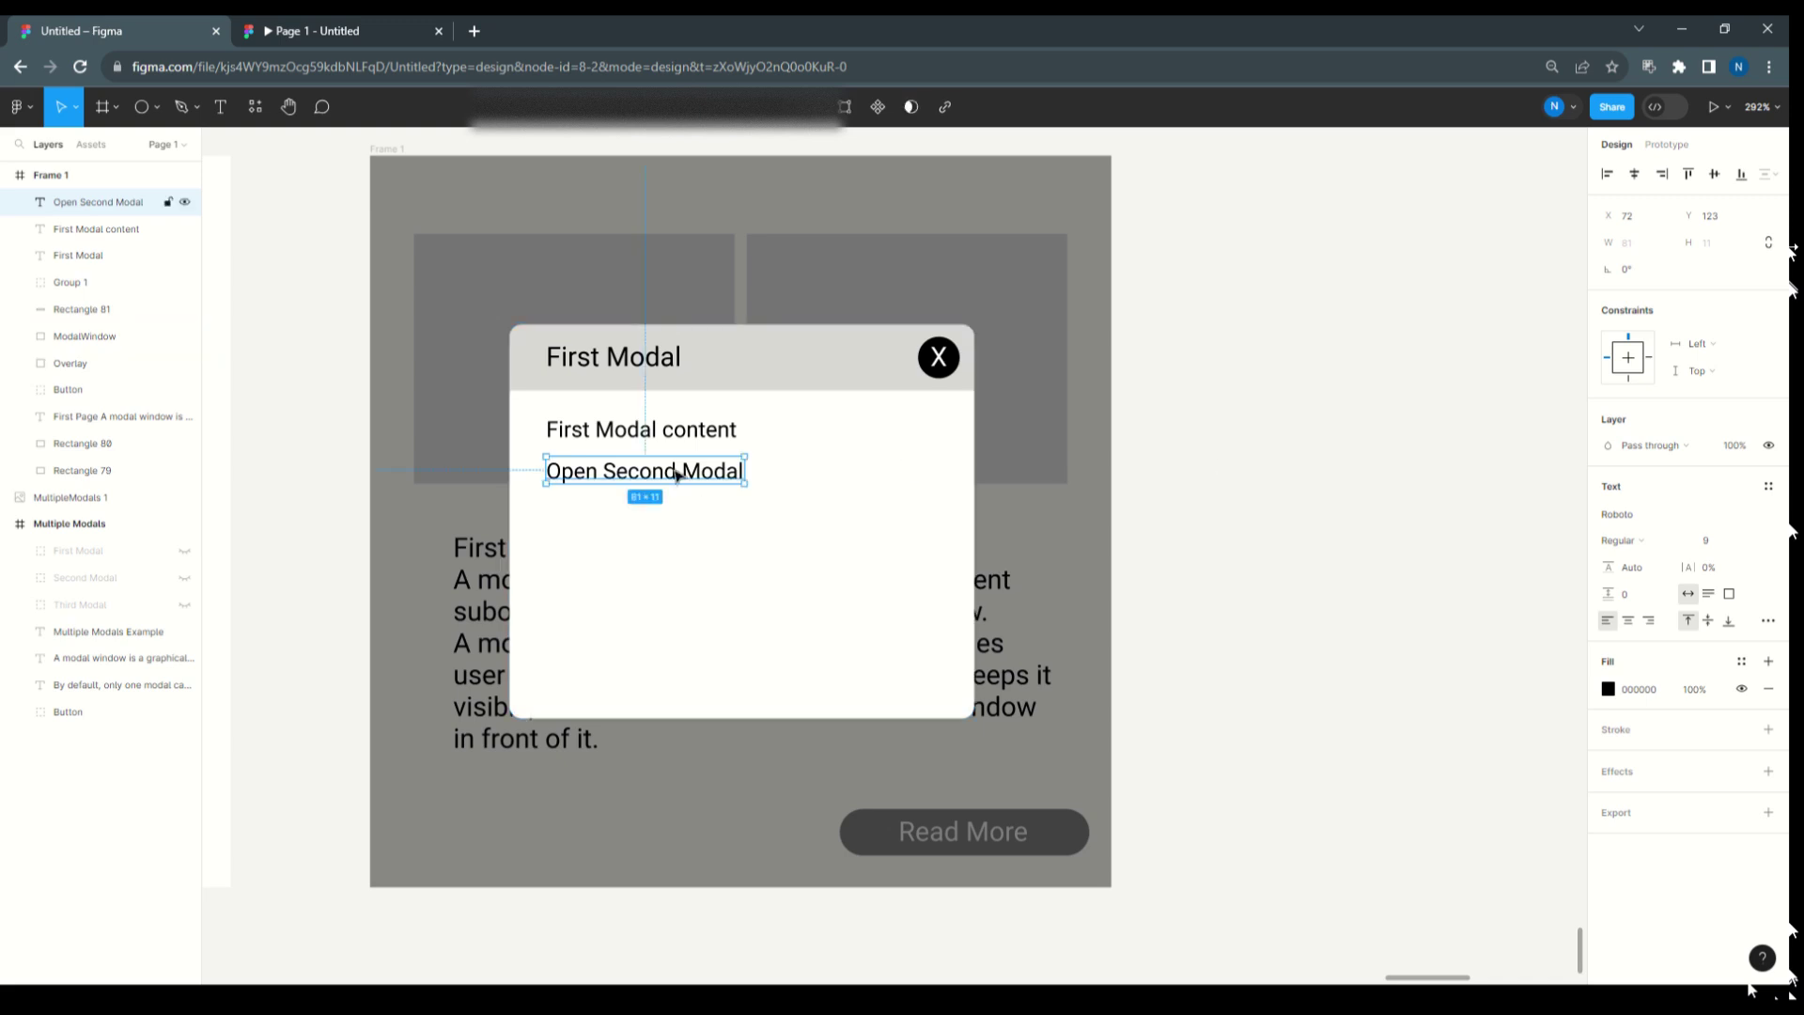
- Color the 'Open Second Modal' text 2FB5EE and underline it
left_click(1608, 689)
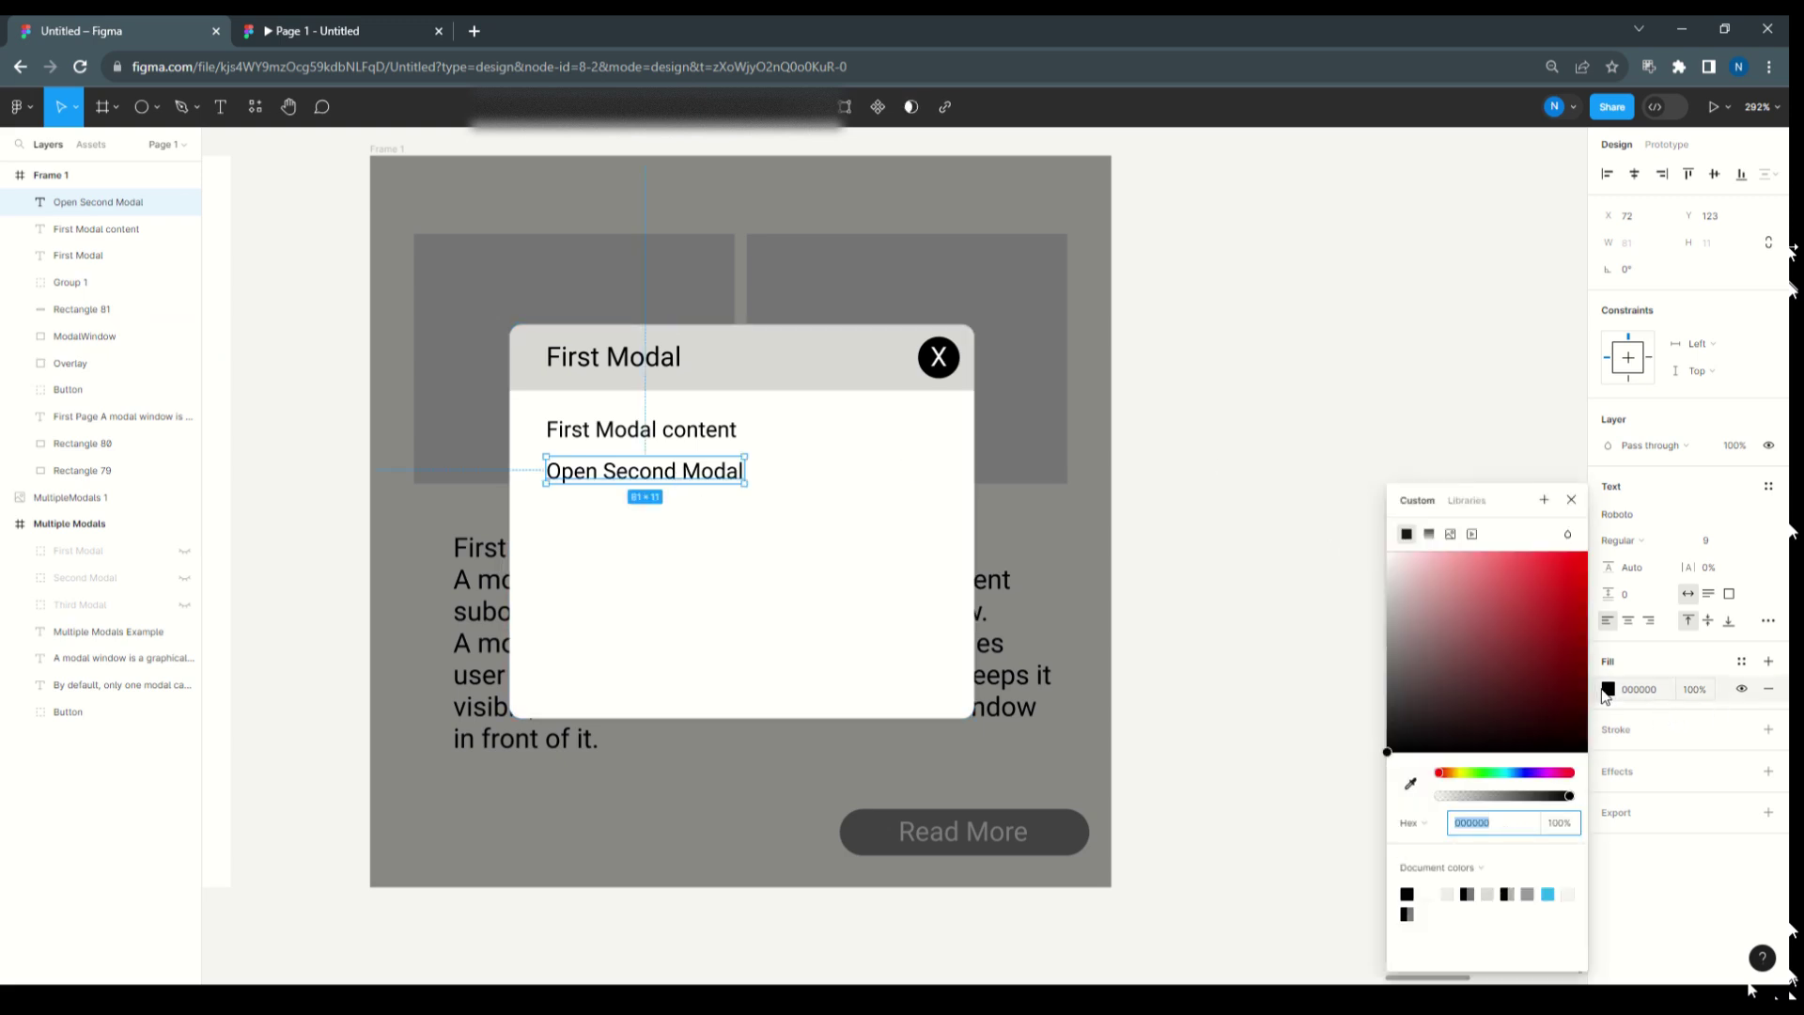
left_click(1547, 893)
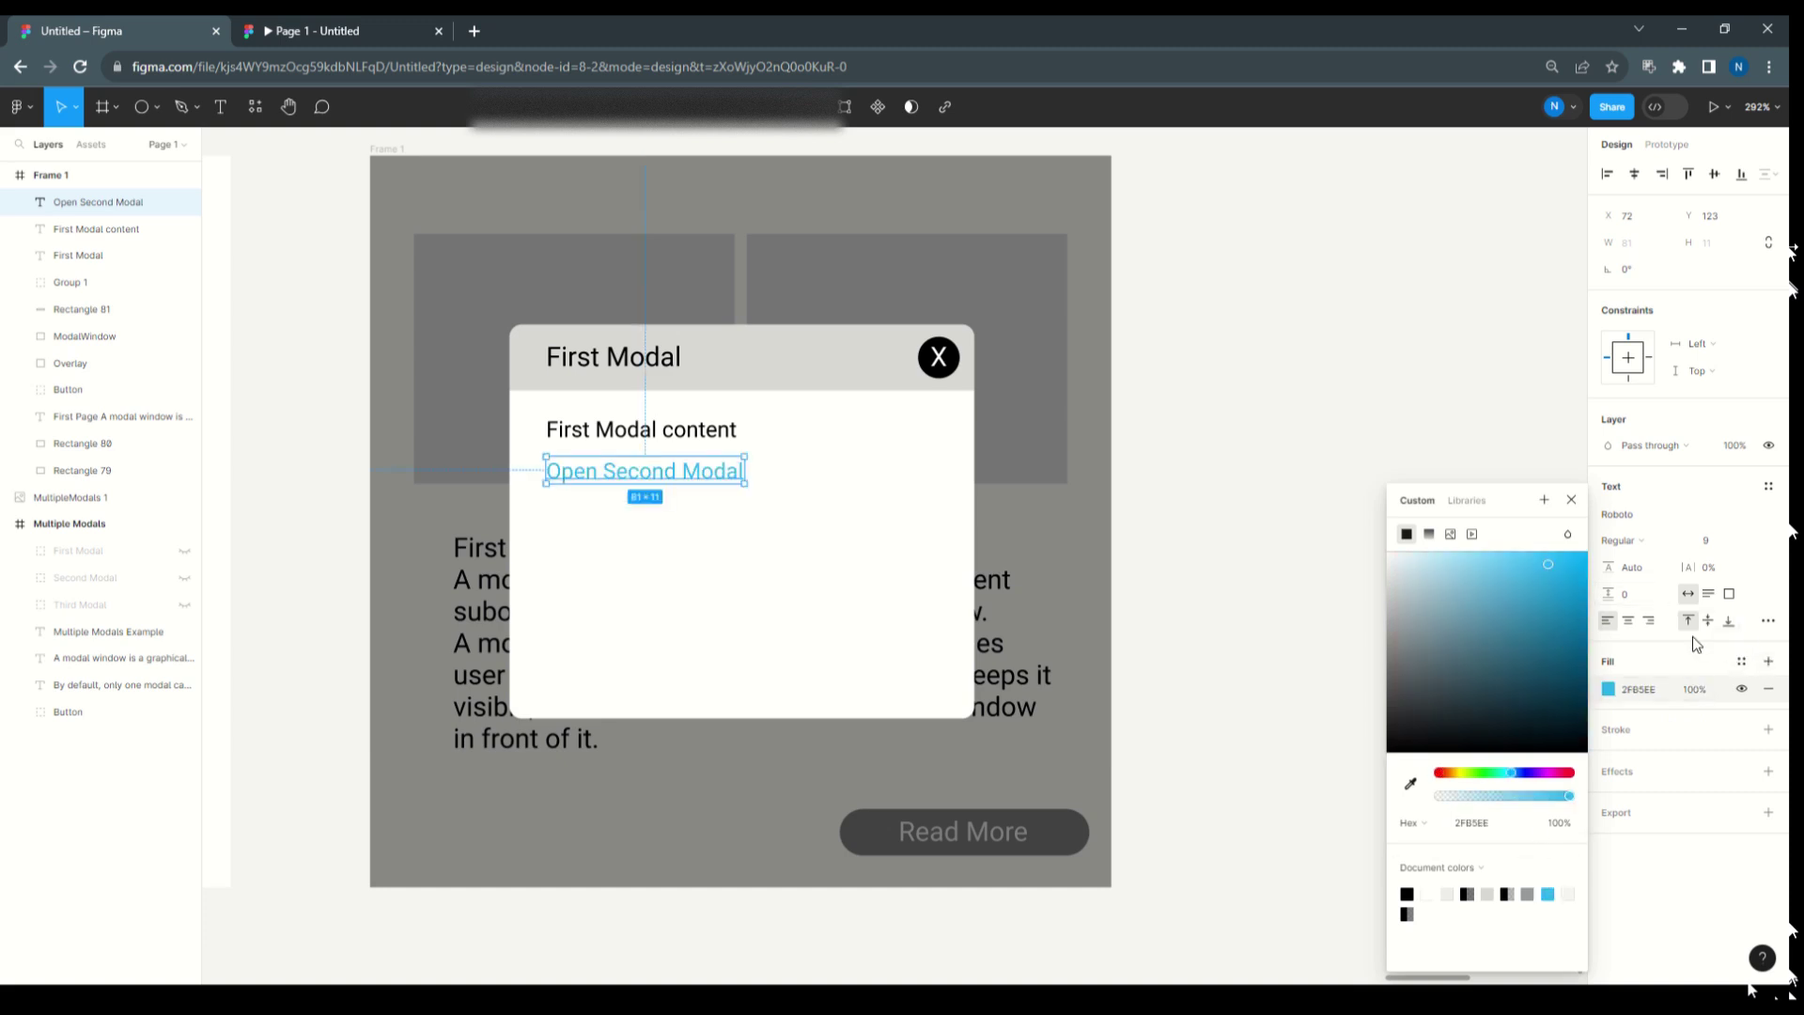
left_click(1771, 624)
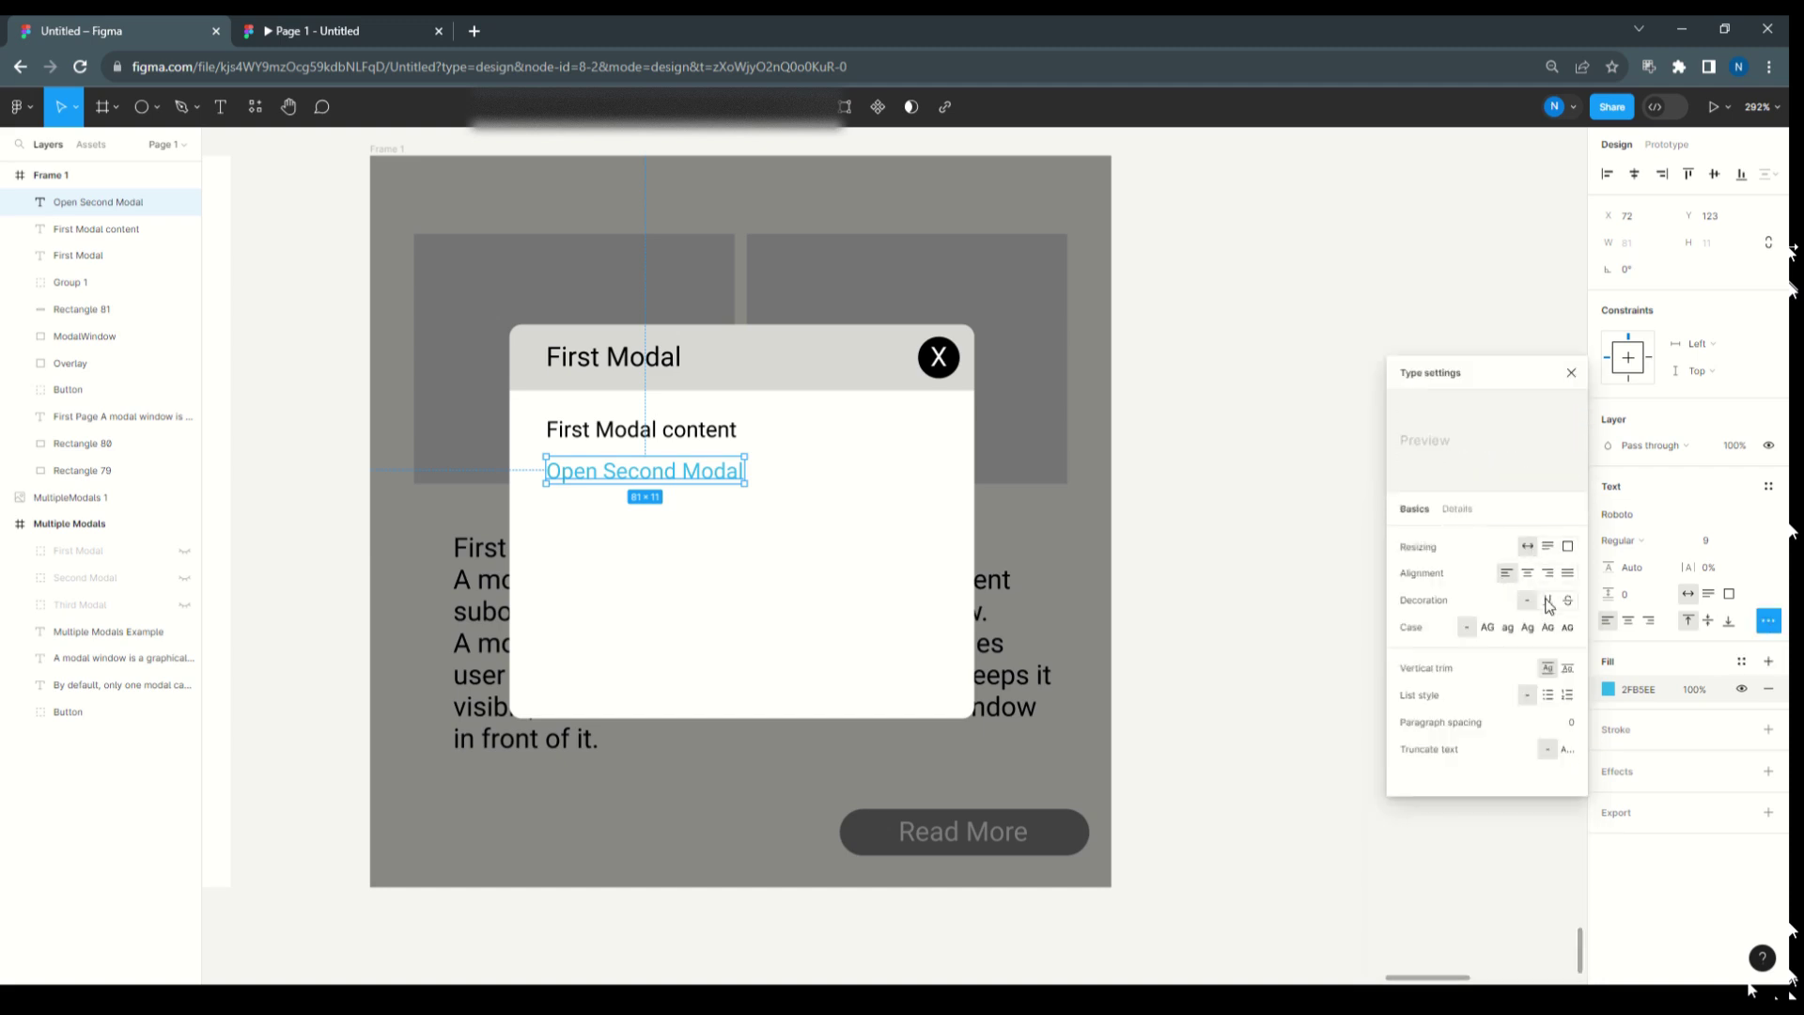
left_click(1215, 538)
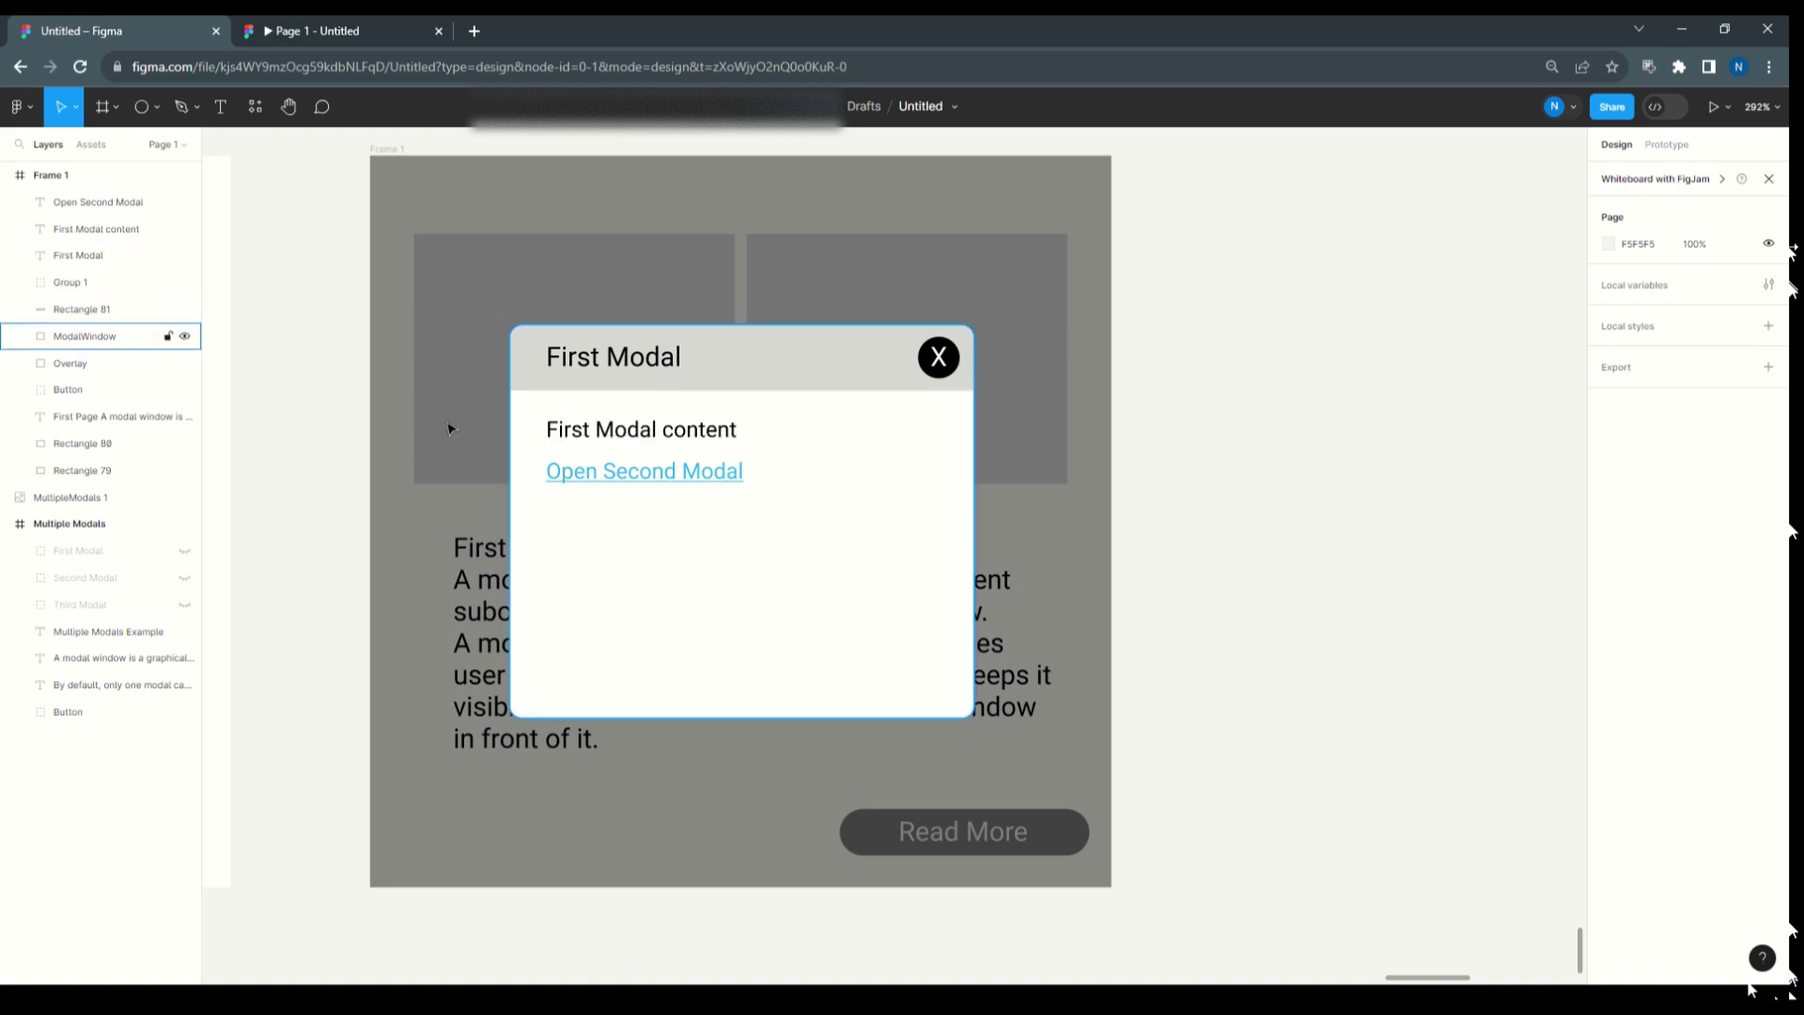
- Select ModalWindow, Overlay, Rectangle 81, Group 1 and the three modal text layers
left_click(74, 343)
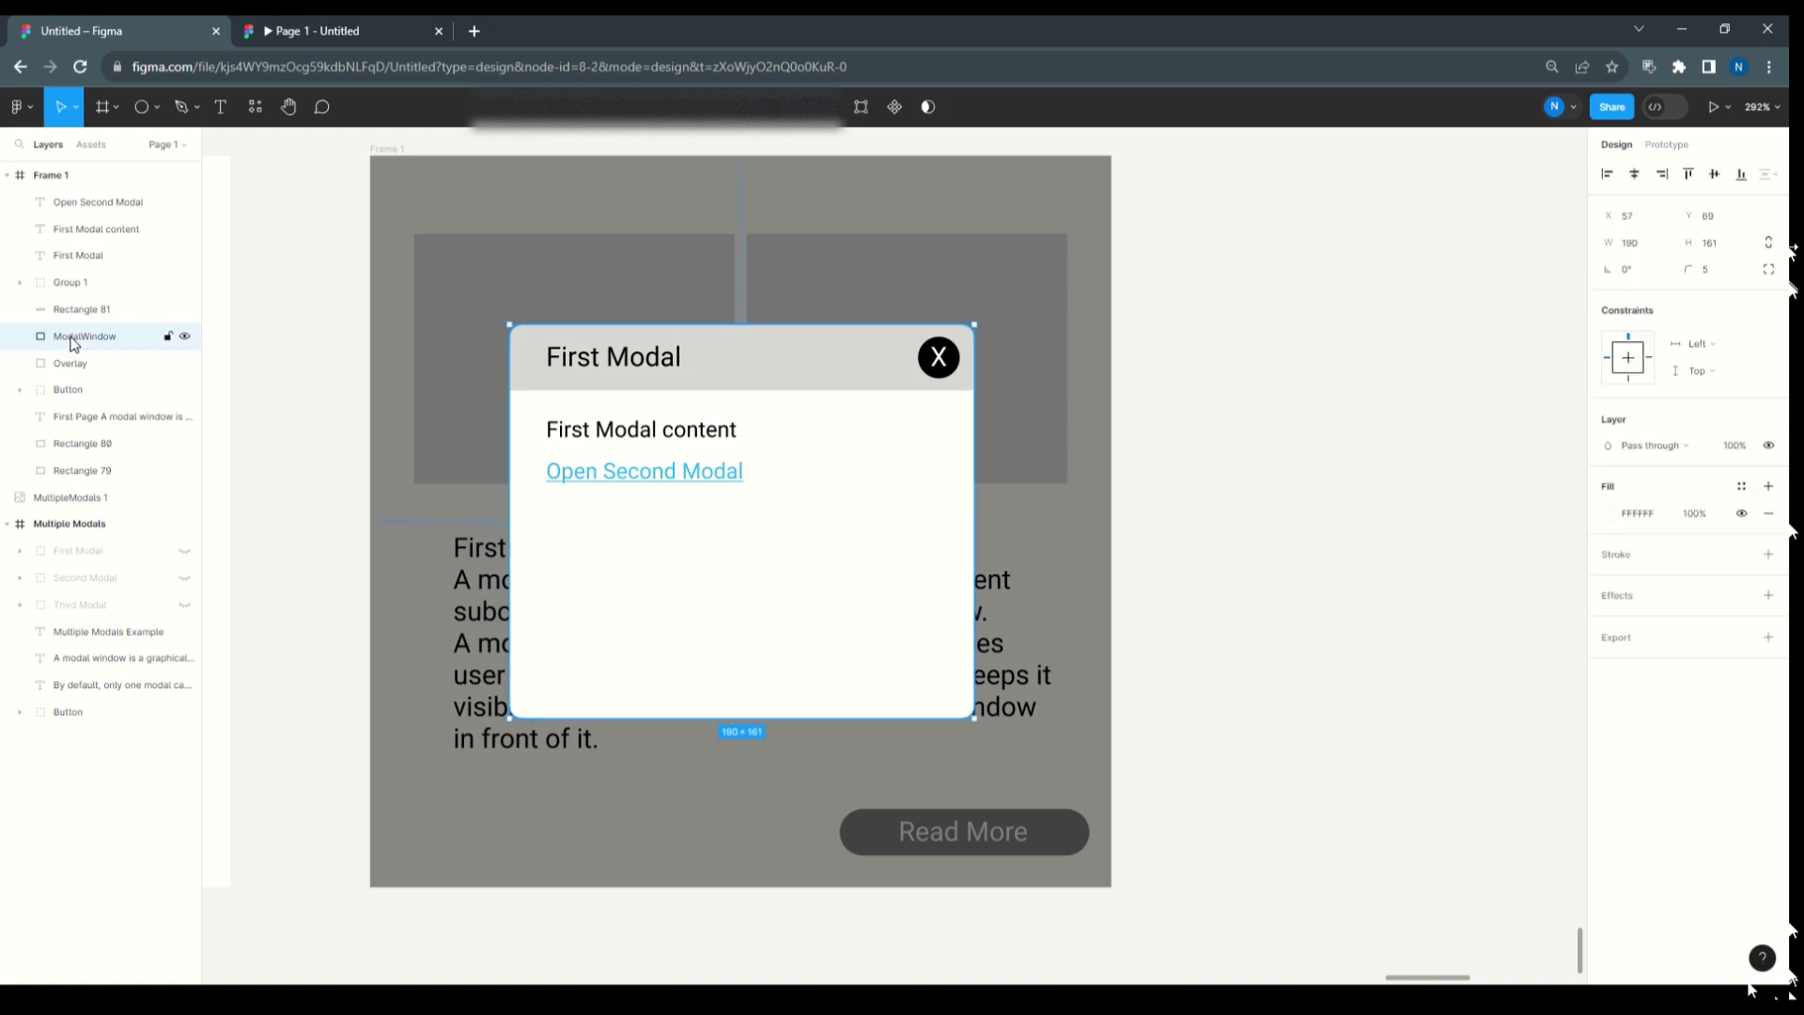
left_click(72, 365, "shift")
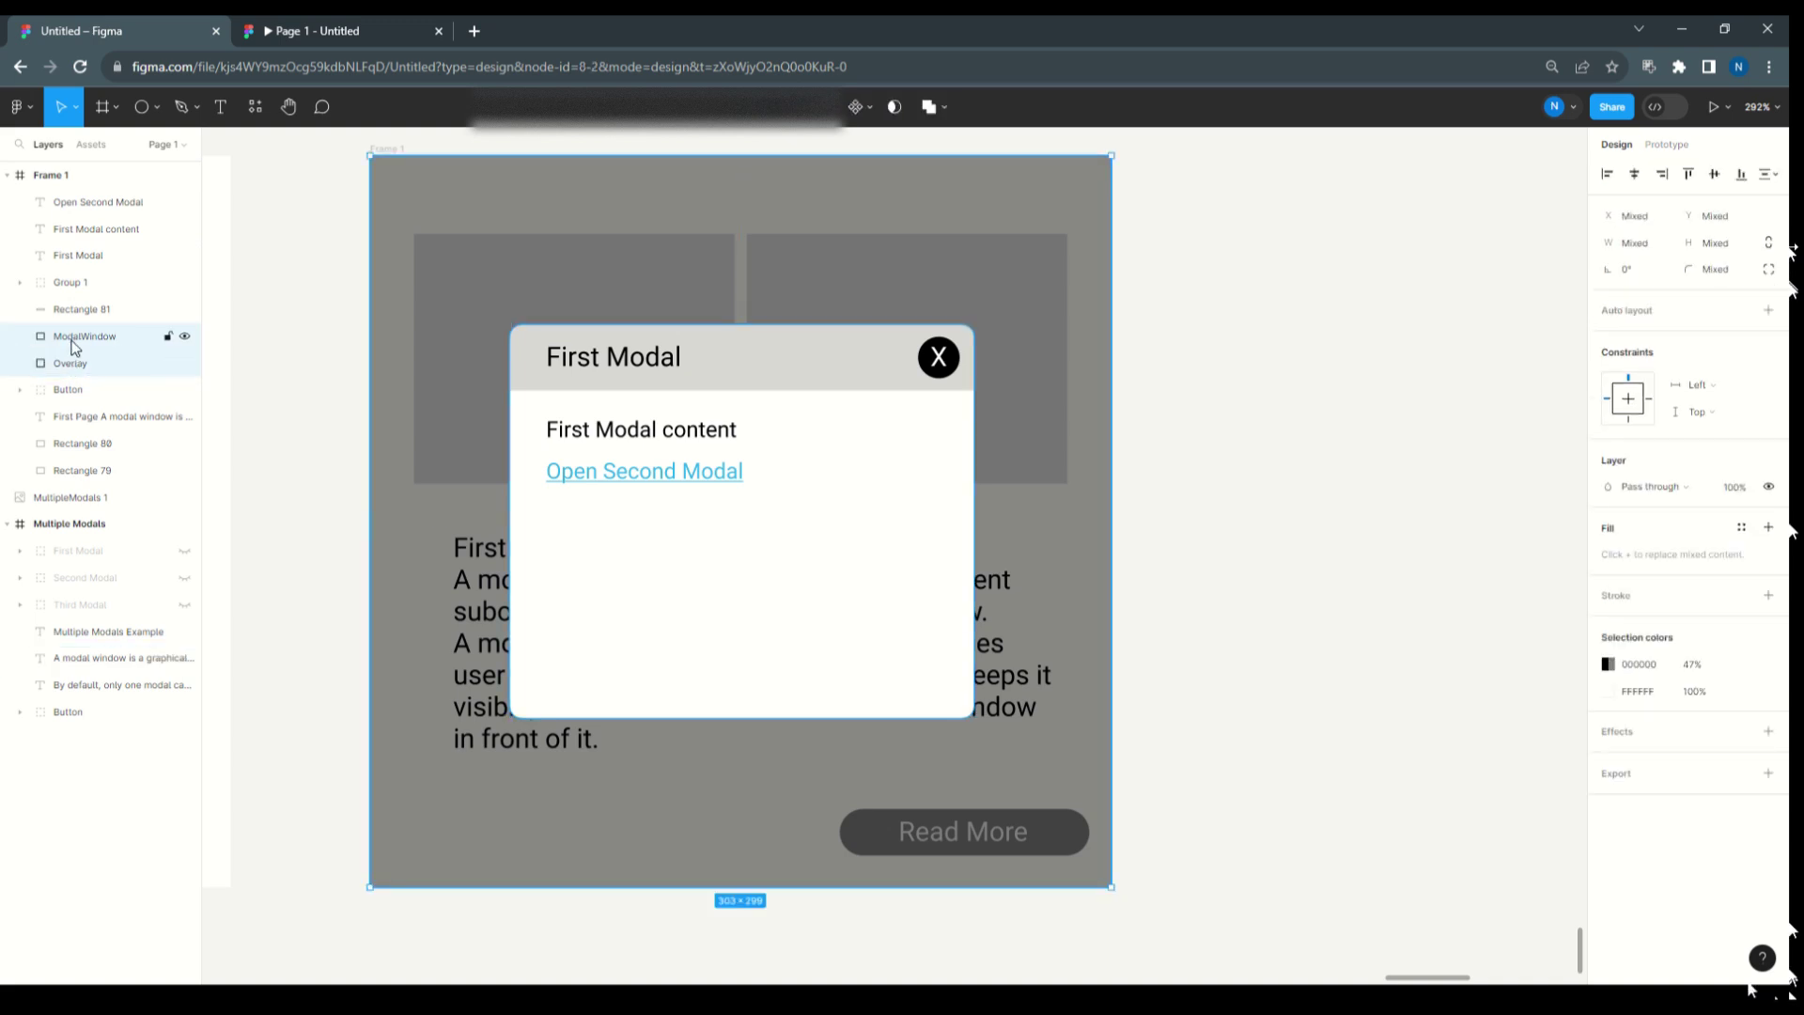
left_click(77, 316, "shift")
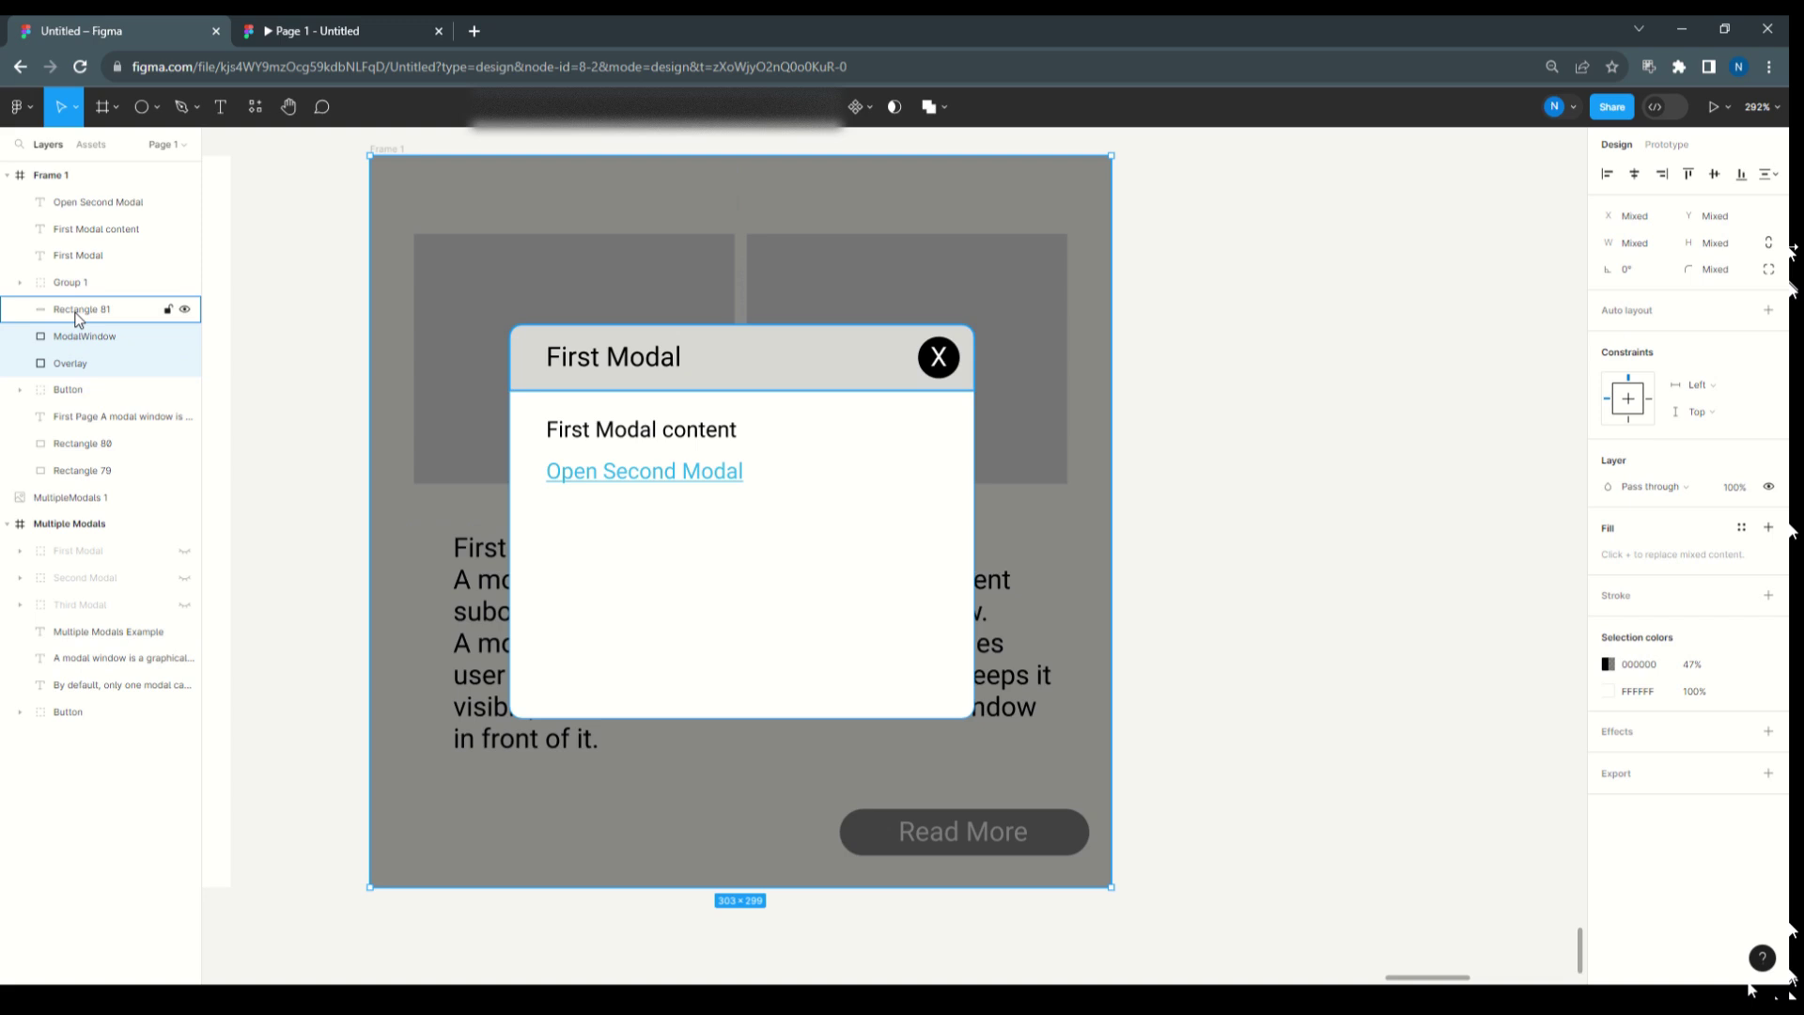
left_click(78, 287, "shift")
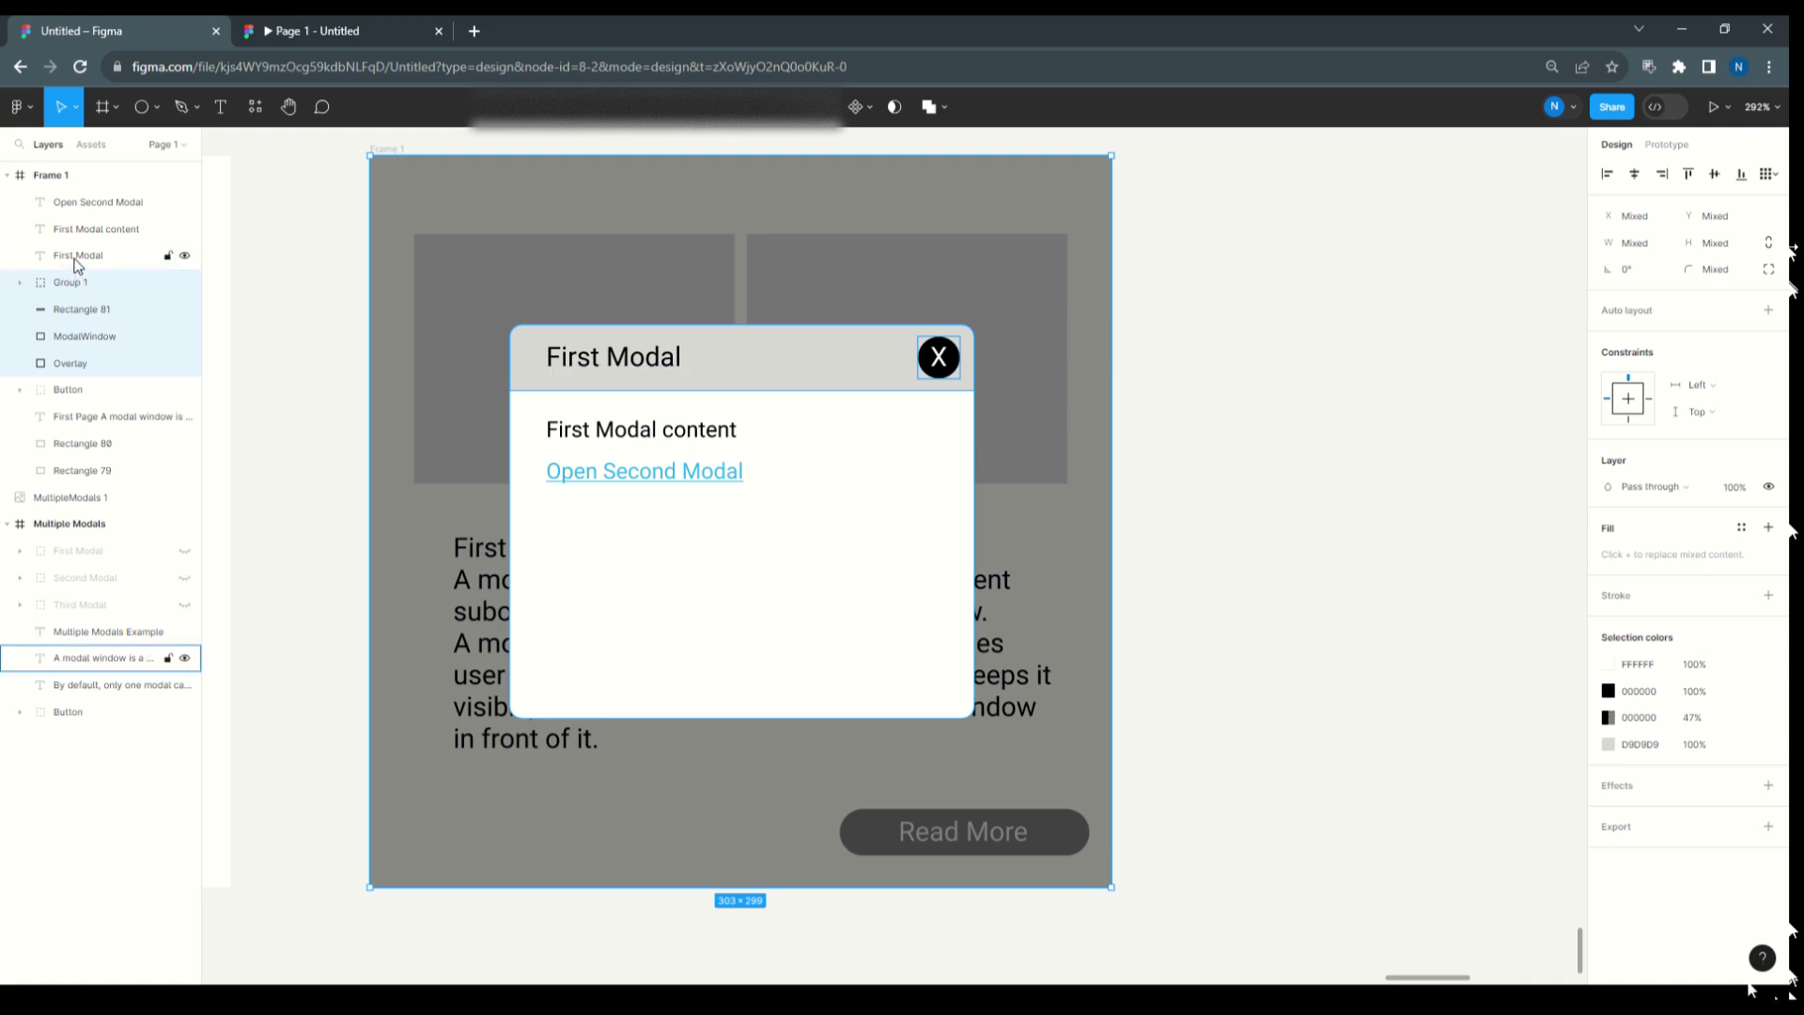
left_click(78, 255, "shift")
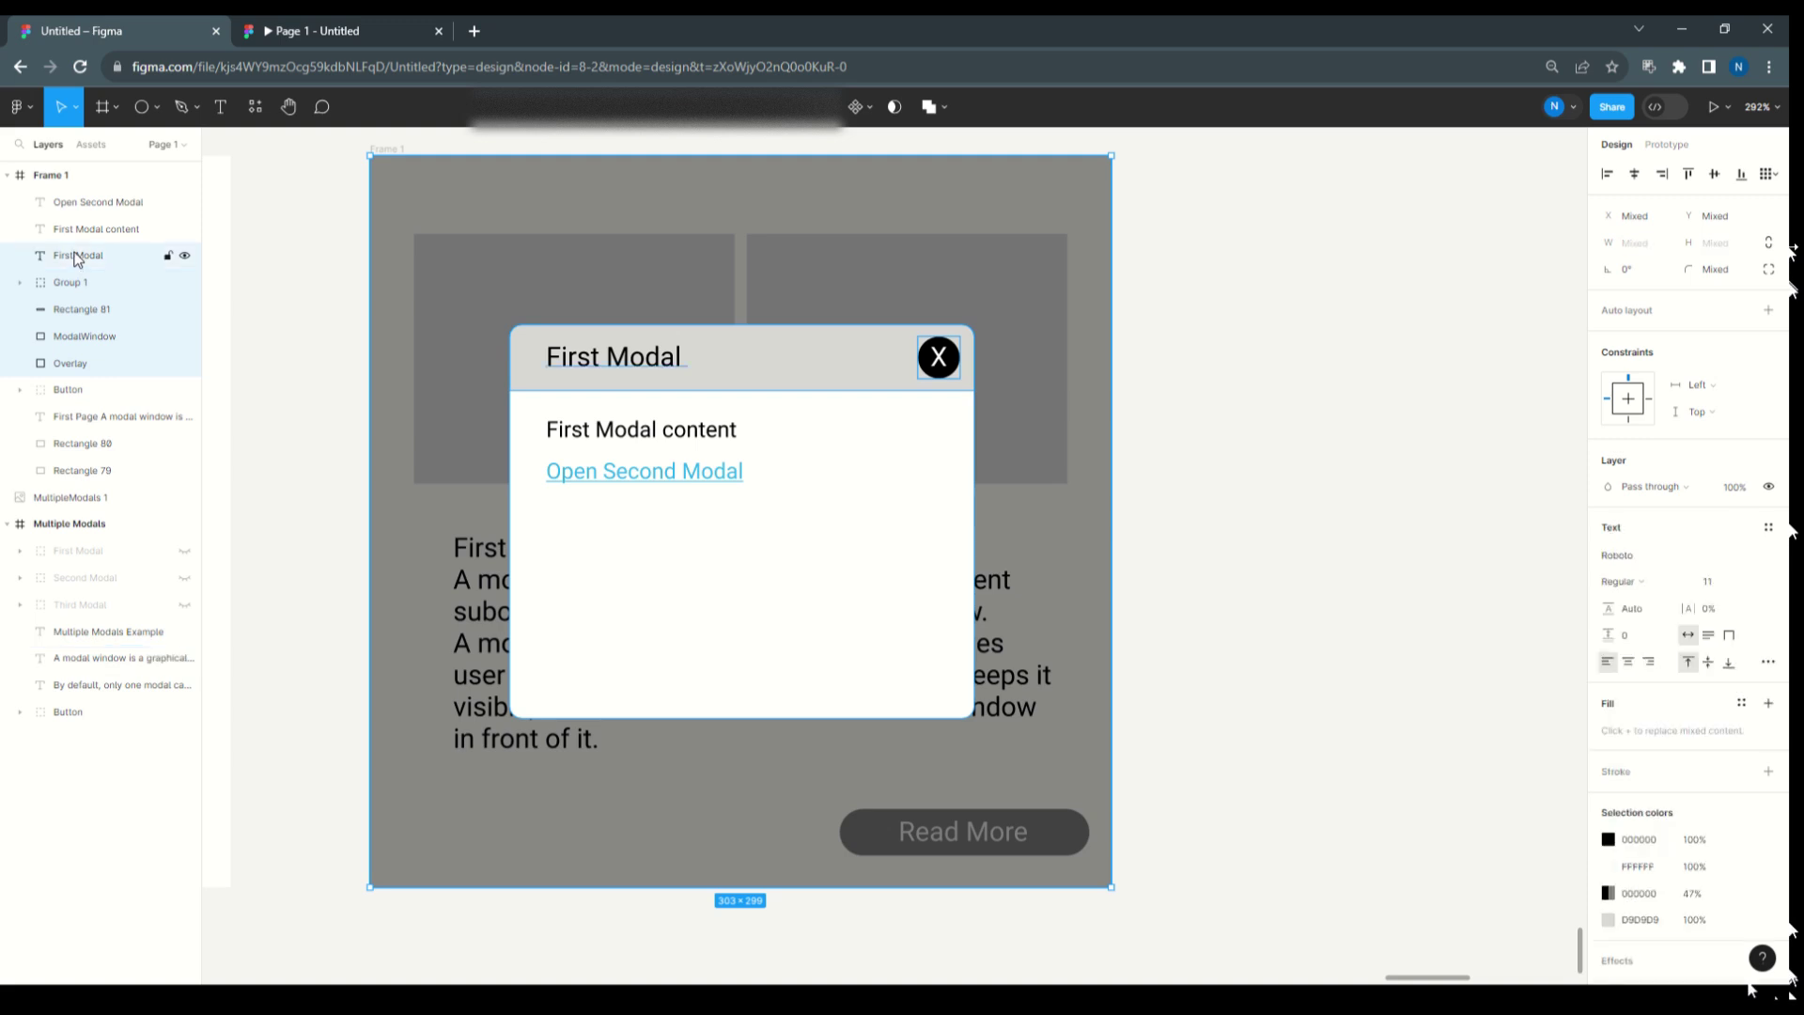
left_click(78, 229, "shift")
left_click(78, 229, "shift")
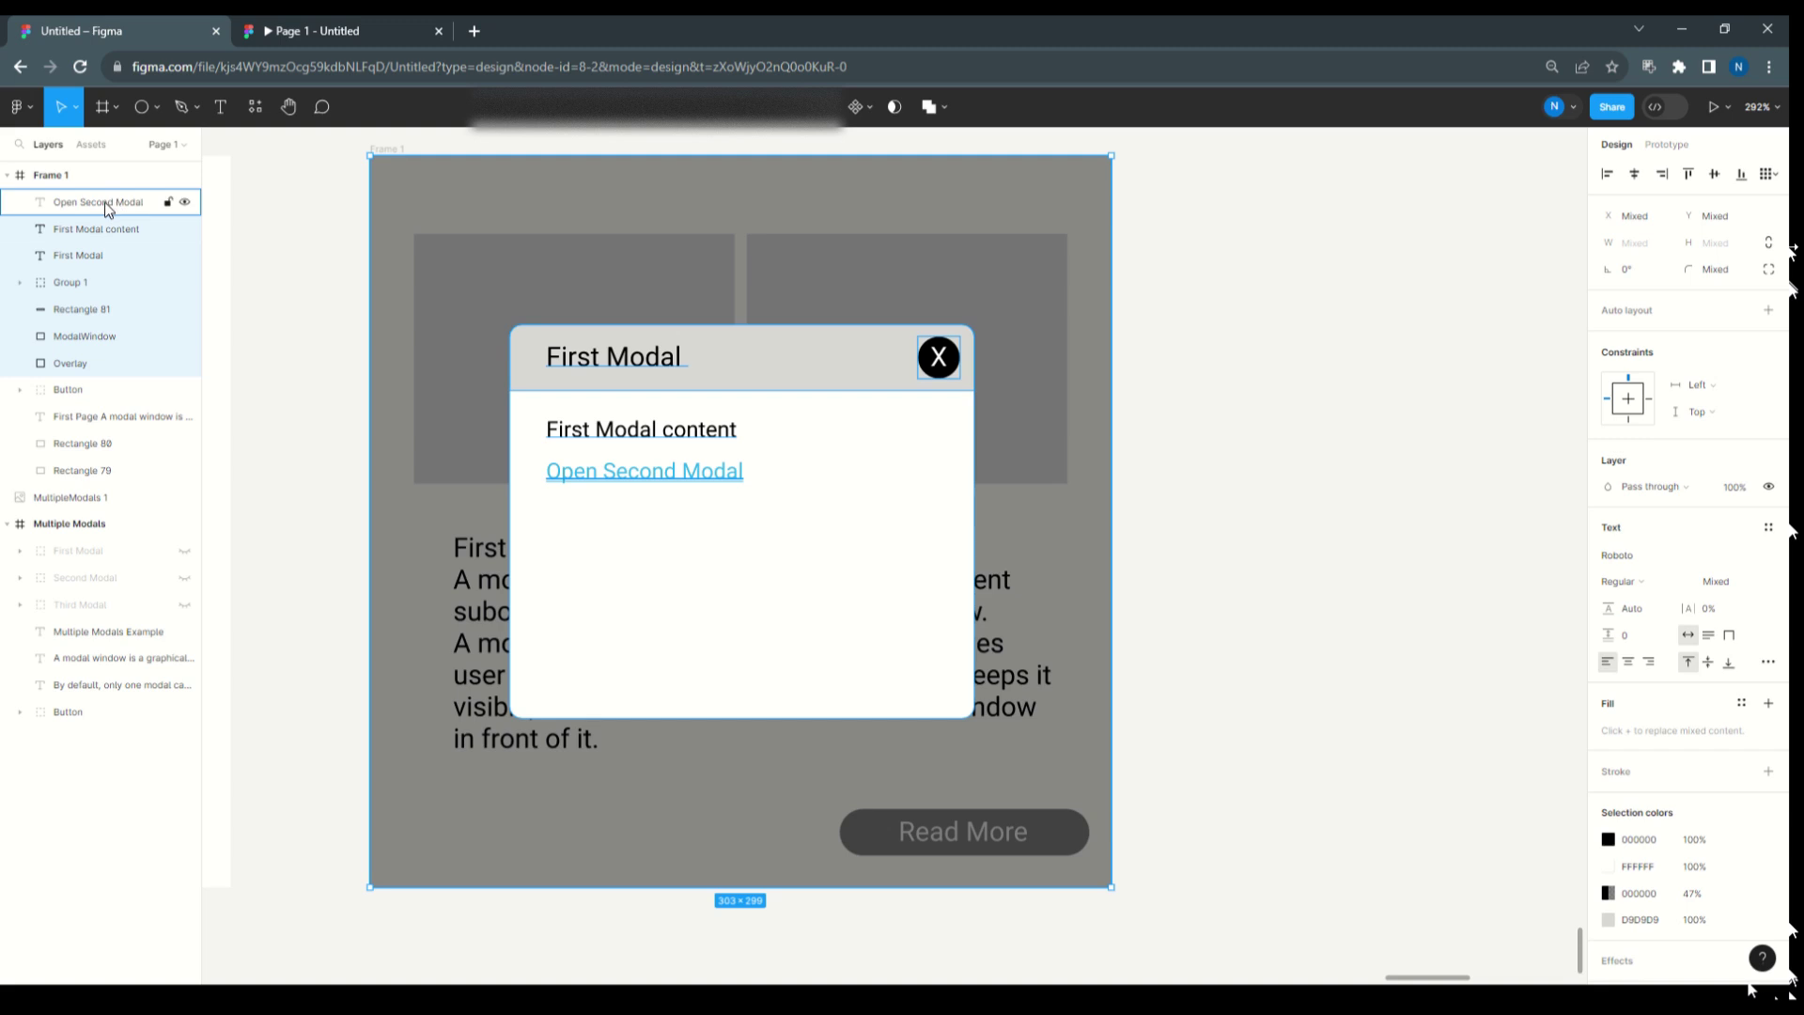
left_click(104, 203, "shift")
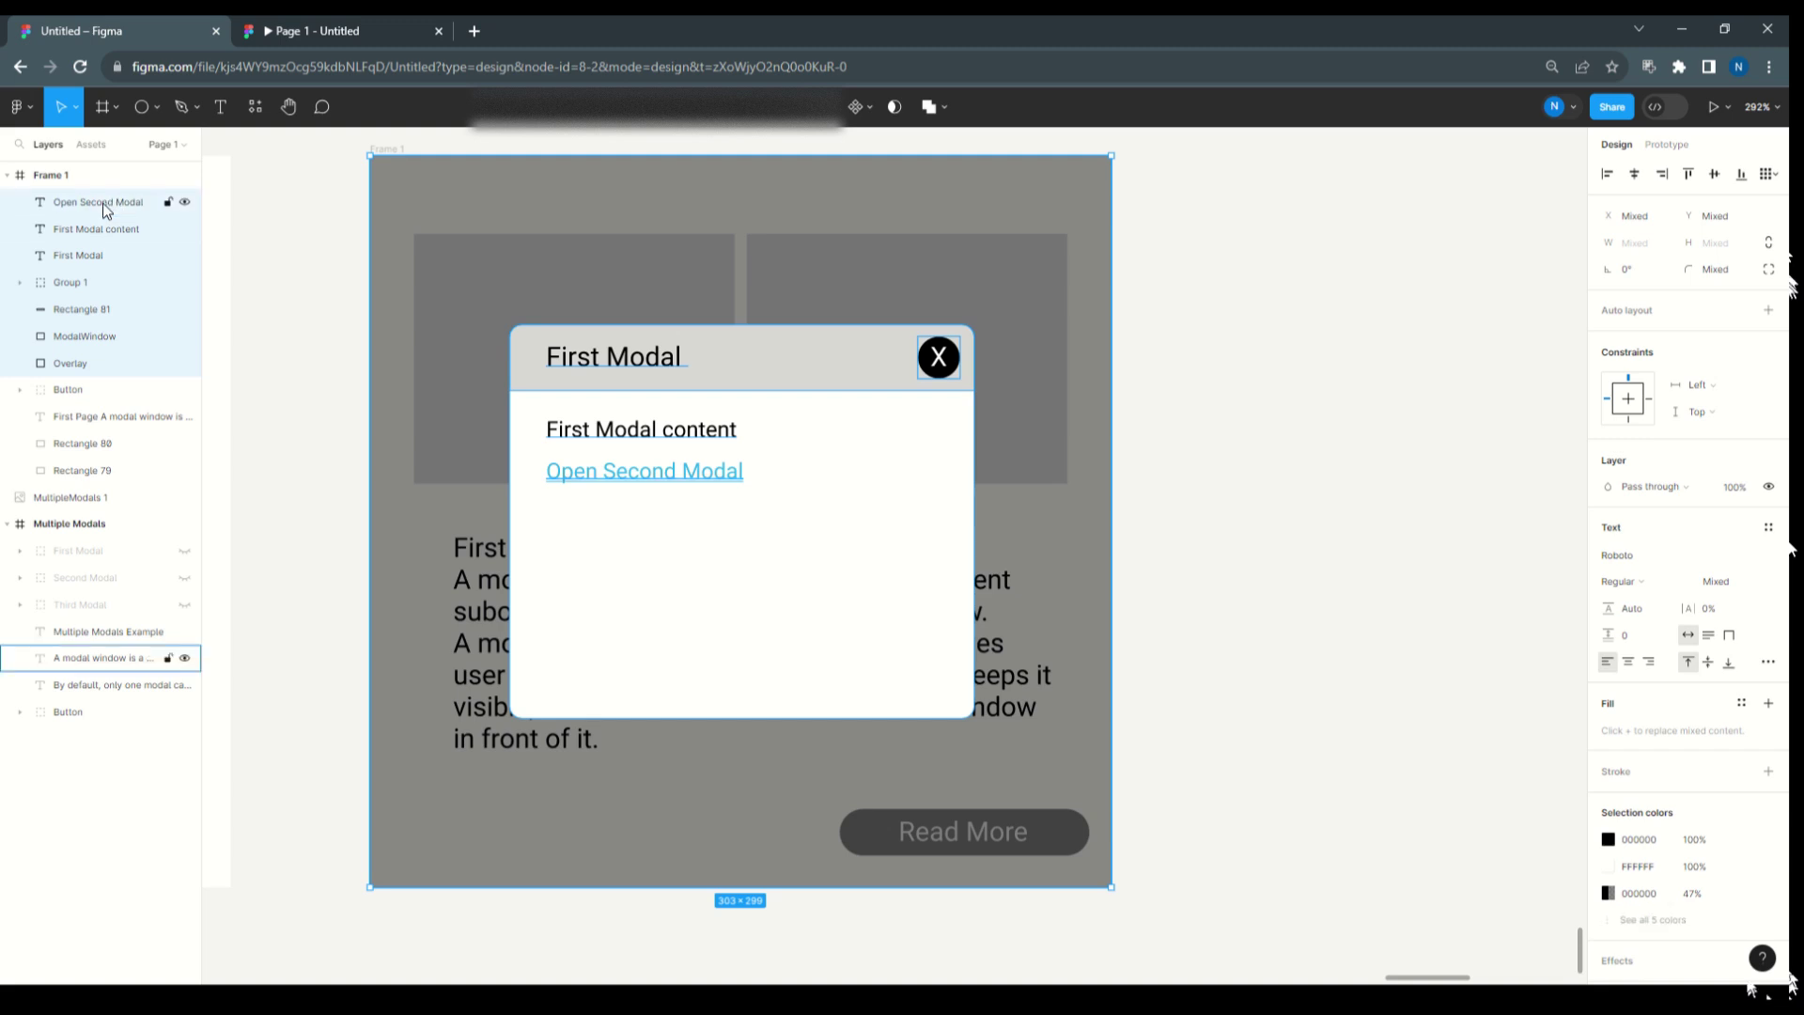
- Group the selected modal layers and name the group Modal1
key("ctrl+g")
double_click(94, 204)
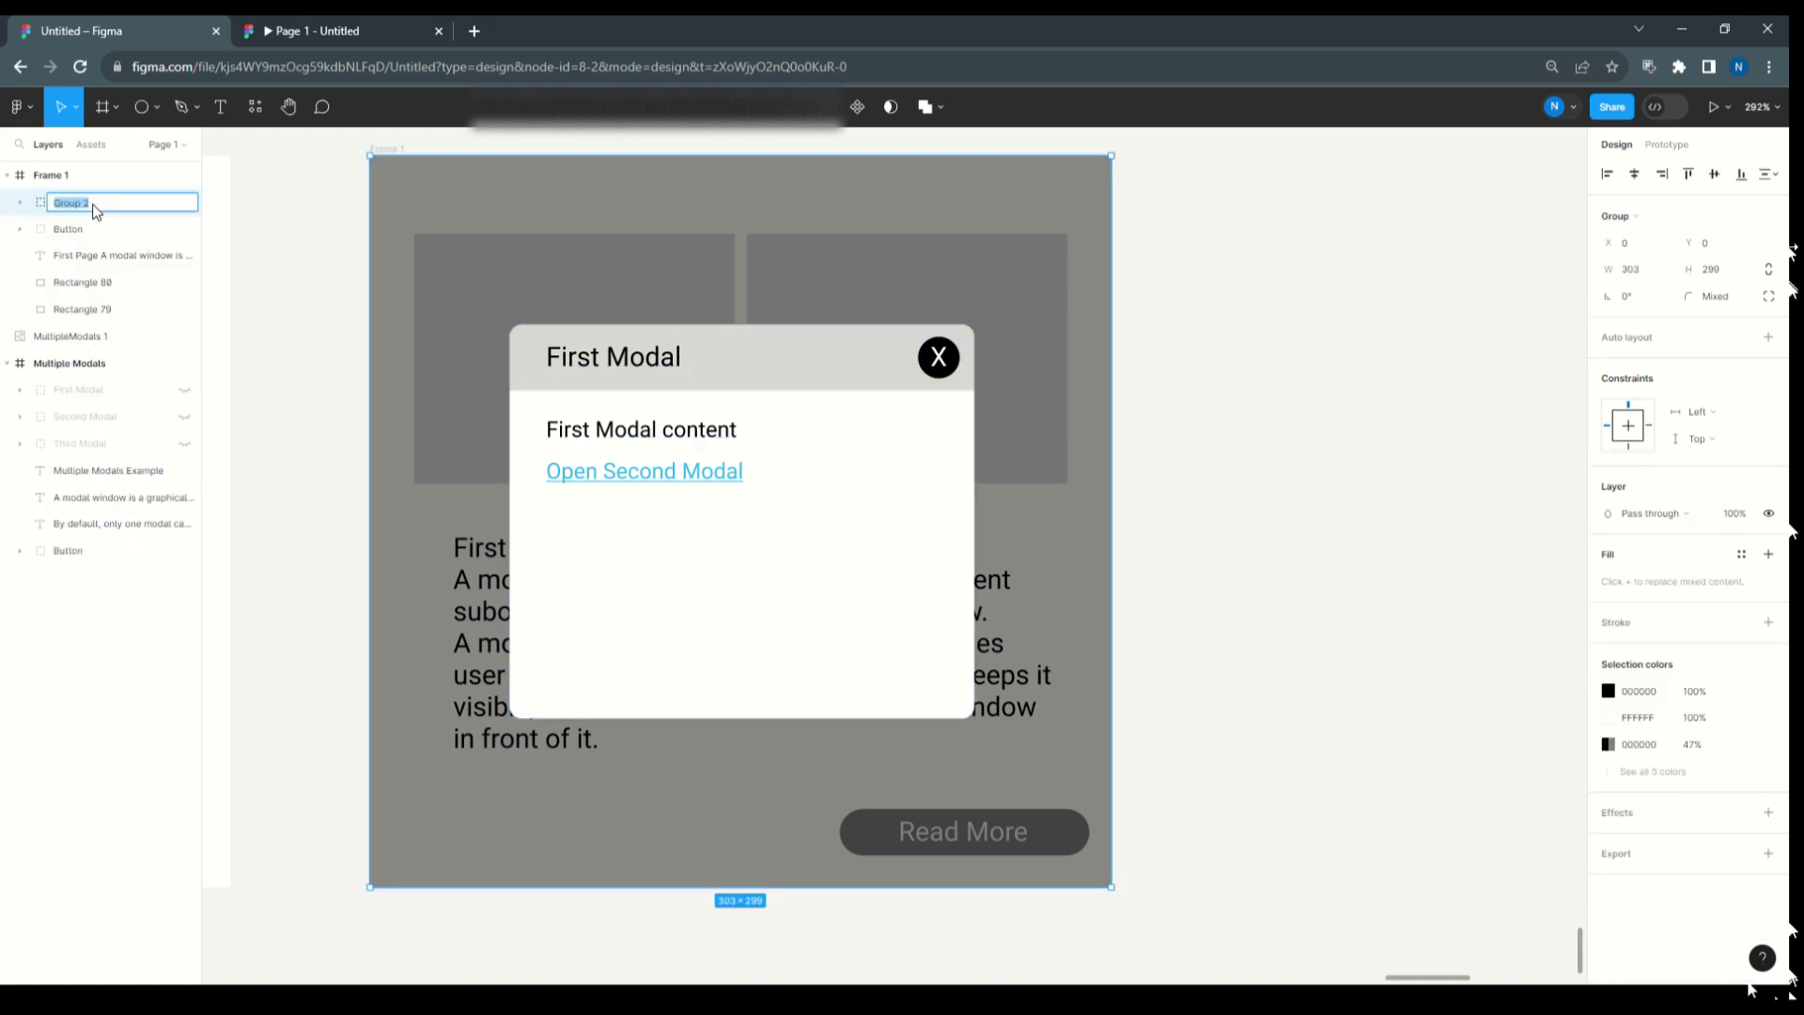
type("Modal1")
left_click(1238, 362)
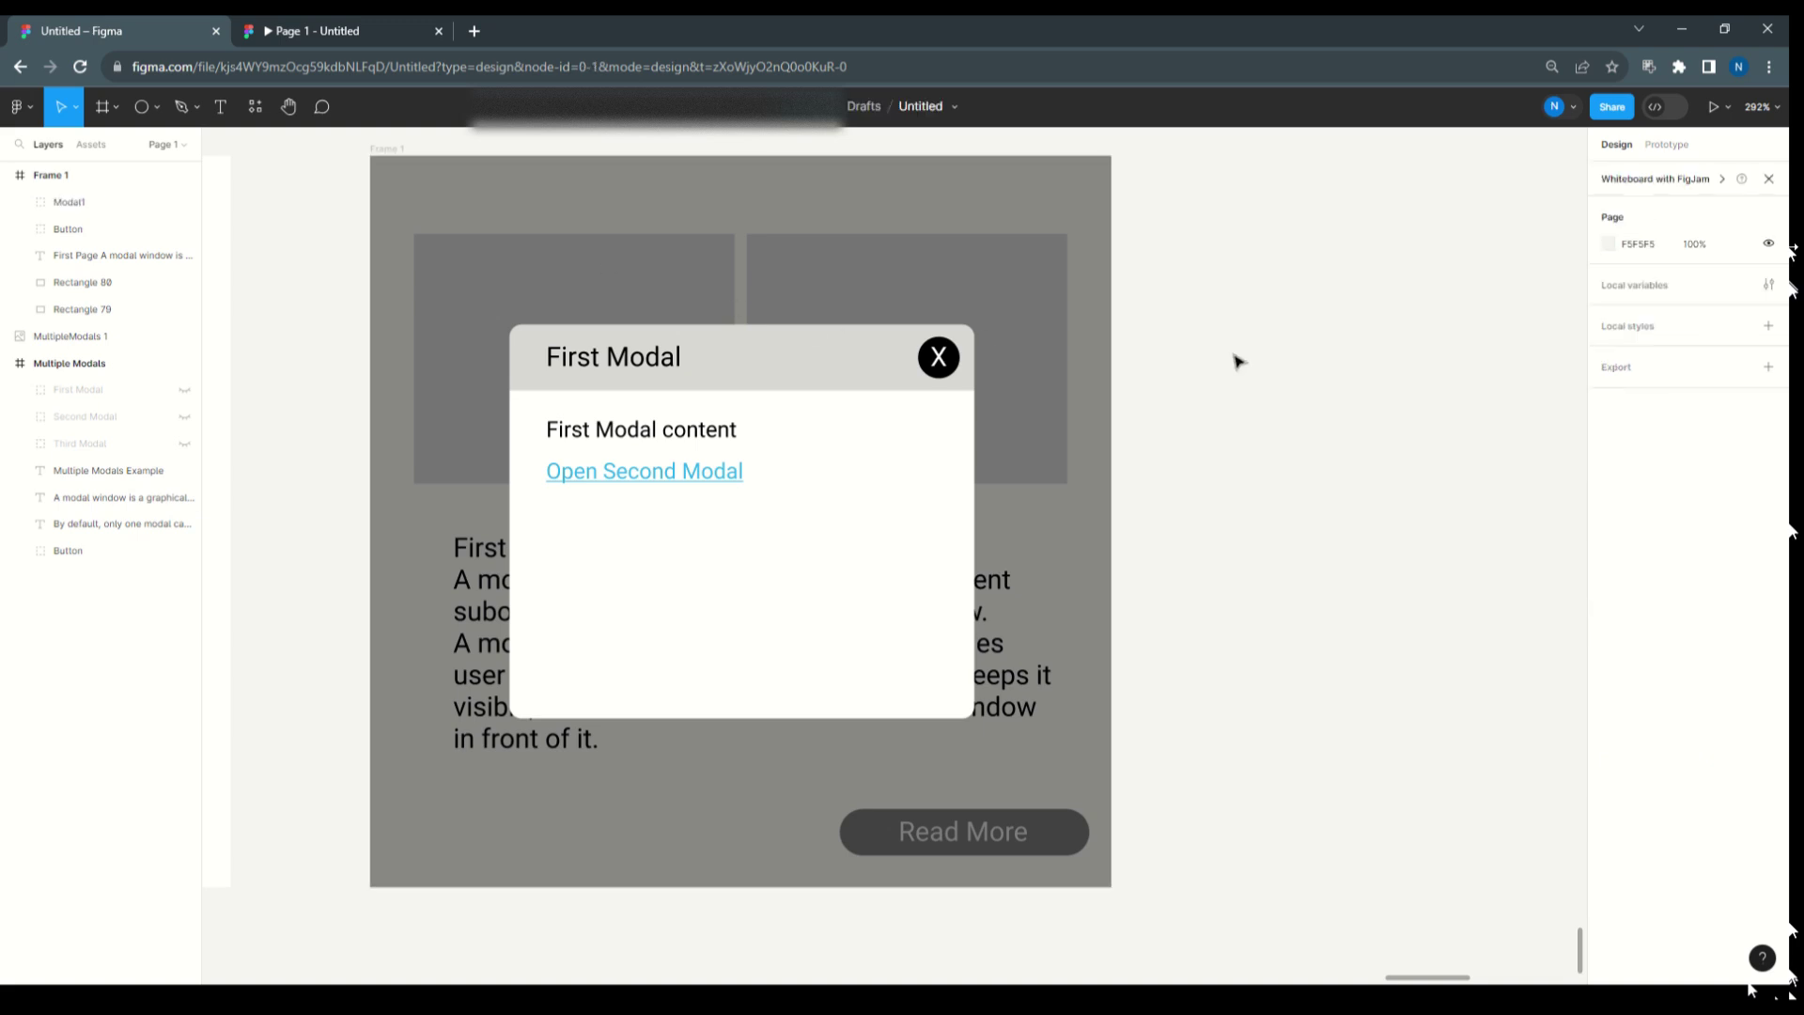
left_click(86, 206)
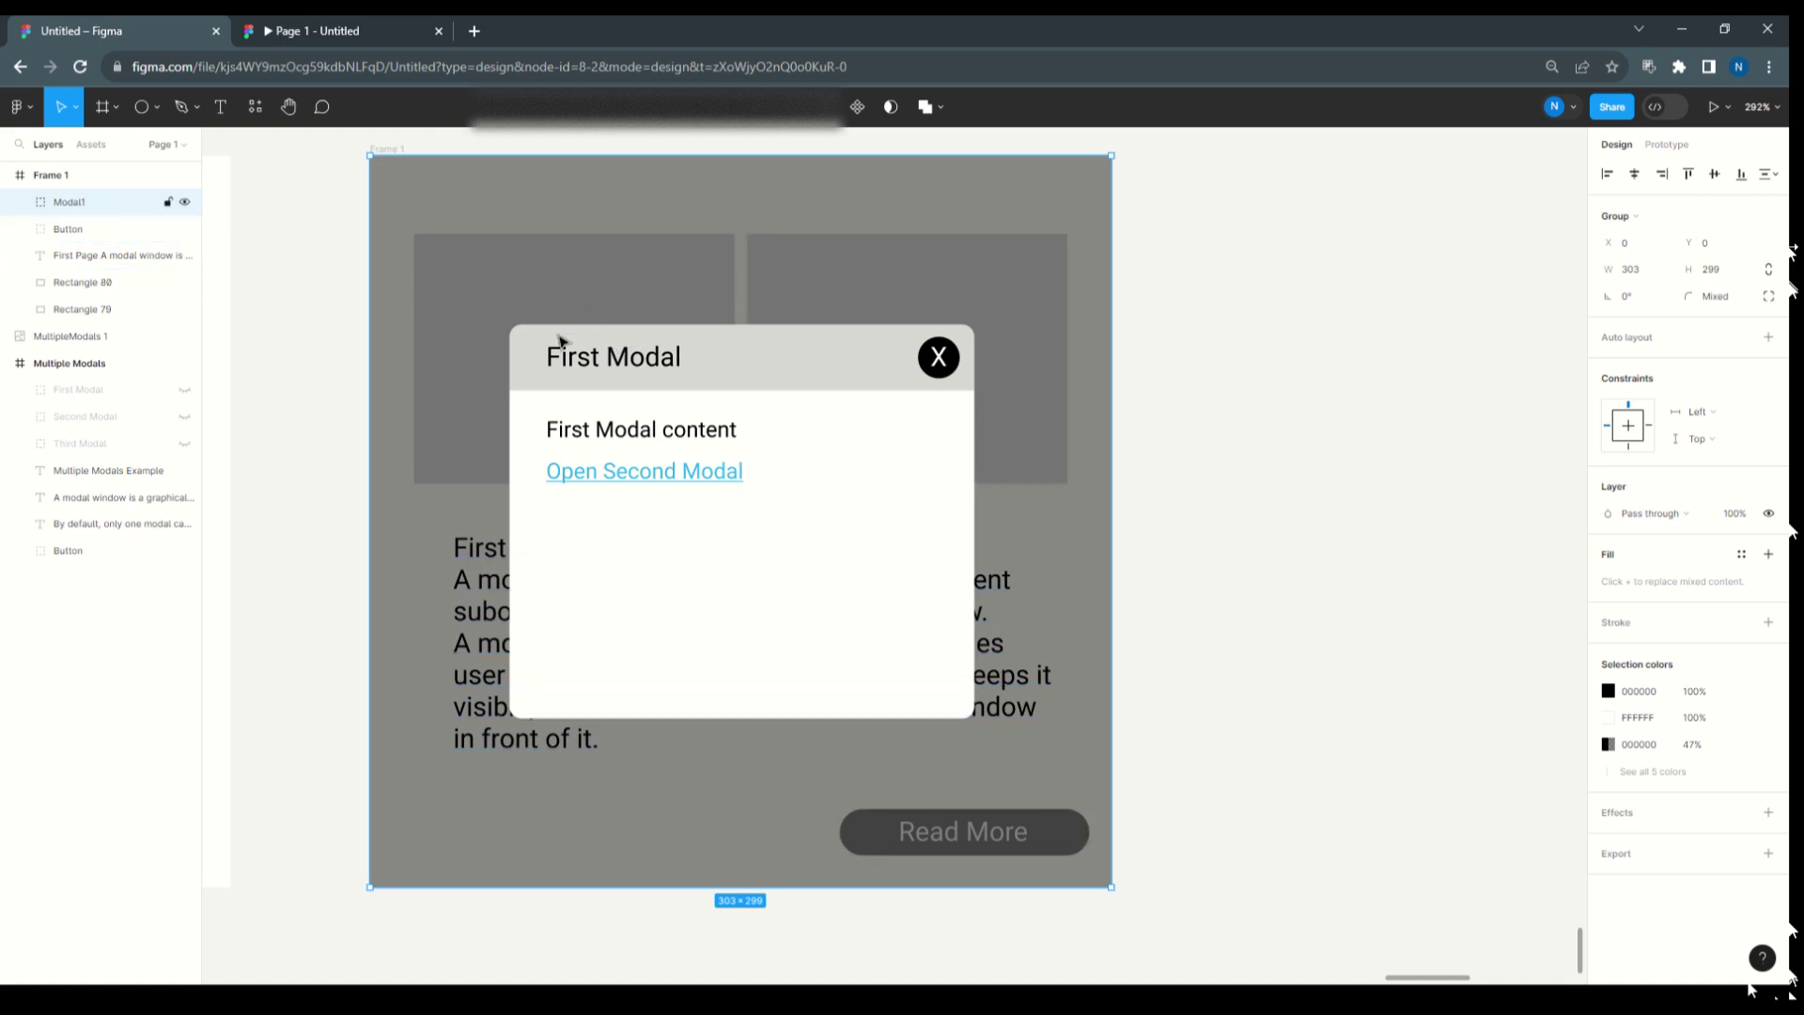
- Duplicate the Modal1 group and rename the copy Modal2
mouse_move(561, 342)
left_mouse_down("alt")
mouse_move(609, 384)
mouse_move(559, 339)
left_mouse_up("alt")
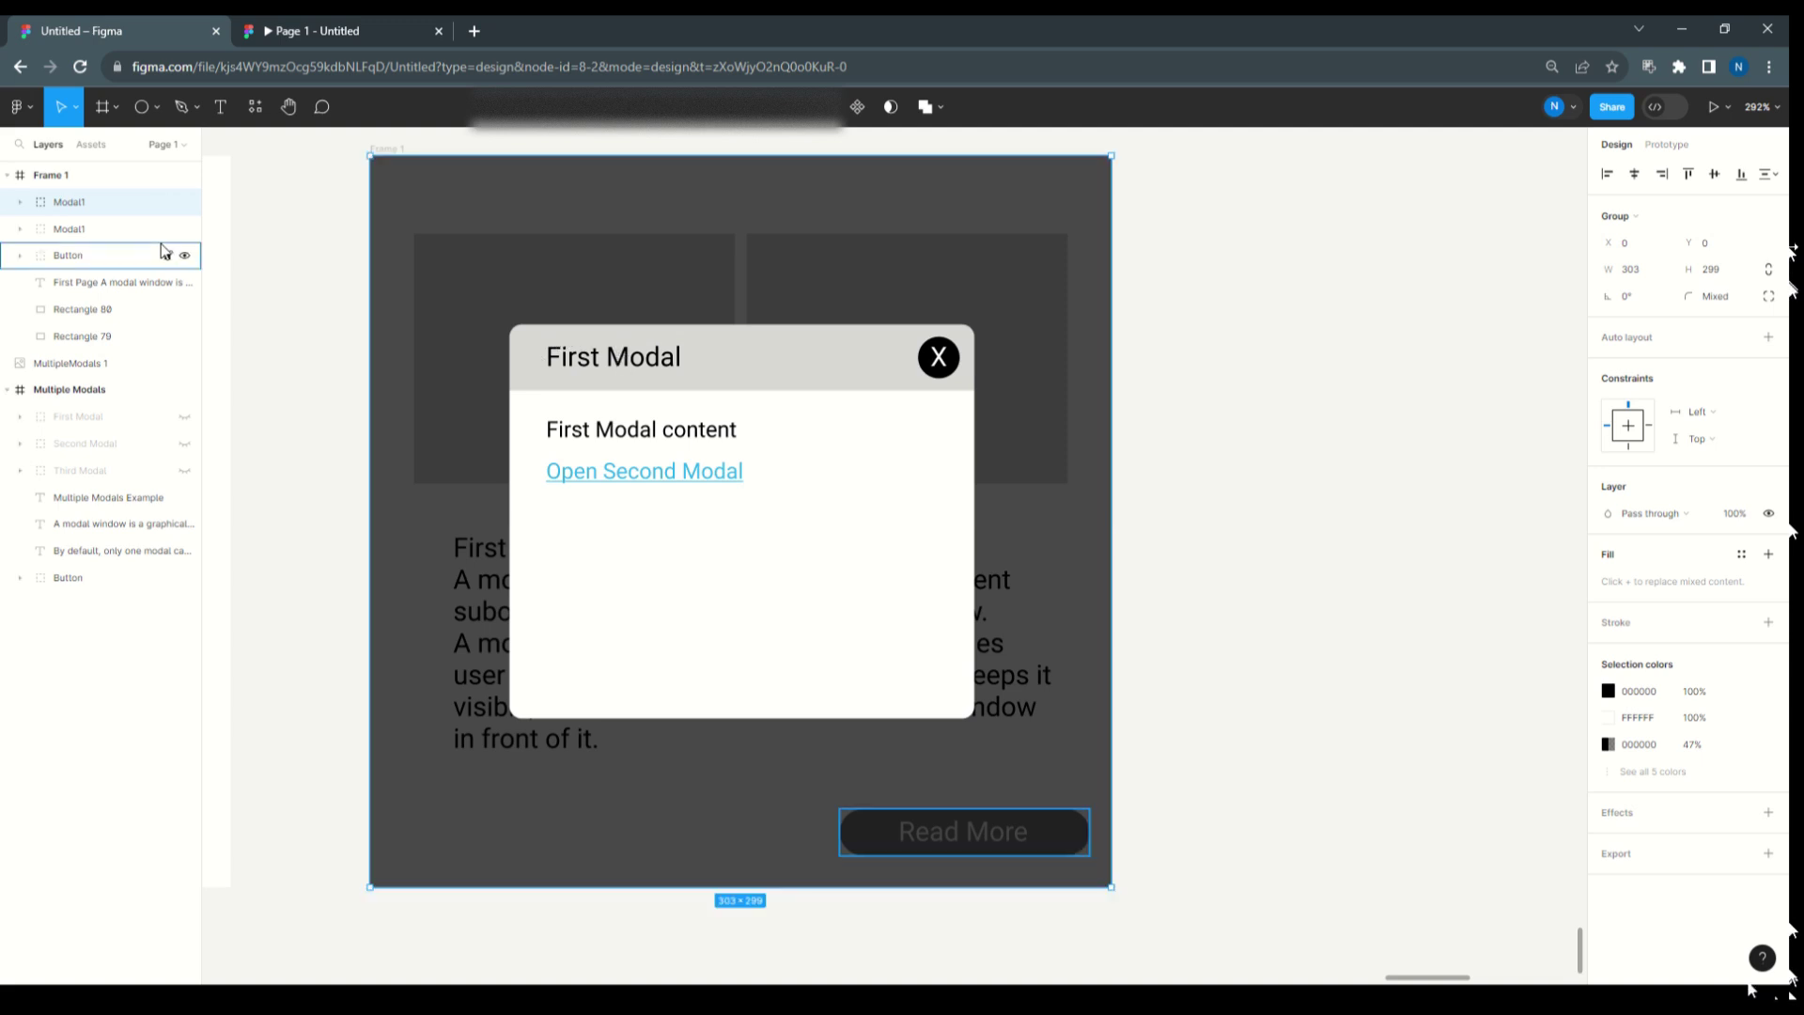
double_click(85, 205)
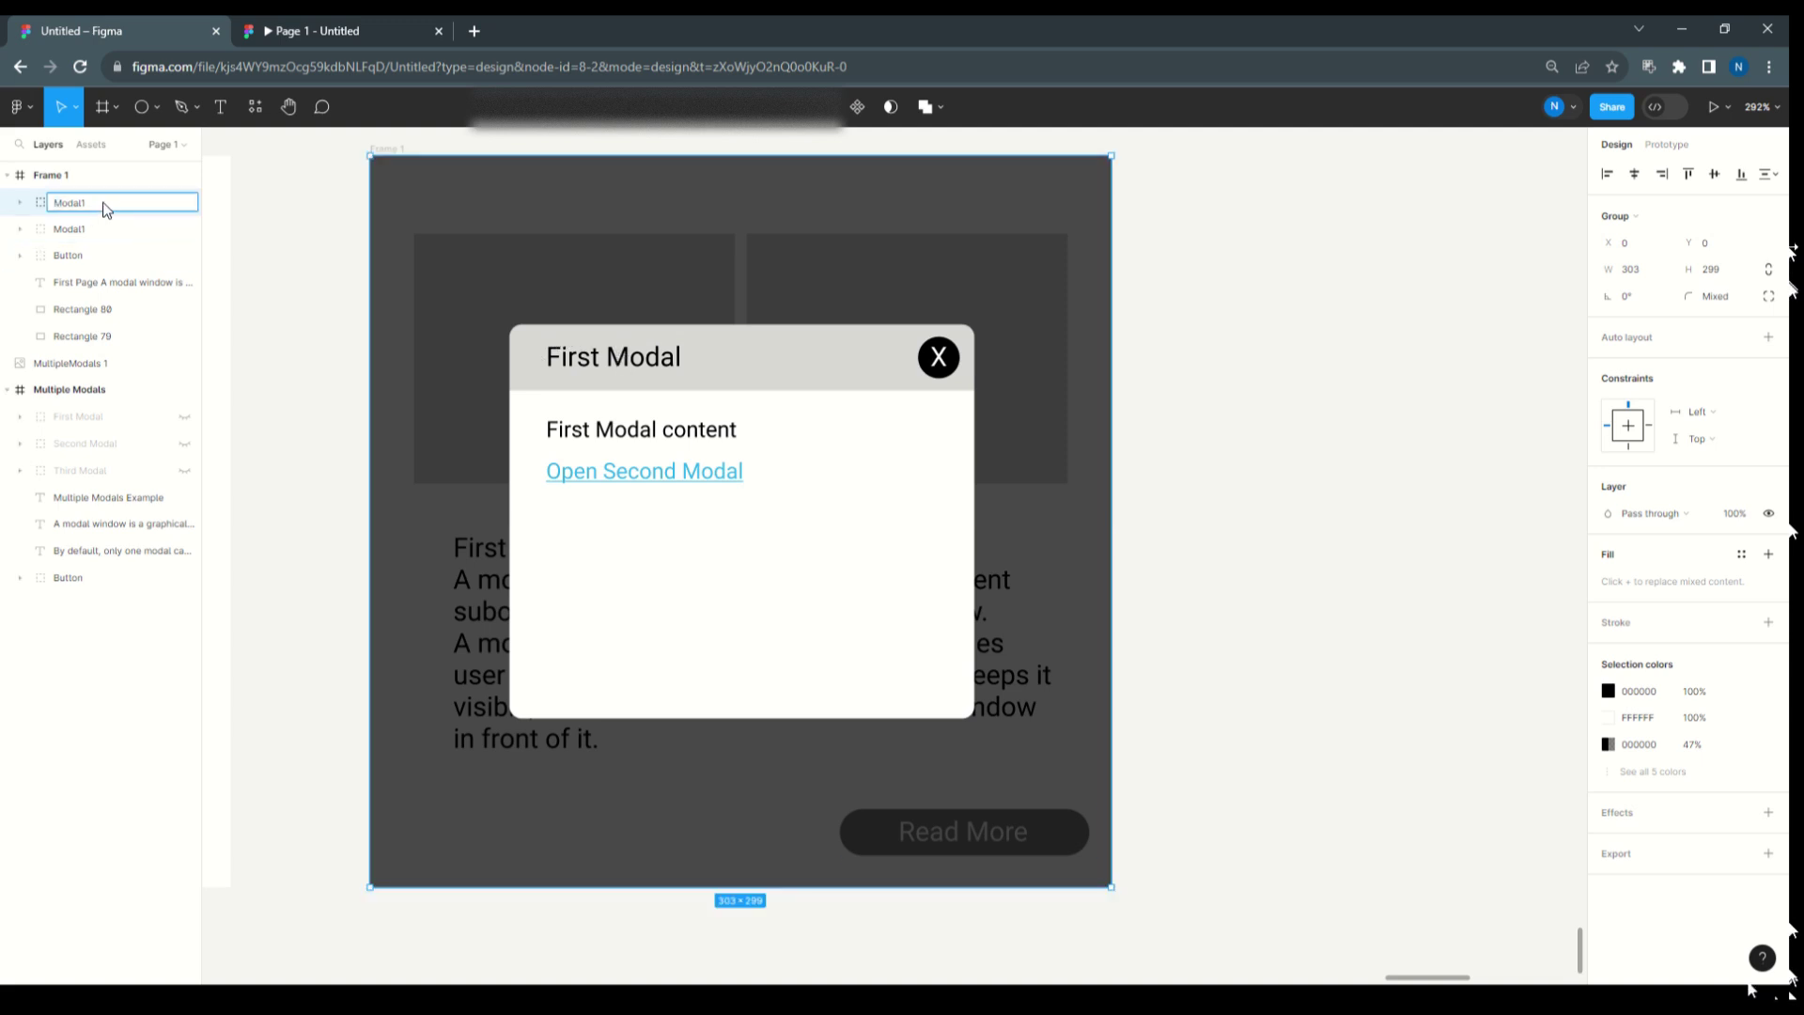
type("2")
key("Return")
- Change Modal2's texts to 'Second Modal', 'Second Modal content' and 'Open Third Modal'
double_click(606, 361)
double_click(586, 357)
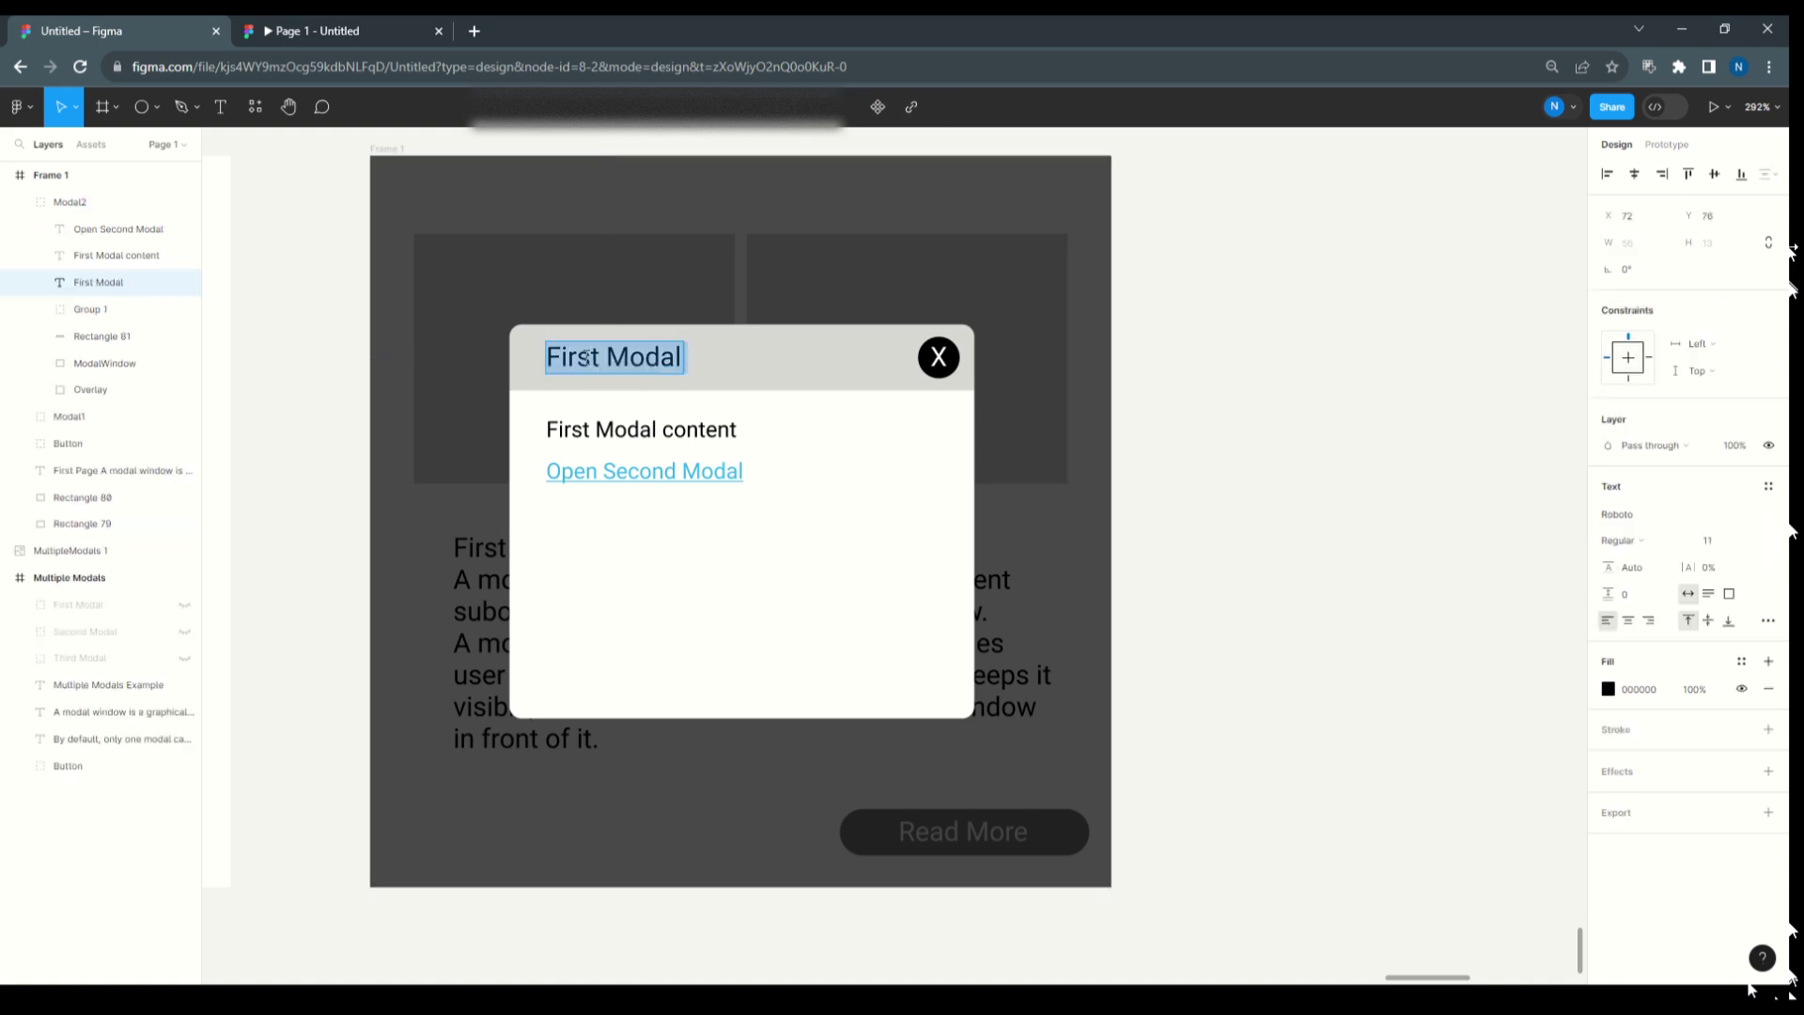
left_click_drag(602, 358, 542, 359)
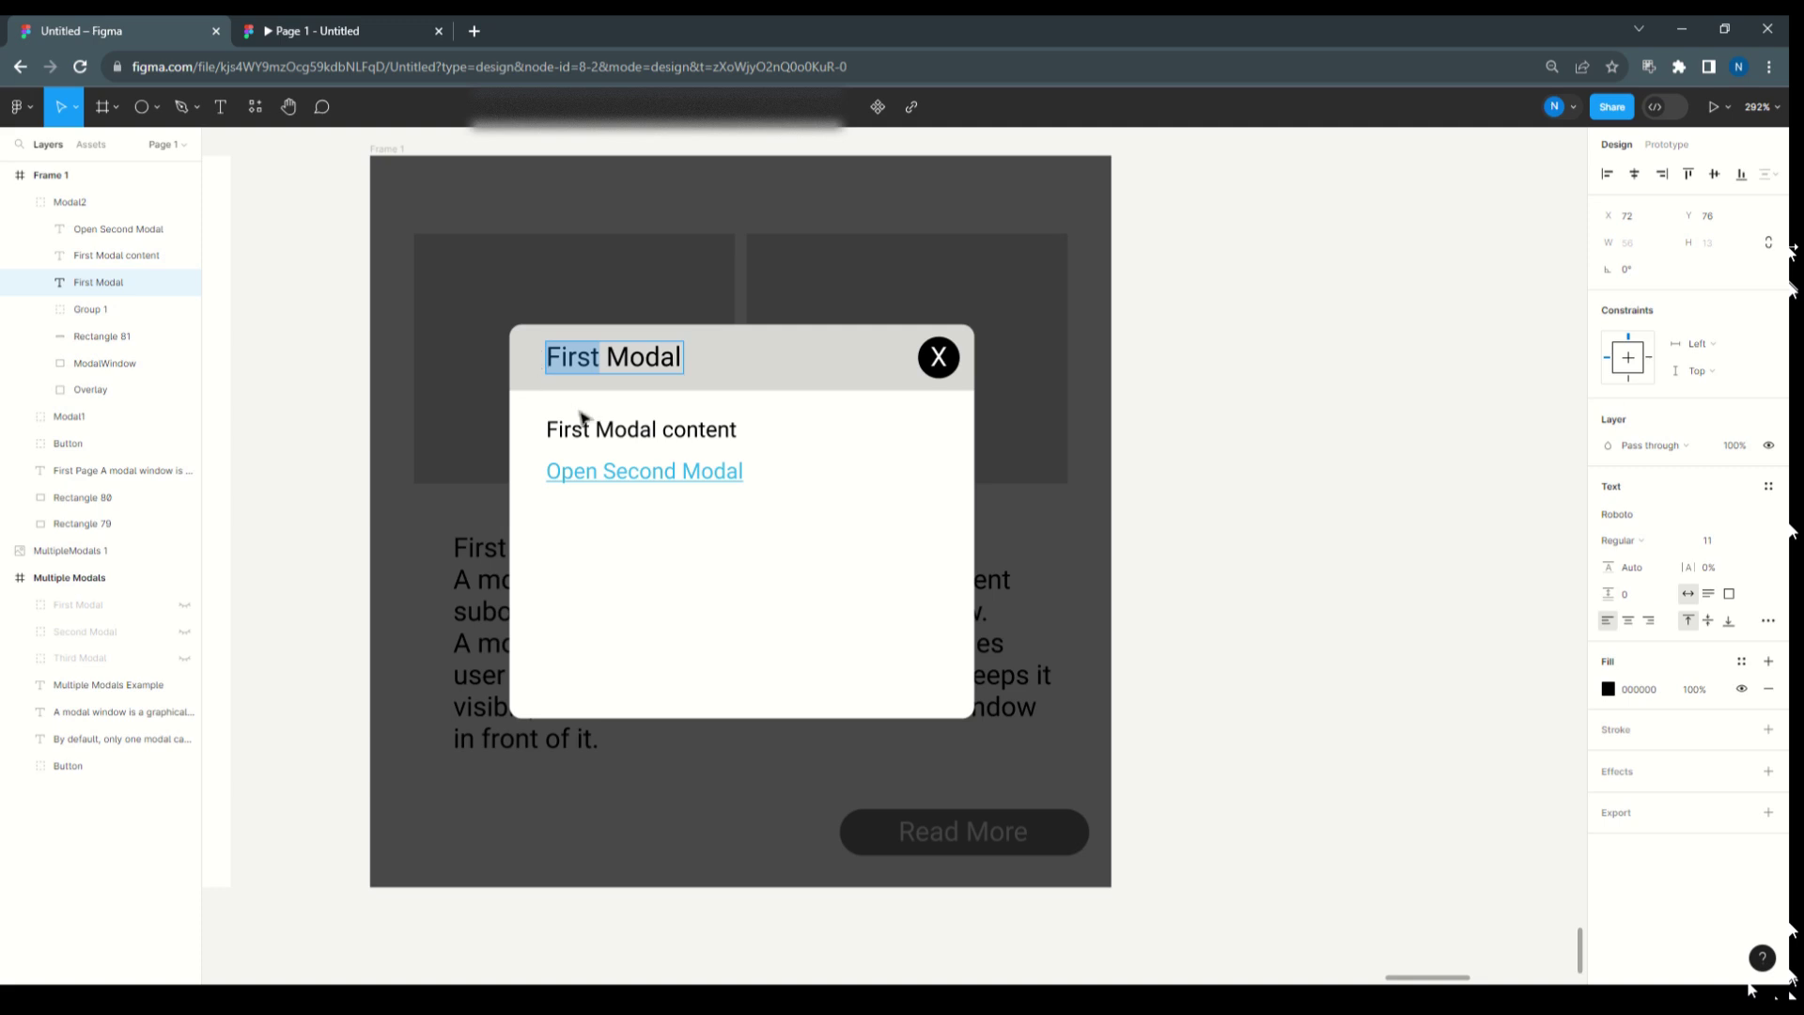
type("Se")
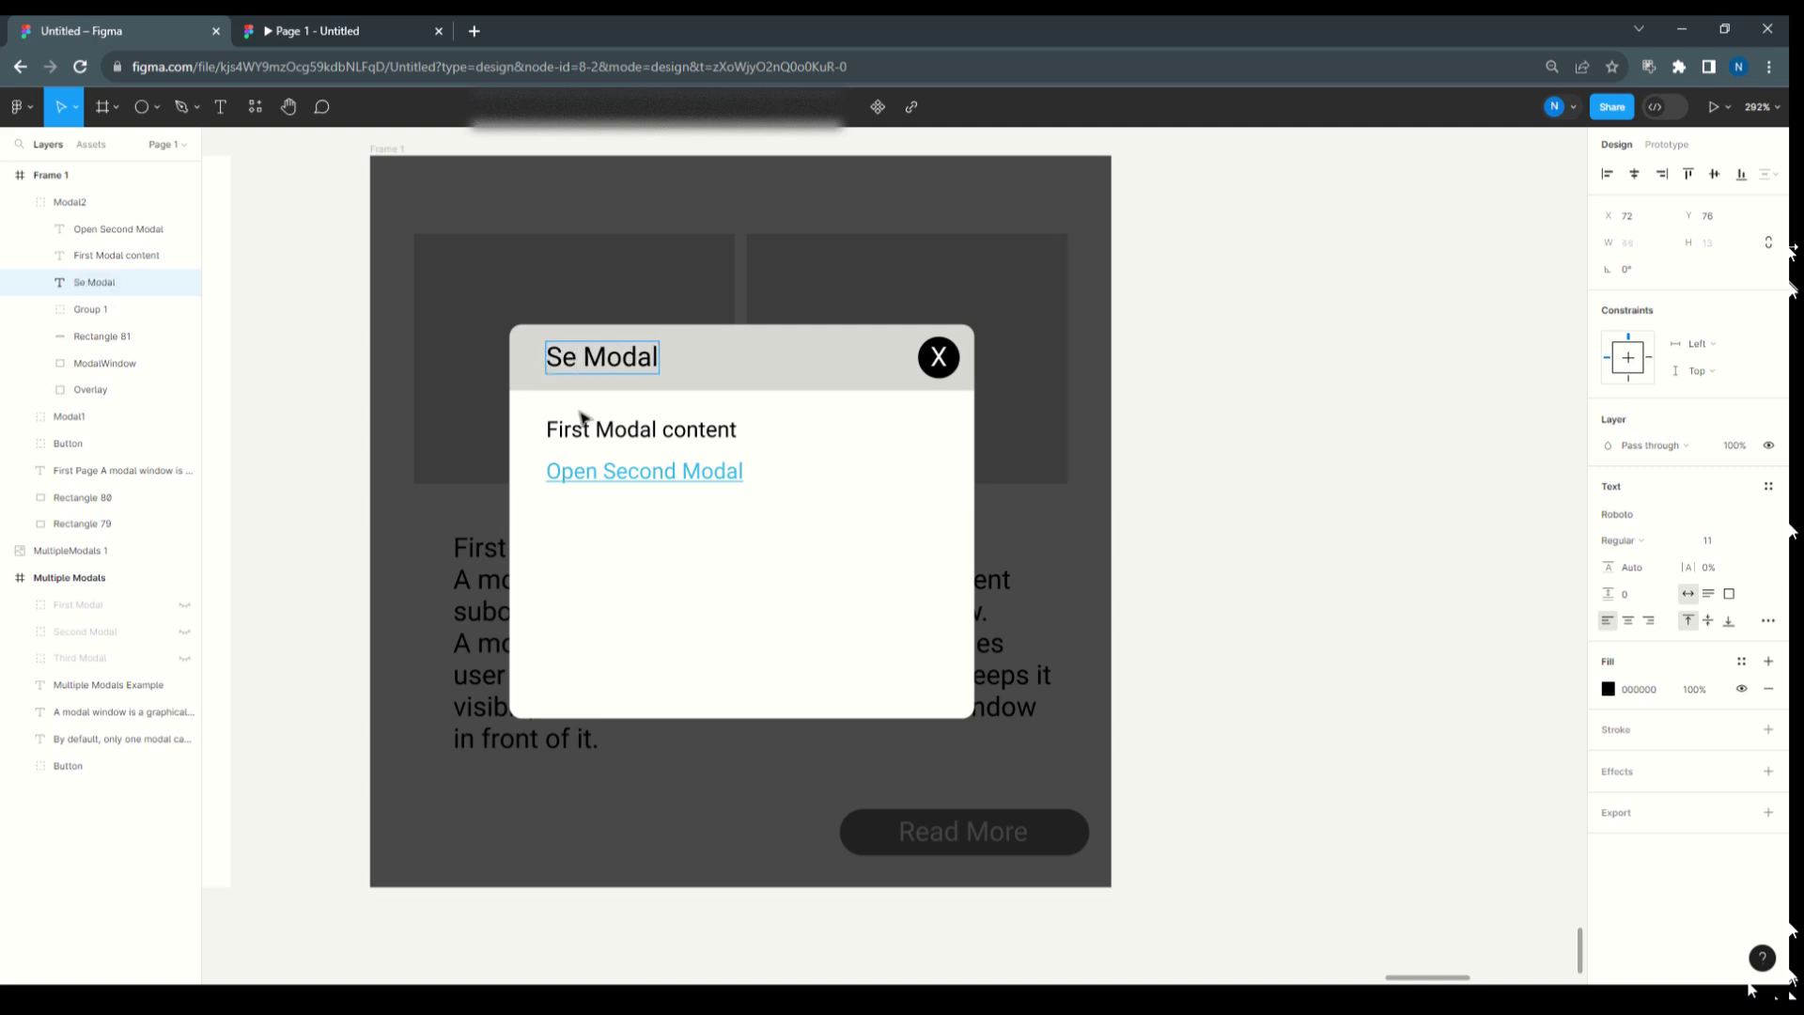
type("cond")
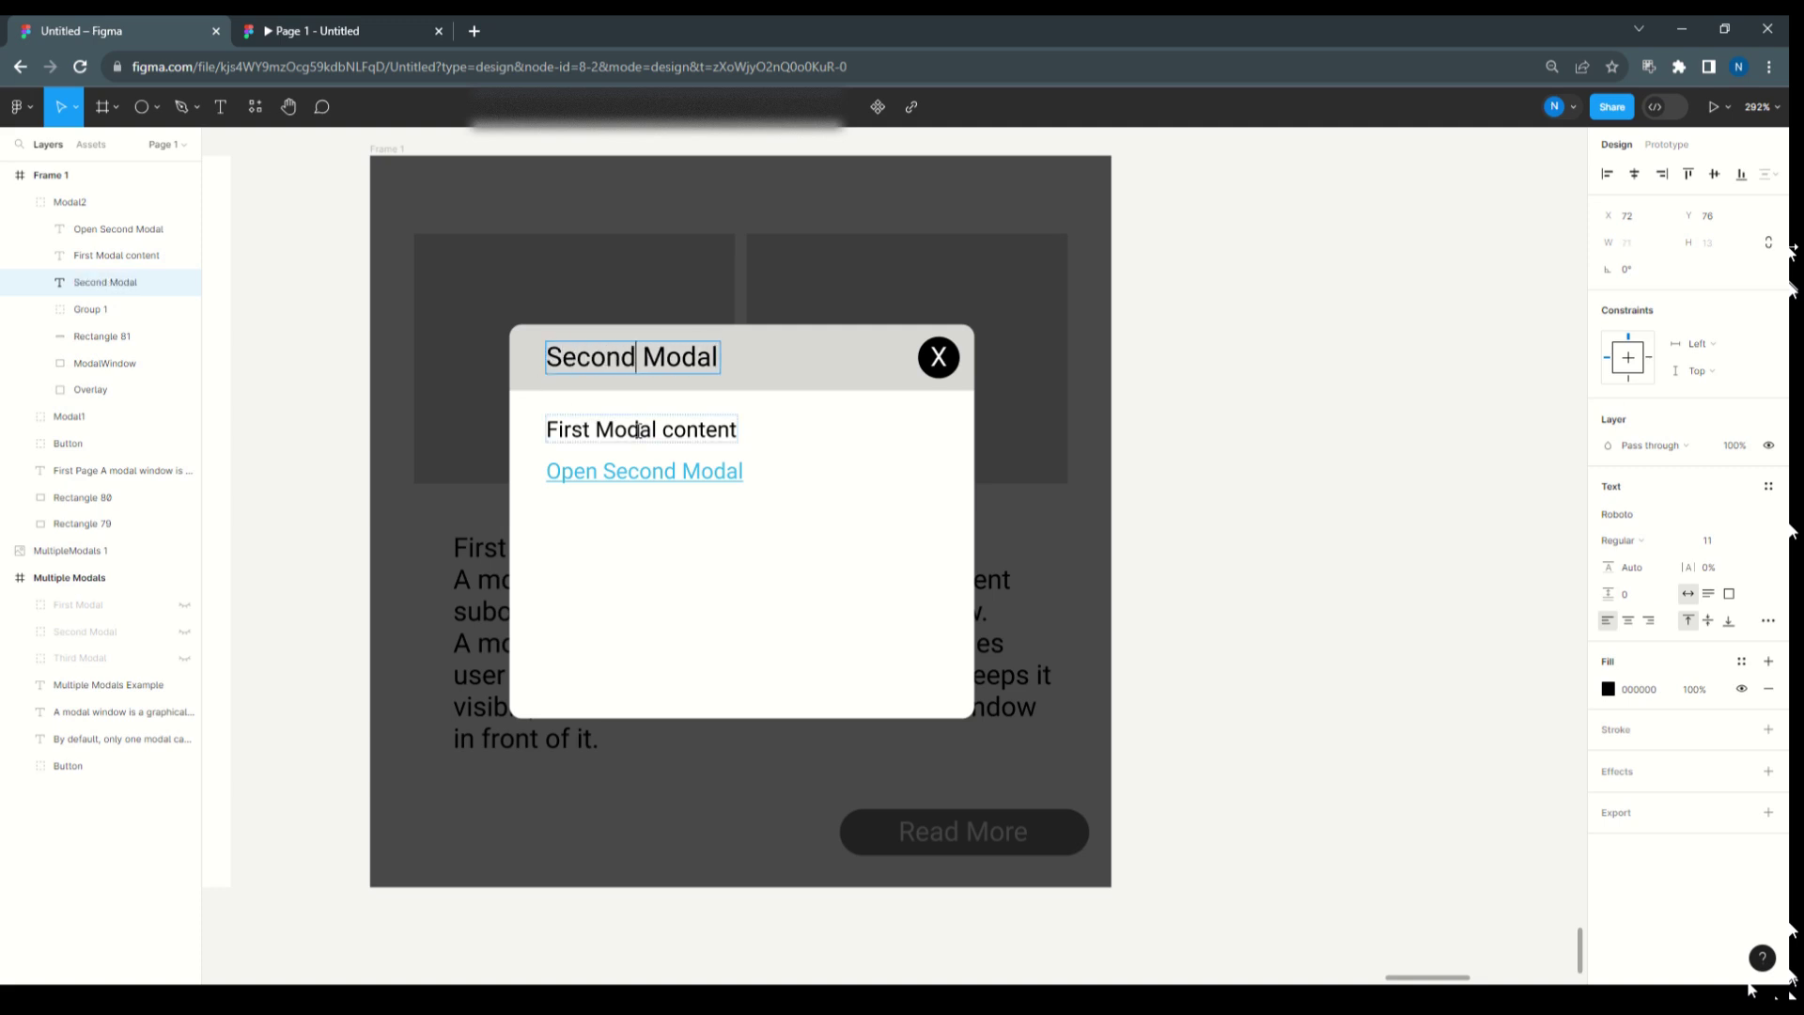
double_click(592, 430)
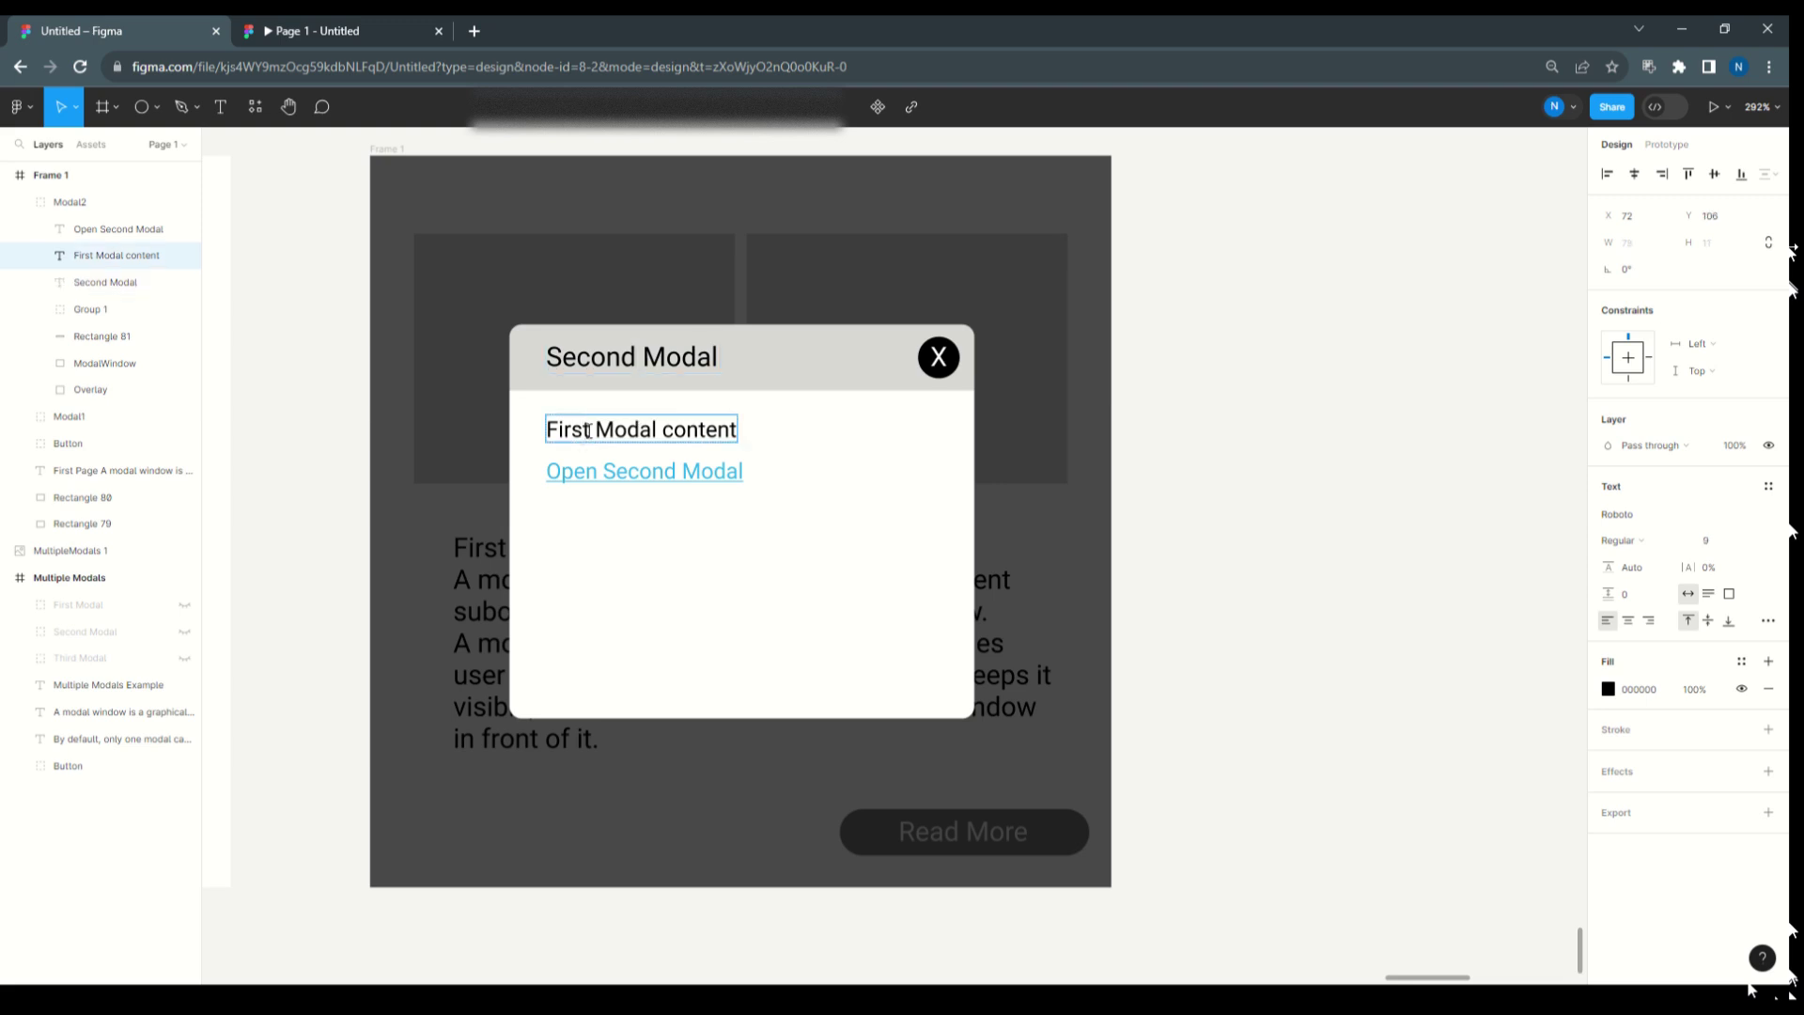
left_click_drag(590, 430, 515, 435)
type("Secon")
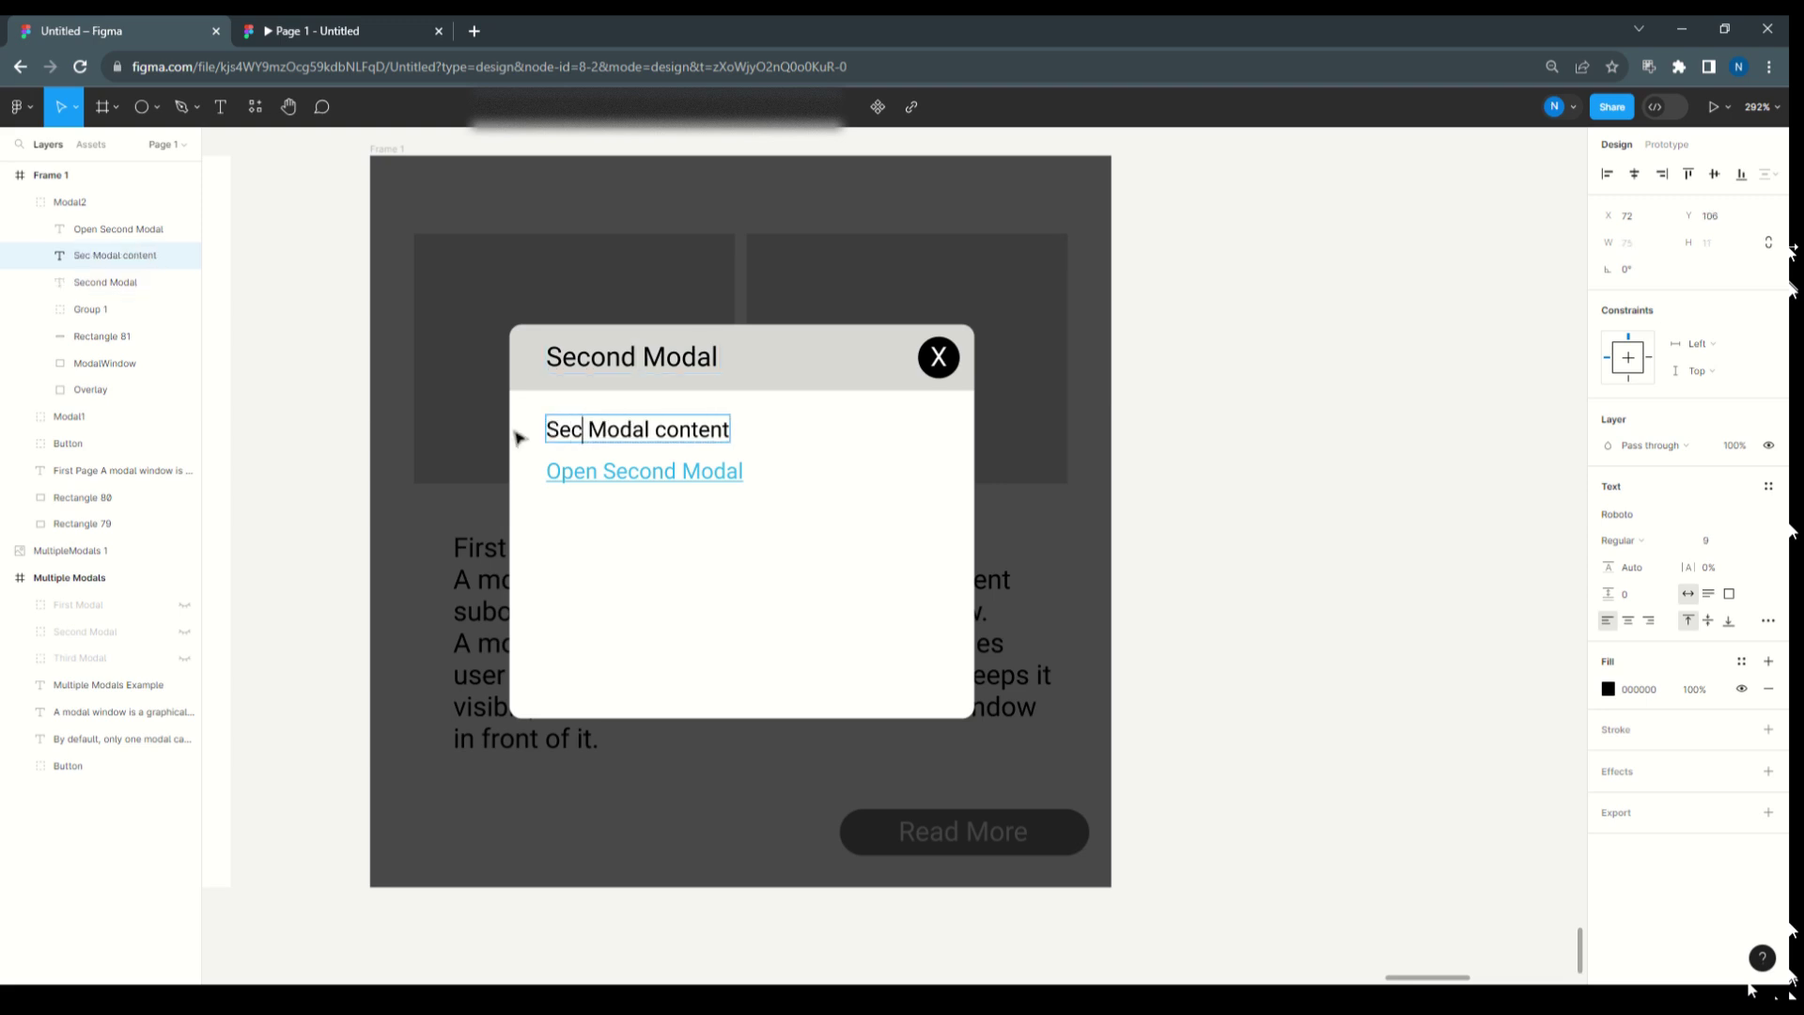
type("d")
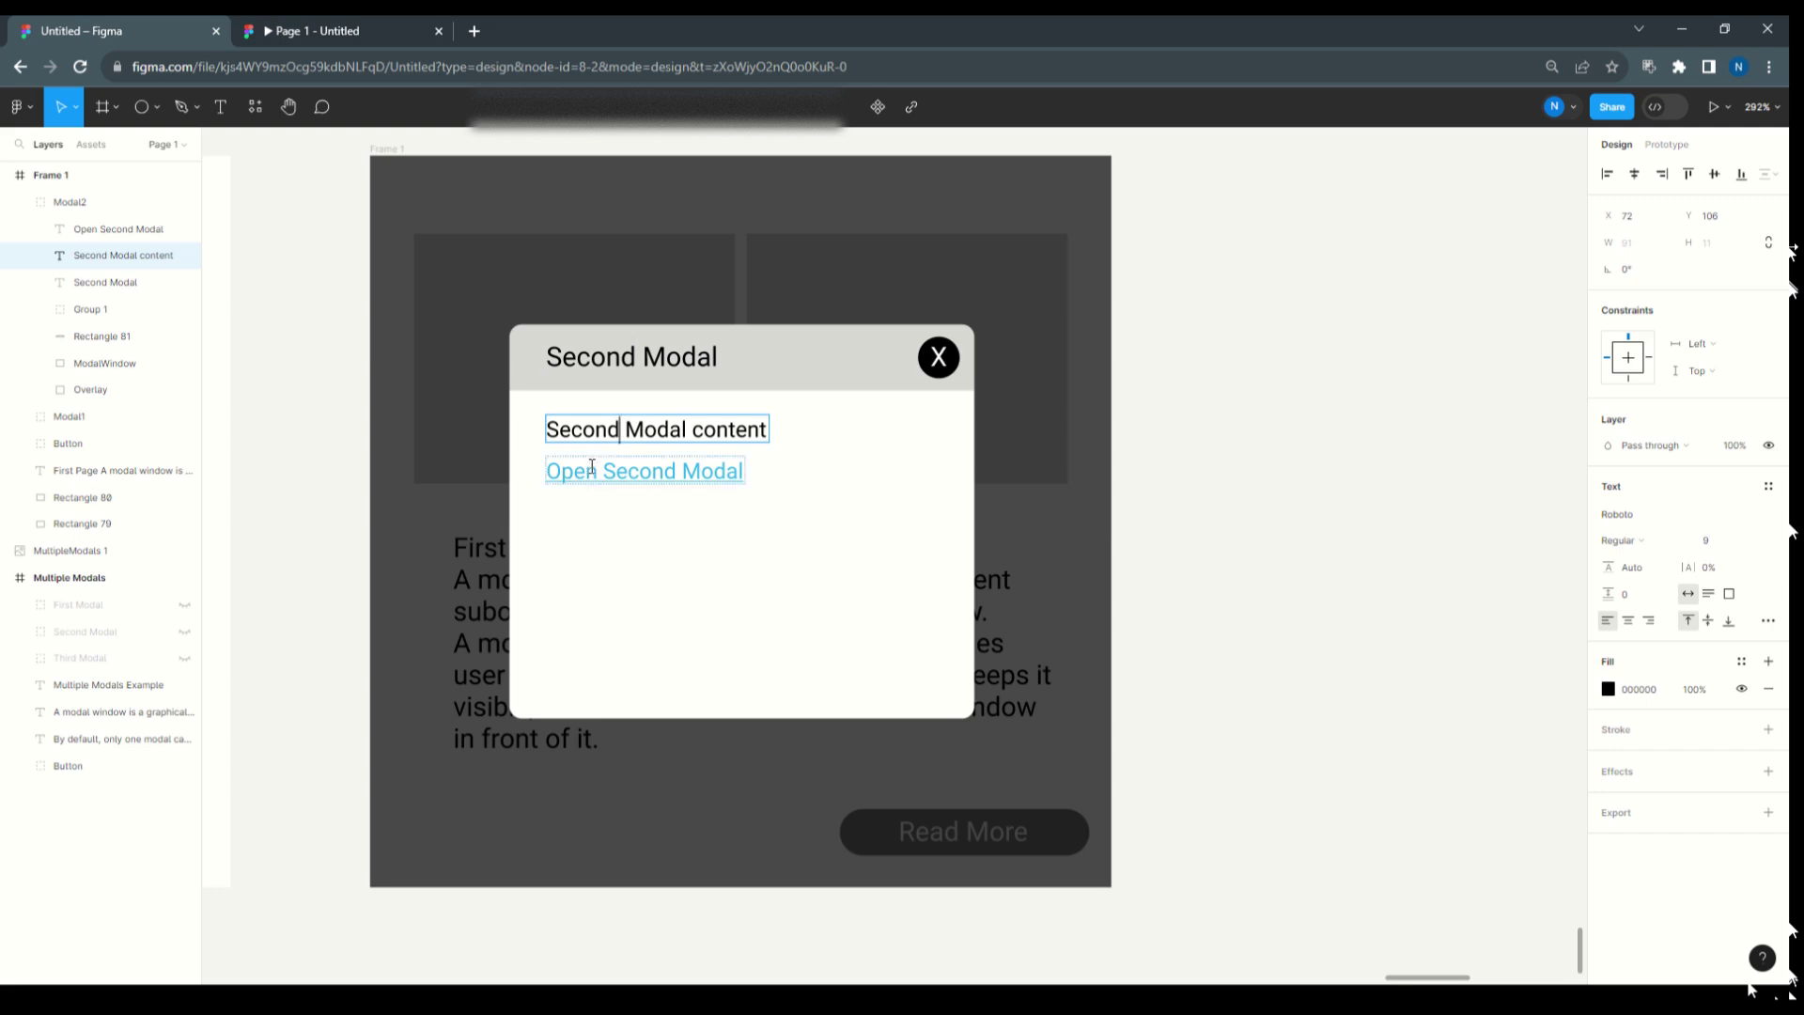
left_click_drag(603, 471, 678, 472)
type("Third")
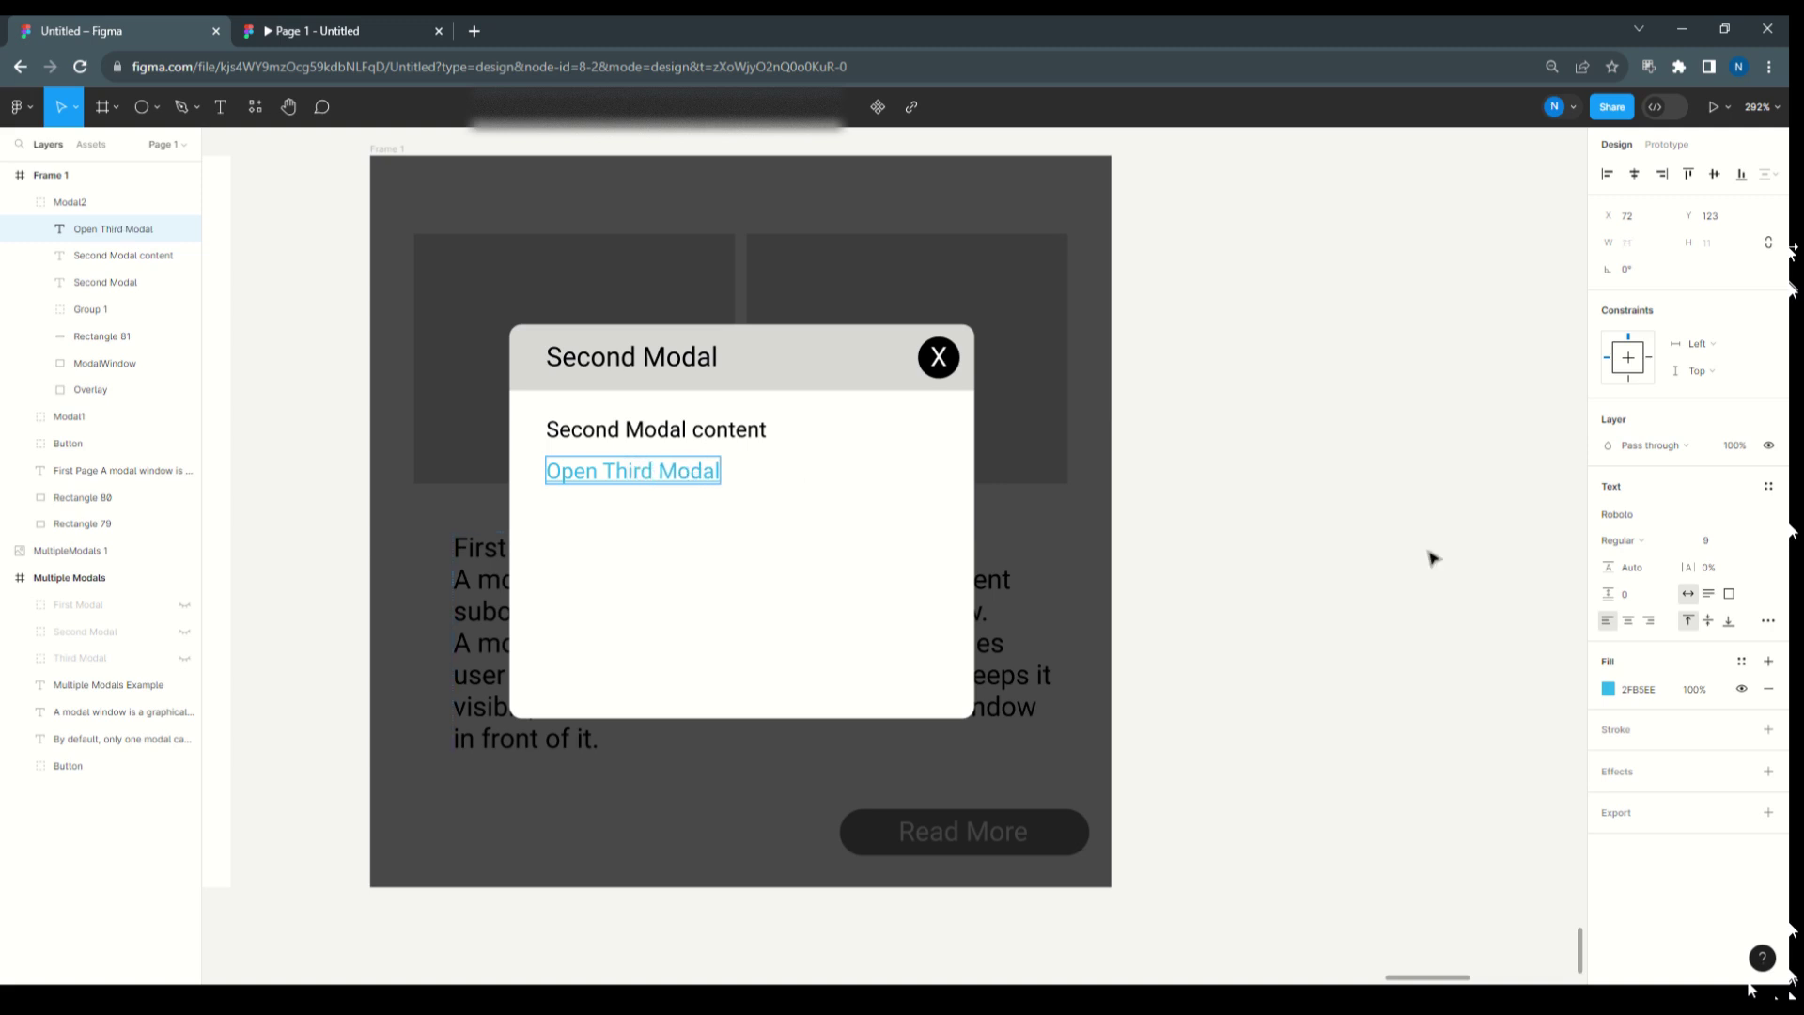
key("Escape")
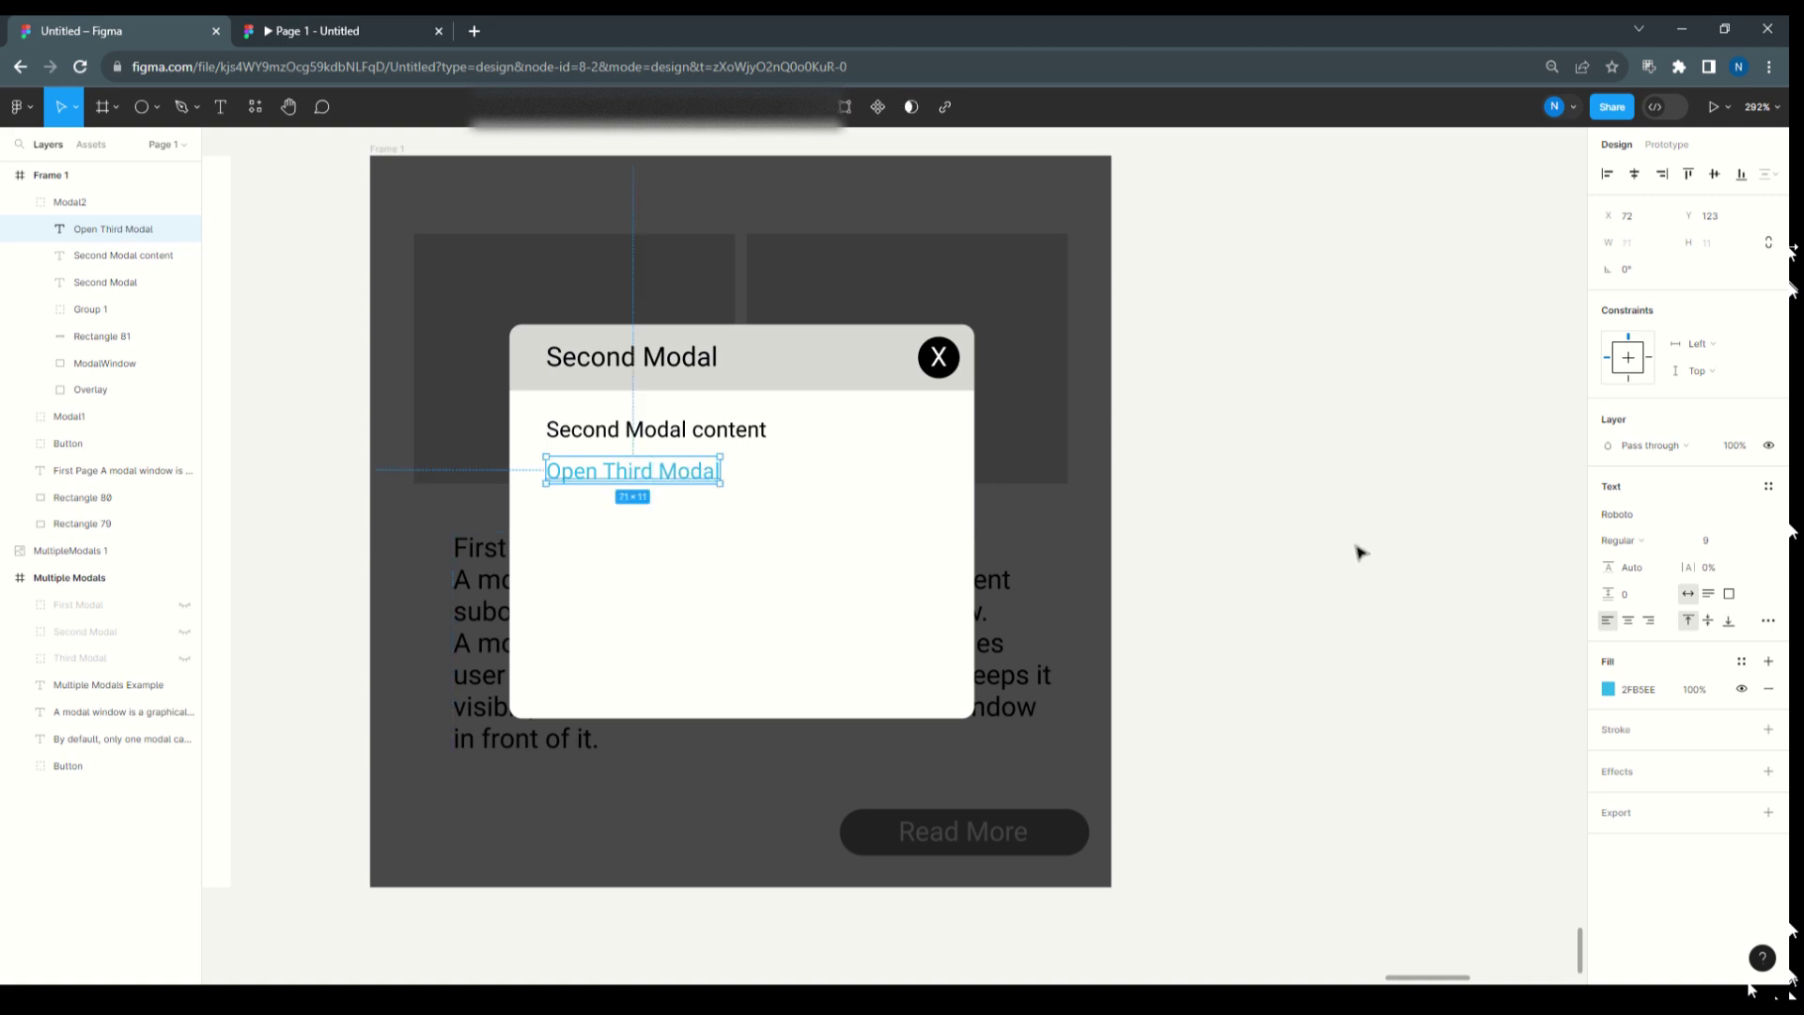
- Duplicate the Modal2 group in place and rename the copy Modal3
left_click(25, 201)
left_click(80, 203)
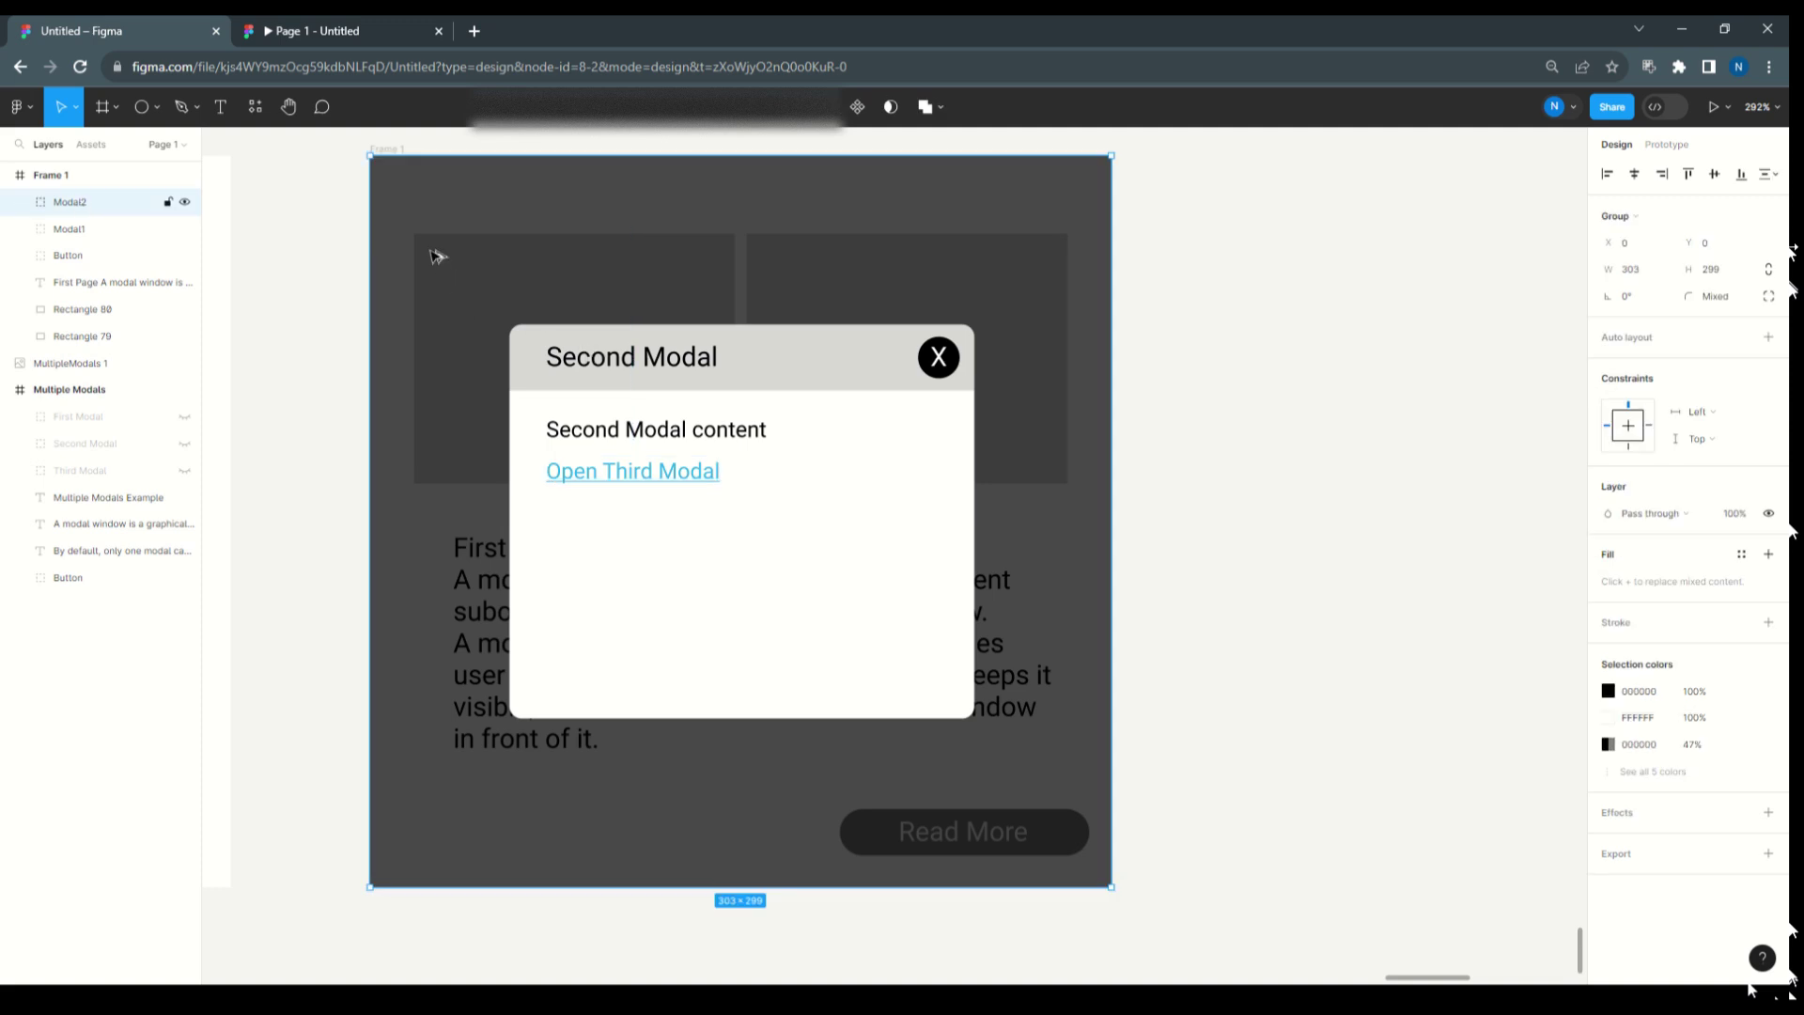
key("ctrl+d")
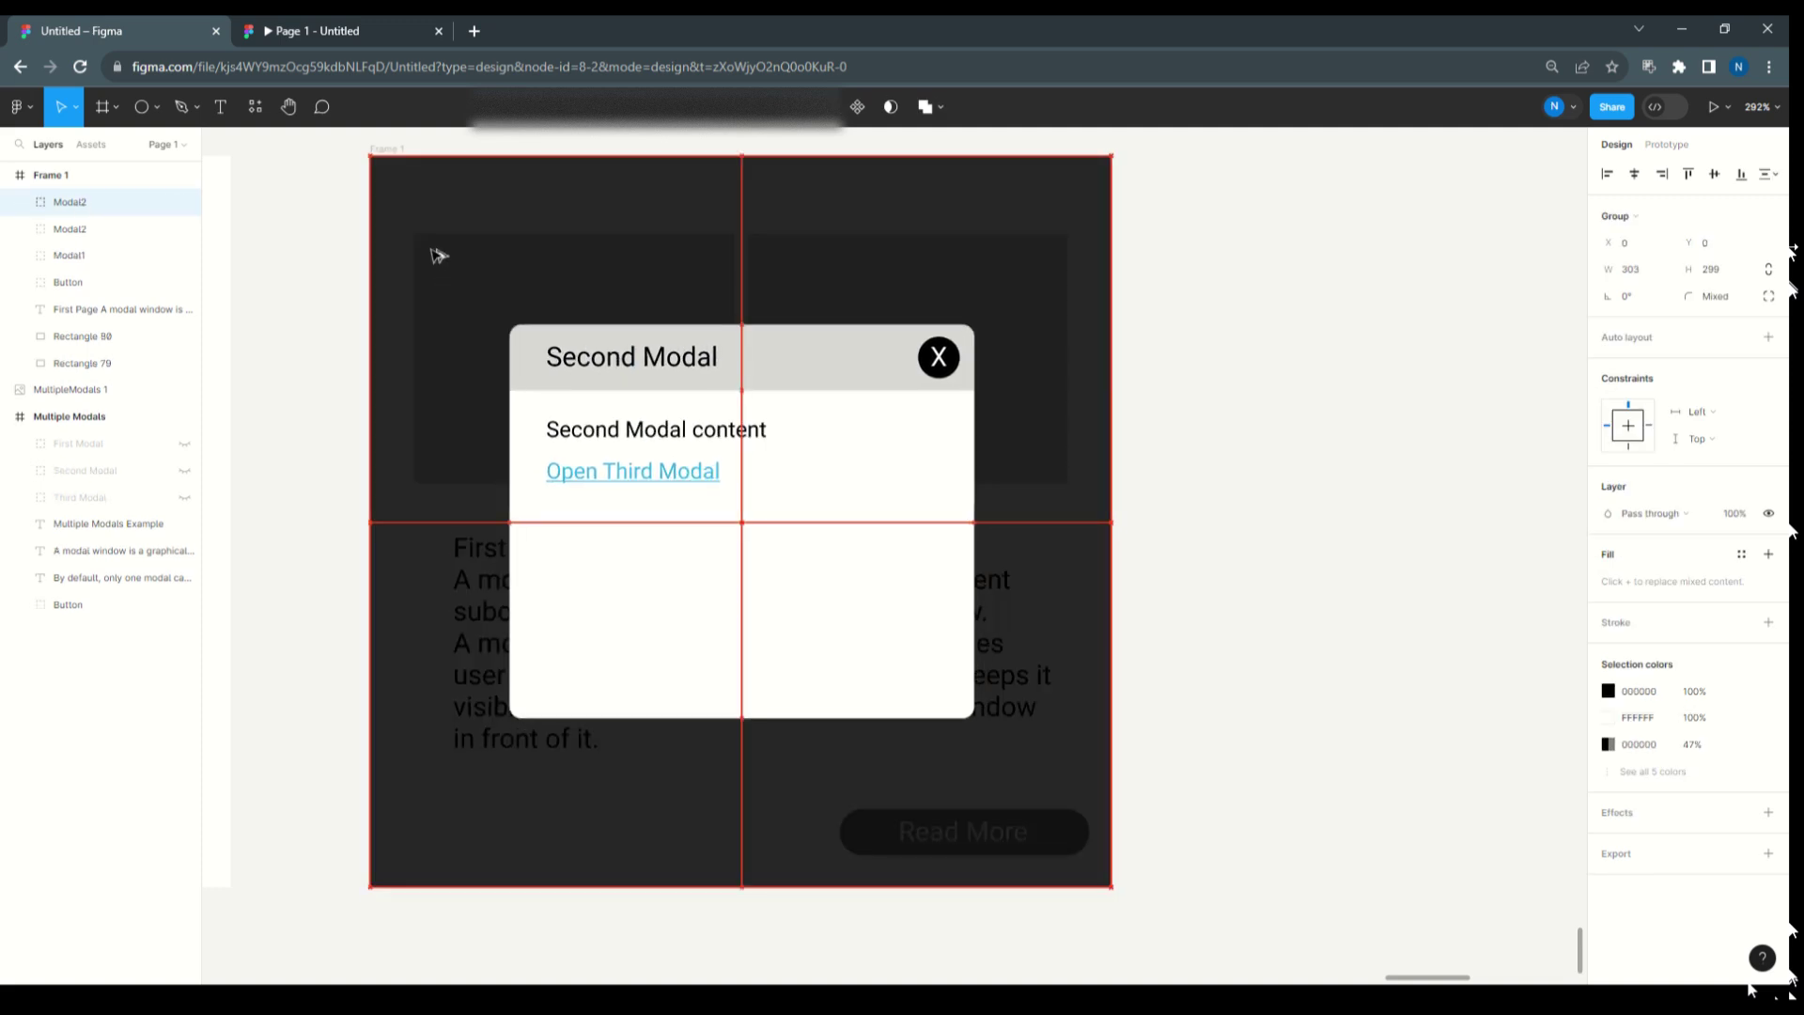
left_click_drag(439, 255, 436, 253)
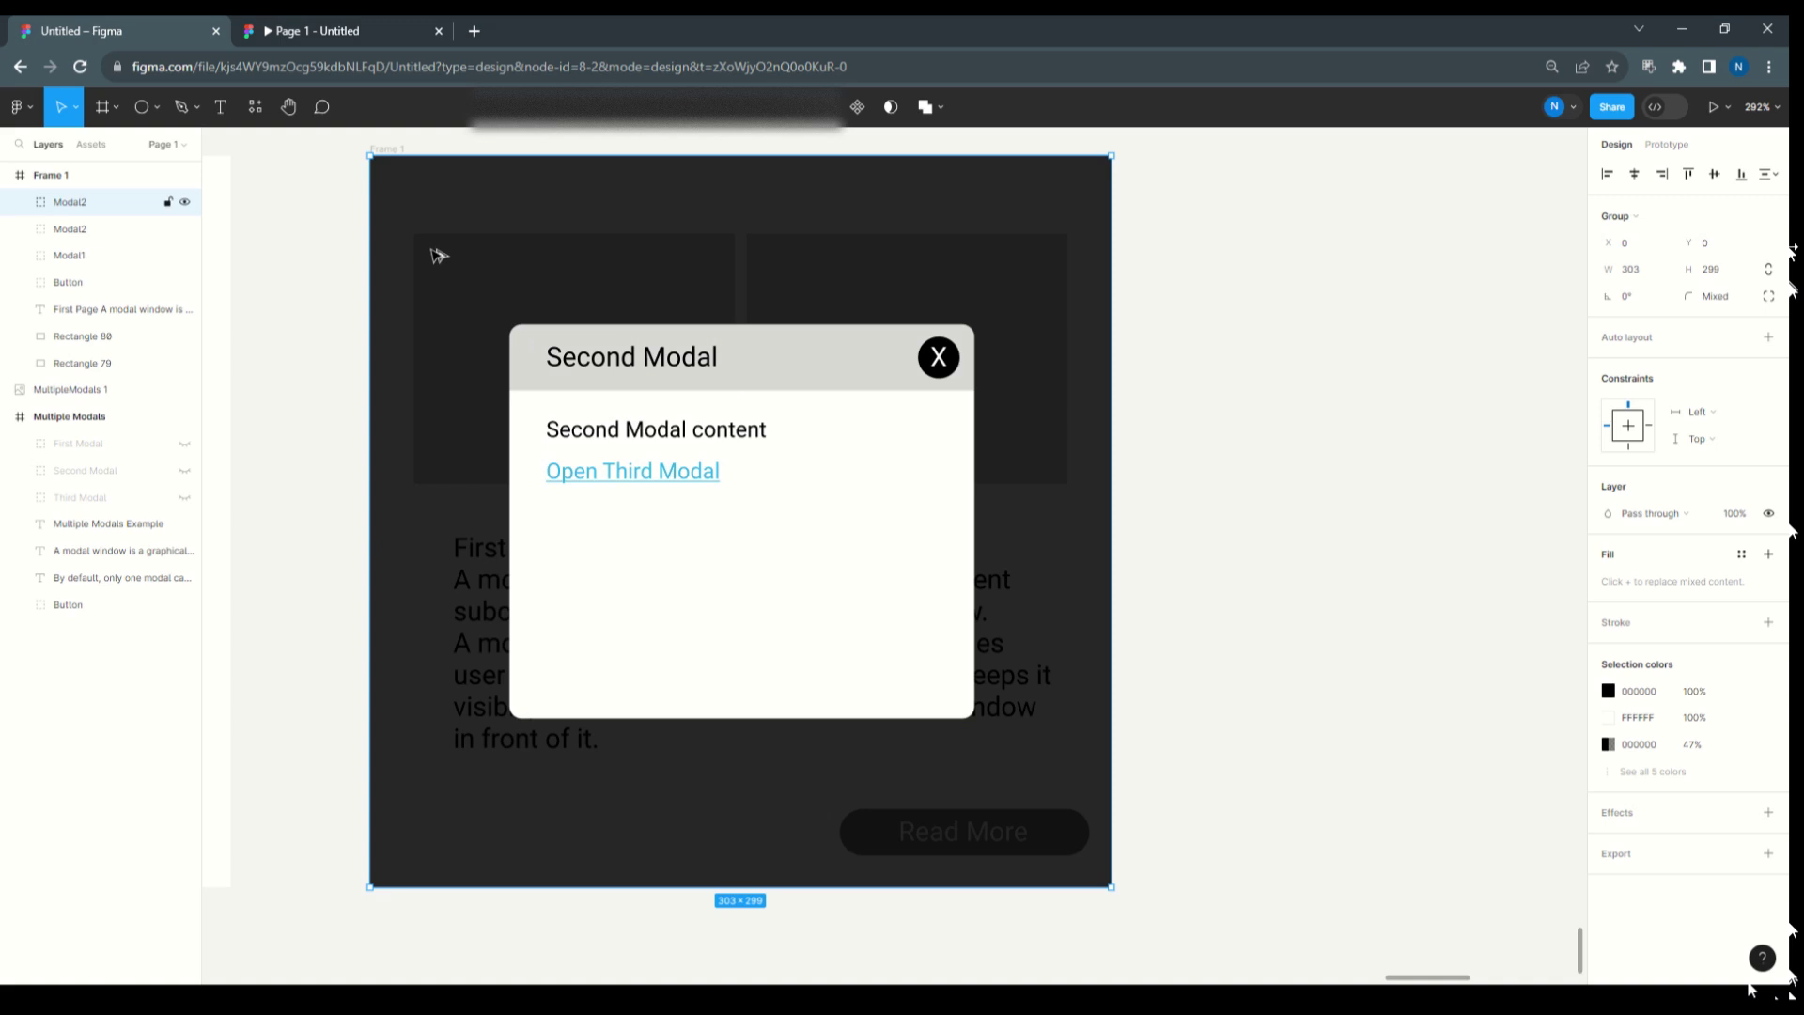
double_click(66, 204)
key("Right")
key("BackSpace")
type("3")
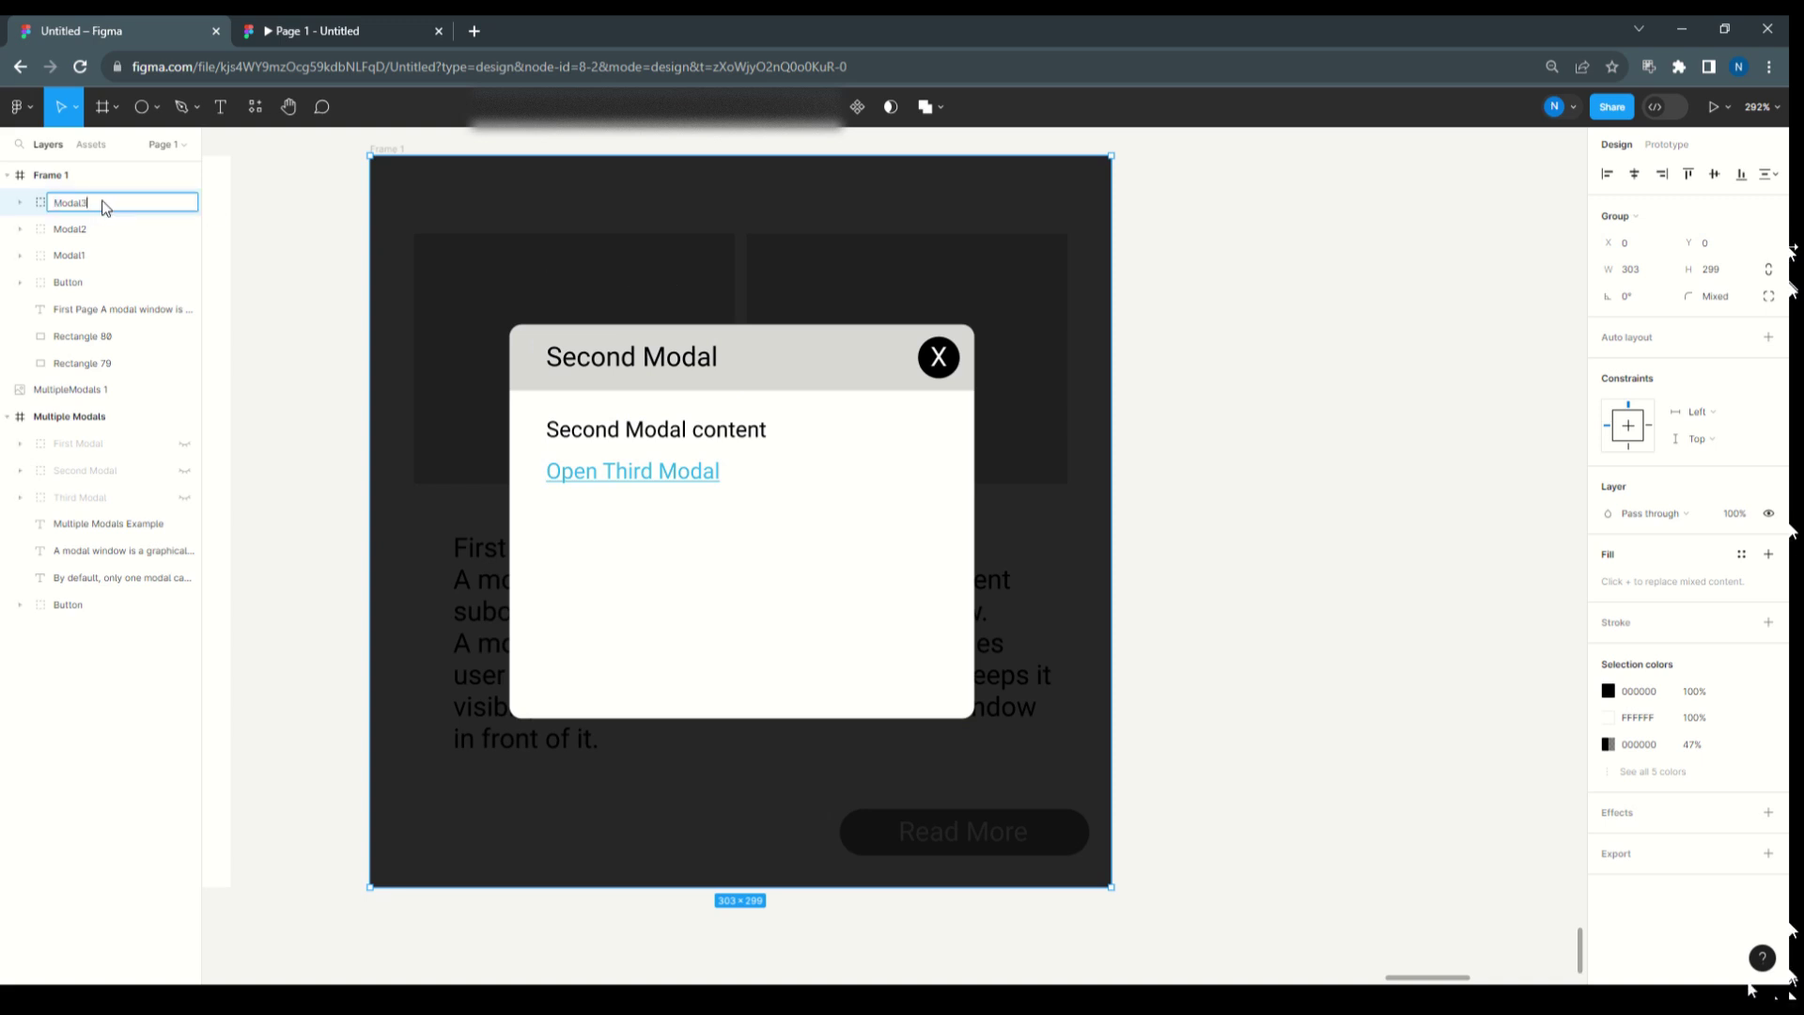
- Change Modal3's title to 'Third Modal' and its body line to 'Third Modal content'
double_click(588, 360)
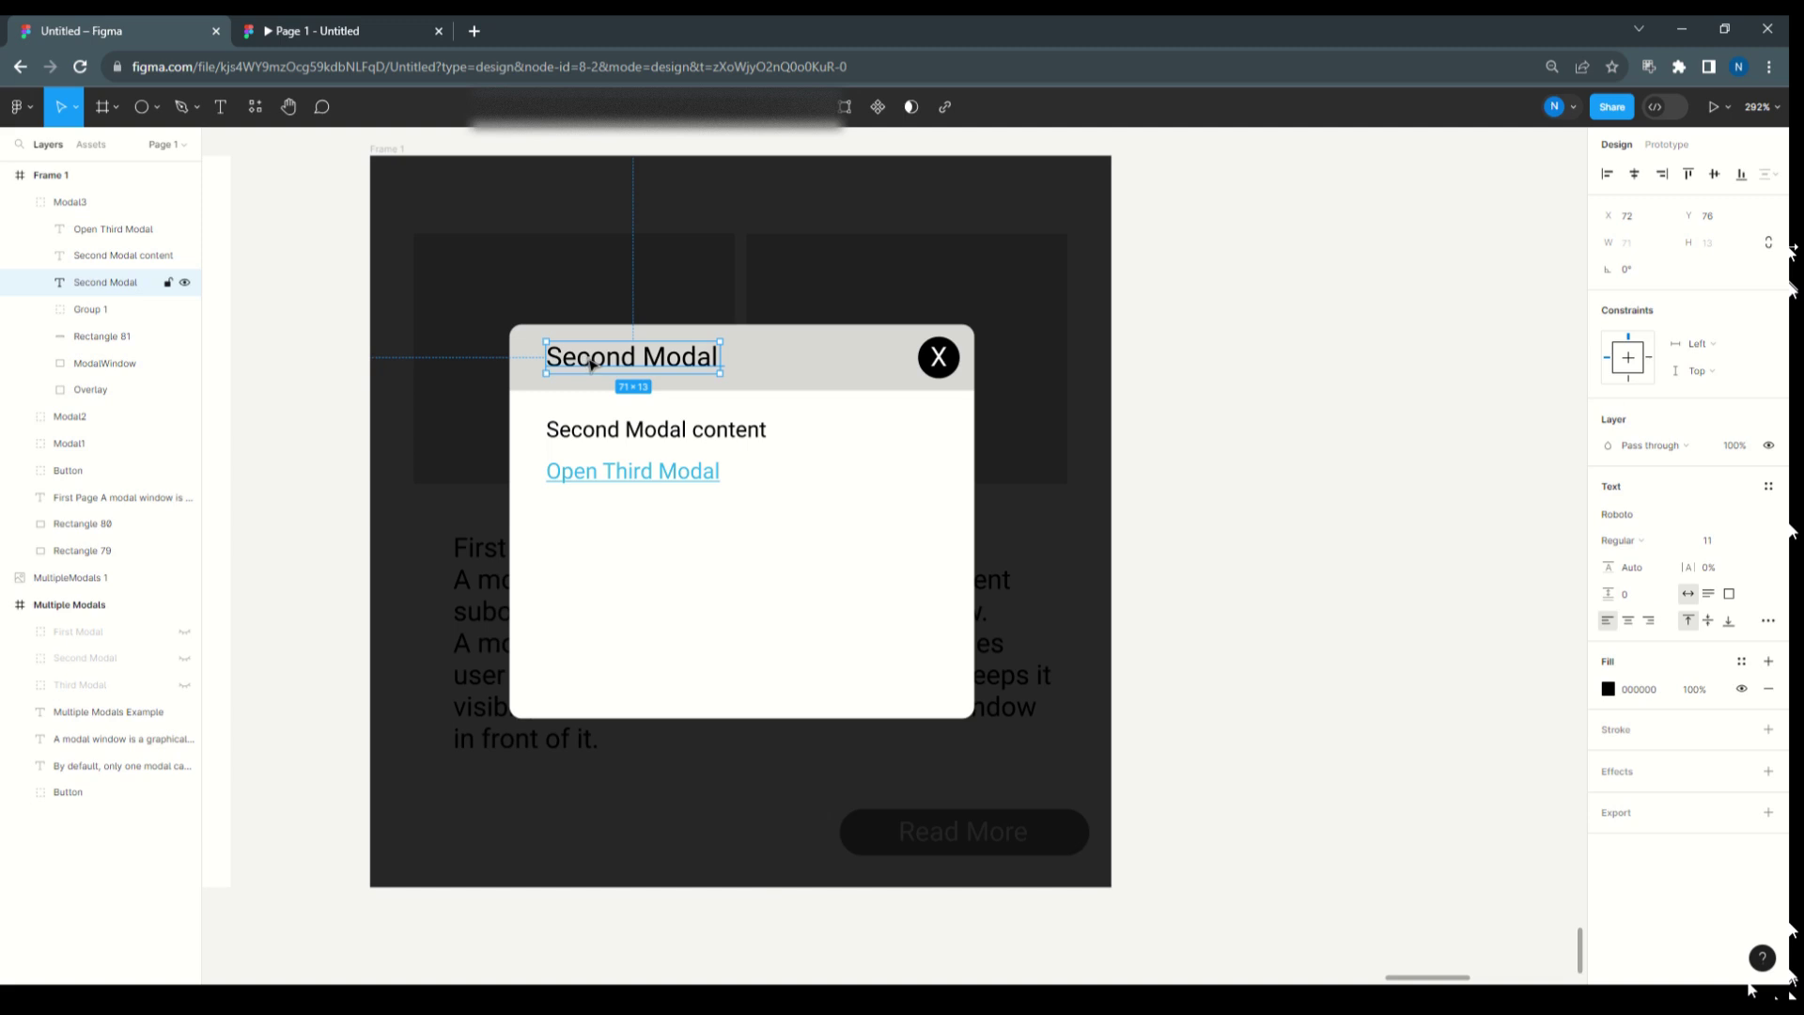
double_click(591, 364)
left_click_drag(638, 358, 538, 362)
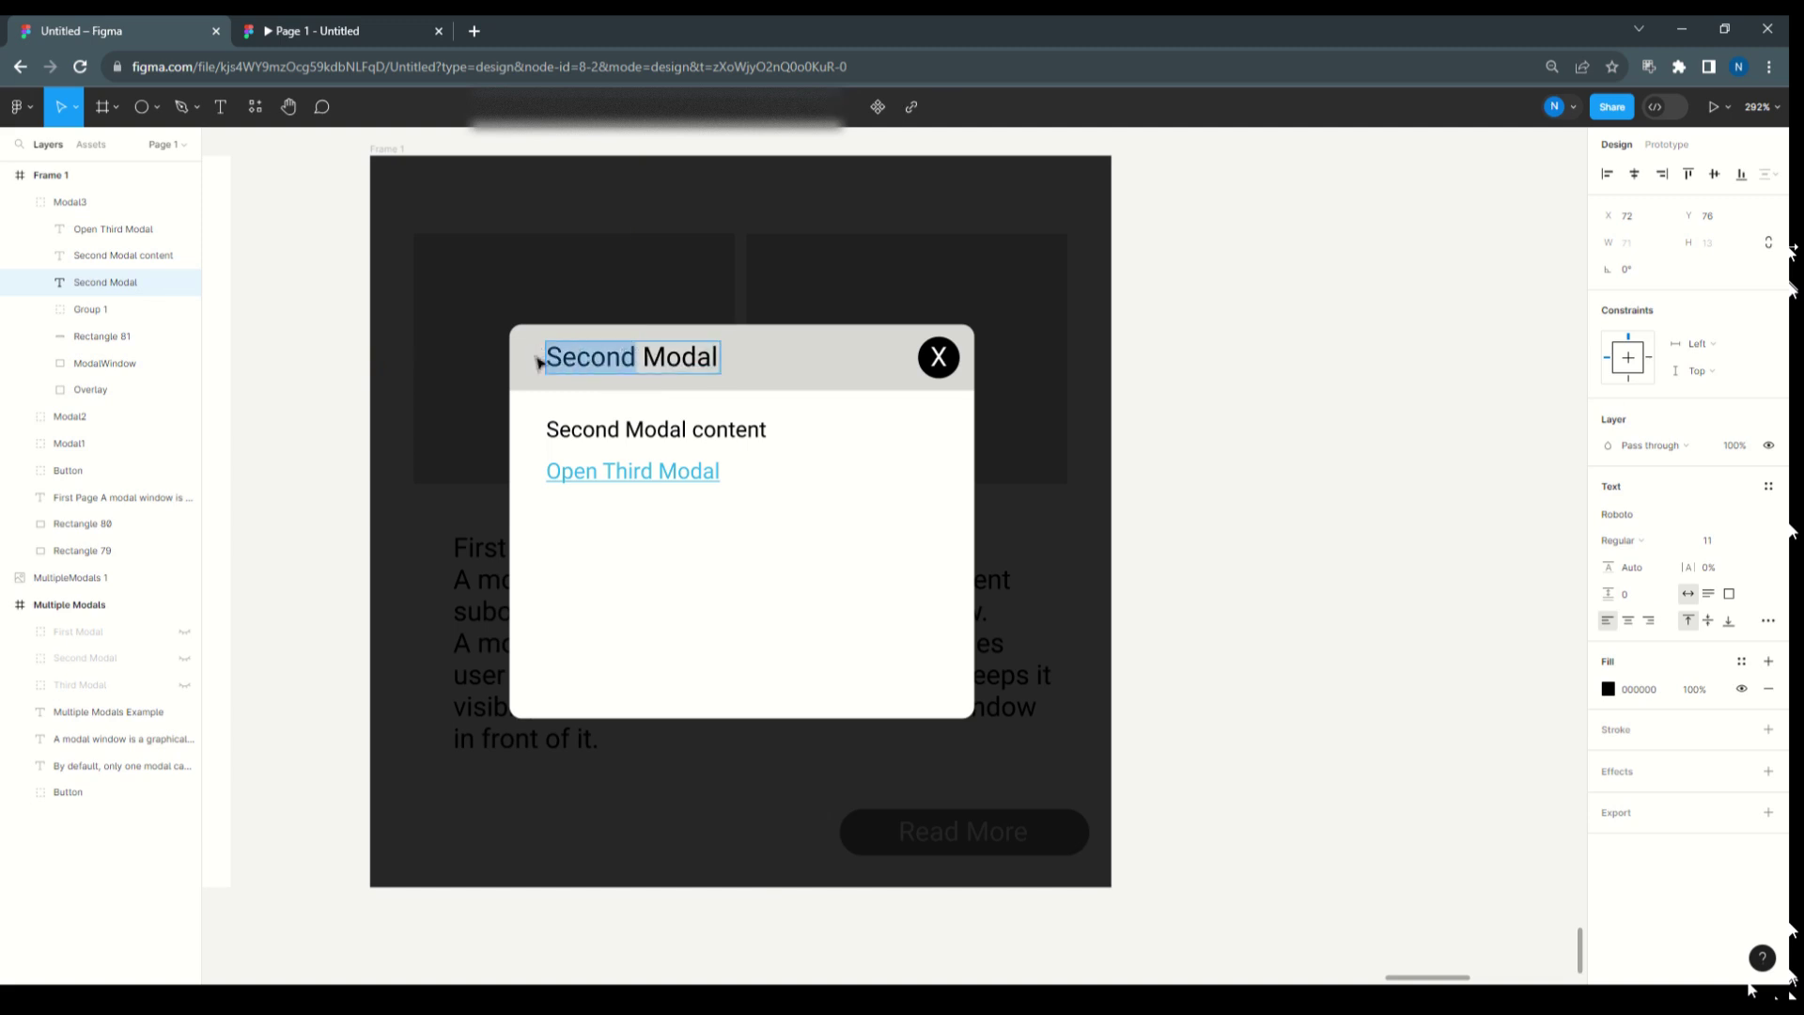
type("Third")
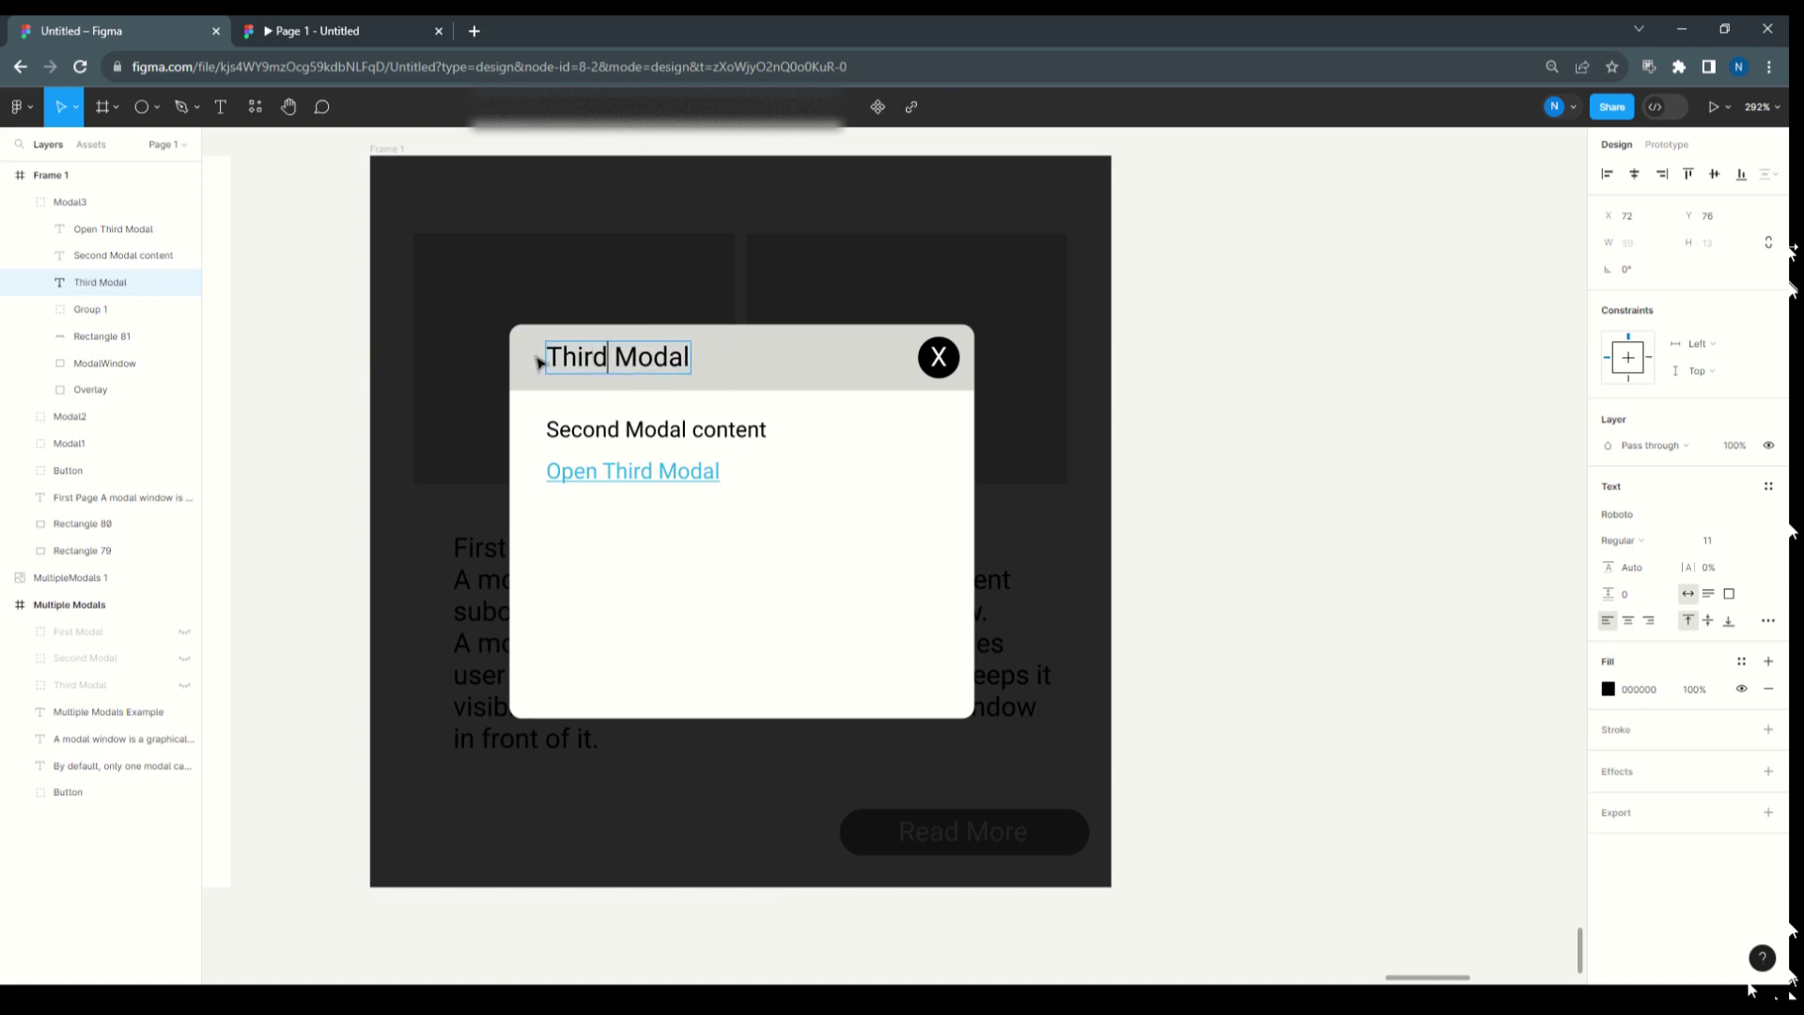
double_click(620, 430)
left_click(620, 429)
left_click_drag(620, 429, 536, 429)
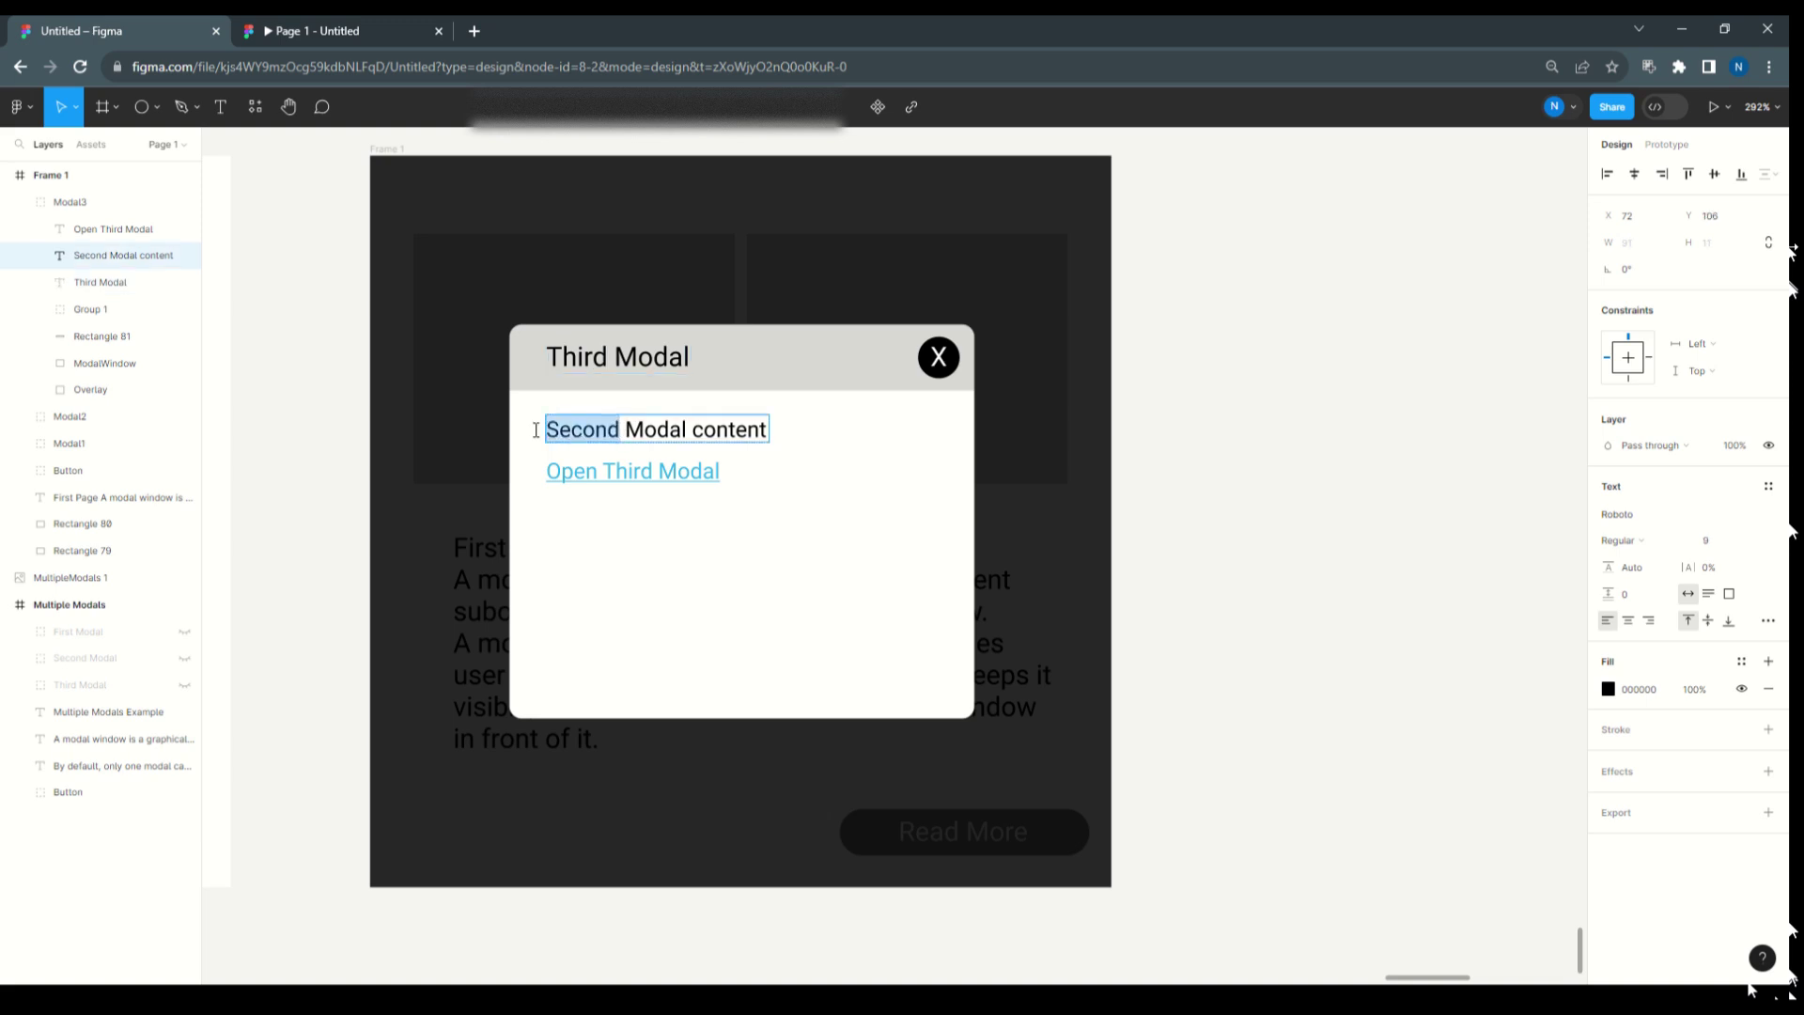
type("Third")
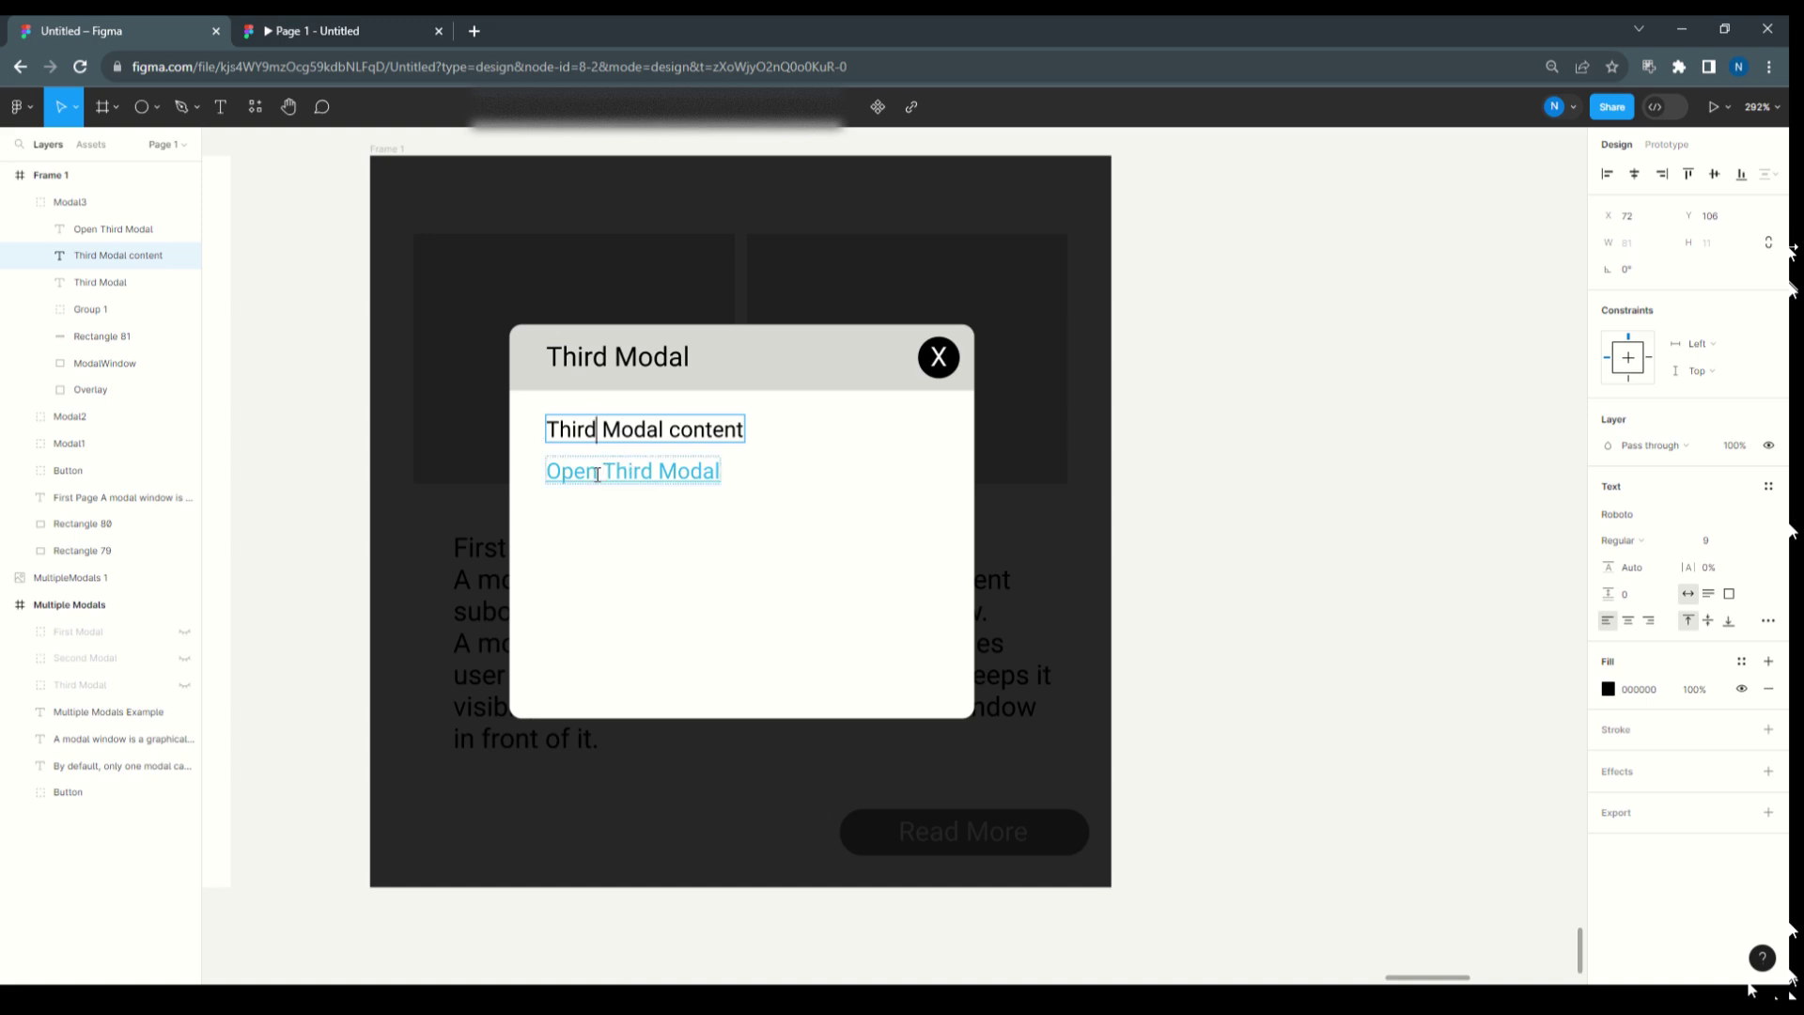
- Delete the 'Open Third Modal' link from Modal3, leaving only 'Third Modal content'
left_click(723, 472)
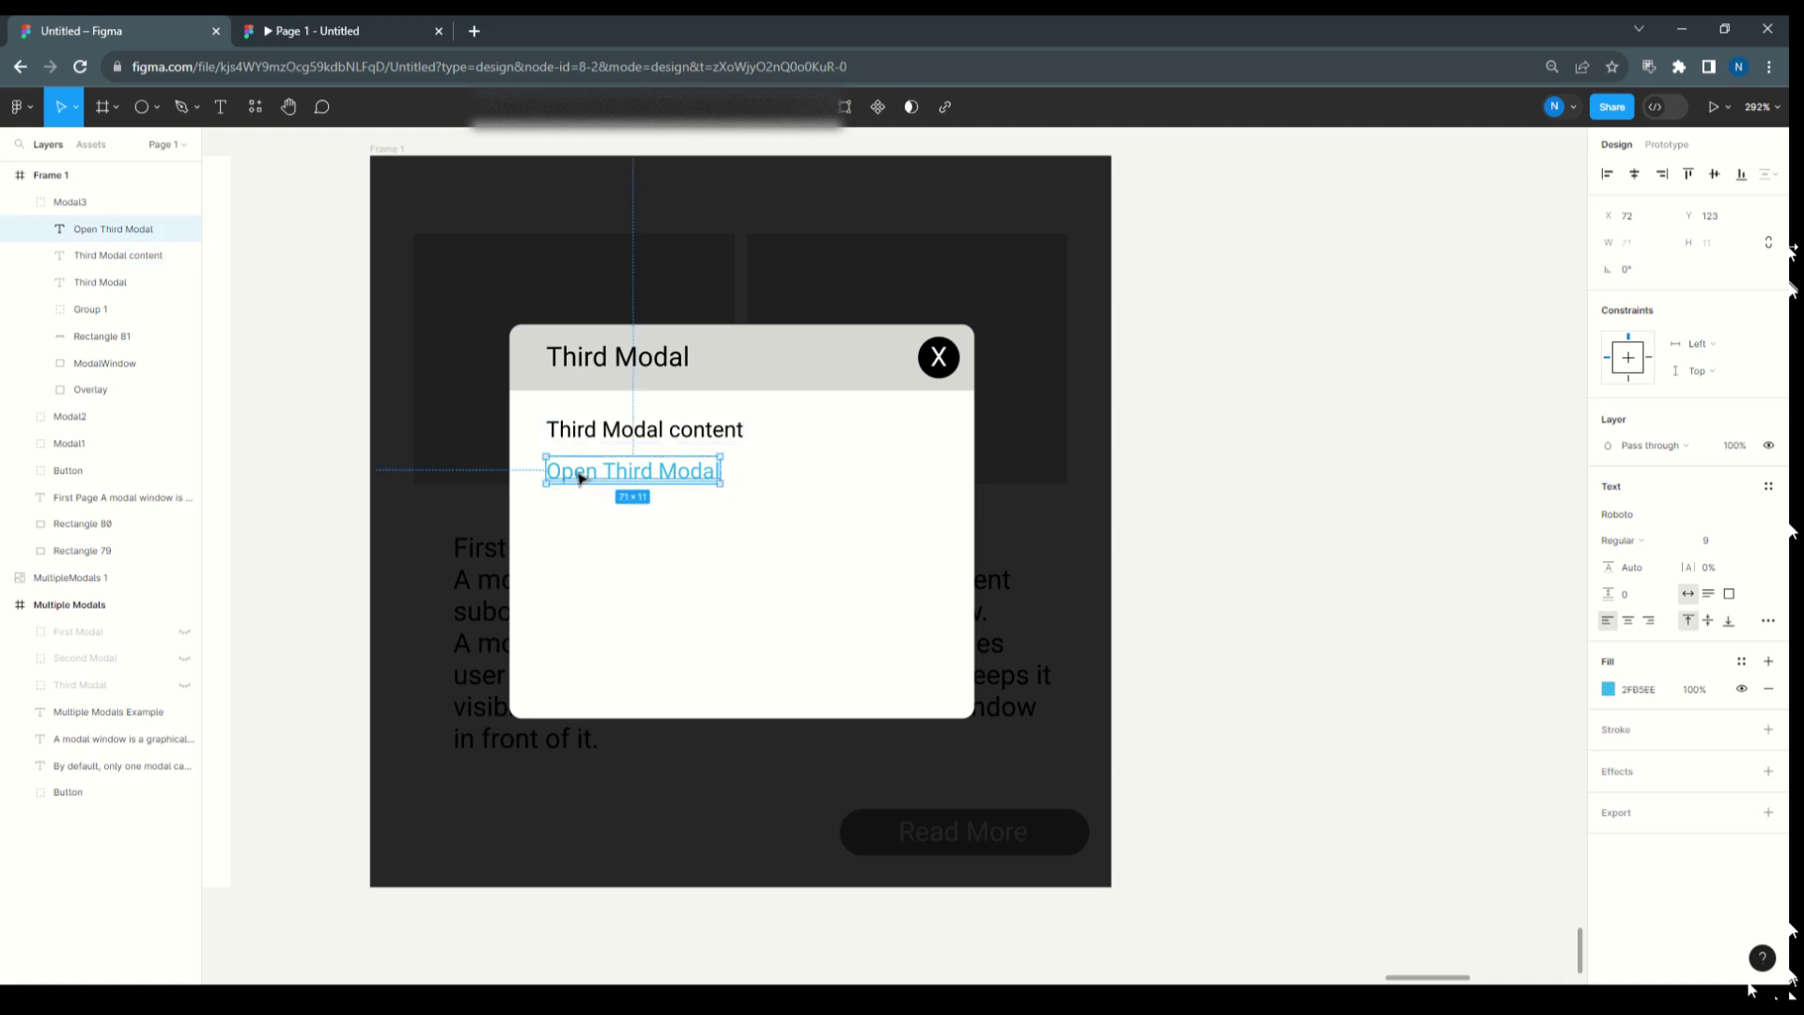
left_click(1248, 555)
left_click(598, 470)
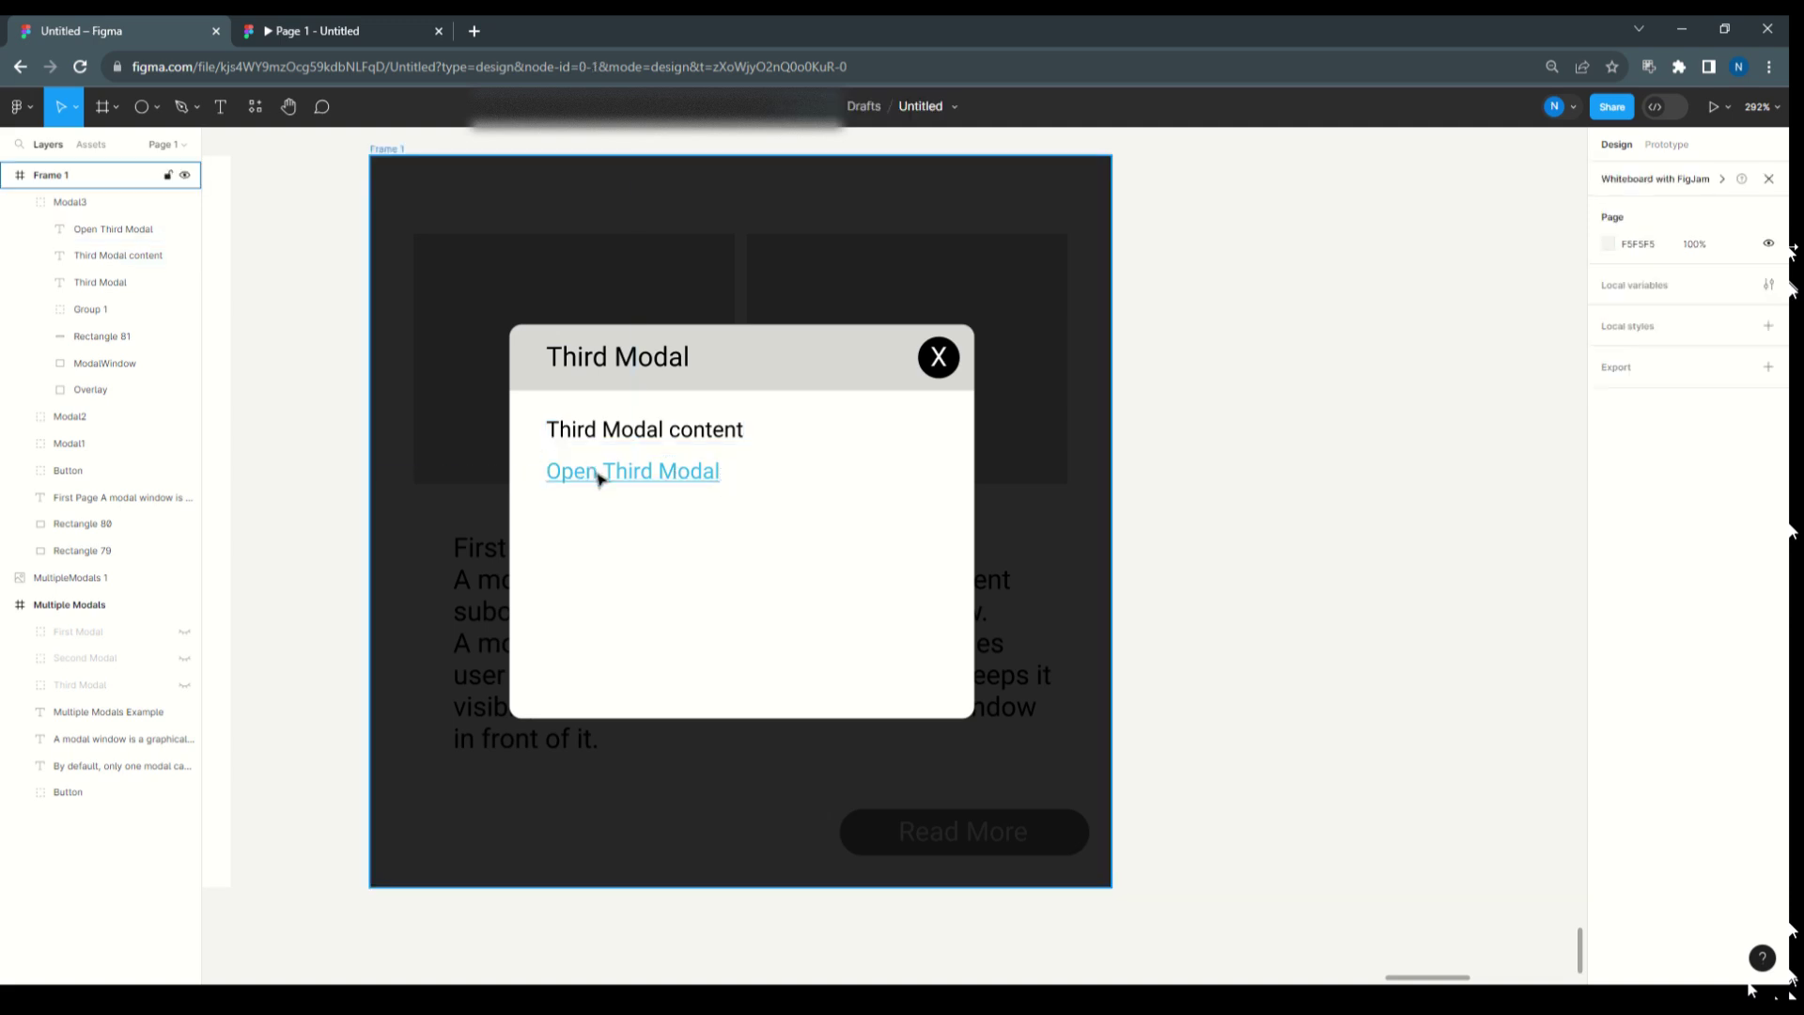
left_click(655, 482)
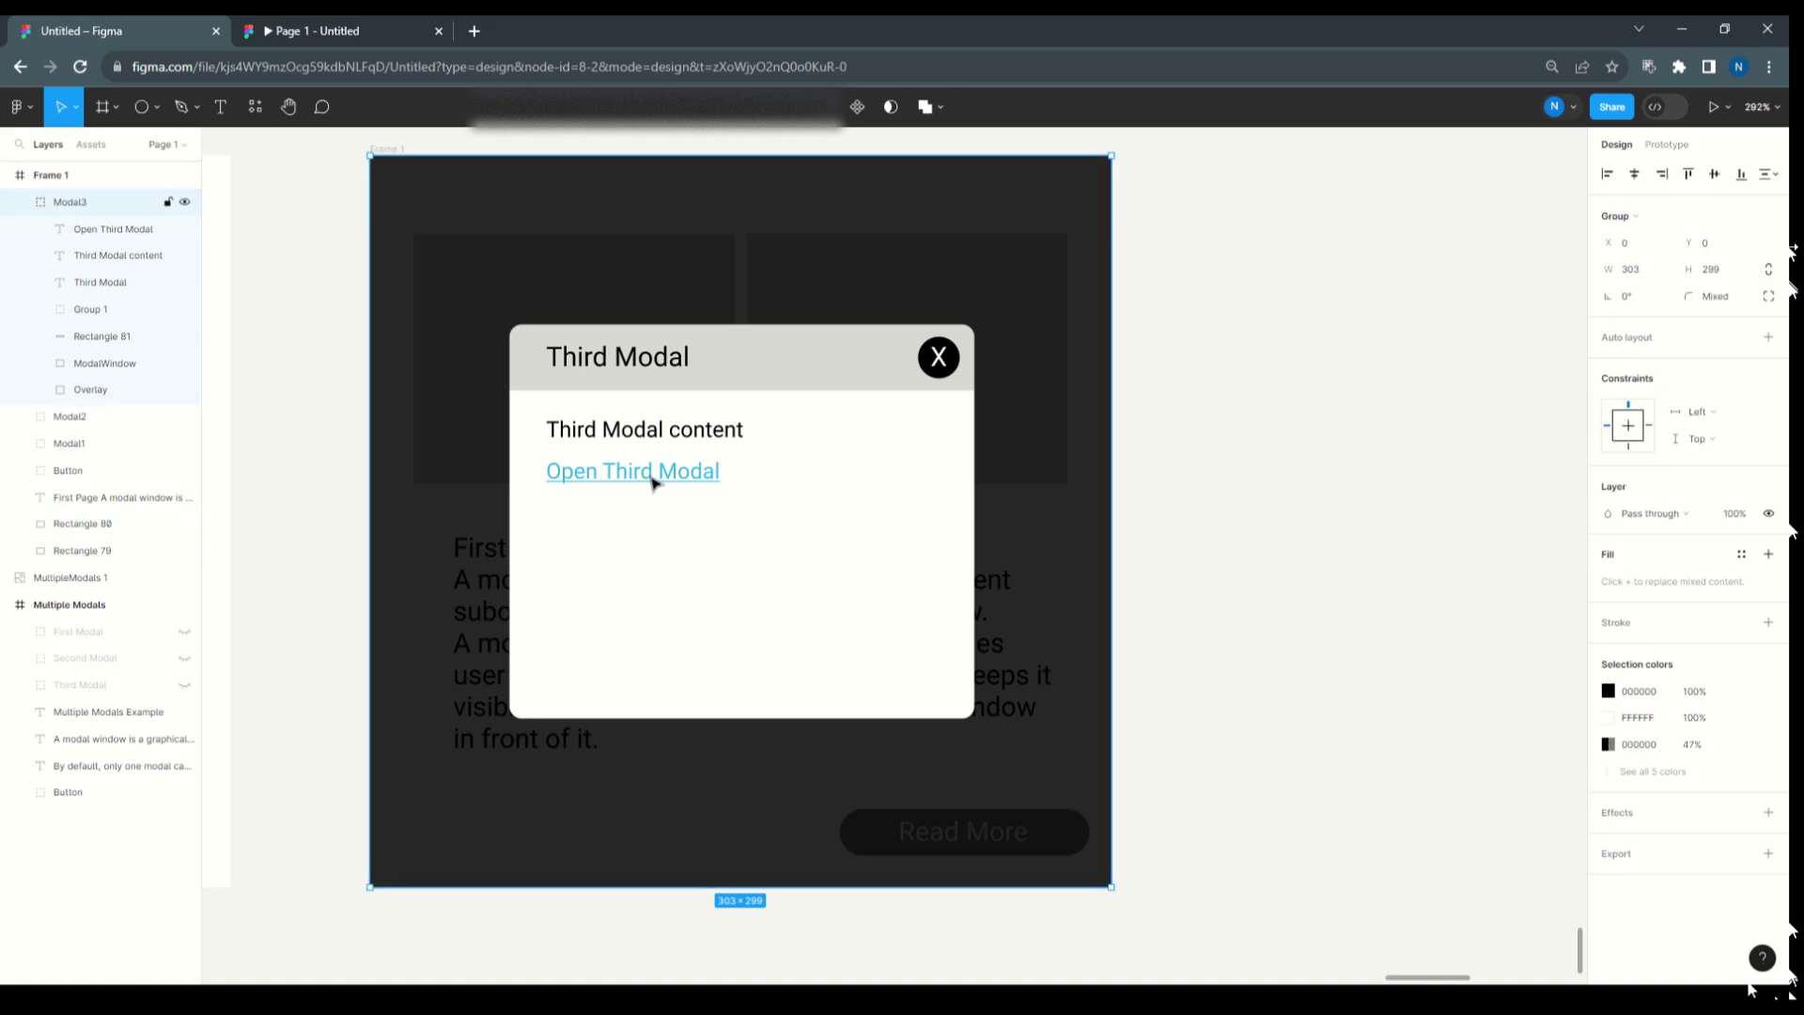
double_click(655, 482)
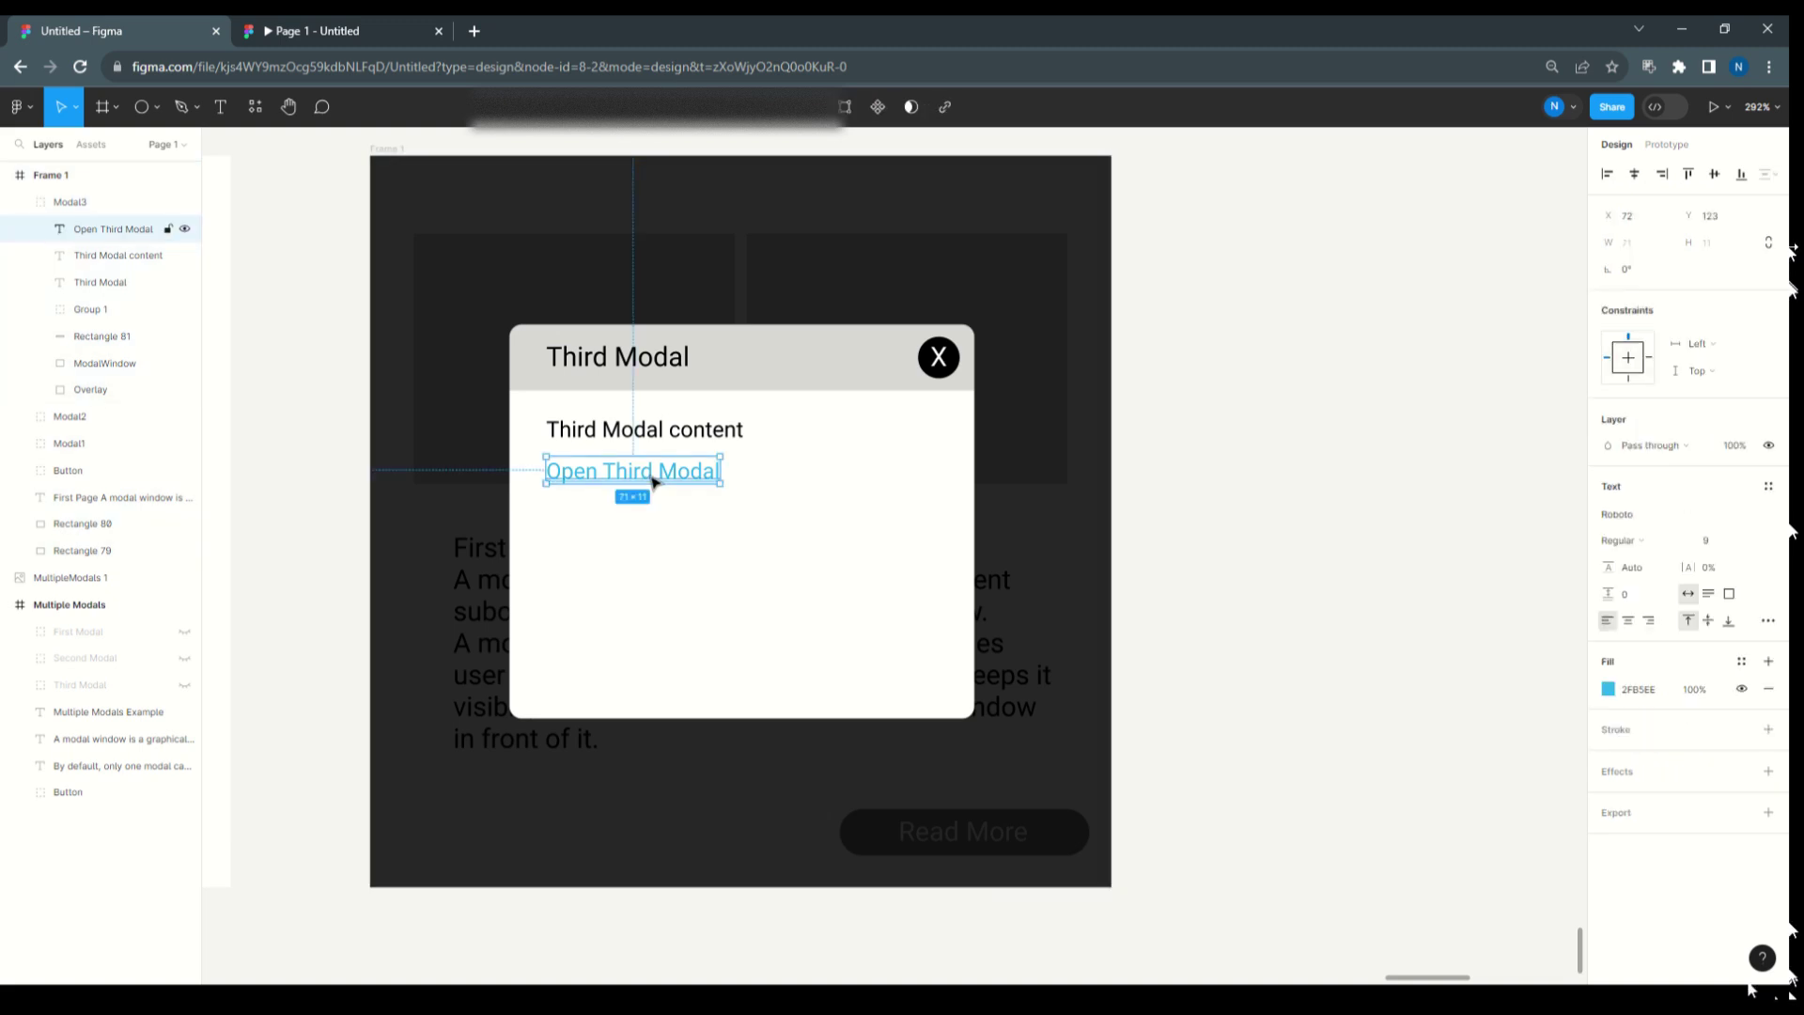
key("Delete")
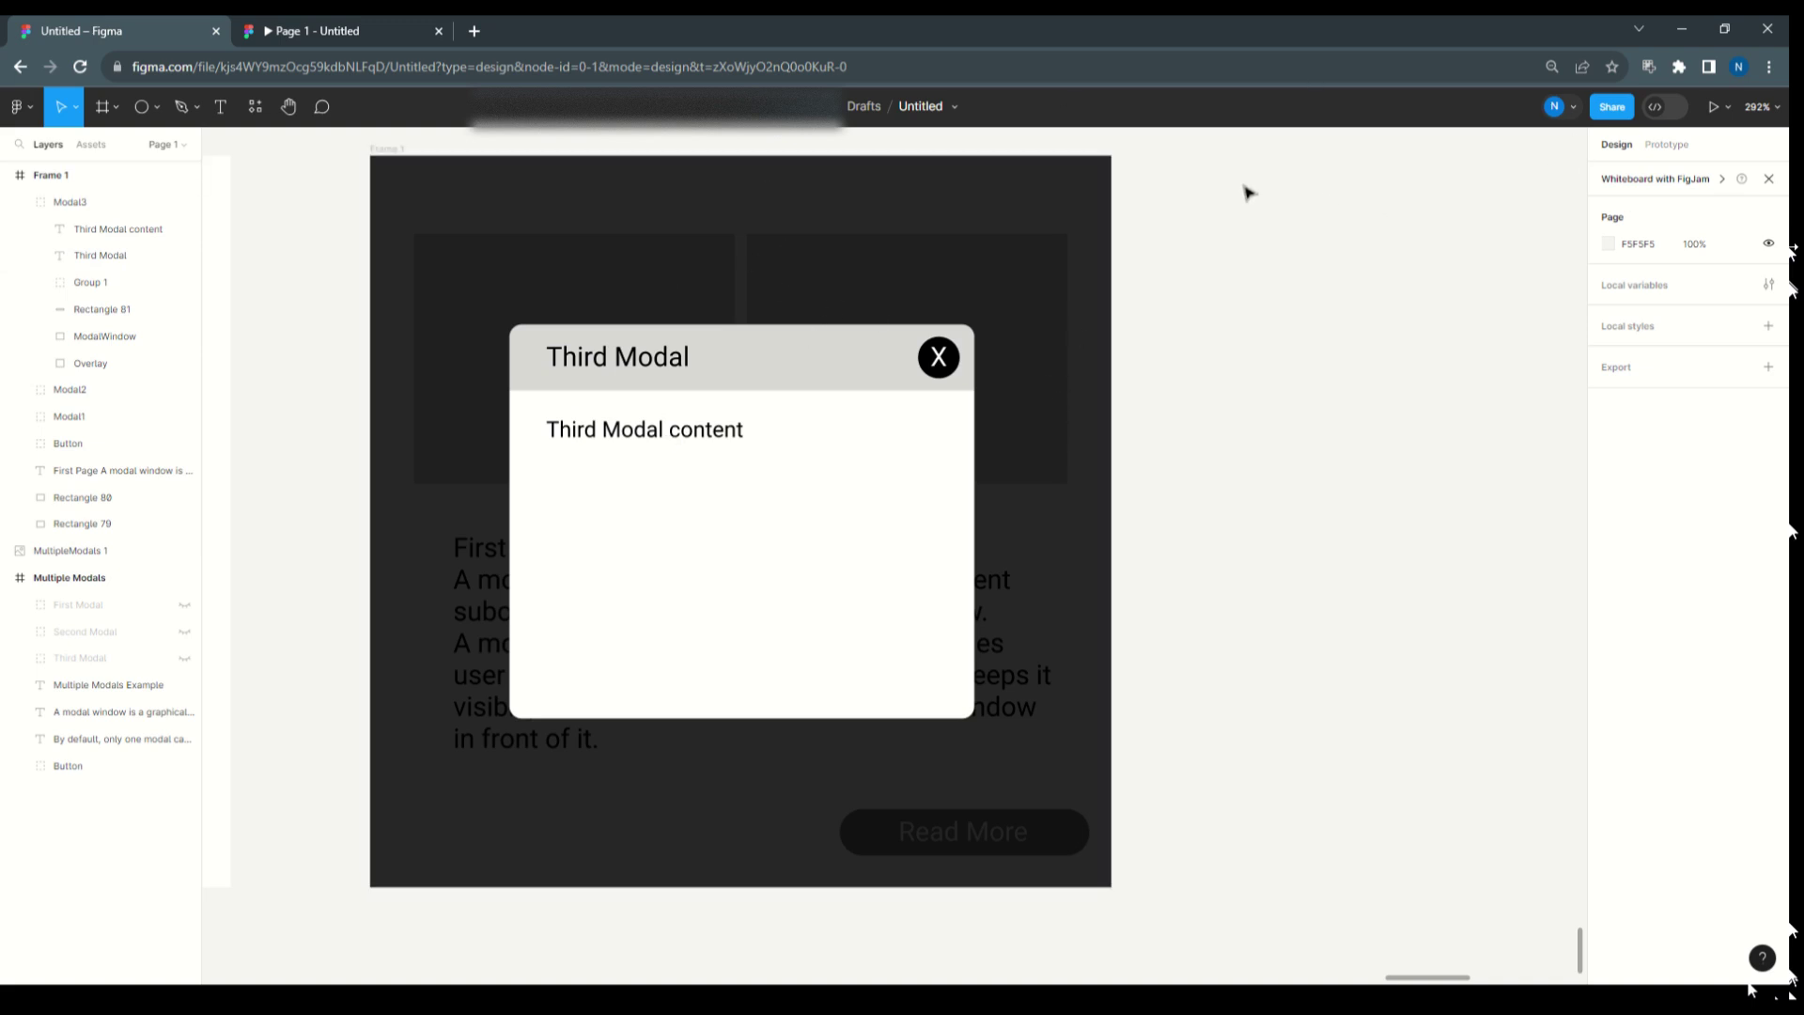
- Collapse Modal3's child layers in the Layers panel and clear the selection
left_click(20, 203)
left_click(67, 257)
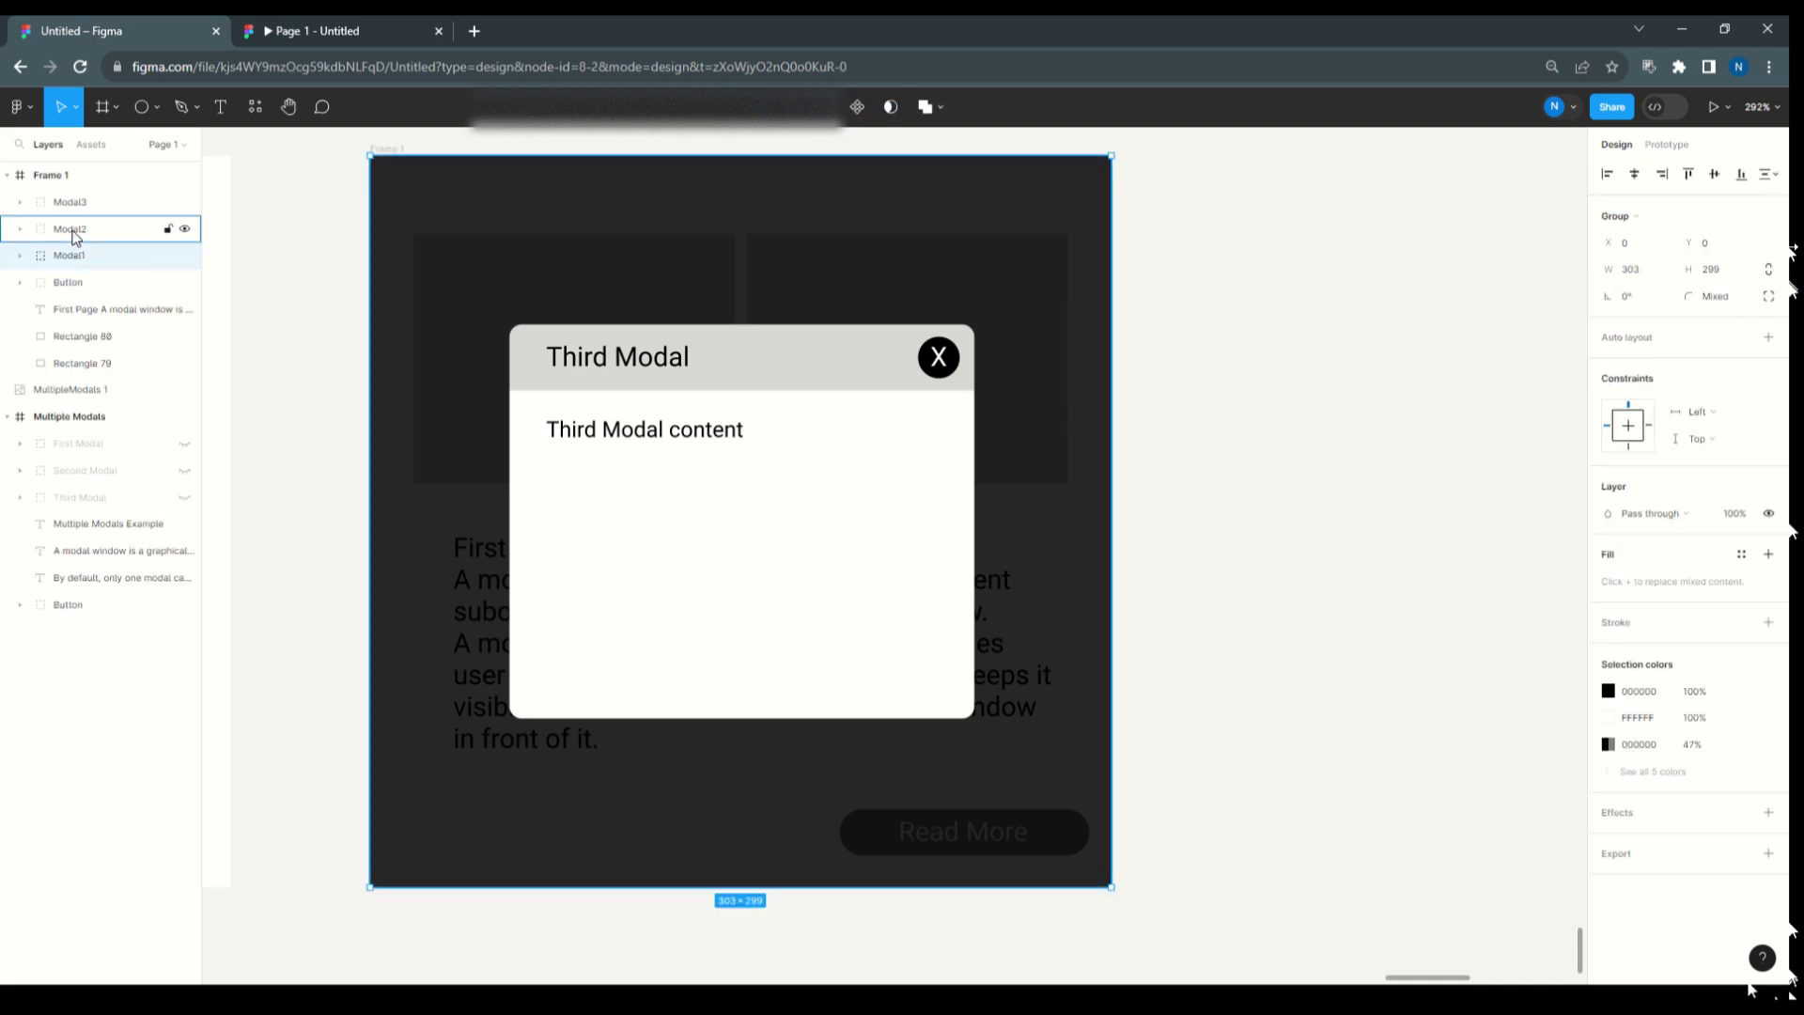
left_click(70, 202)
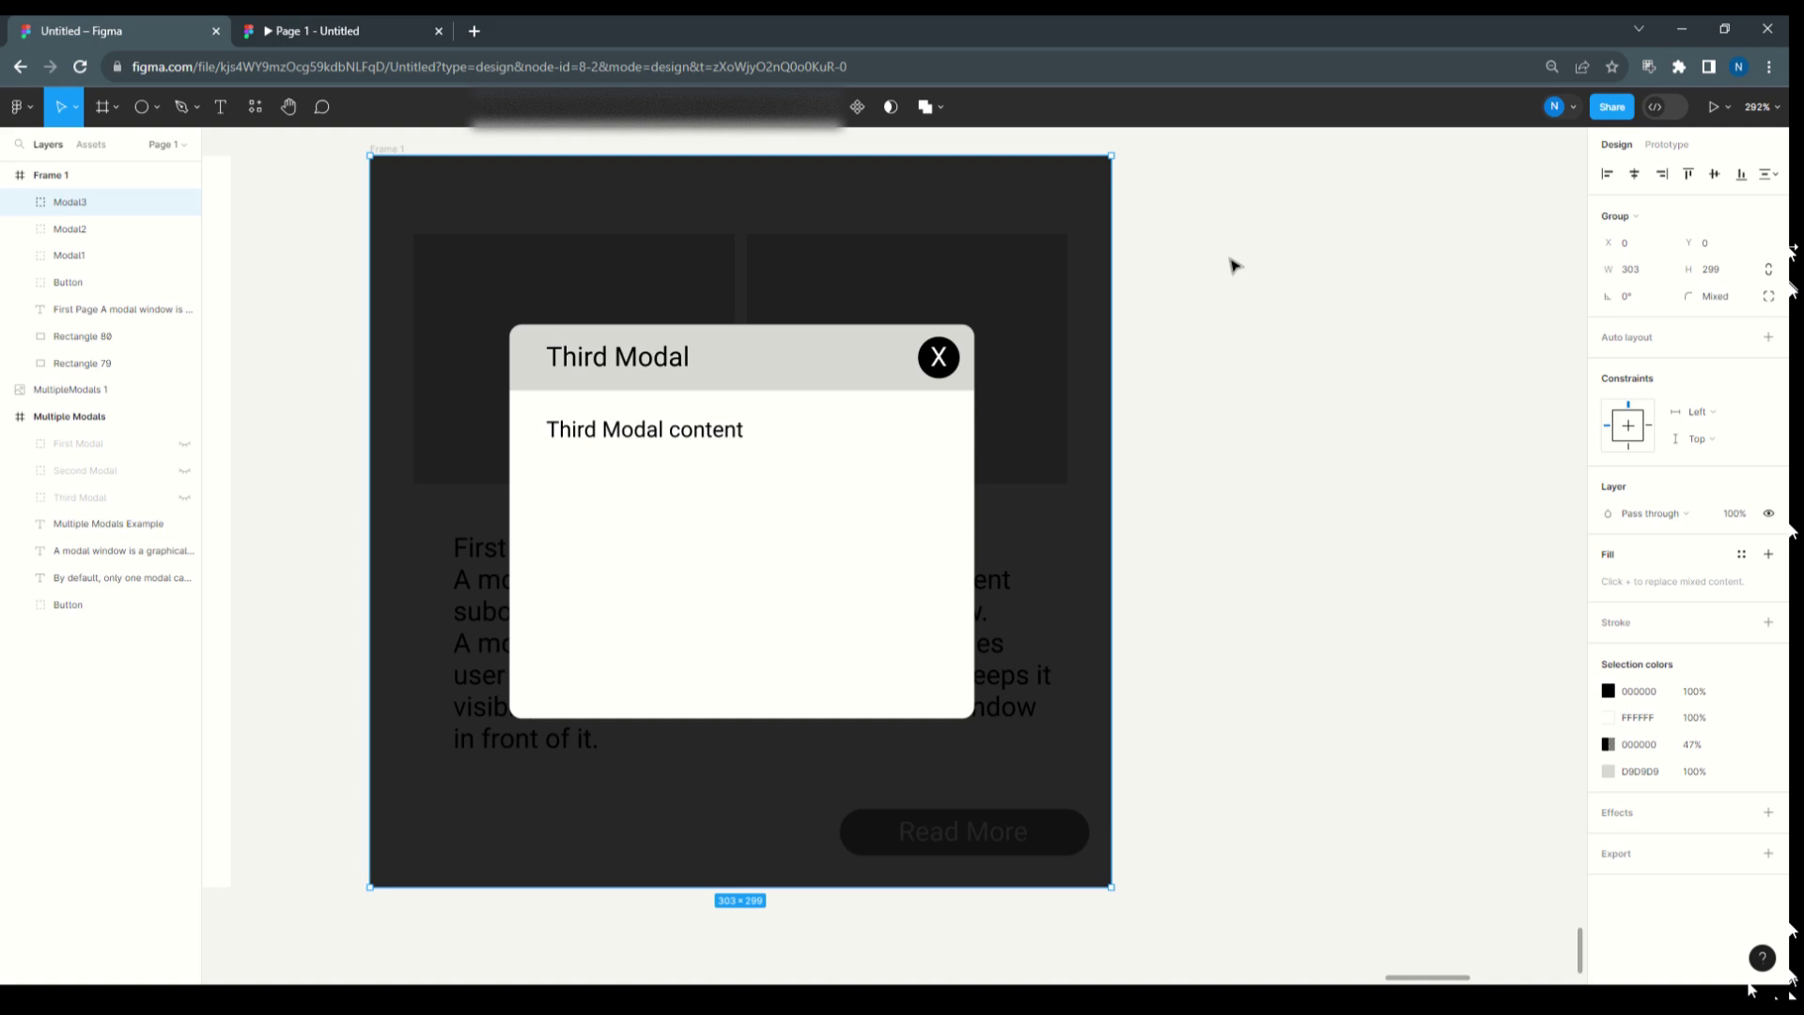
left_click(1381, 368)
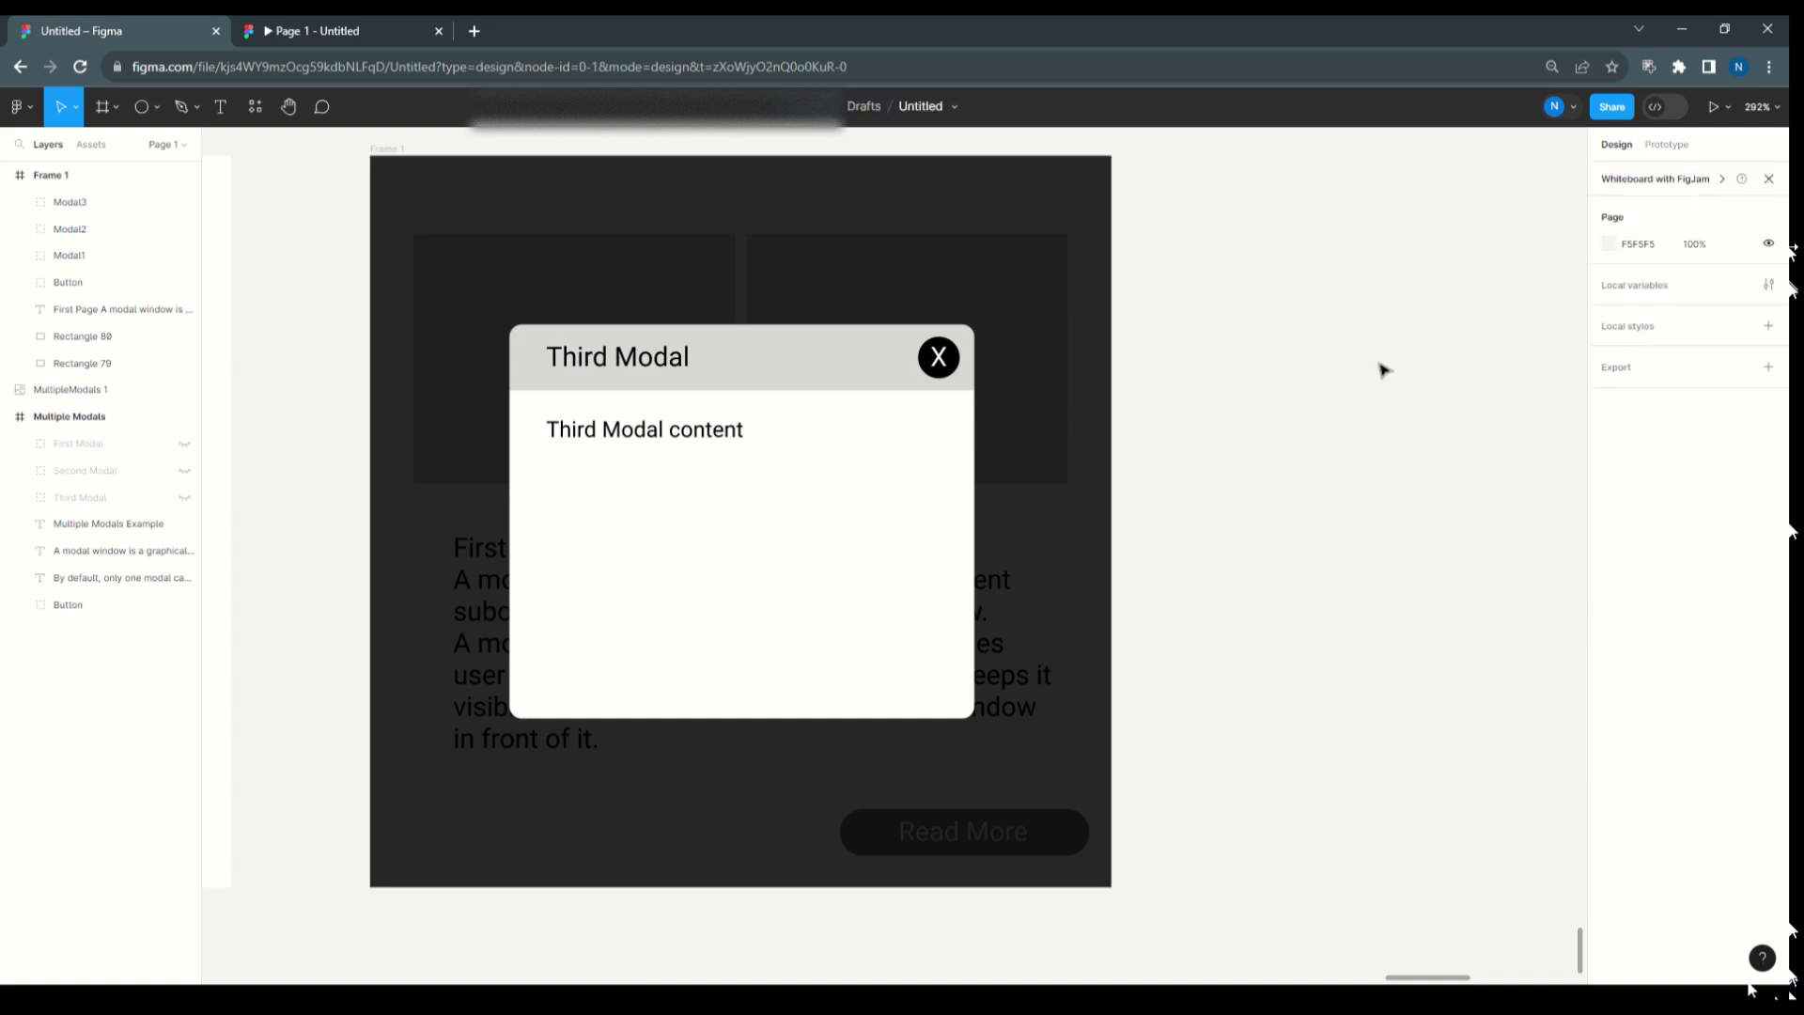
- Open Local variables and rename the variable collection to Modal
left_click(1609, 274)
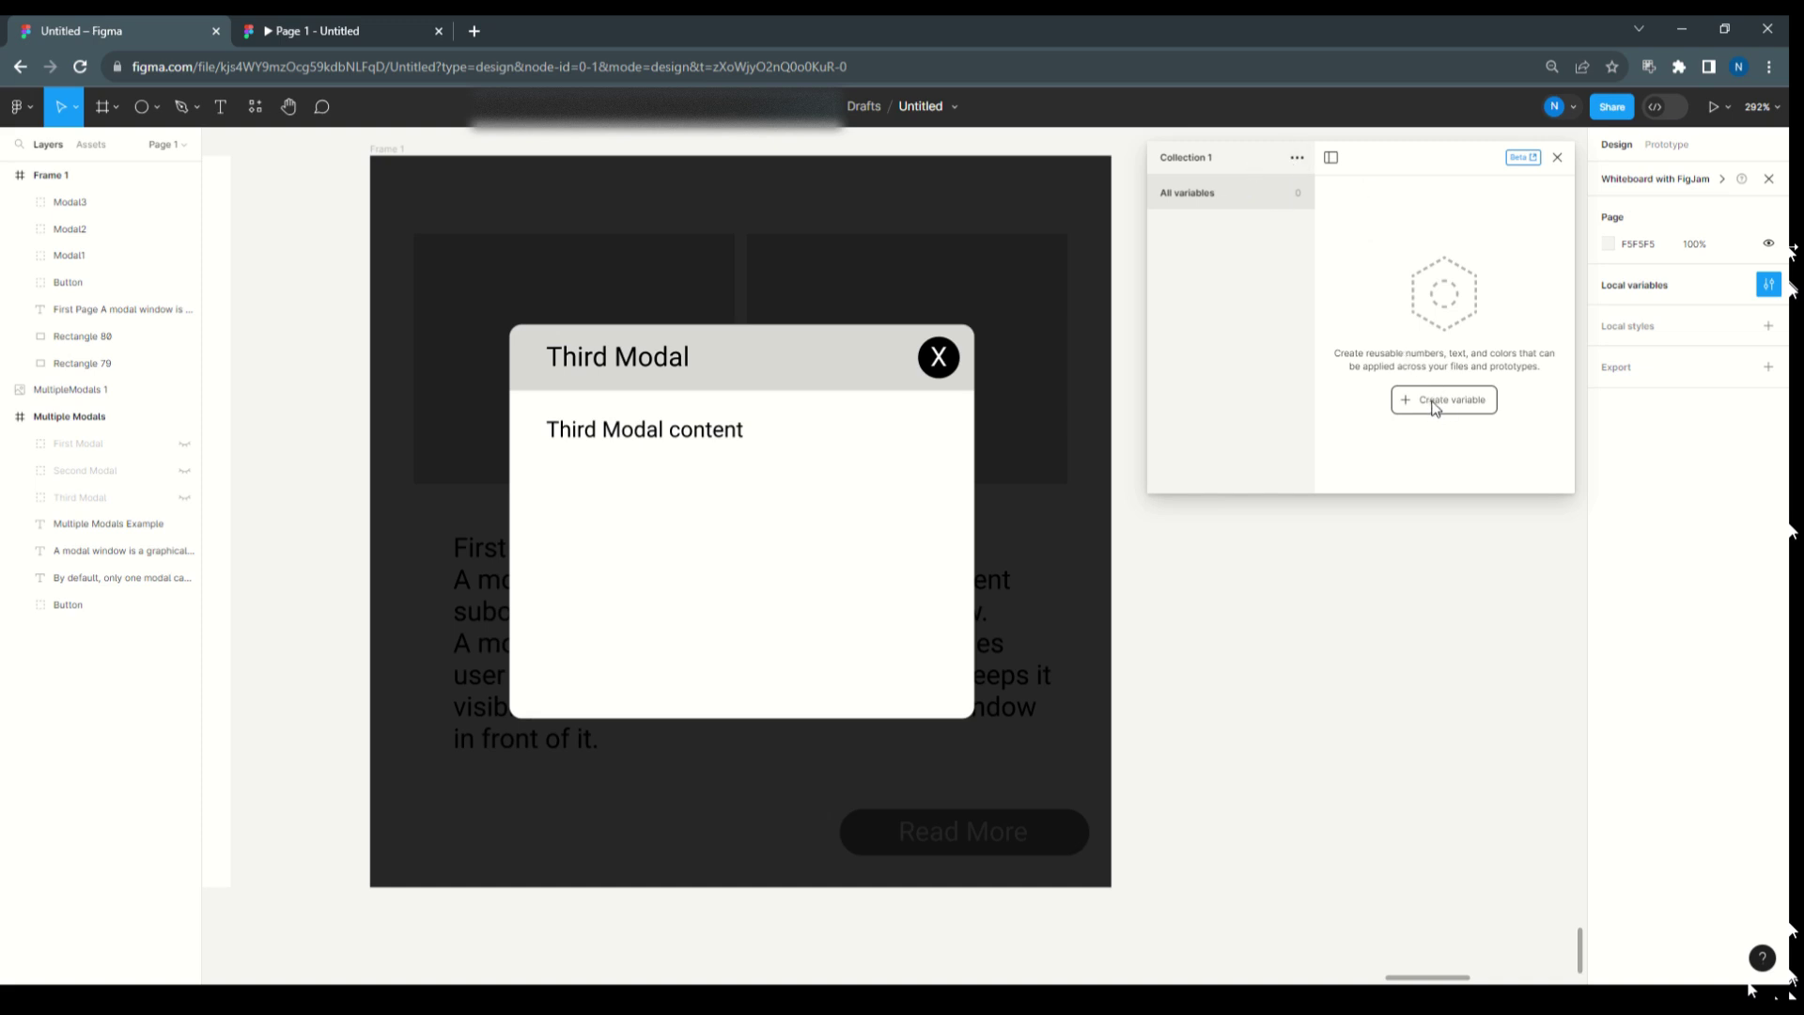
left_click(1296, 158)
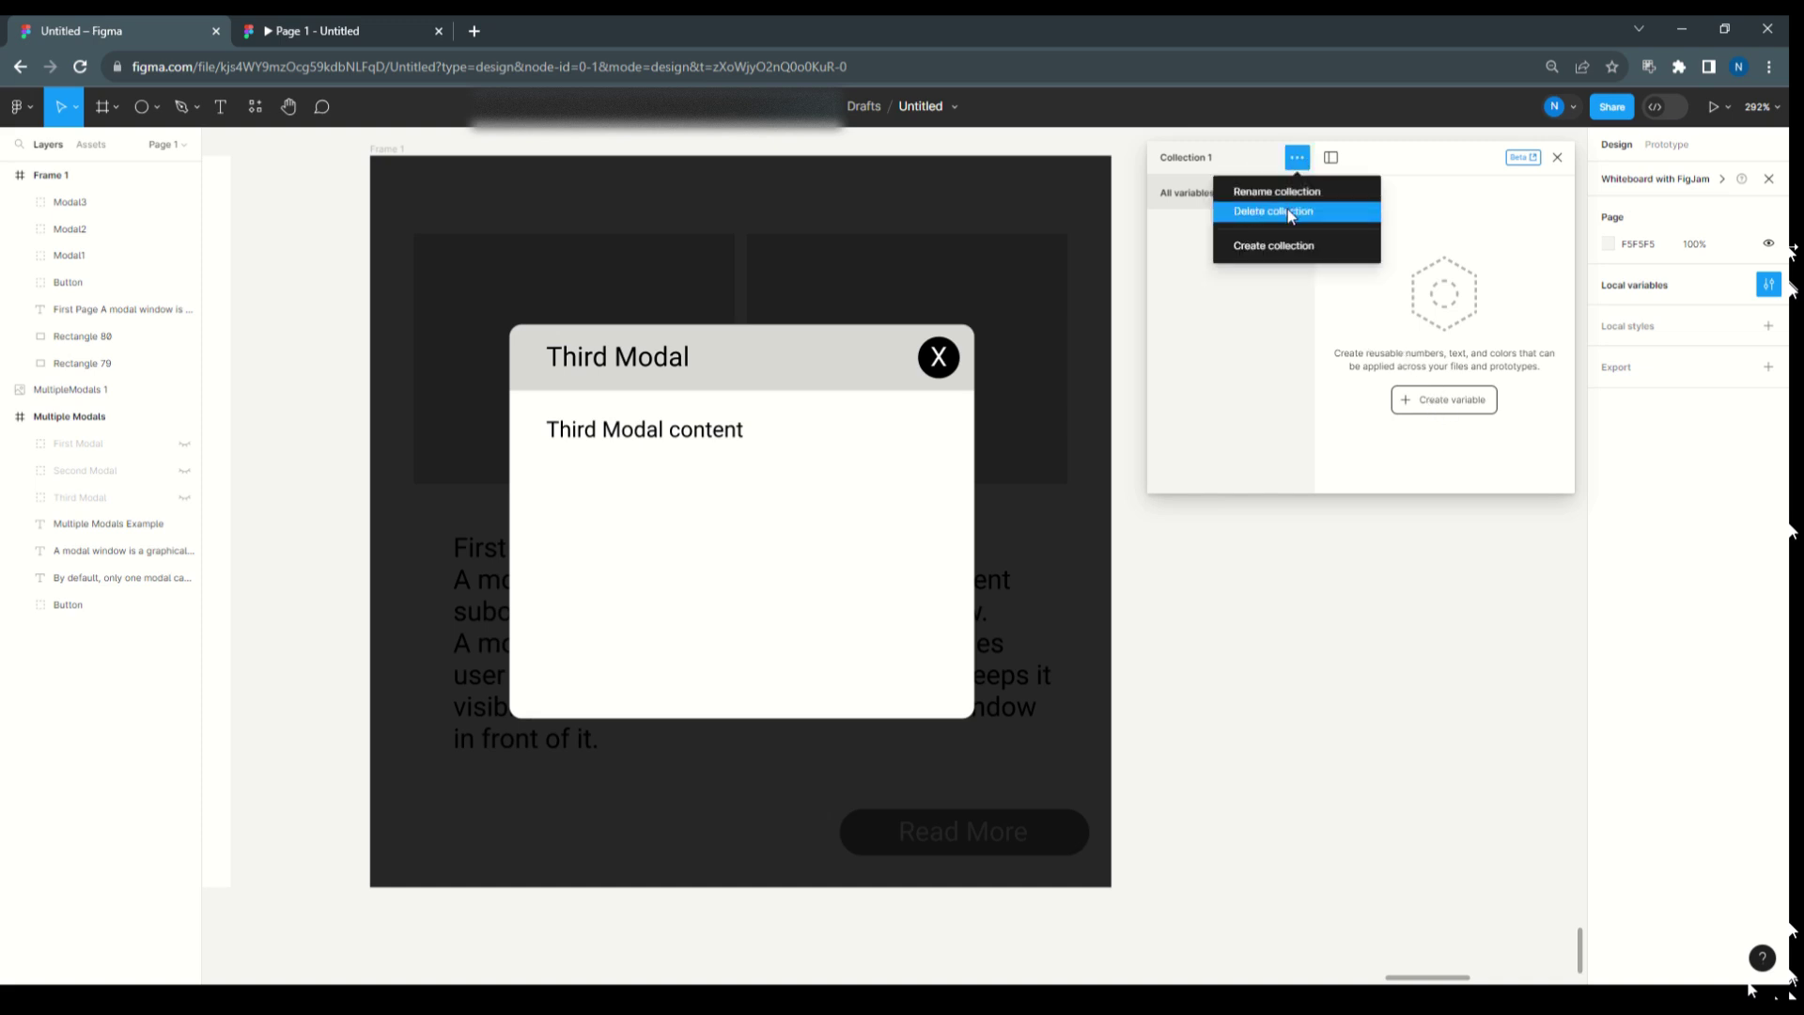
left_click(1280, 192)
type("Modal")
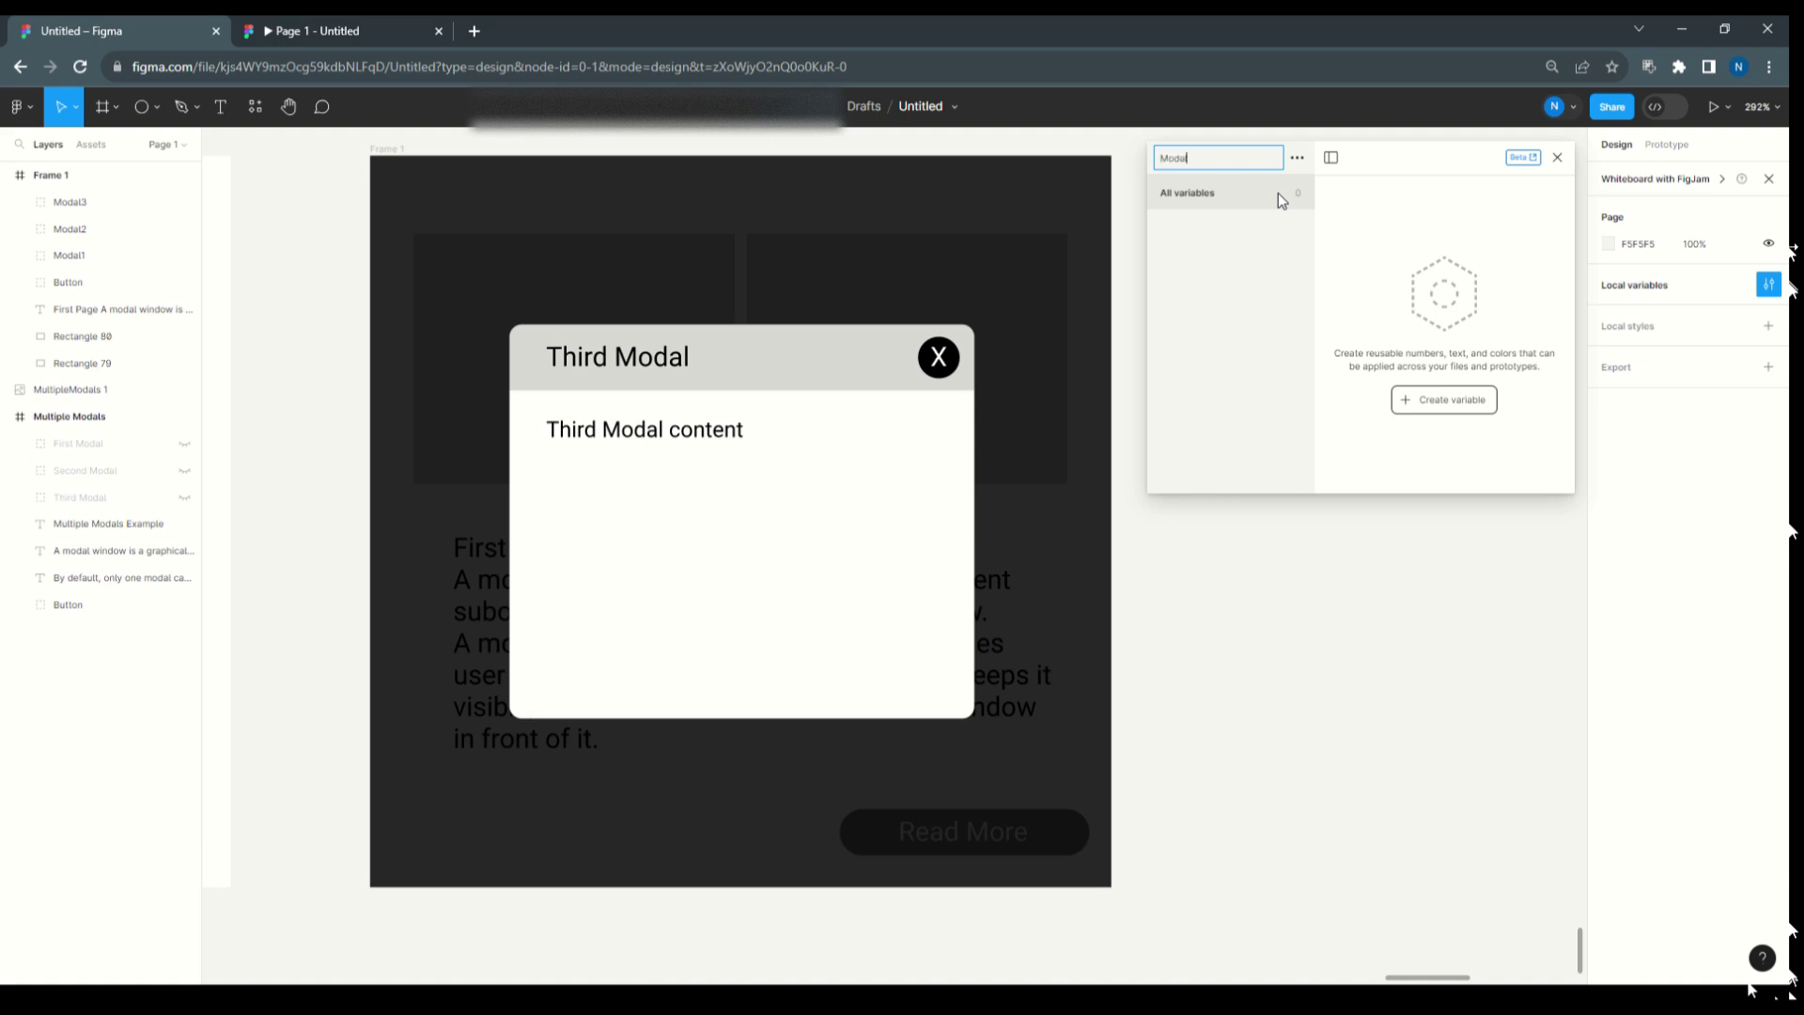
left_click(1425, 406)
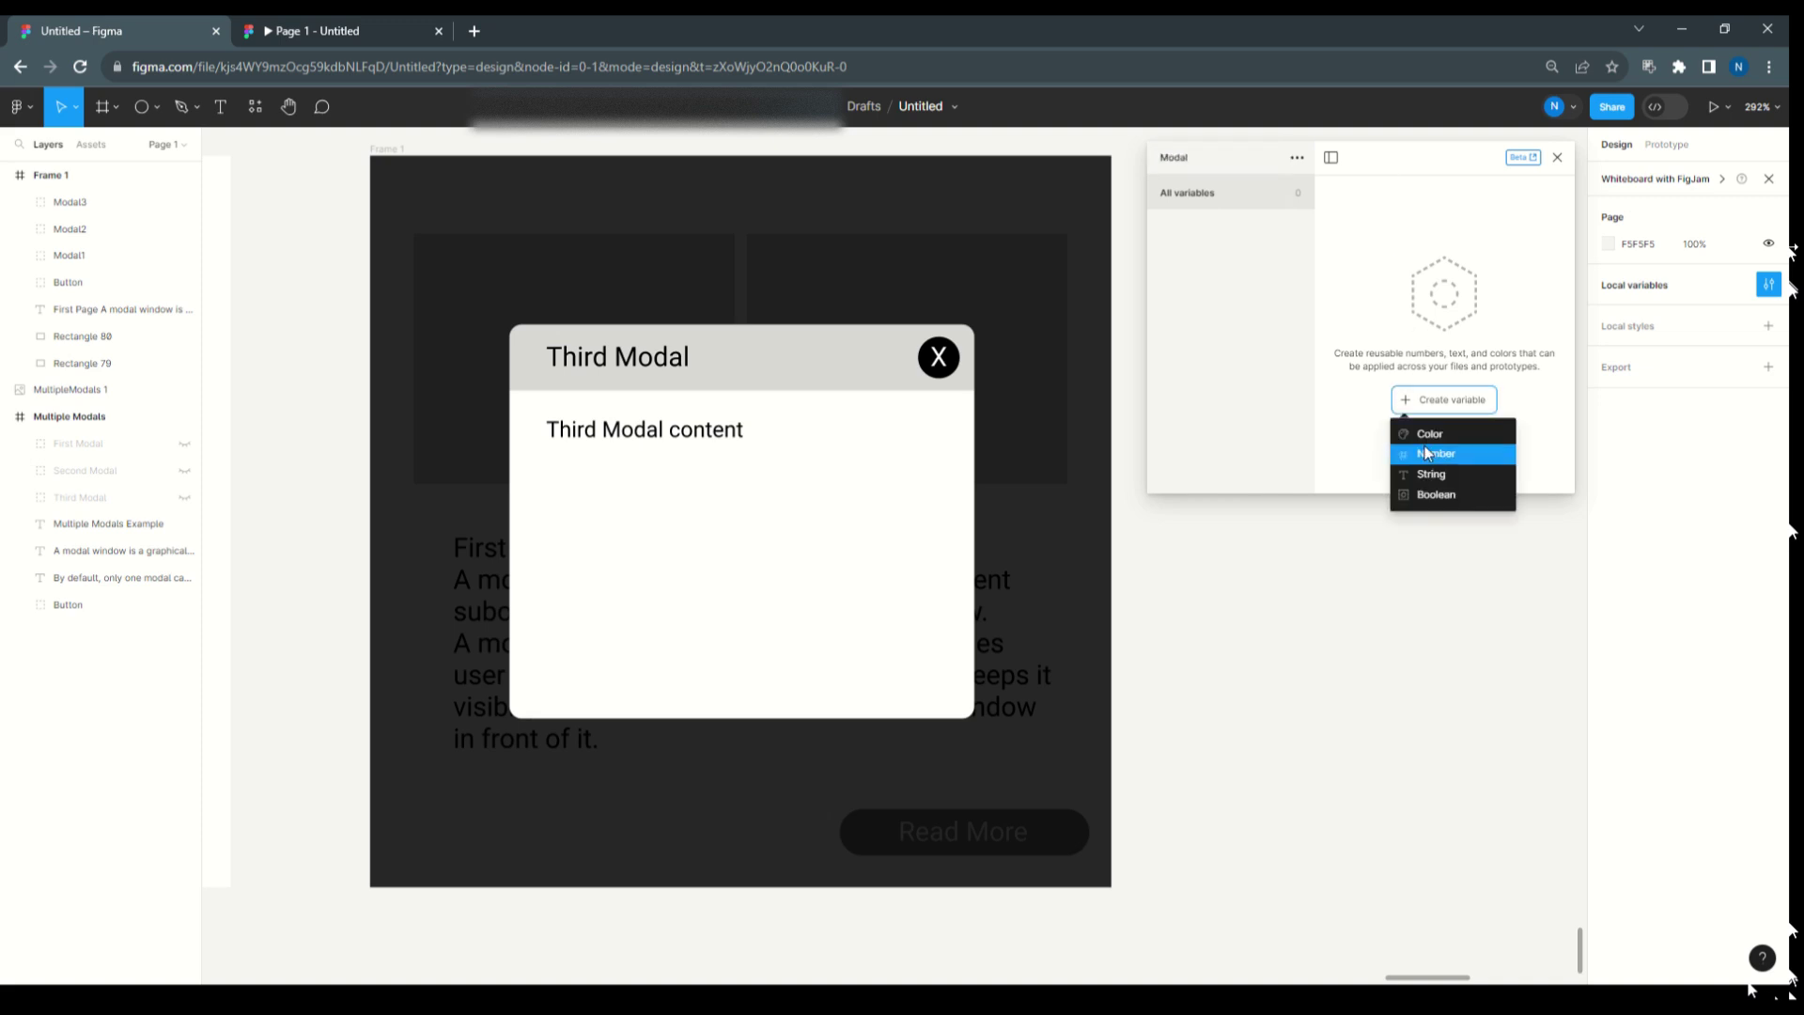
- Create False Boolean variables FirstModal, SecondModal and ThirdModal in the Modal collection
left_click(1435, 498)
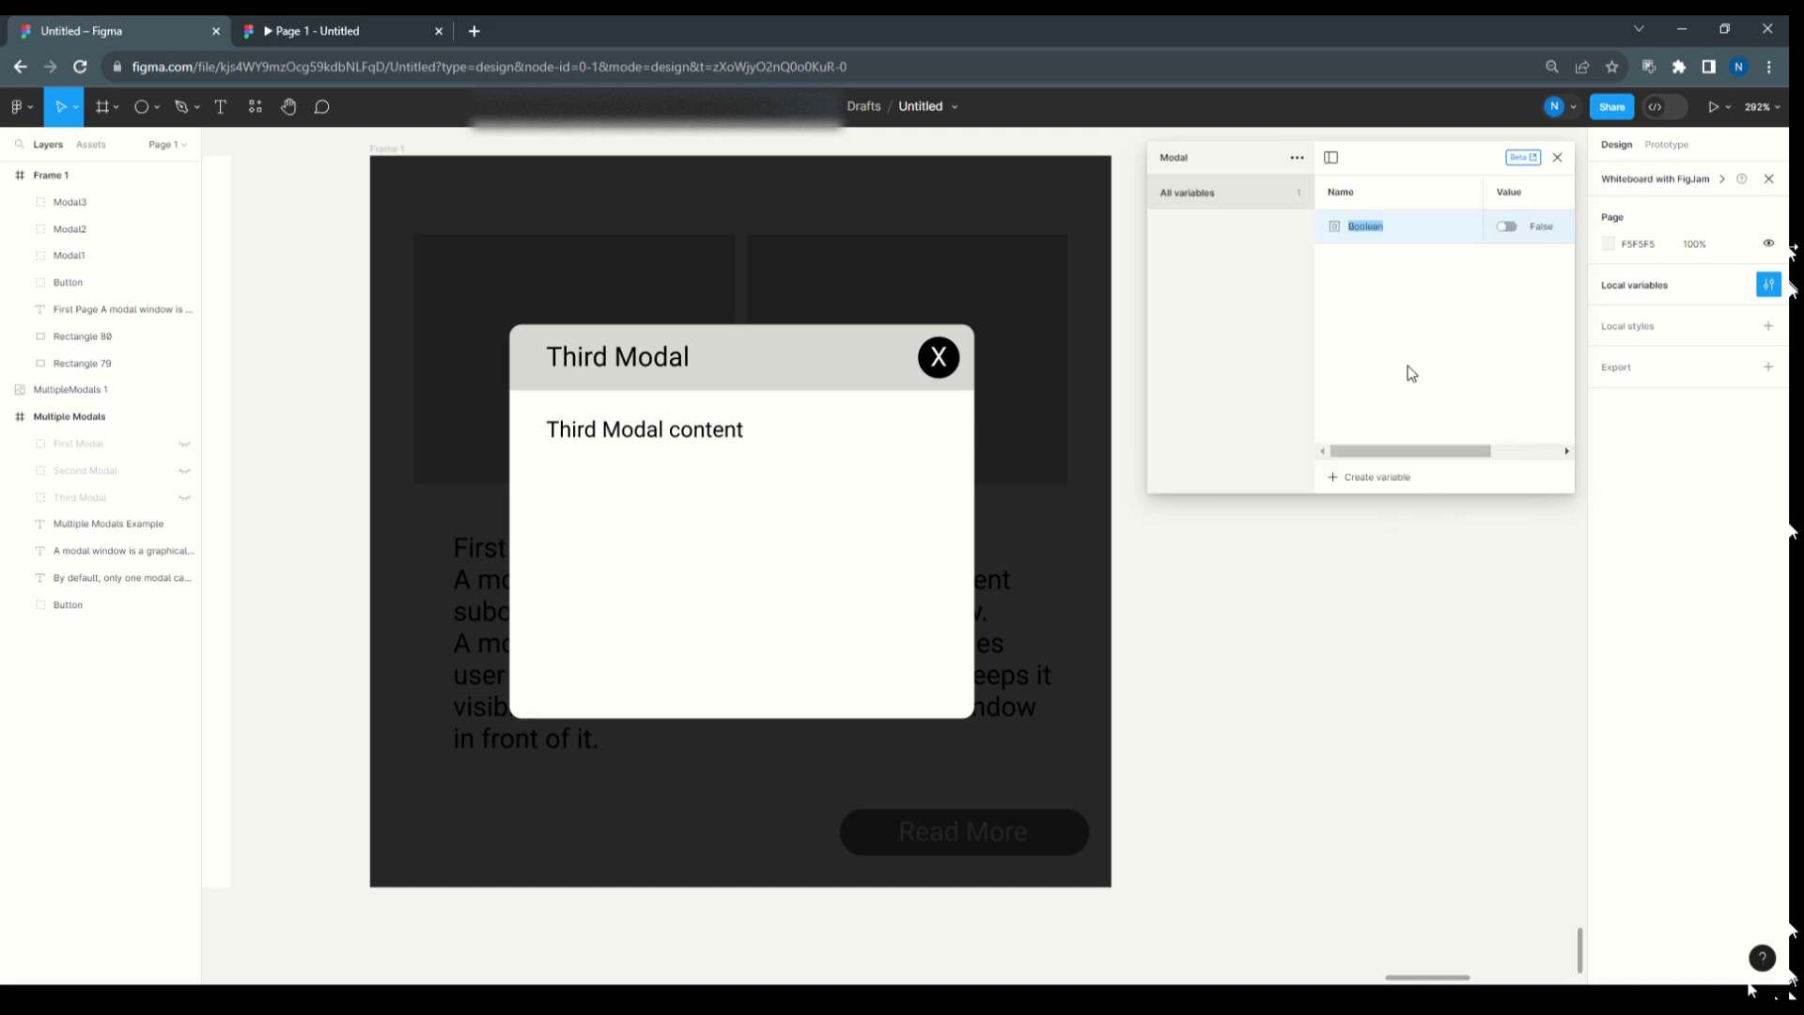
type("FirstModal")
right_click(1425, 231)
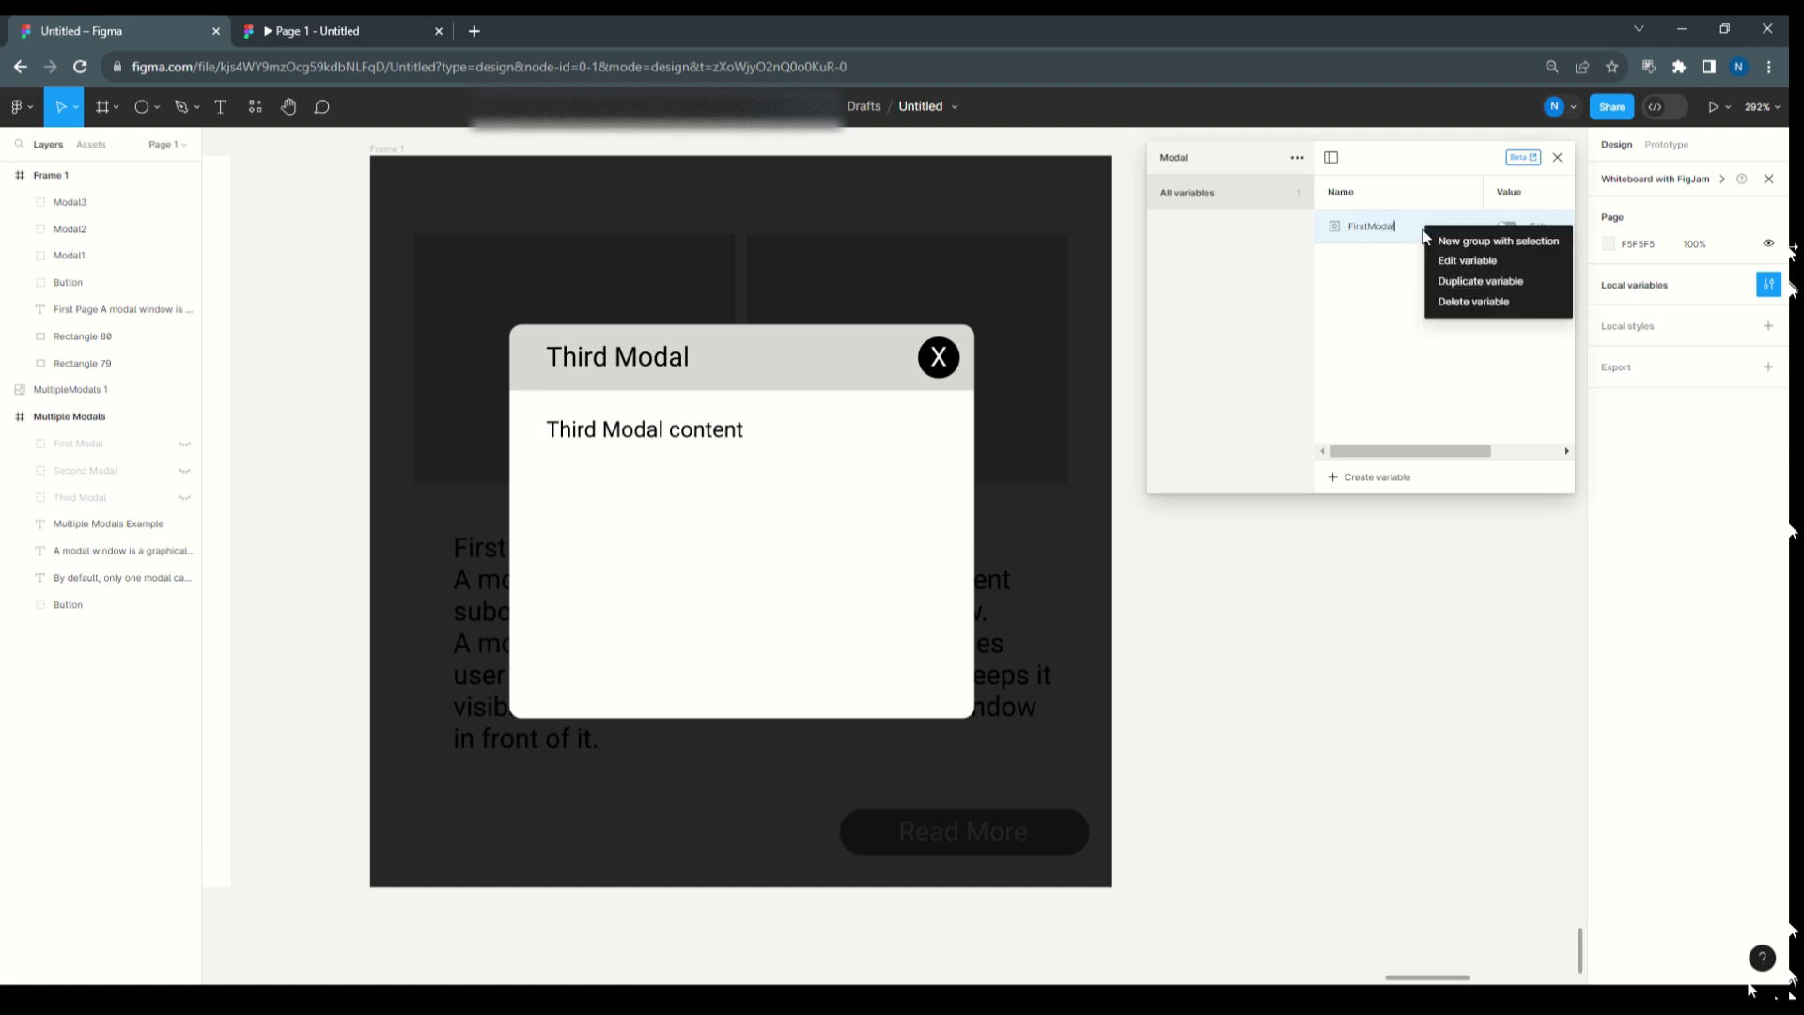
left_click(1445, 281)
type("SecondModal")
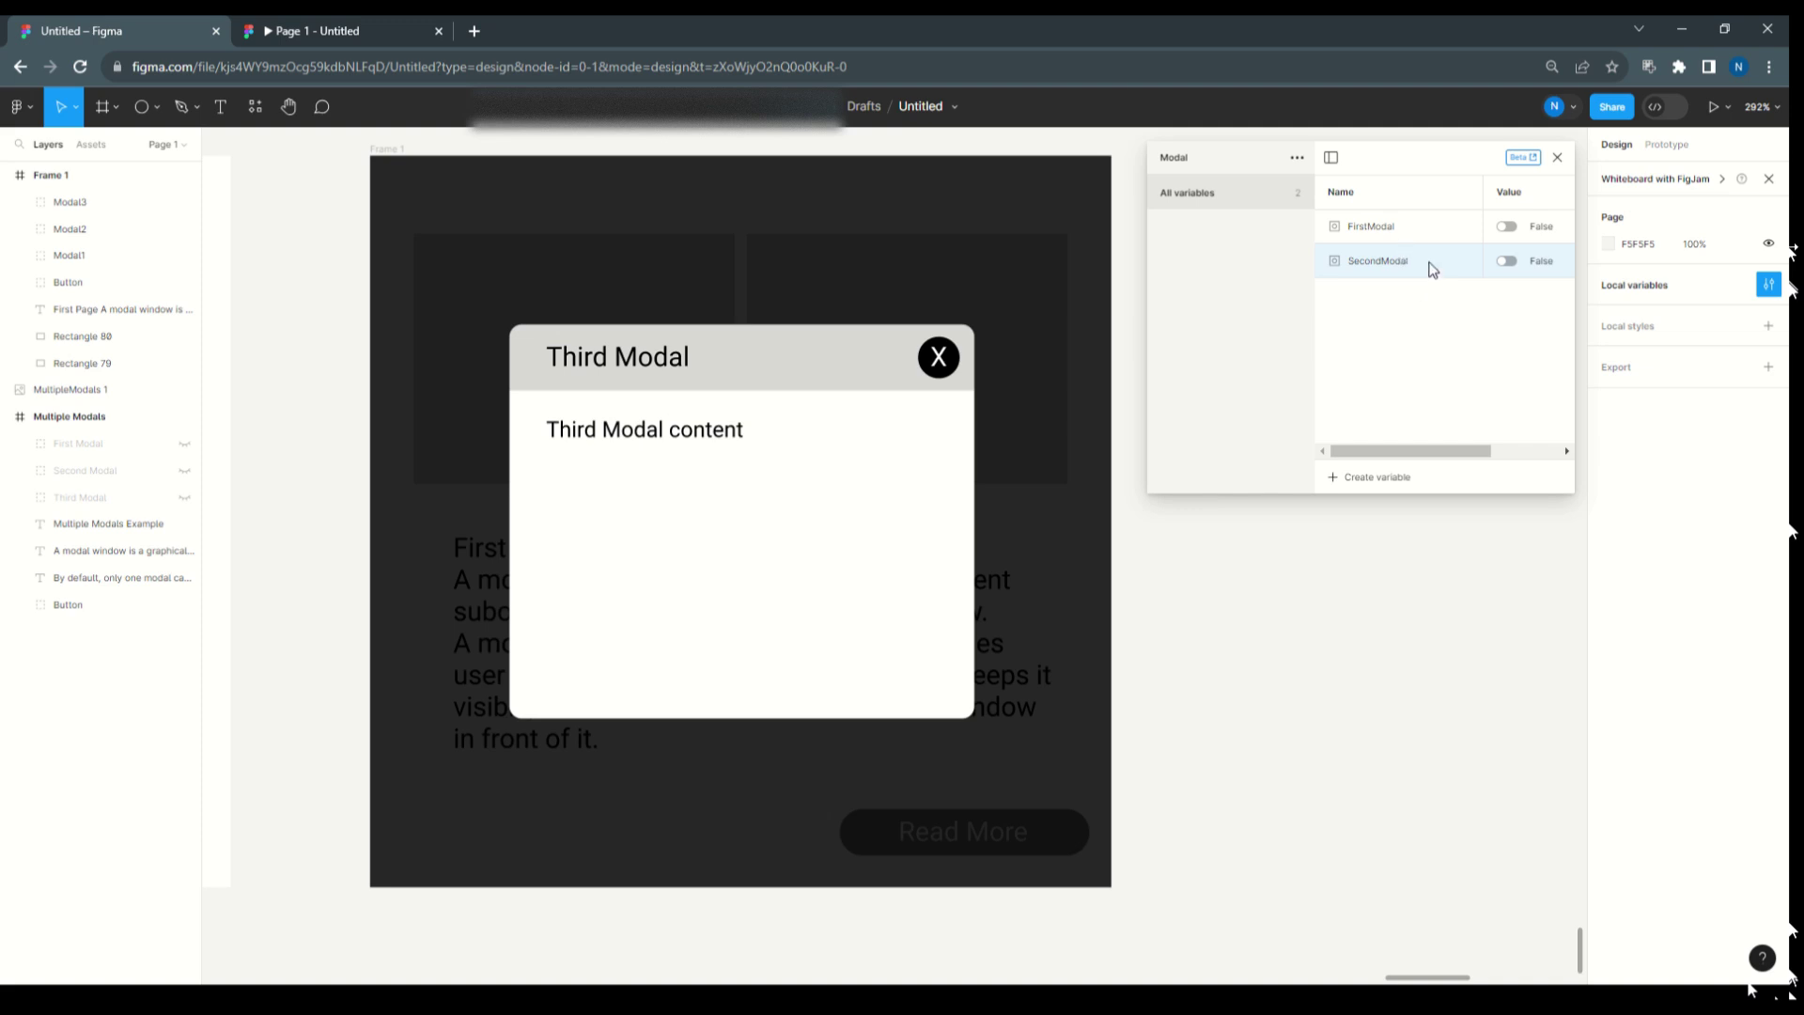
right_click(1431, 270)
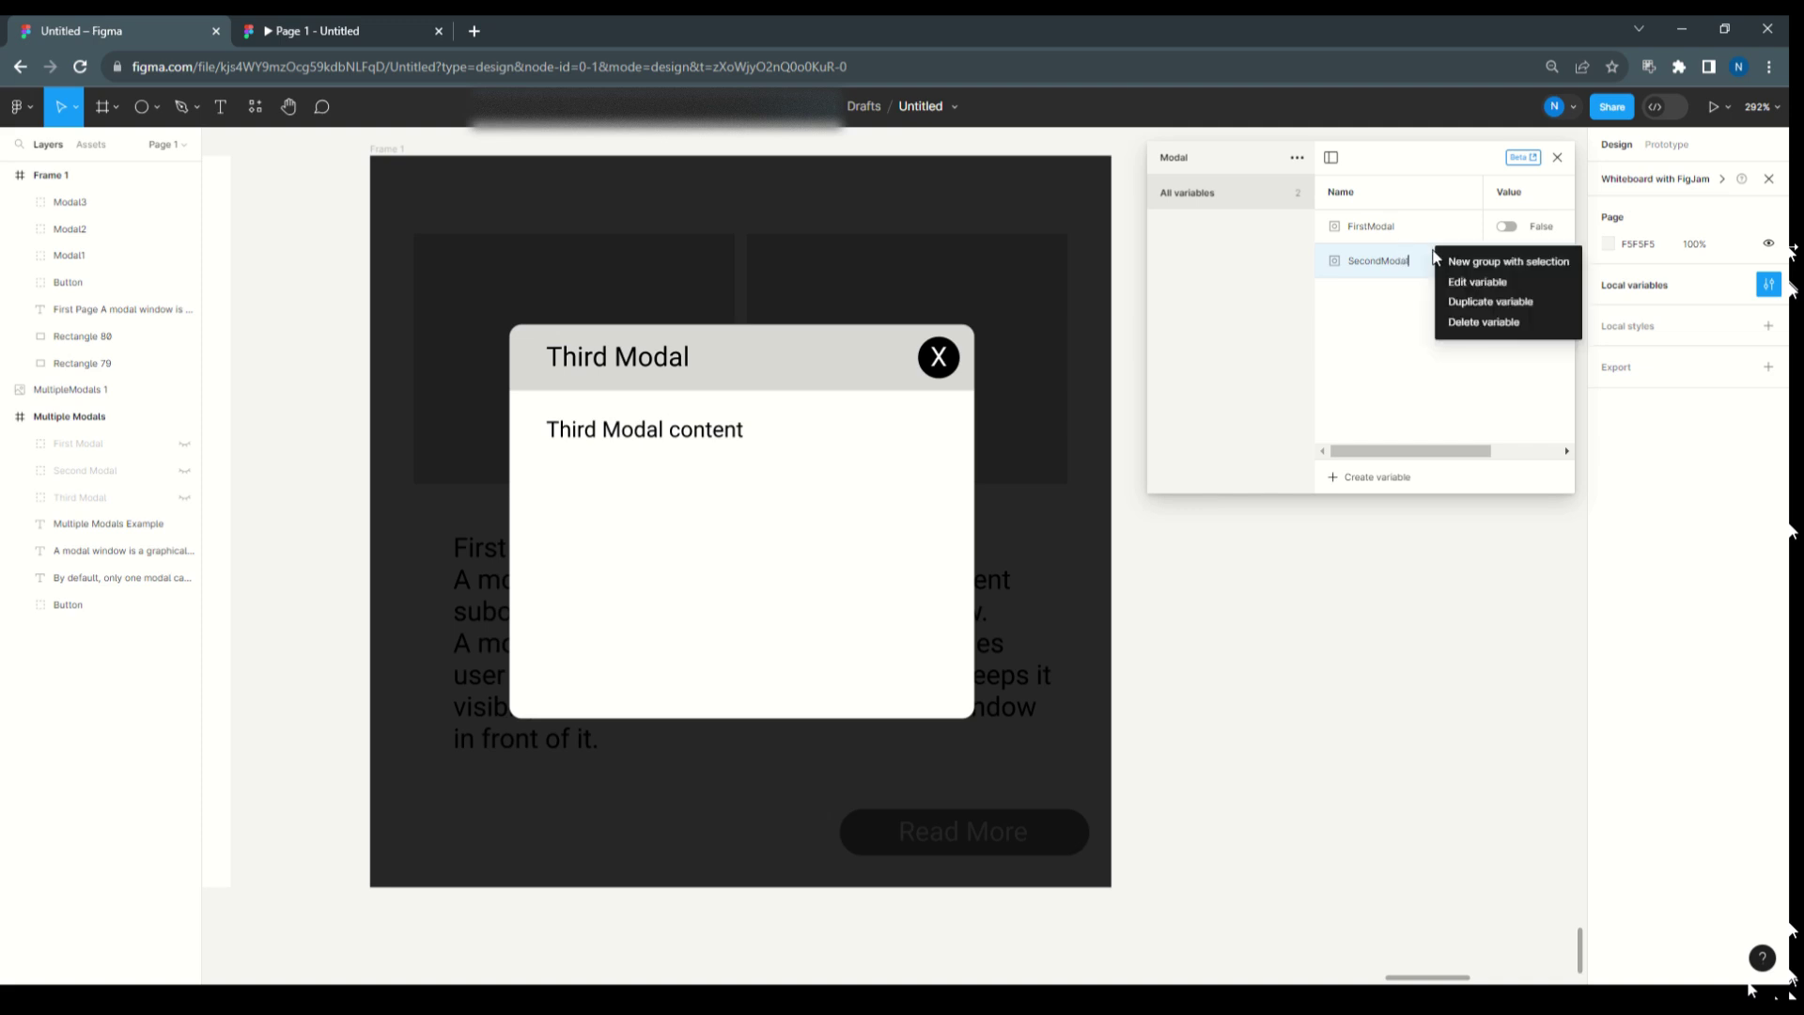
left_click(1445, 295)
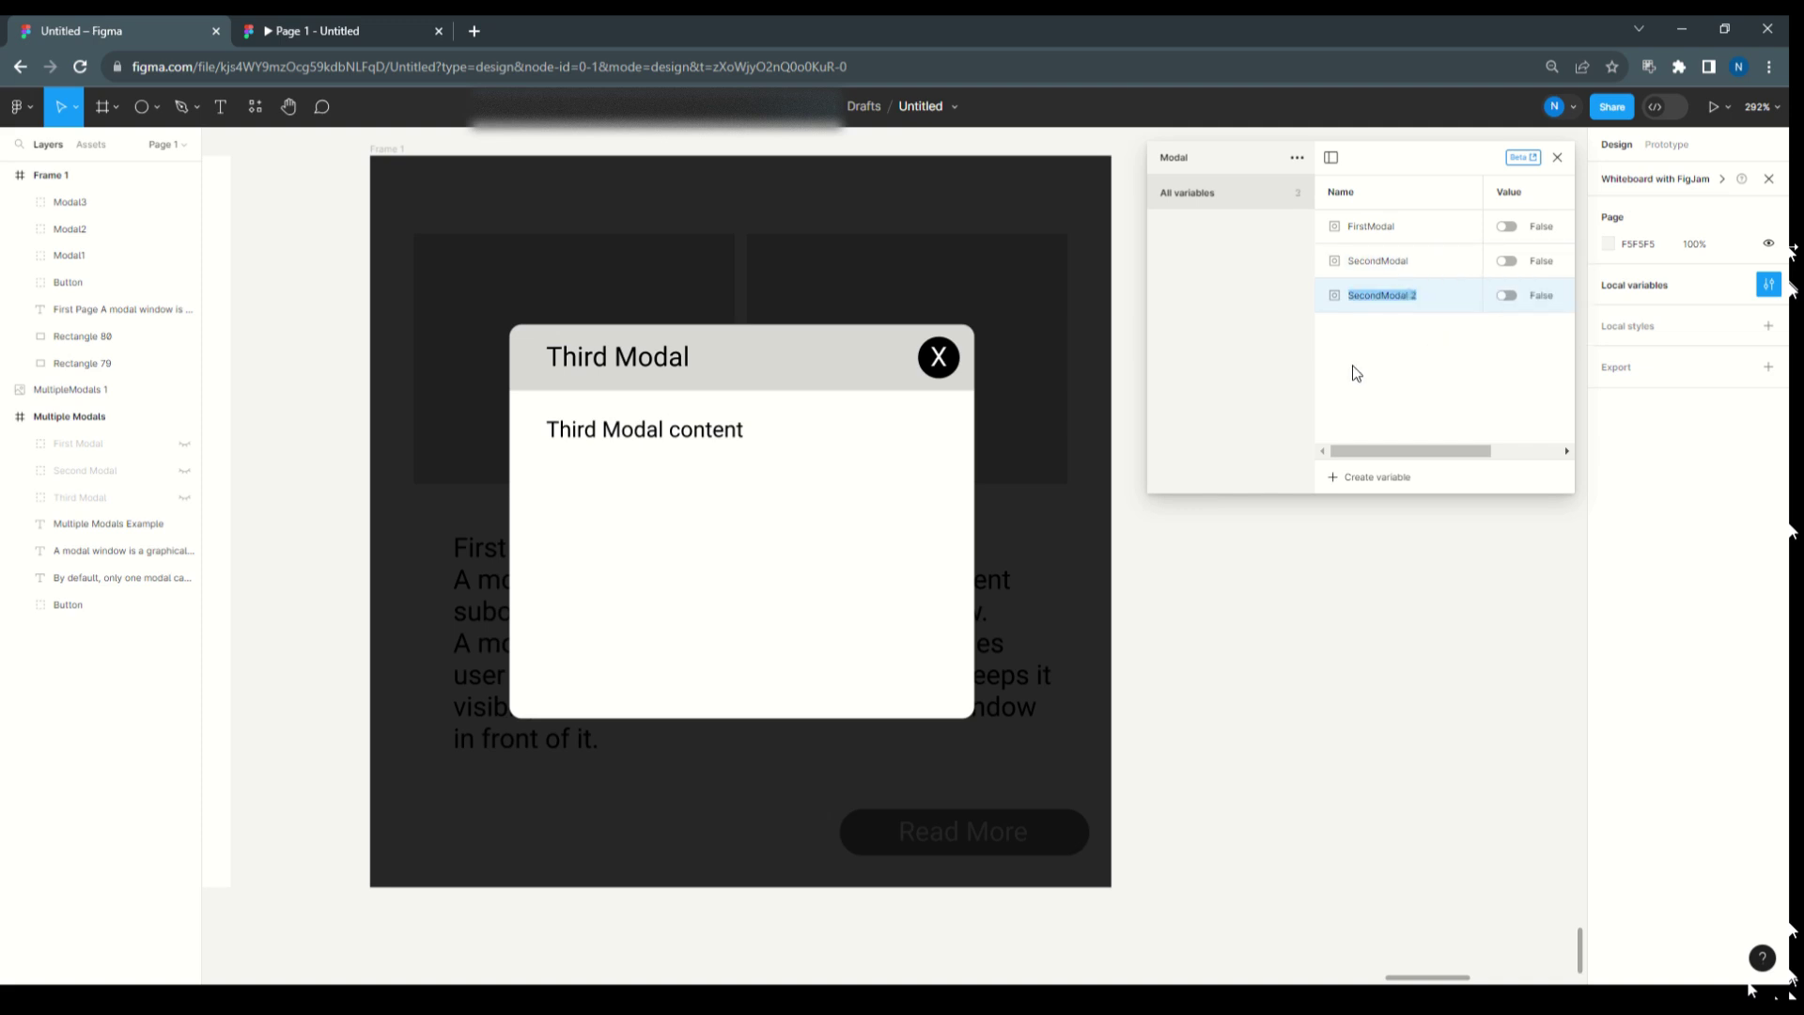
type("ThirdModal")
- Close the local variables panel and select Group 1 inside Modal1, then collapse Modal1
left_click(1557, 158)
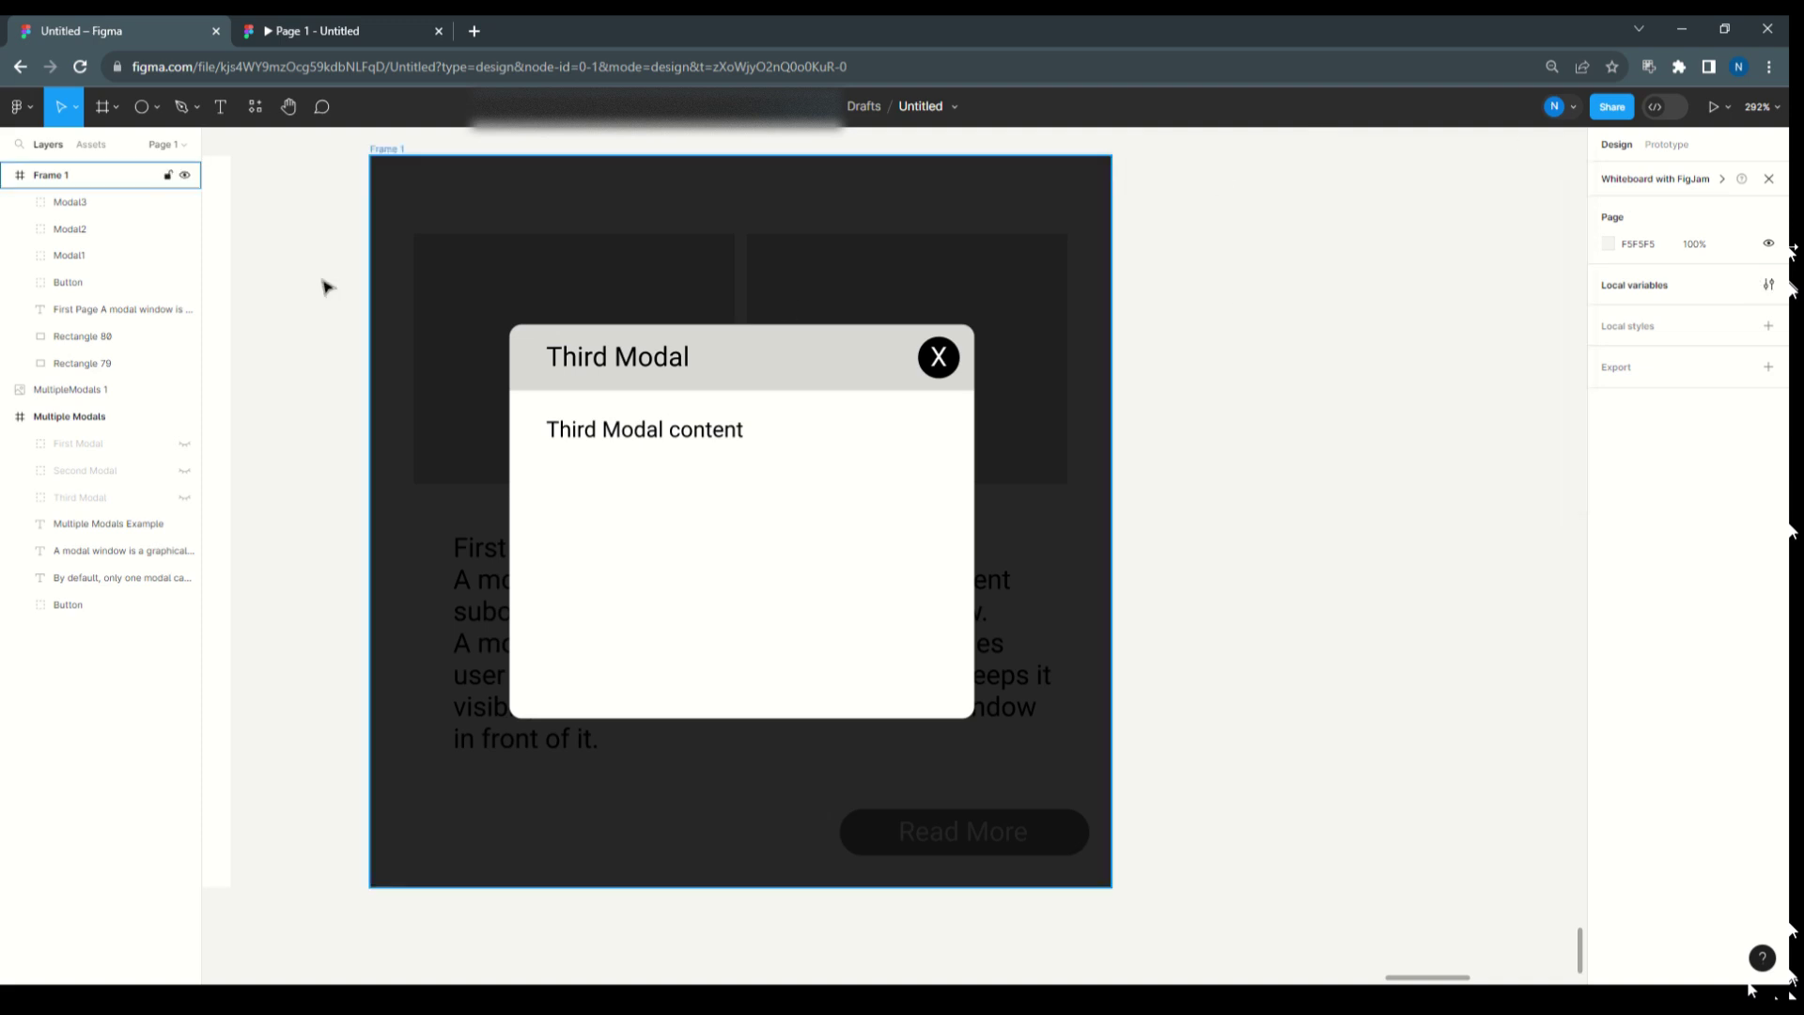
double_click(83, 255)
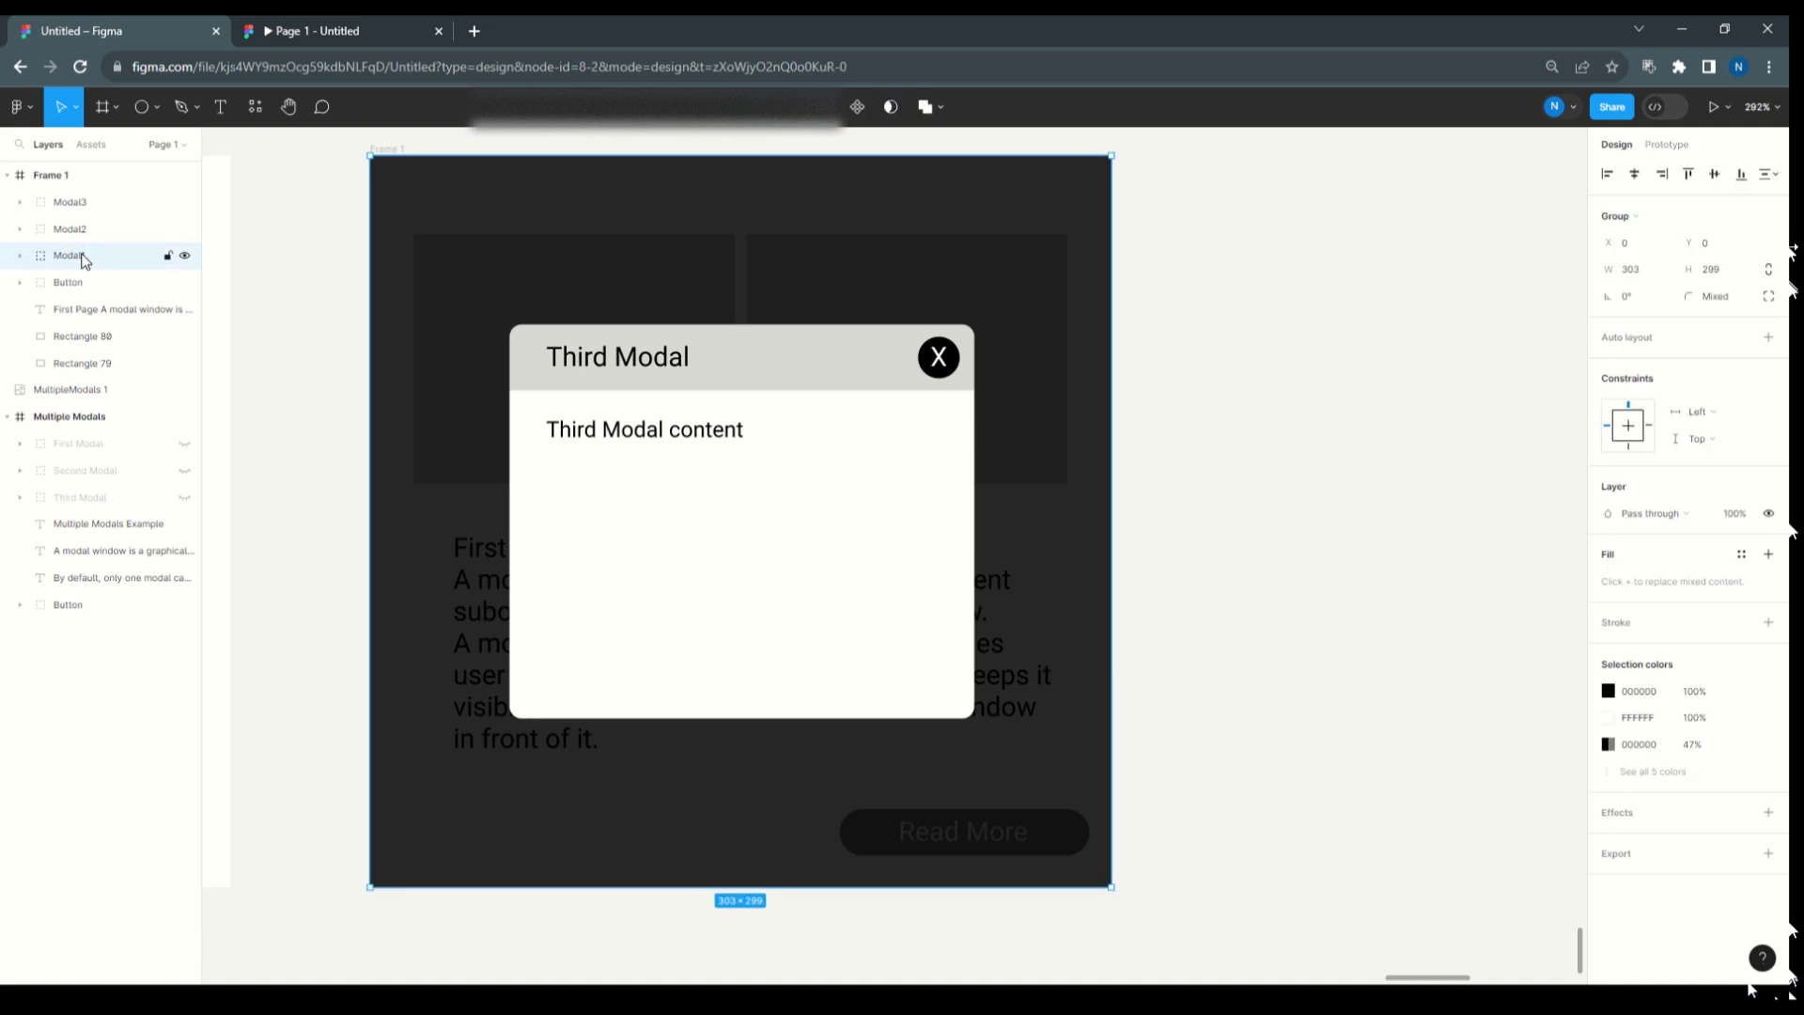
left_click(22, 256)
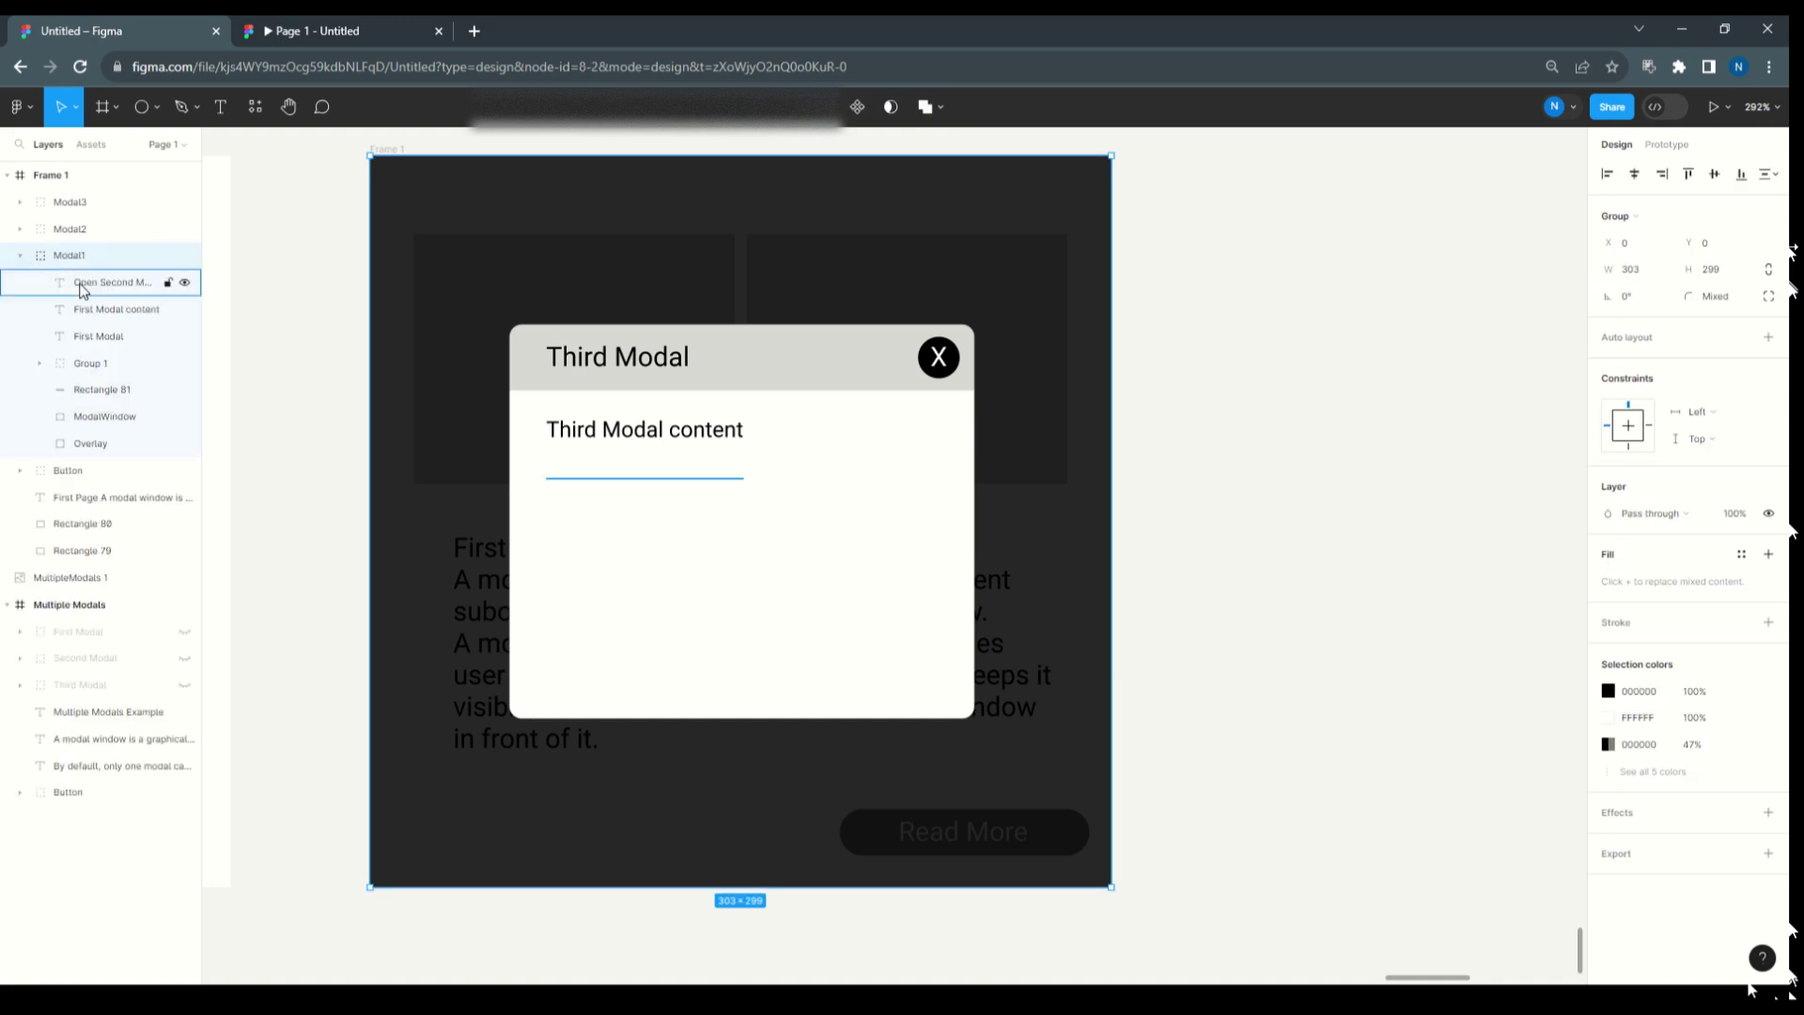
left_click(90, 367)
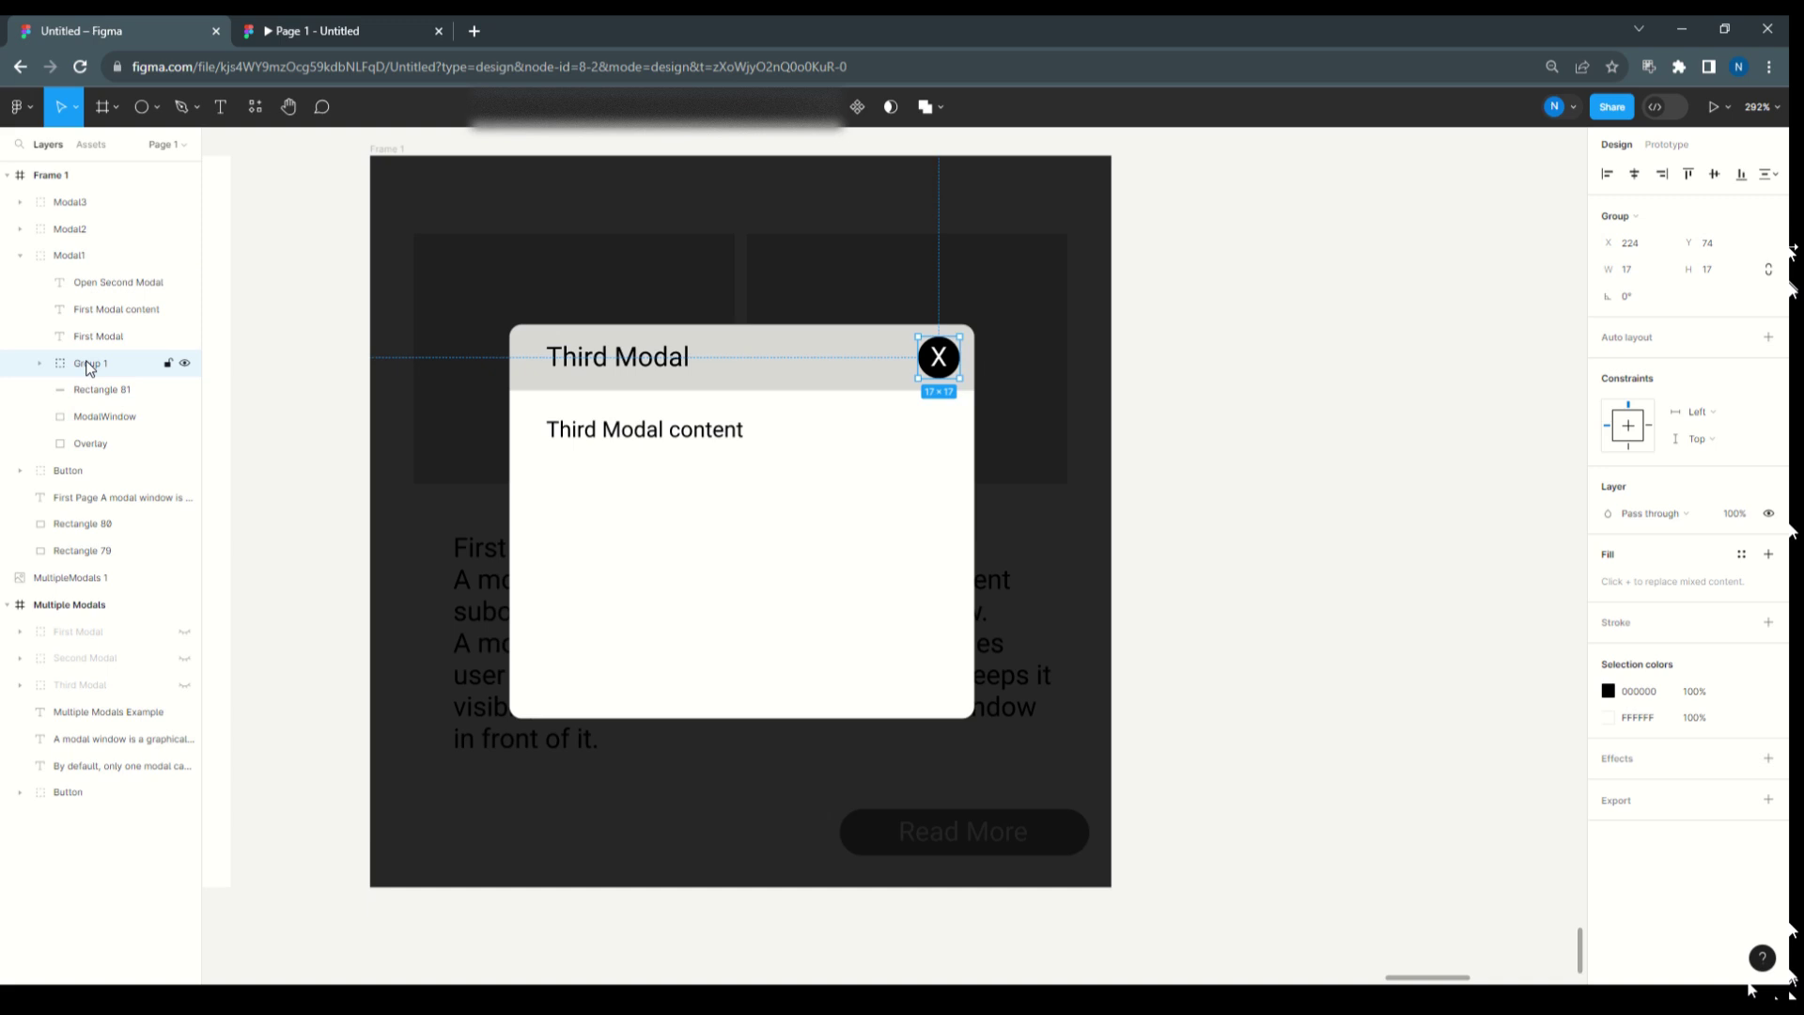
double_click(90, 366)
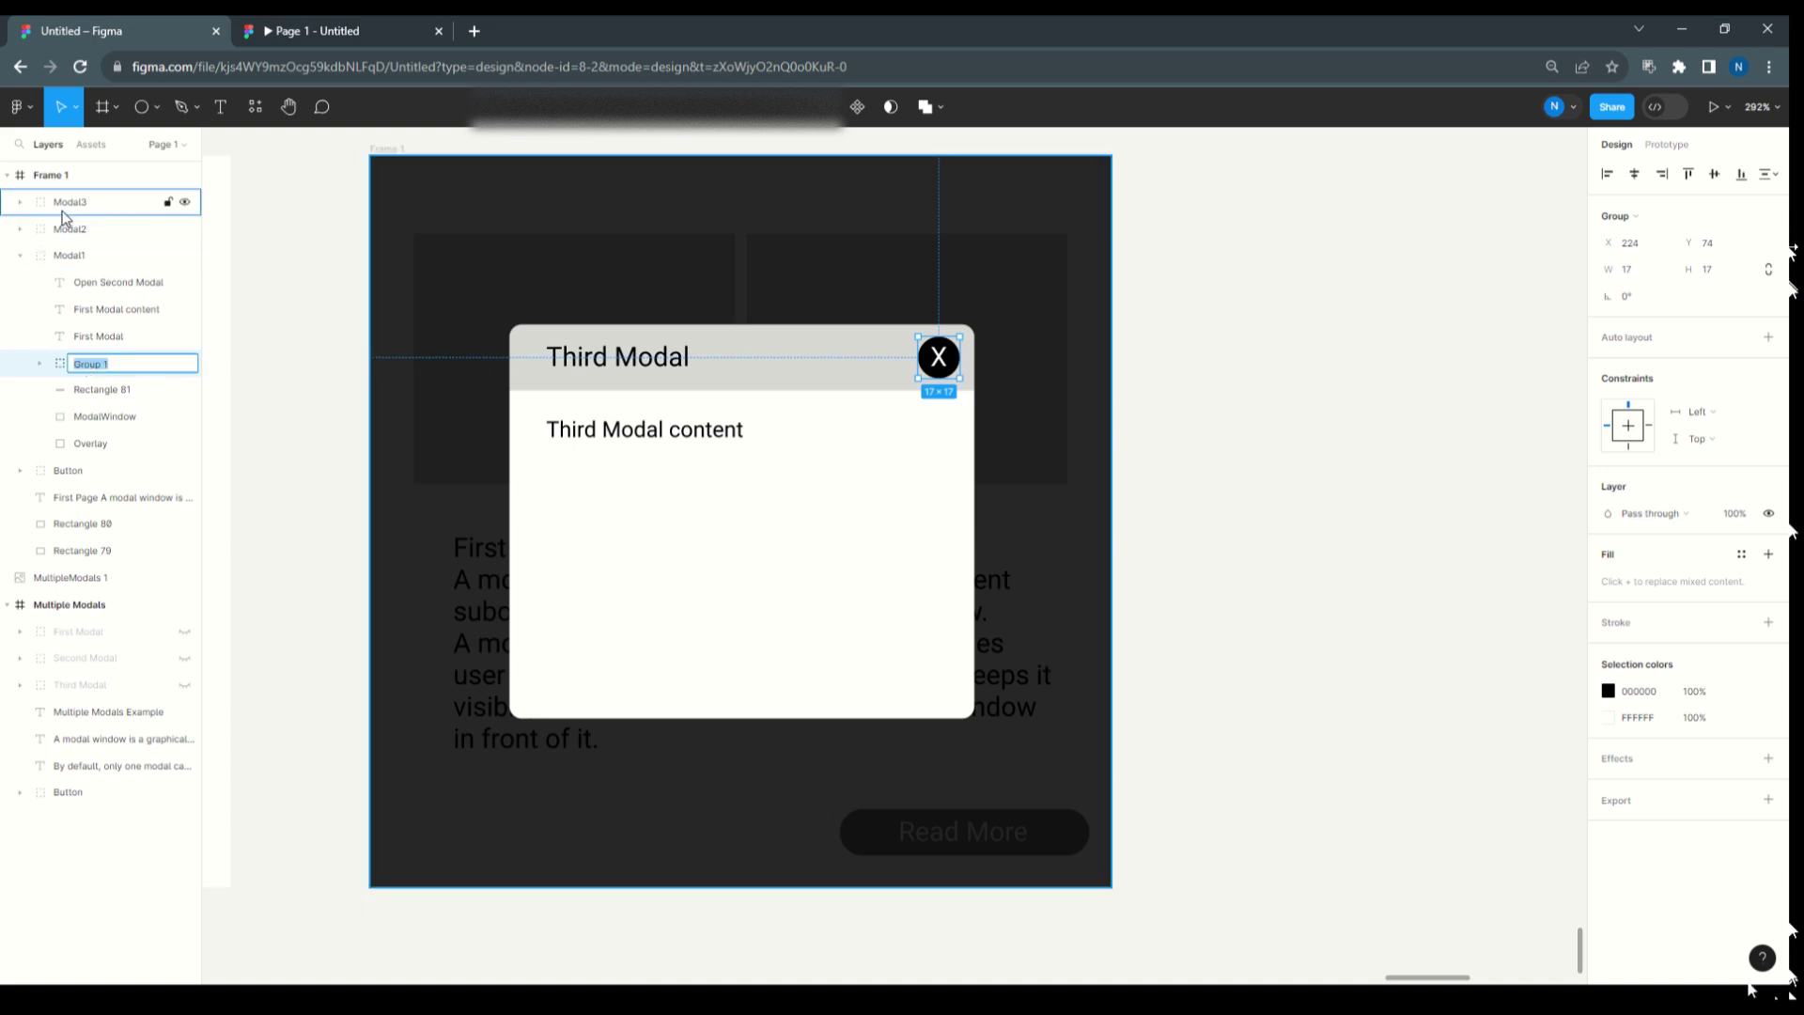
left_click(1233, 402)
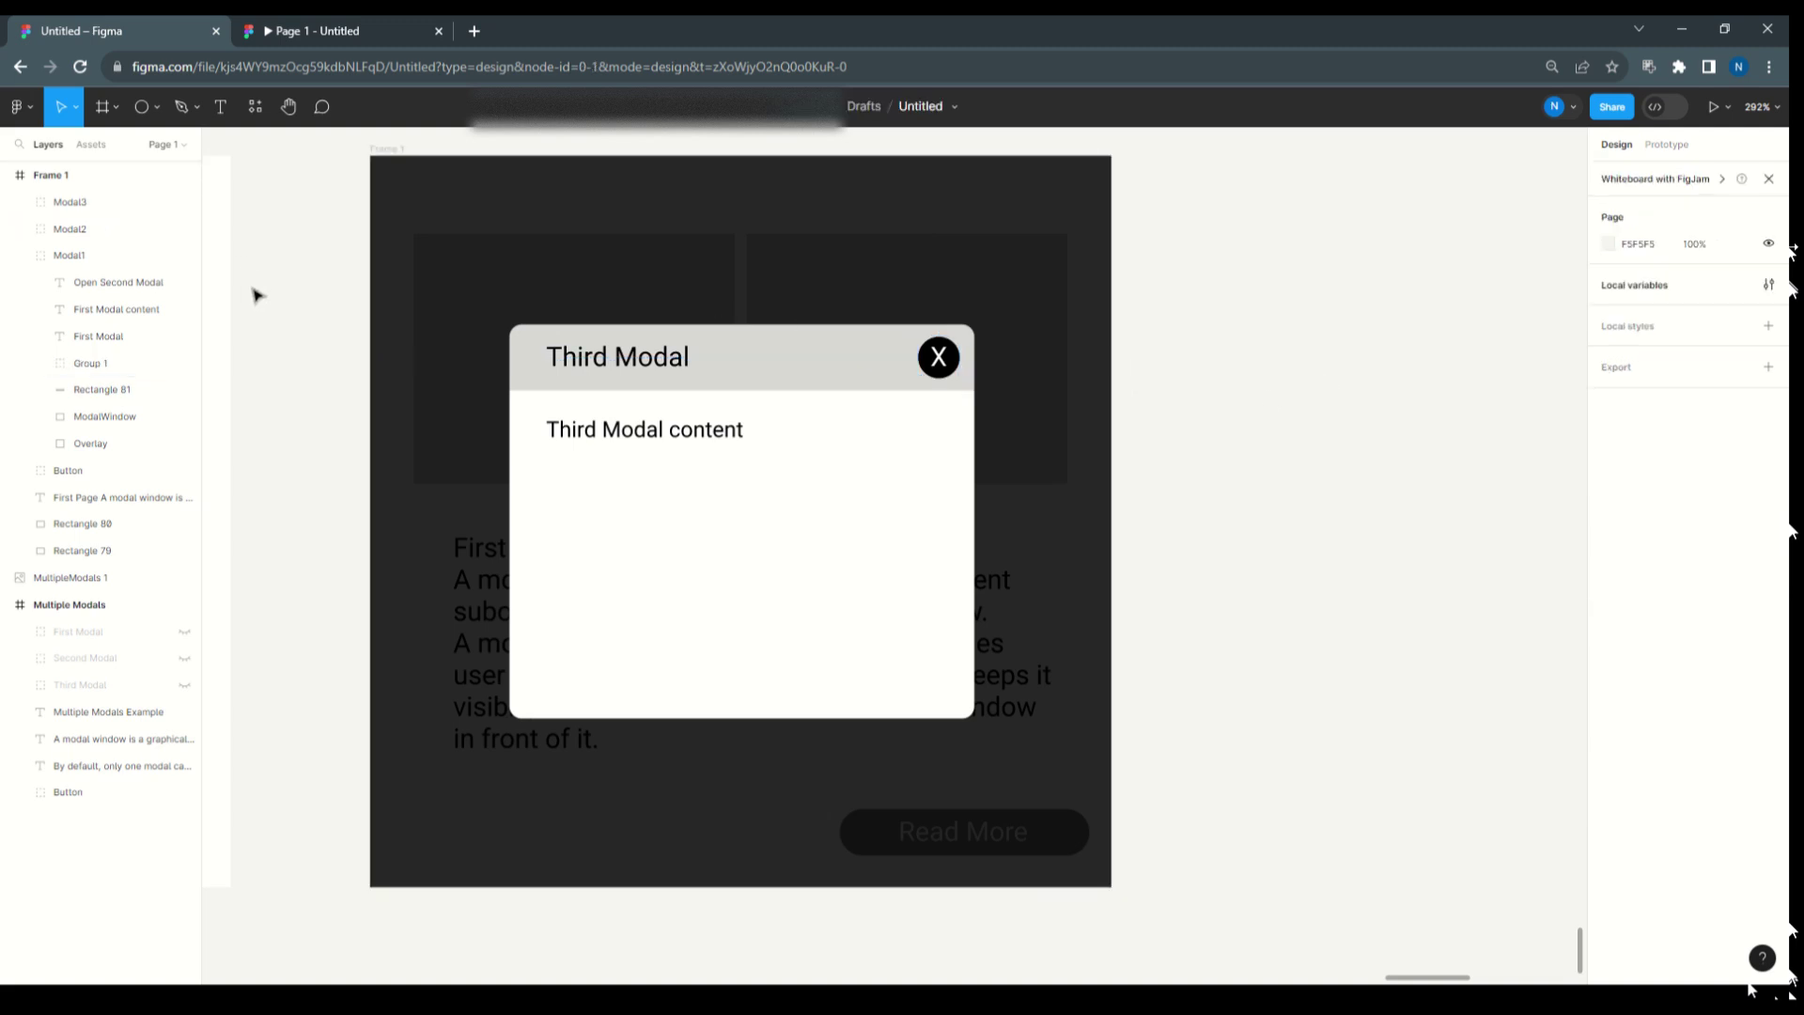
left_click(20, 256)
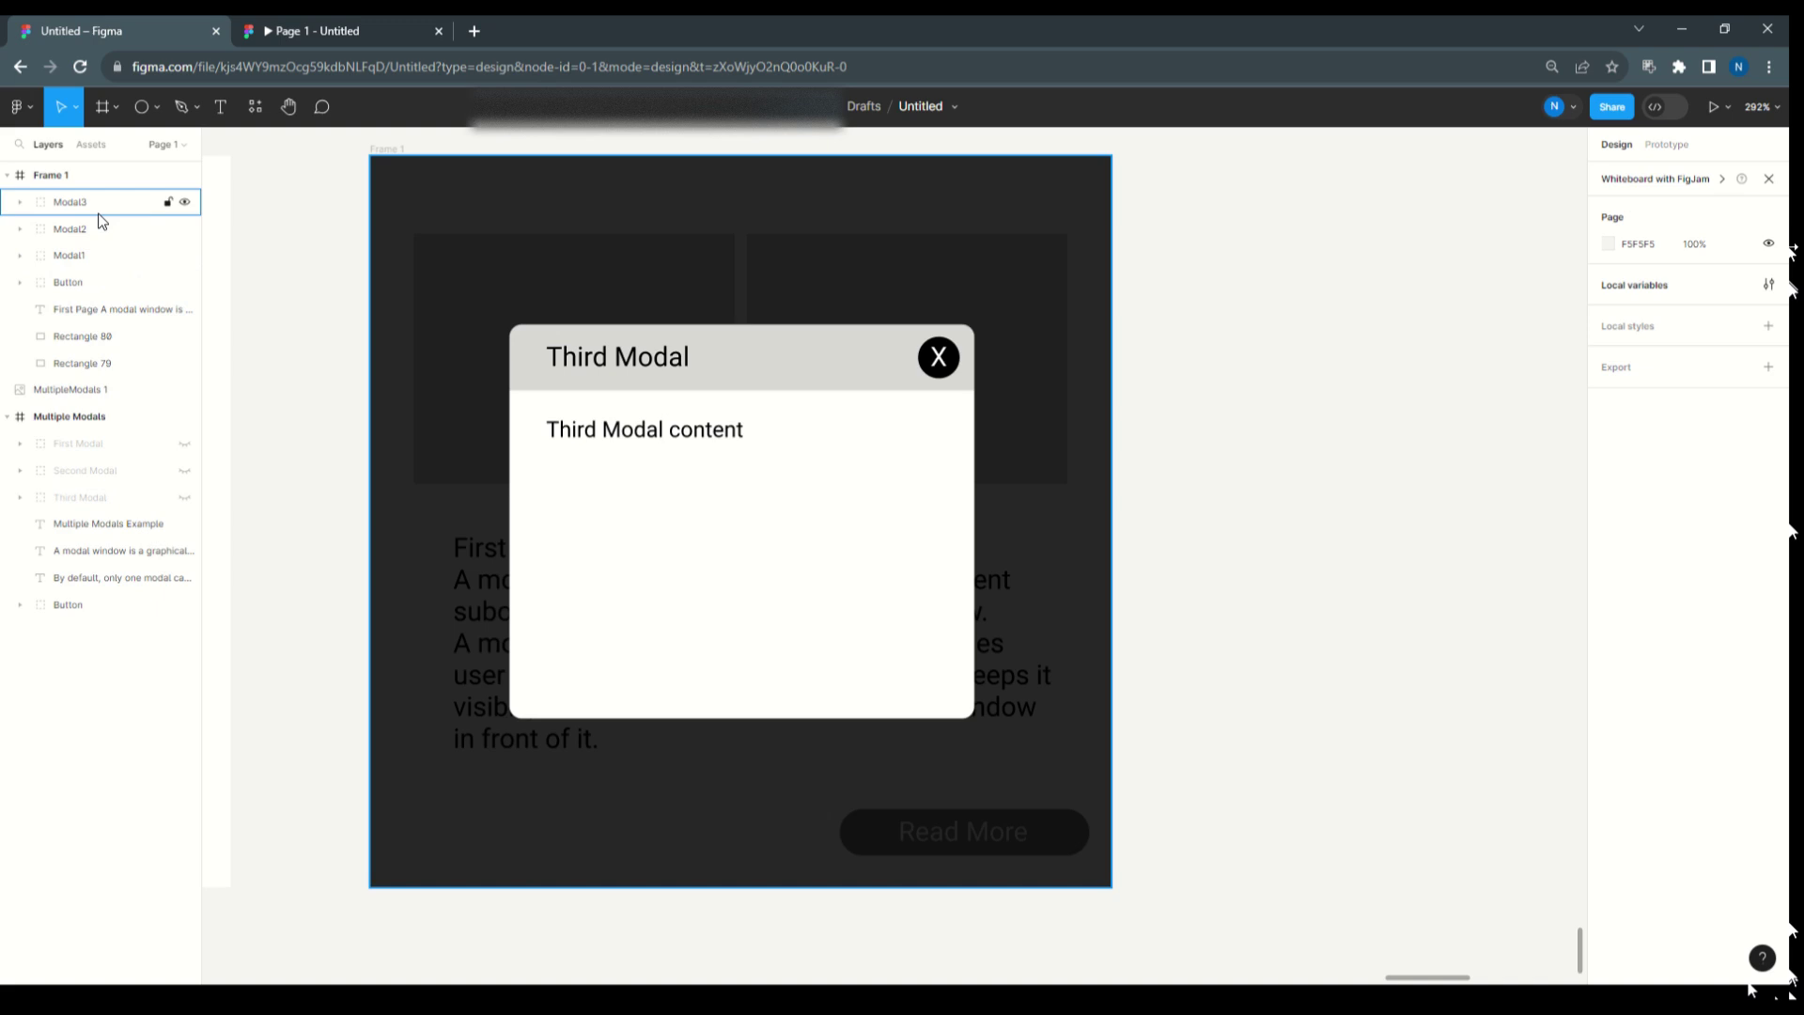
- Hide Modal3 and Modal2 so the First Modal shows, then clear the selection
left_click(184, 202)
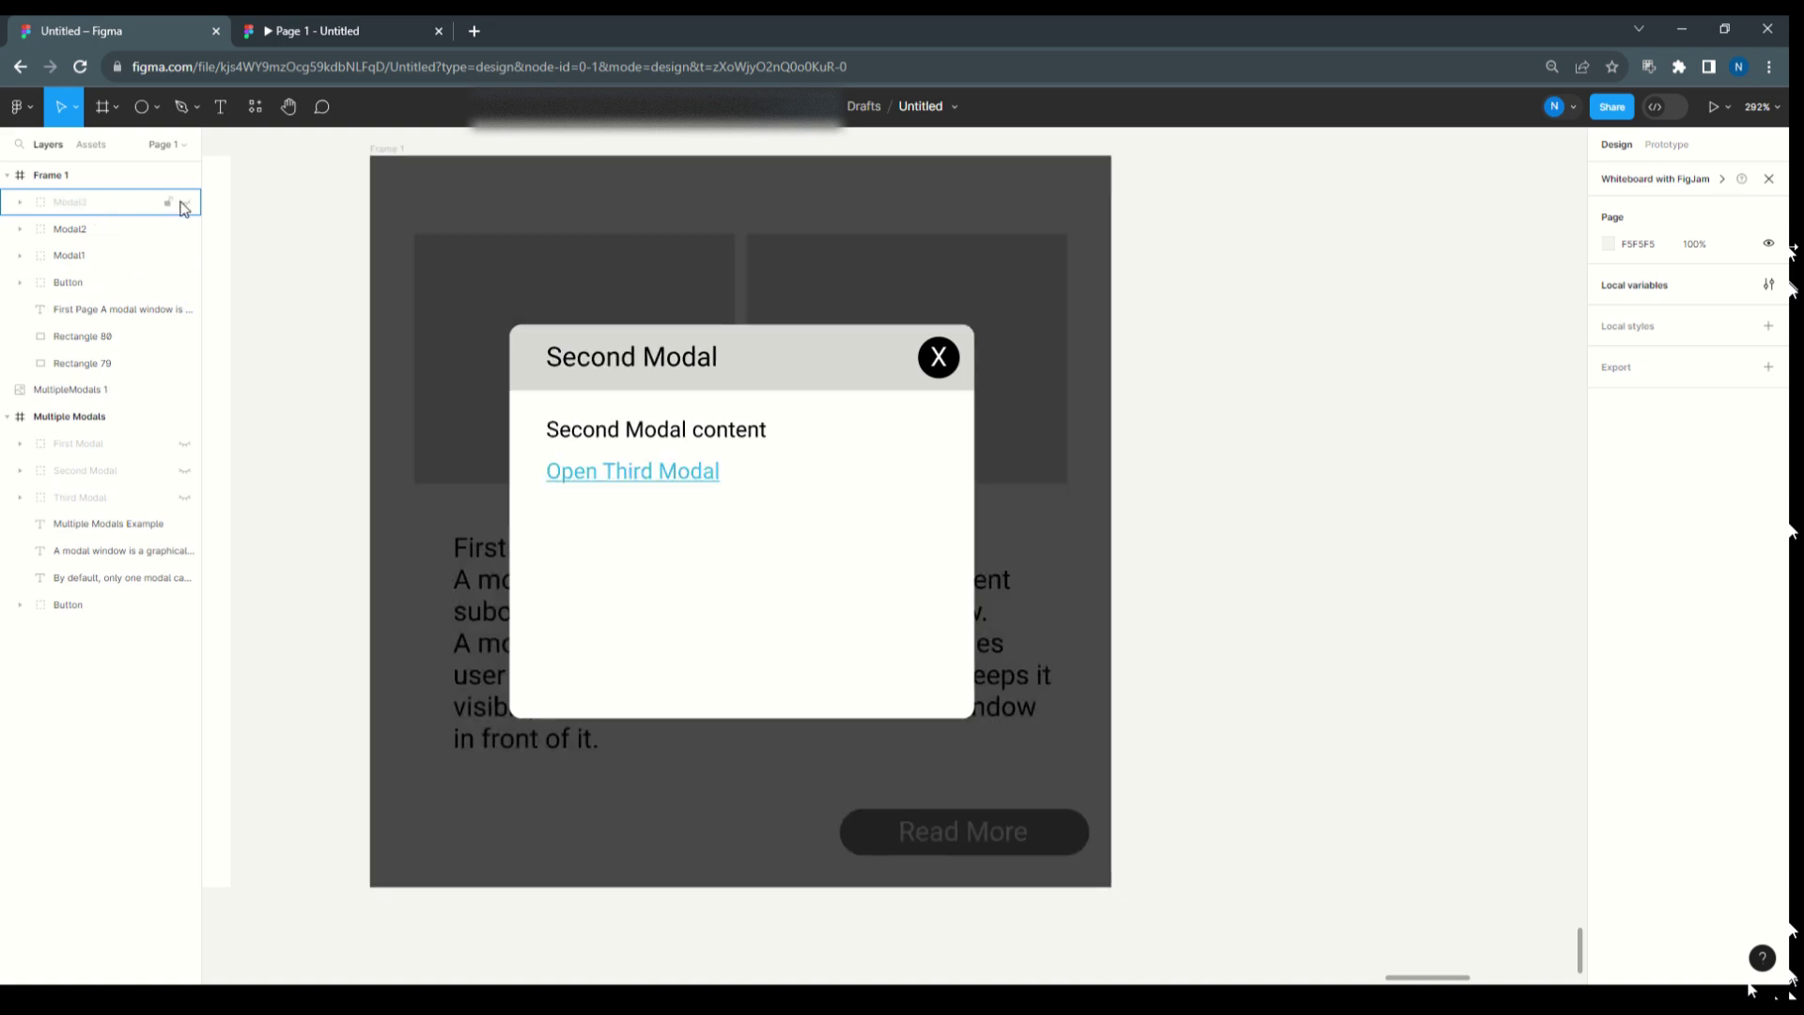
left_click(185, 229)
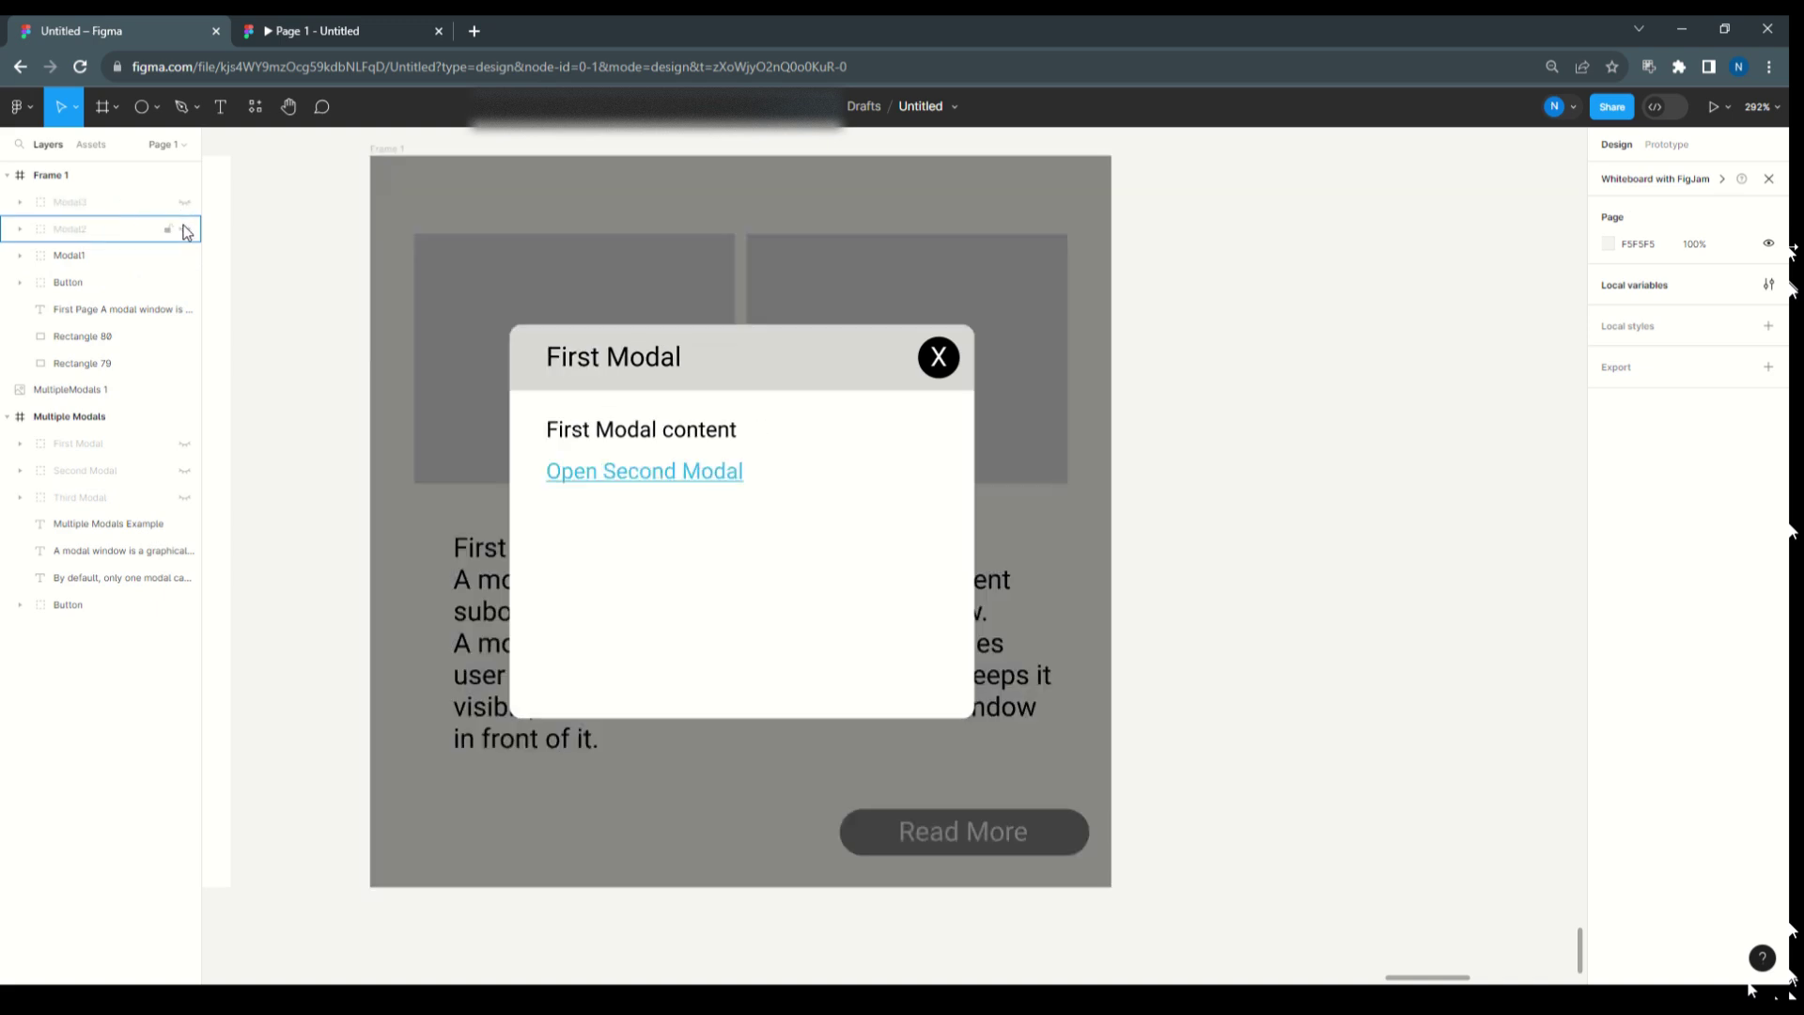
key("Escape")
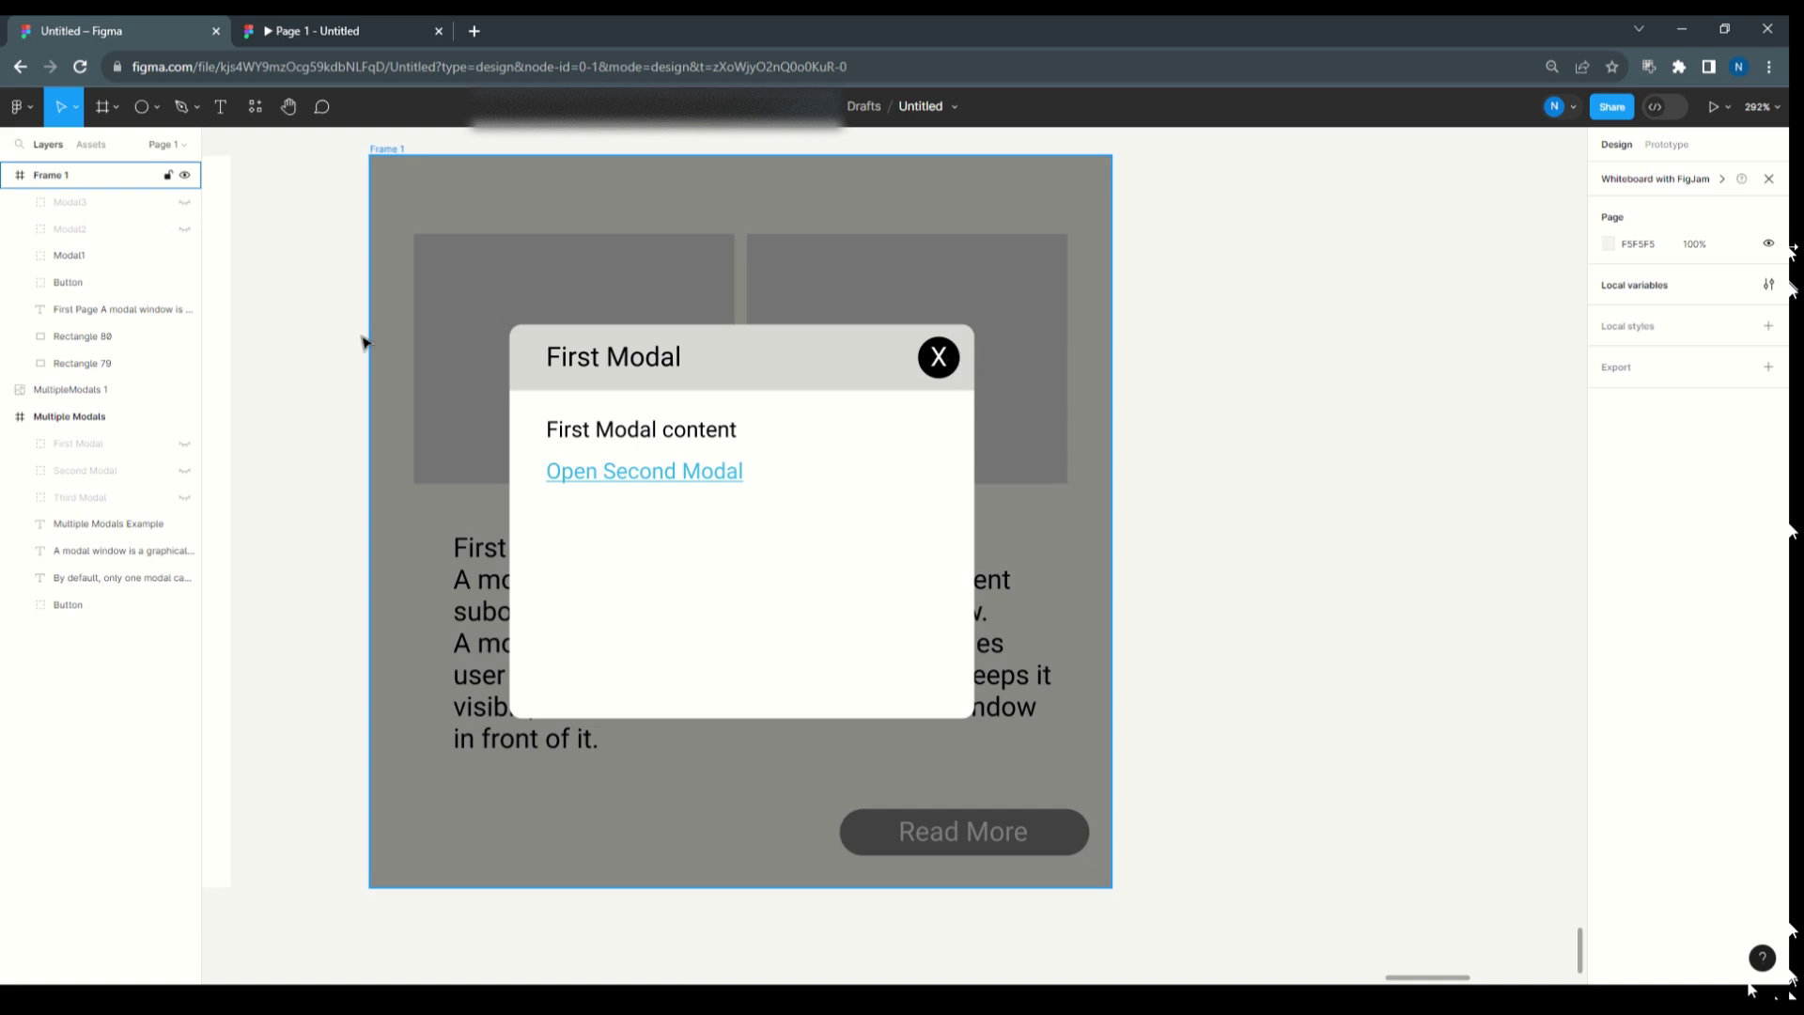
key("Escape")
- Rename Modal1's Group 1 close-icon layer to CloseButton
left_click(18, 257)
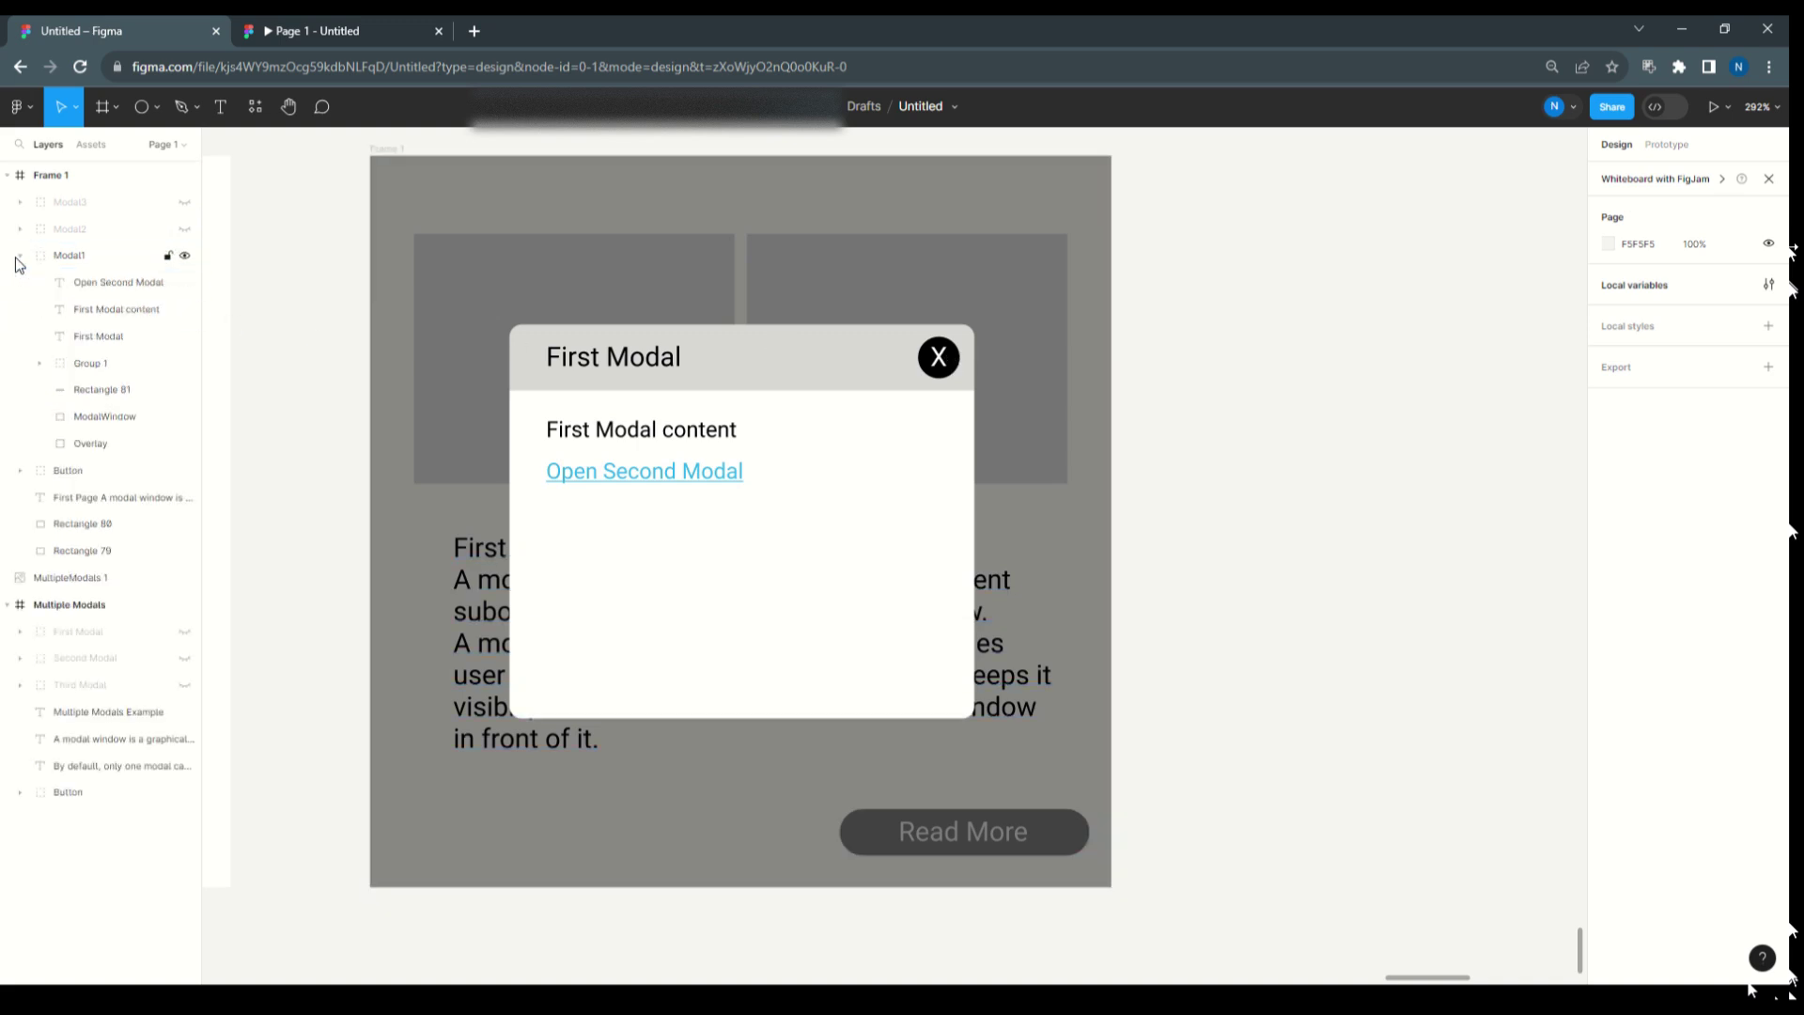
left_click(91, 367)
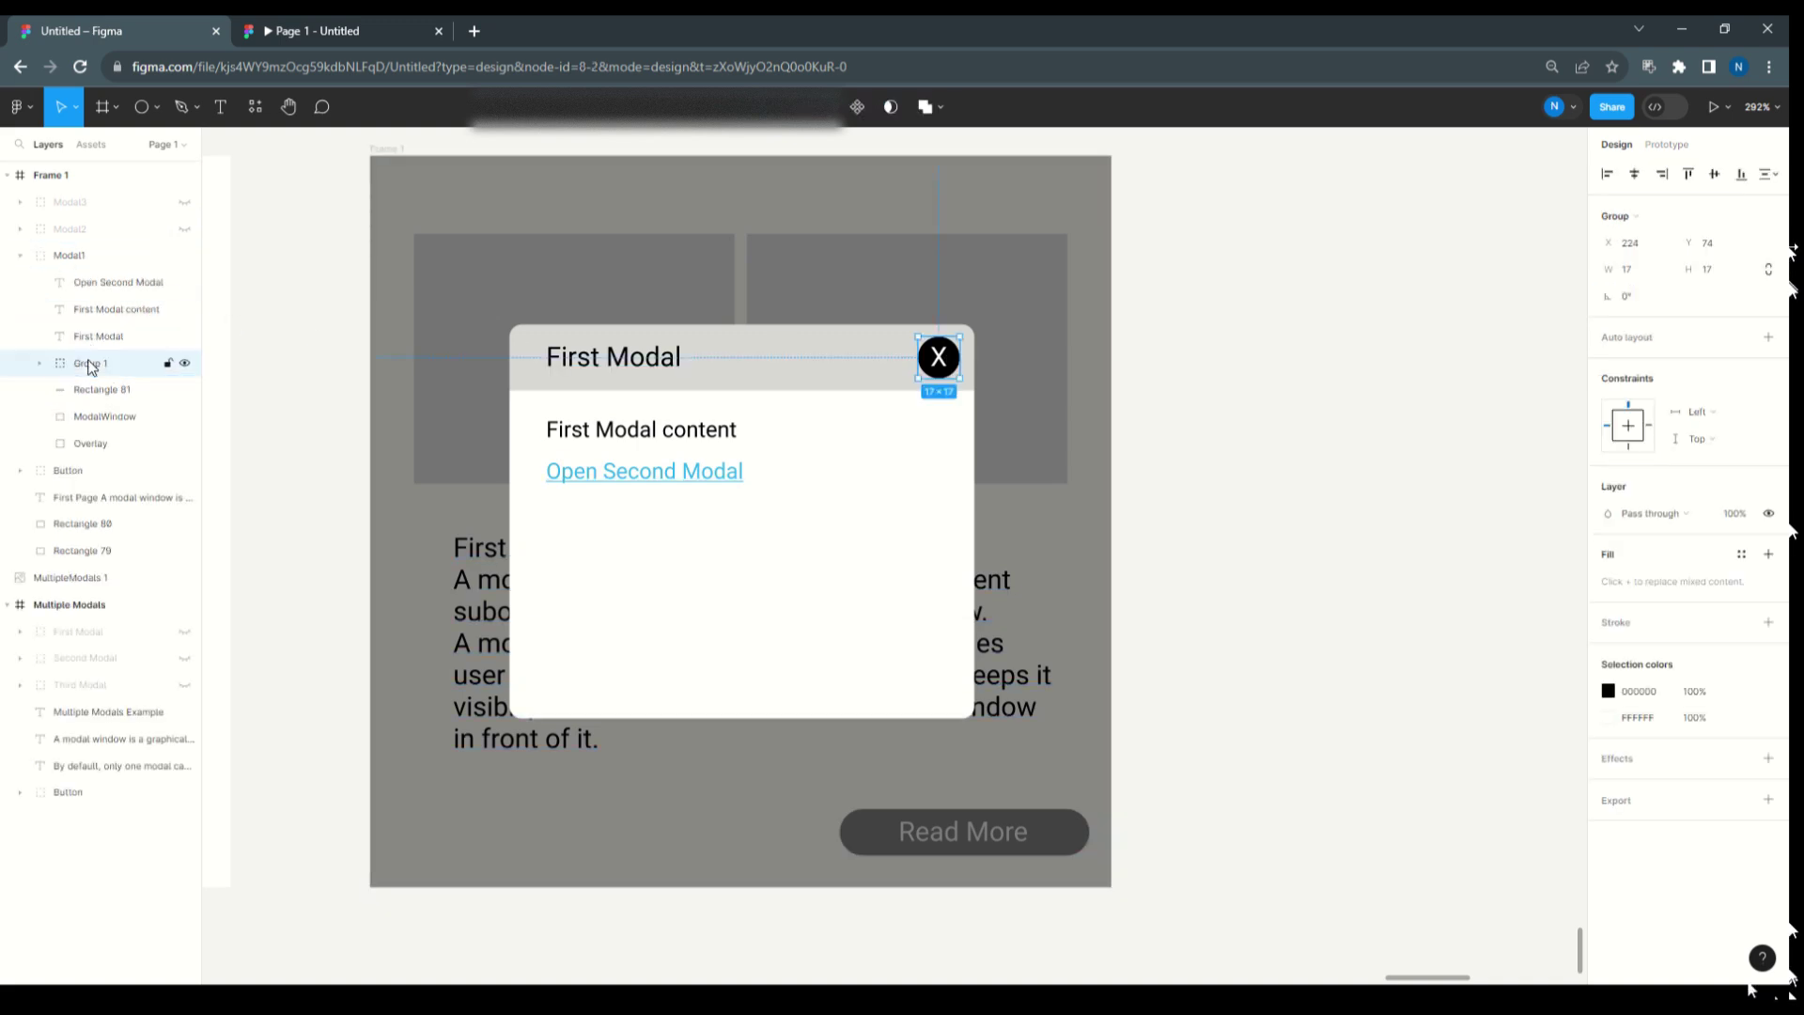
double_click(94, 369)
type("Button")
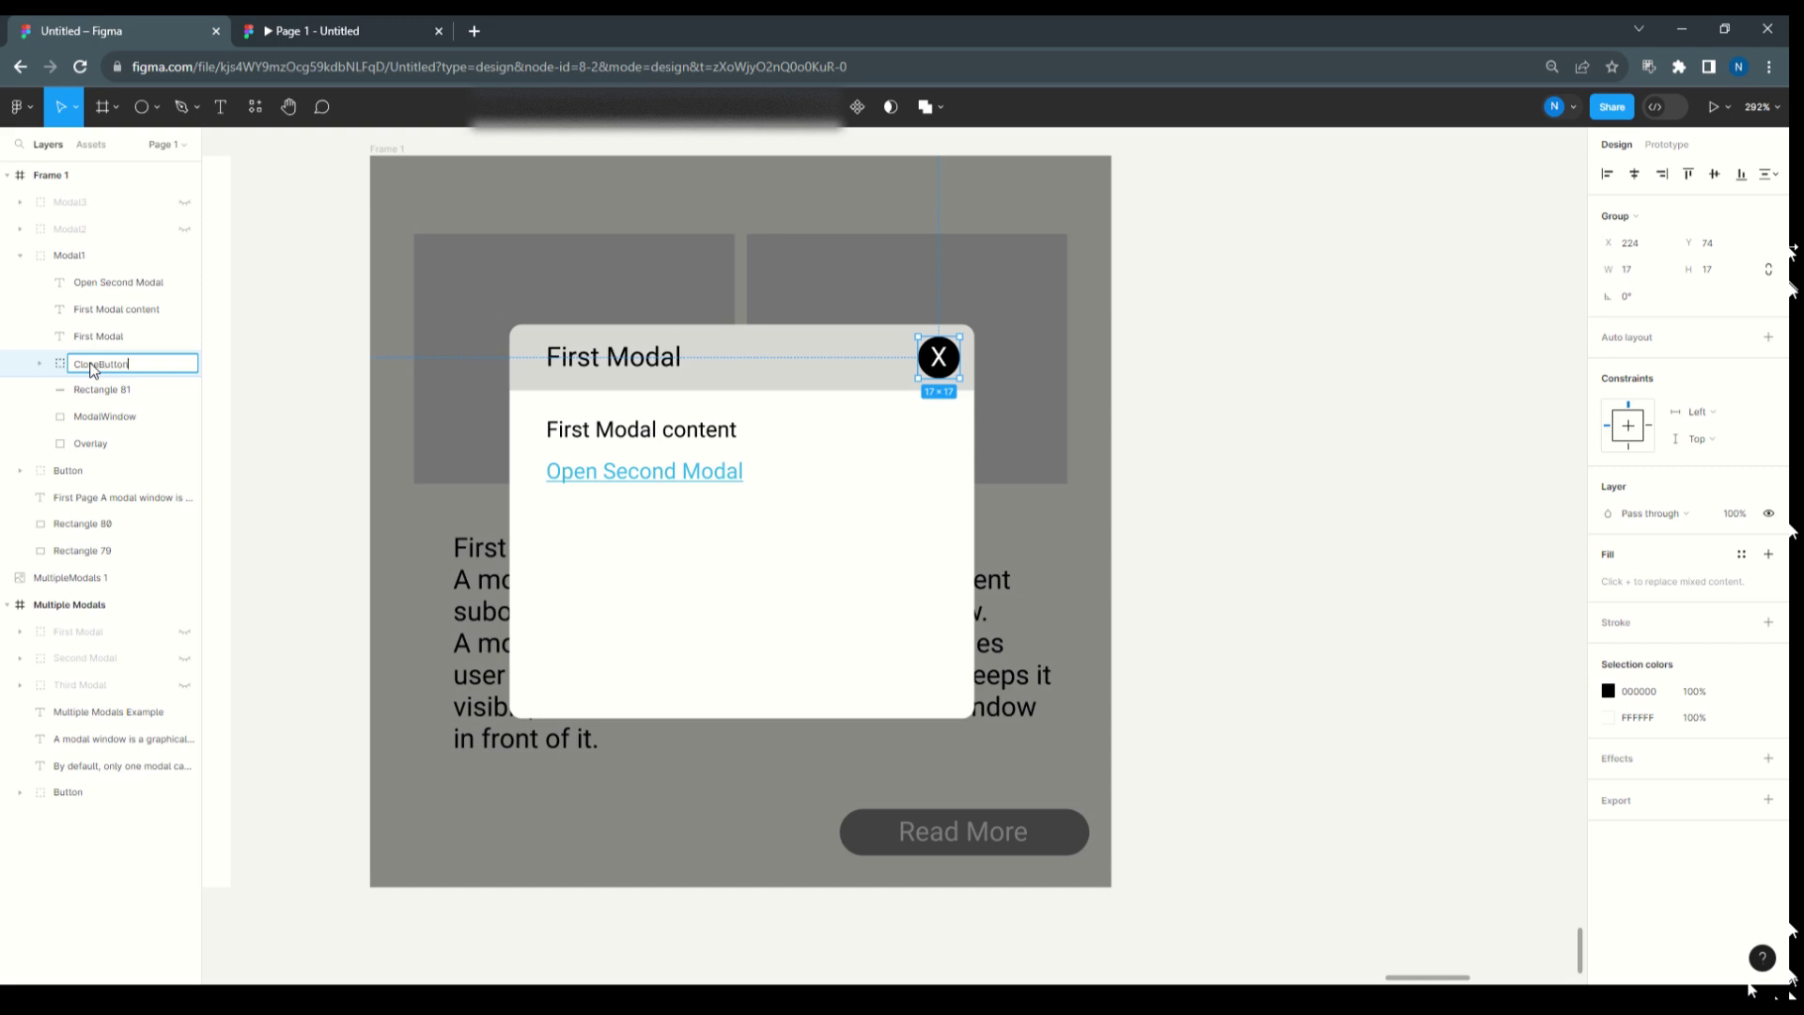
left_click(1237, 415)
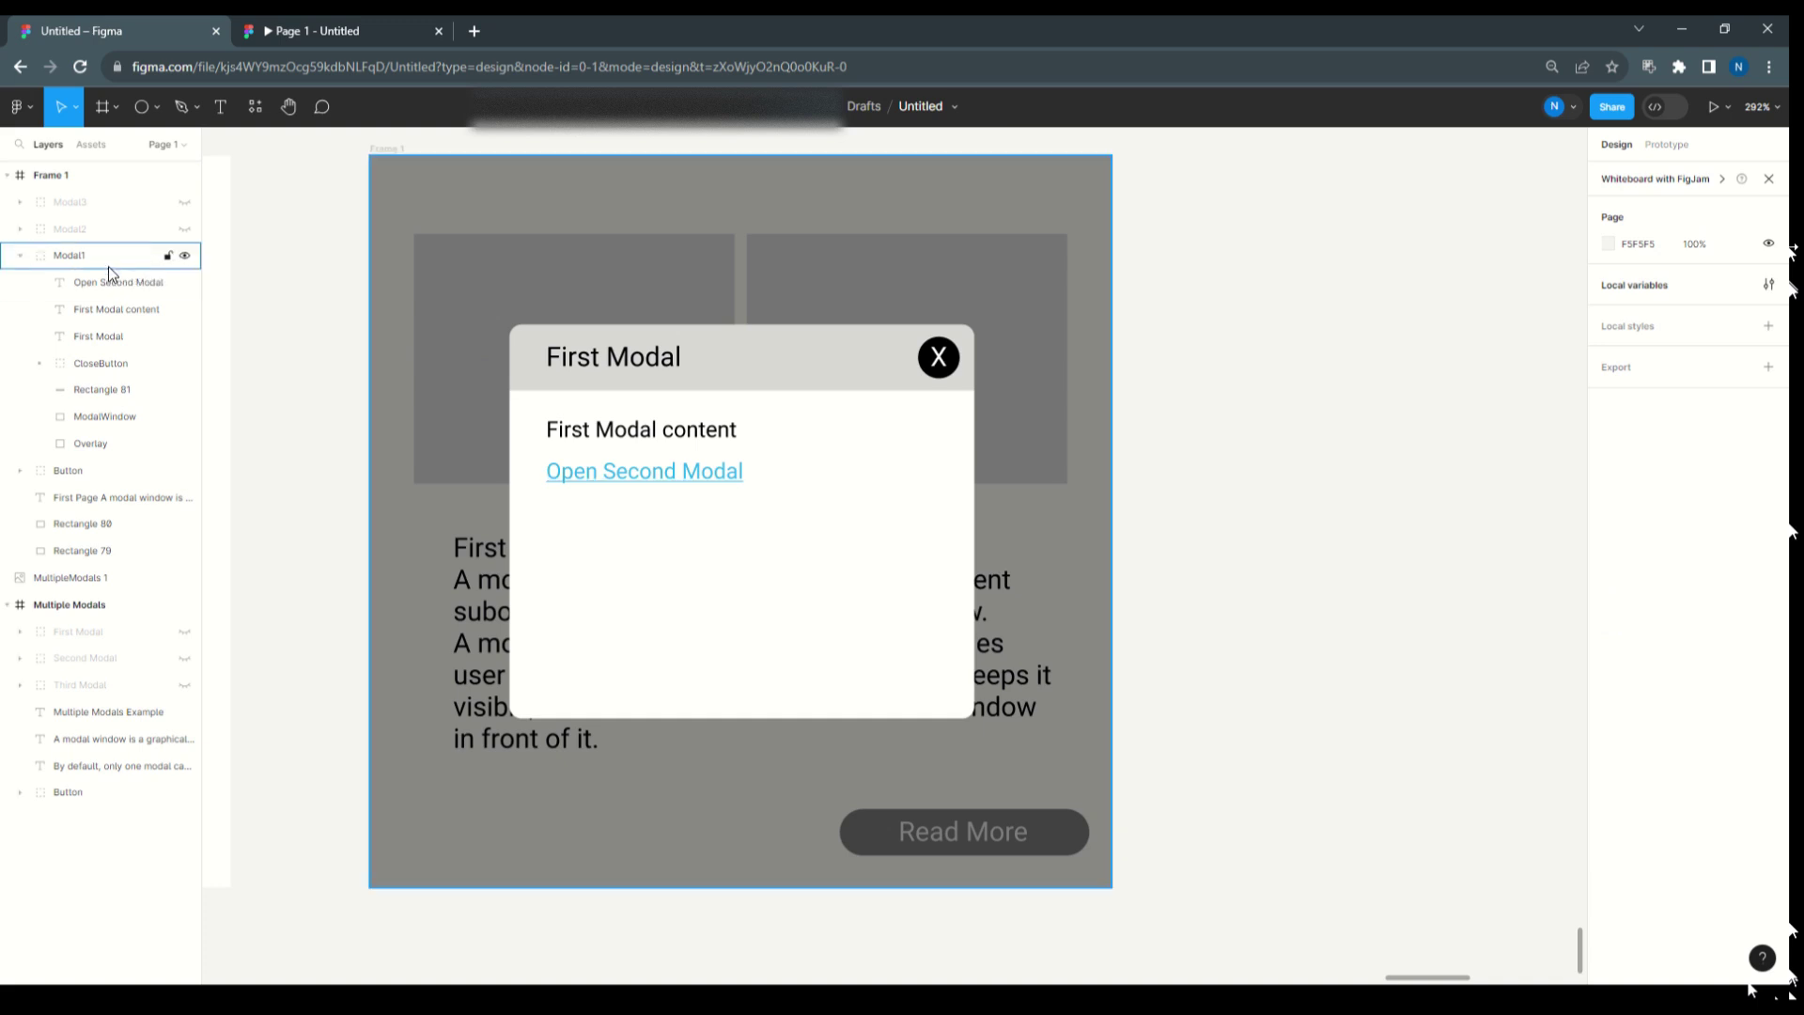
- Give CloseButton an on-click Set variable action setting FirstModal to false, then hide Modal1
left_click(103, 364)
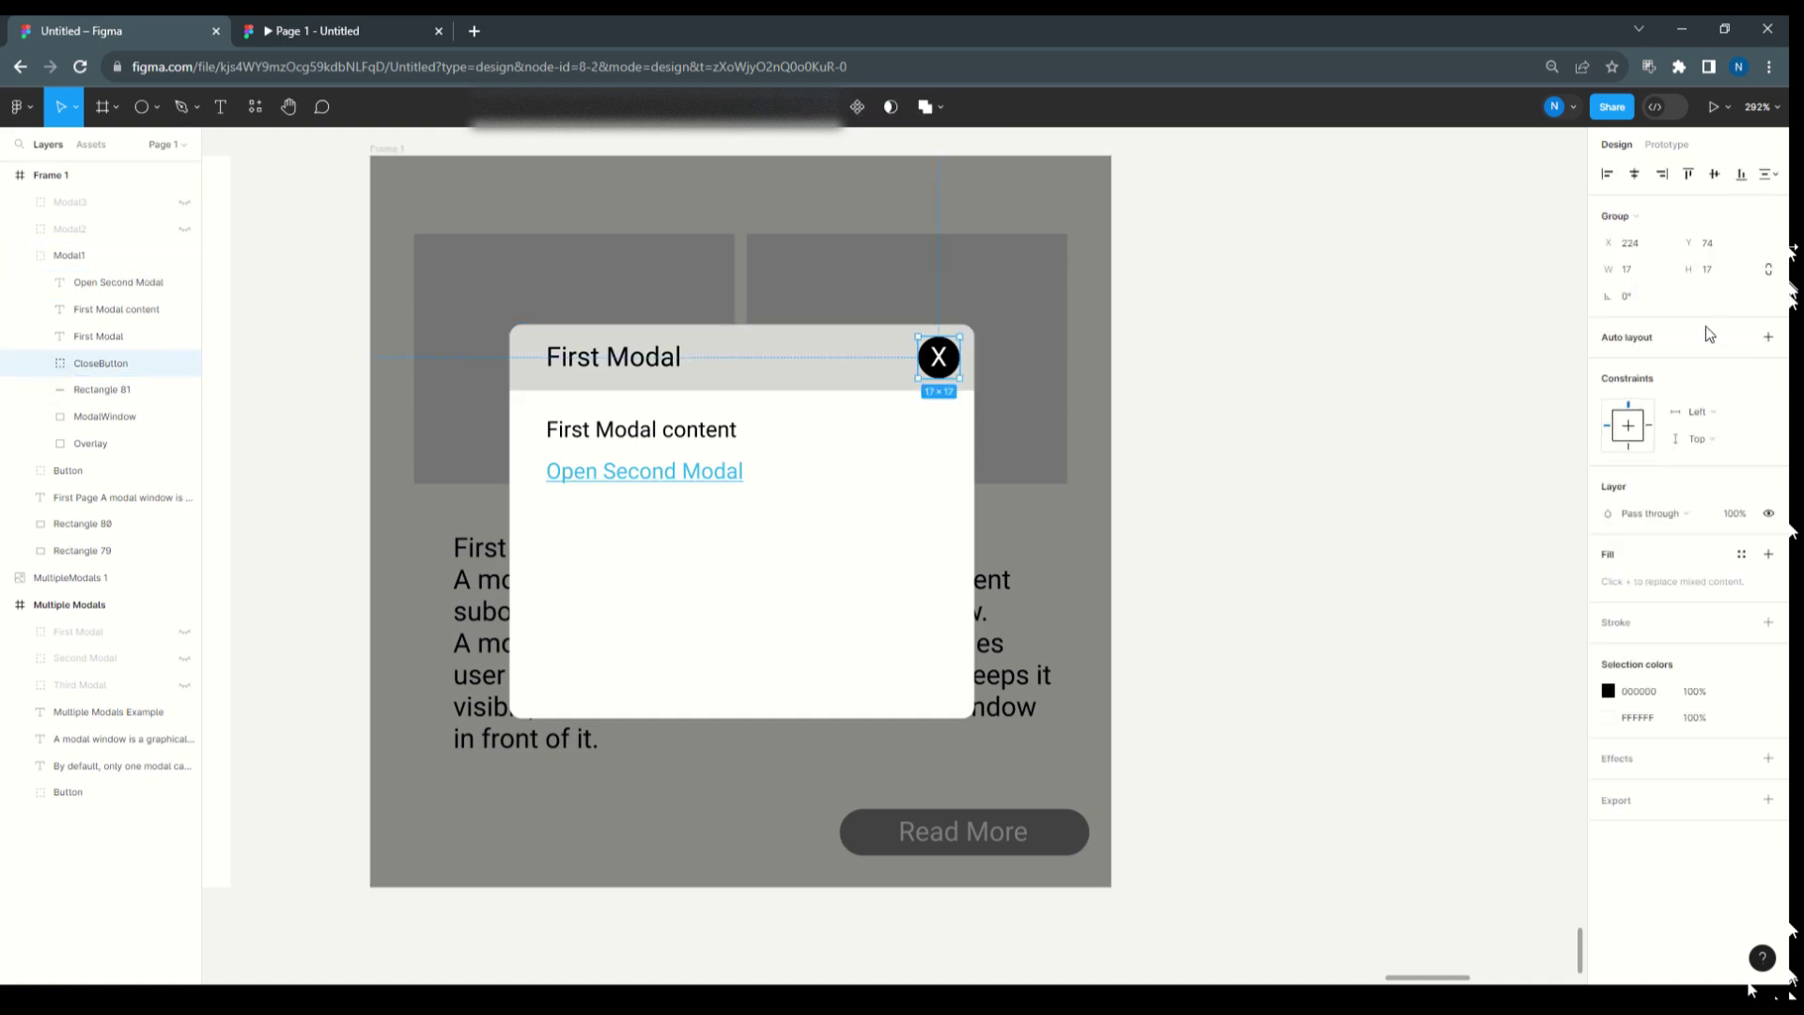
left_click(1666, 145)
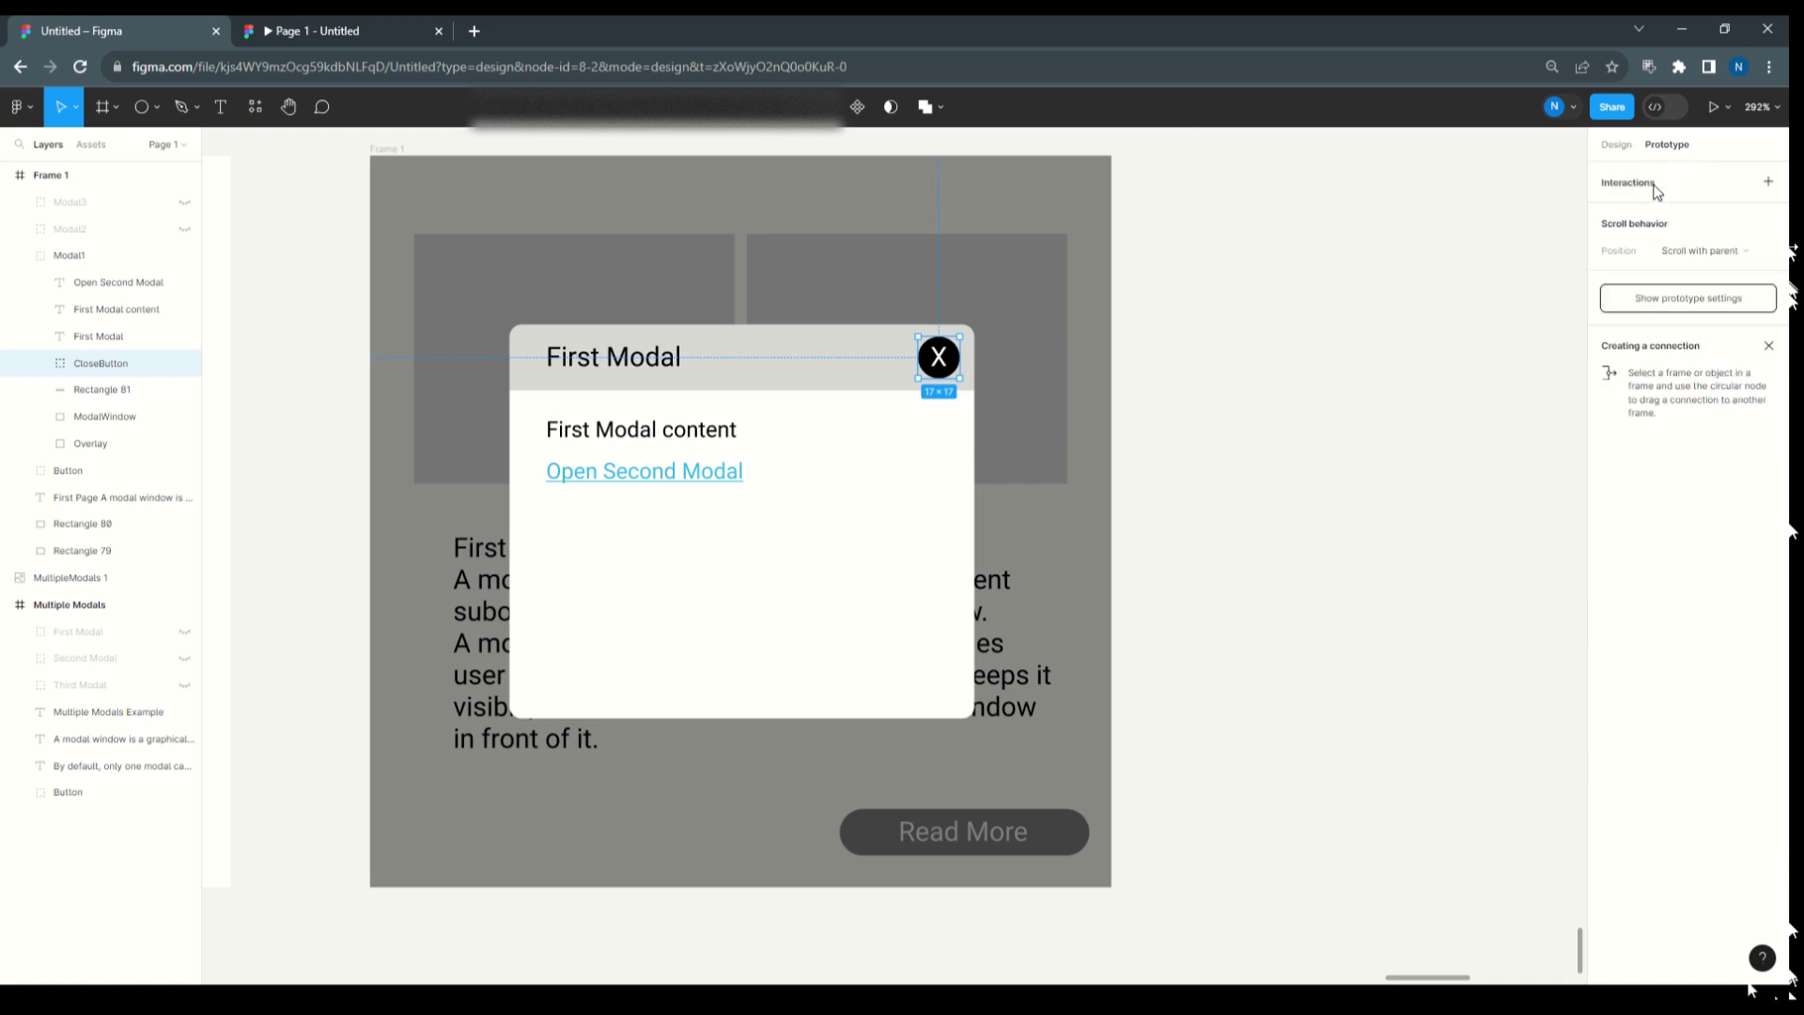
left_click(1655, 188)
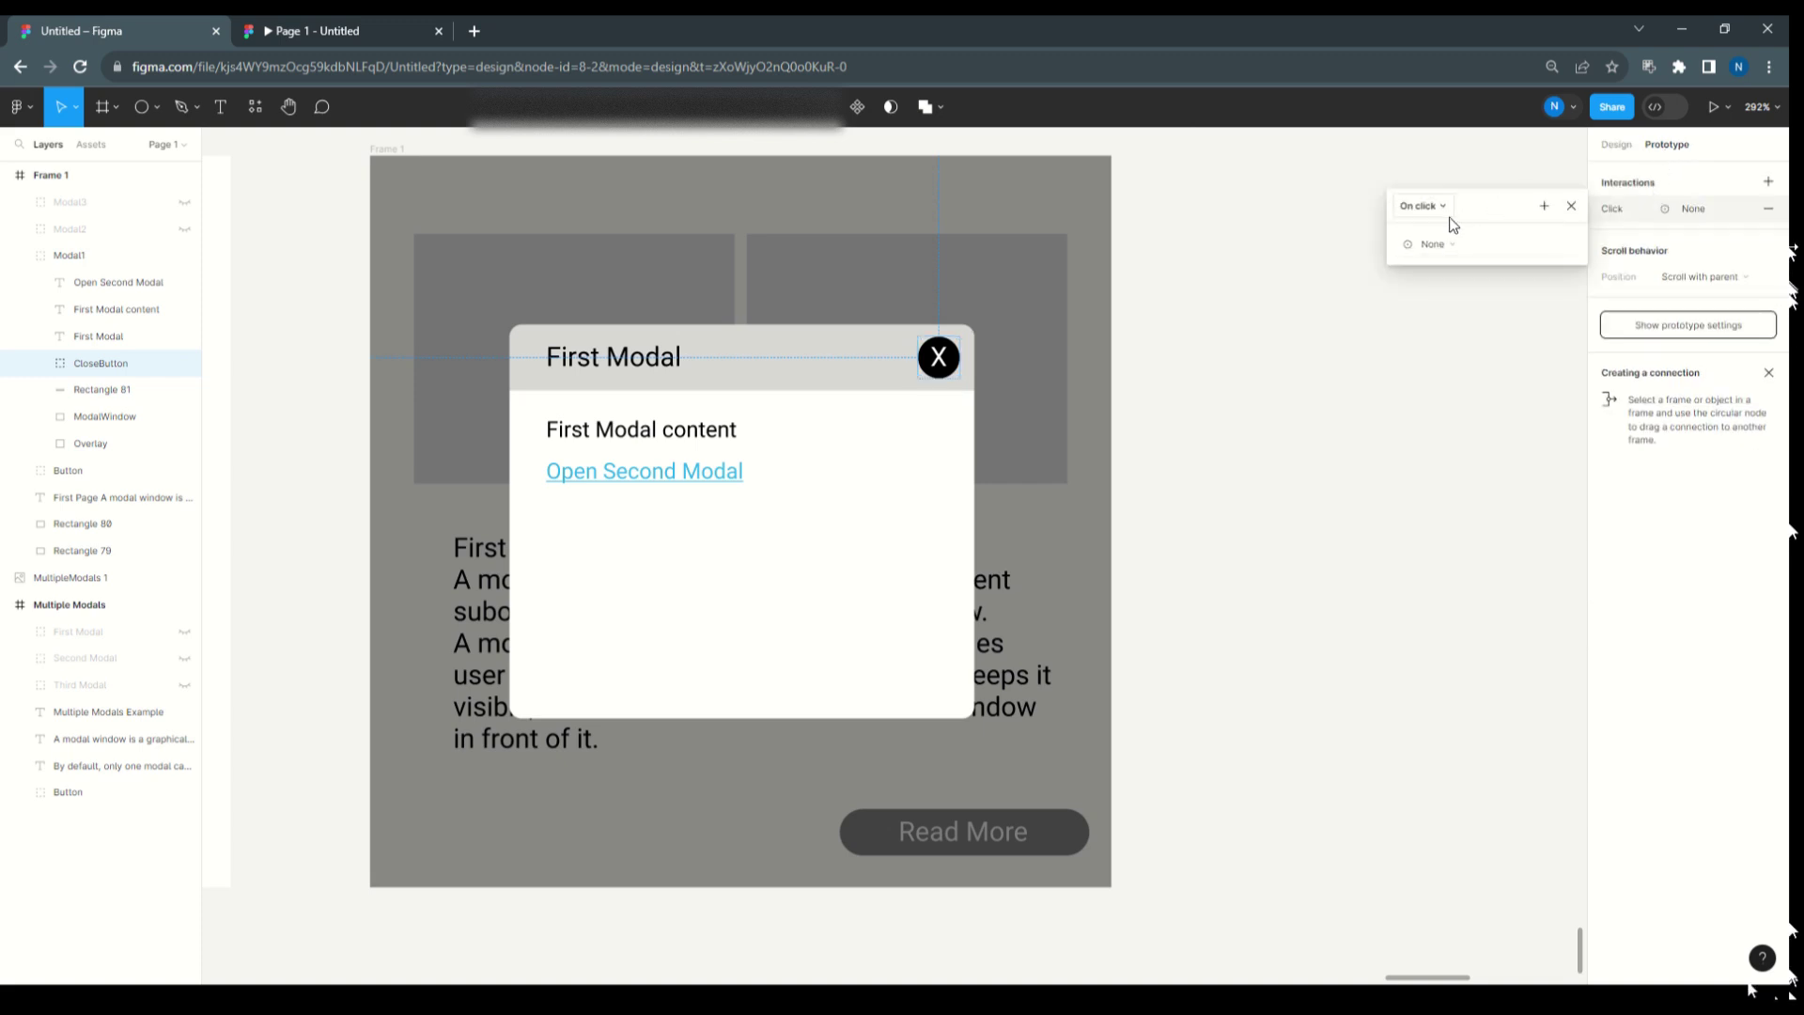
left_click(1454, 251)
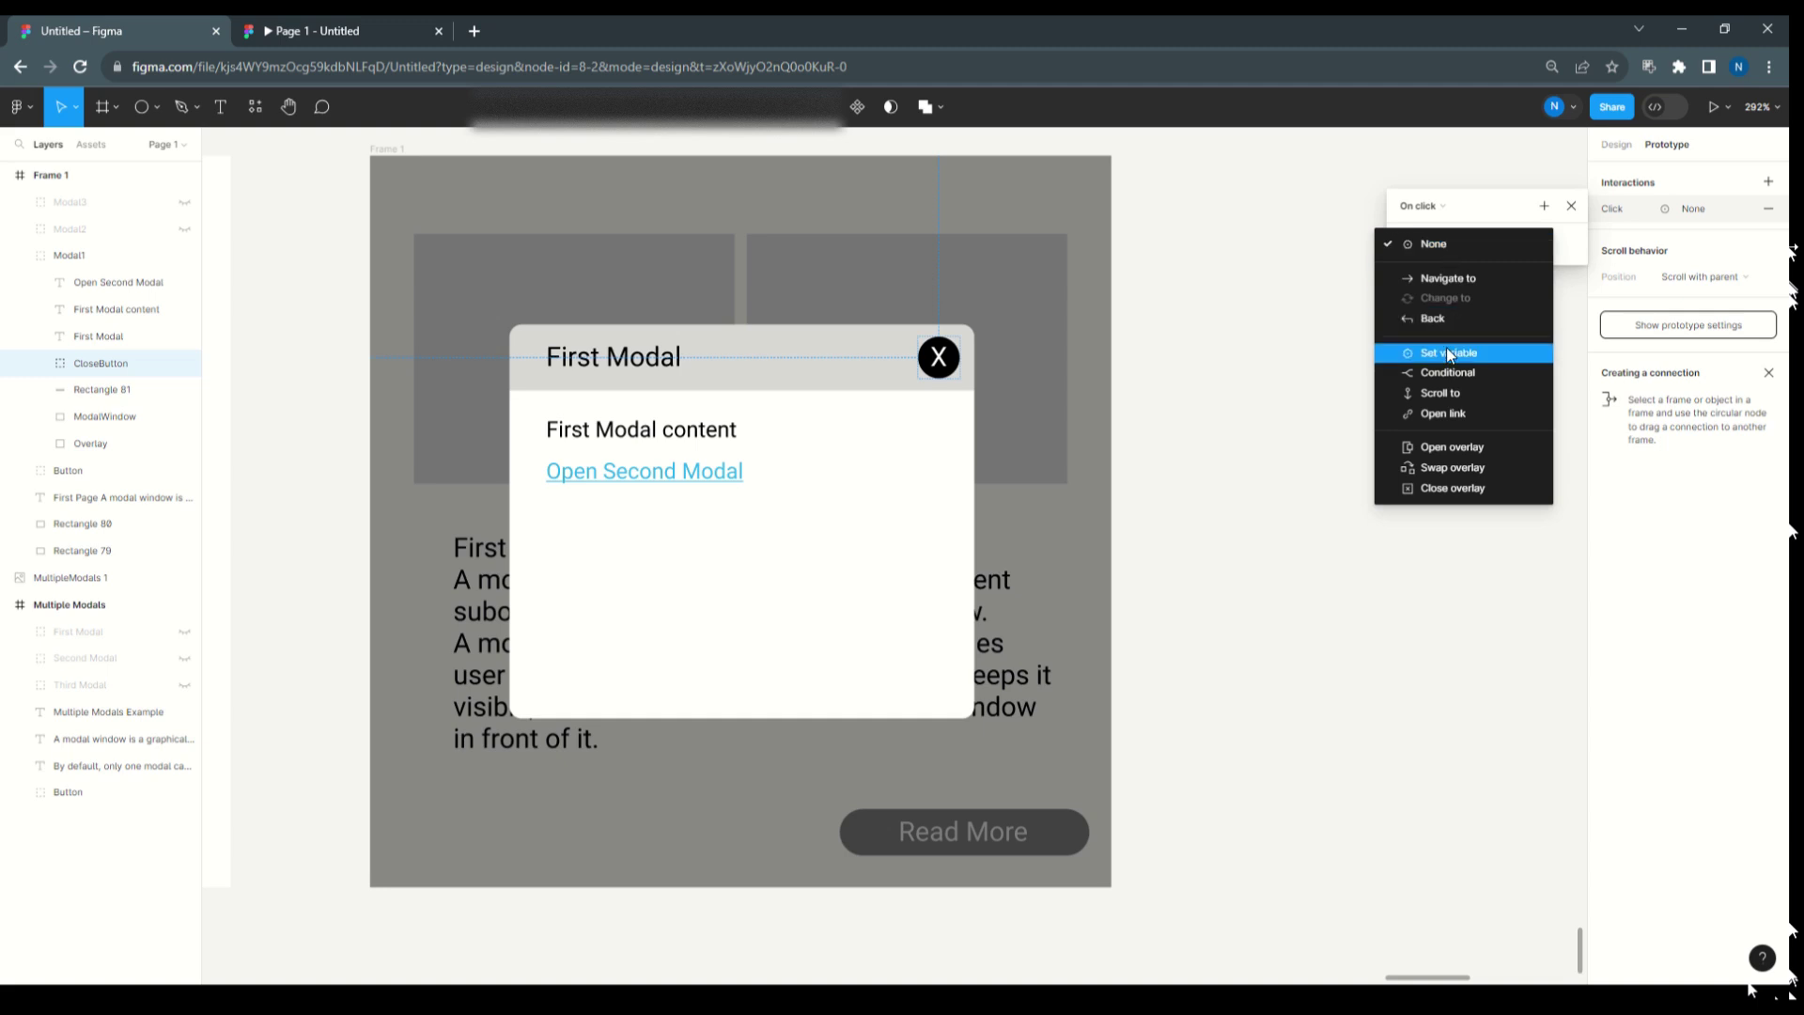
left_click(1472, 359)
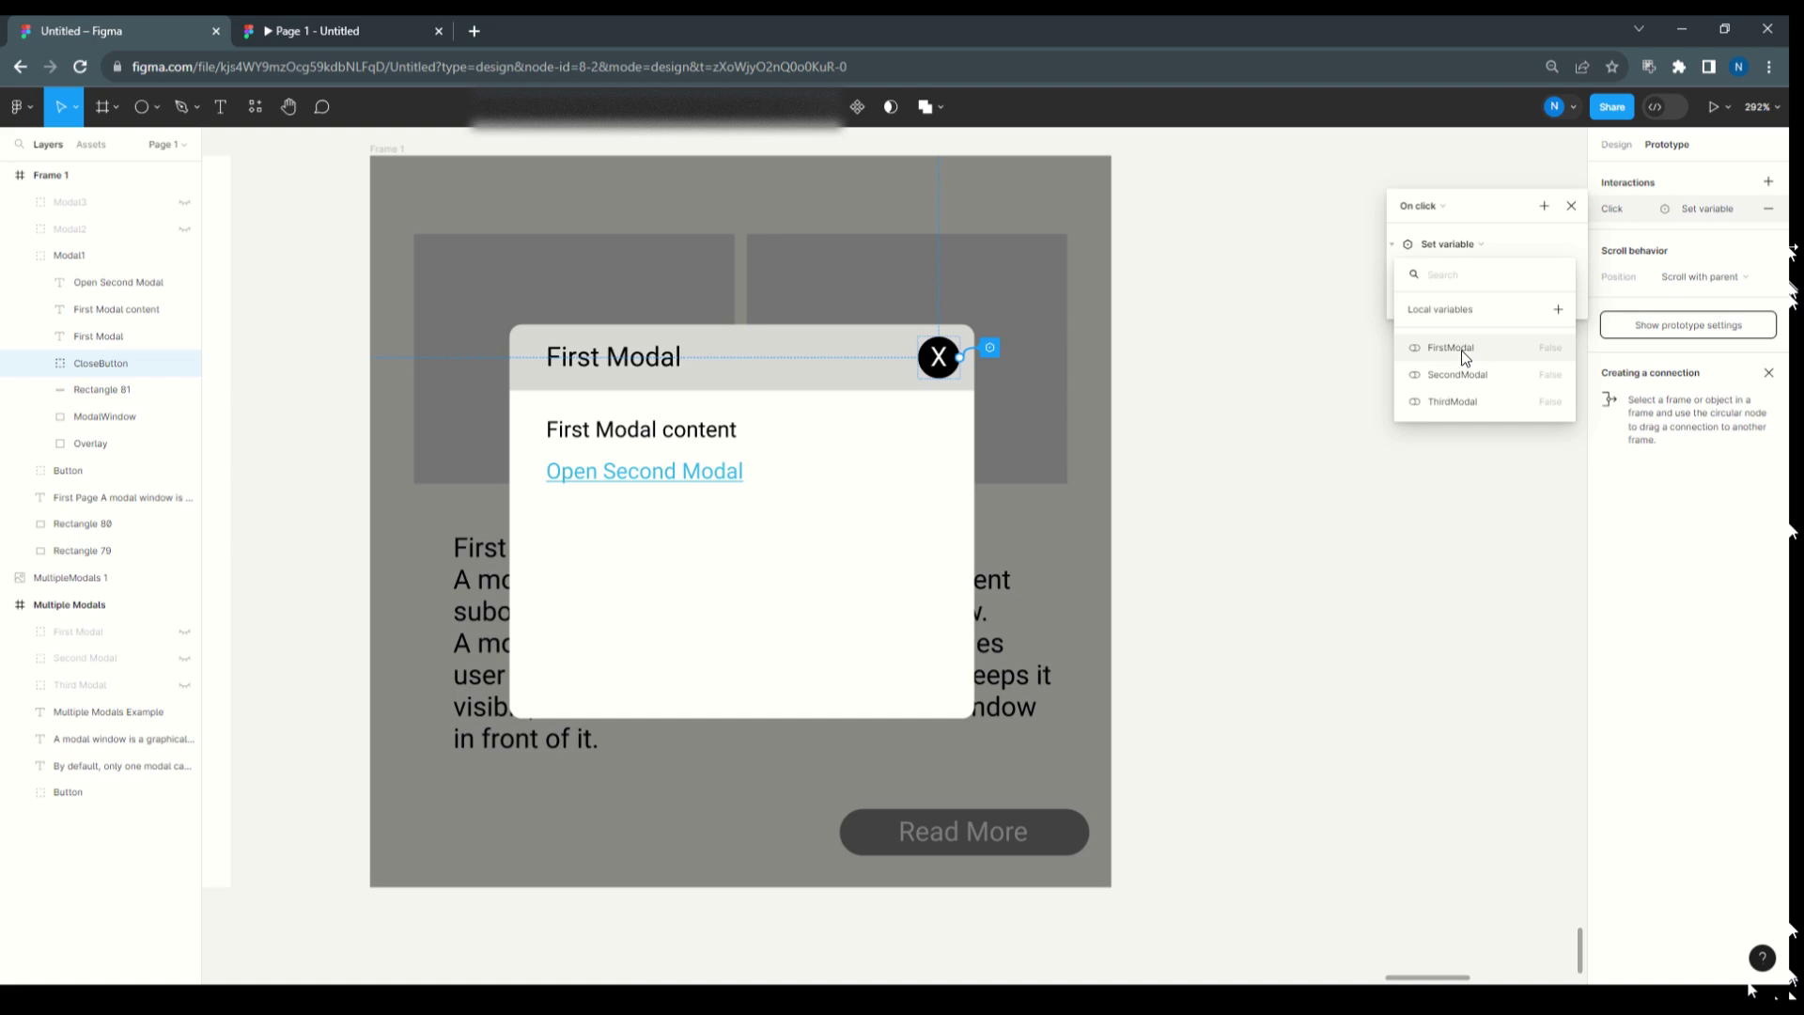
type("modal")
left_click(1480, 351)
left_click(1419, 401)
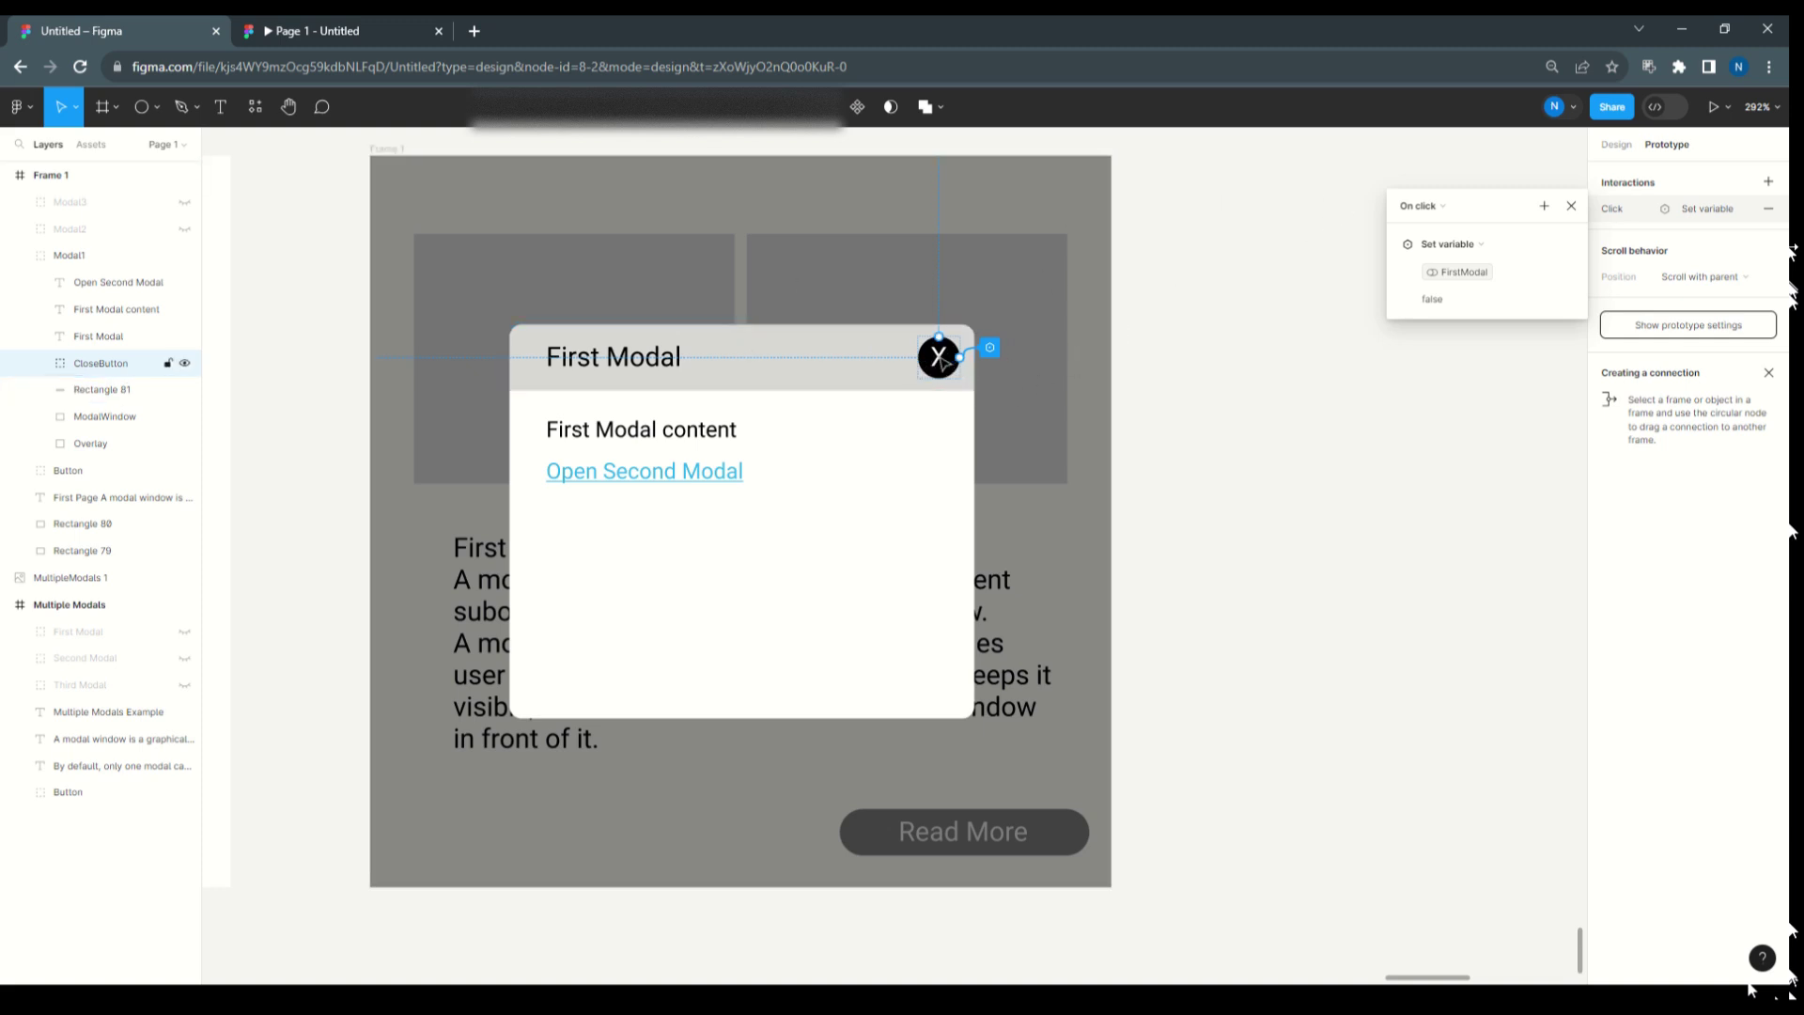
left_click(1571, 208)
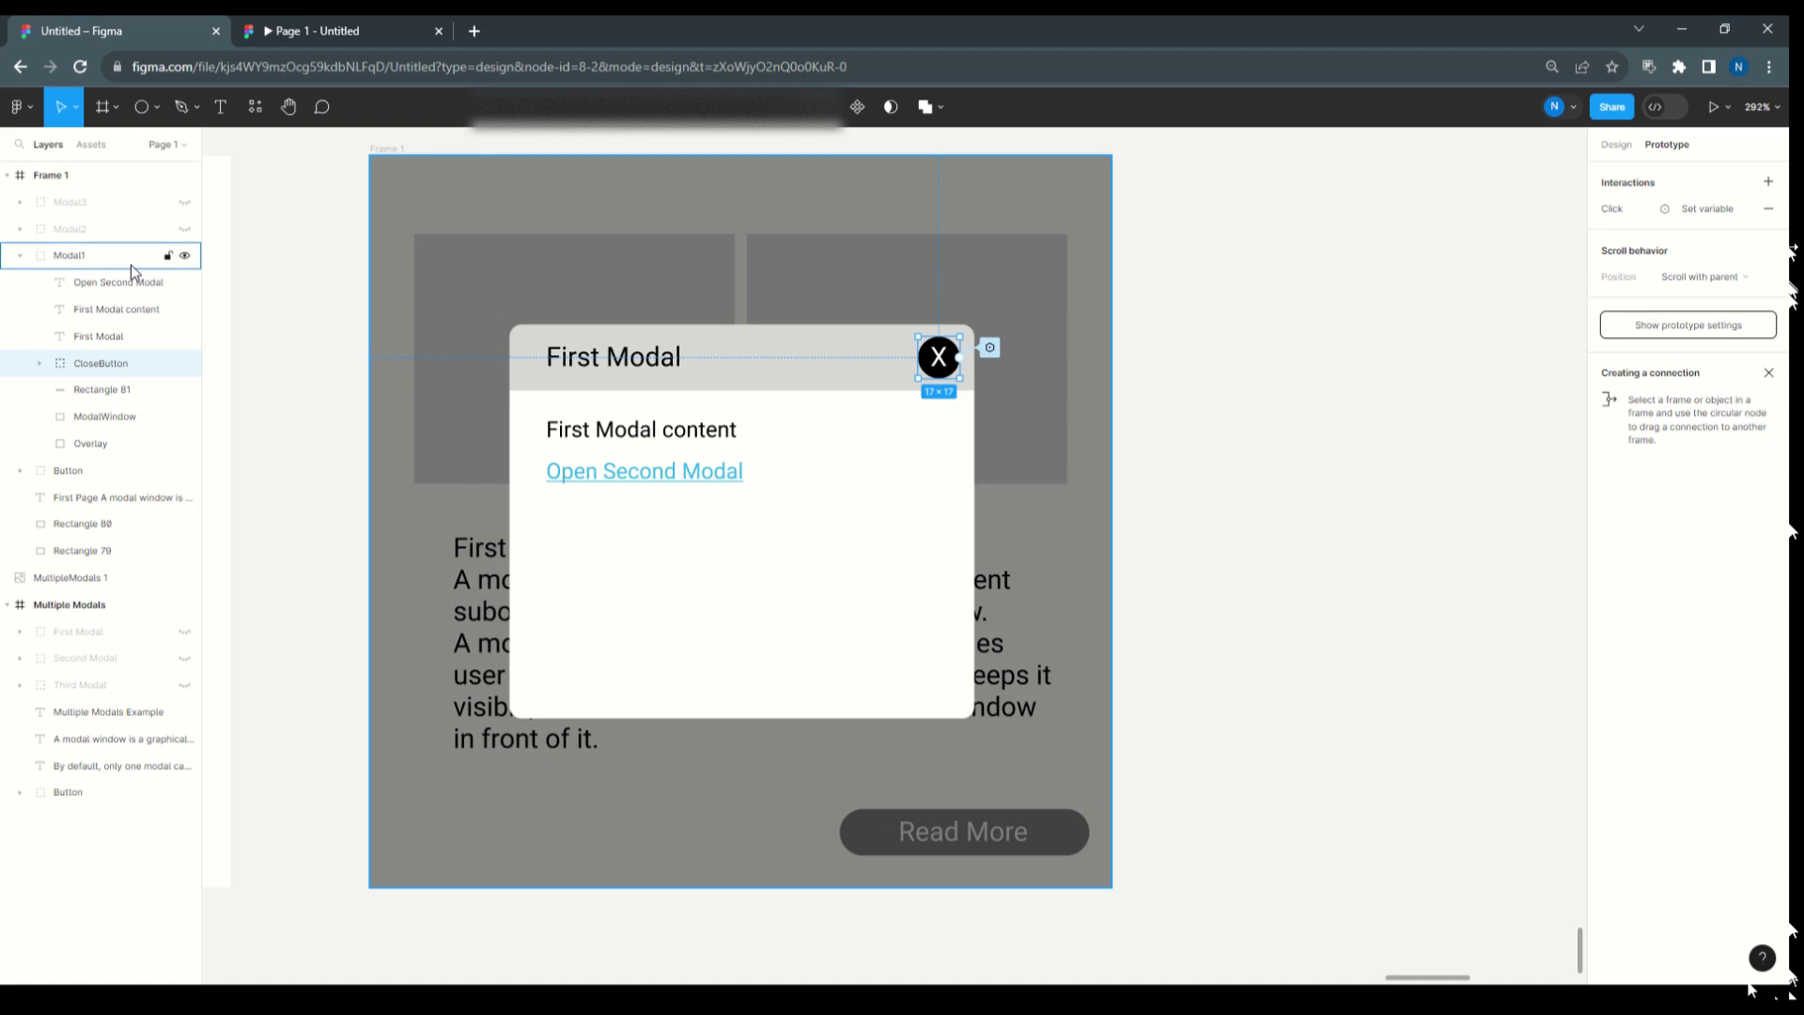
left_click(185, 257)
- Show Modal2 and rename its Group 1 layer to CloseButton
left_click(185, 228)
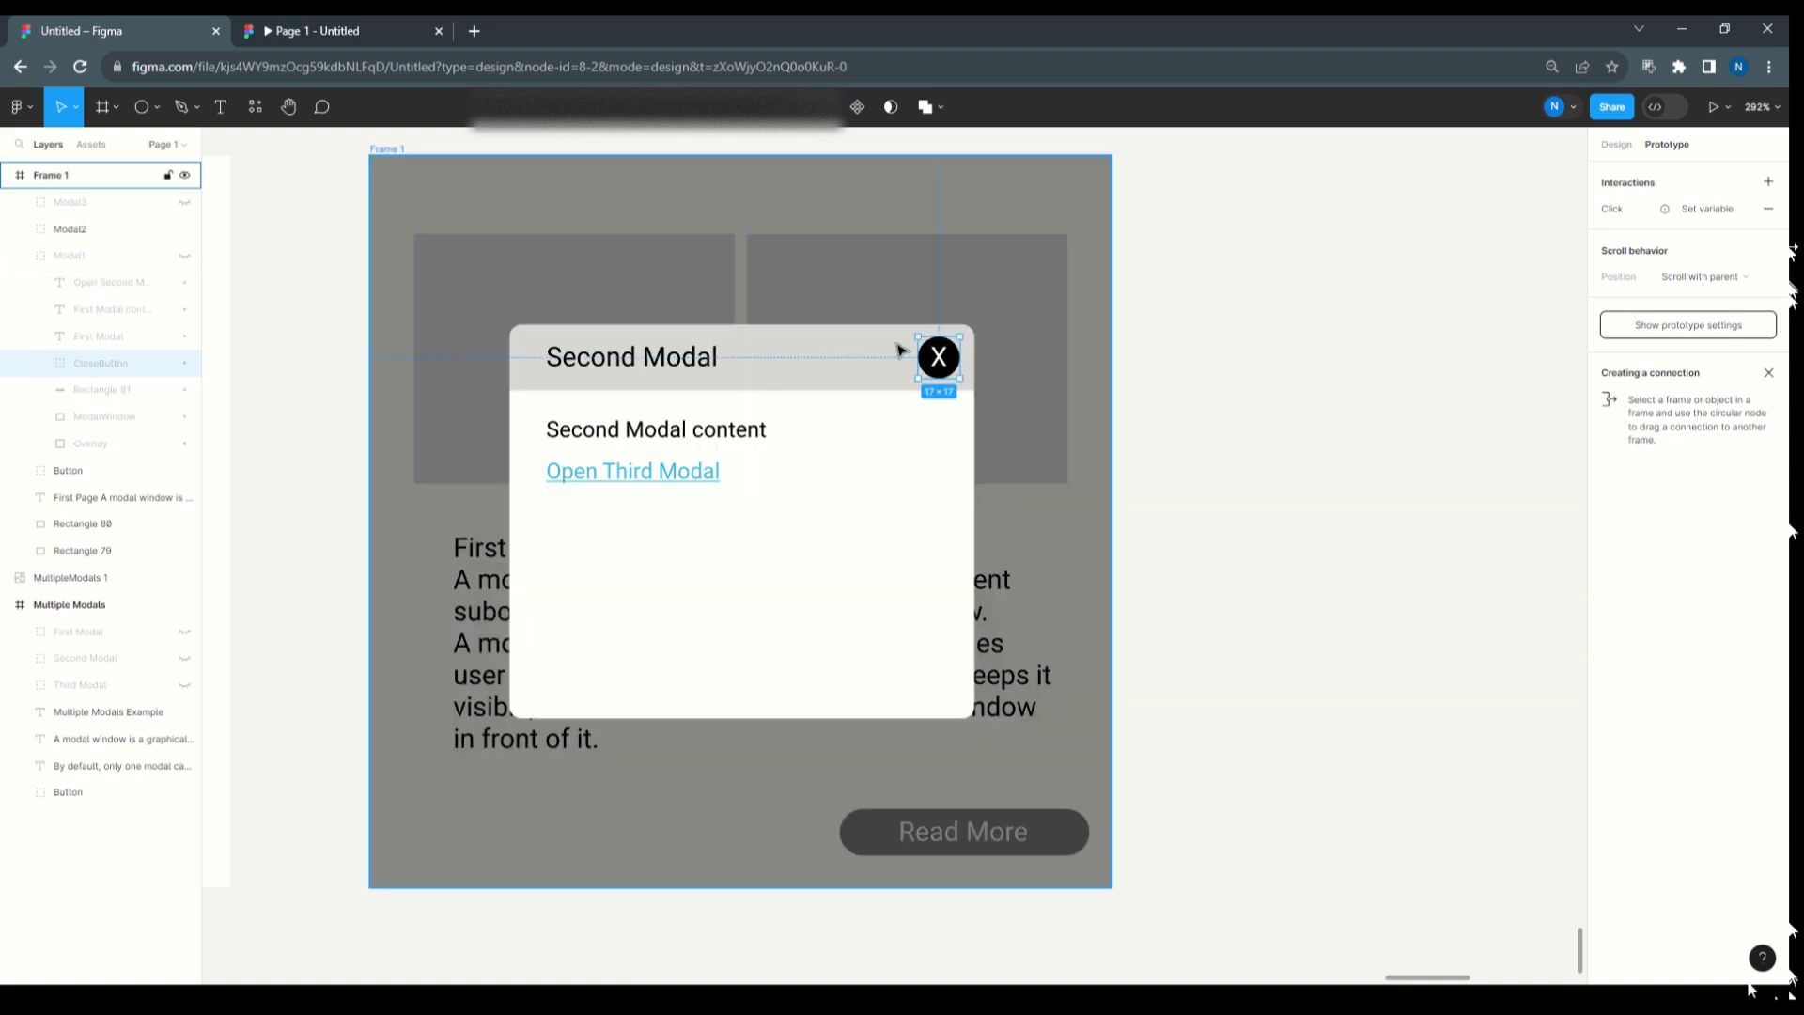
mouse_move(939, 358)
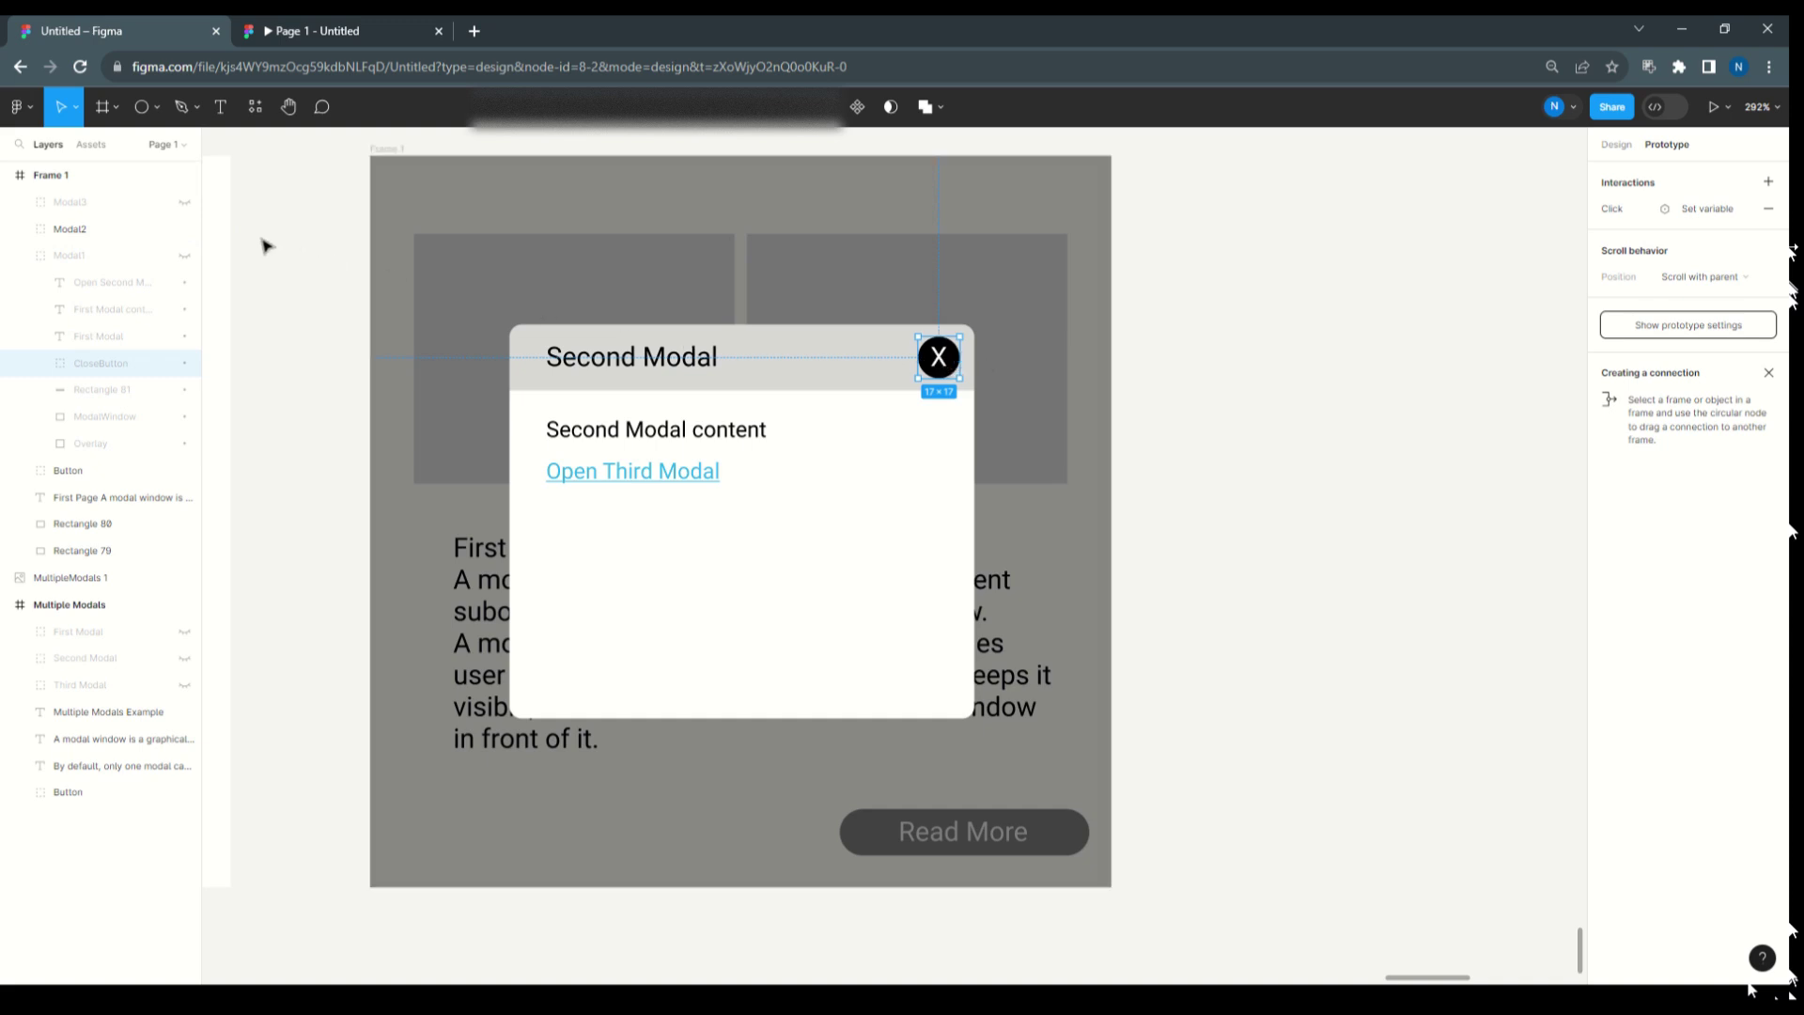
left_click(17, 229)
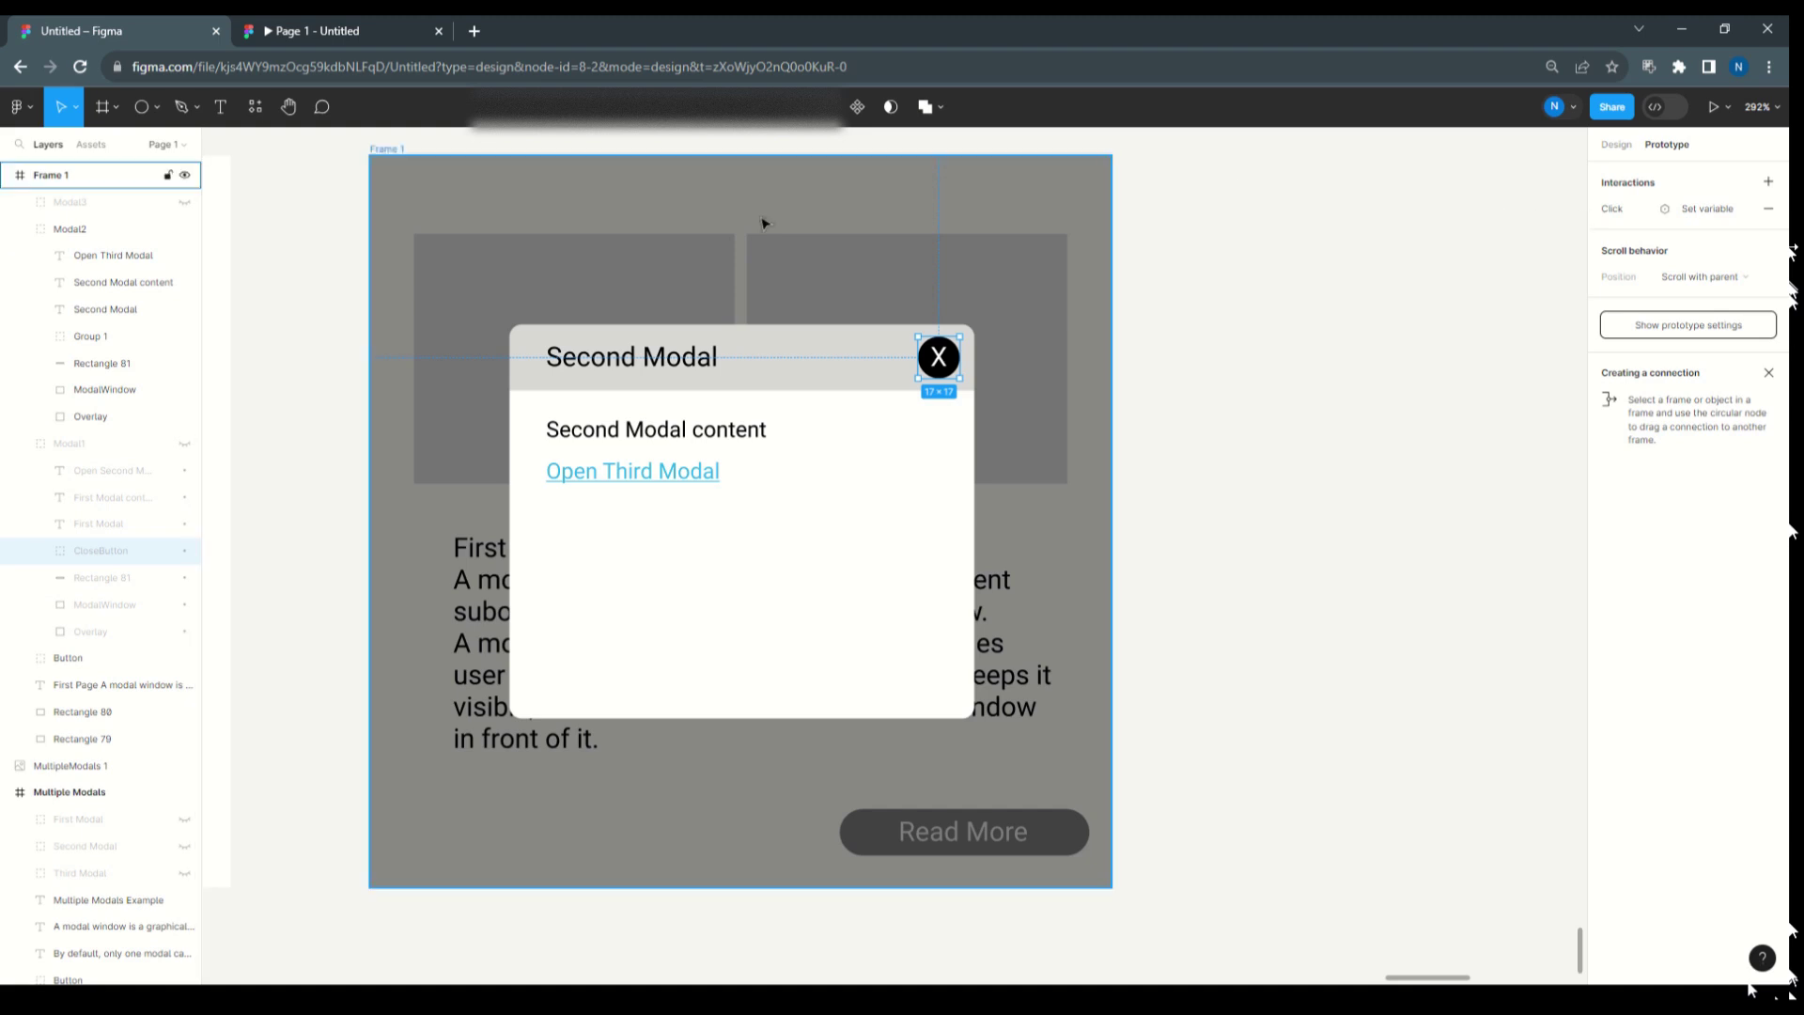
left_click(91, 341)
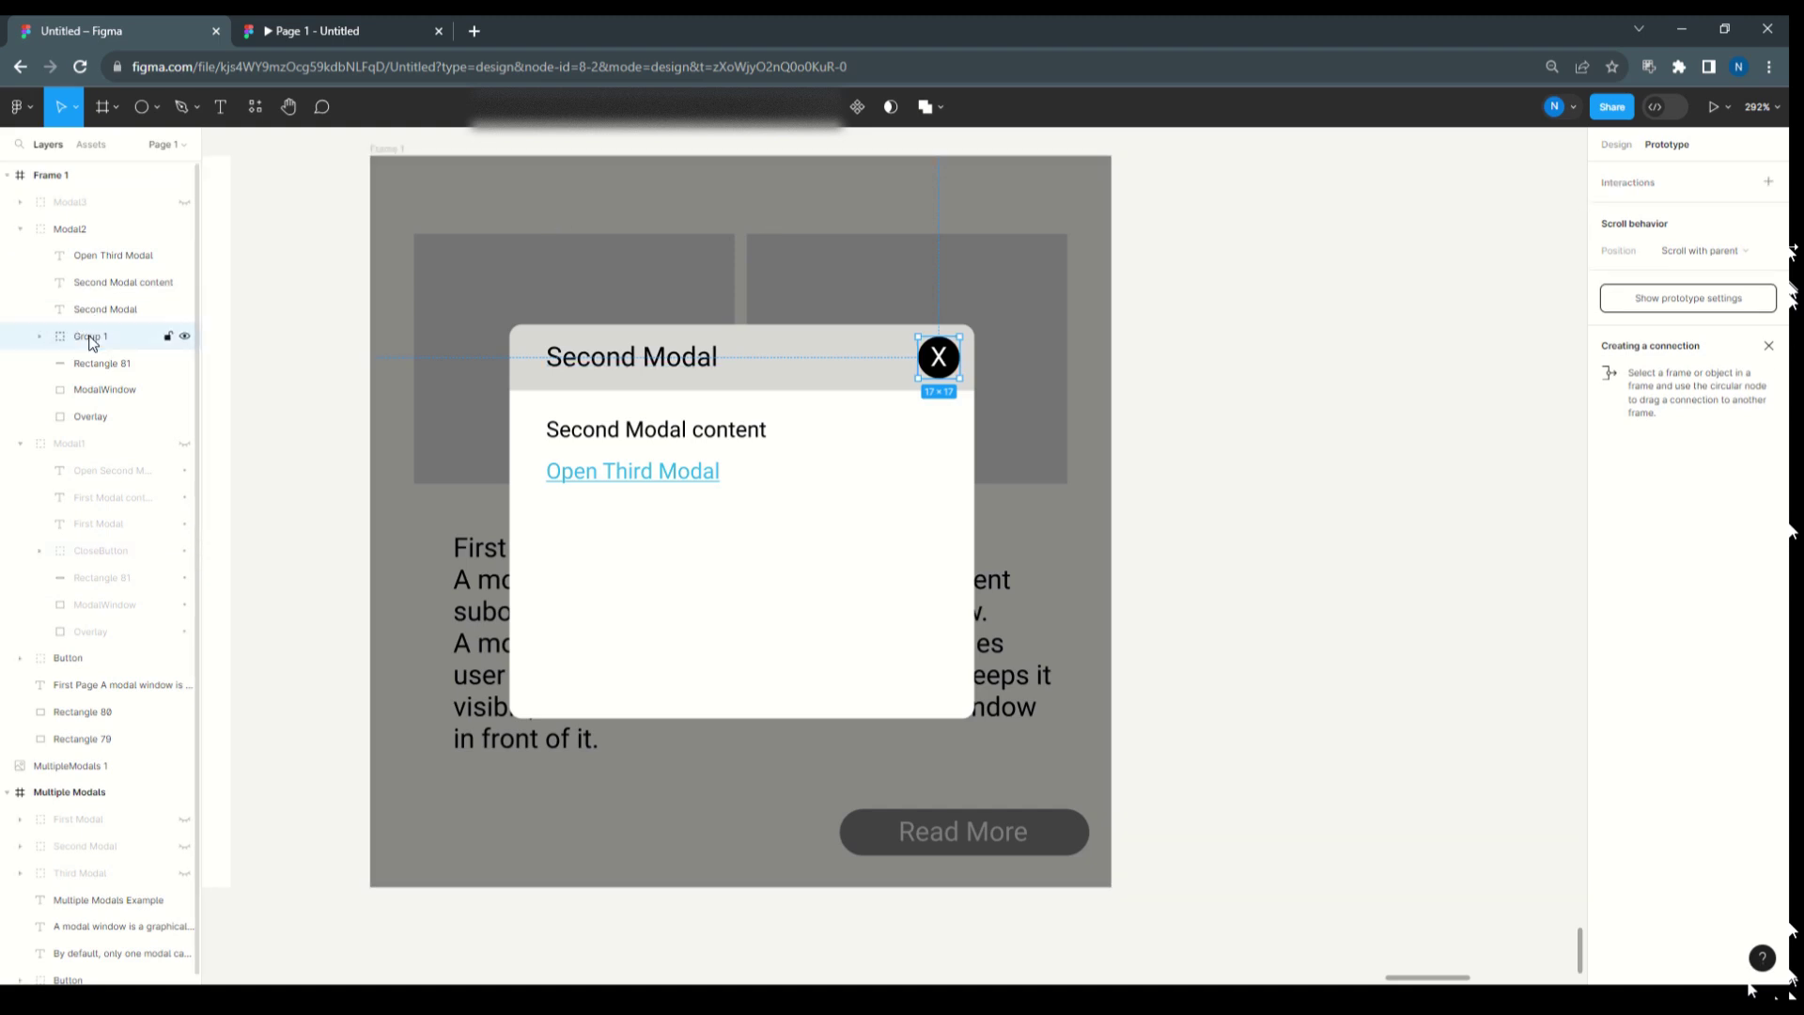
double_click(92, 341)
type("CloseButton")
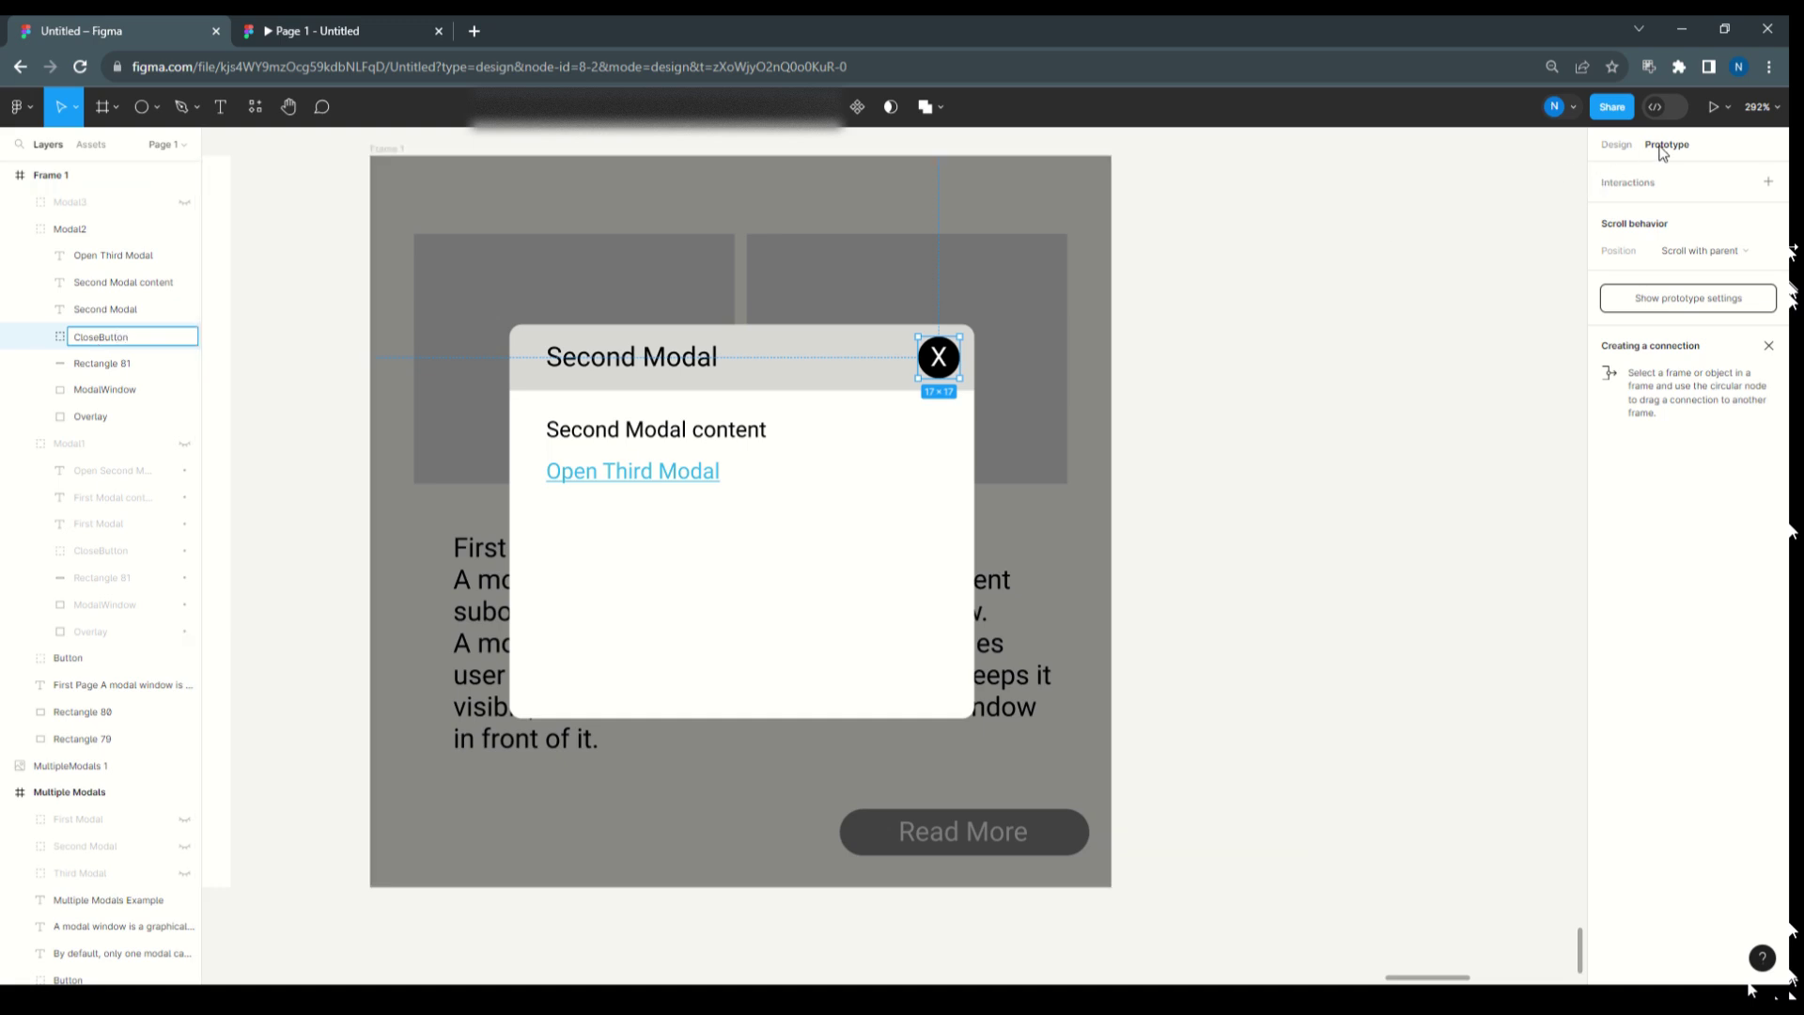
key("Return")
- Add an on-click Set variable SecondModal to false, then hide Modal2 and show Modal3
left_click(1643, 184)
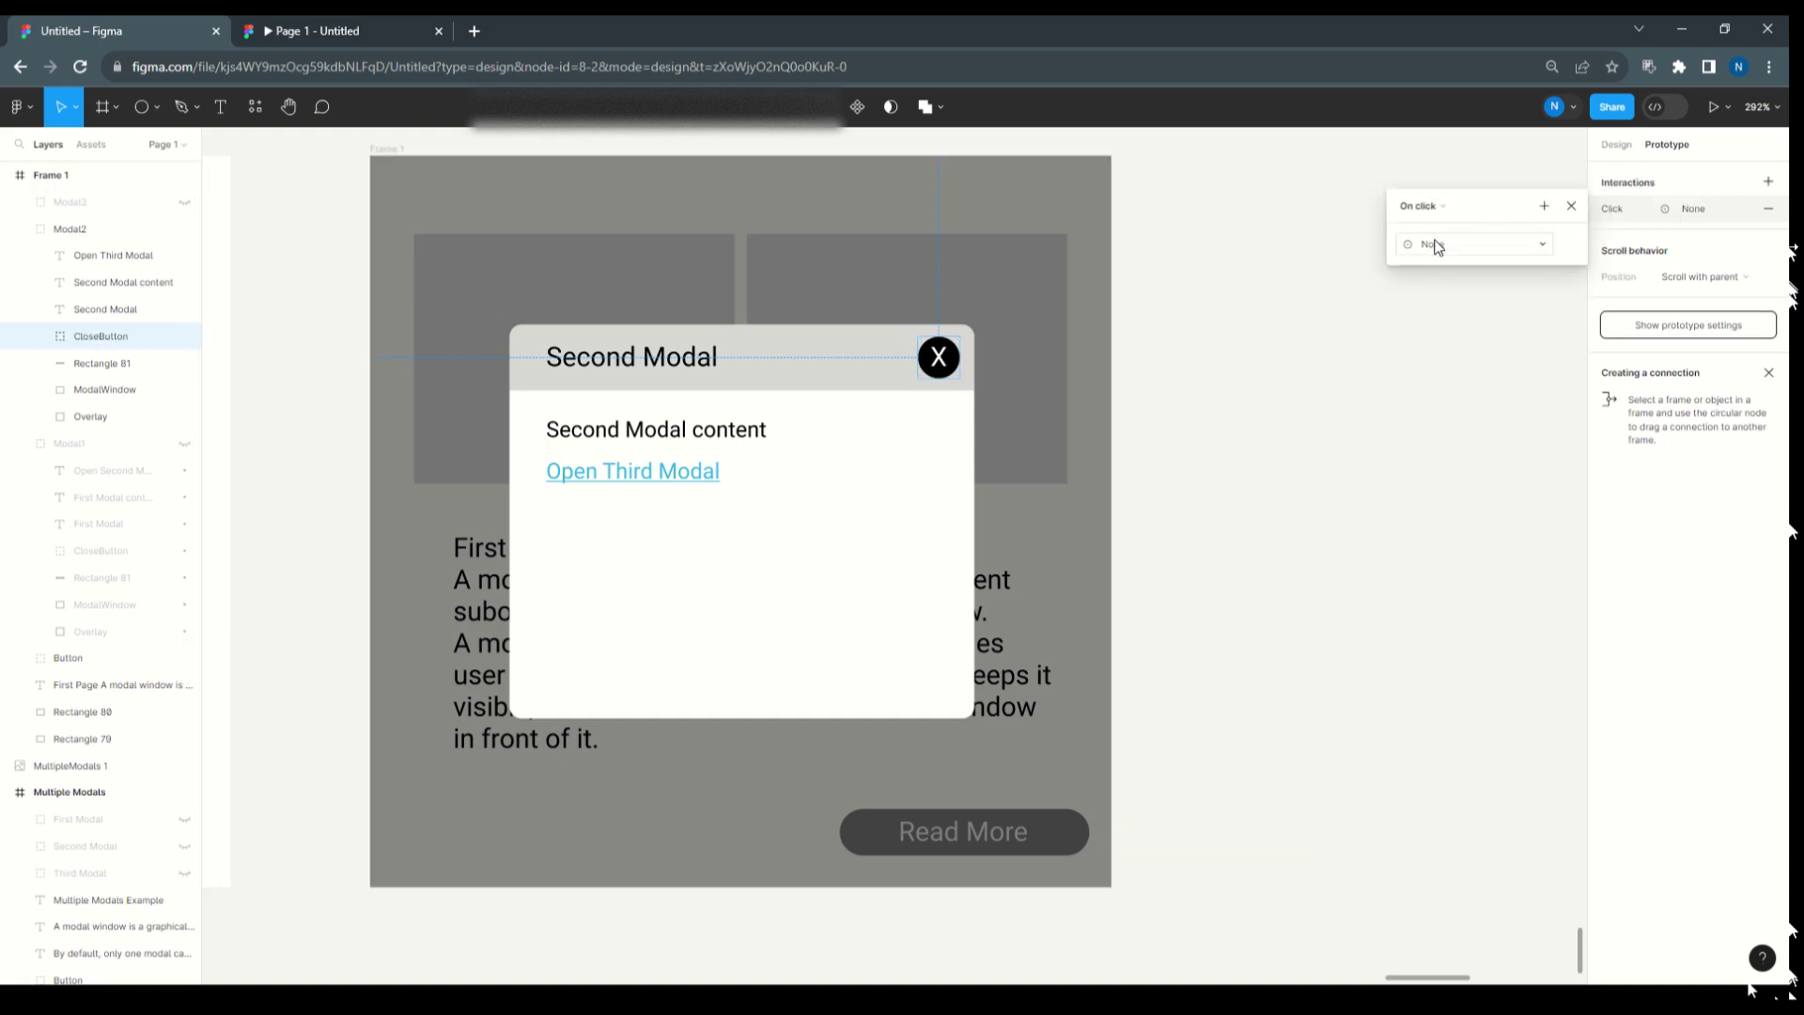
left_click(1460, 251)
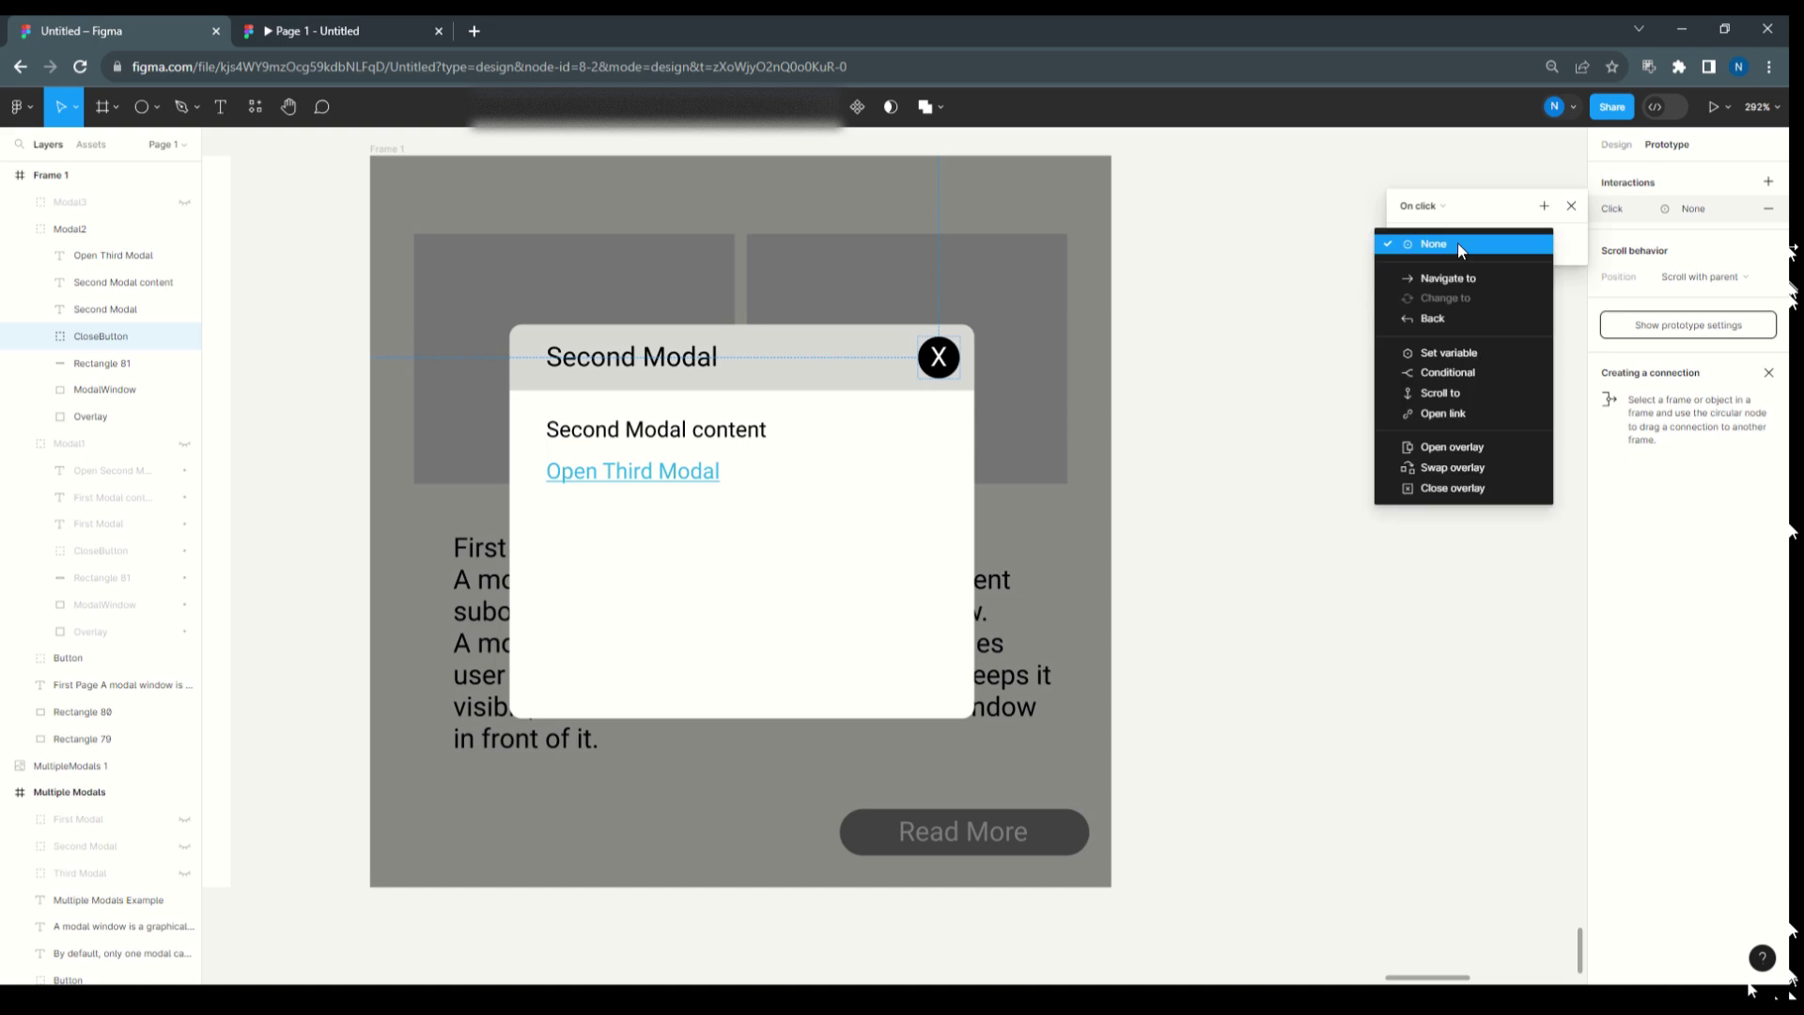
left_click(1451, 352)
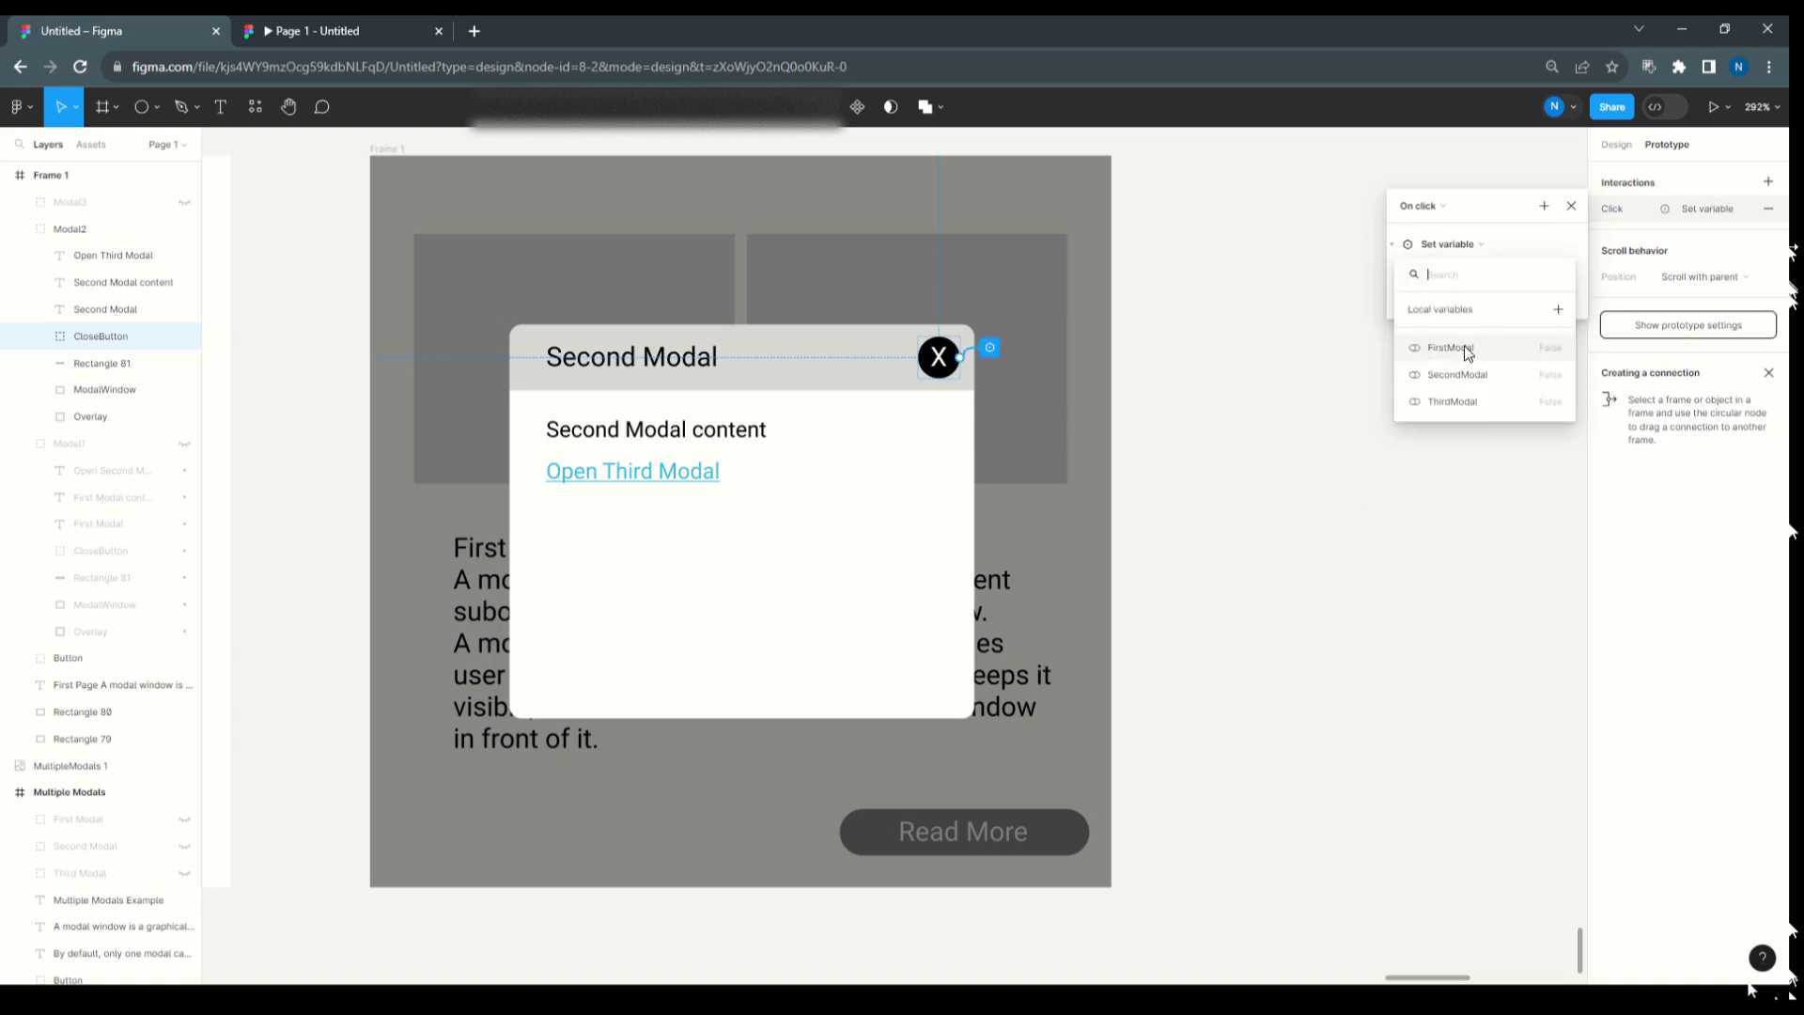
left_click(1462, 373)
left_click(1447, 401)
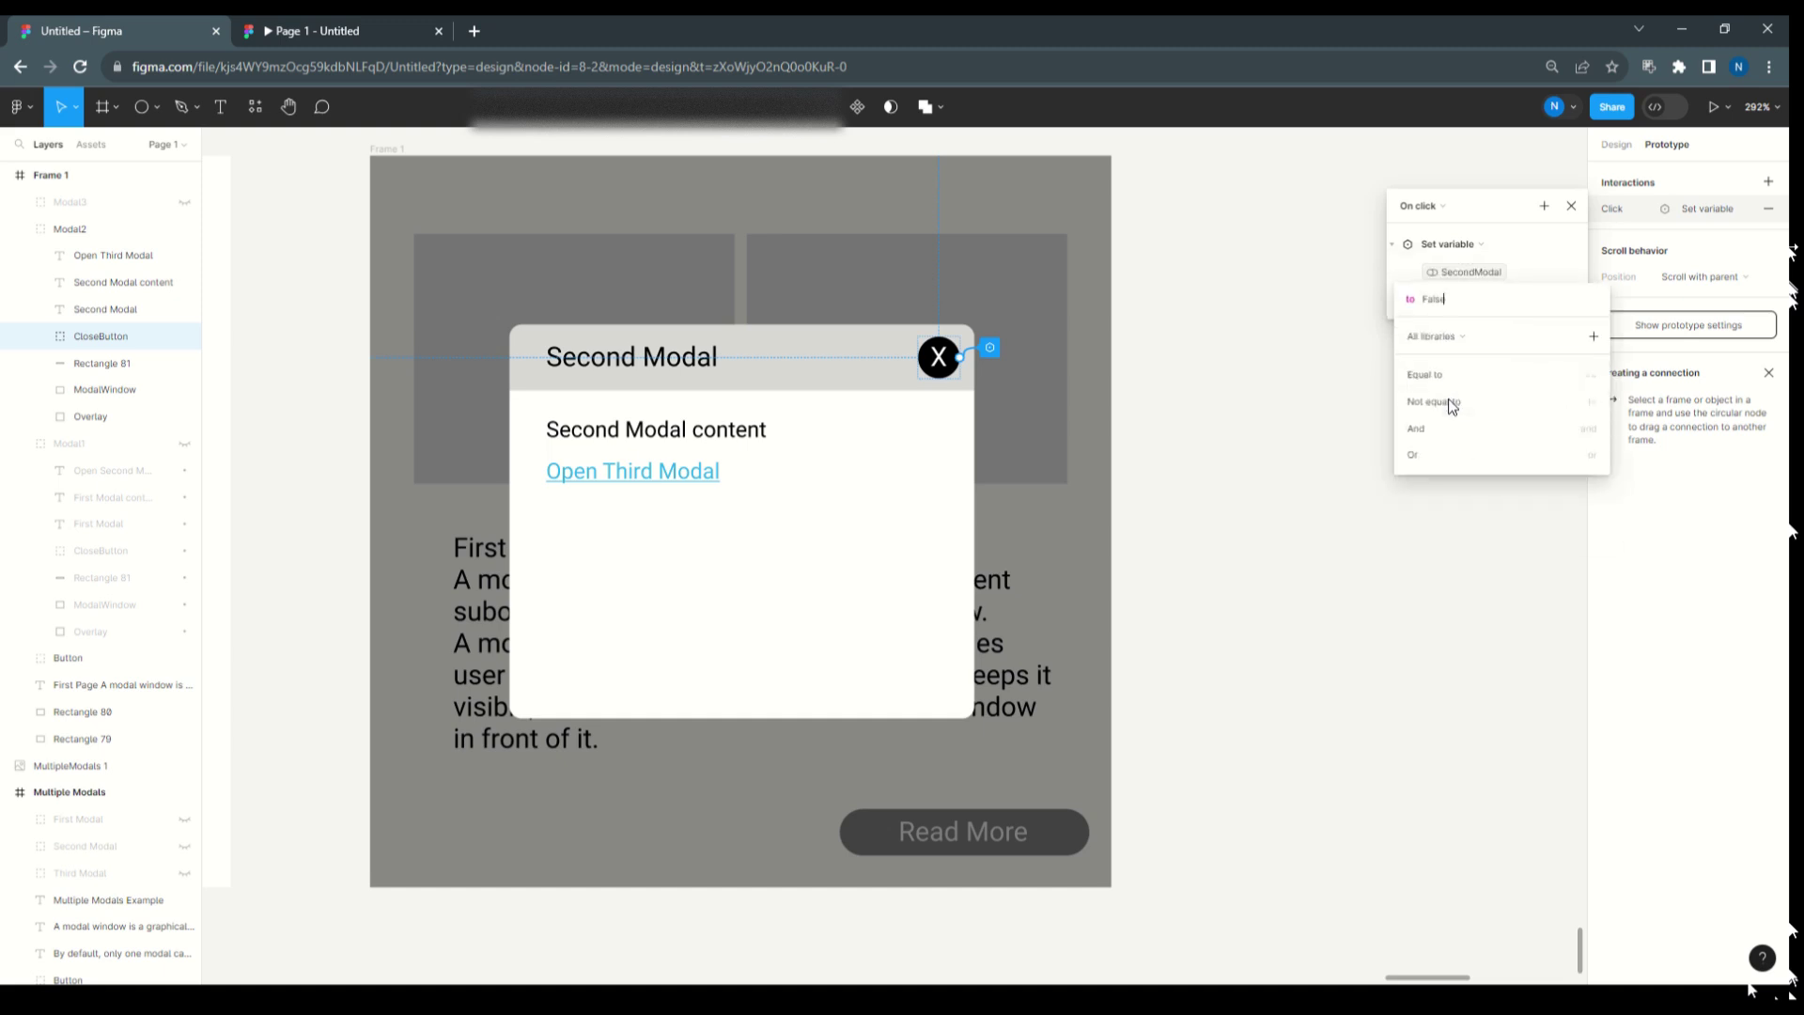
left_click(1571, 208)
left_click(1571, 208)
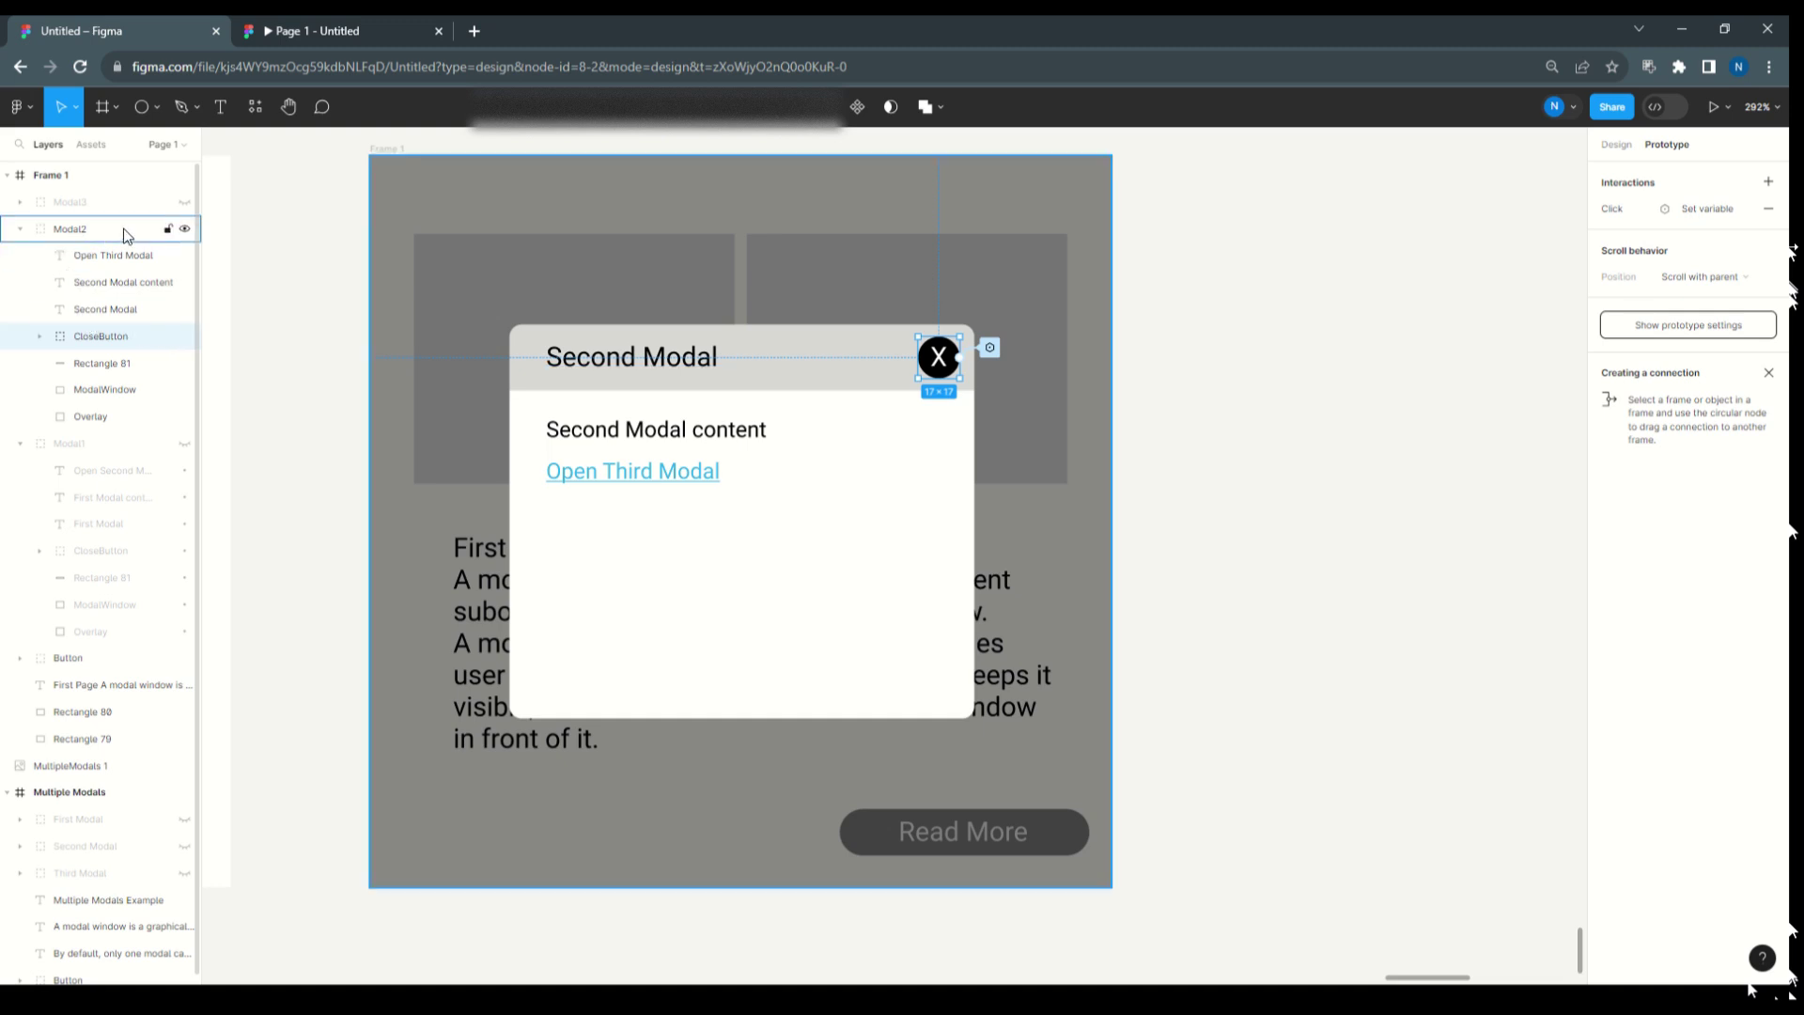
left_click(186, 230)
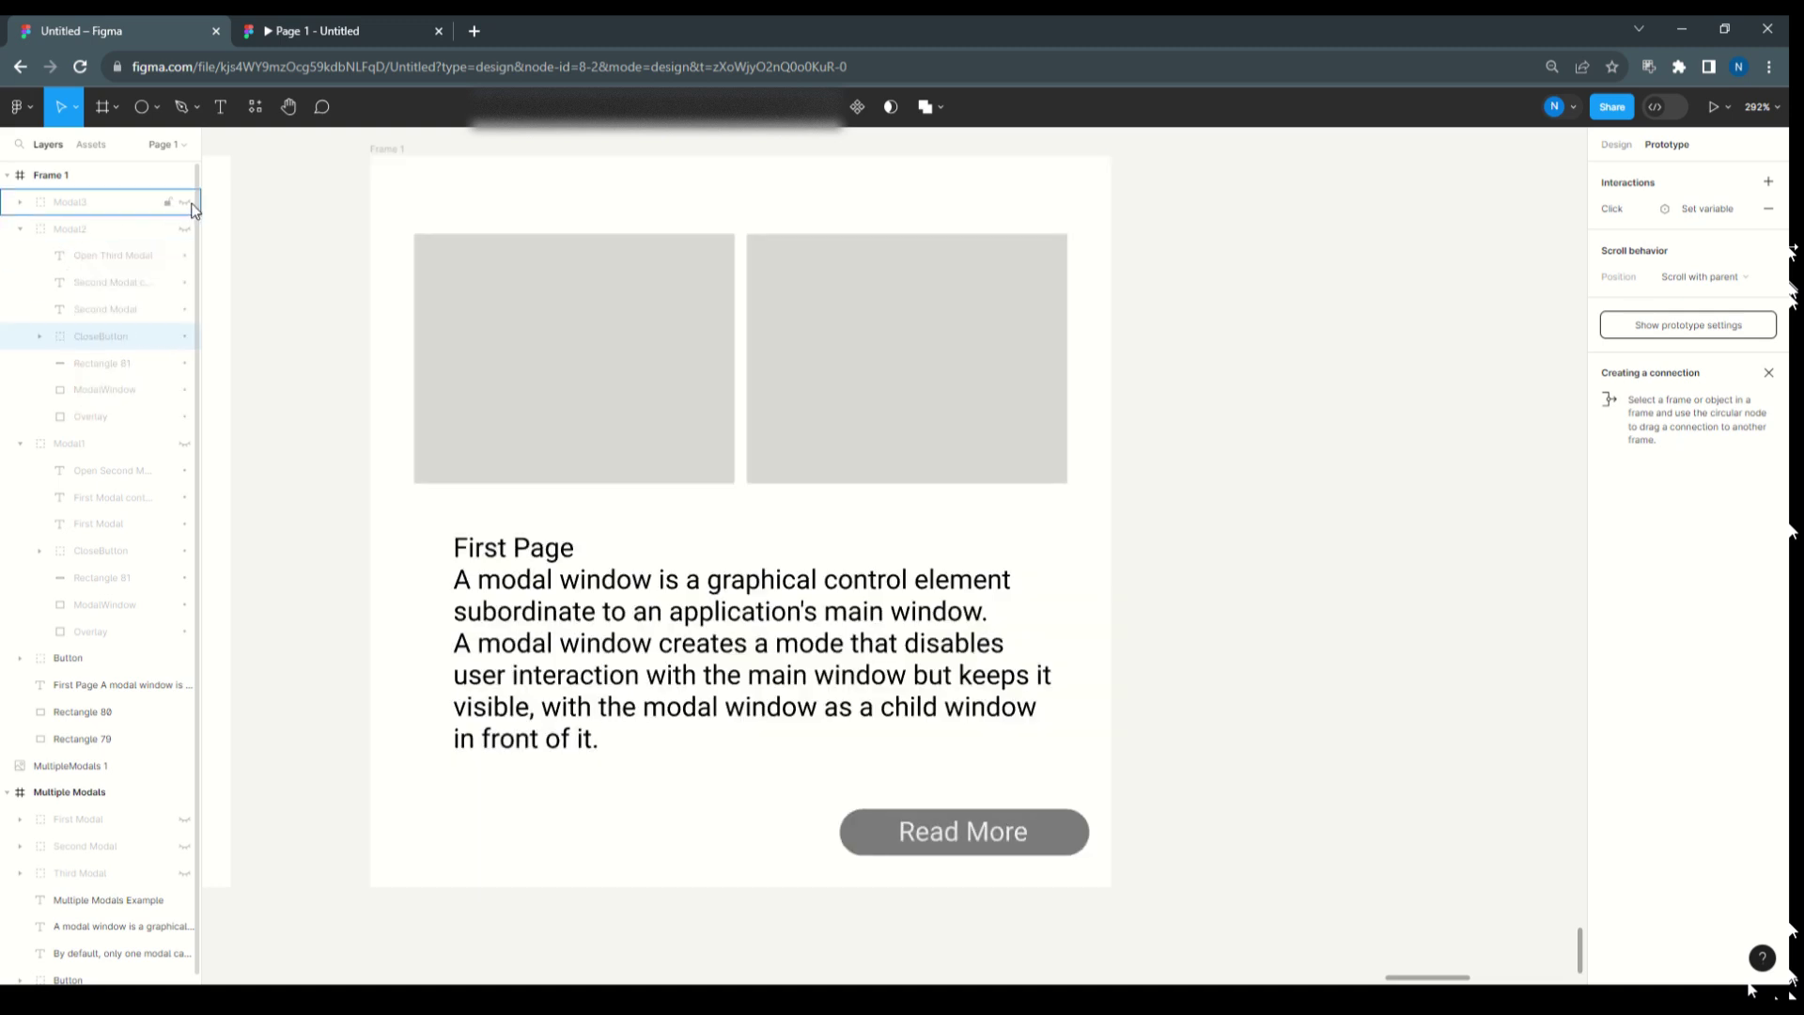
left_click(186, 203)
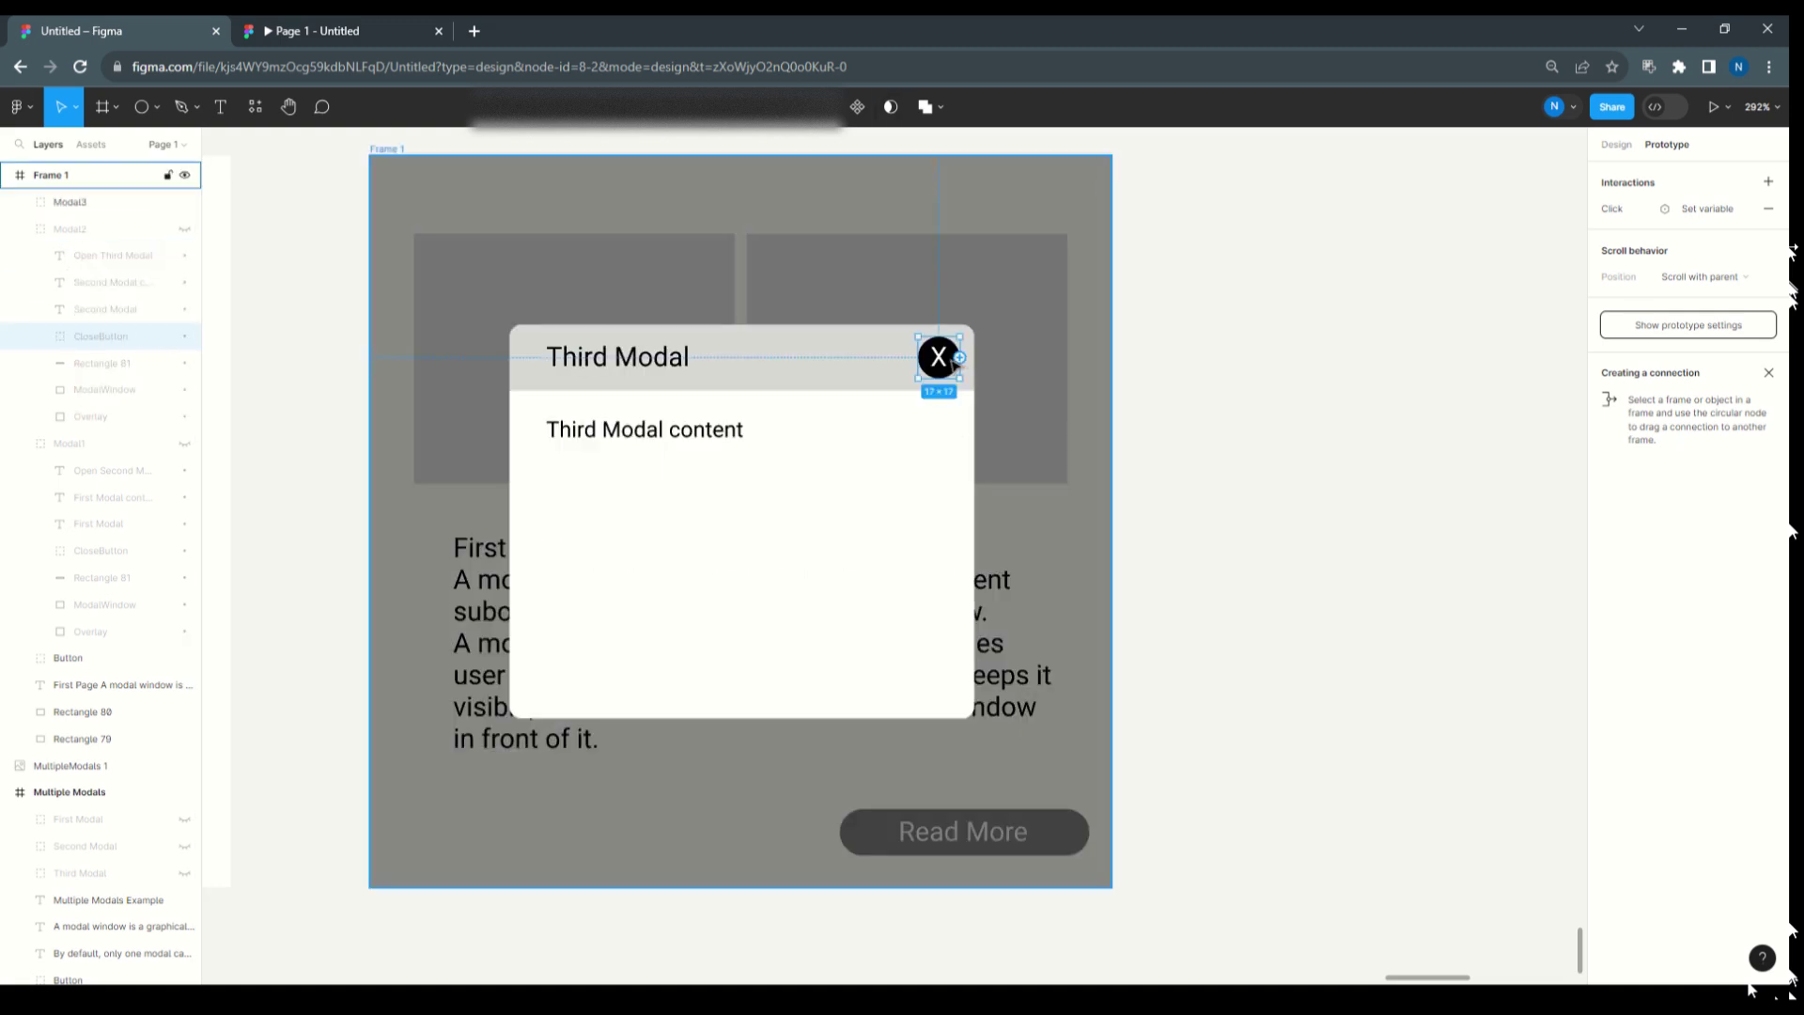
- Rename Modal3's Group 1 layer to CloseButton
left_click(19, 201)
left_click(88, 284)
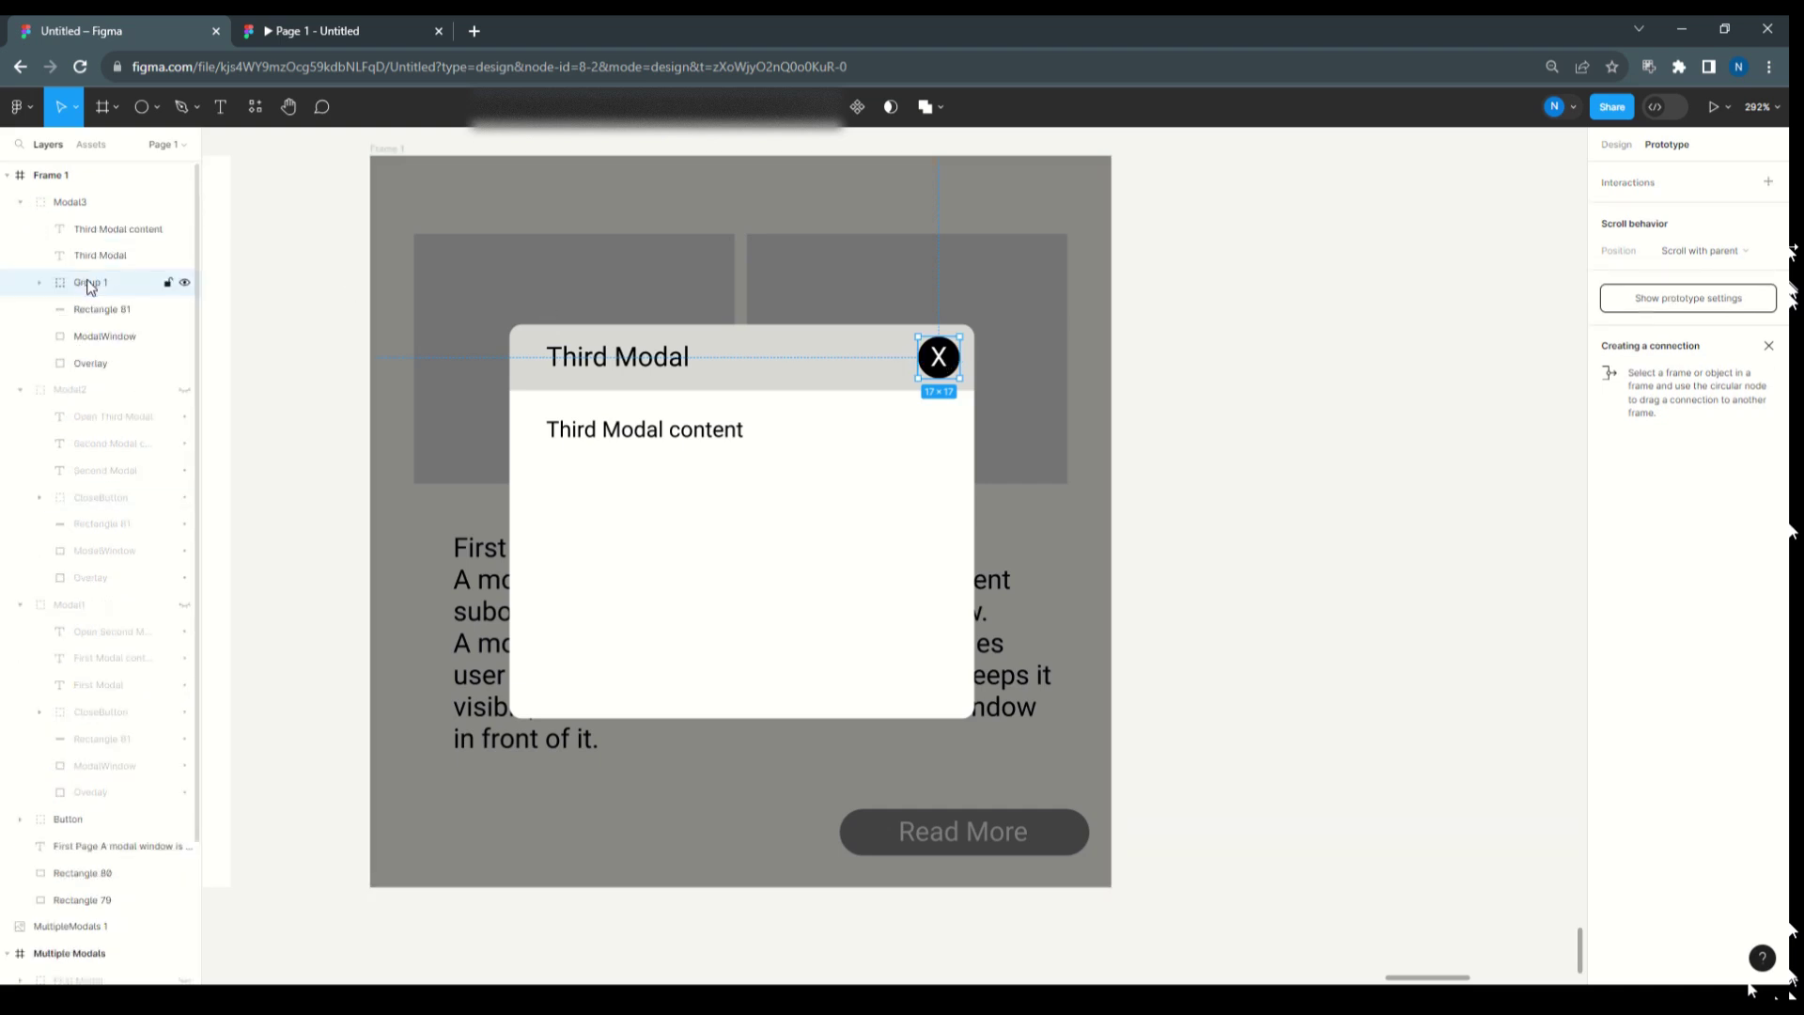
double_click(88, 283)
type("CloseButton")
key("Return")
- Give the third CloseButton an on-click Set variable action setting ThirdModal to false
left_click(1620, 192)
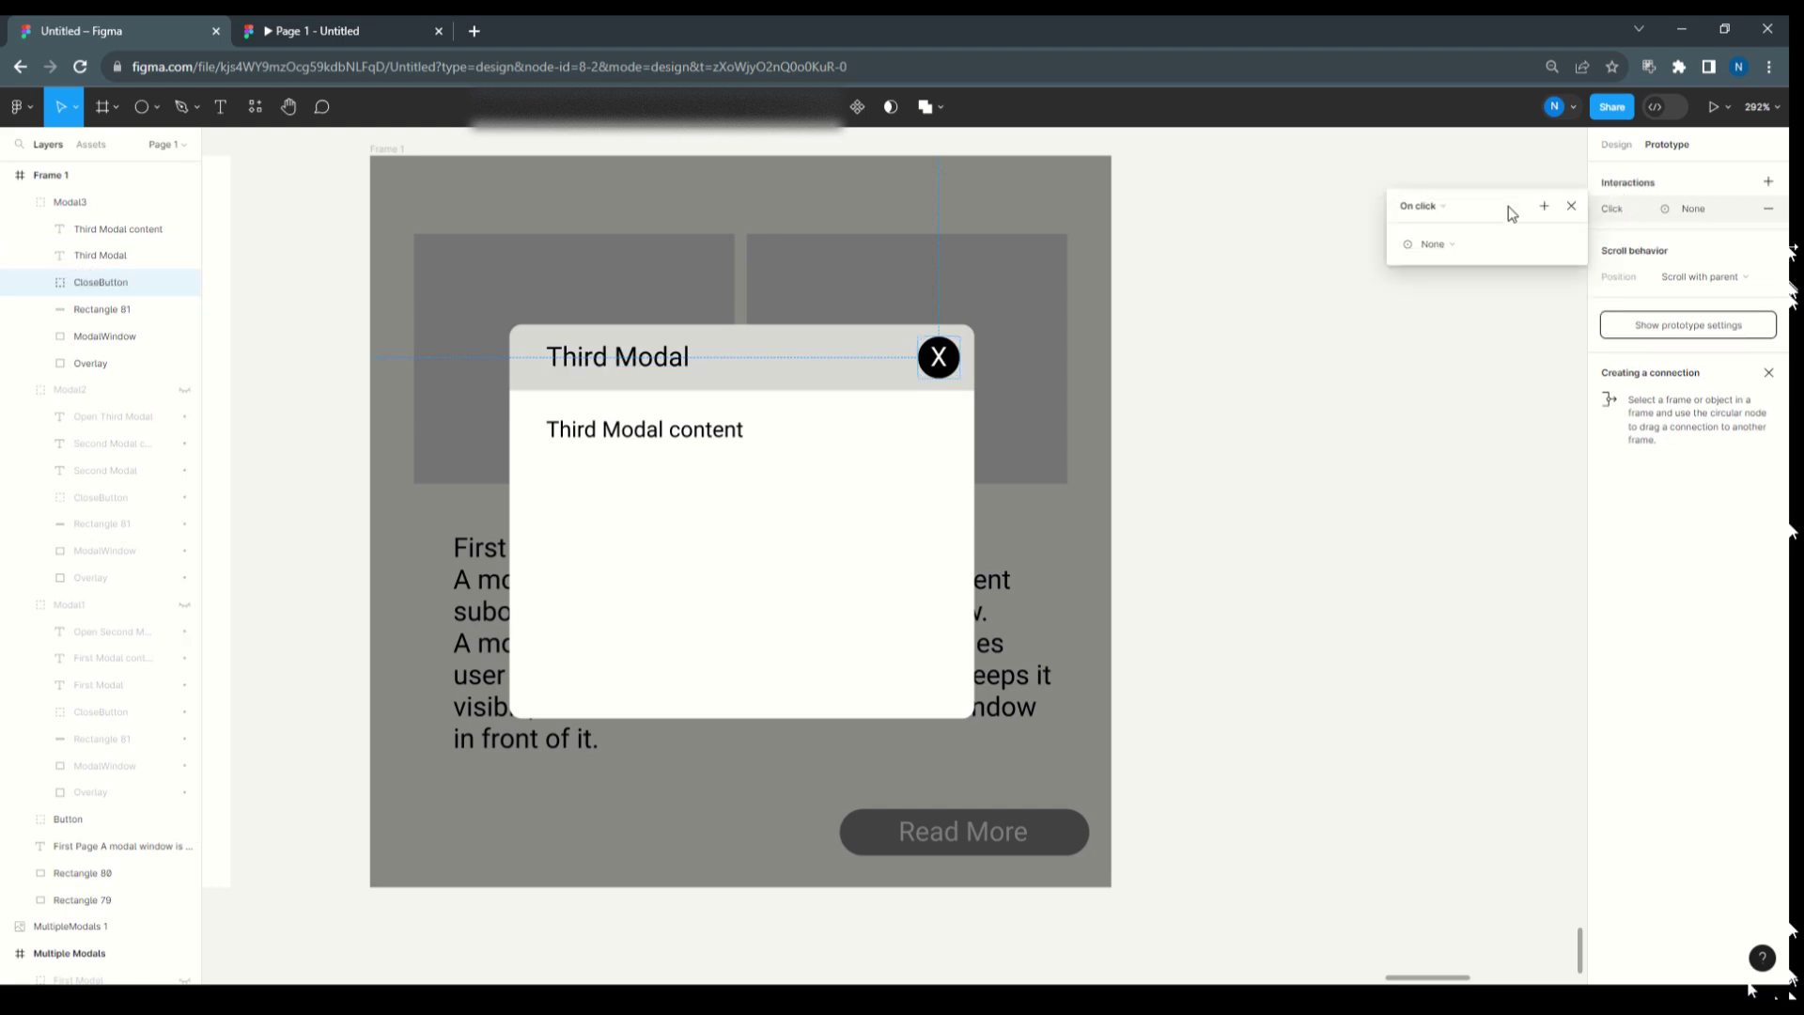
left_click(1483, 246)
left_click(1463, 355)
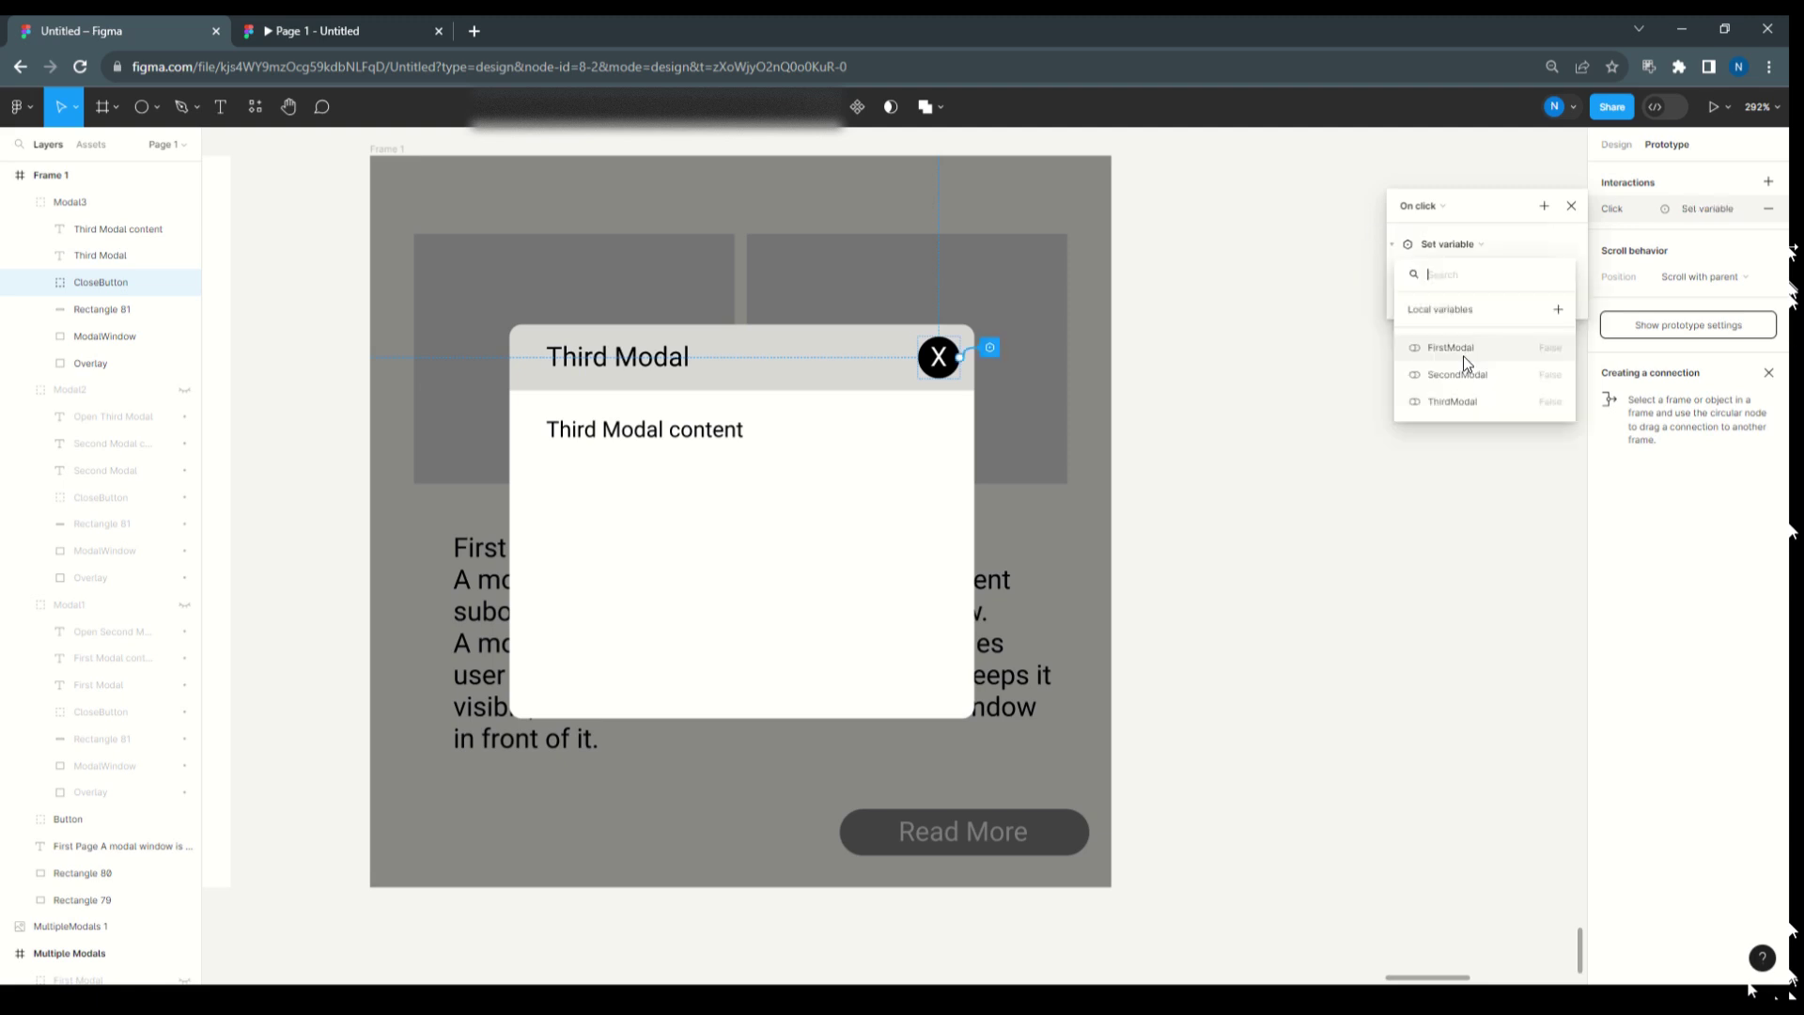
left_click(1463, 402)
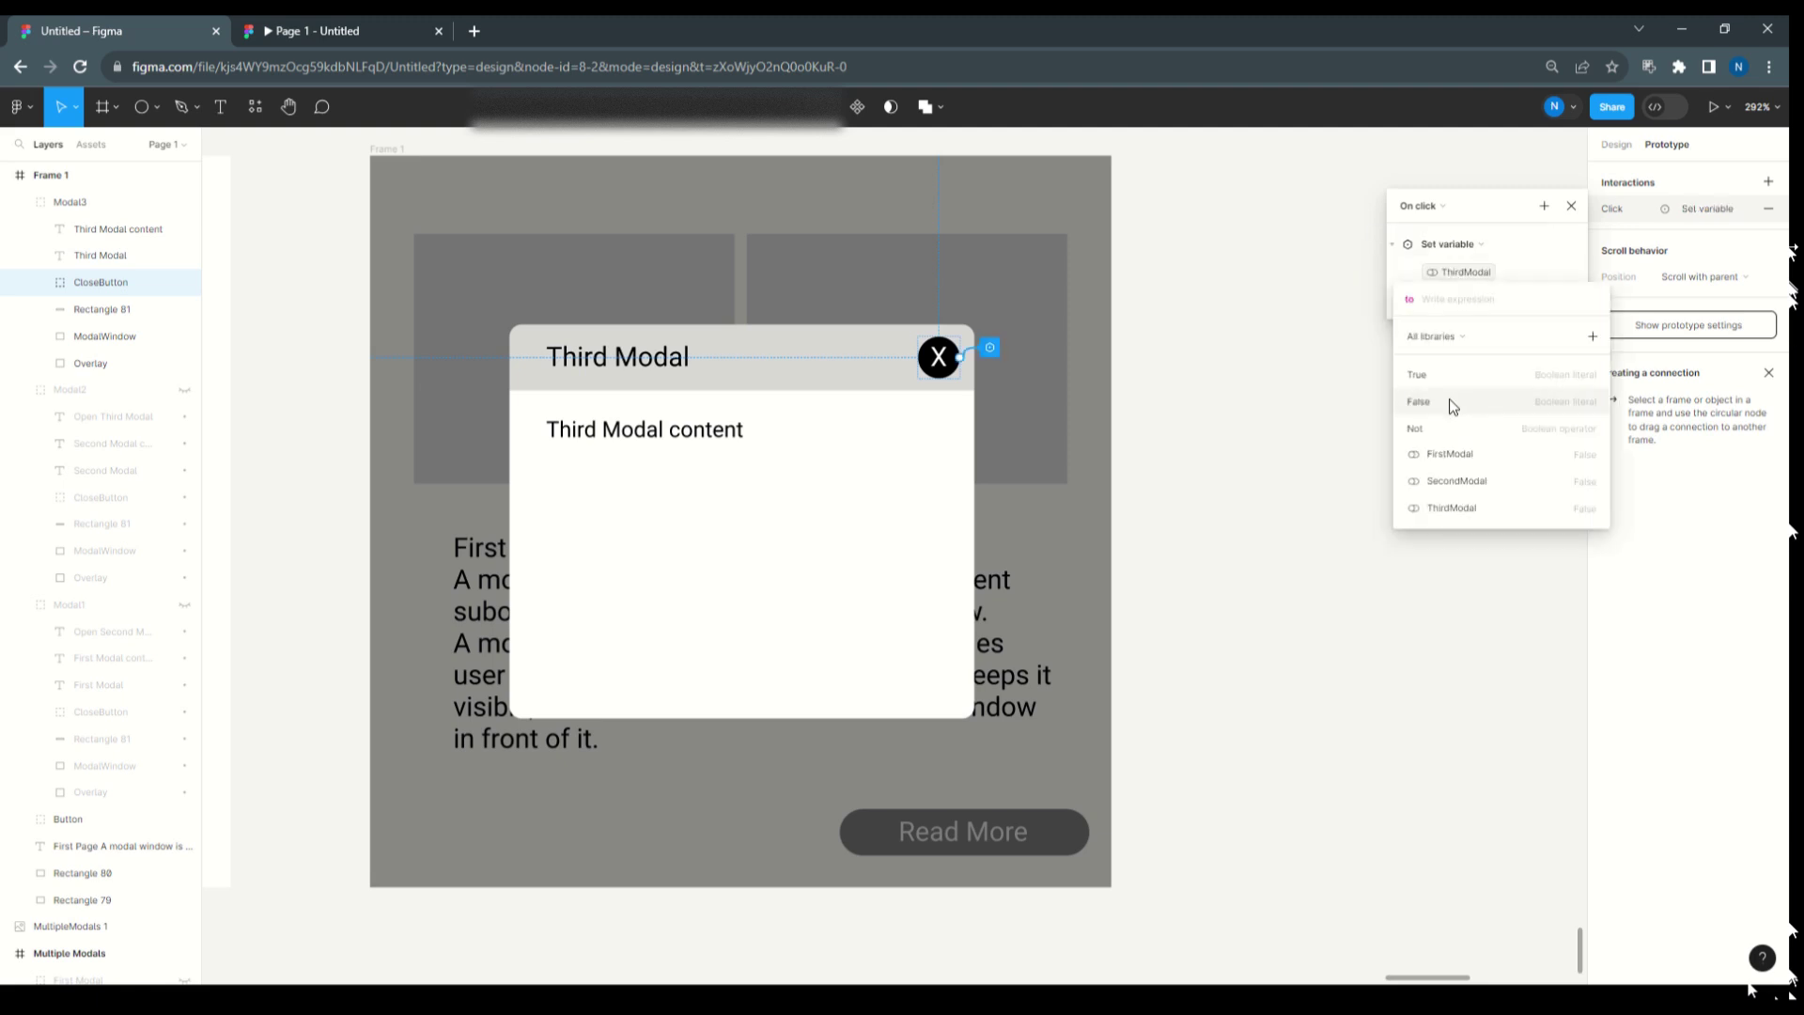
left_click(1448, 400)
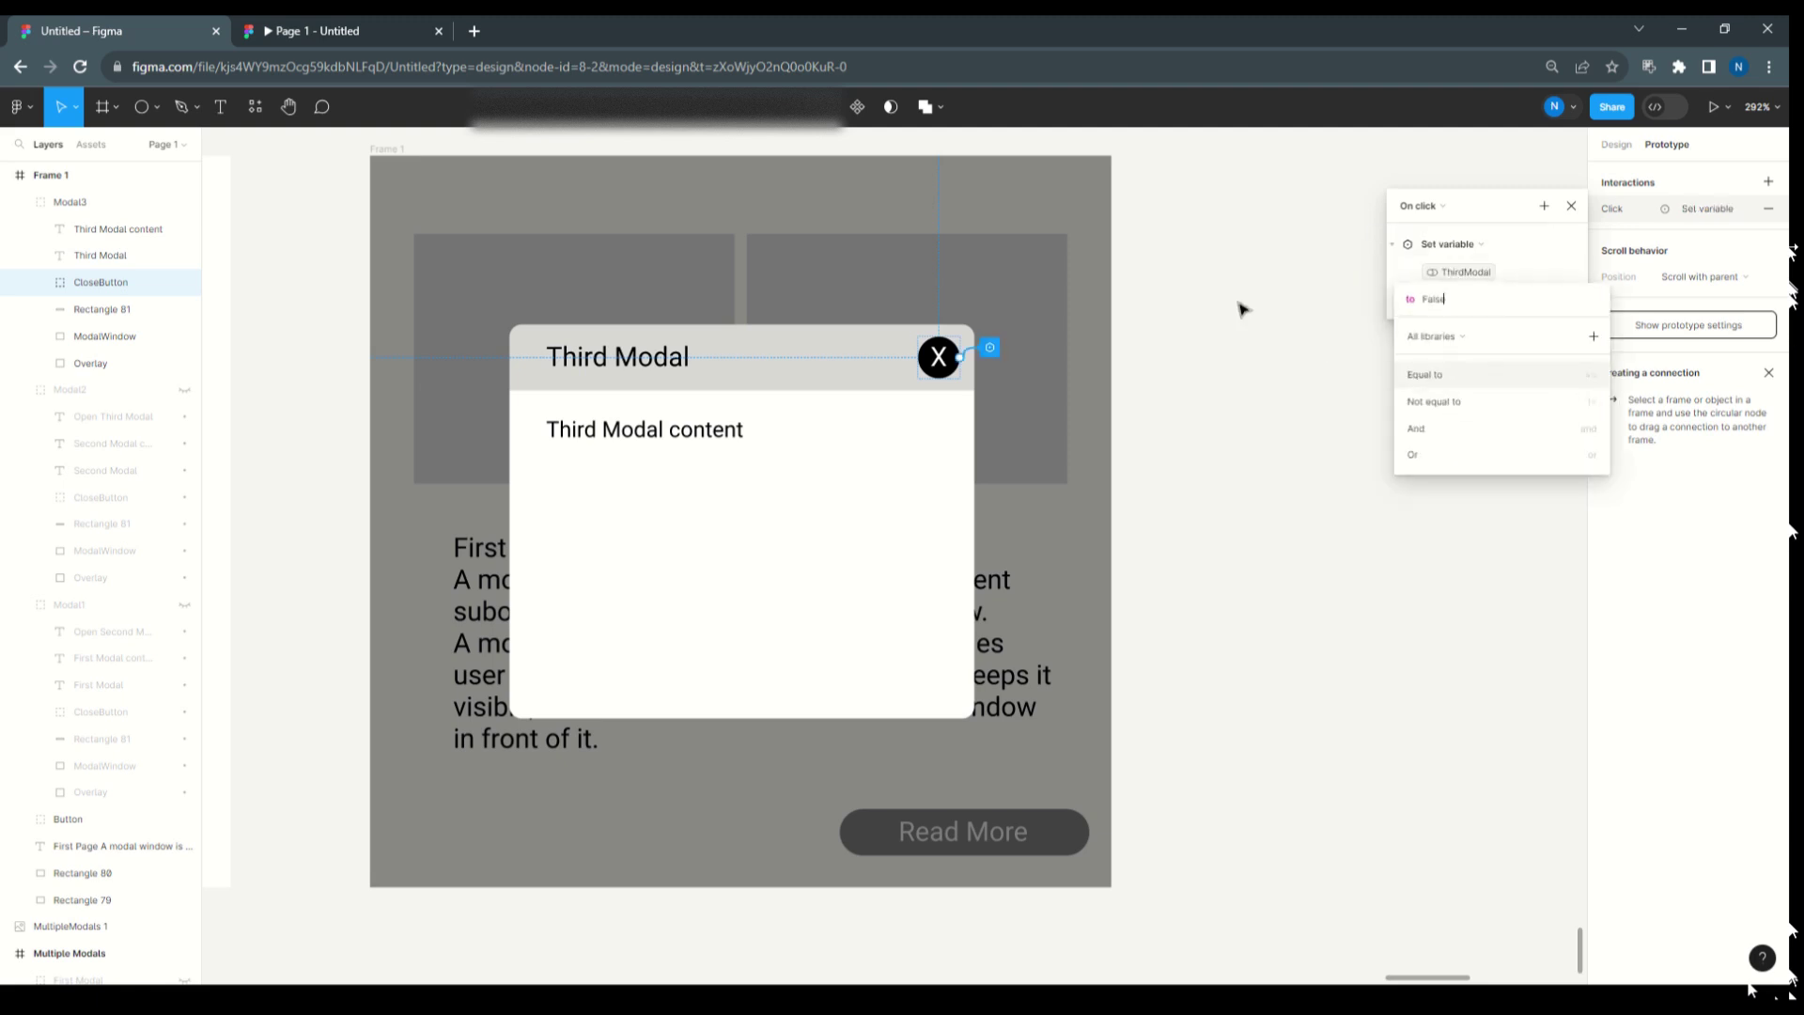
left_click(1571, 208)
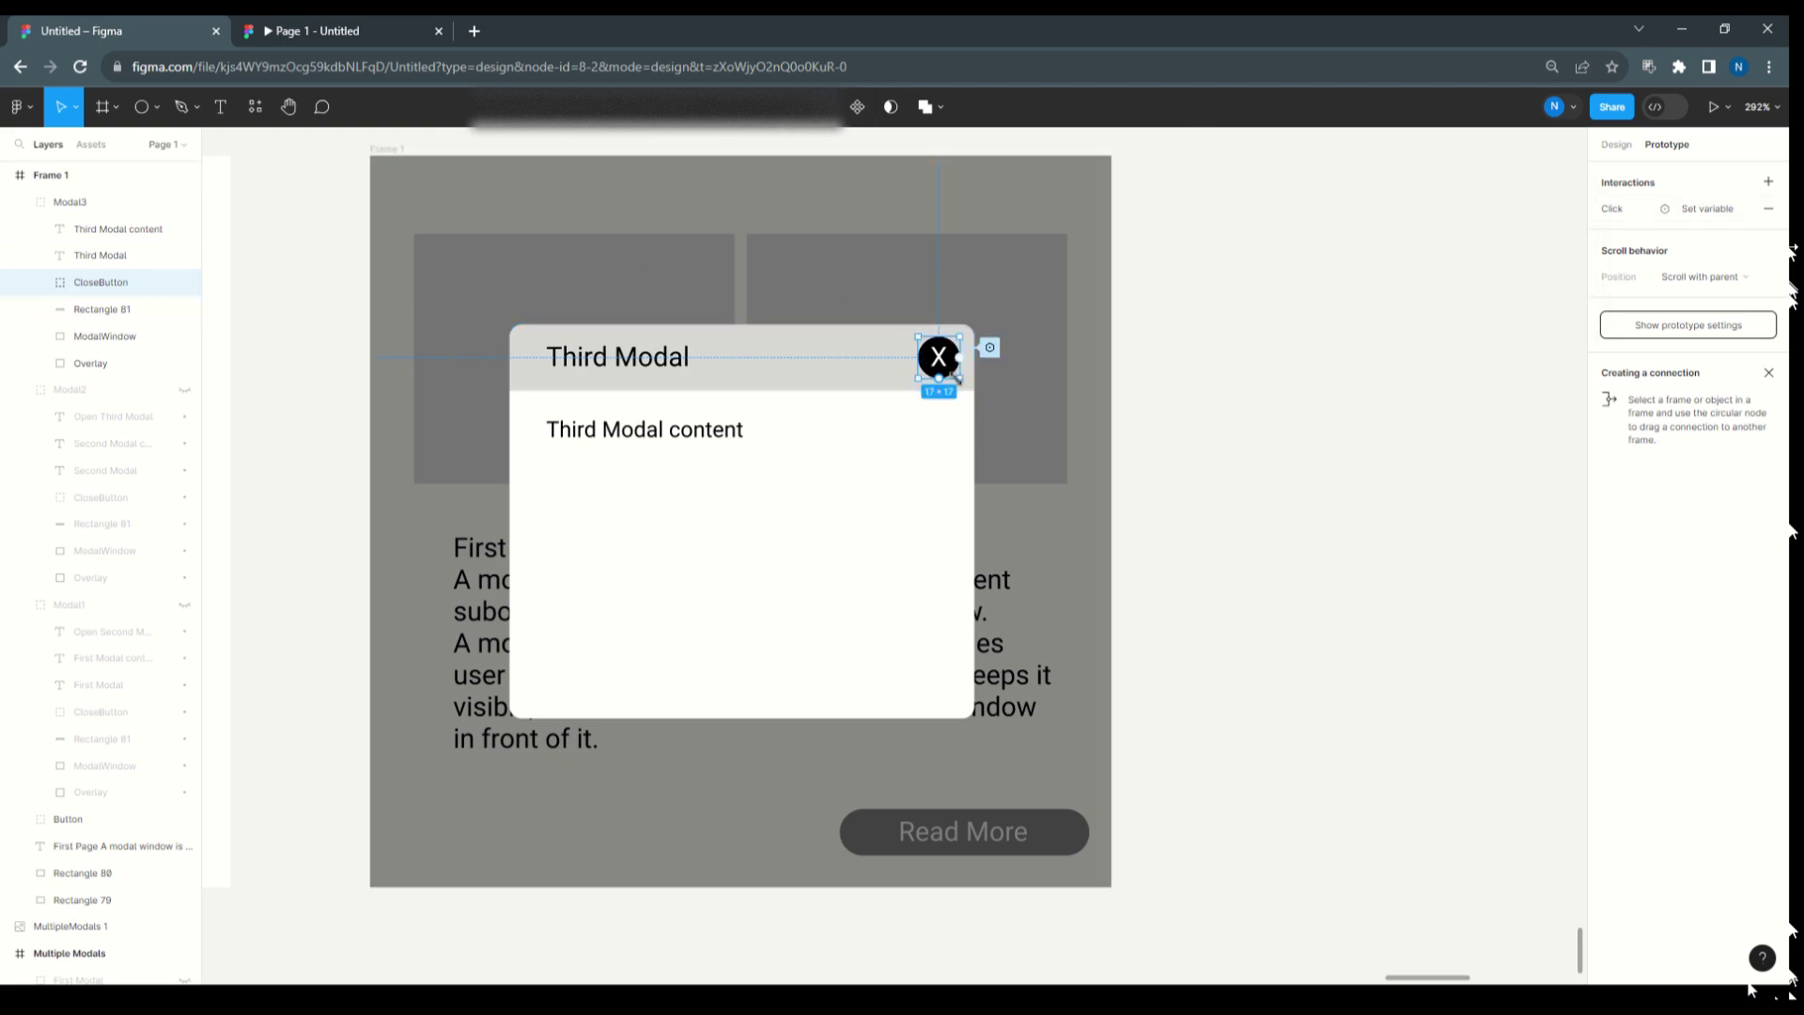
- Make Modal2 and Modal1 visible again and collapse all three modal layer groups
left_click(20, 203)
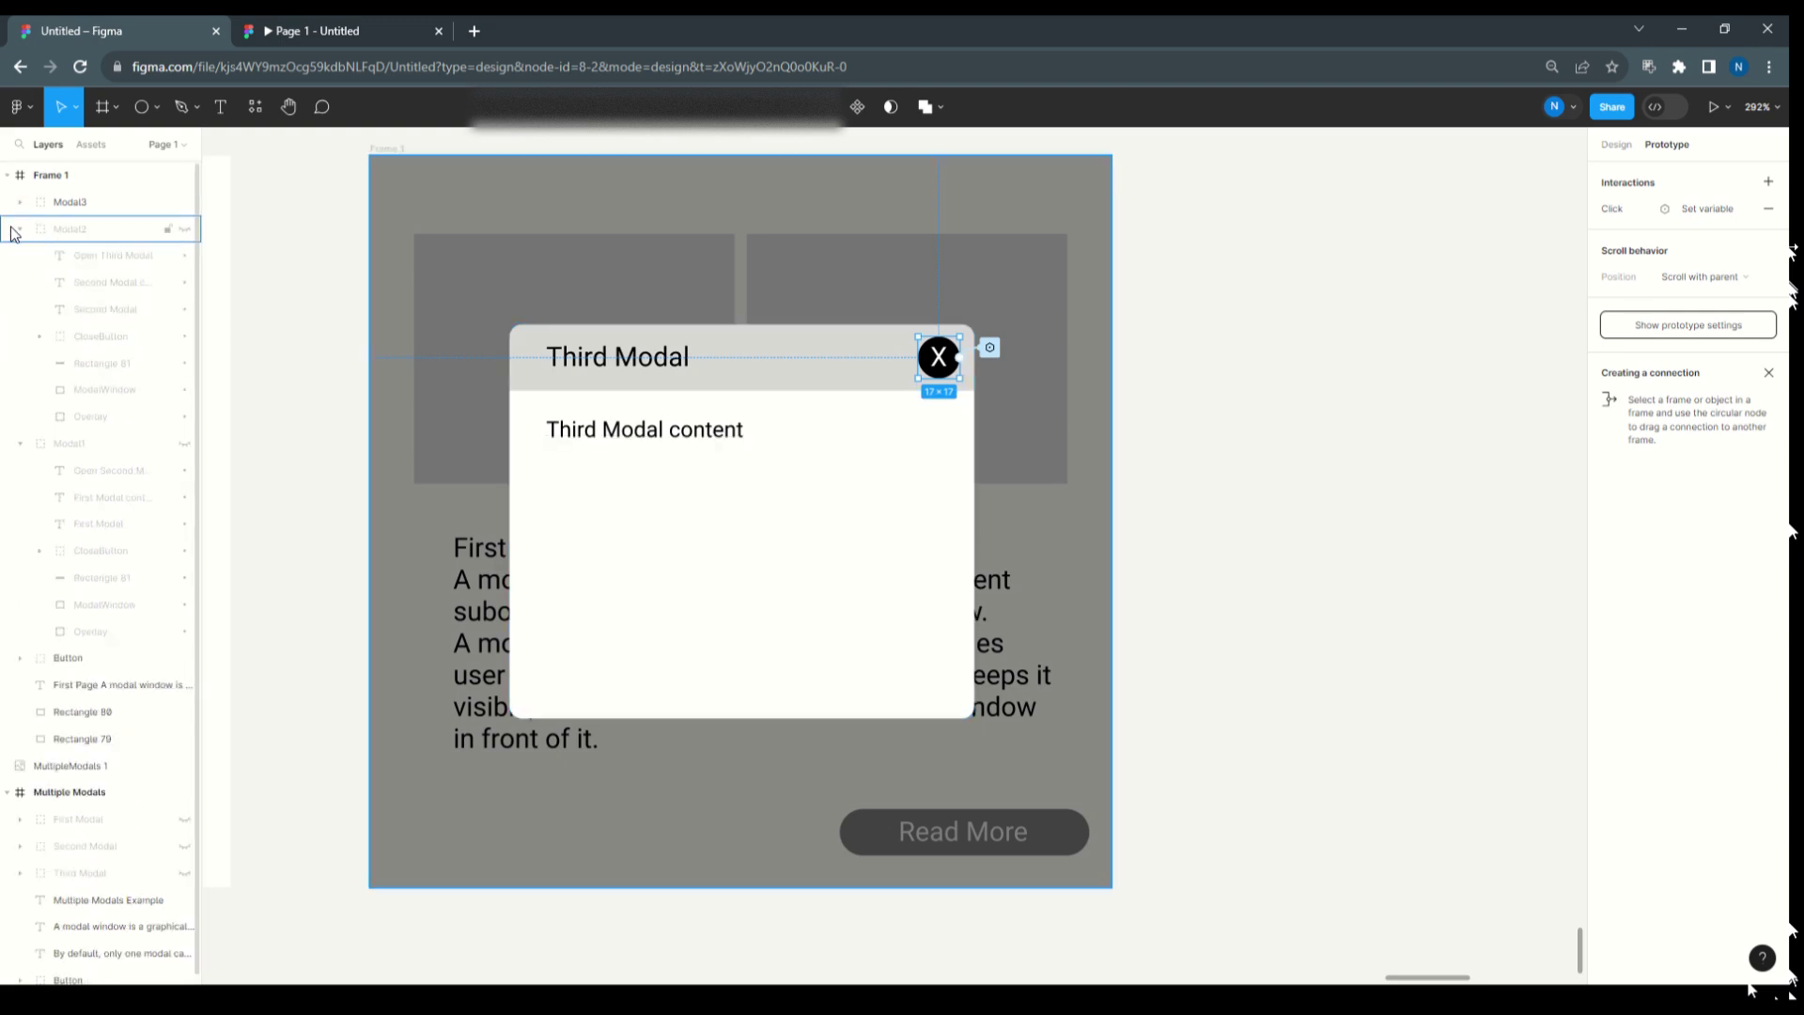
left_click(184, 230)
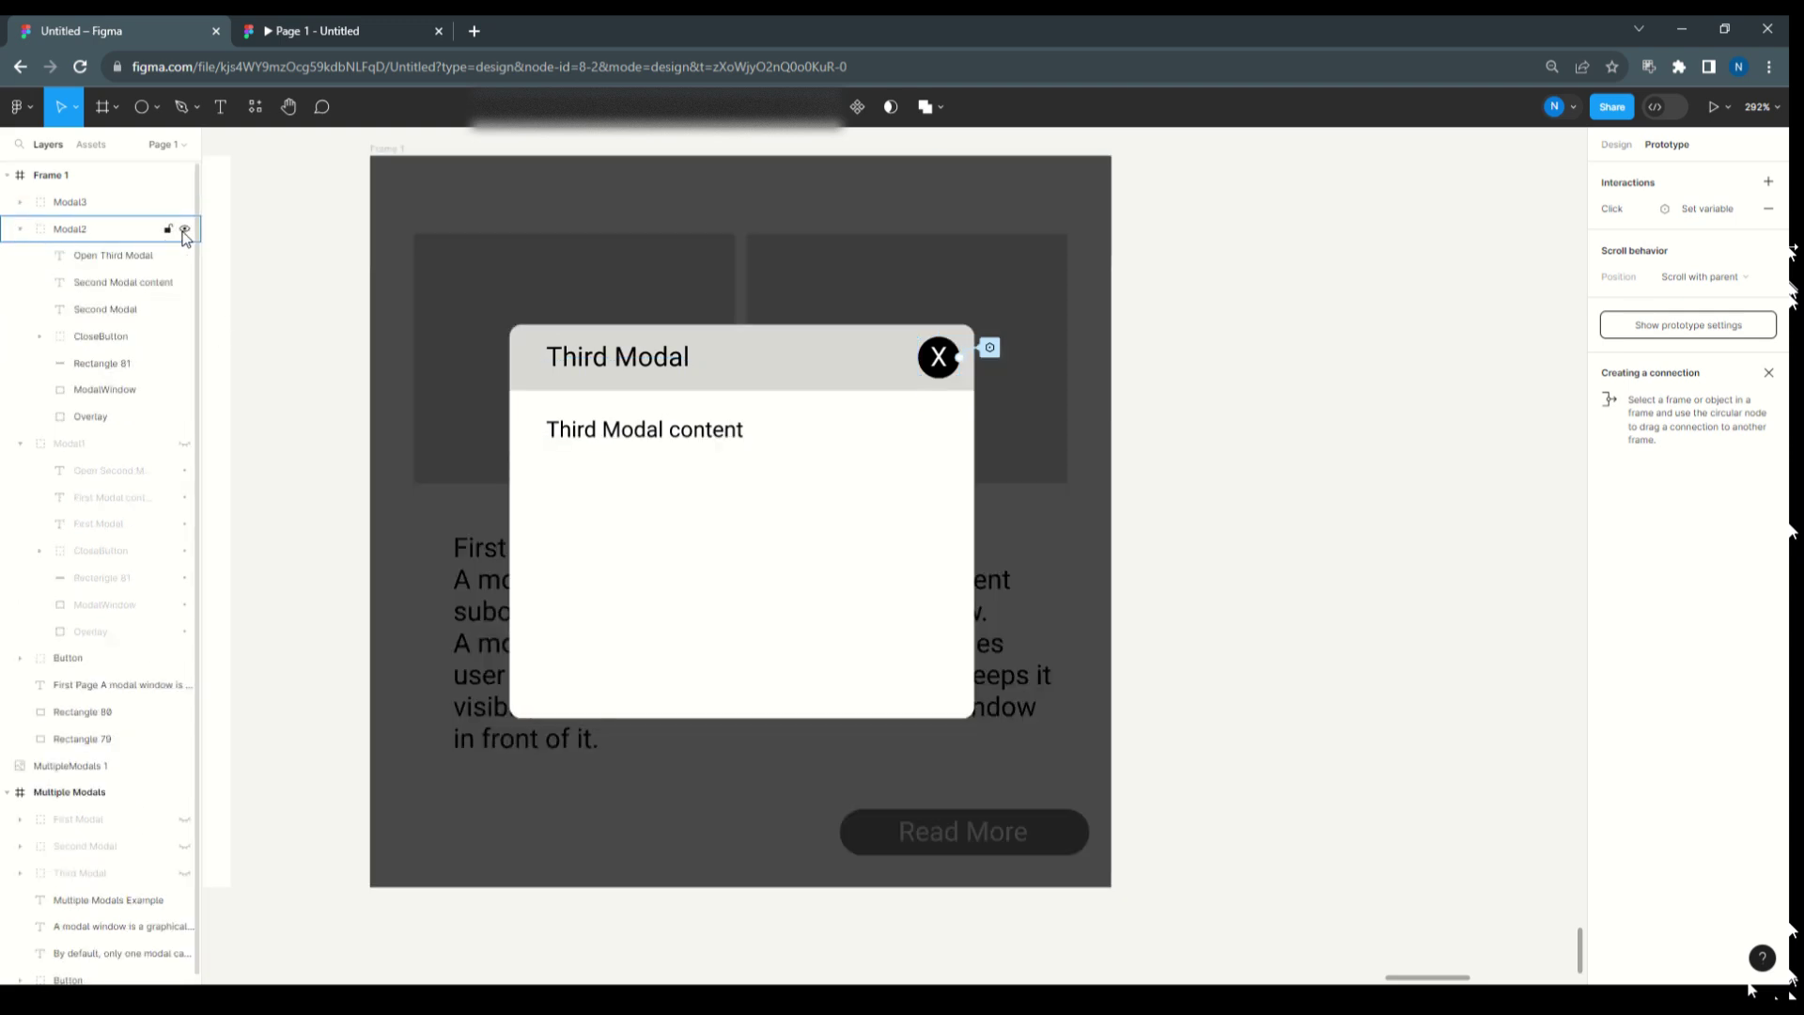
left_click(20, 230)
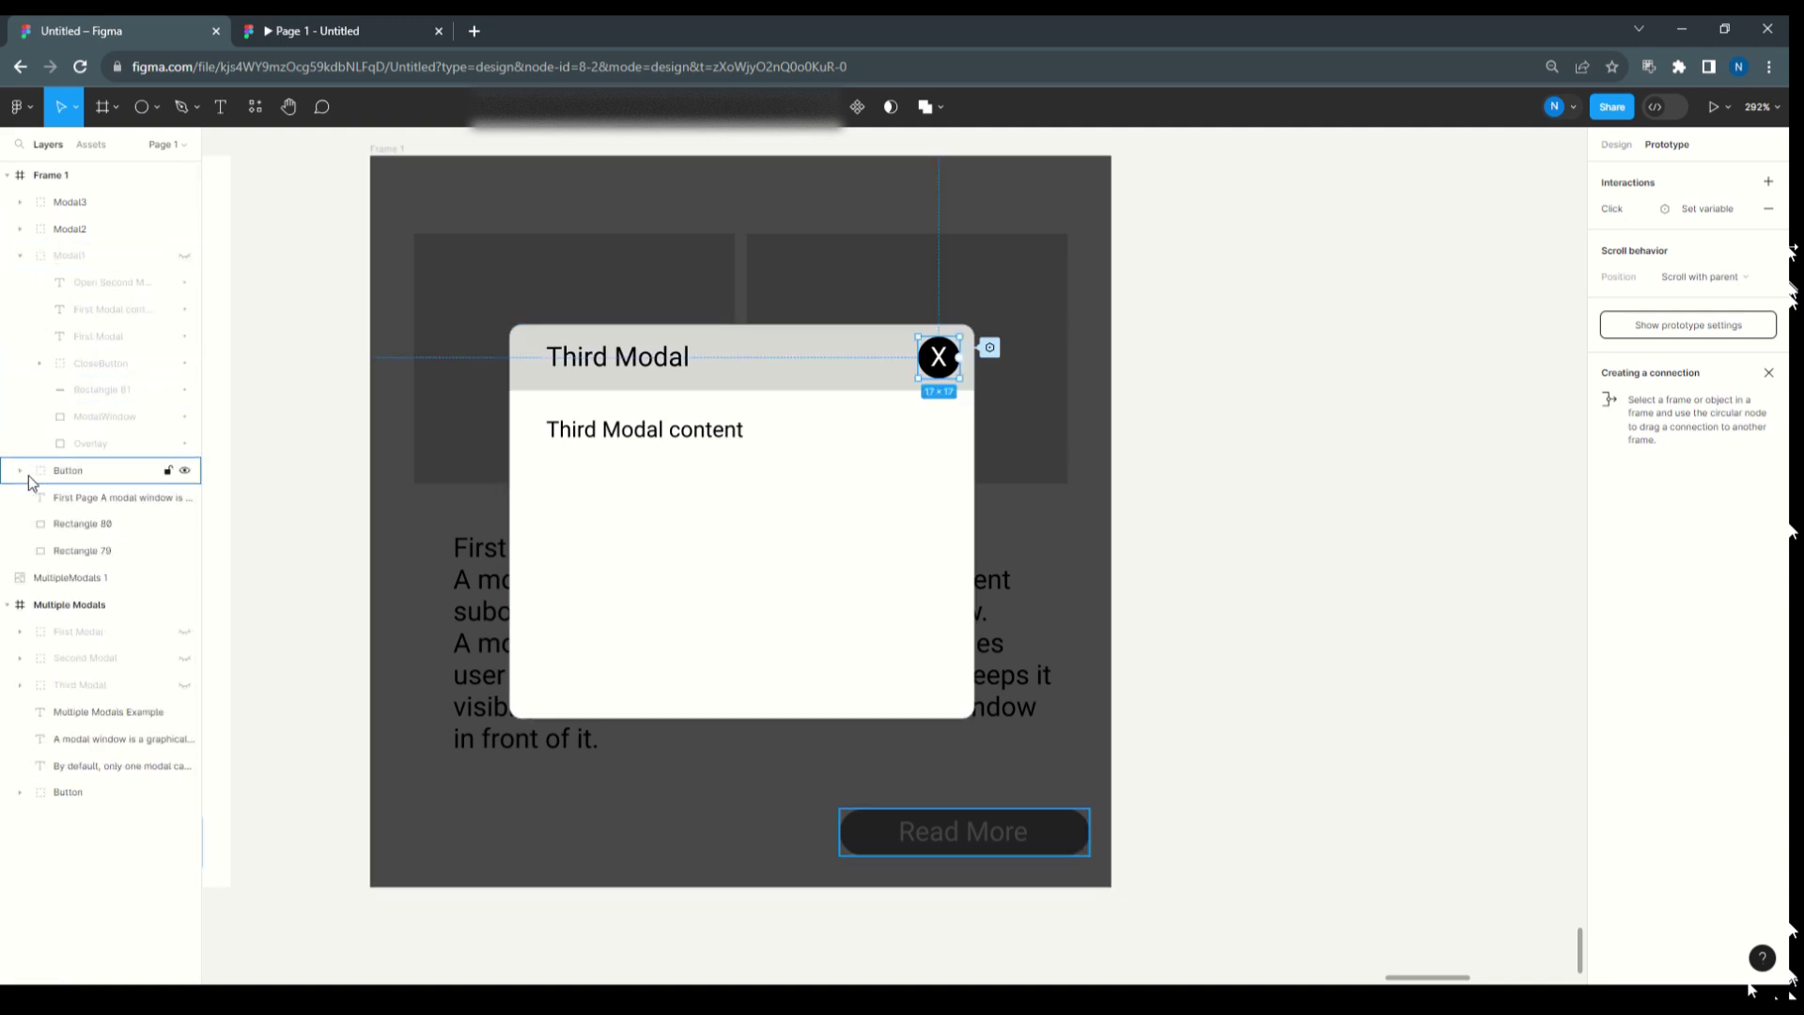
left_click(185, 255)
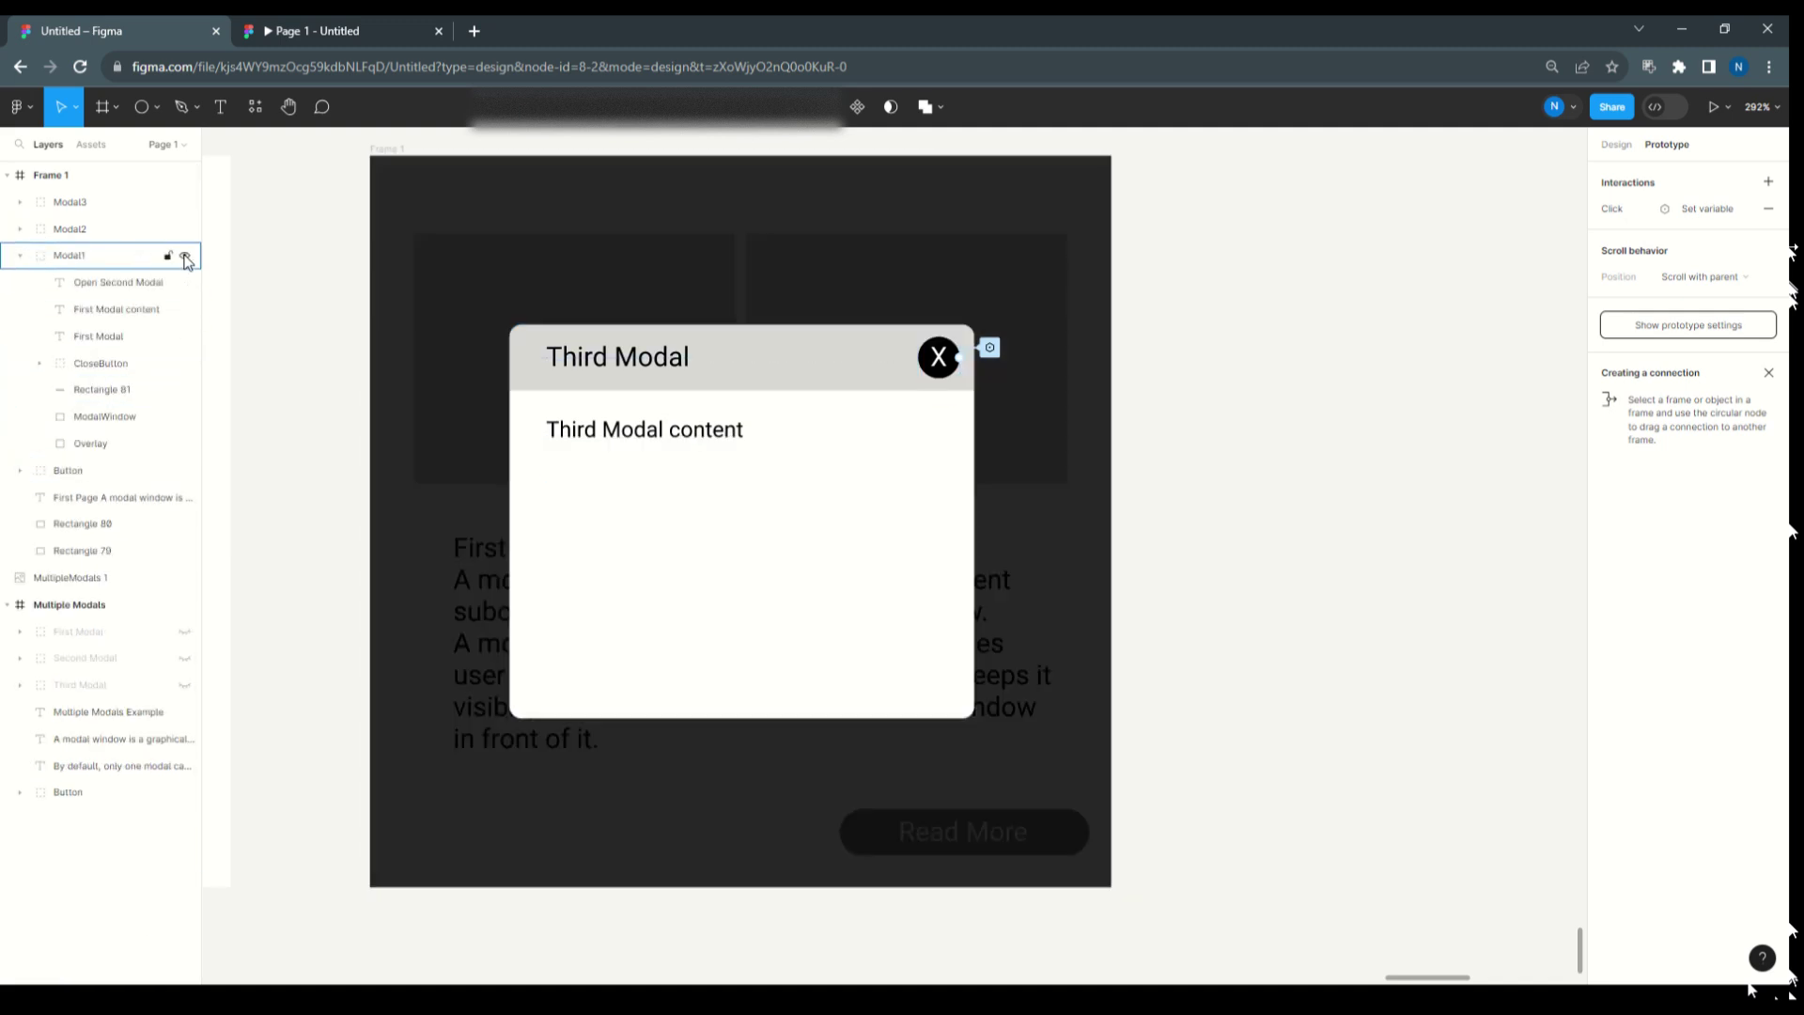
left_click(19, 256)
left_click(939, 357)
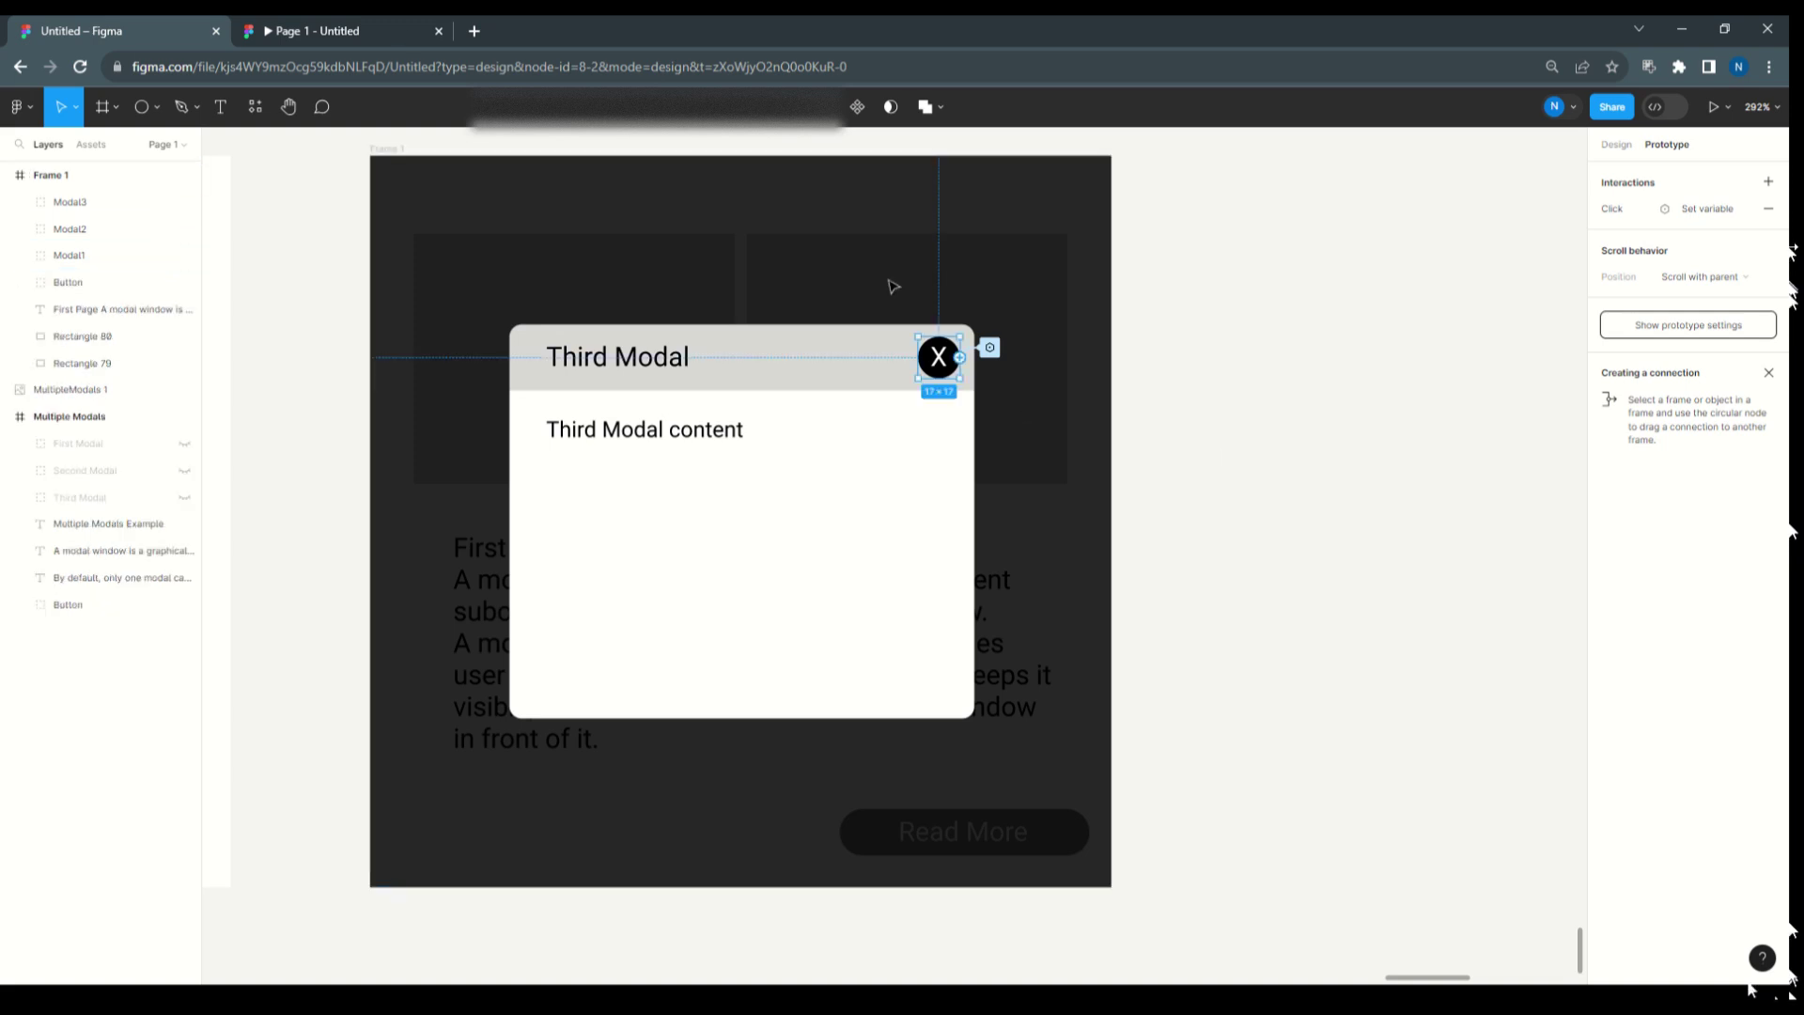
left_click(1615, 146)
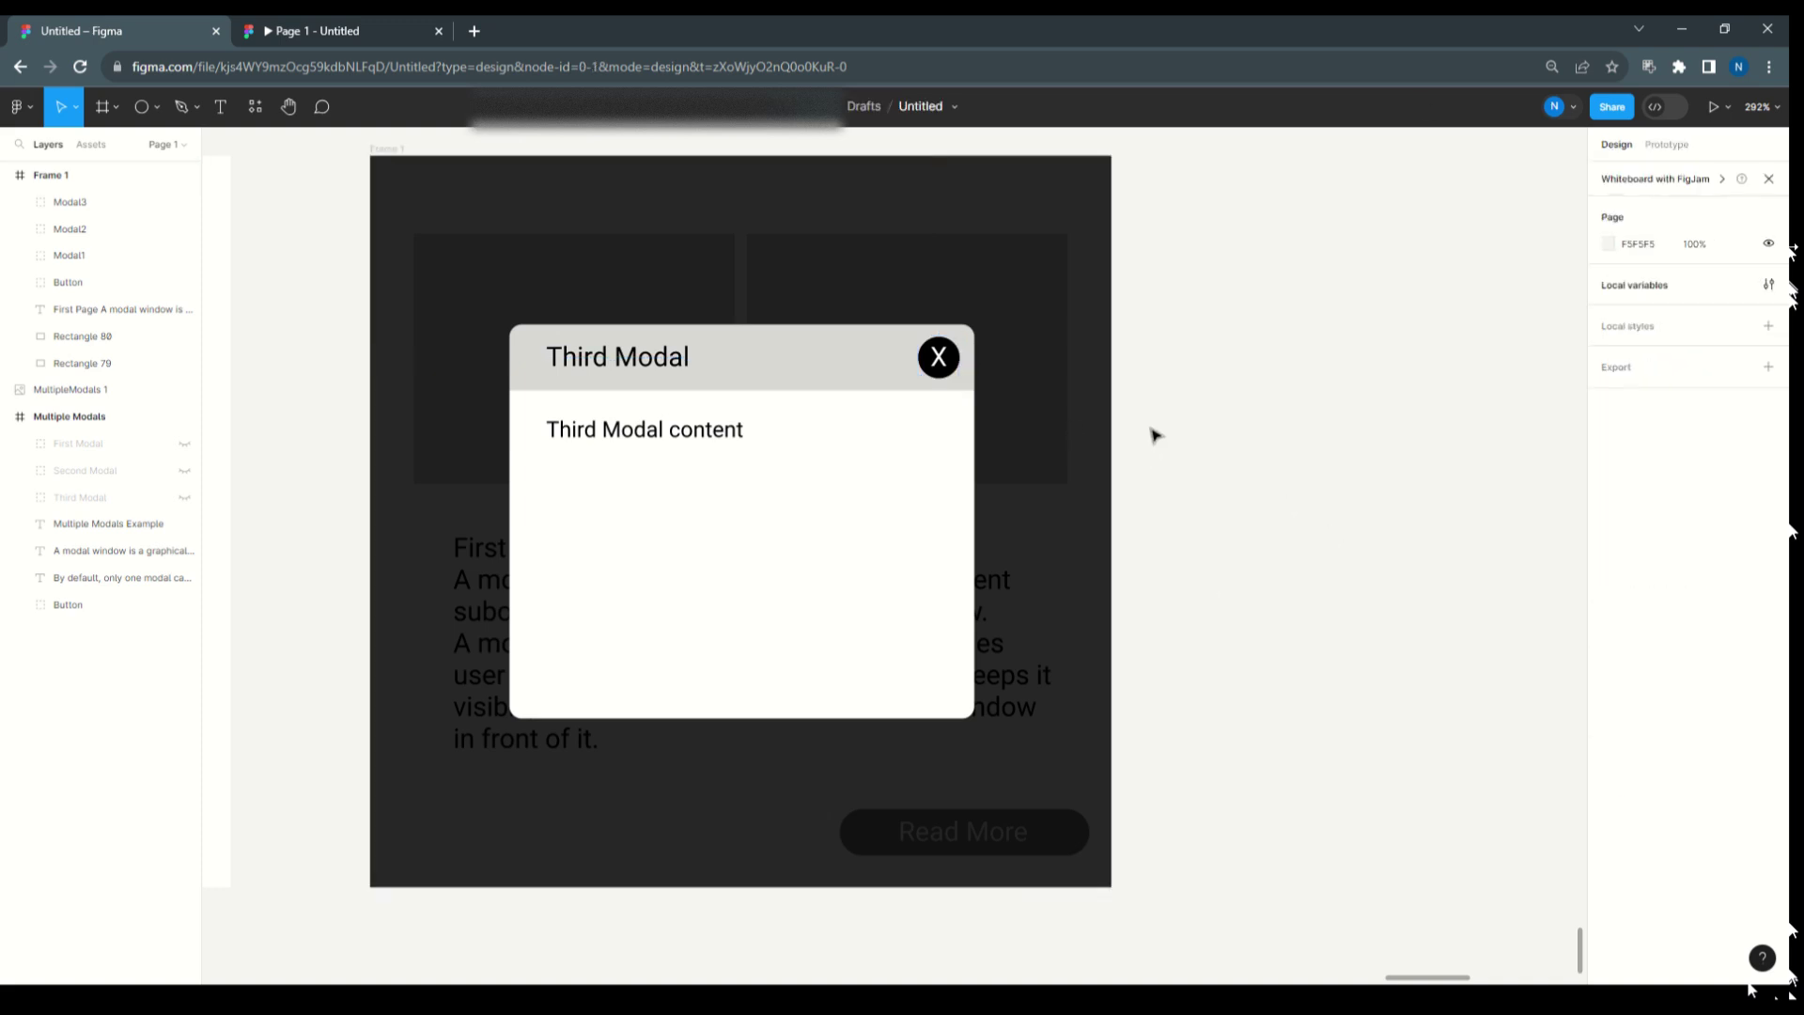
- Bind the visibility of Modal1, Modal2 and Modal3 to FirstModal, SecondModal and ThirdModal
left_click(77, 258)
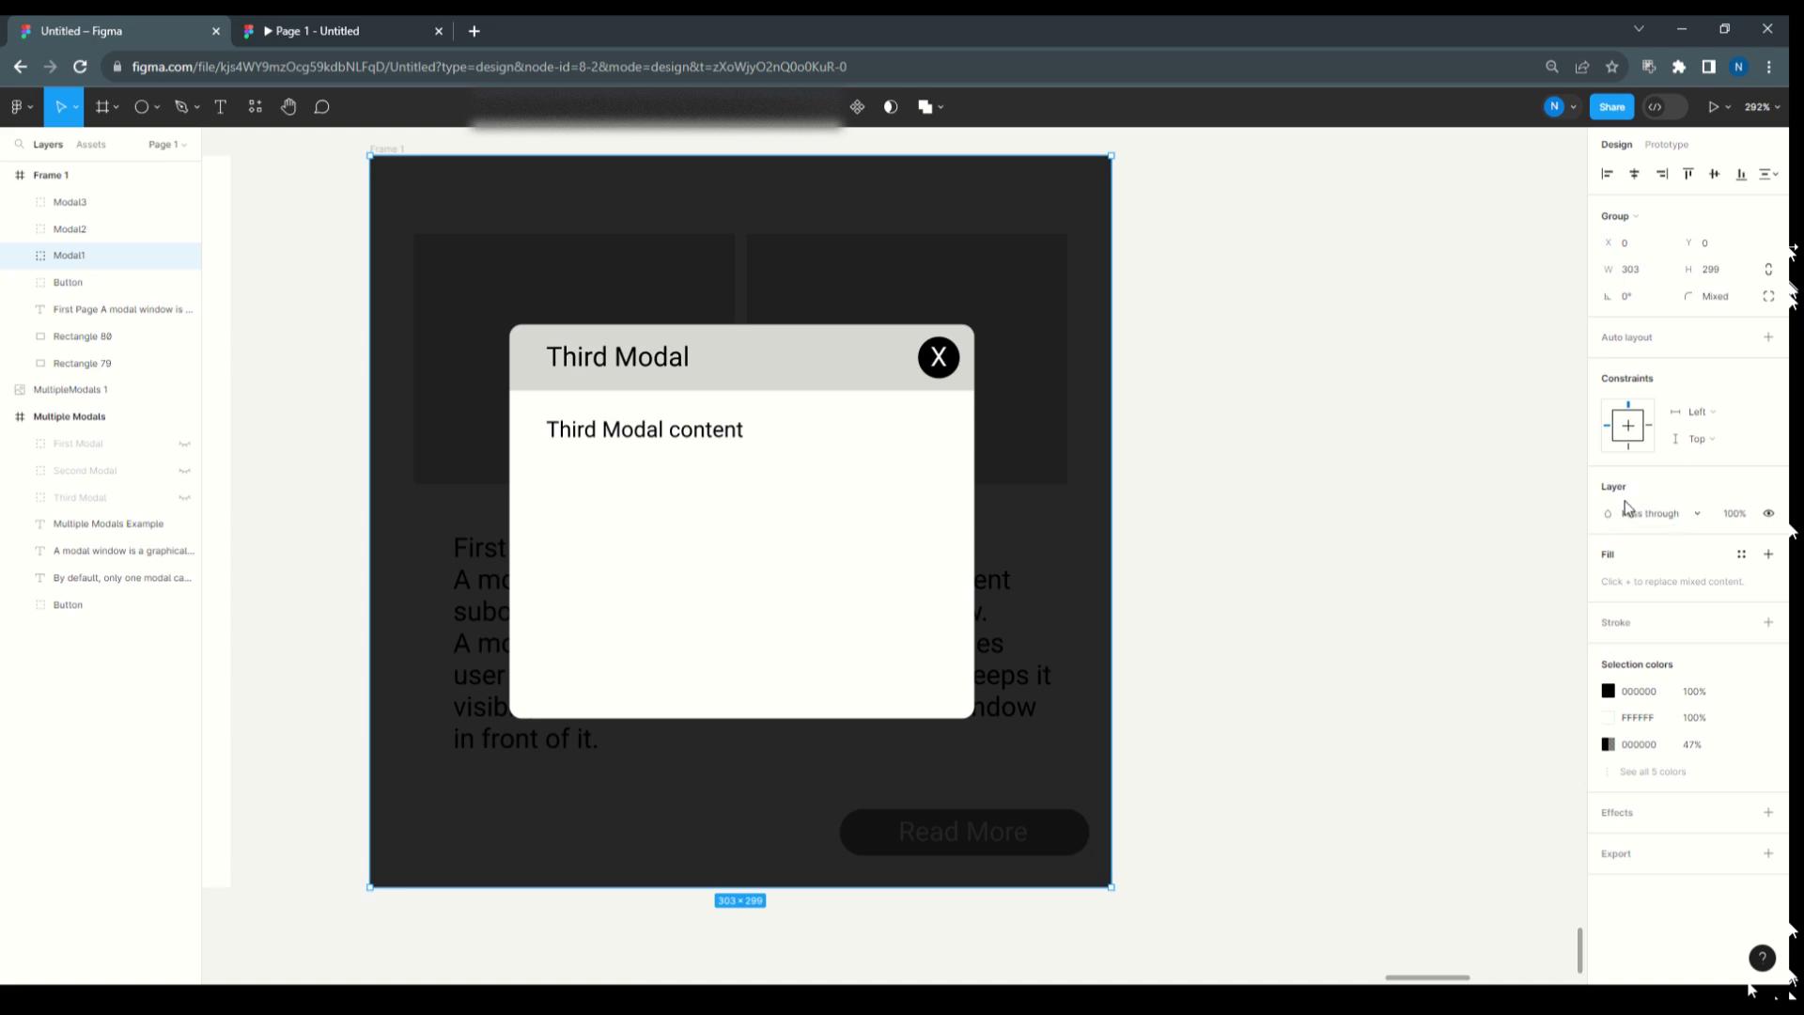
right_click(1768, 513)
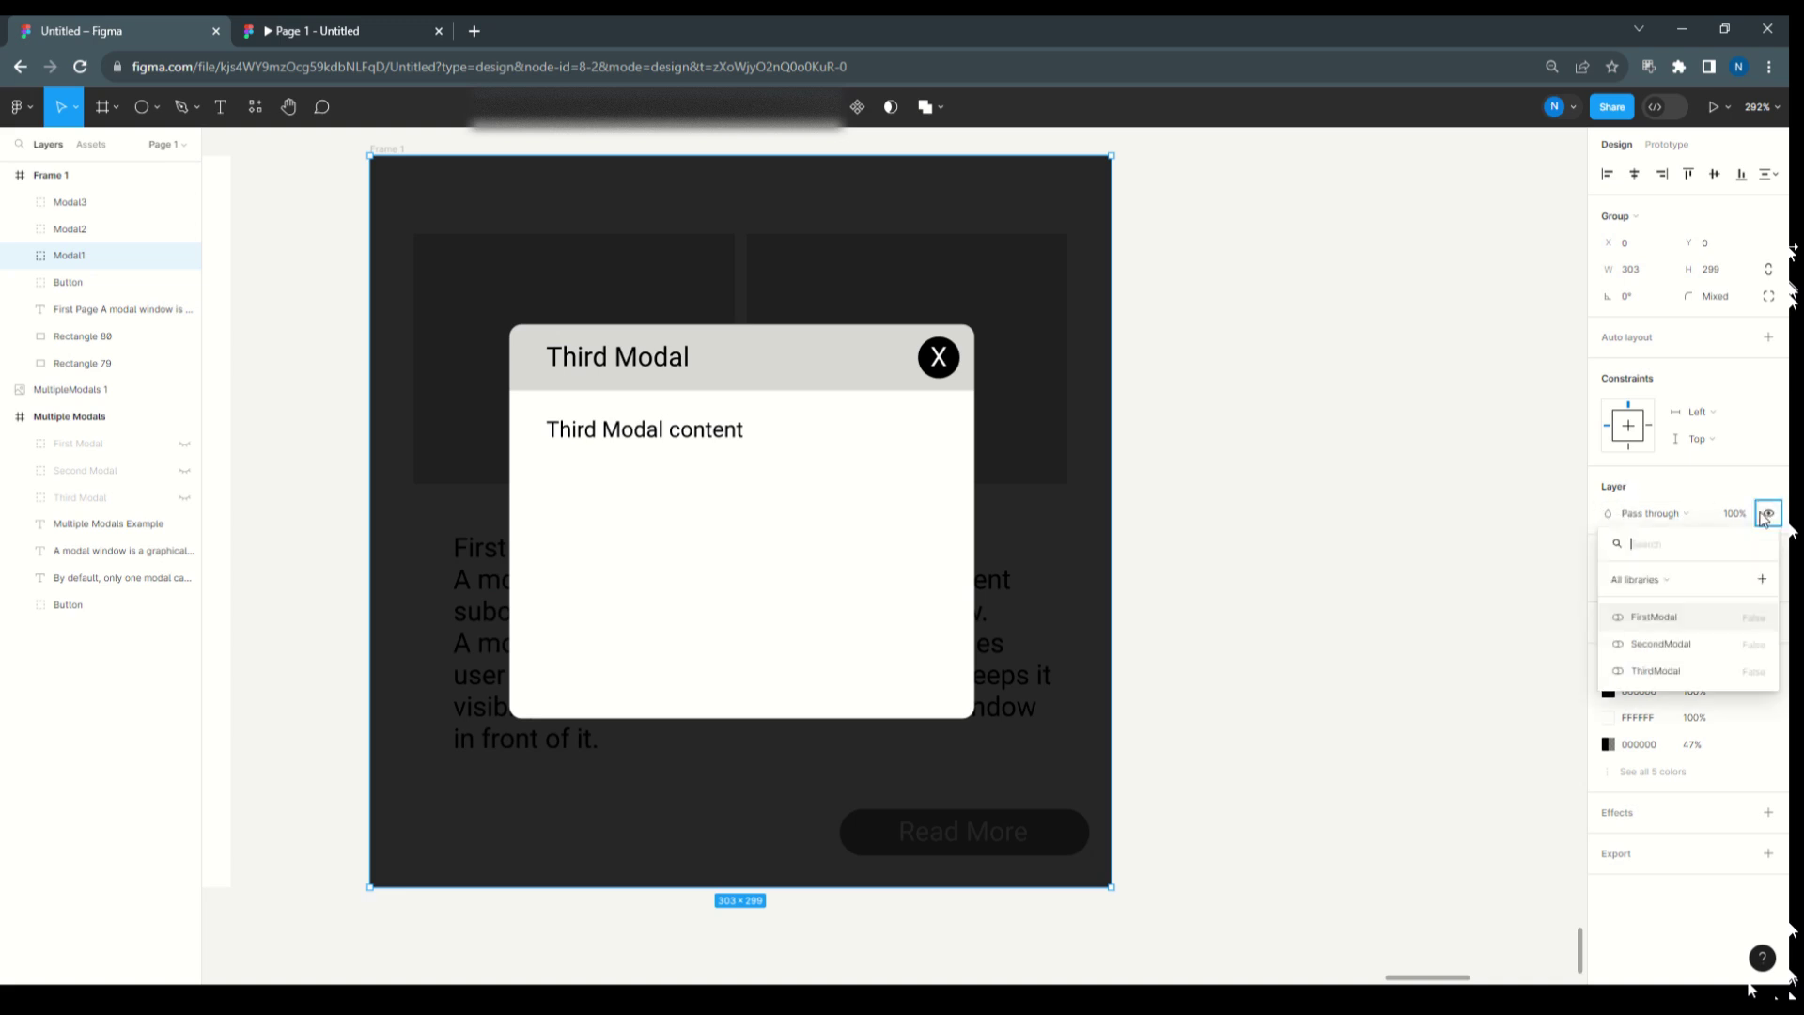
left_click(1659, 617)
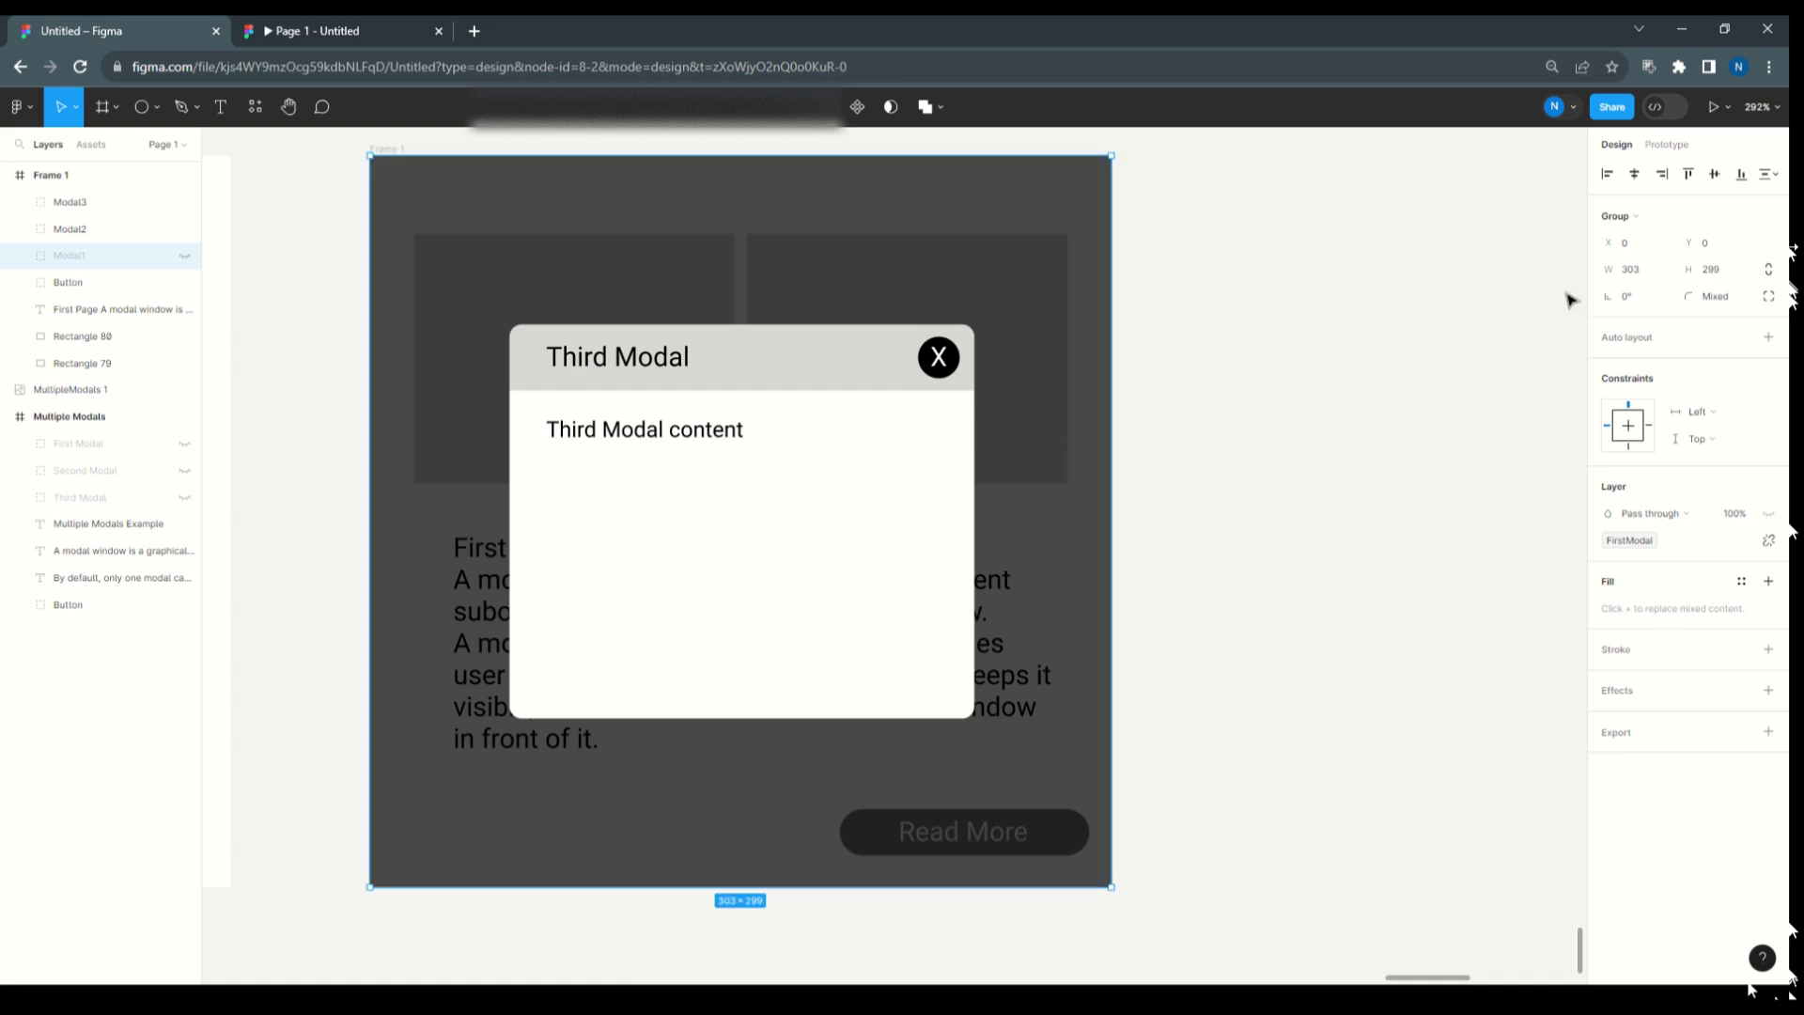
left_click(83, 231)
left_click(1768, 514)
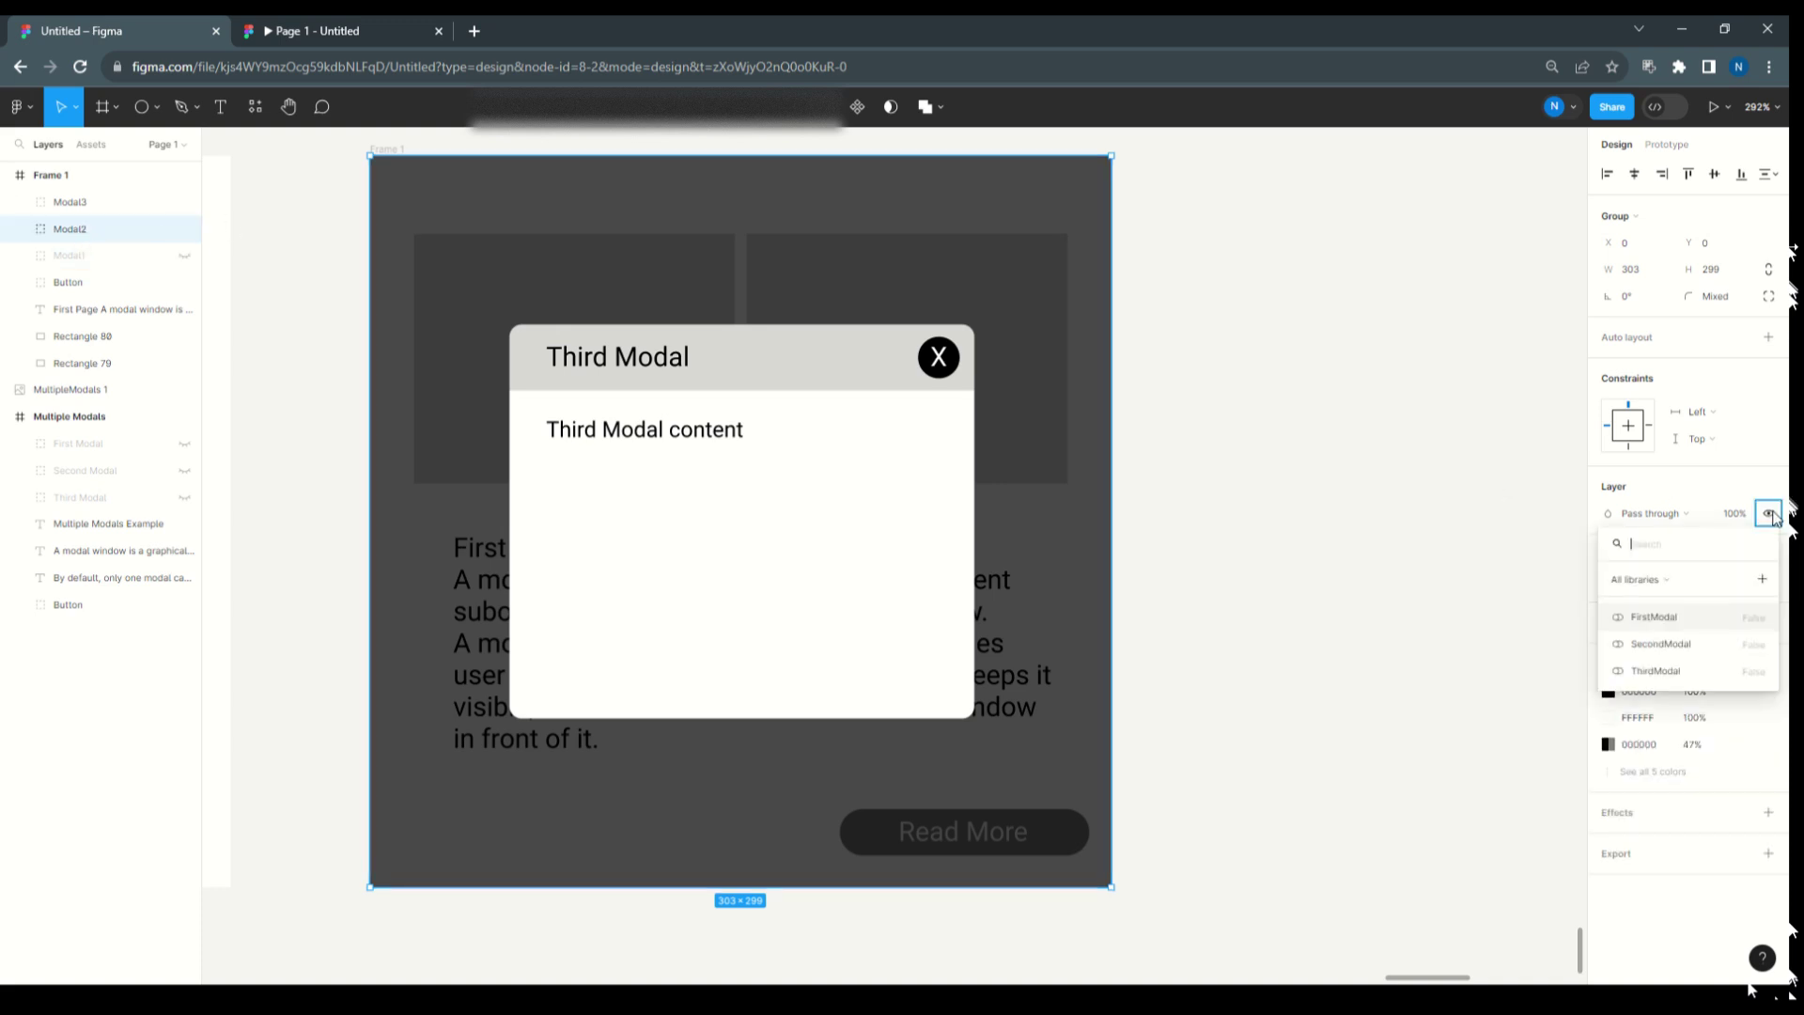
left_click(1700, 644)
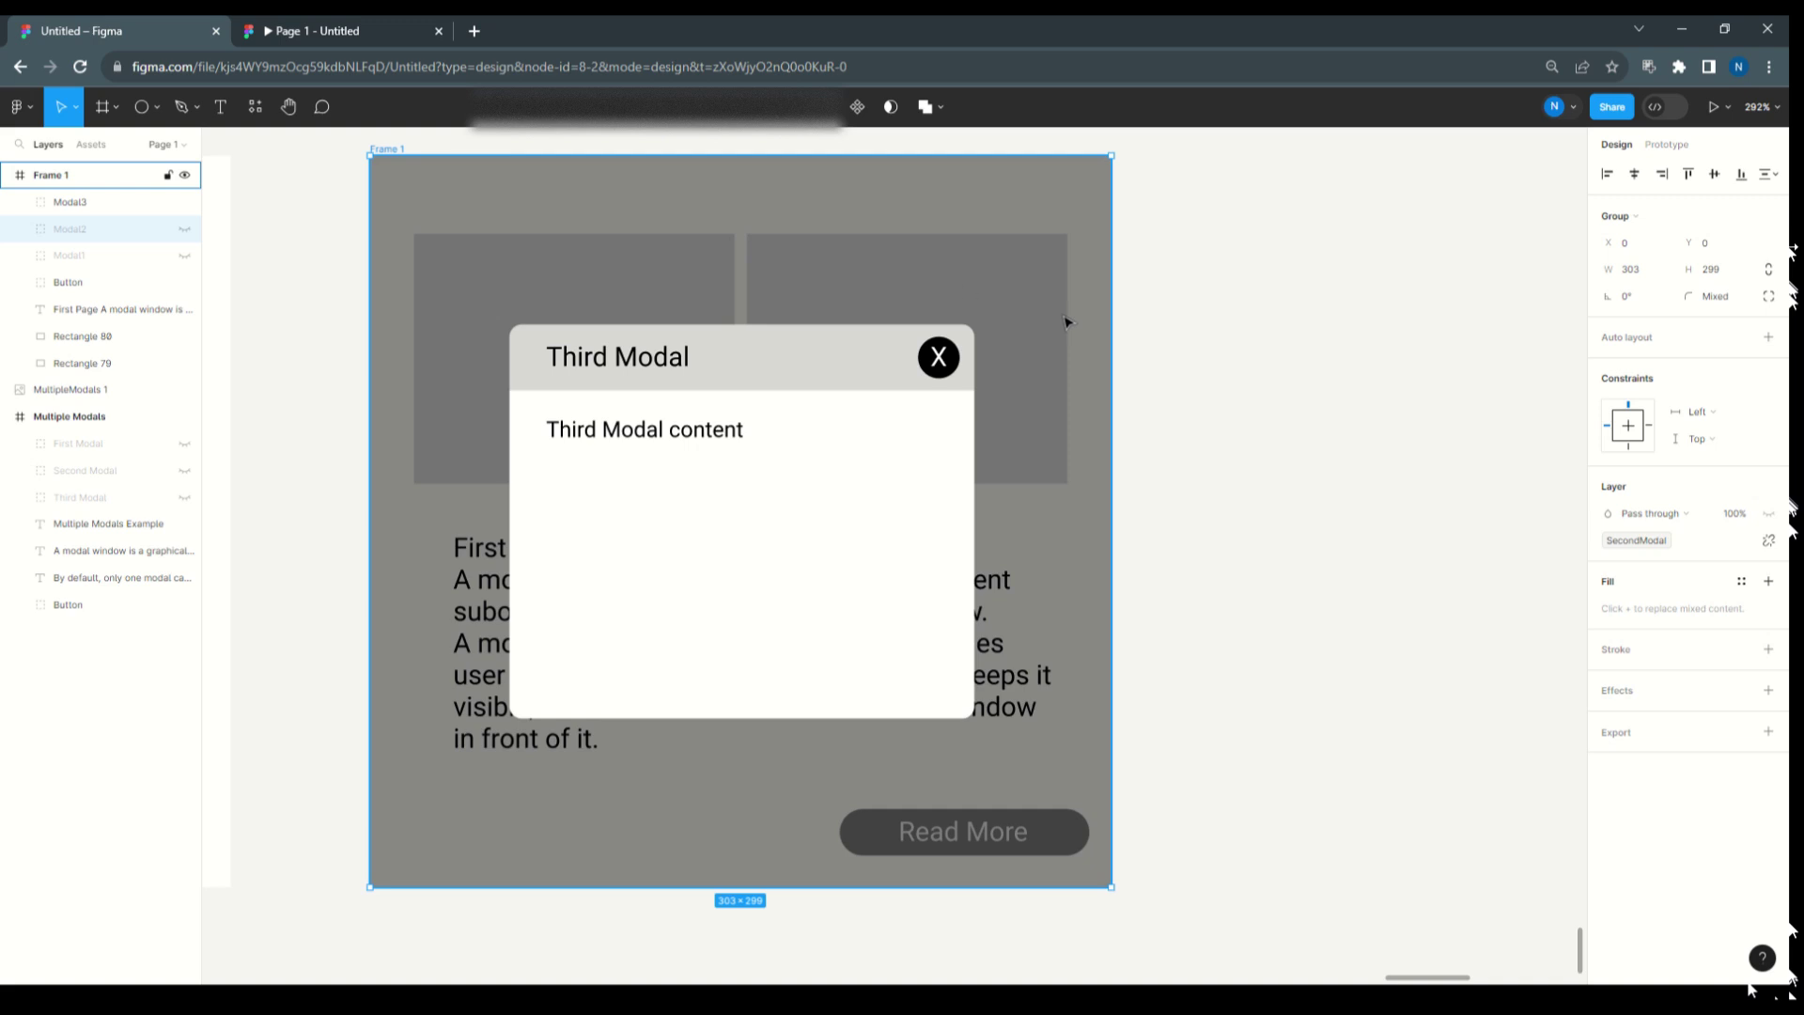
left_click(71, 208)
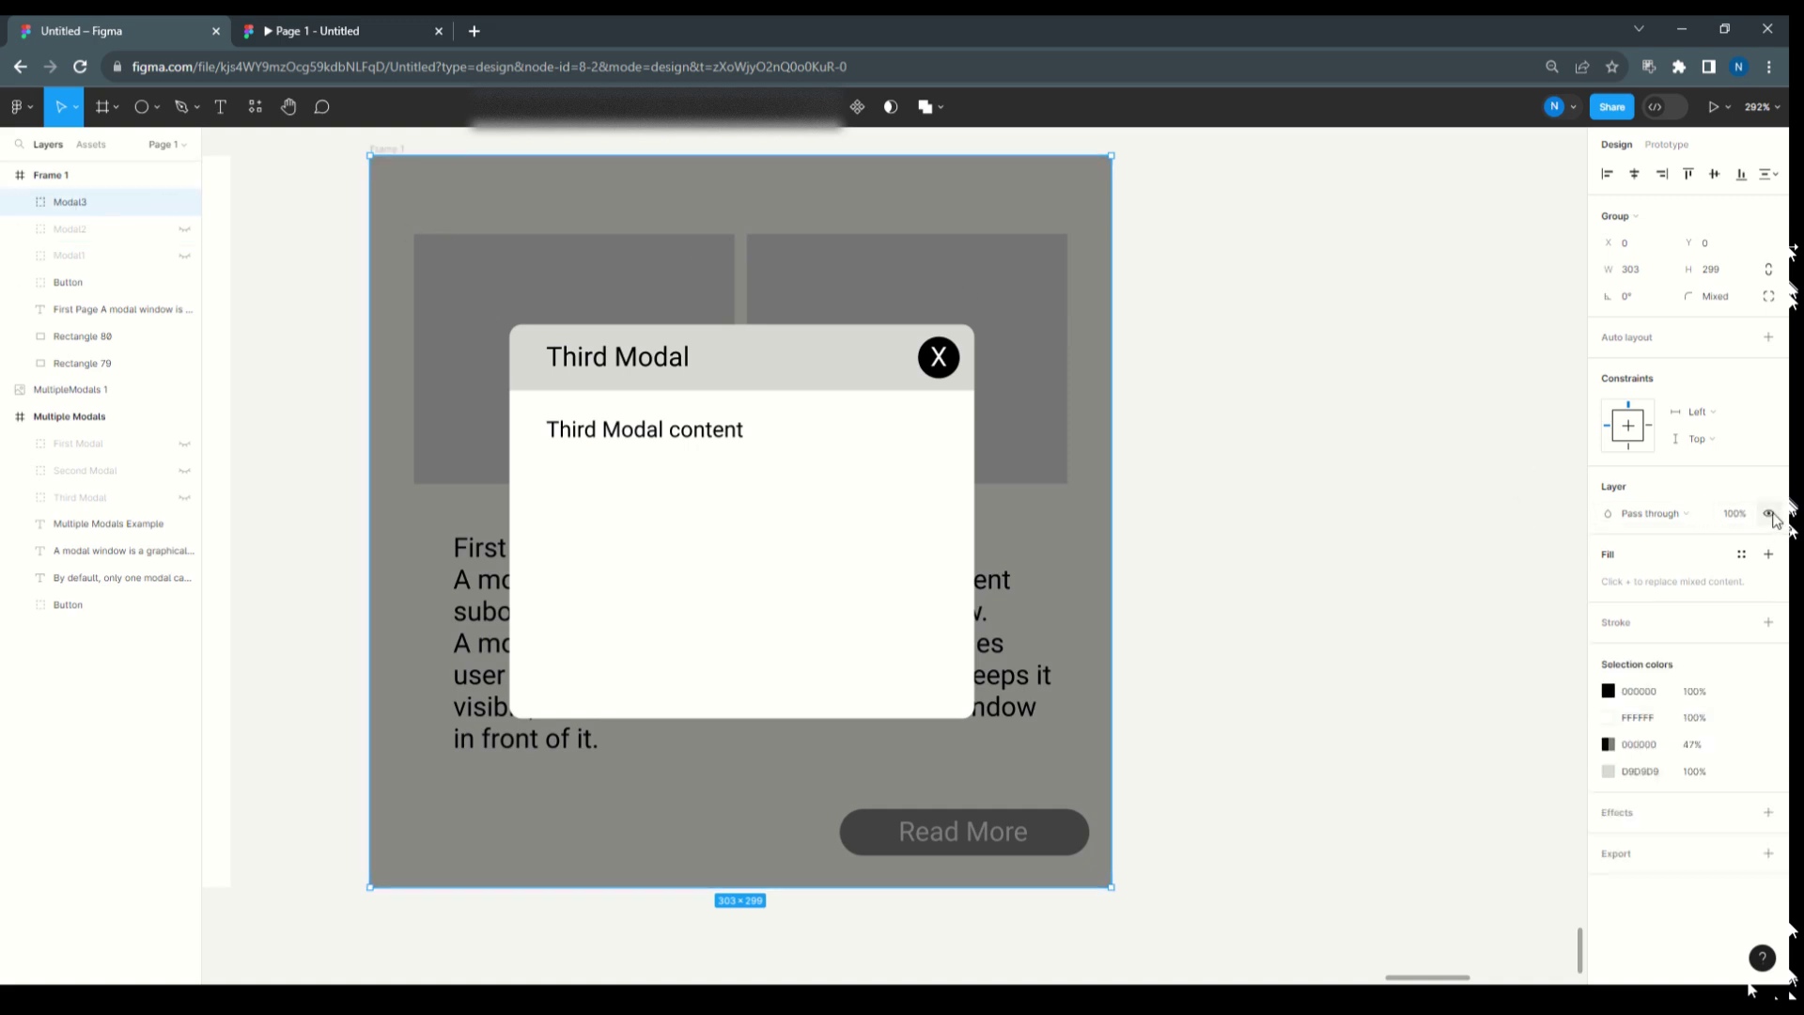
right_click(1769, 515)
left_click(1682, 671)
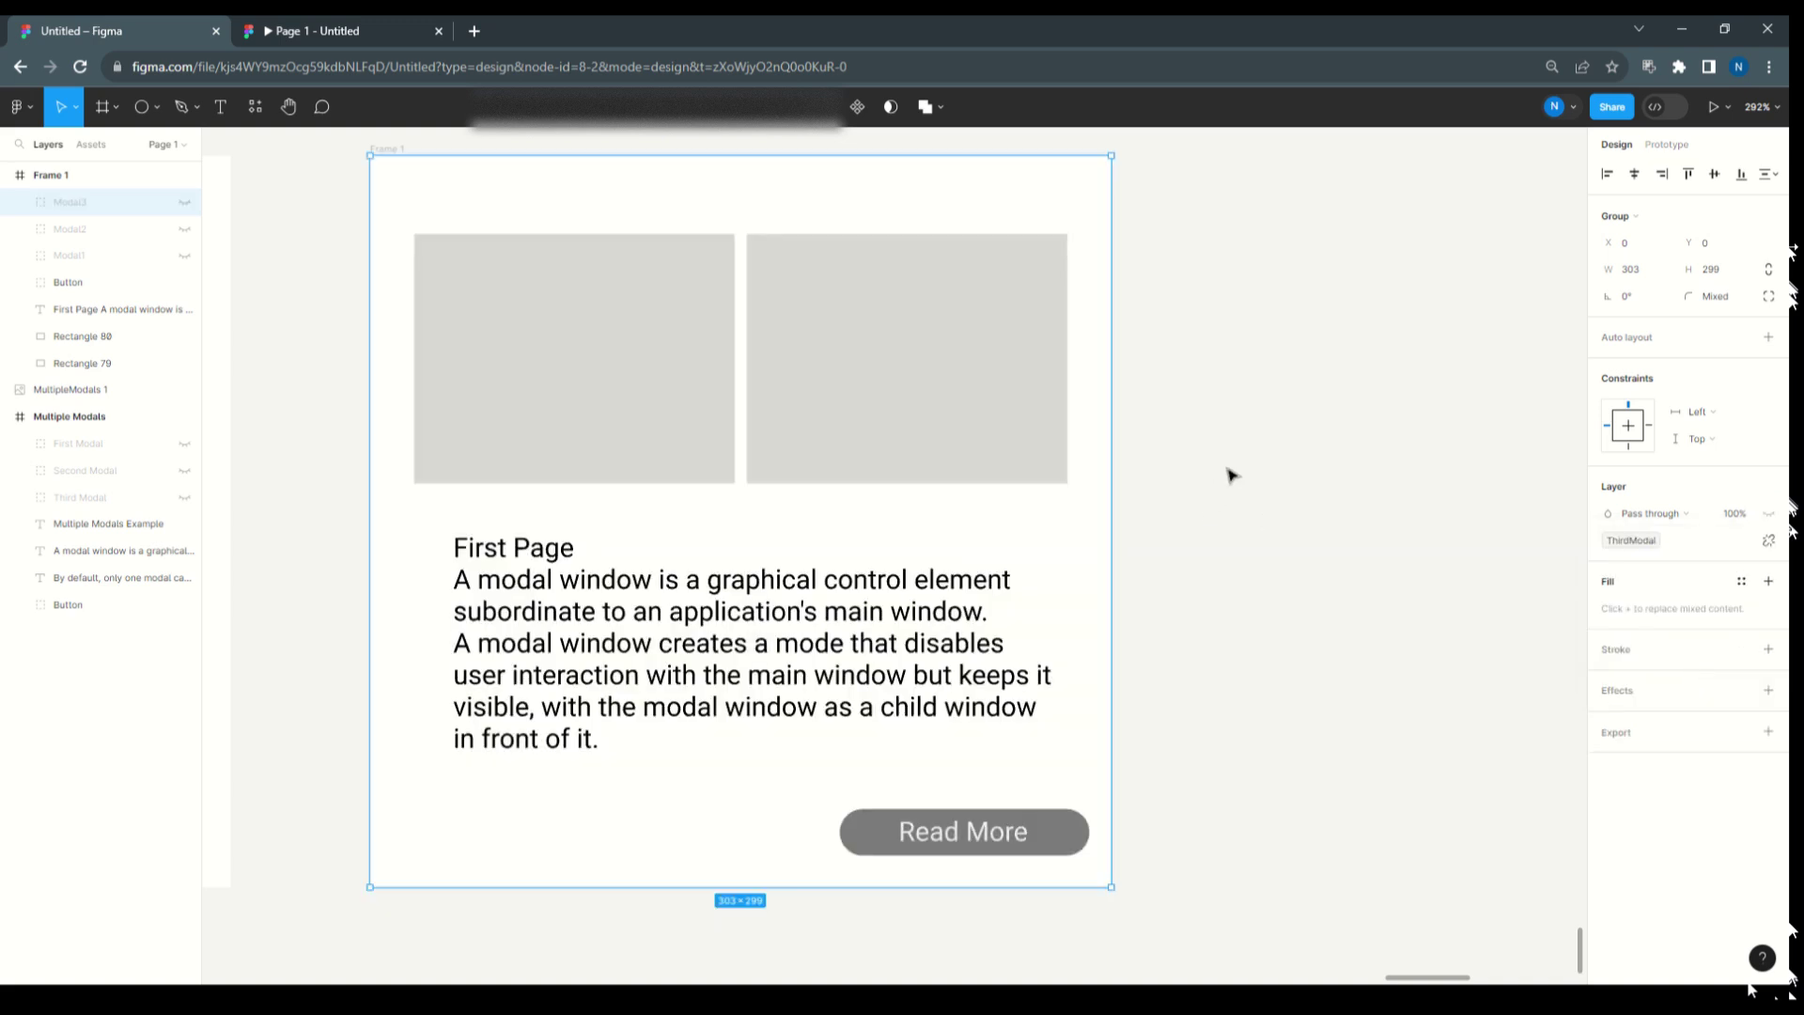
- Inspect the Read More button's On click action list without changing it, then select Modal1
left_click(974, 846)
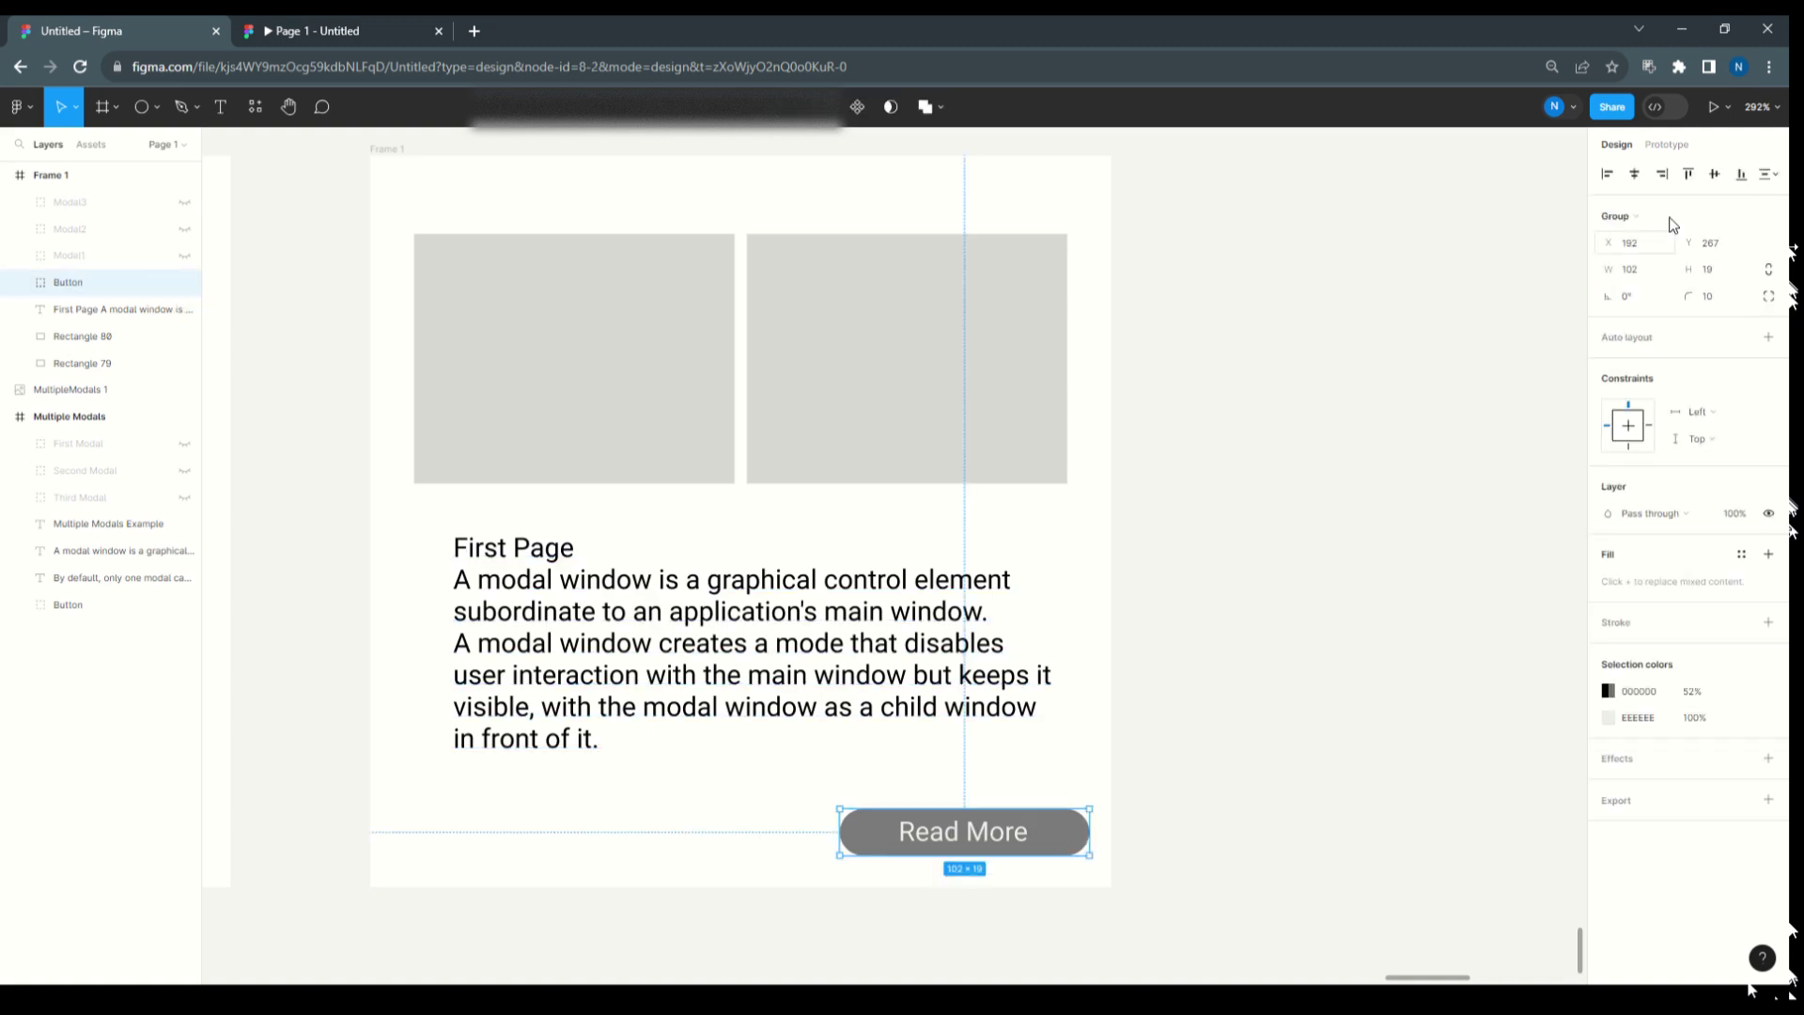
left_click(1665, 145)
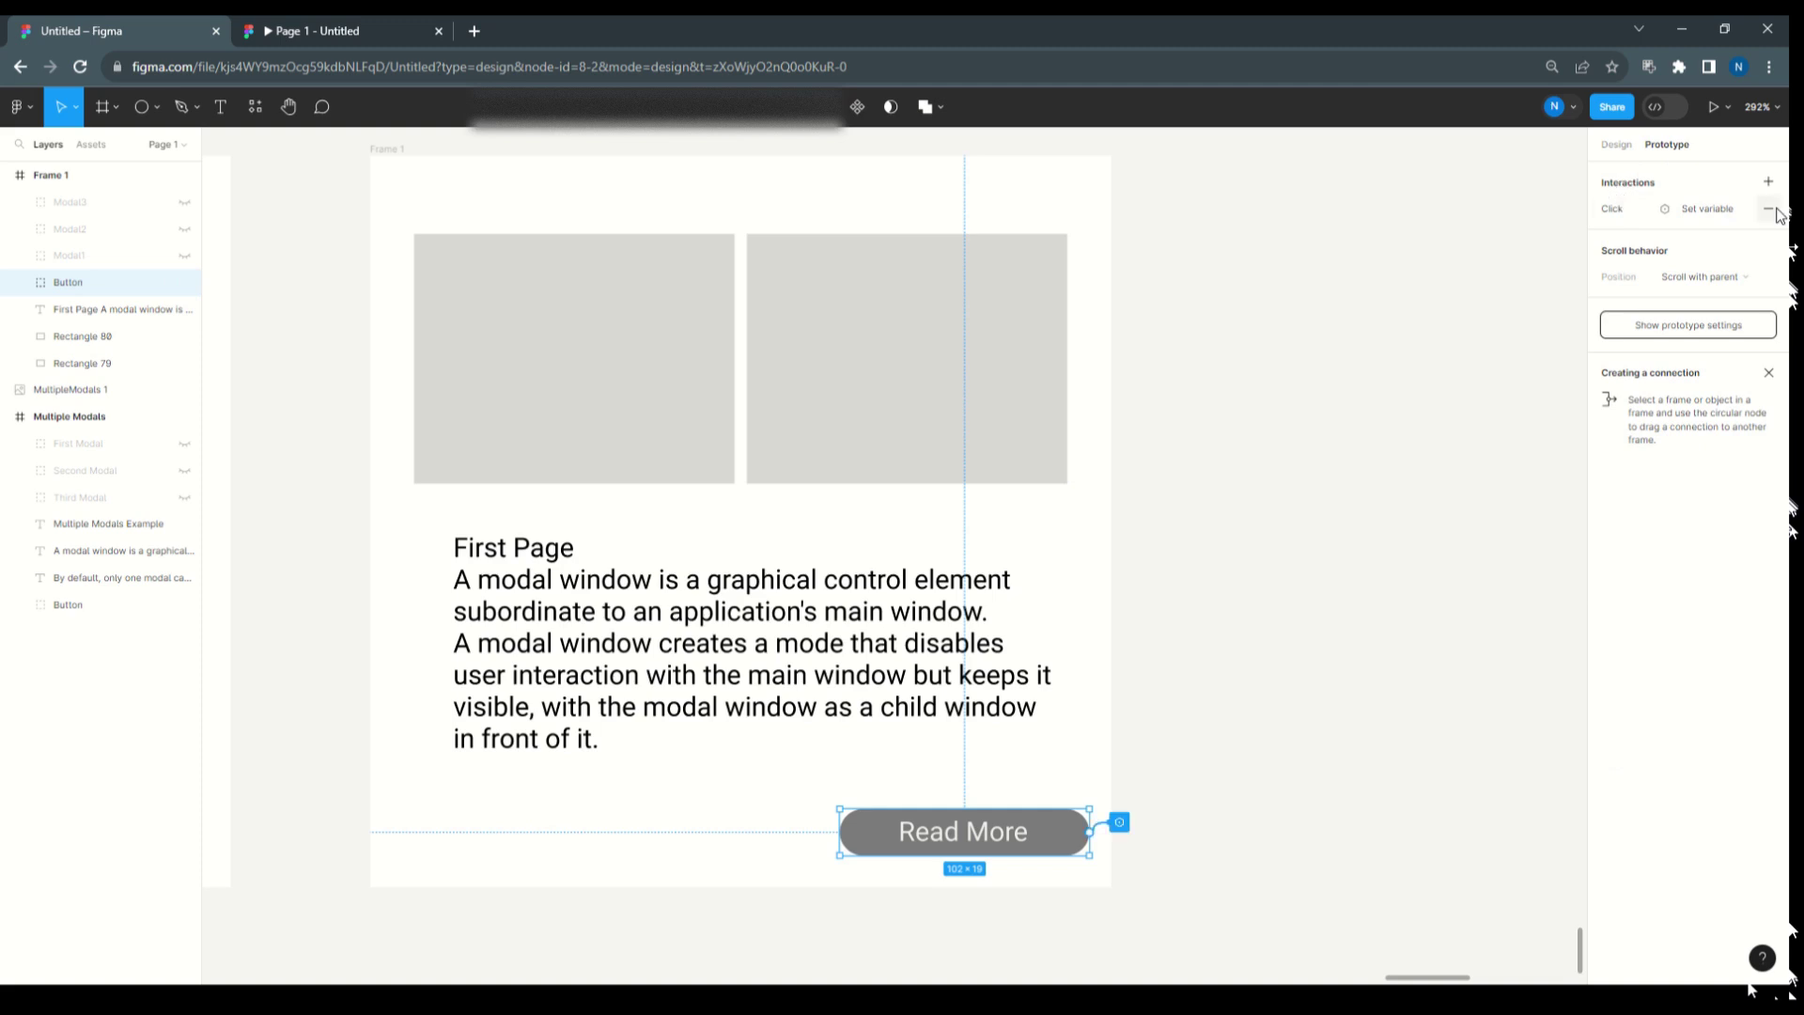
left_click(1643, 200)
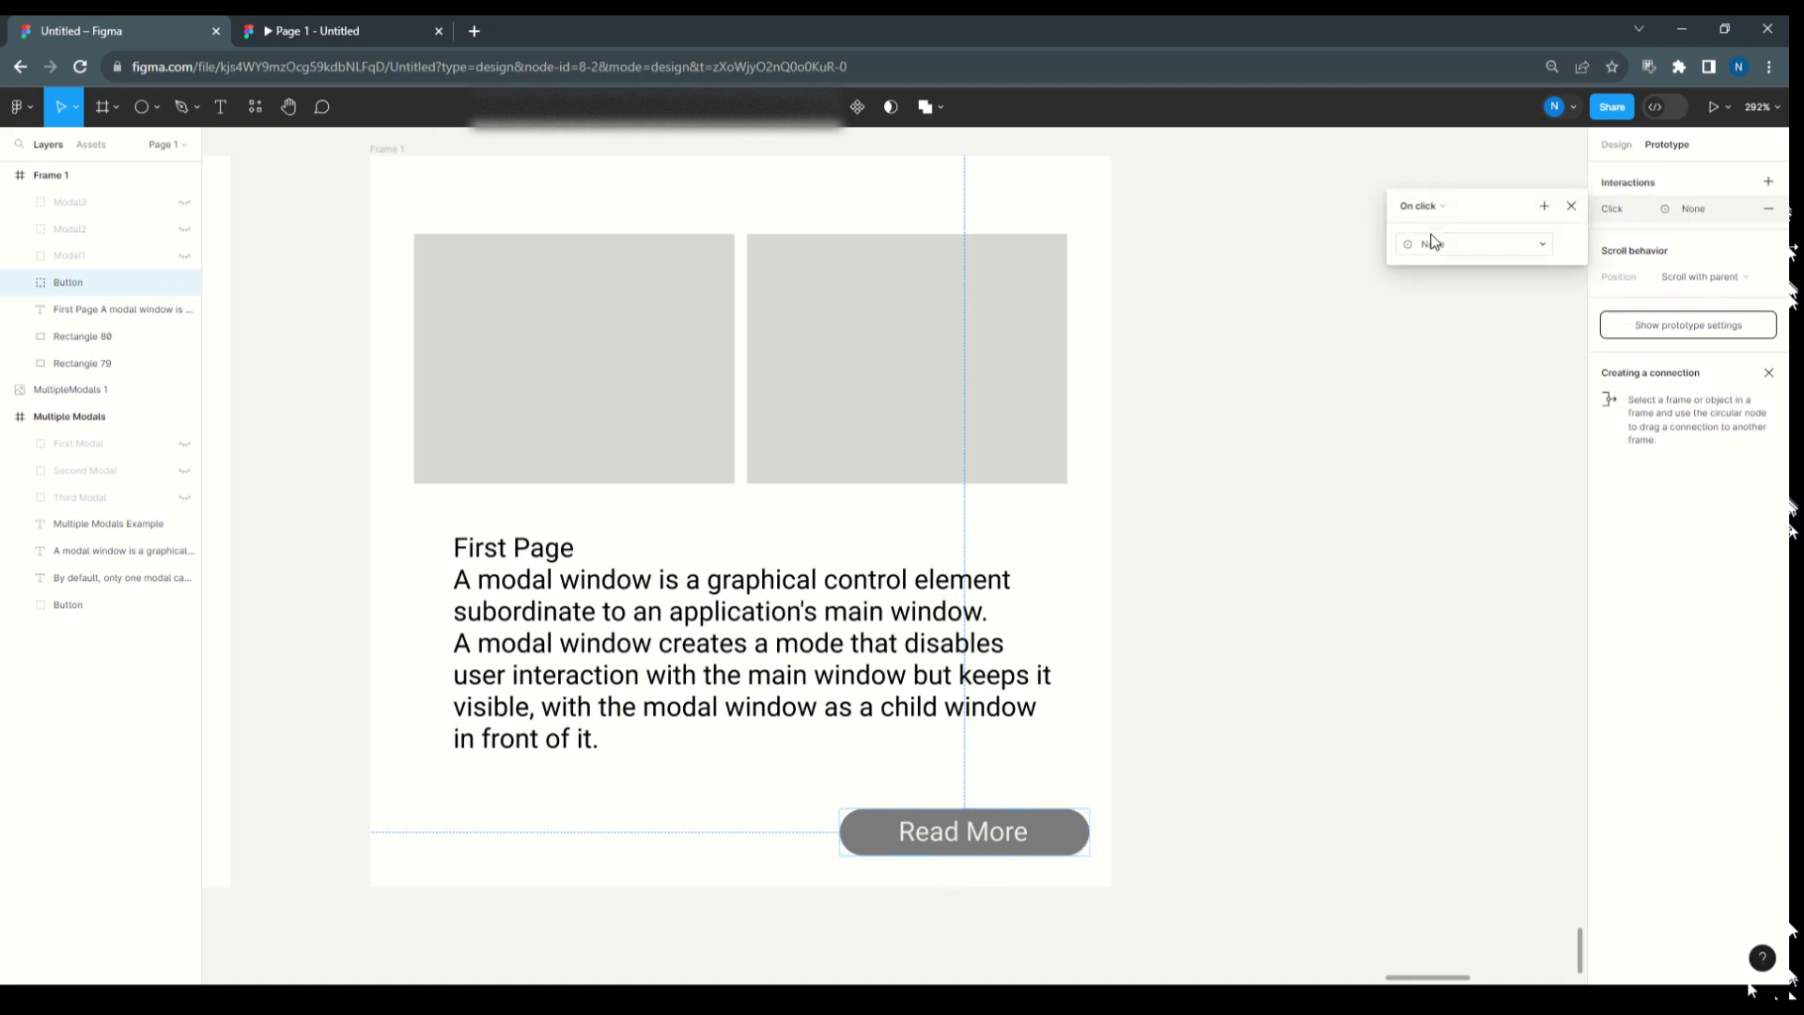
left_click(1475, 248)
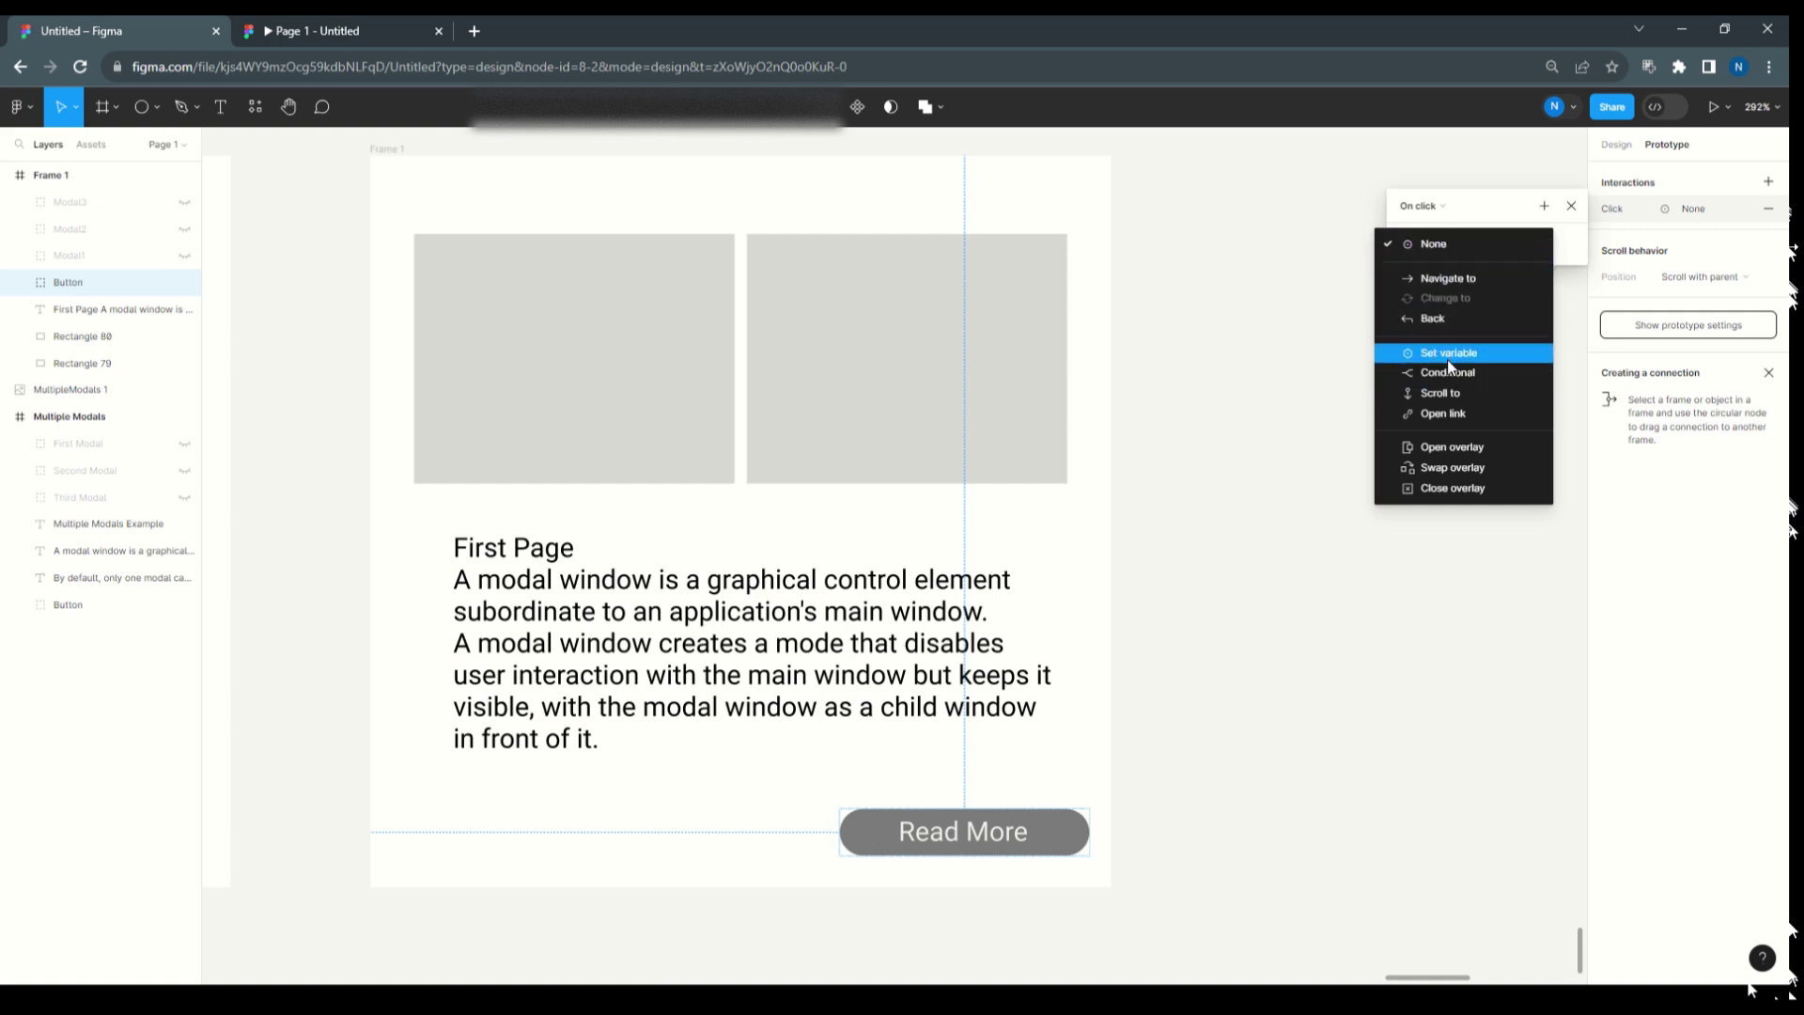
left_click(1271, 259)
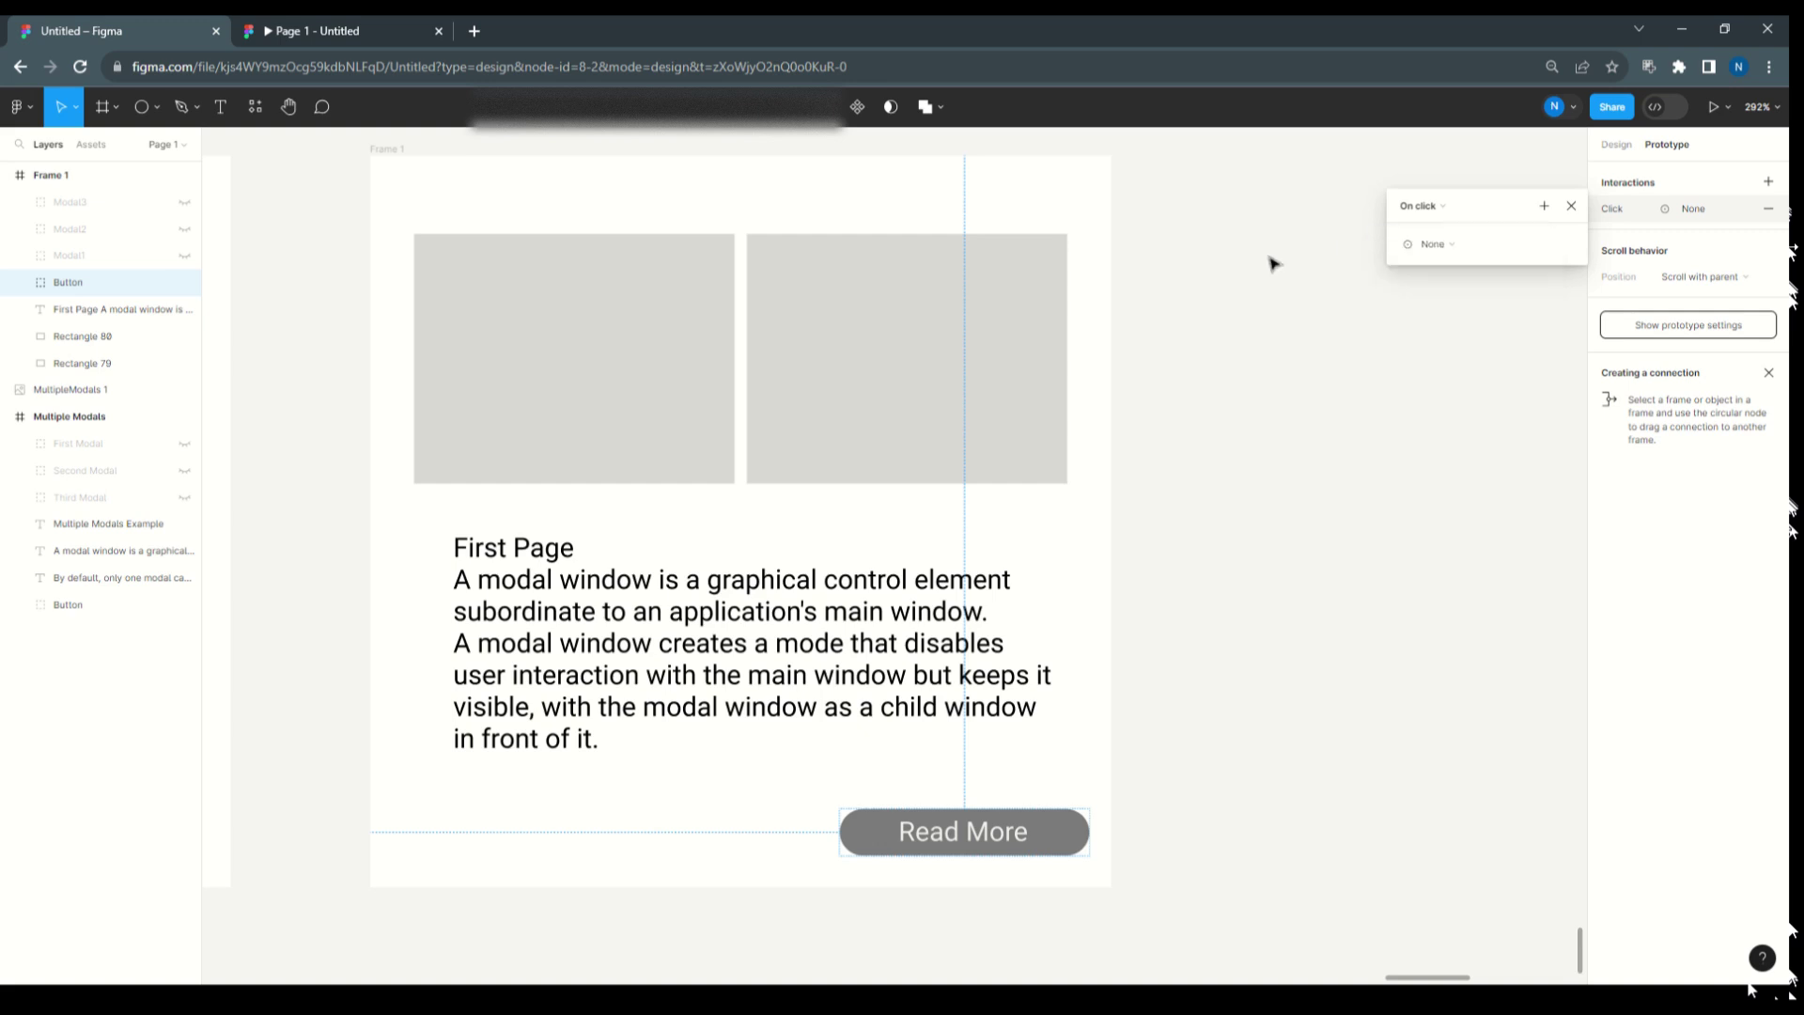
left_click(69, 261)
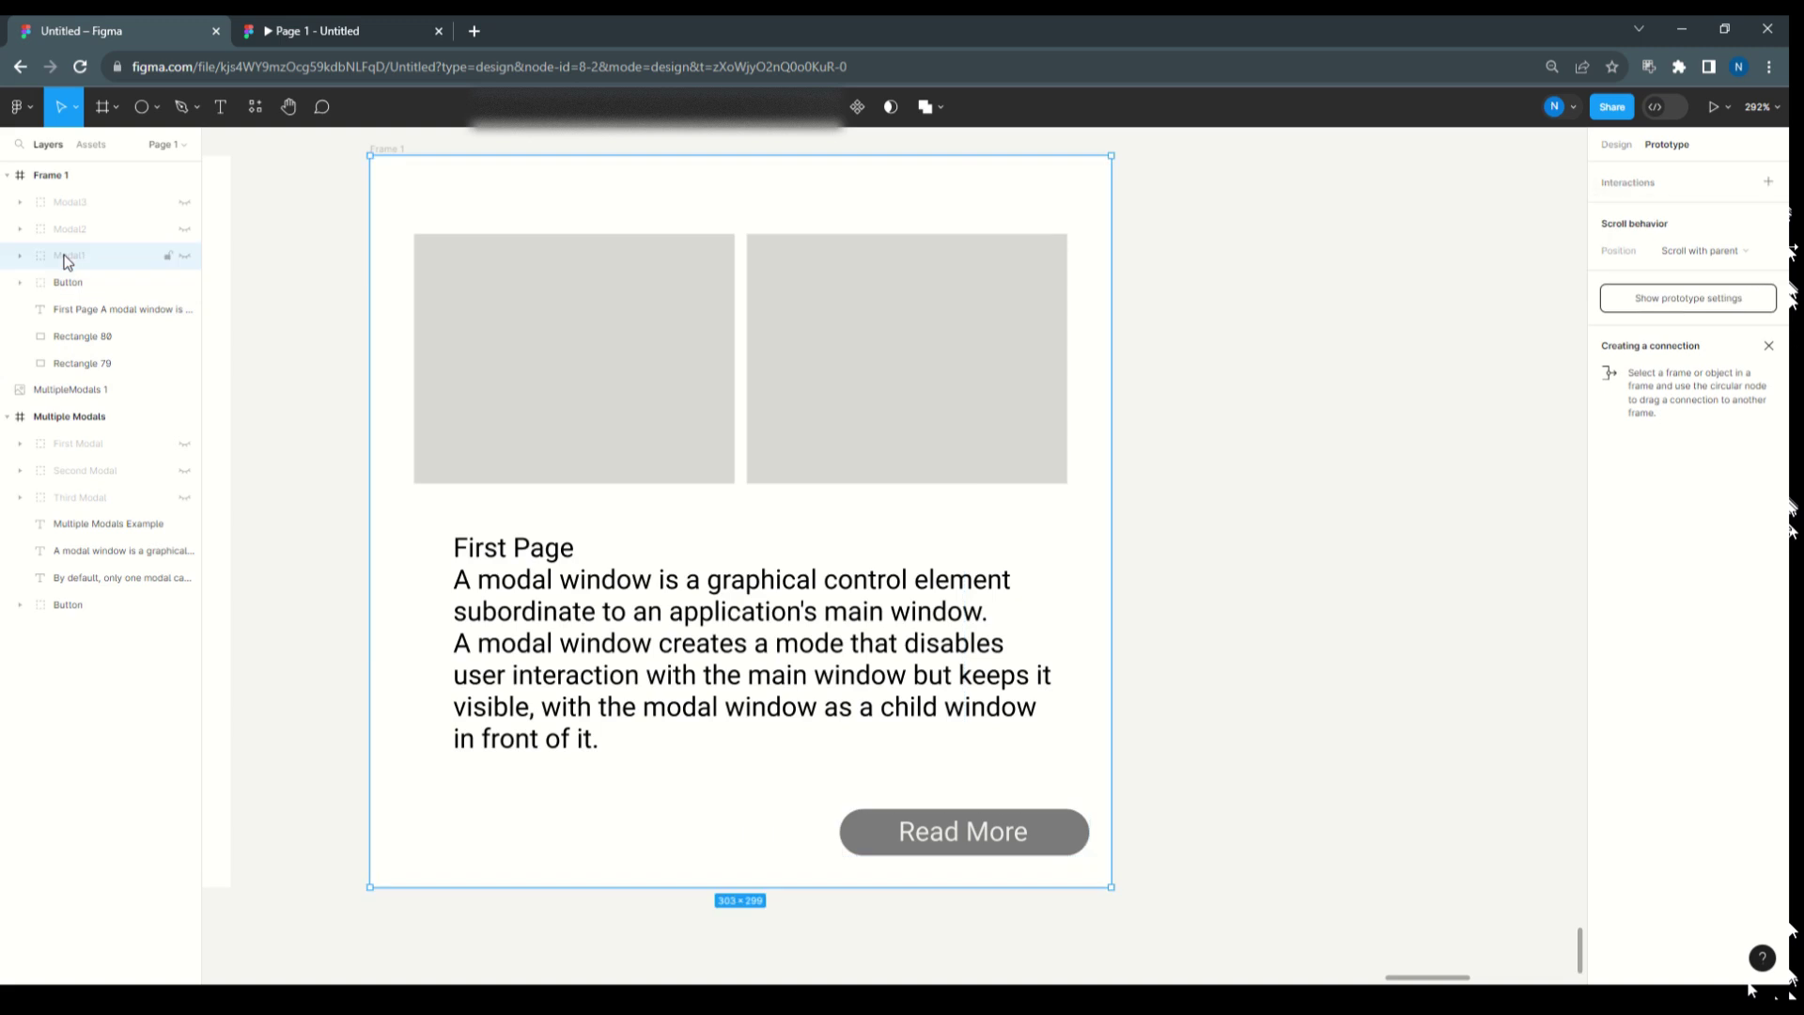
- Make the First Modal visible and select its Open Second Modal link text
left_click(1616, 144)
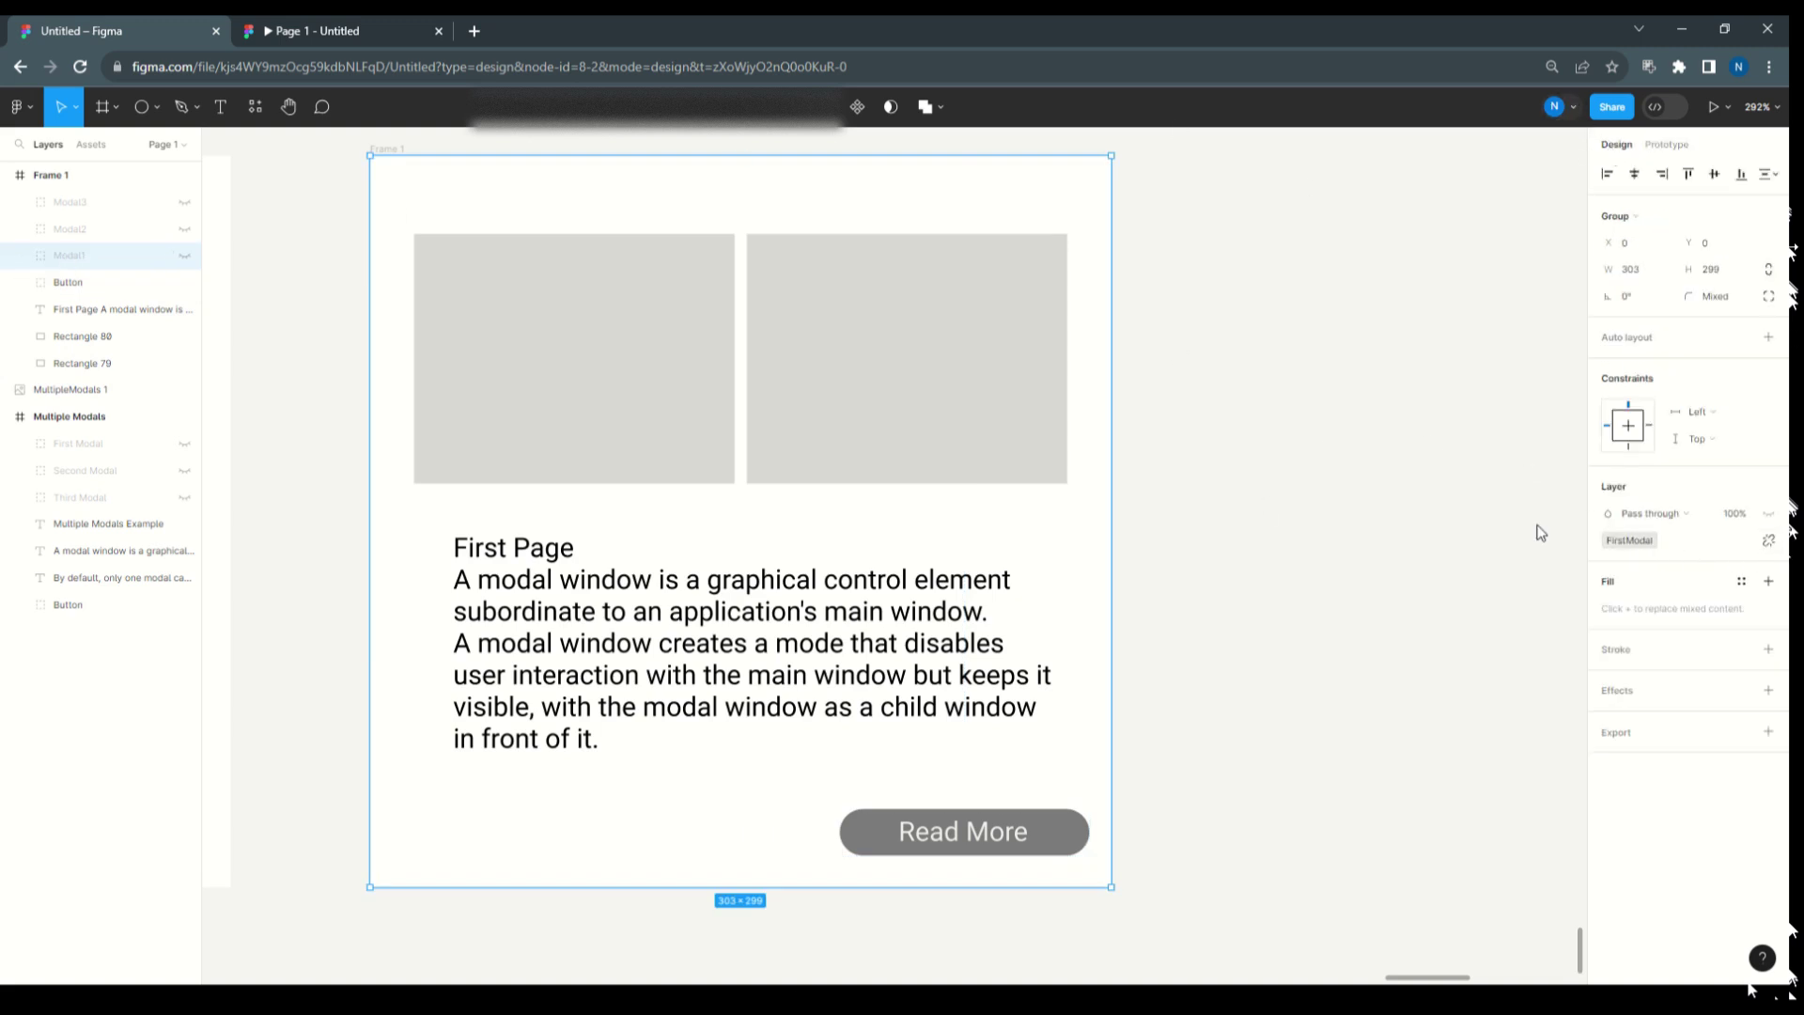
left_click(185, 255)
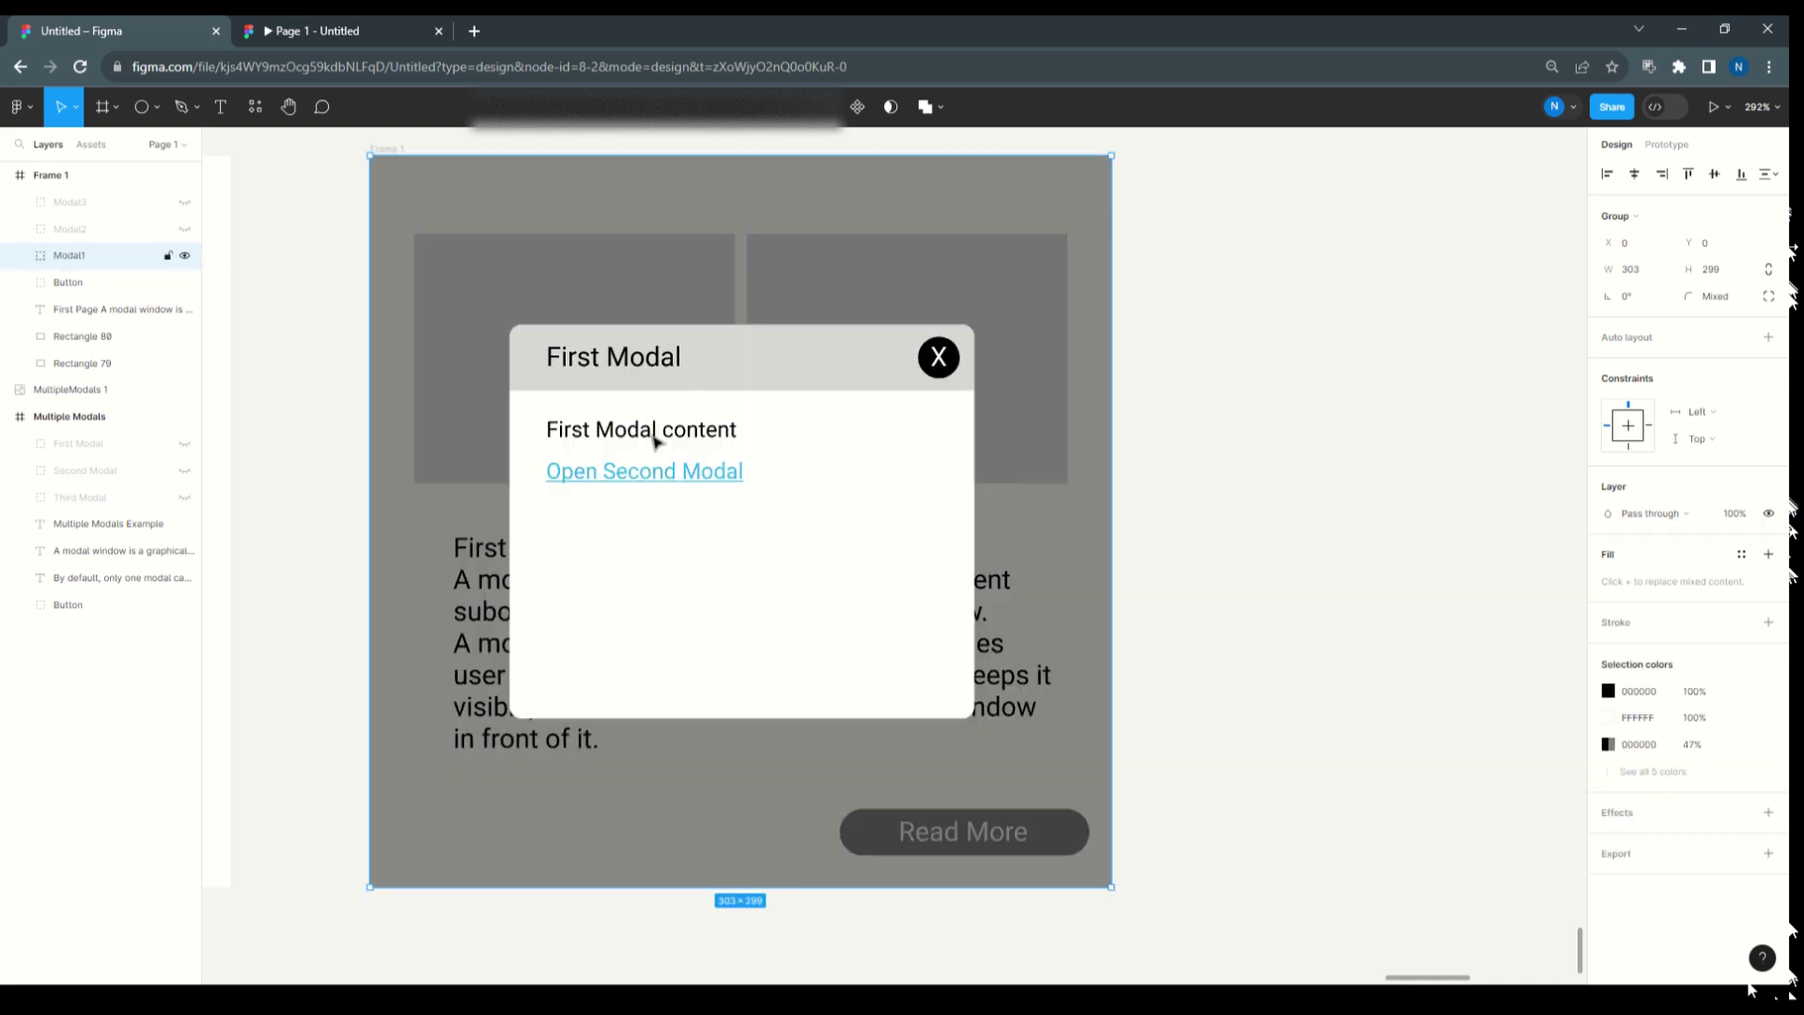
double_click(645, 474)
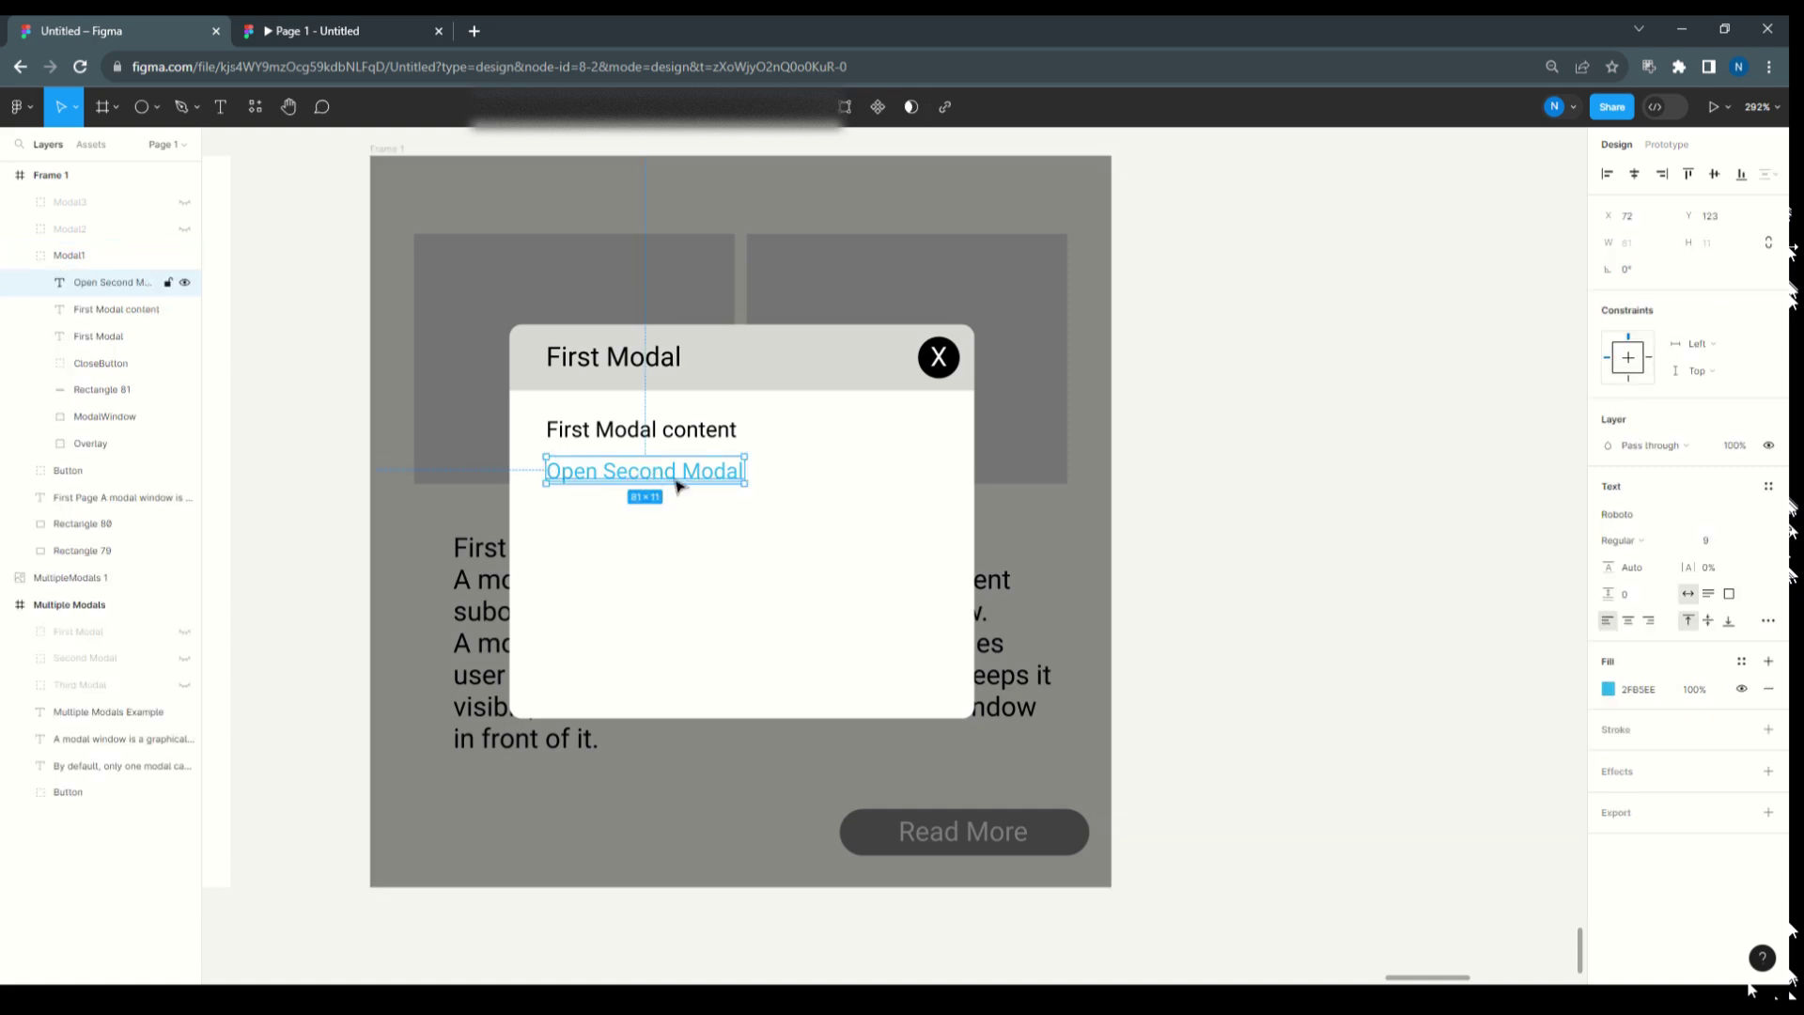
- Add an on-click Set variable action setting FirstModal to false on the link
left_click(1669, 145)
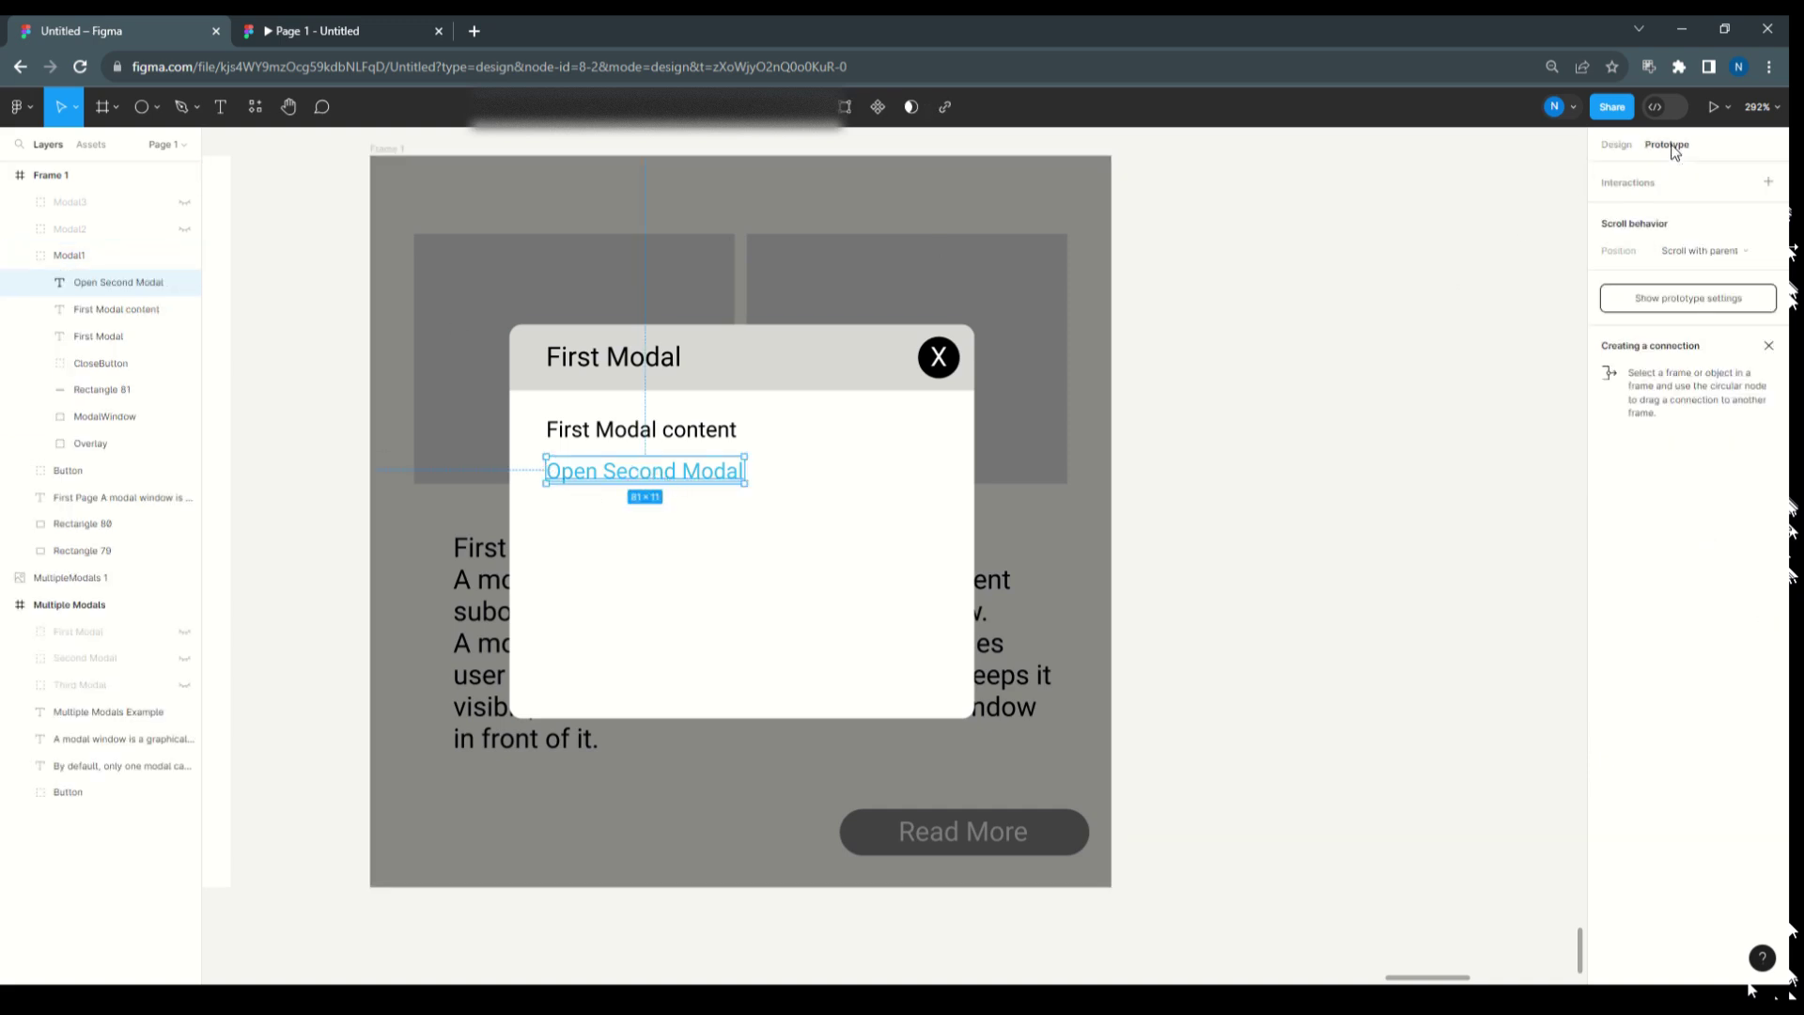
left_click(1627, 186)
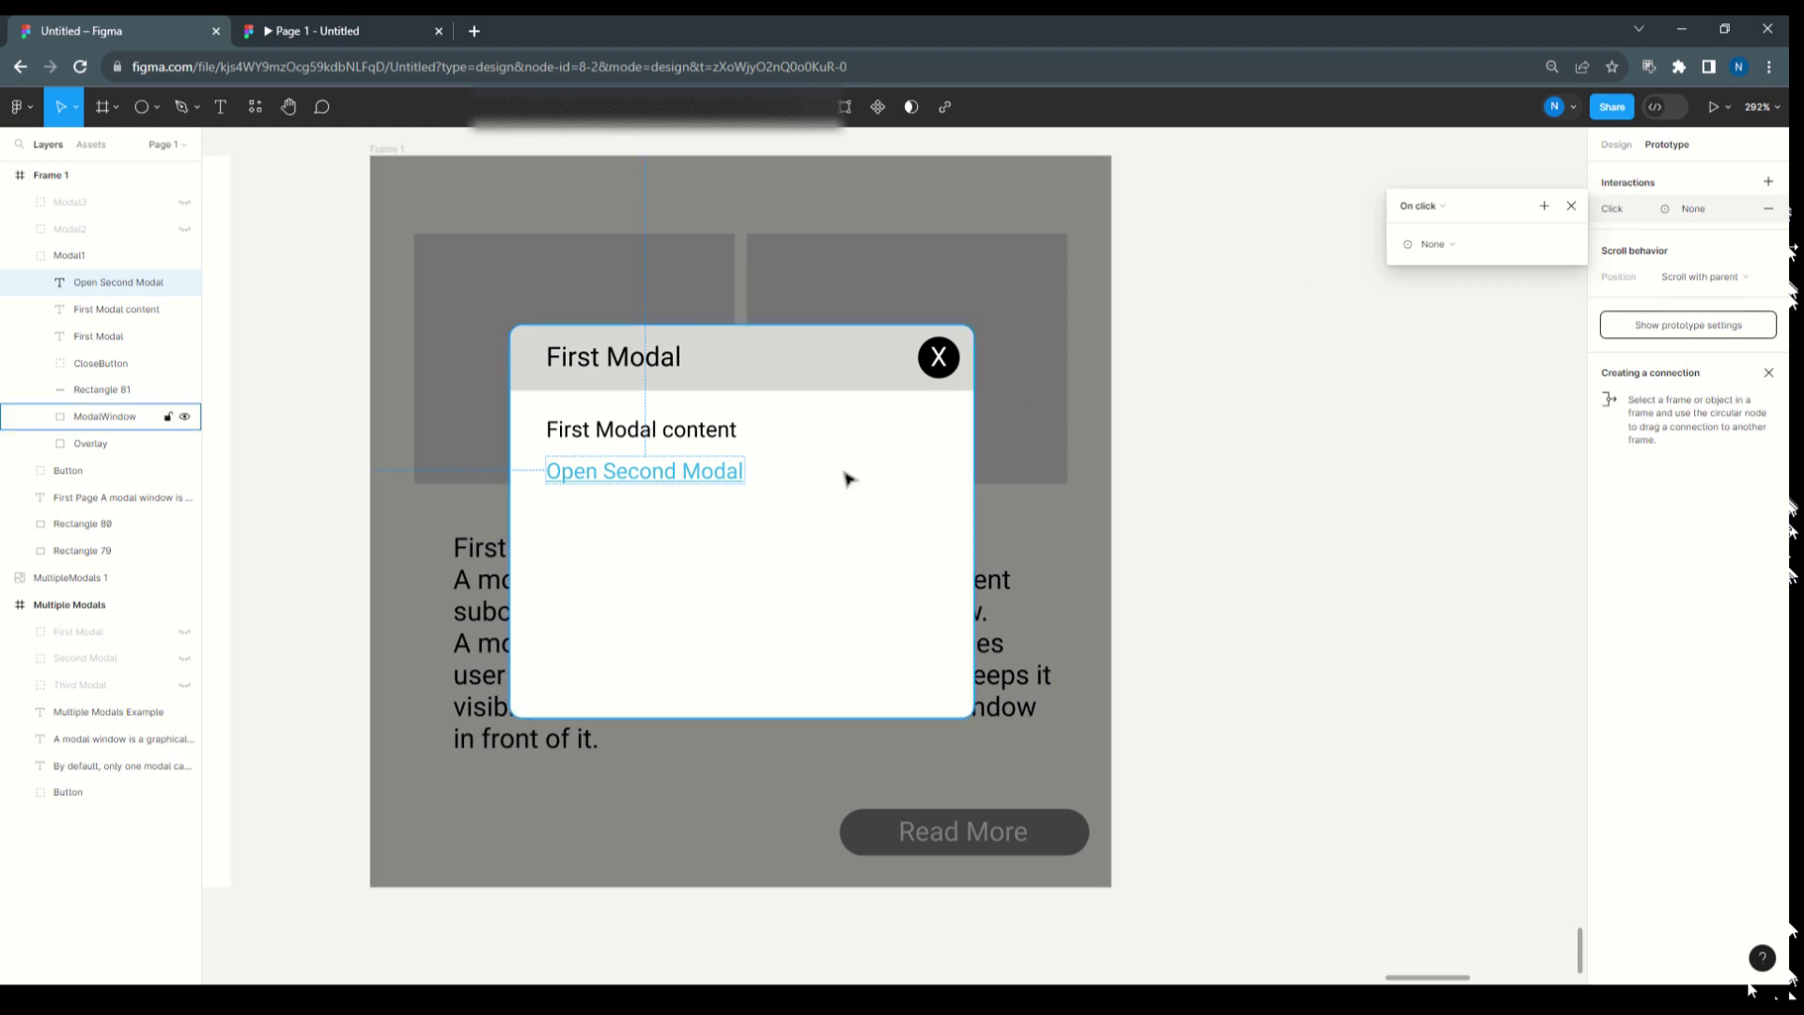
left_click(1456, 247)
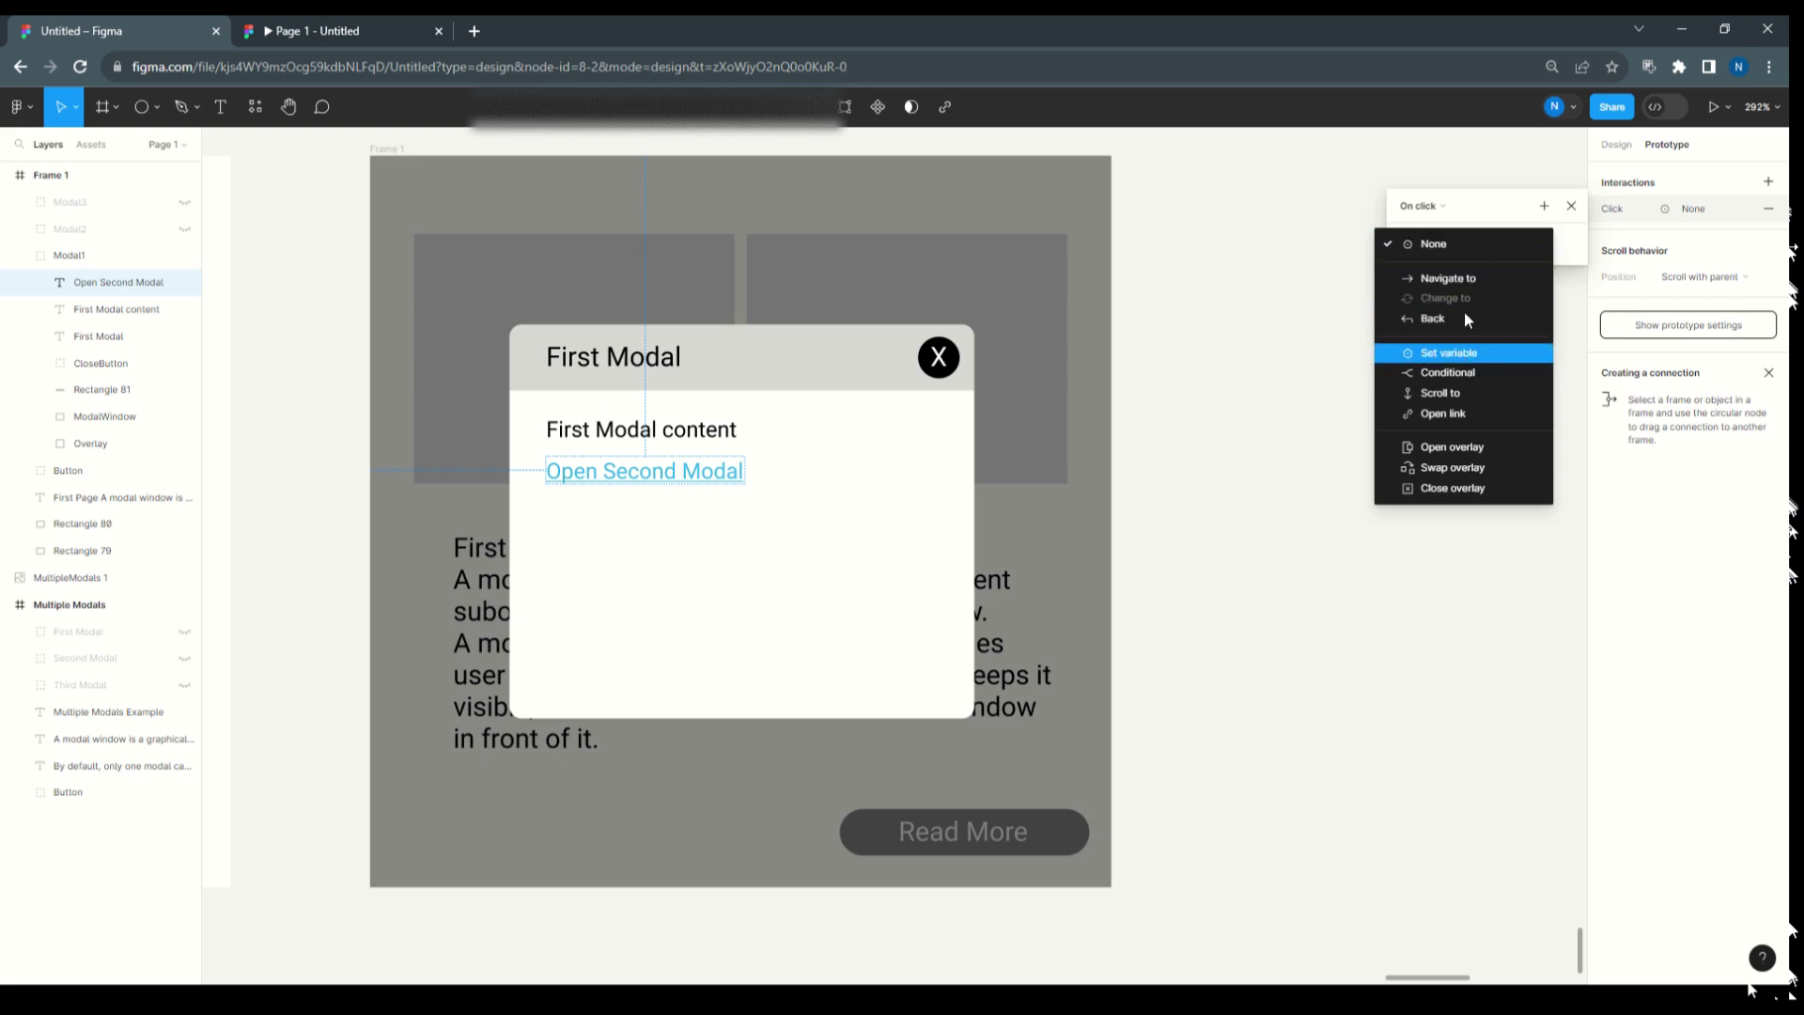
left_click(1465, 356)
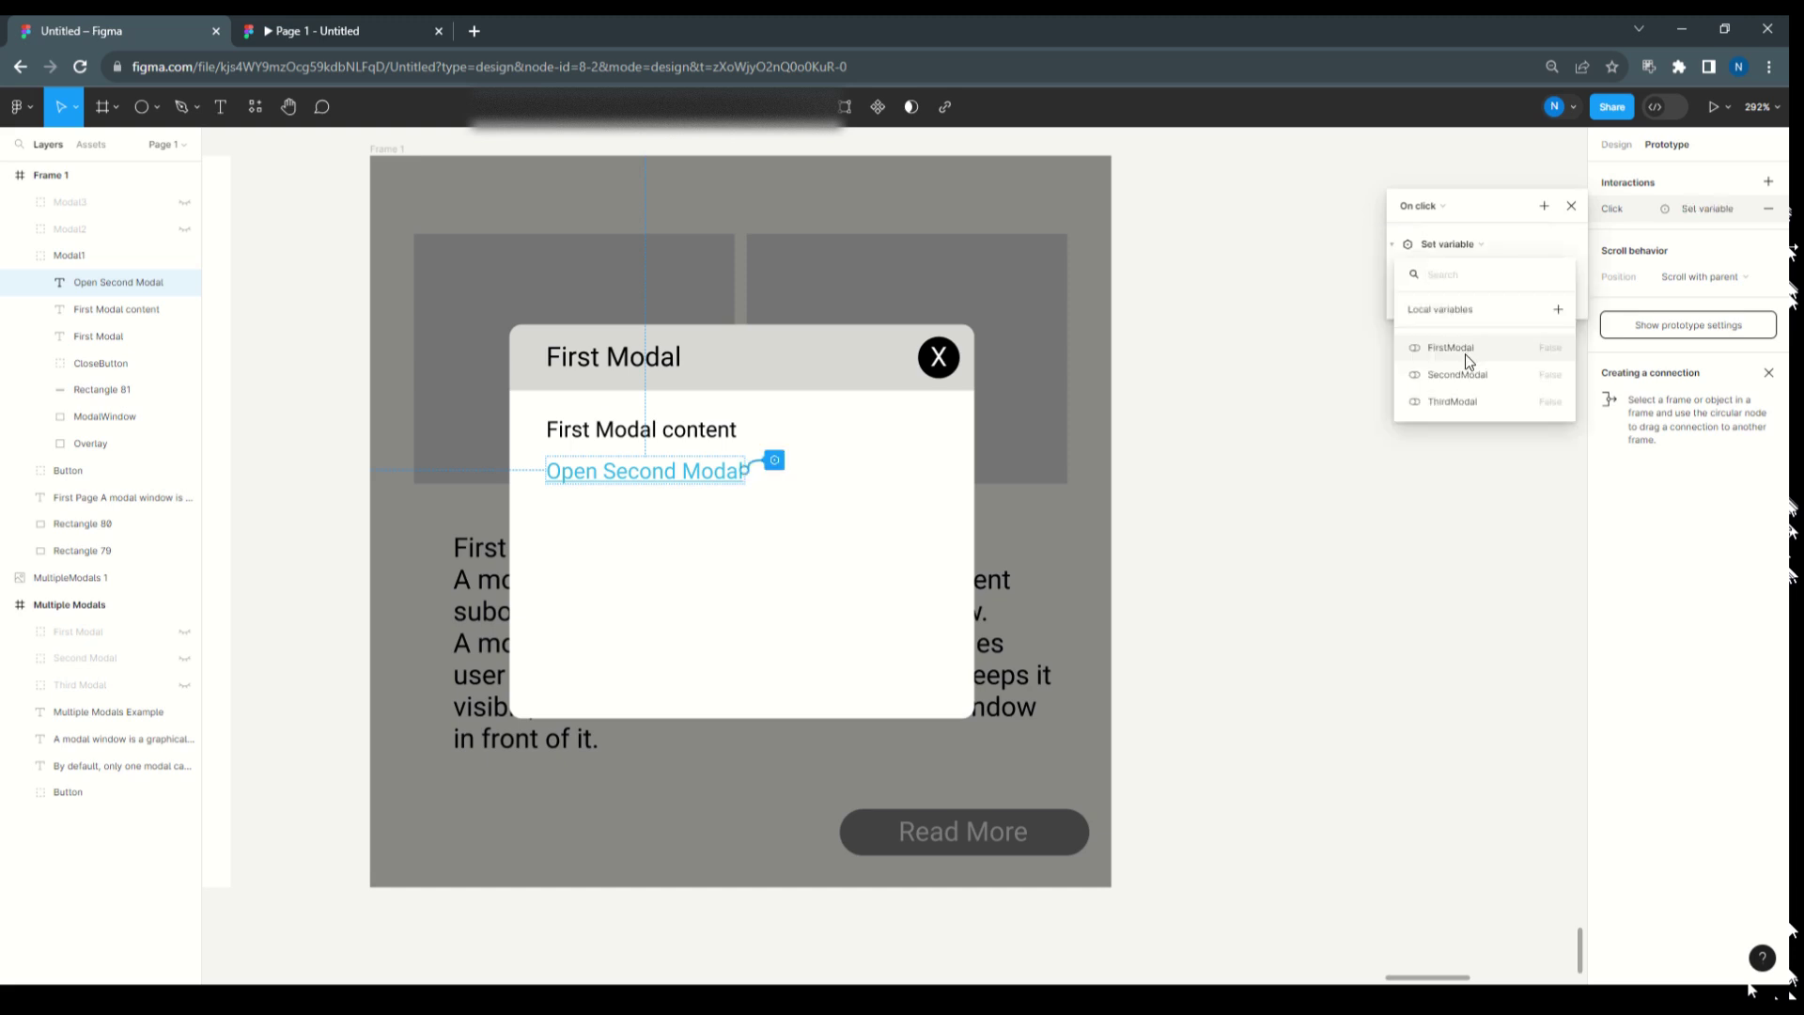
left_click(1464, 353)
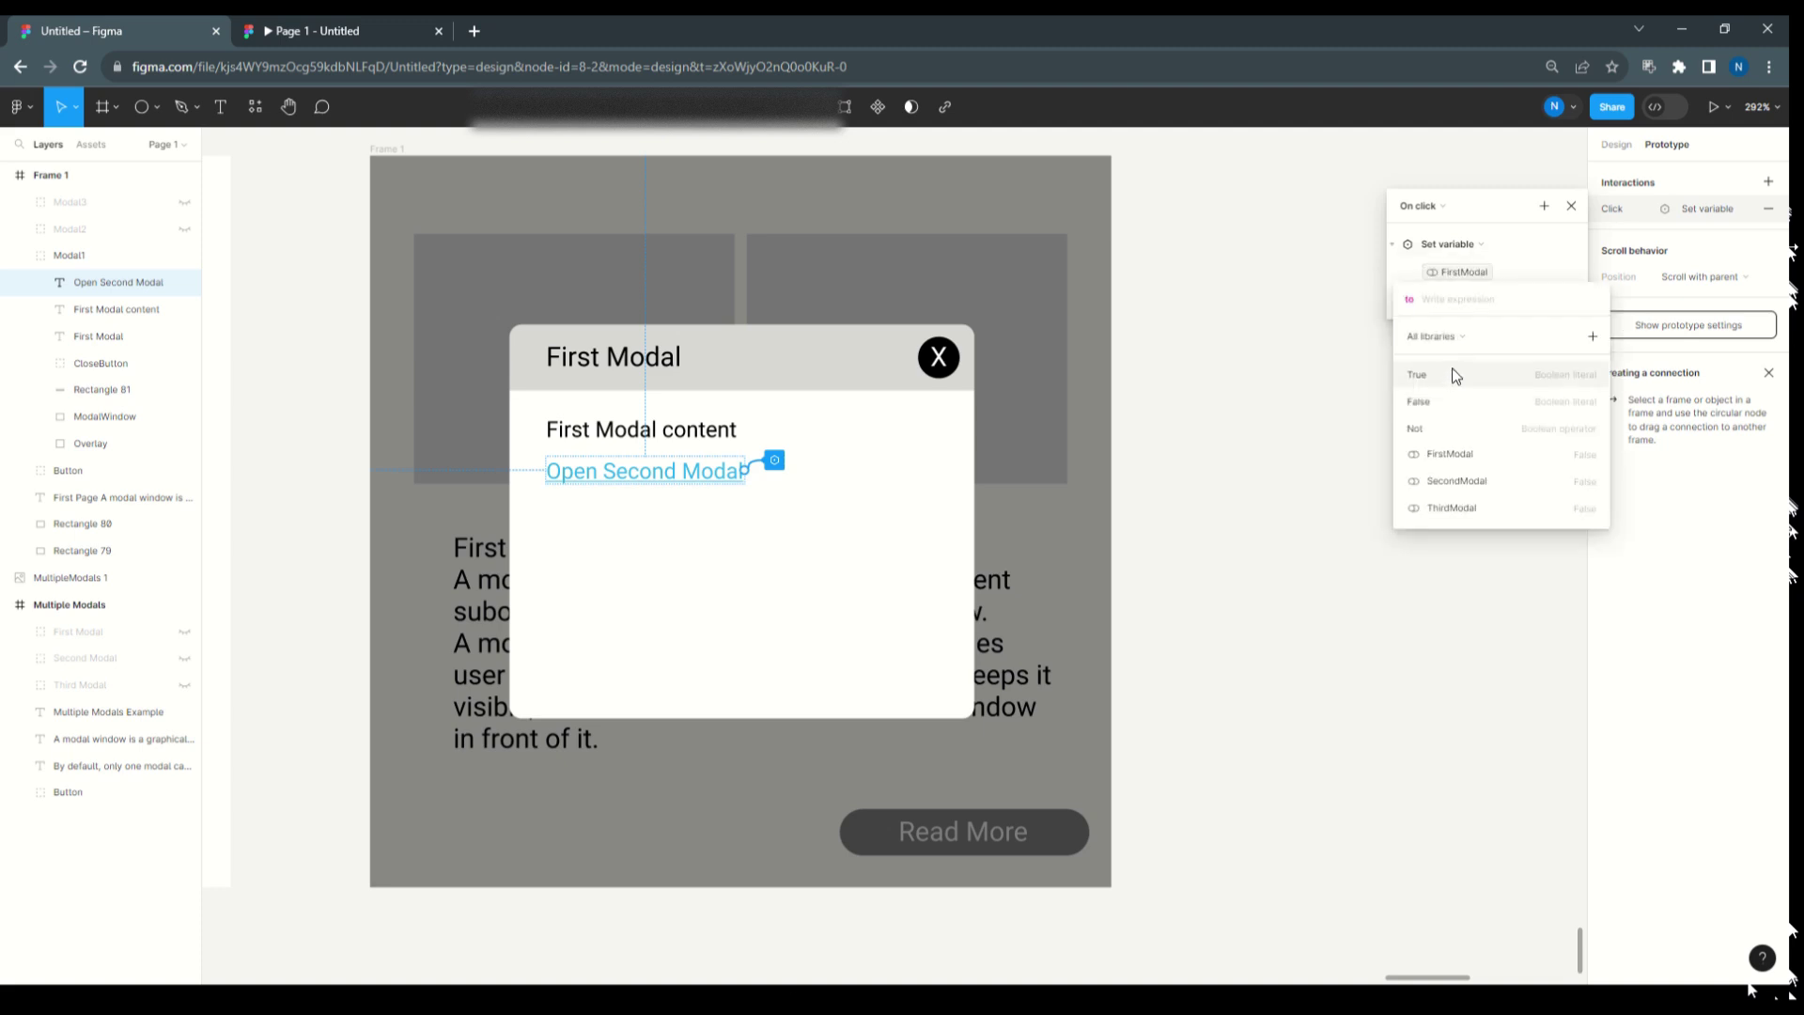
left_click(1451, 400)
left_click(1539, 250)
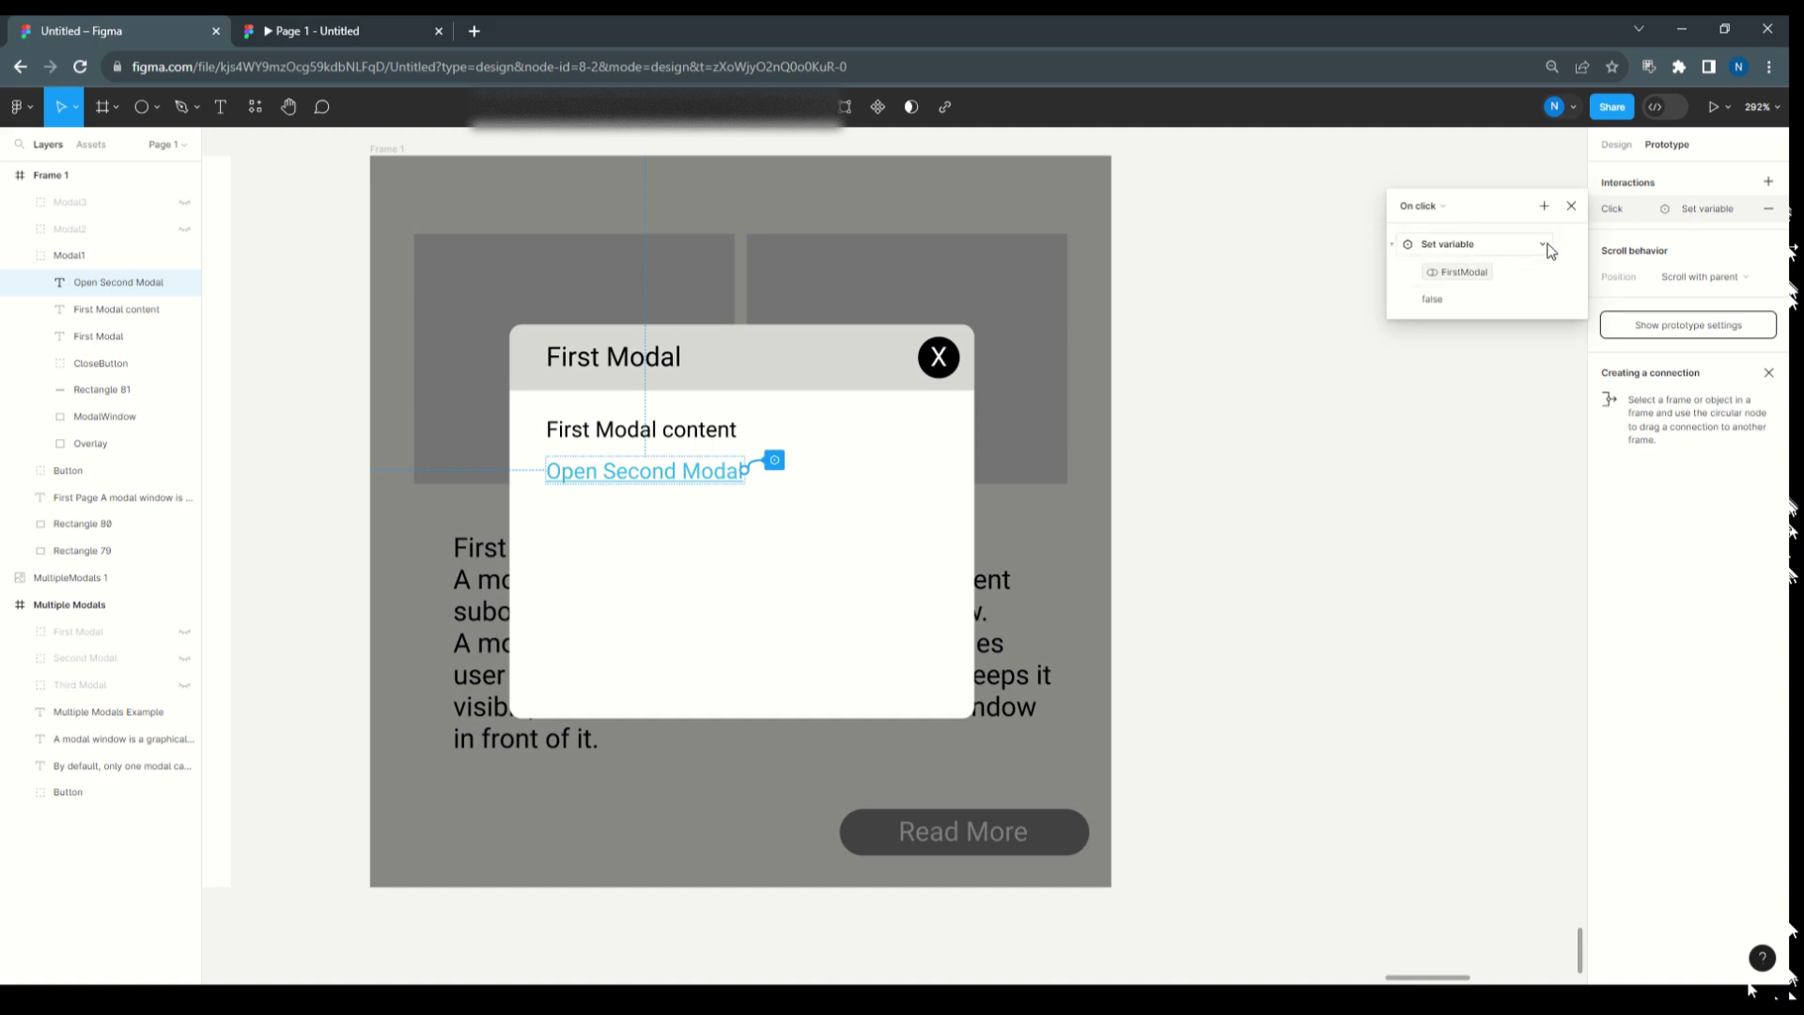
left_click(1545, 249)
- Turn the link's action into a Conditional with the condition FirstModal == true
left_click(1522, 279)
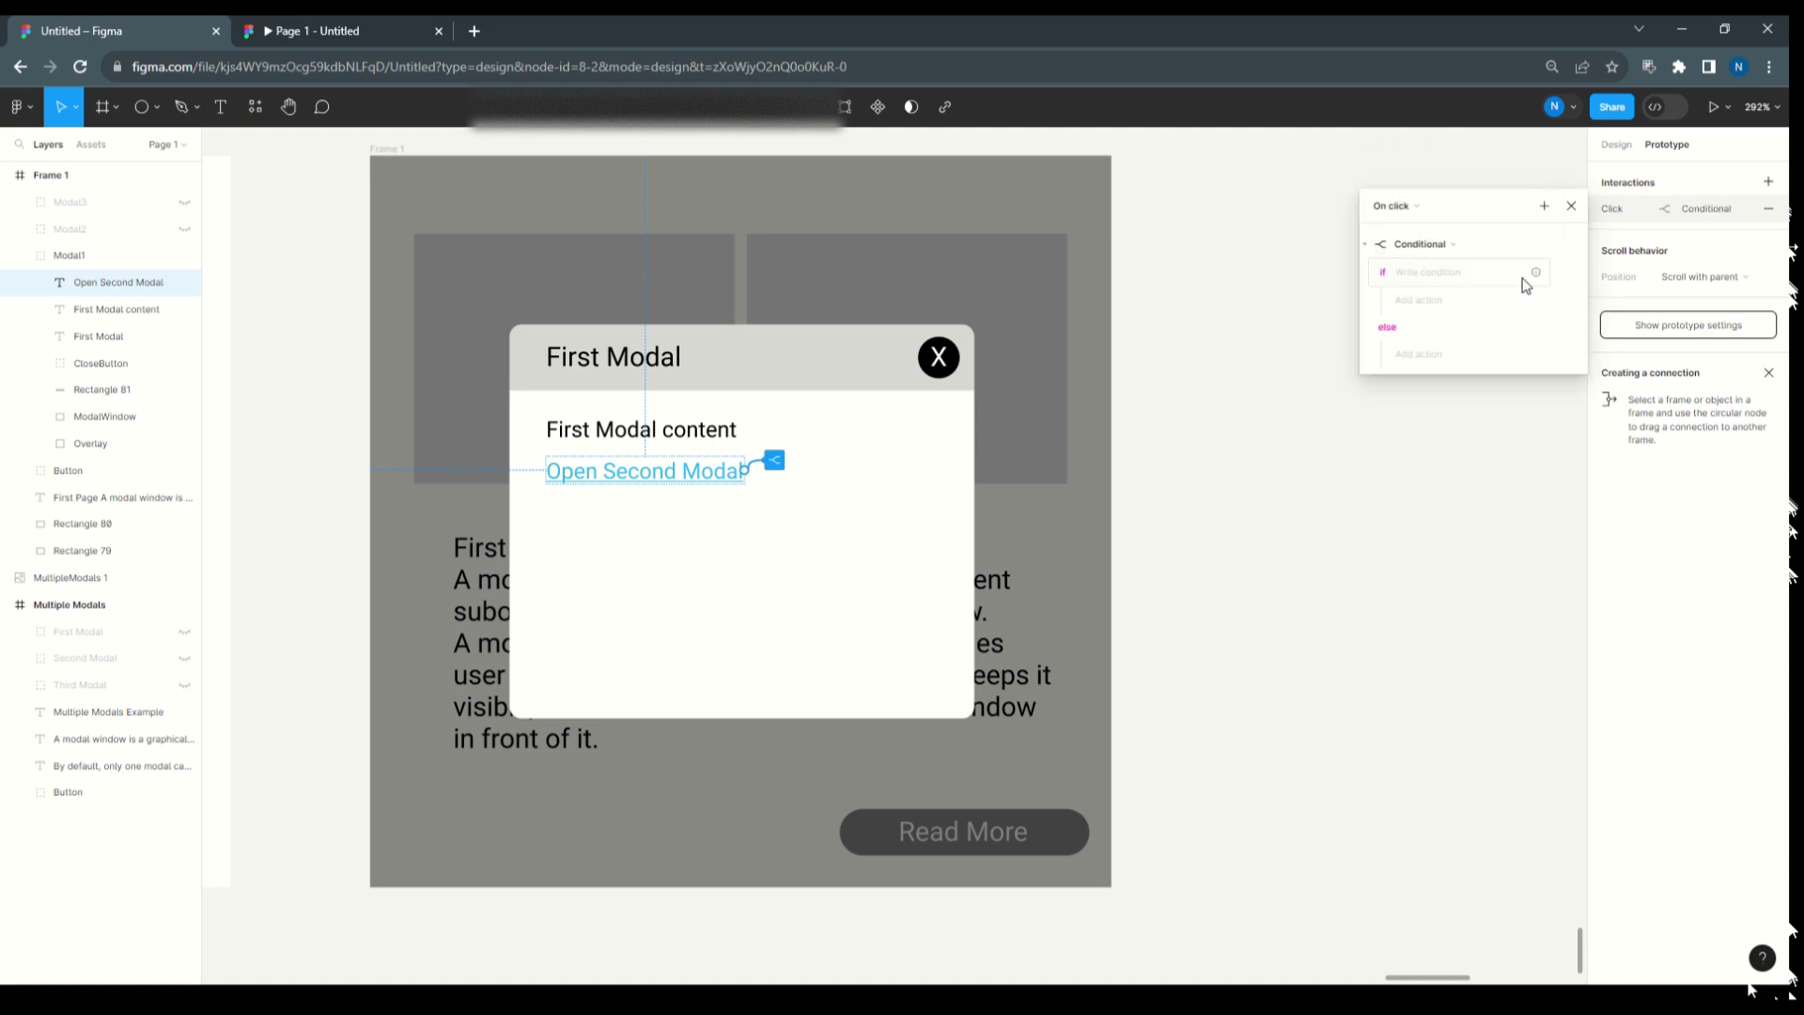
left_click(1431, 271)
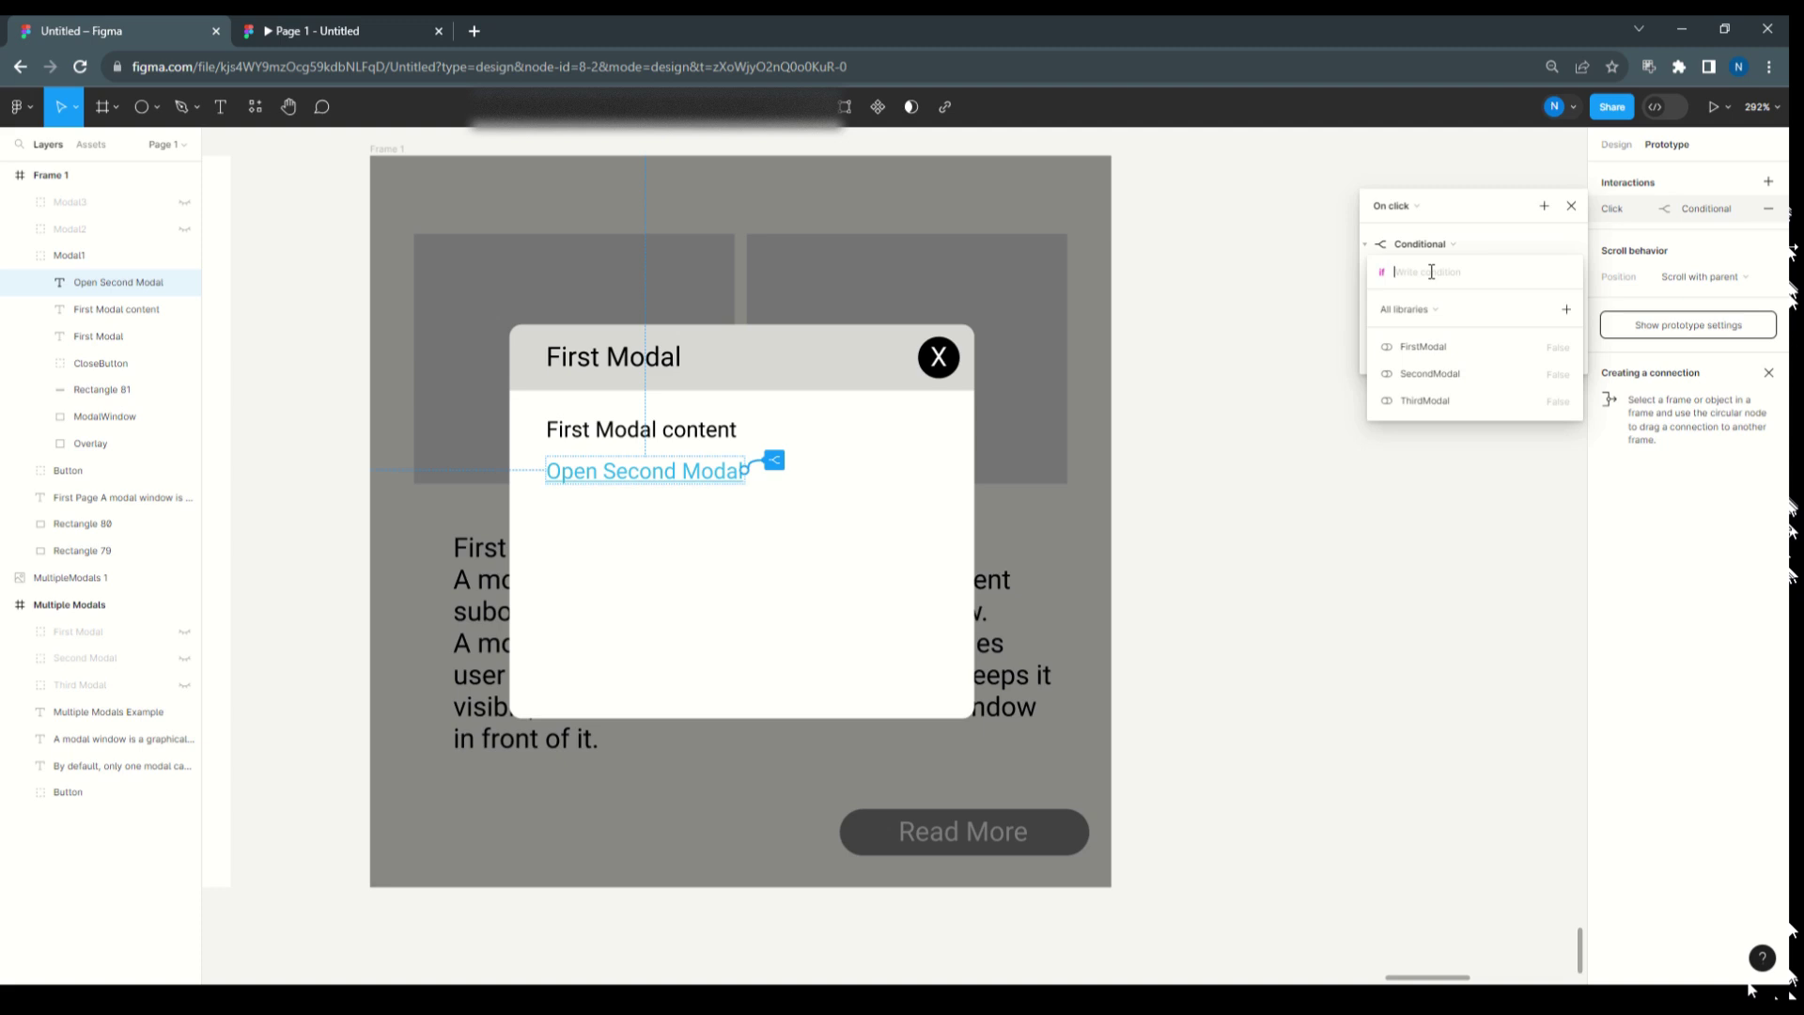
left_click(1438, 350)
left_click(1430, 353)
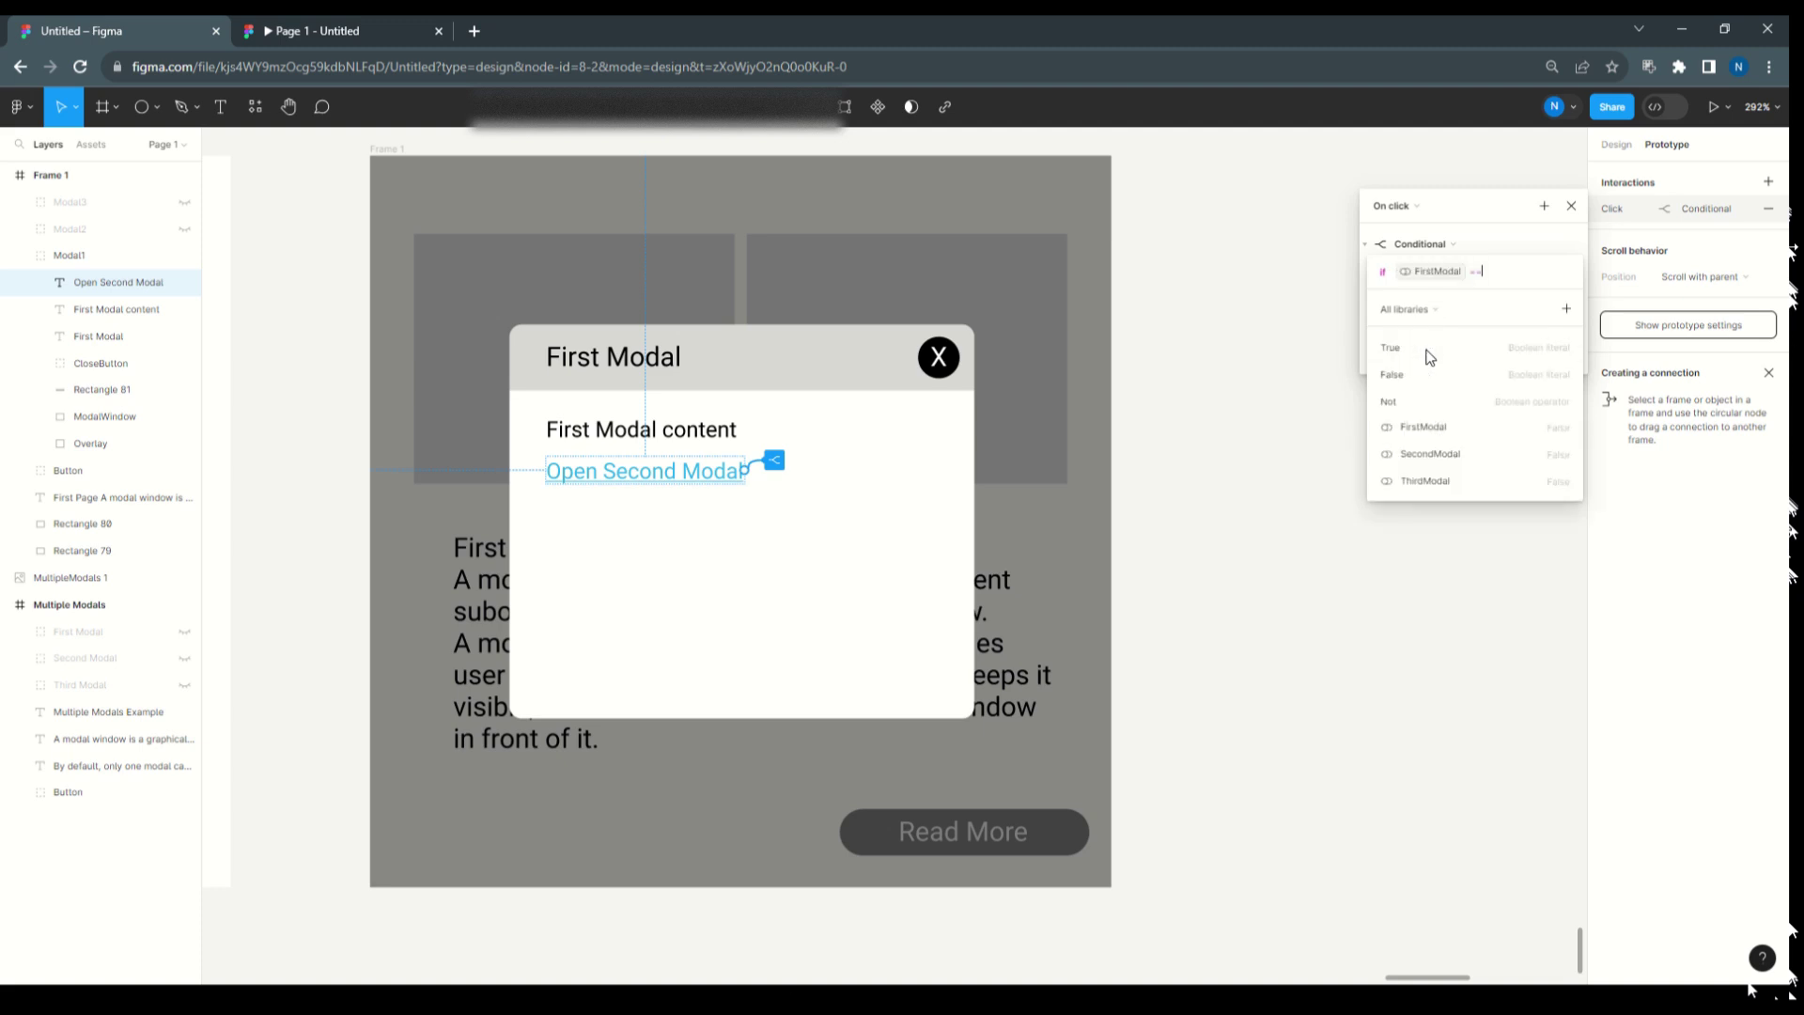
left_click(1423, 352)
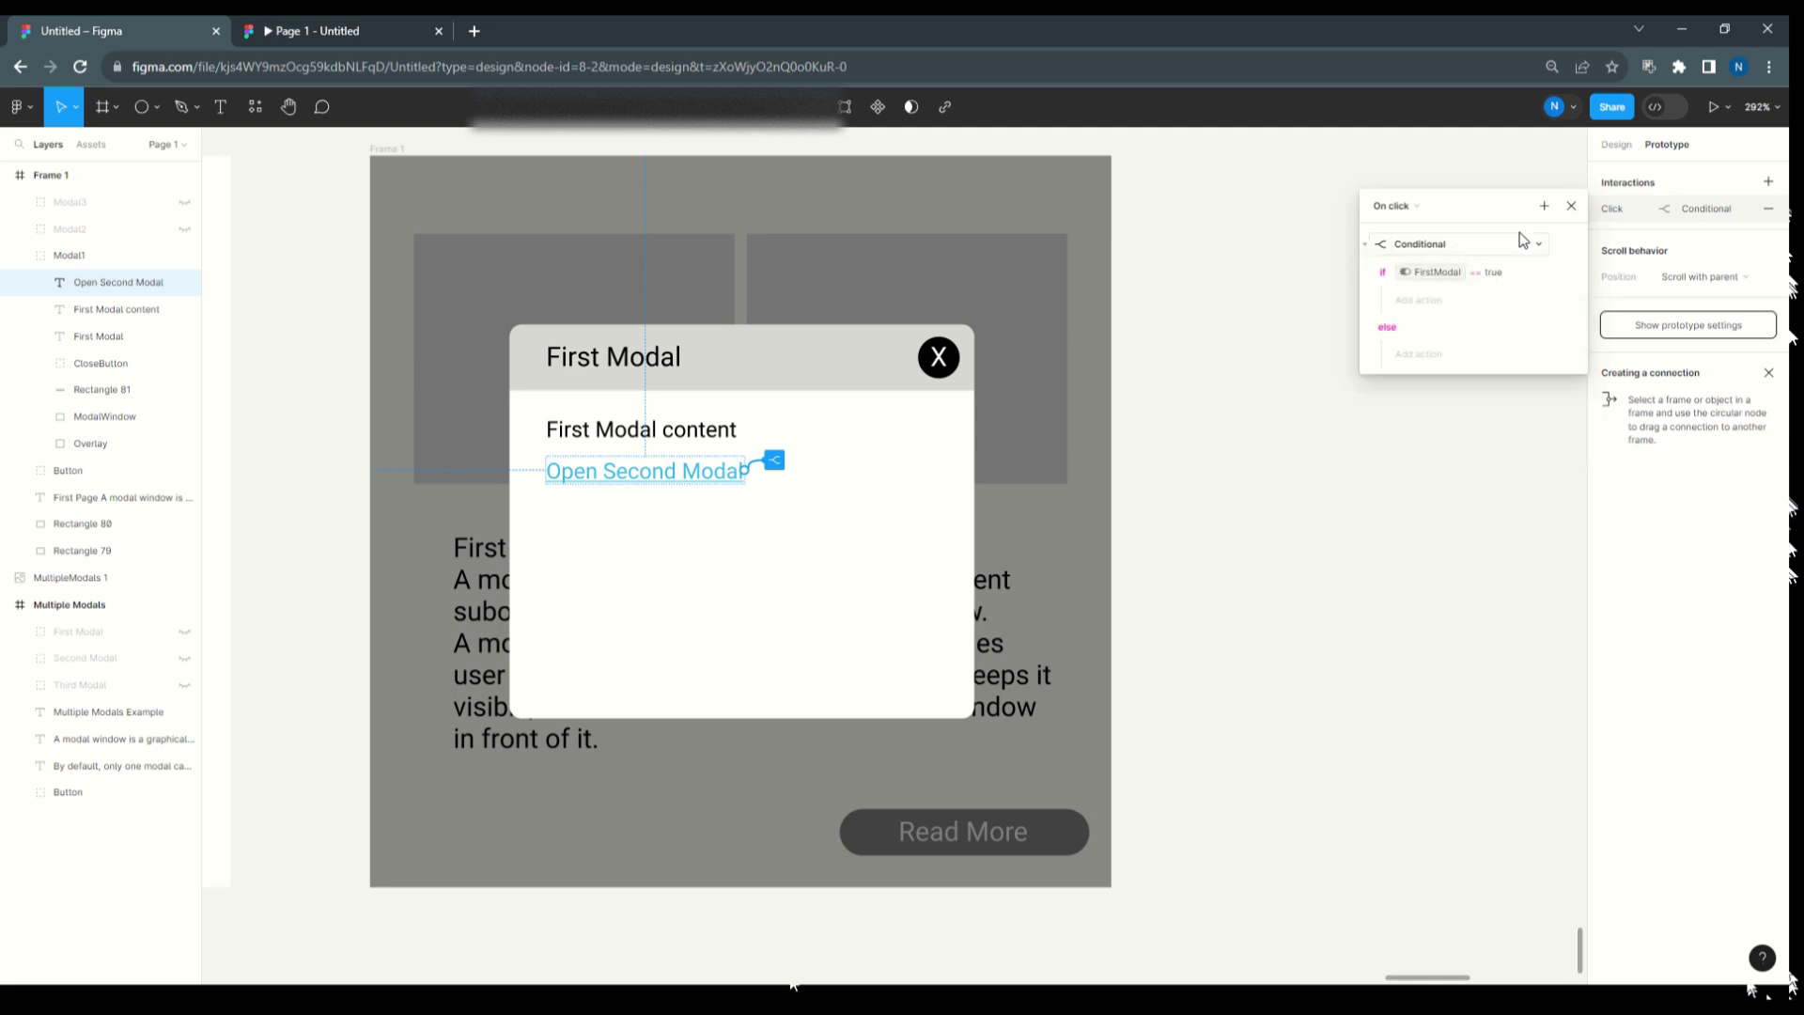
- Add a Set variable action in the if branch setting FirstModal to false
left_click(1444, 304)
left_click(1444, 388)
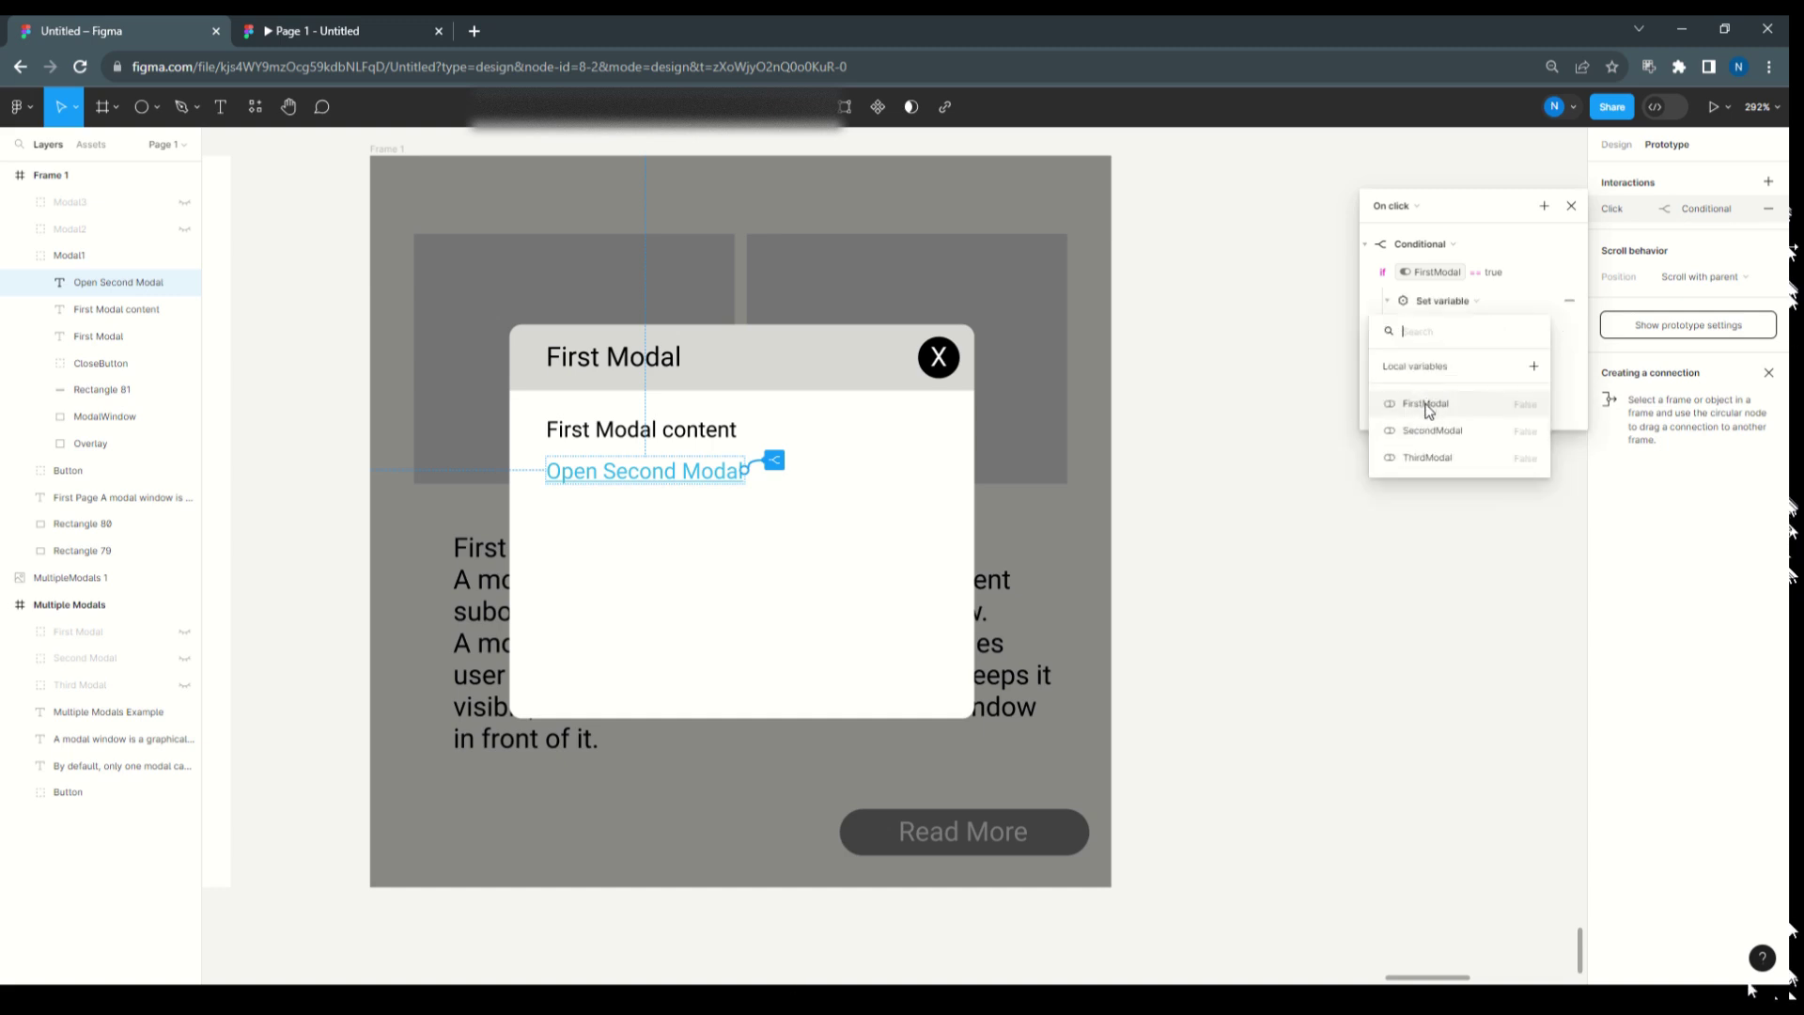
left_click(1425, 404)
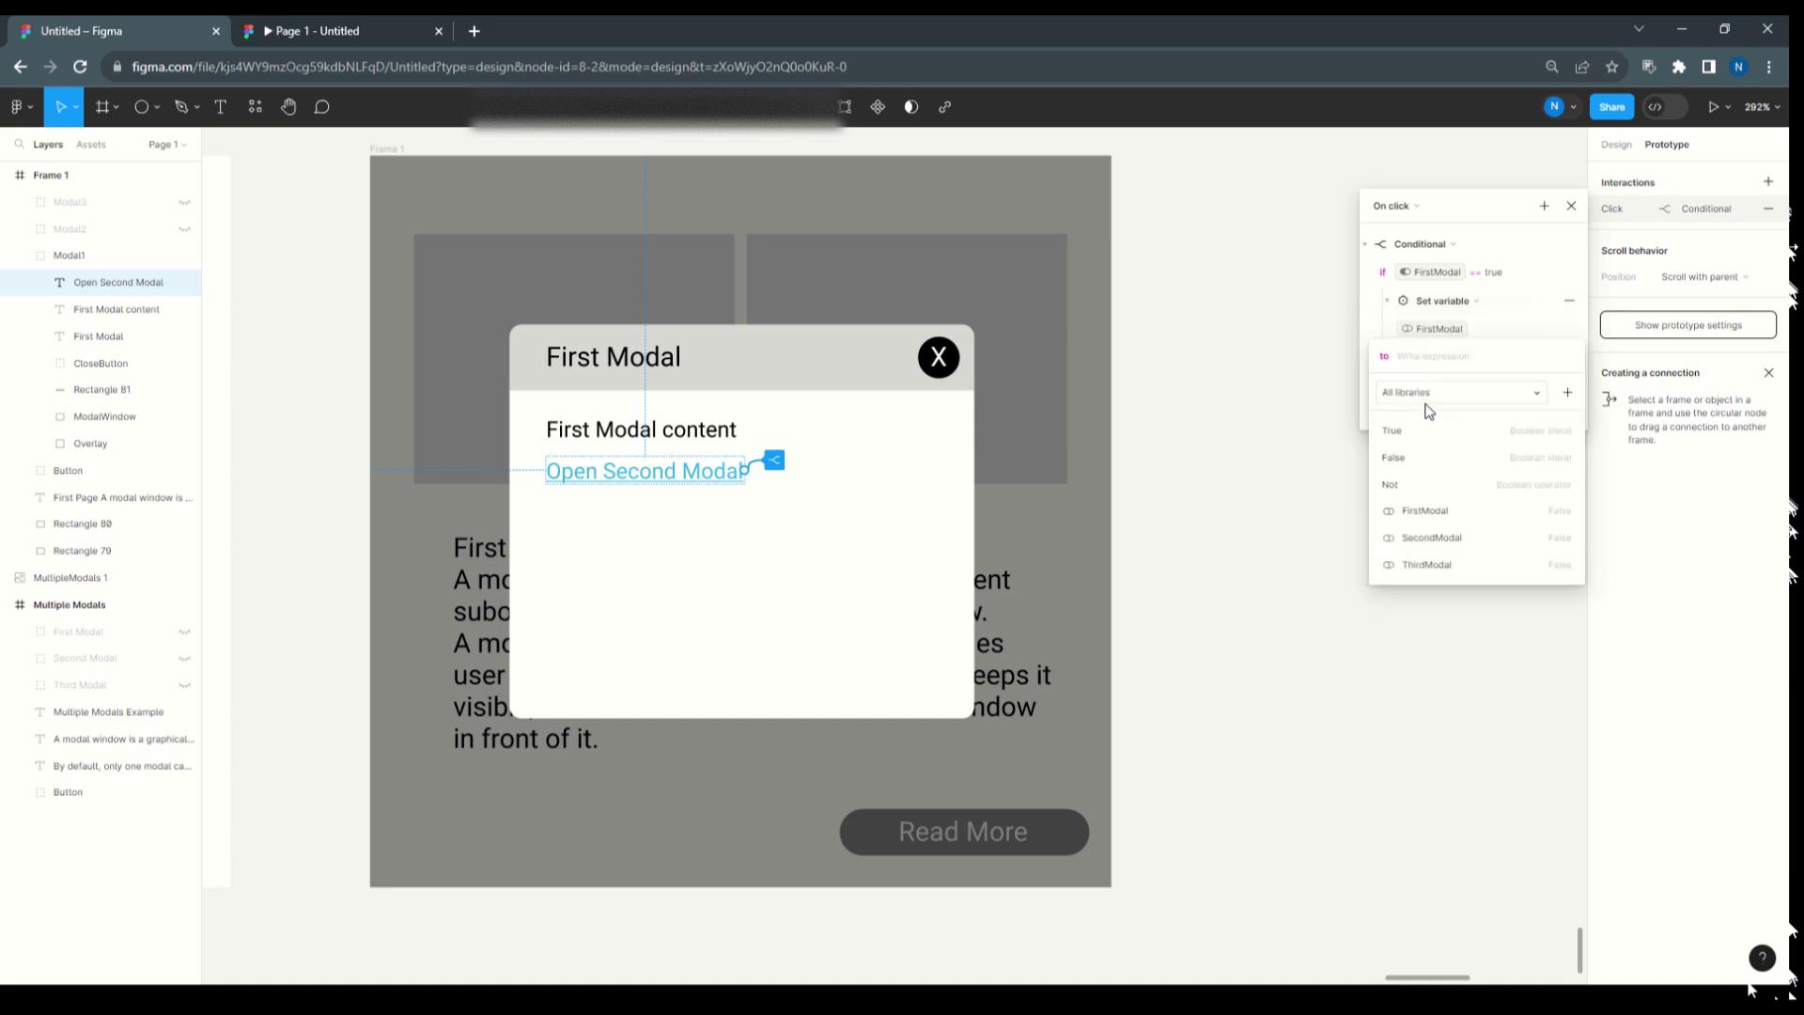
left_click(1411, 458)
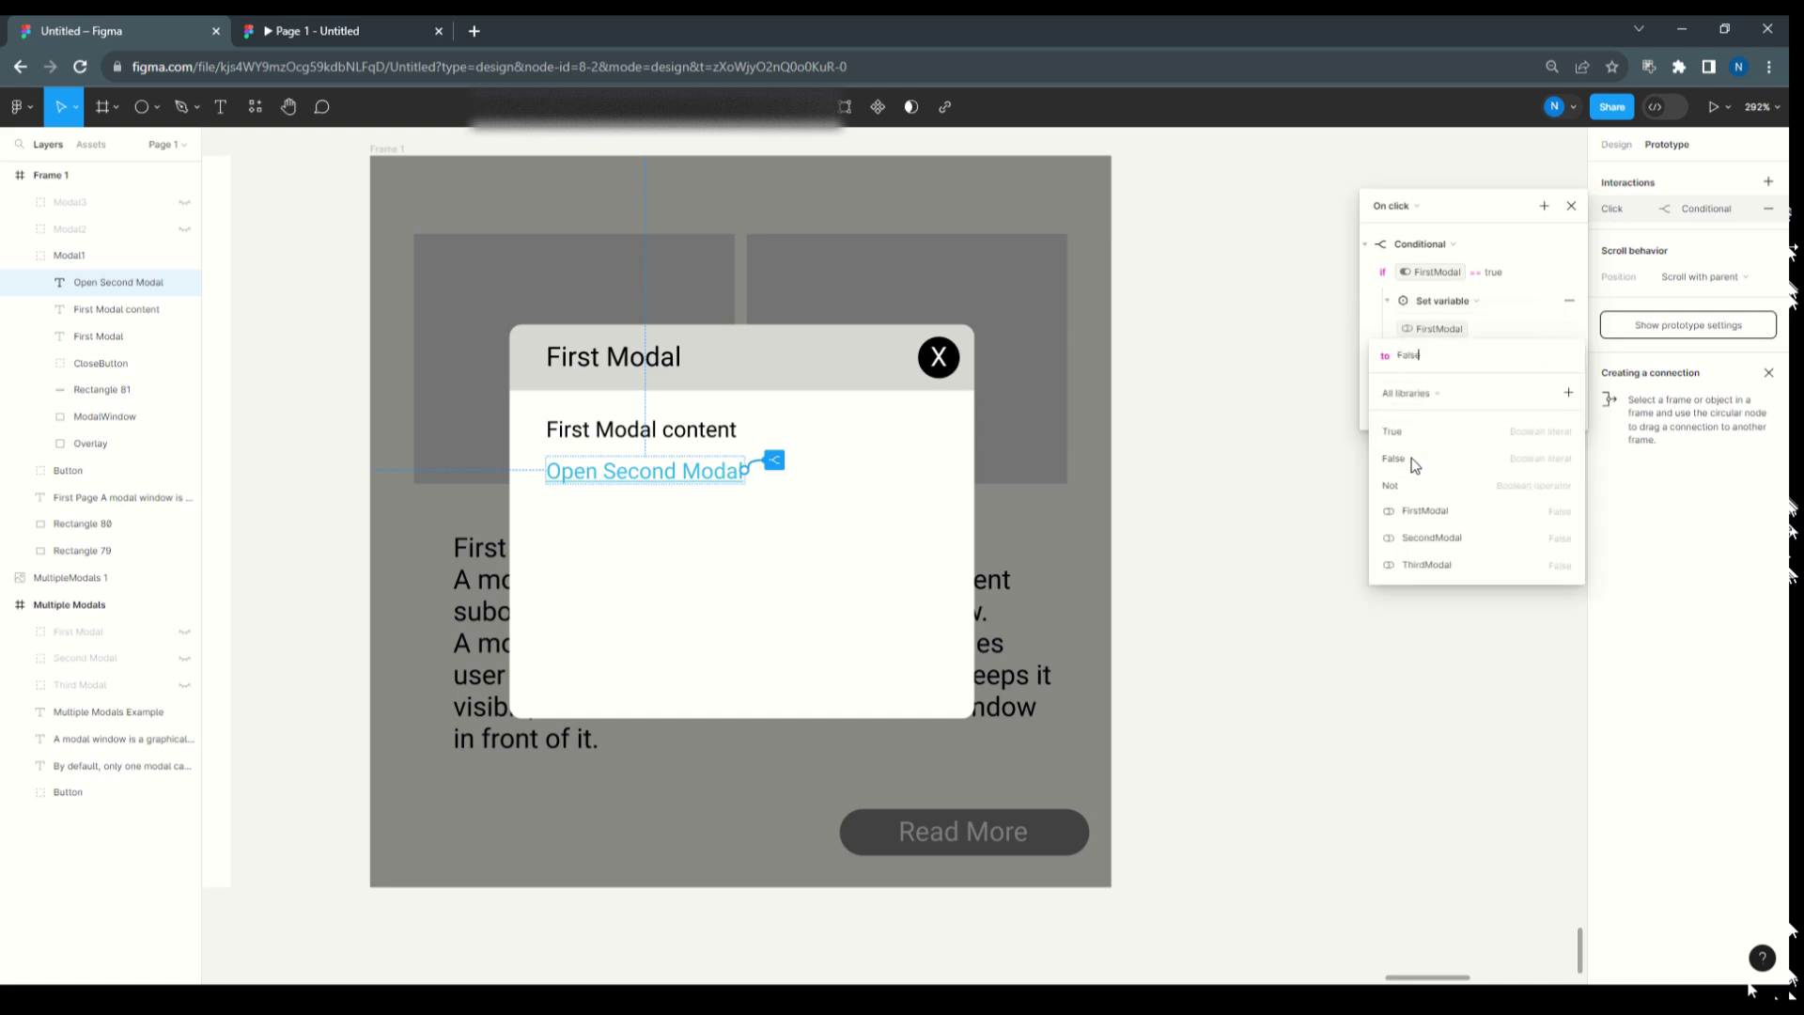
left_click(1496, 322)
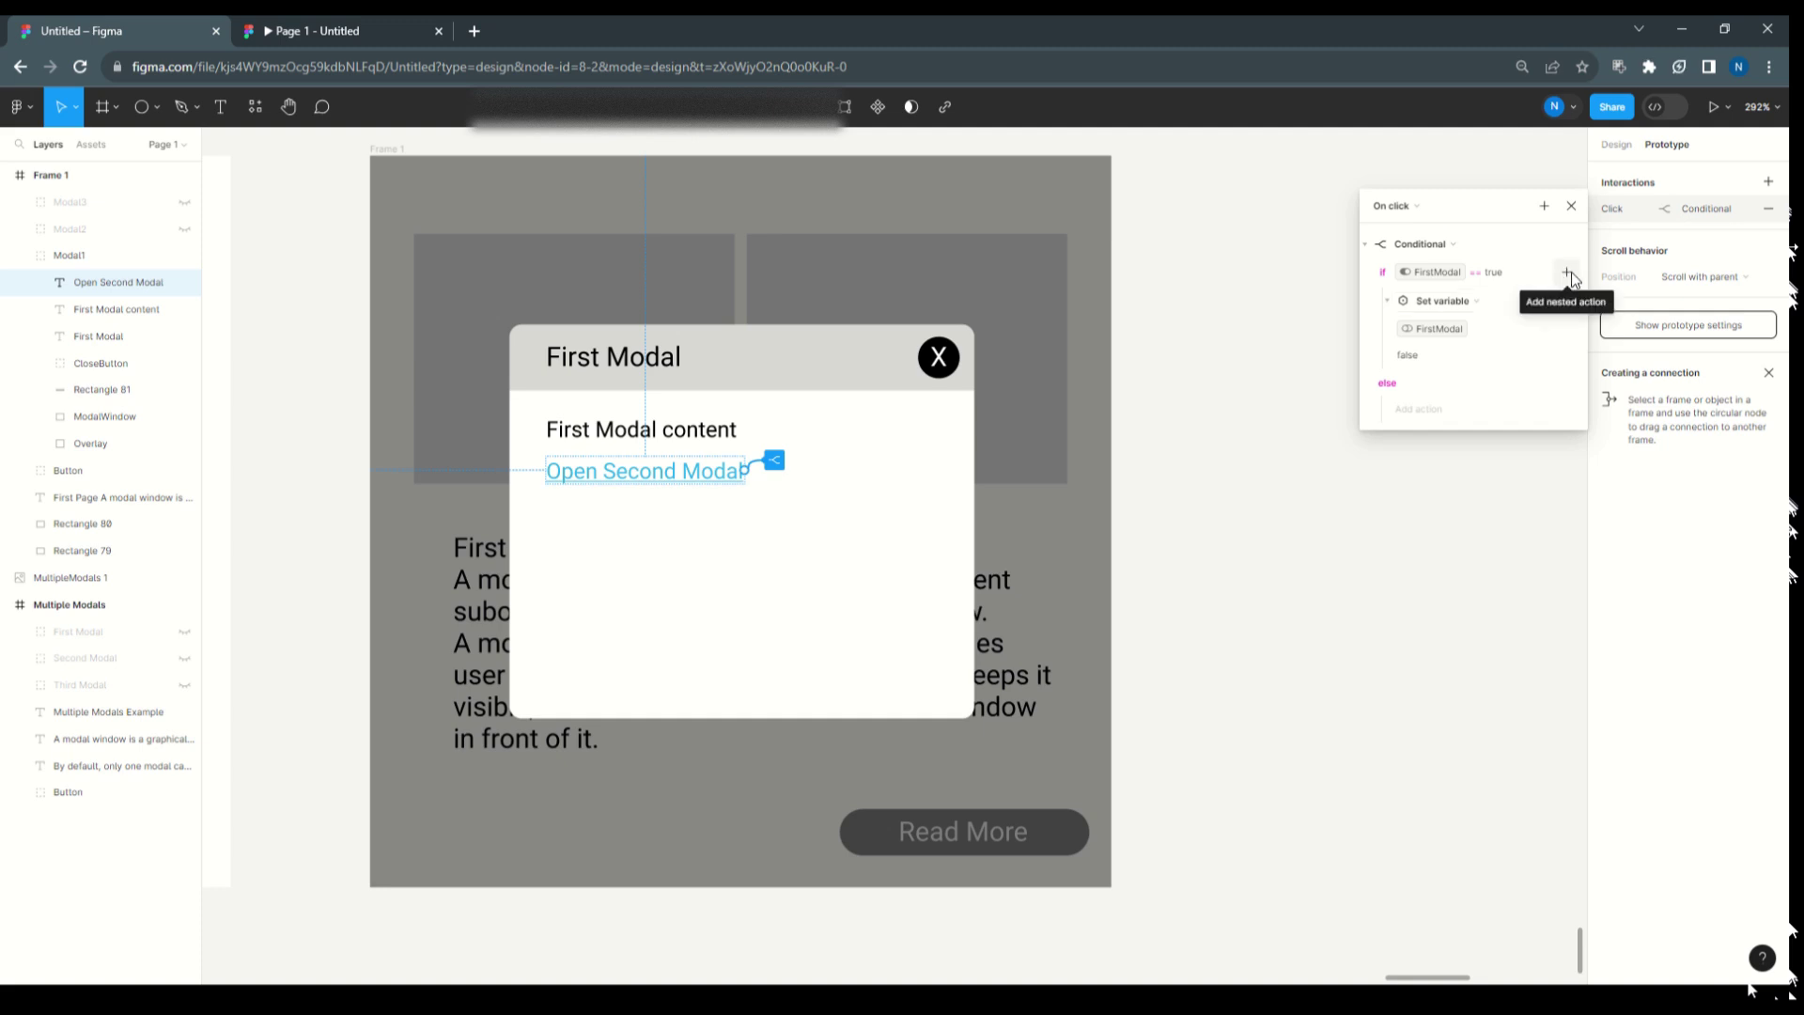
- Add a second Set variable action in the if branch setting SecondModal to true
left_click(1571, 273)
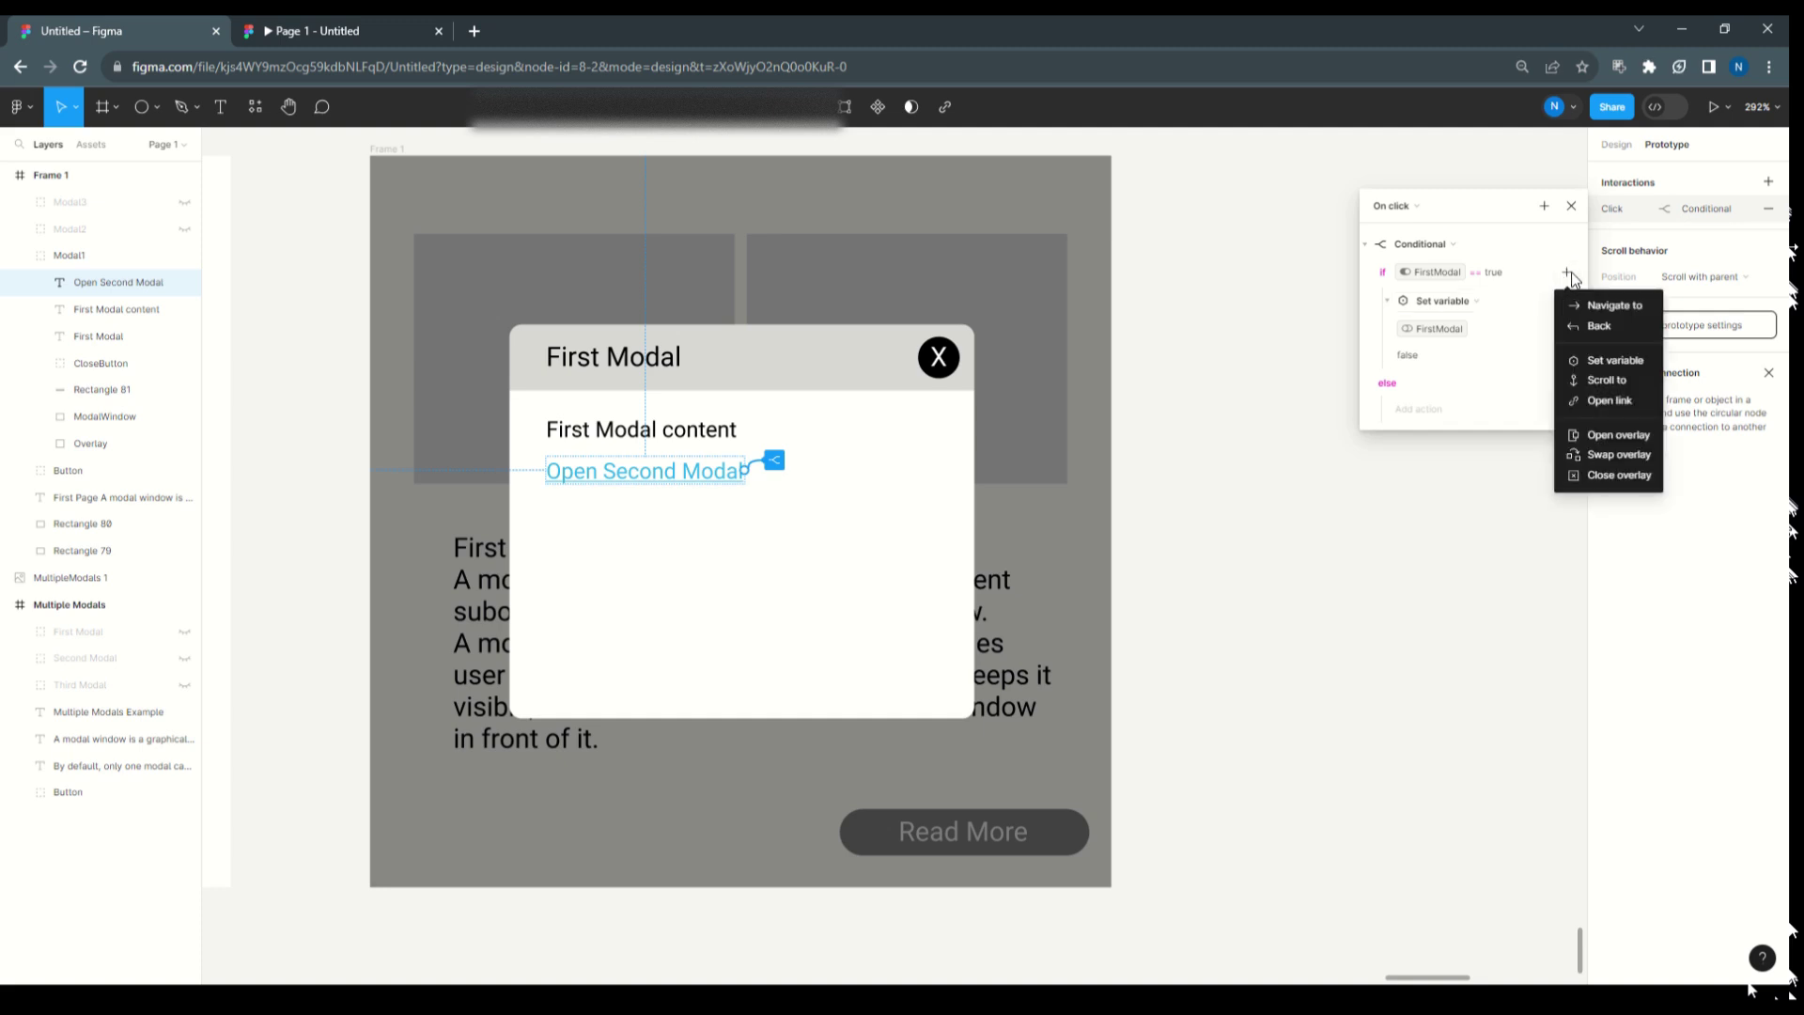
left_click(1594, 356)
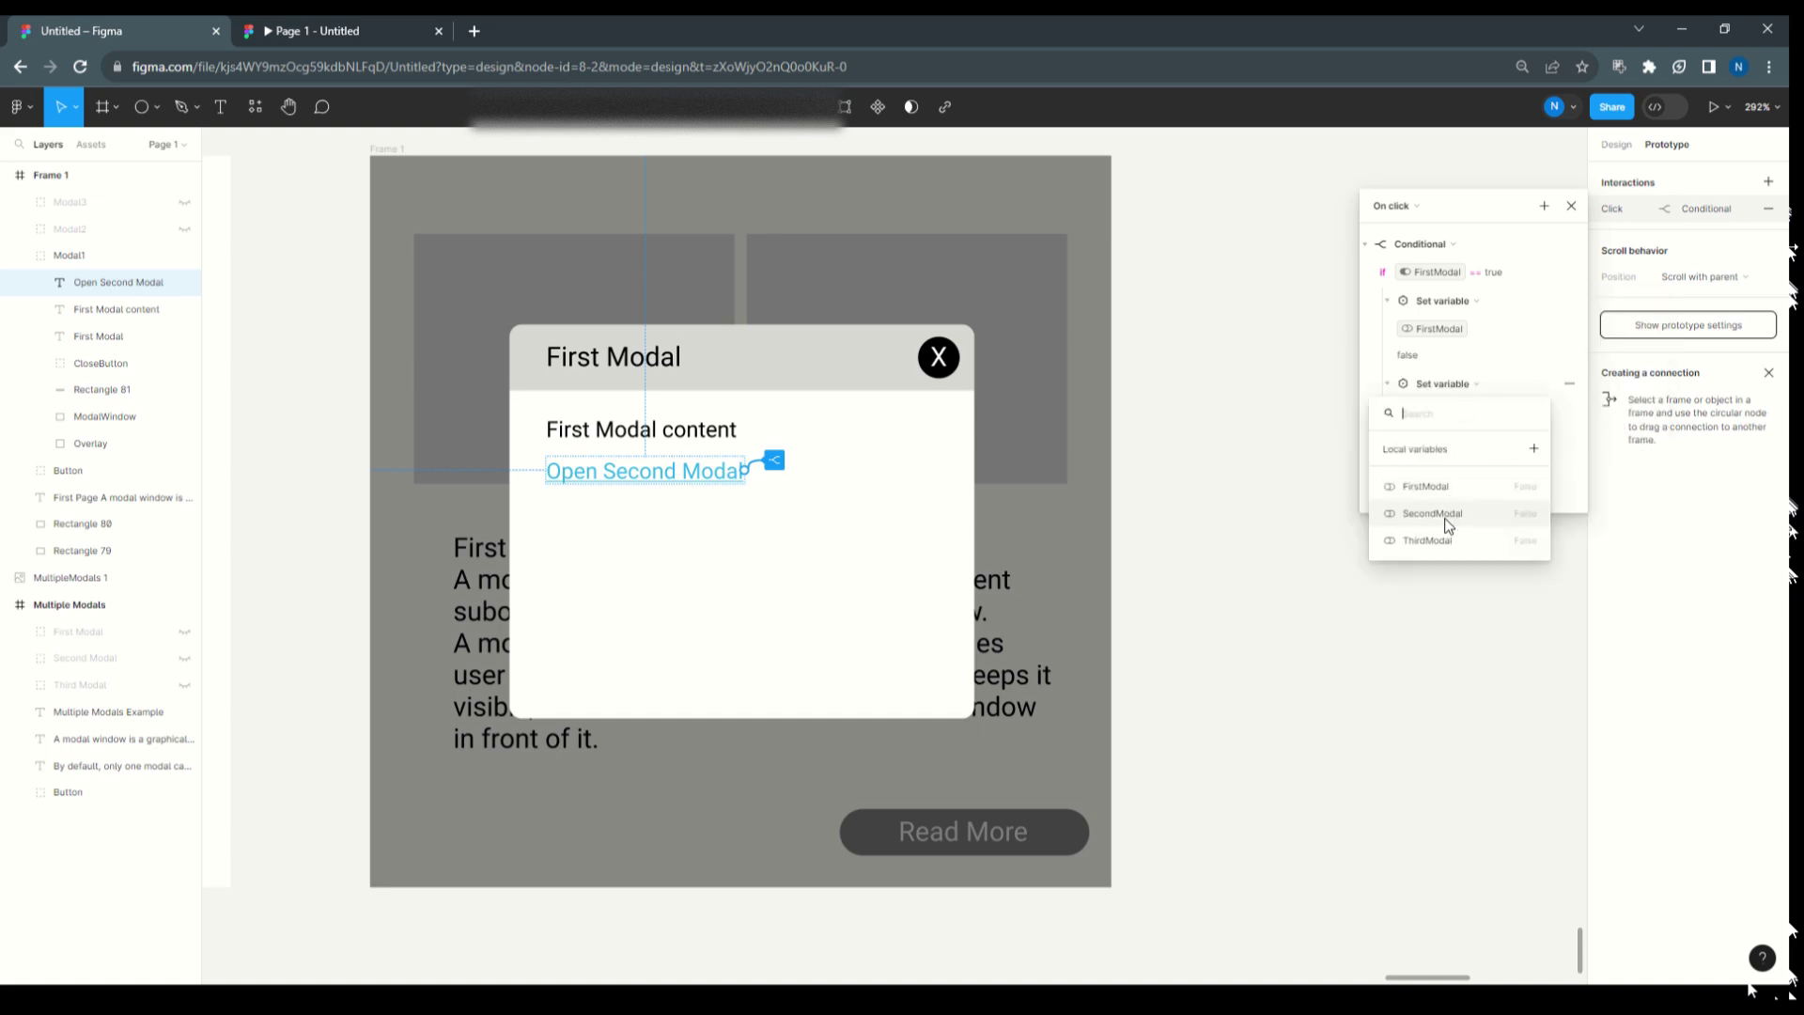
left_click(1448, 514)
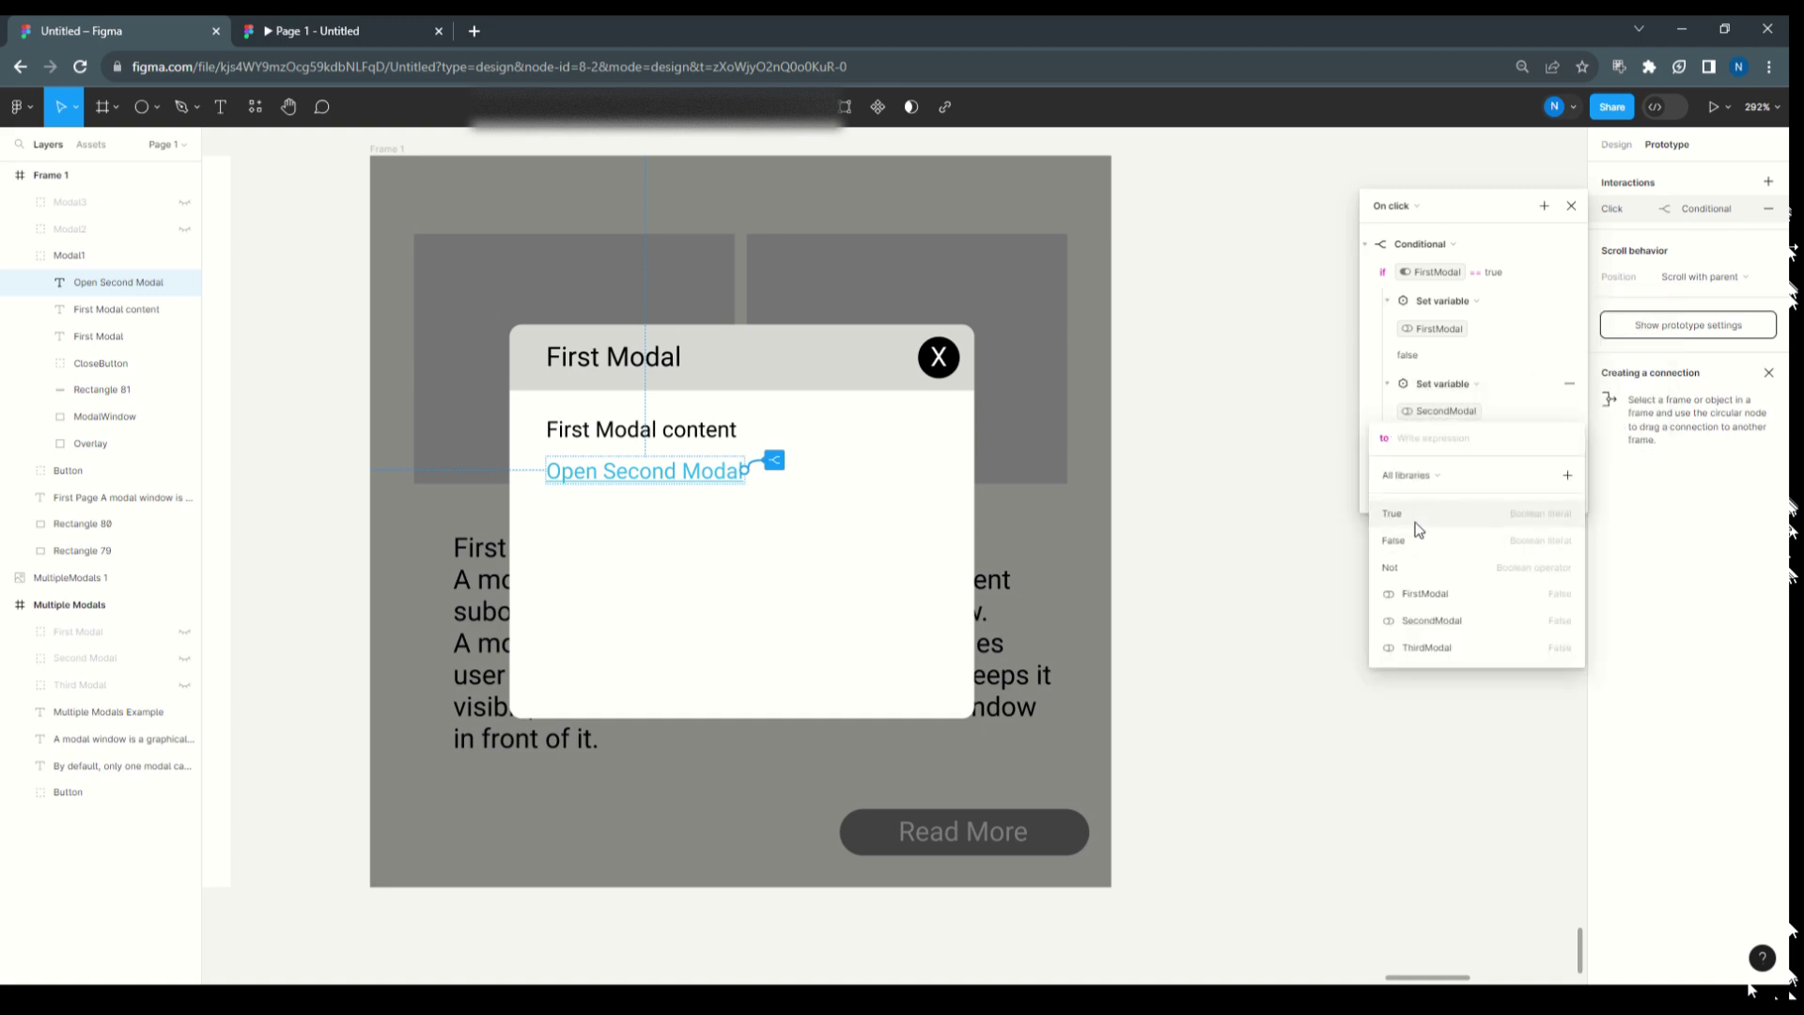
left_click(1415, 519)
left_click(1508, 227)
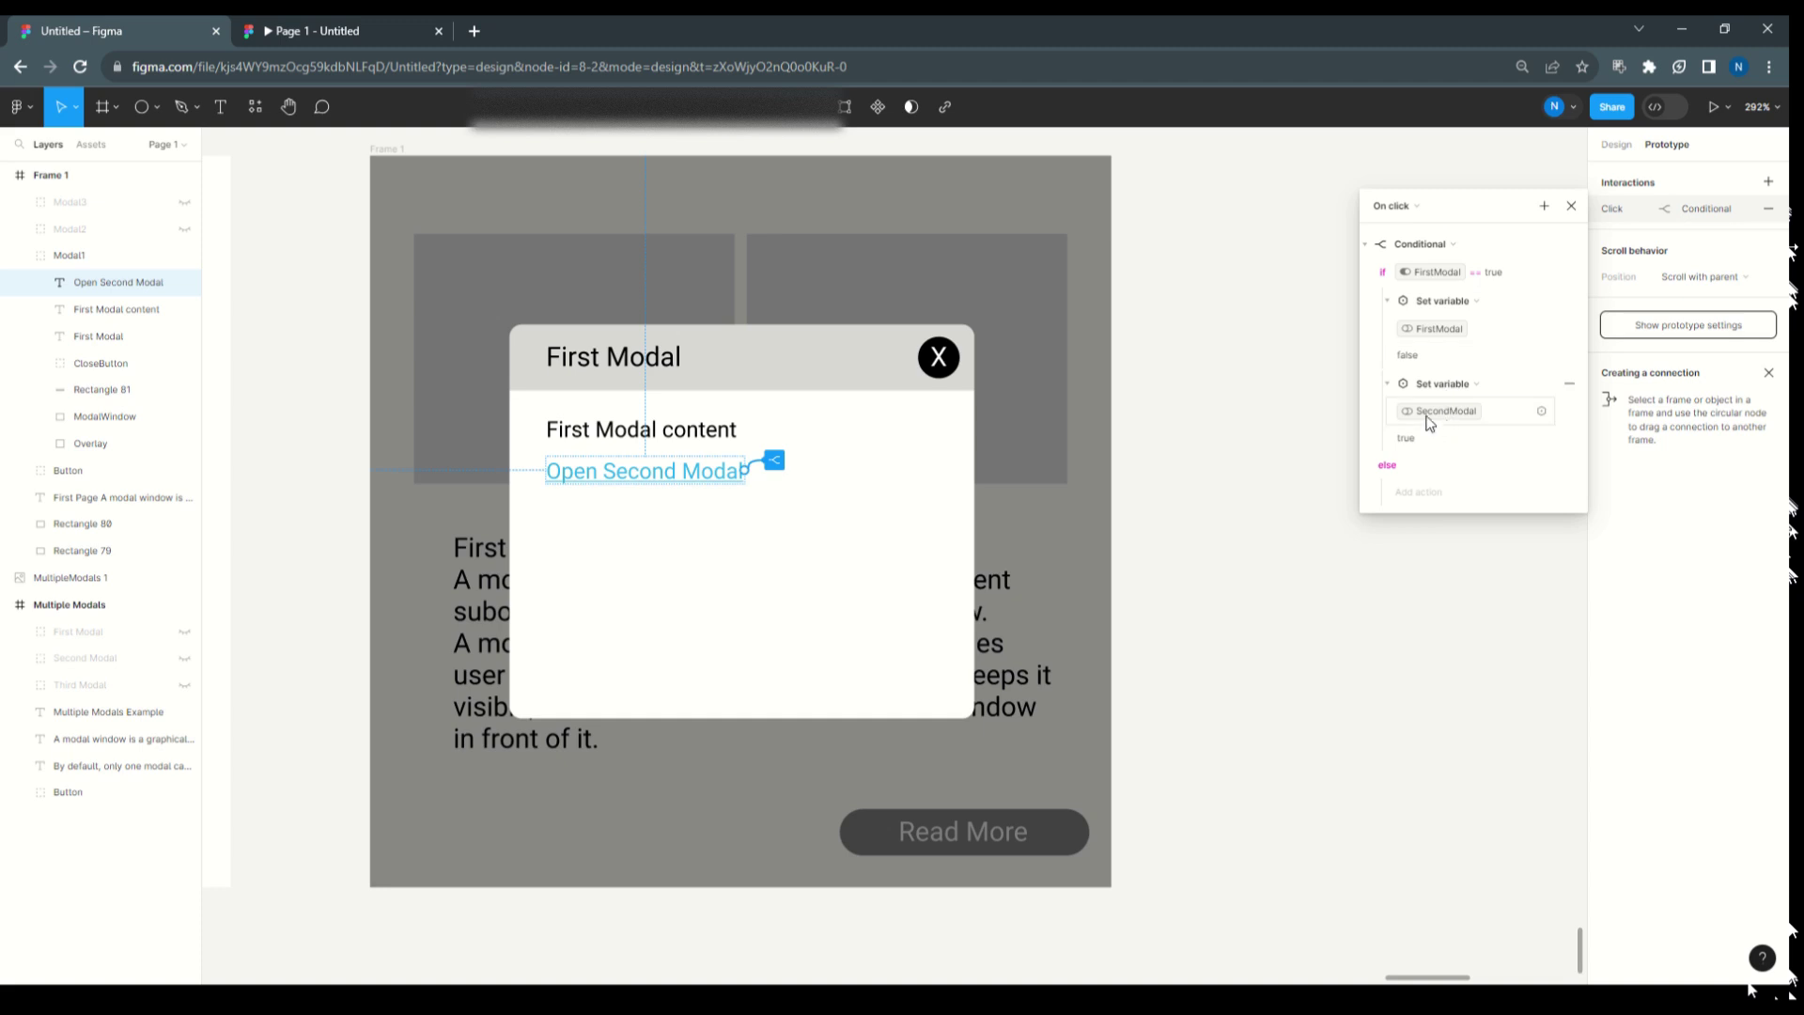
- Add a Set variable action to the Open Second Modal conditional that sets ThirdModal to False
left_click(1566, 275)
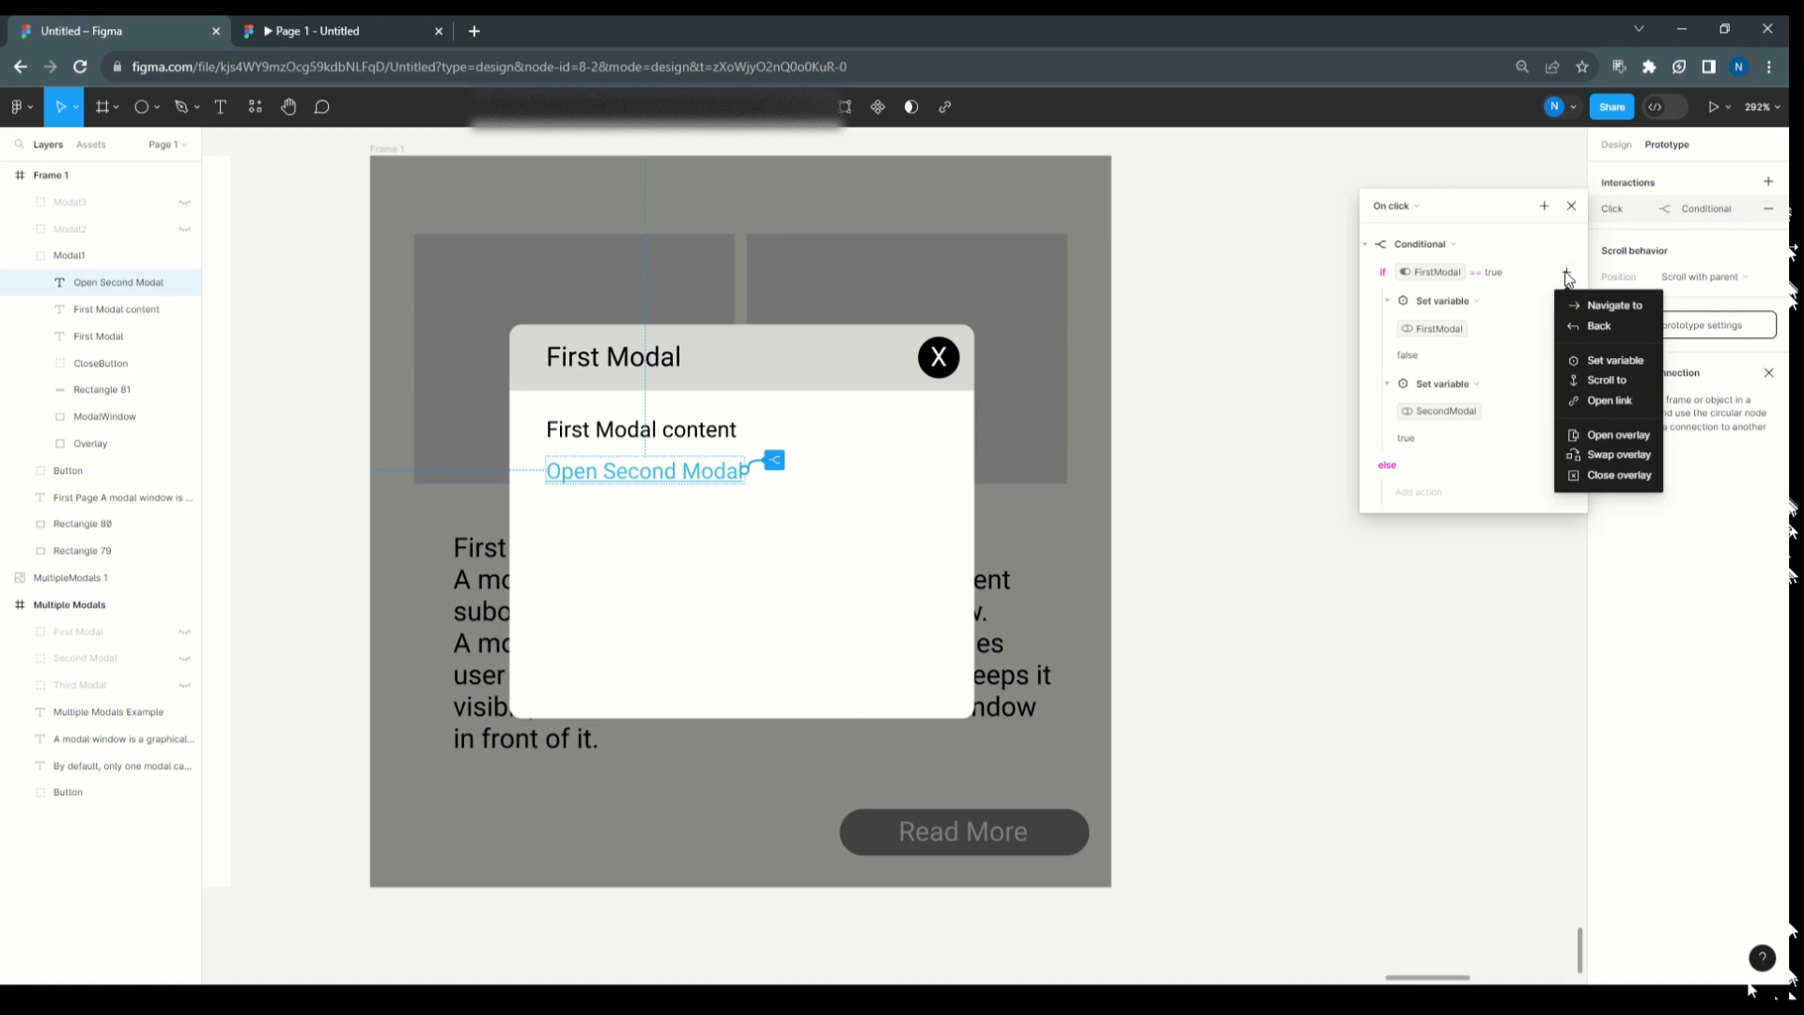
left_click(1567, 365)
left_click(1437, 623)
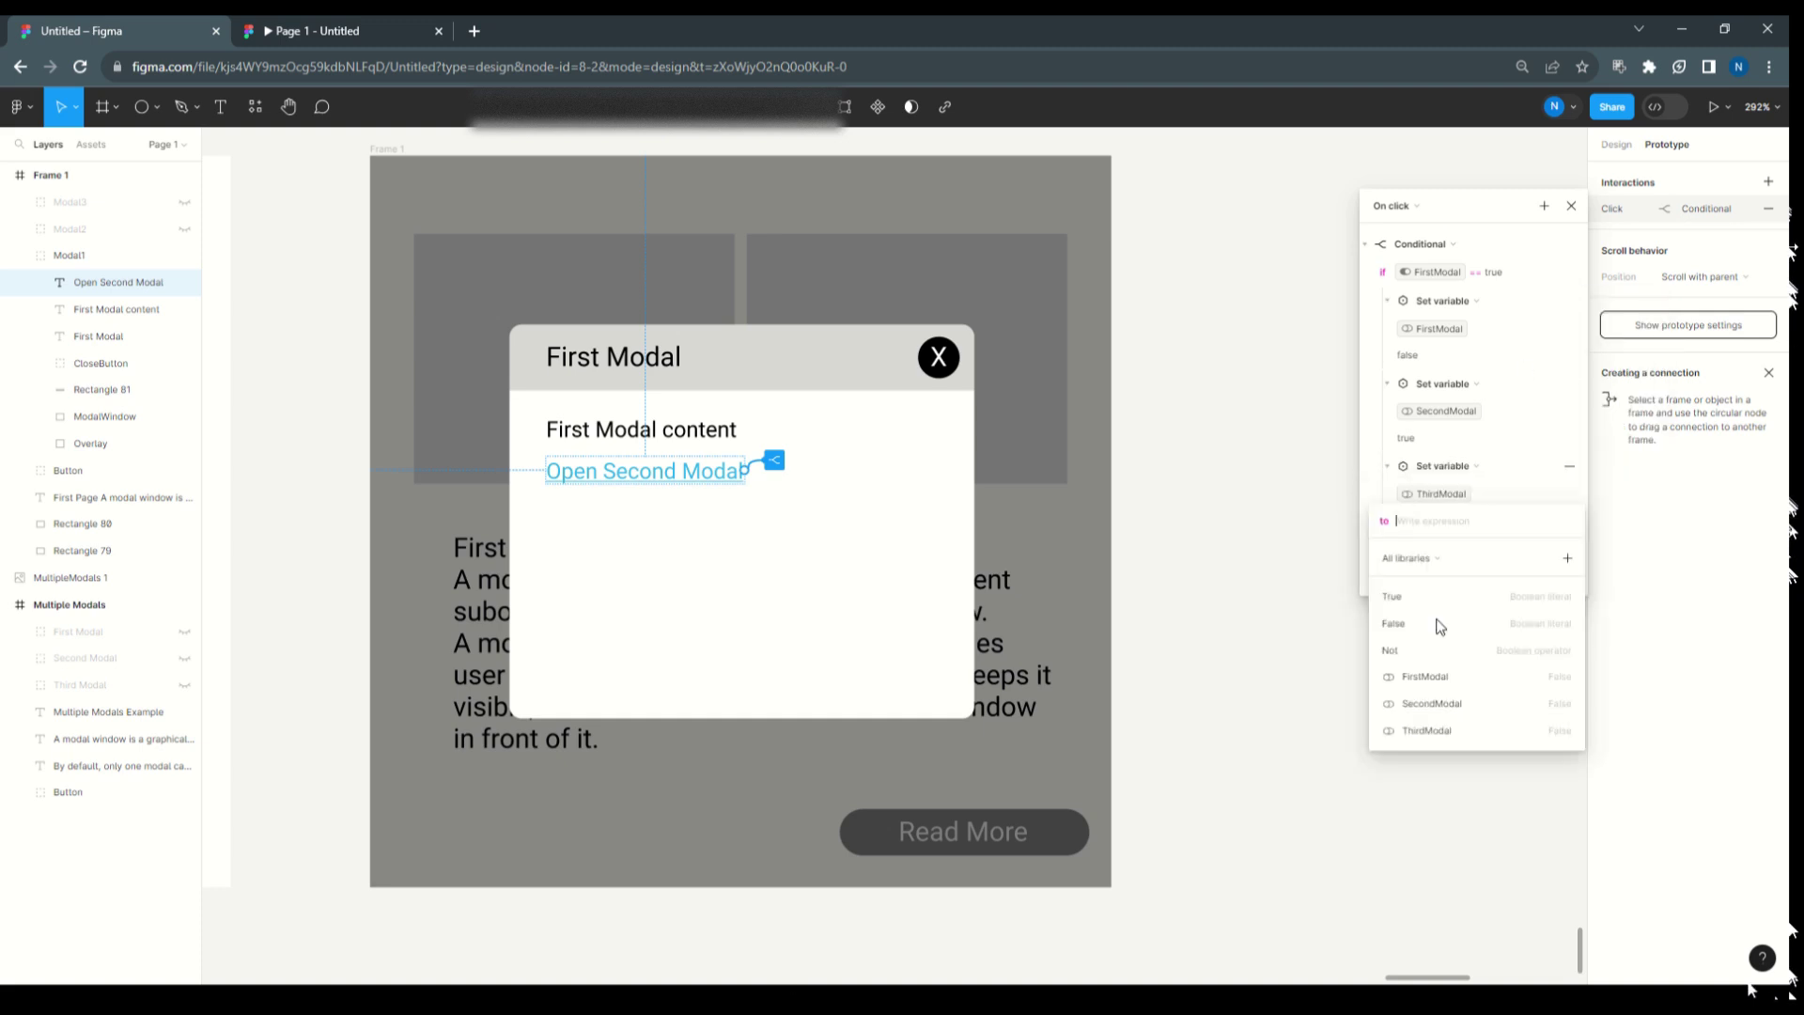
left_click(1440, 625)
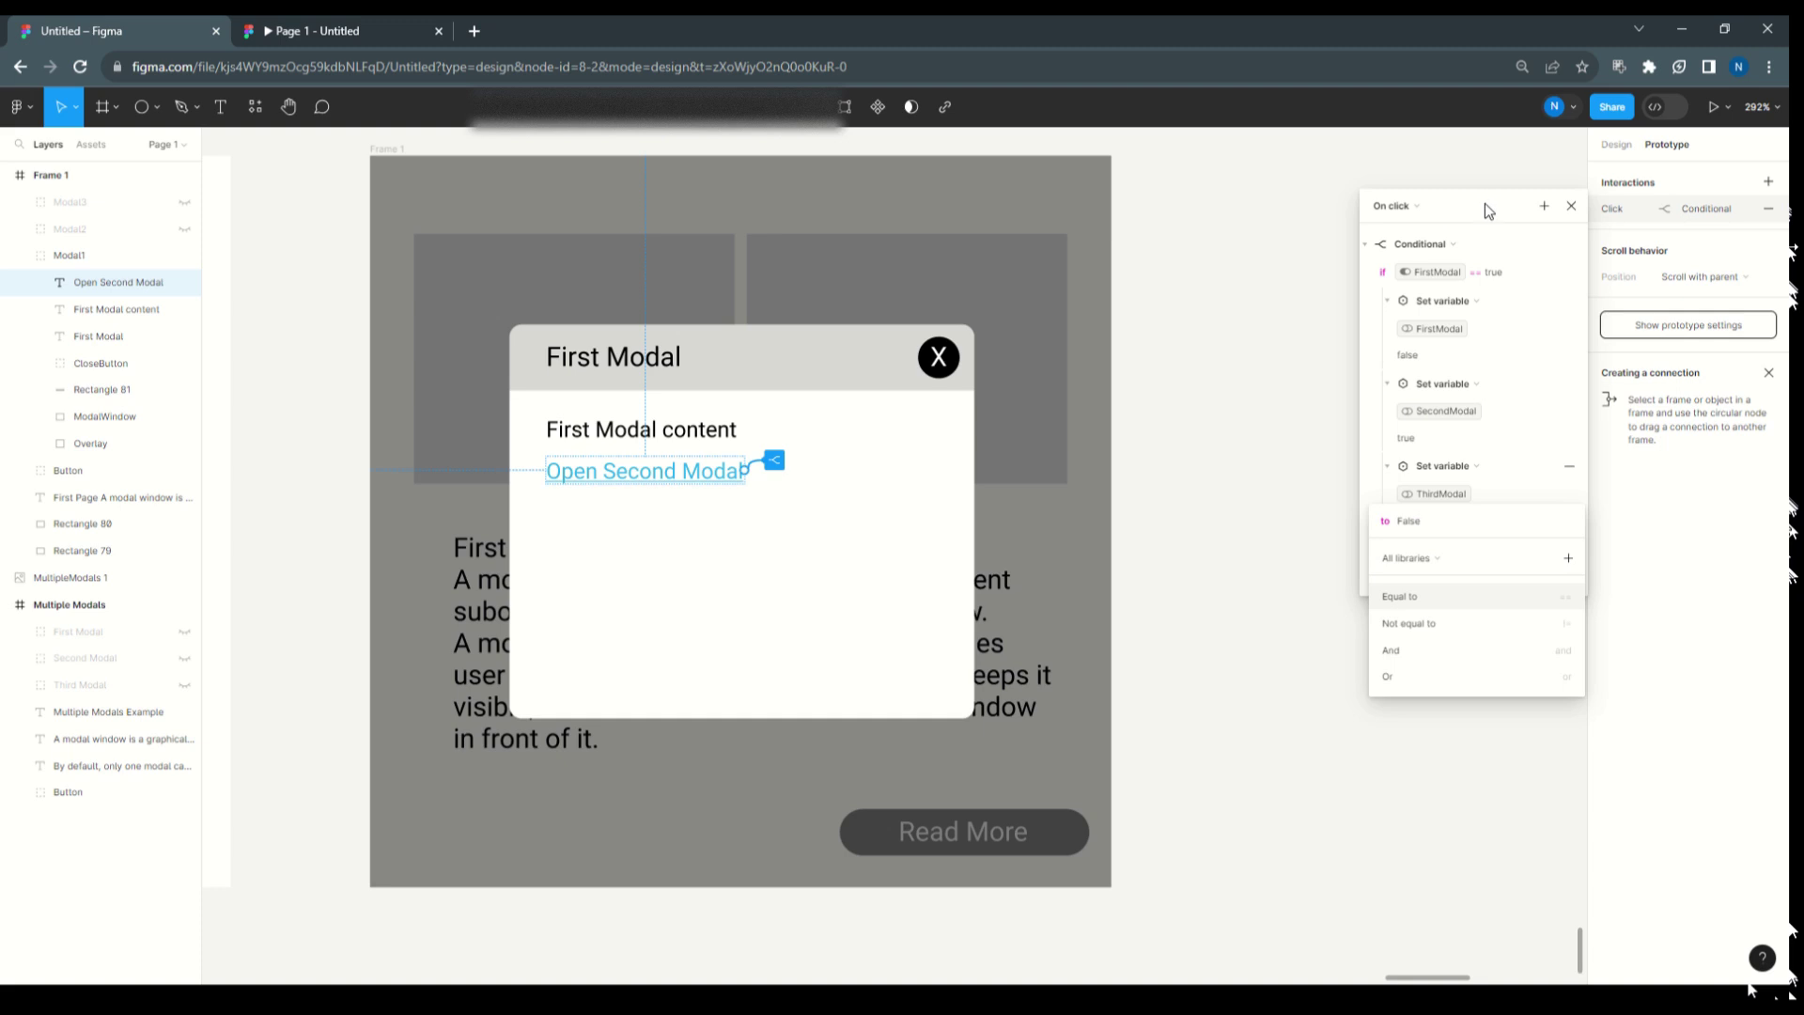
left_click(1485, 203)
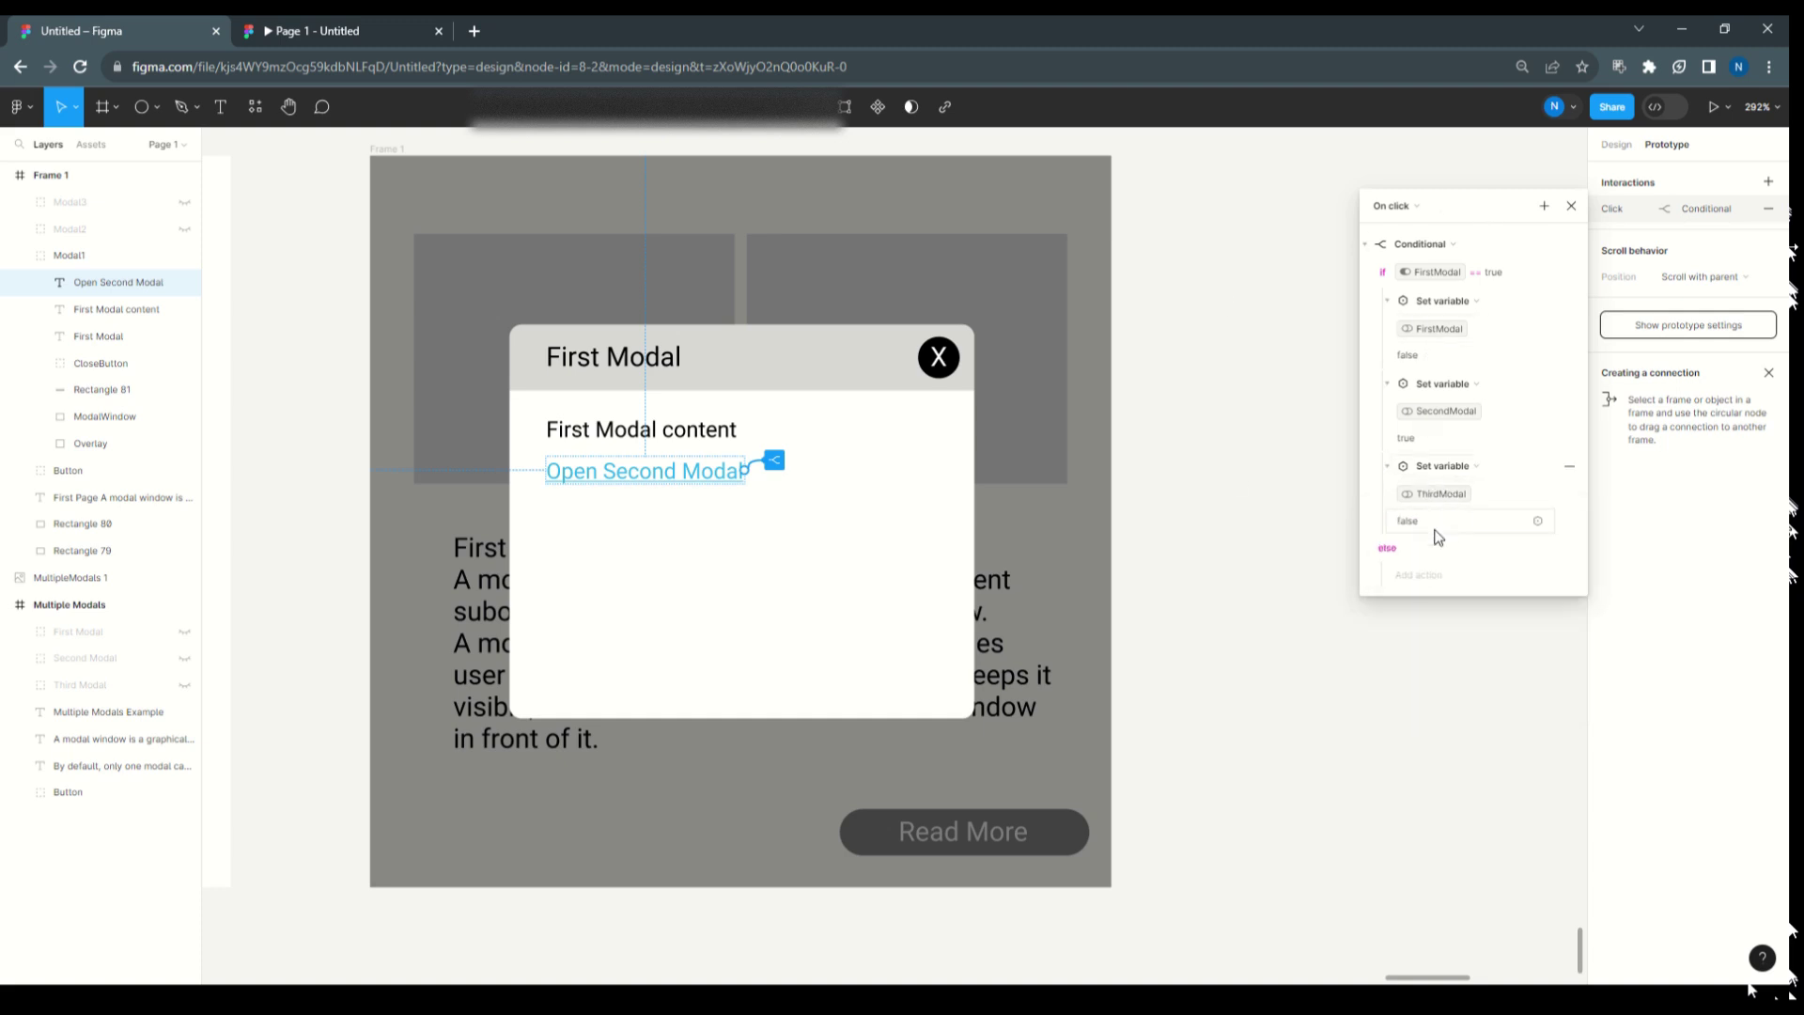
left_click(1570, 207)
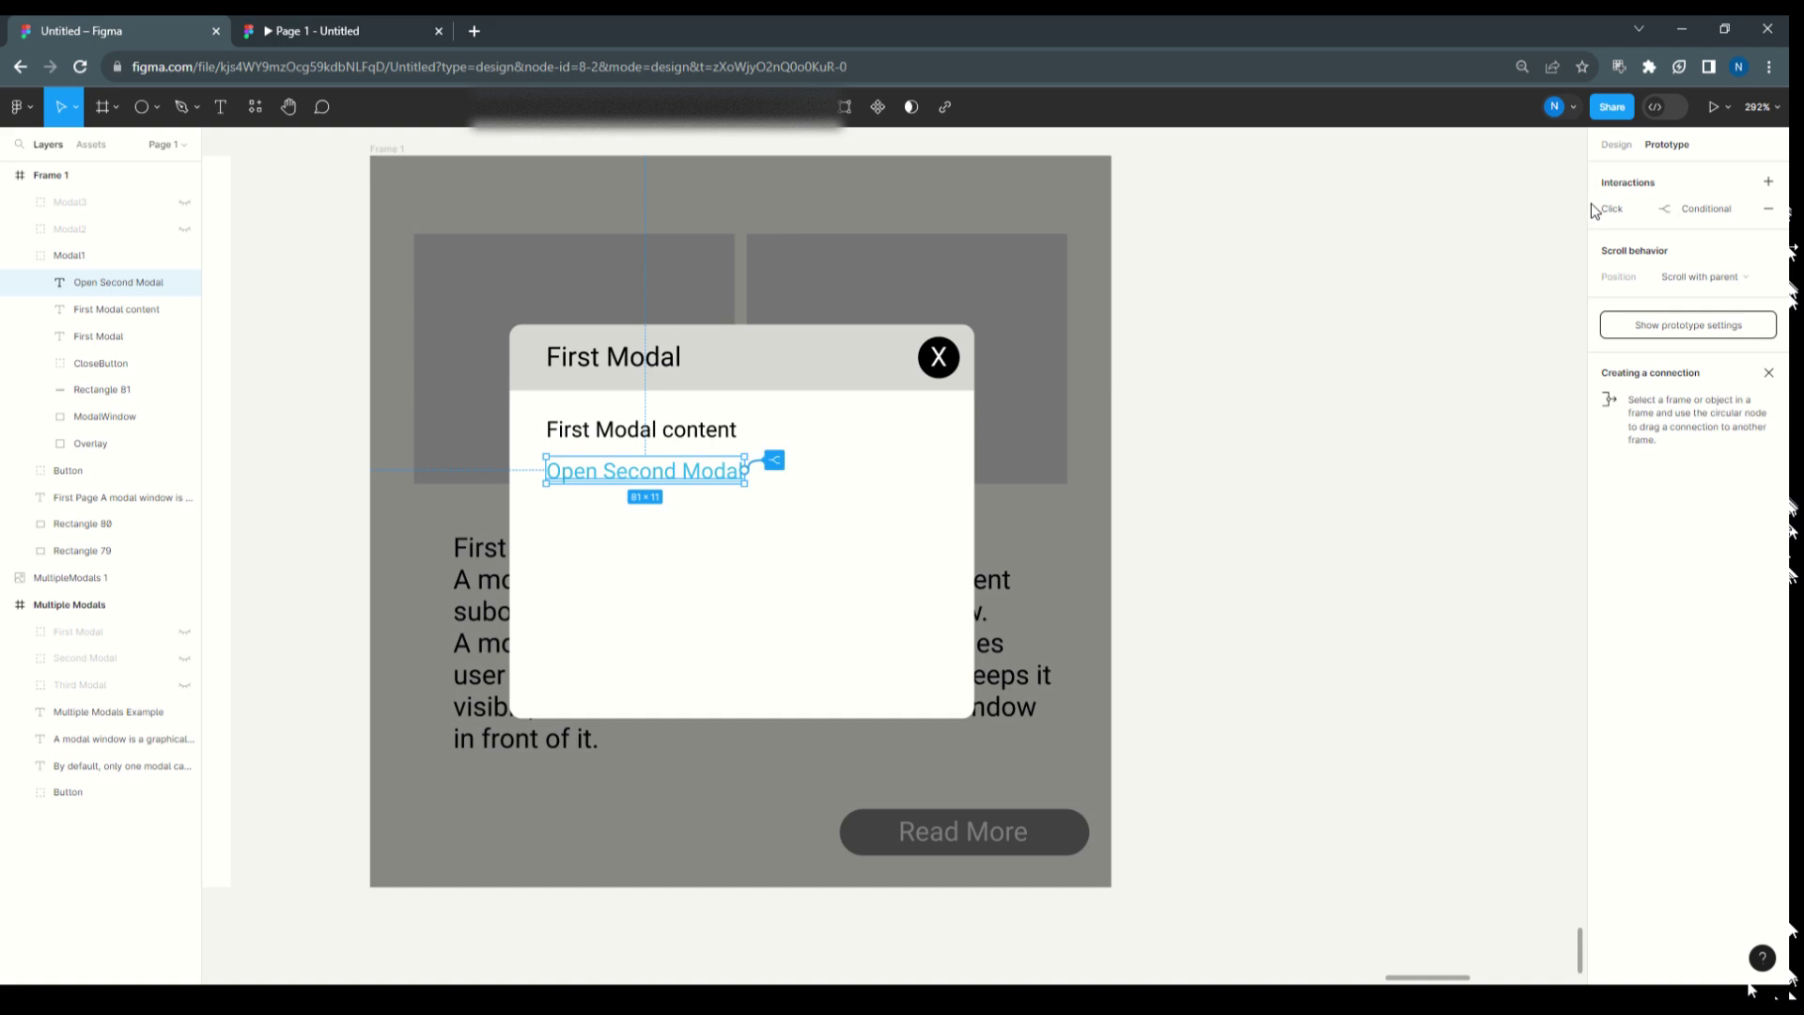
left_click(1593, 208)
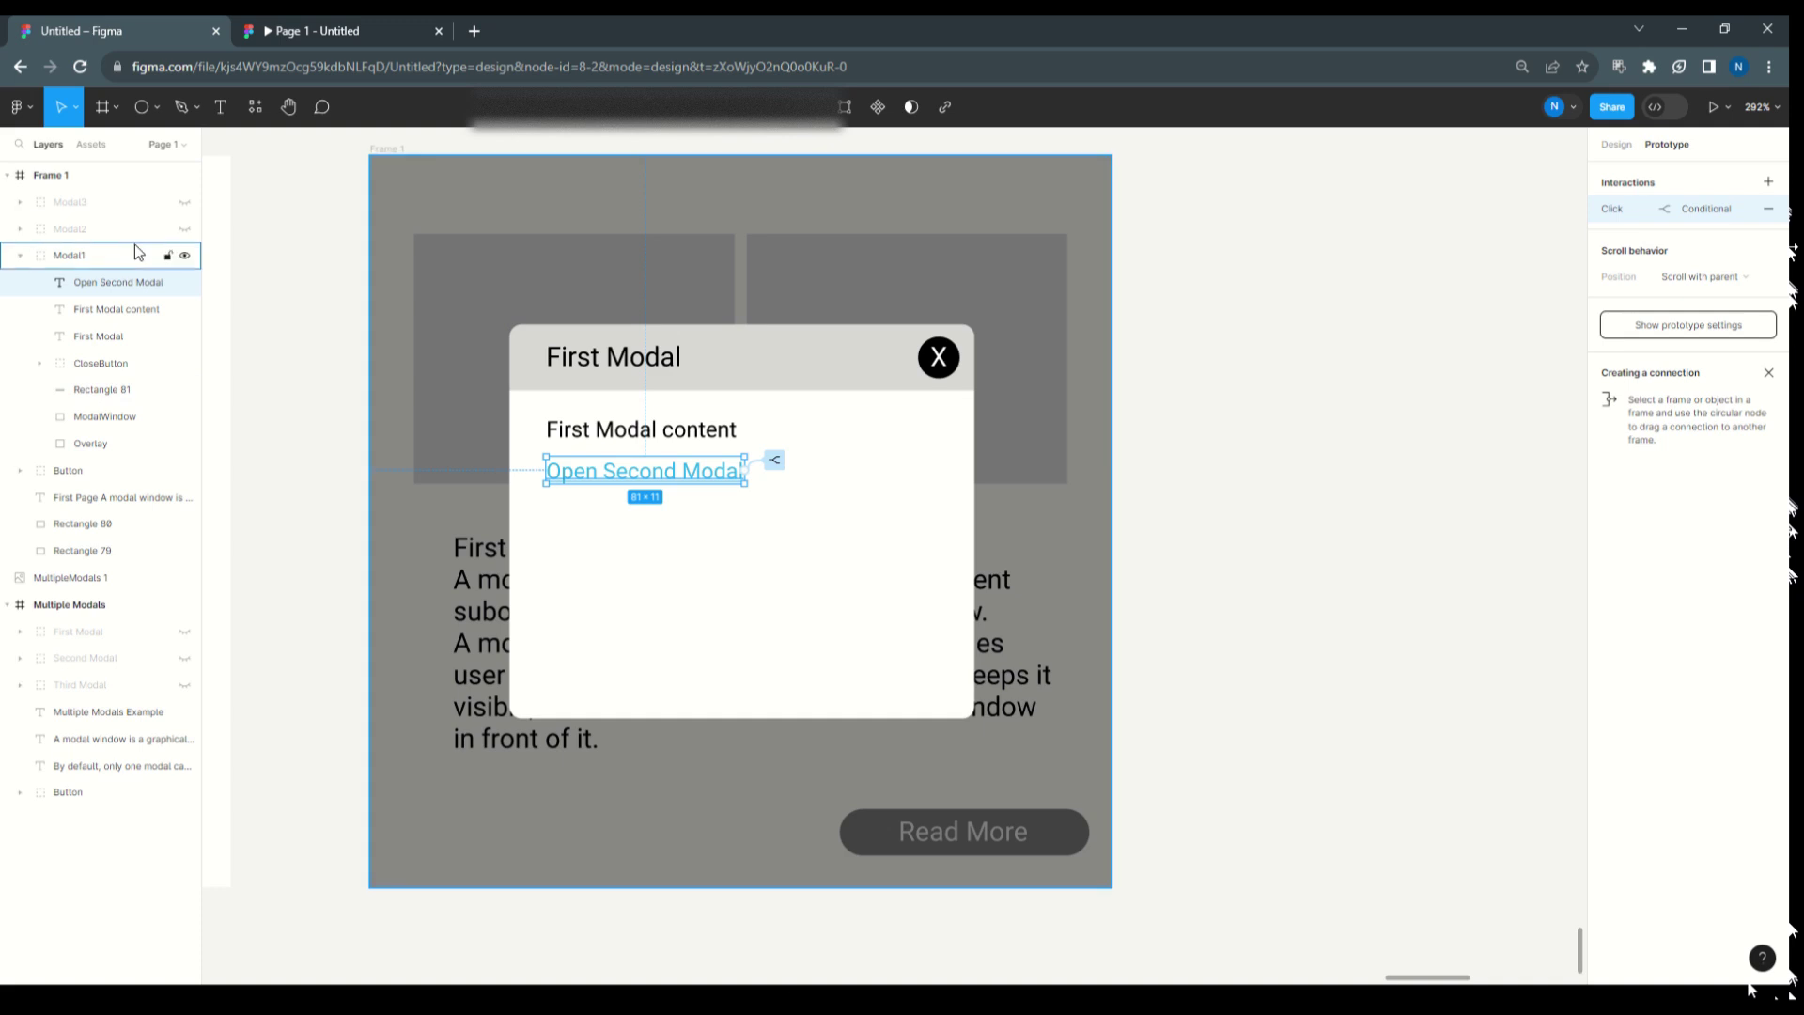
- Hide Modal1, show Modal2, and paste the conditional interaction onto the Open Third Modal link
left_click(185, 255)
left_click(185, 229)
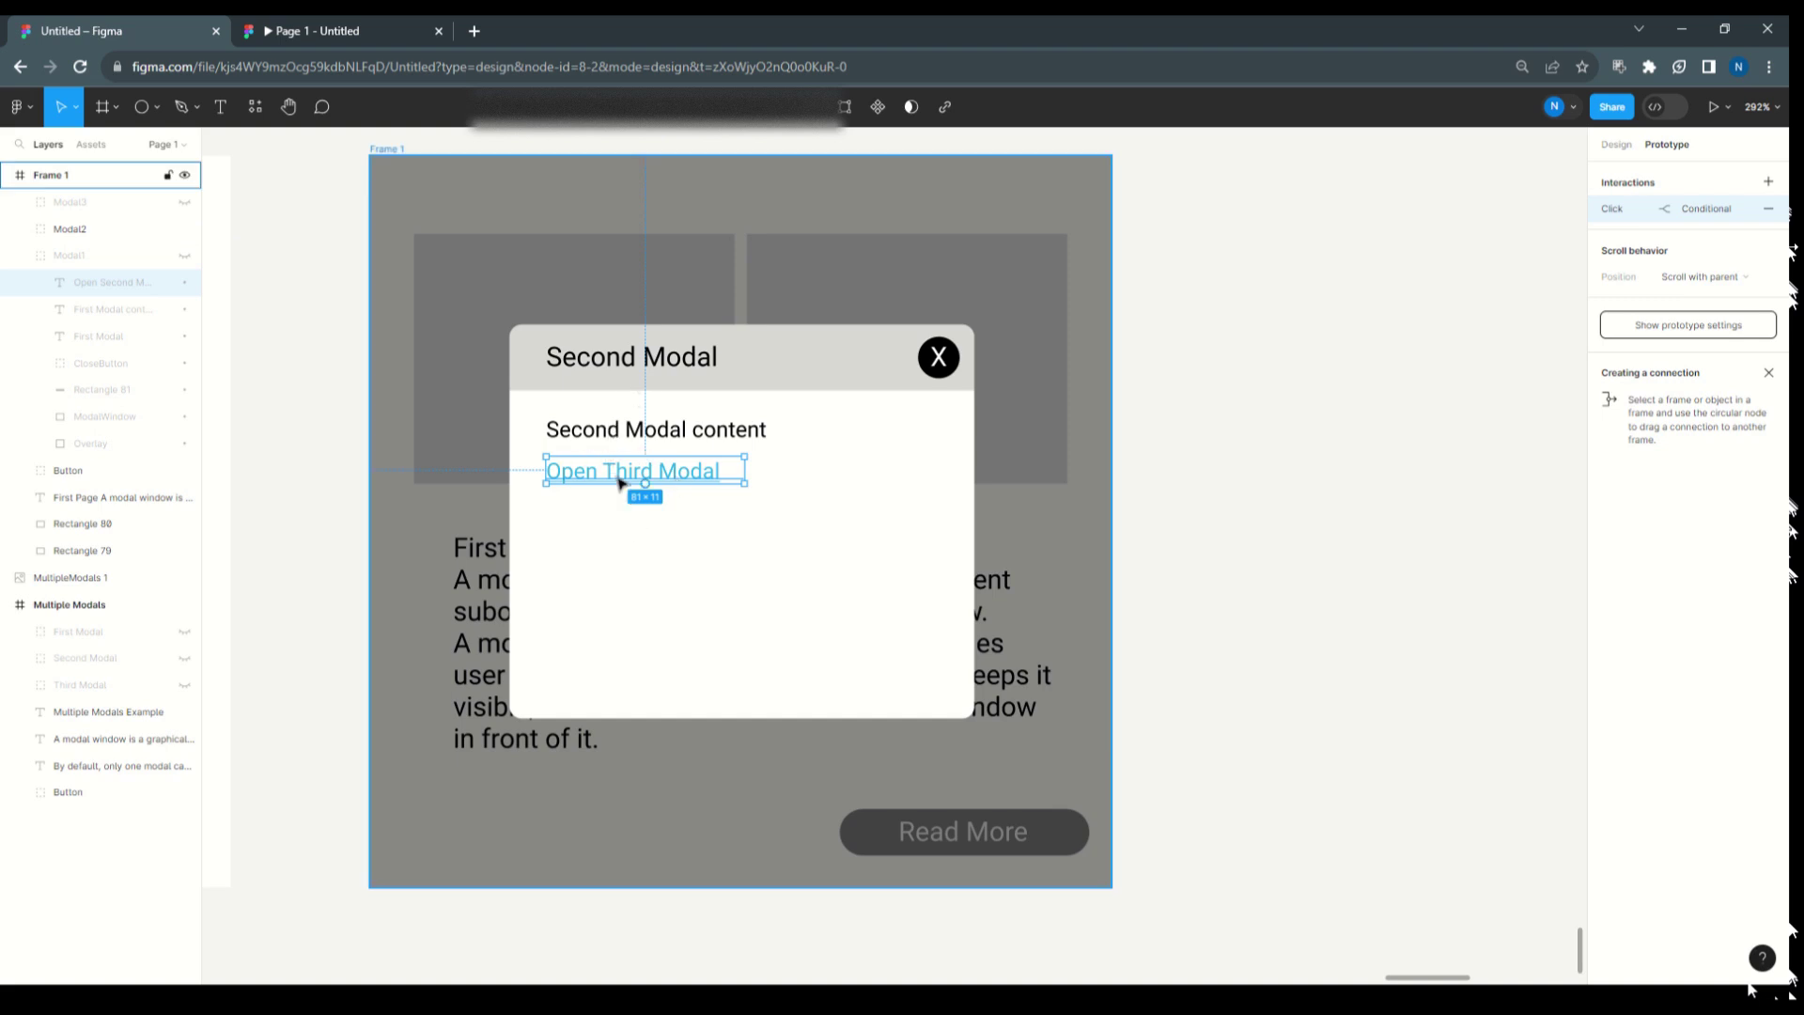
key("Escape")
key("Escape")
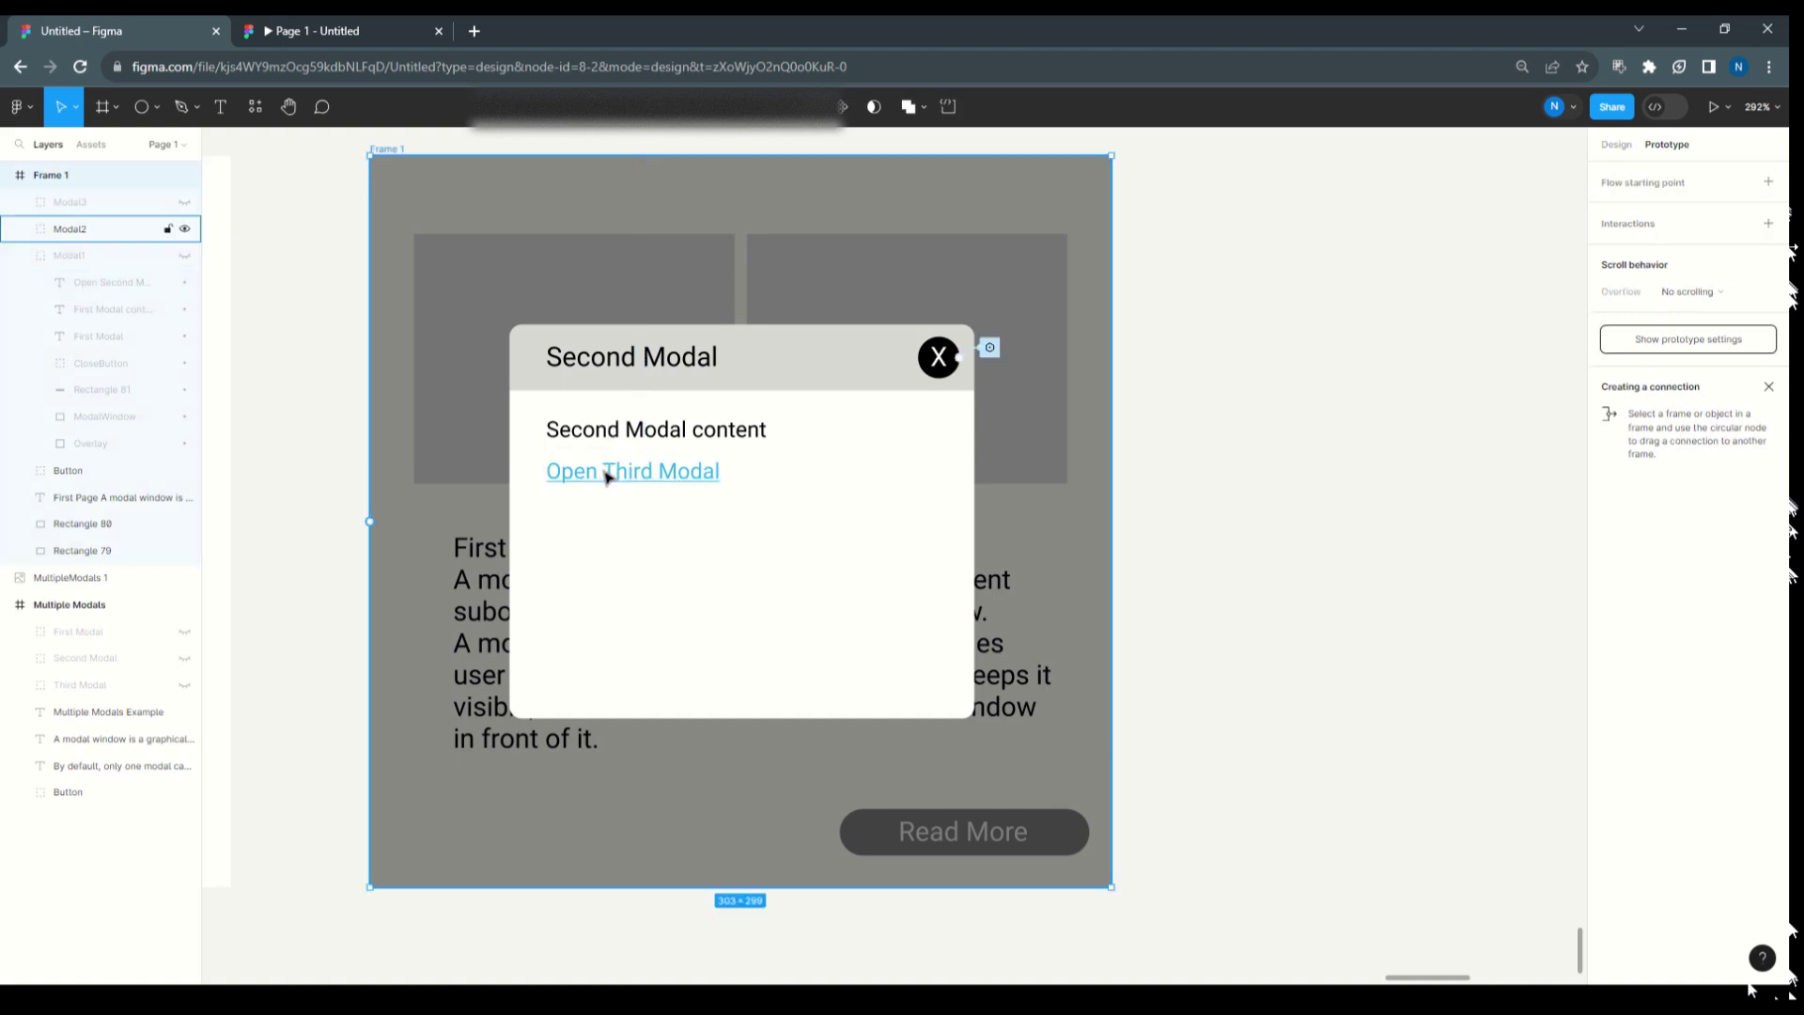
left_click(609, 481)
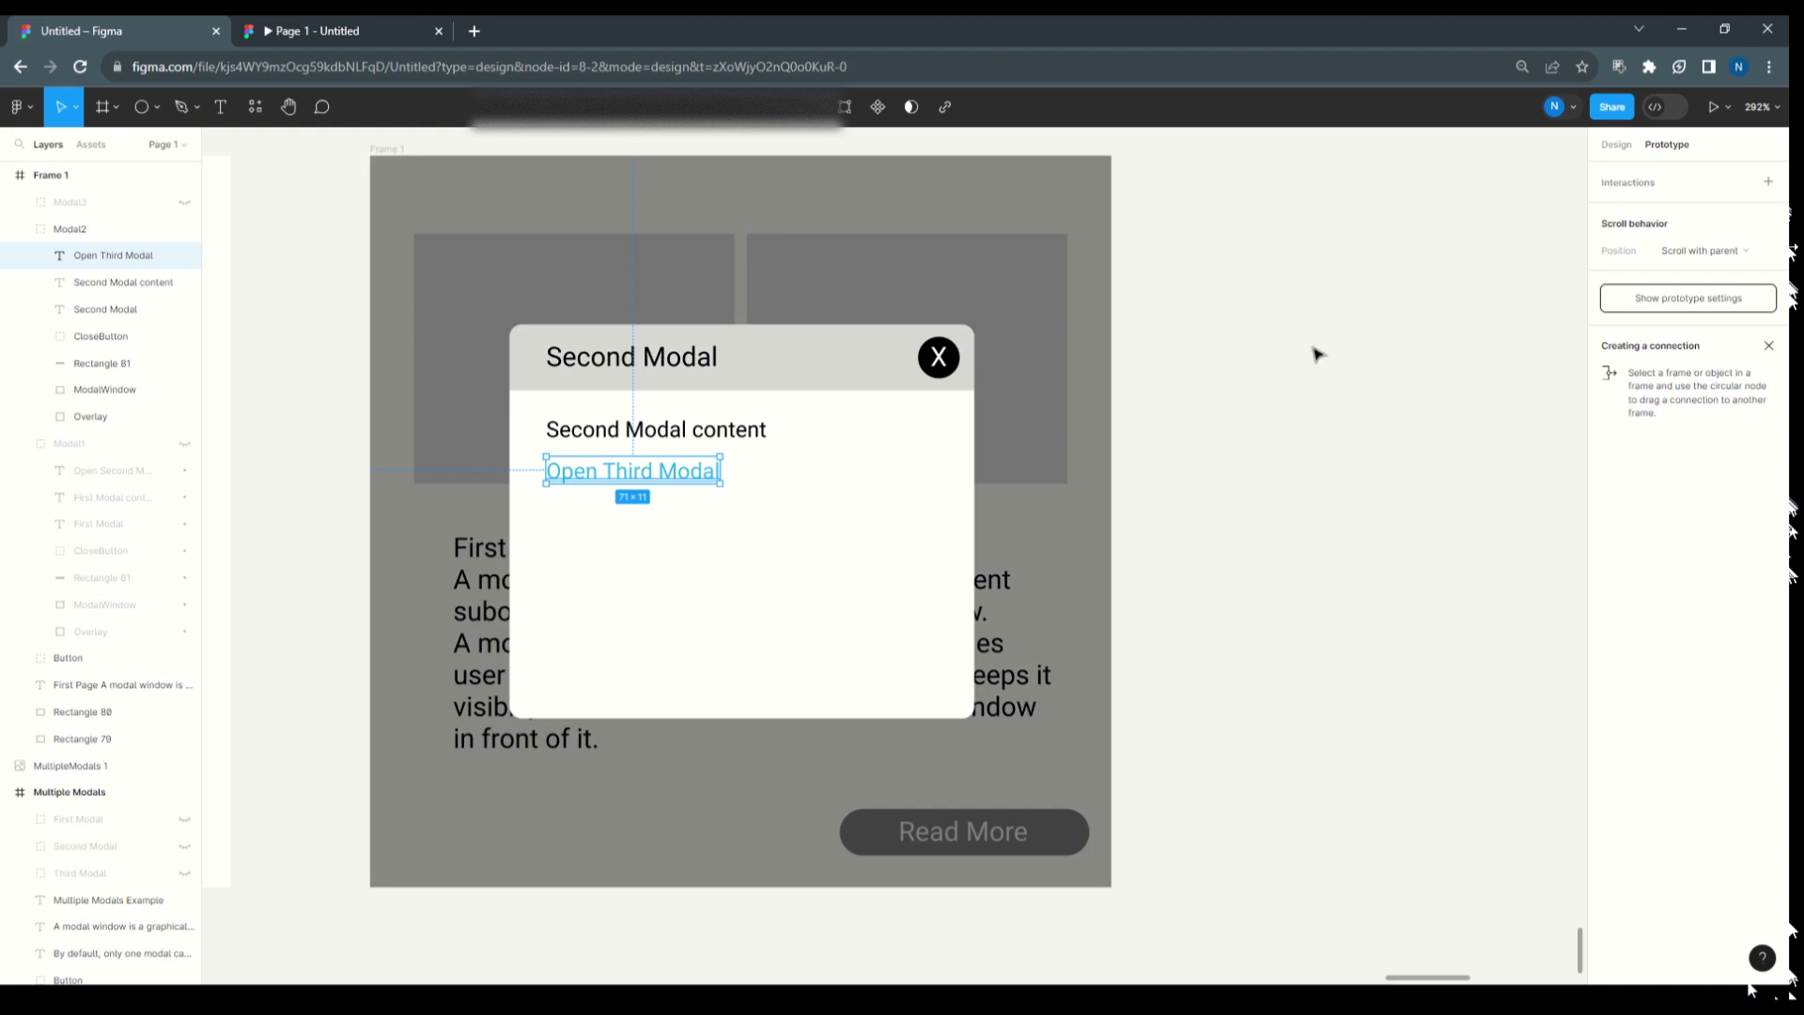
key("ctrl+v")
- Make the pasted condition check SecondModal, and set SecondModal to false
left_click(1598, 218)
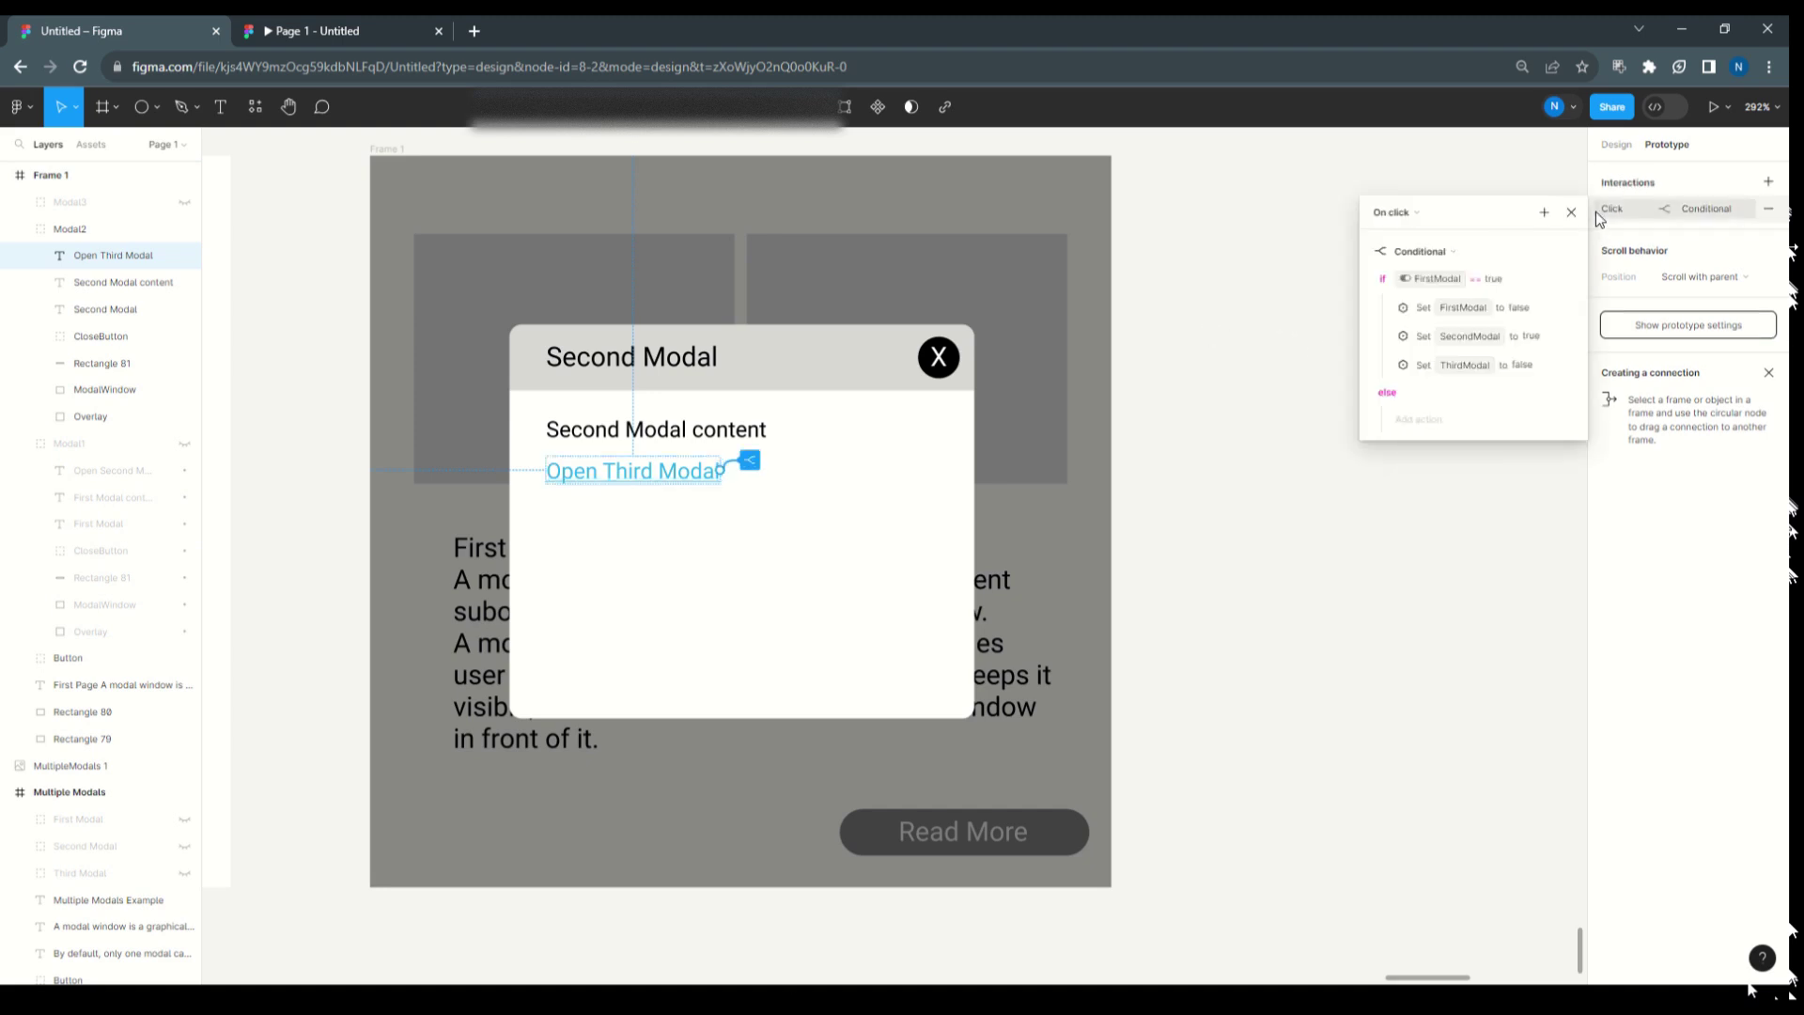
left_click(1438, 281)
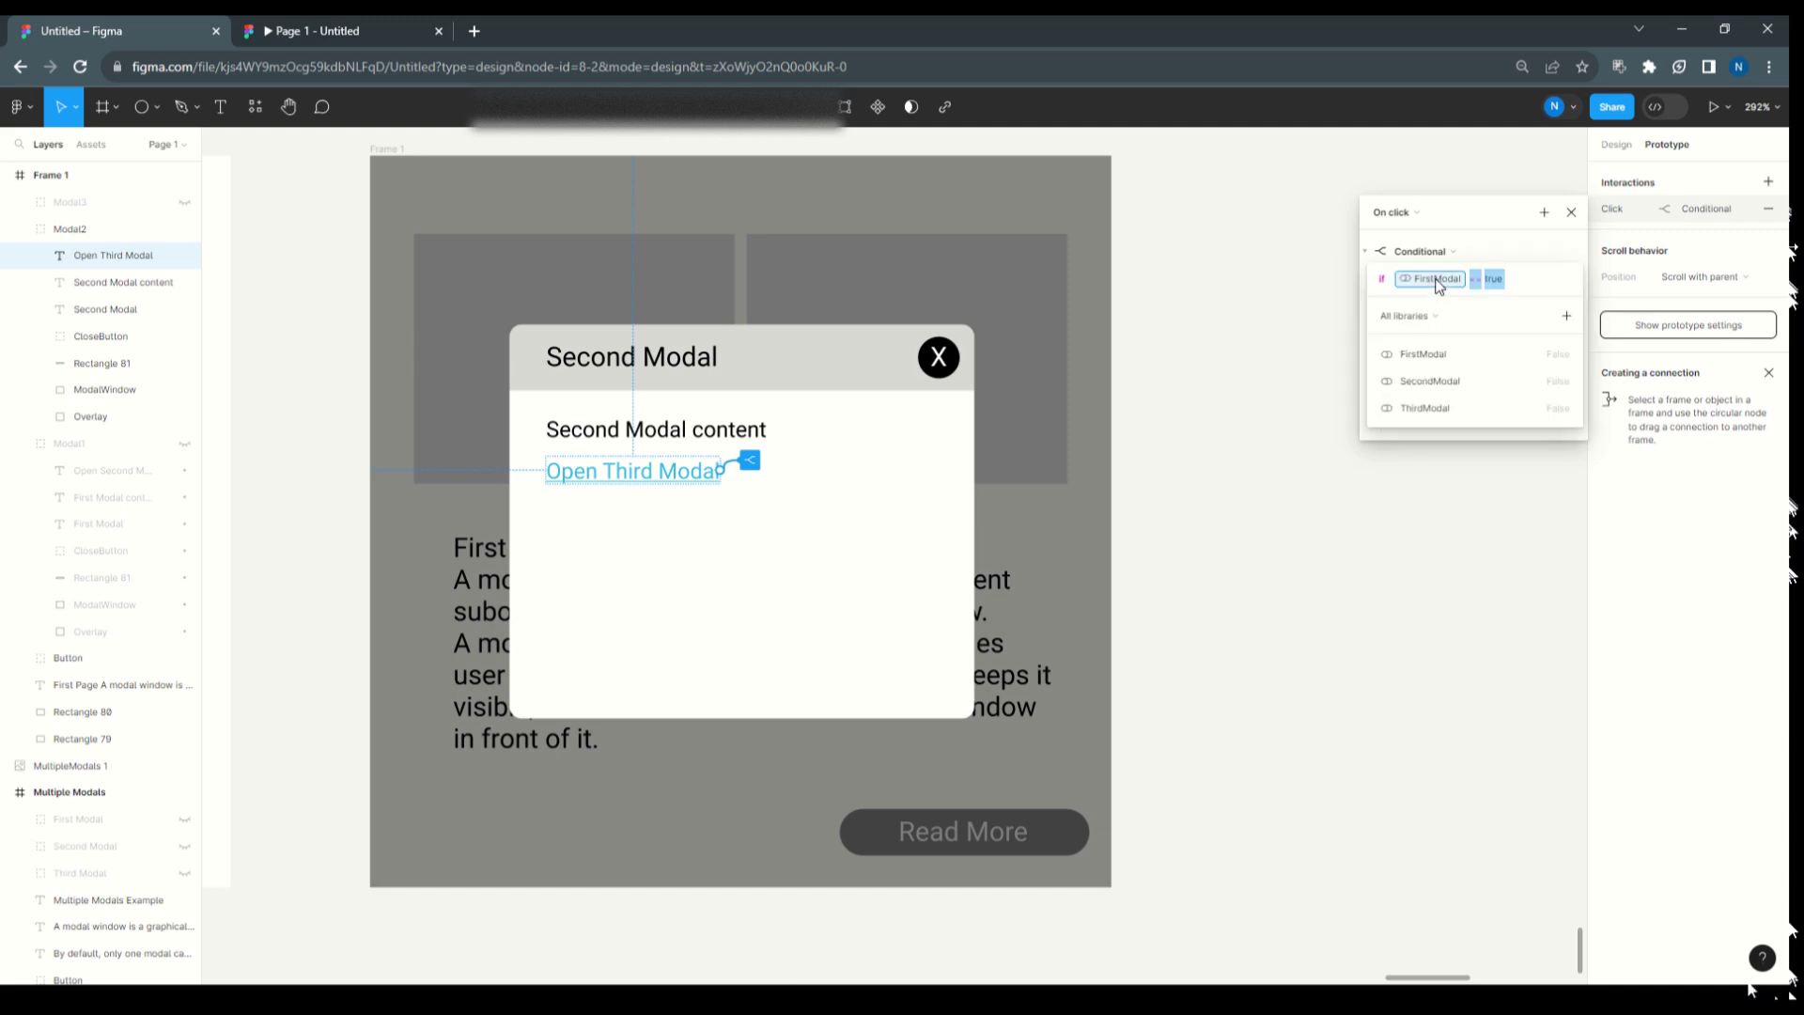
left_click(1435, 381)
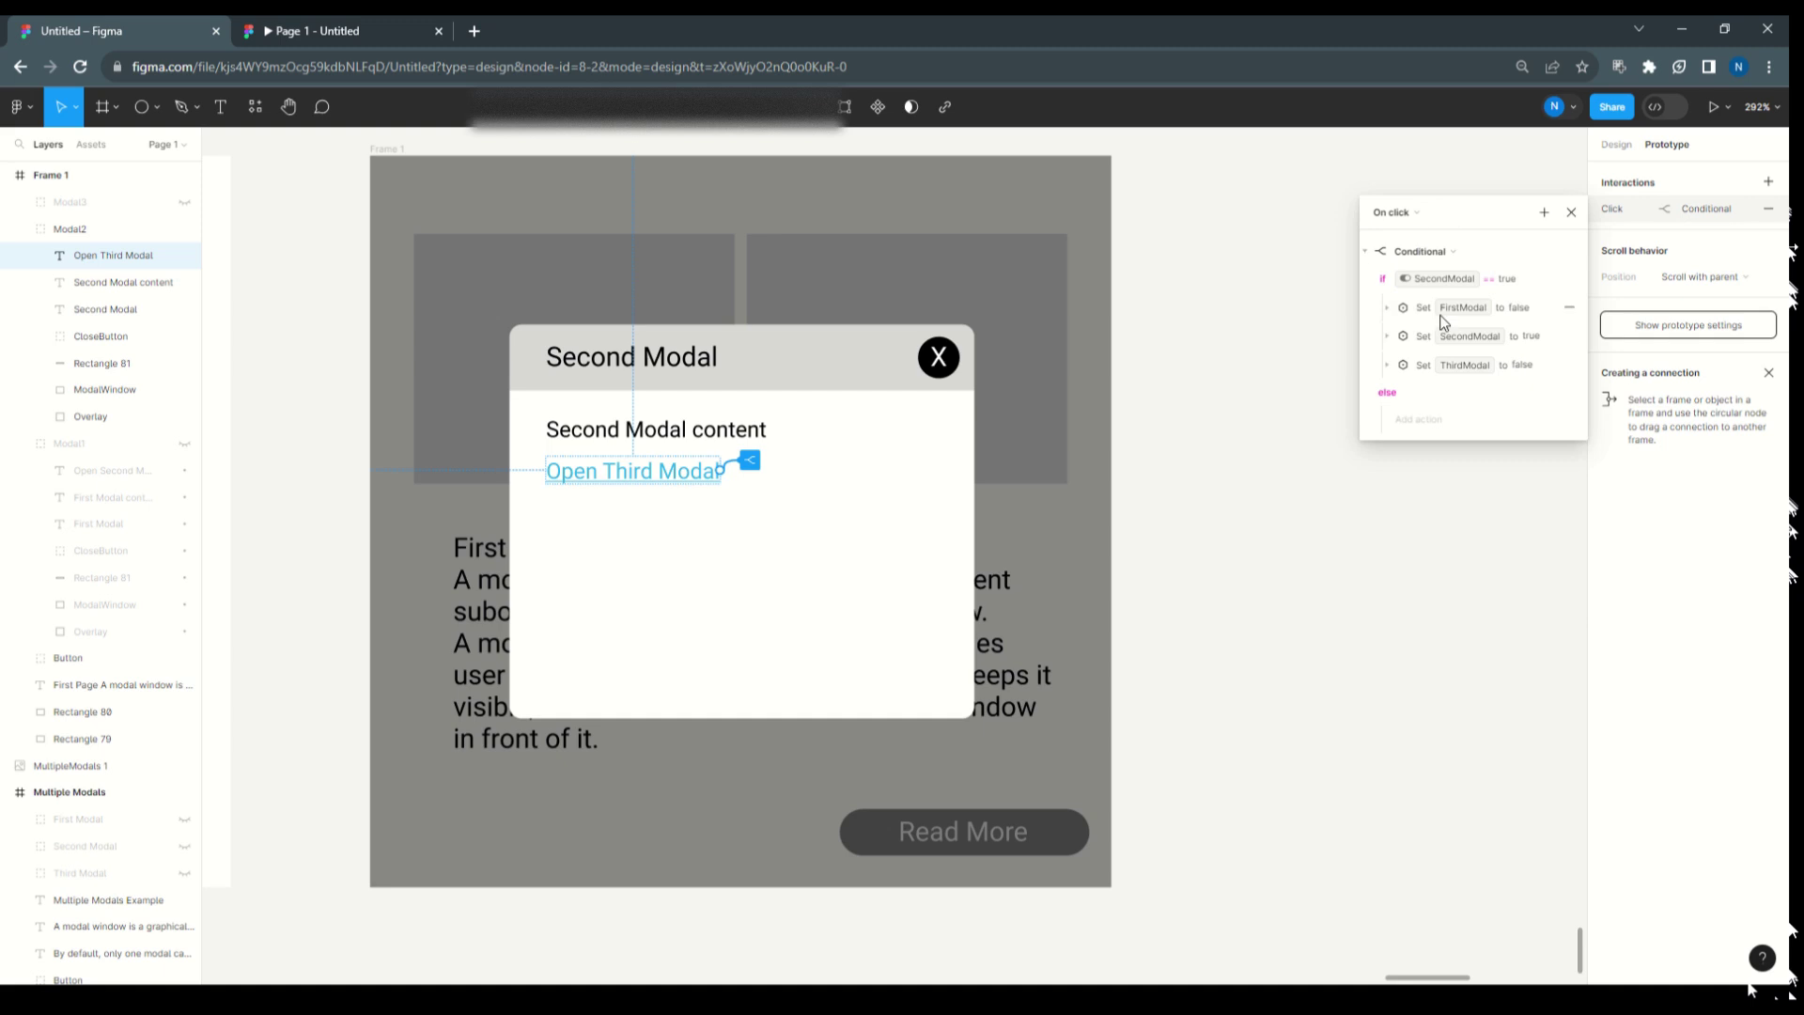
left_click(1390, 310)
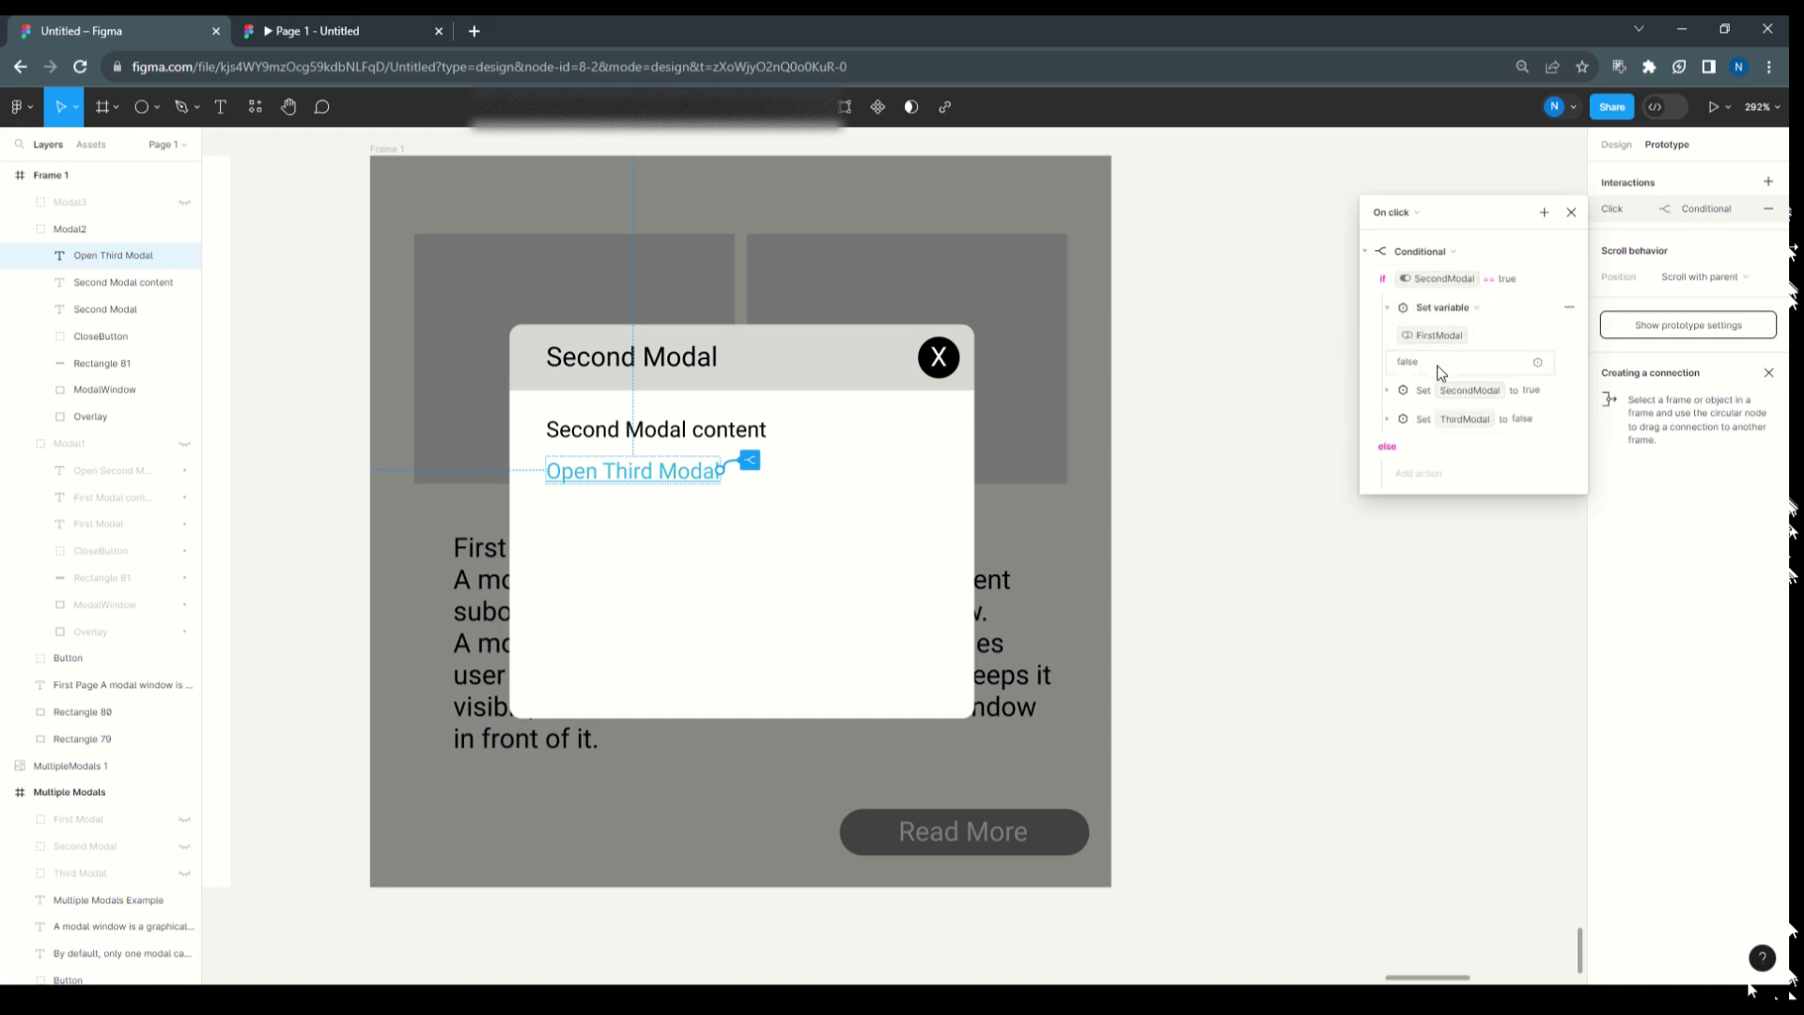
left_click(1386, 389)
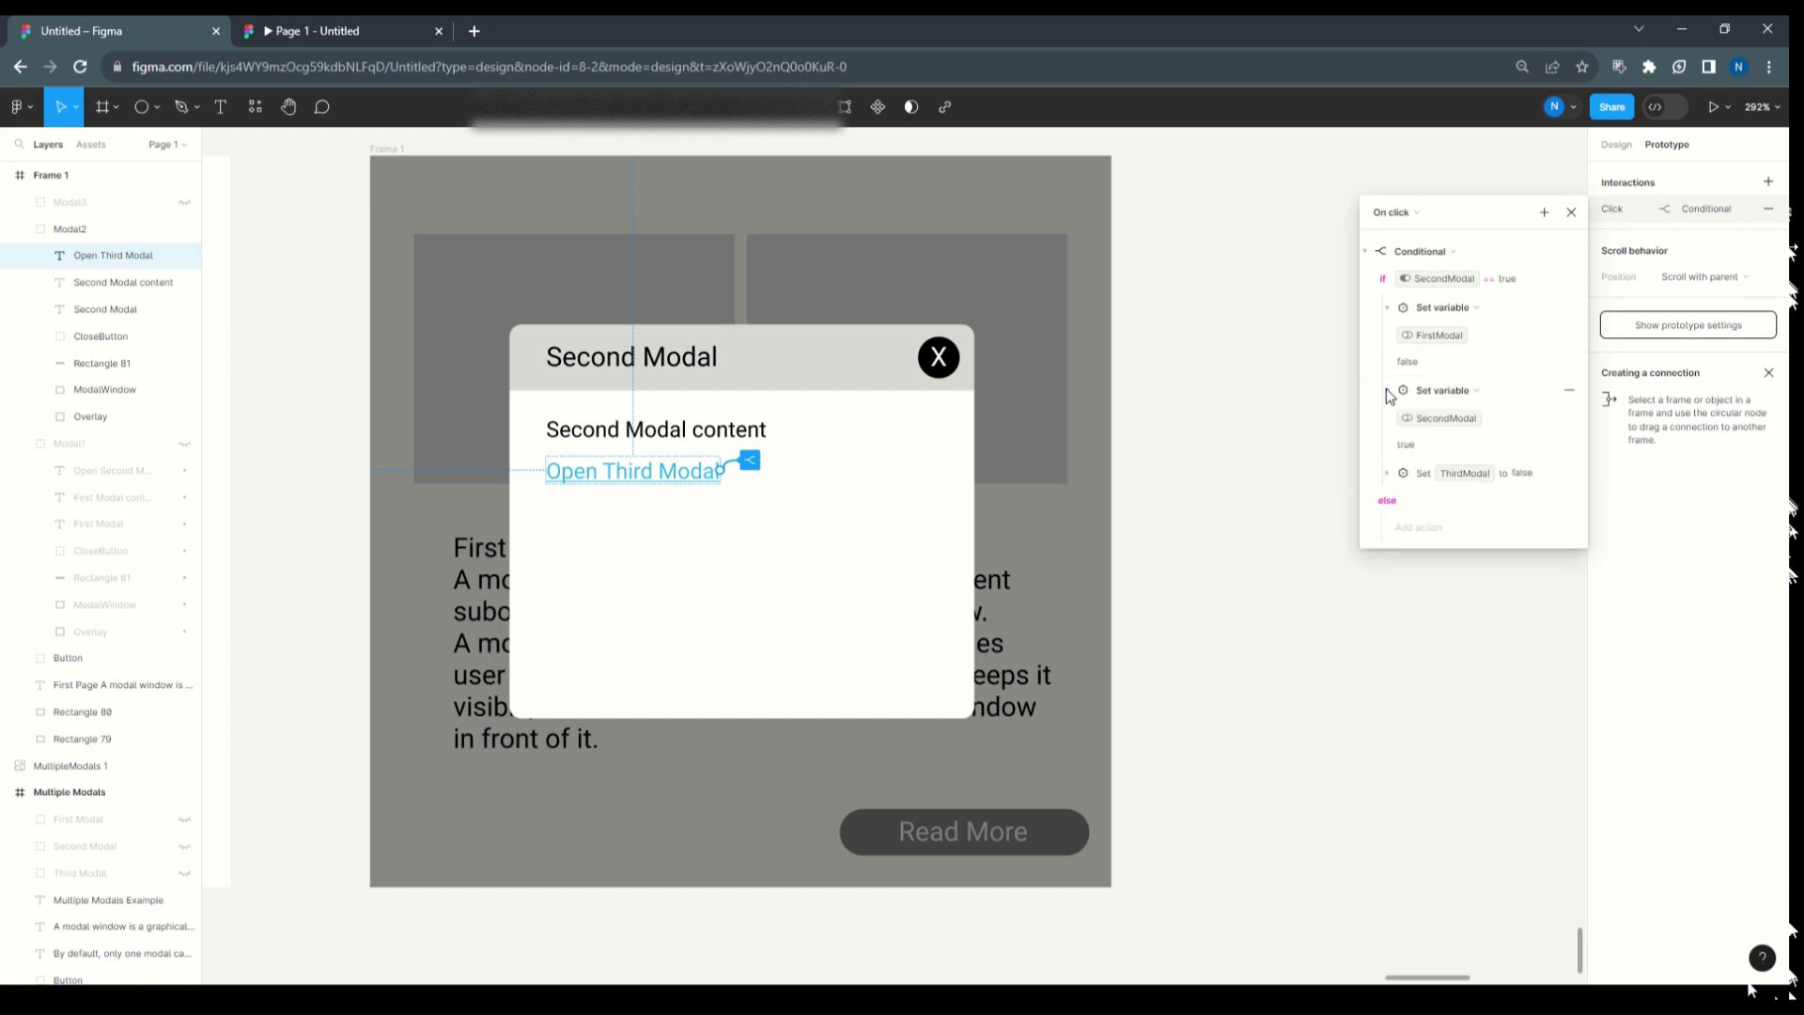
left_click(1413, 445)
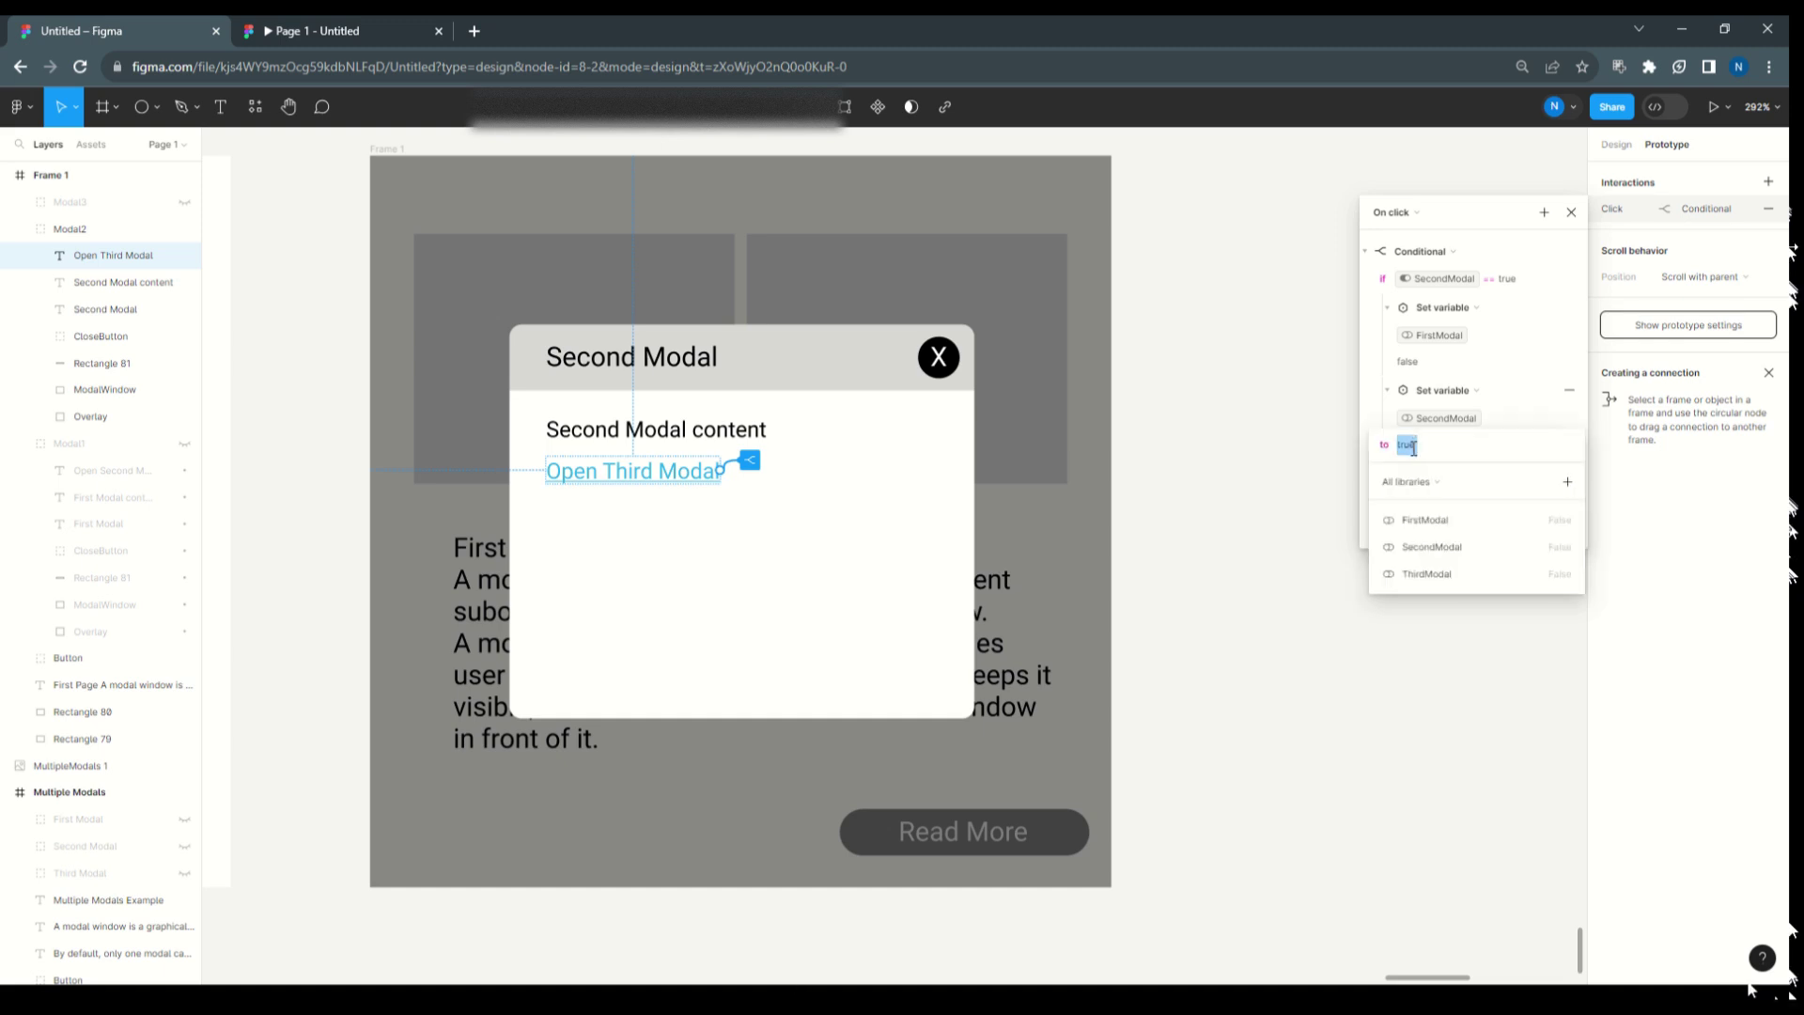
type("f")
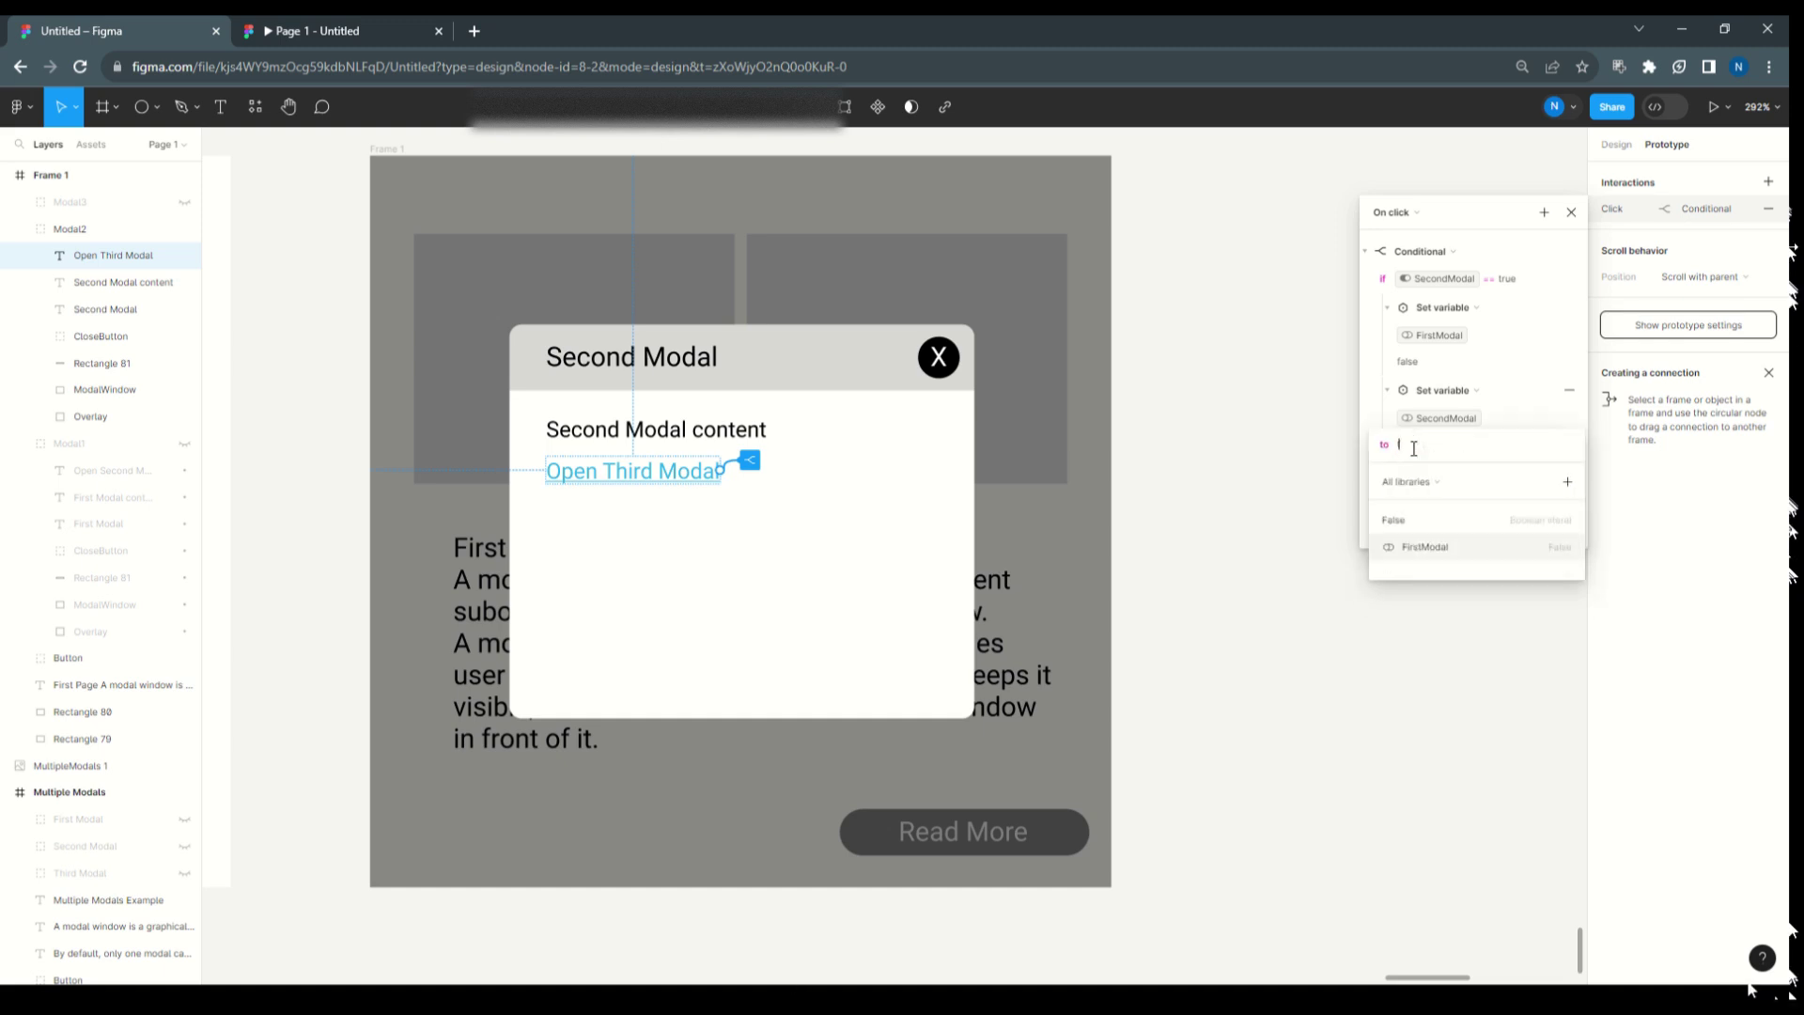
type("als")
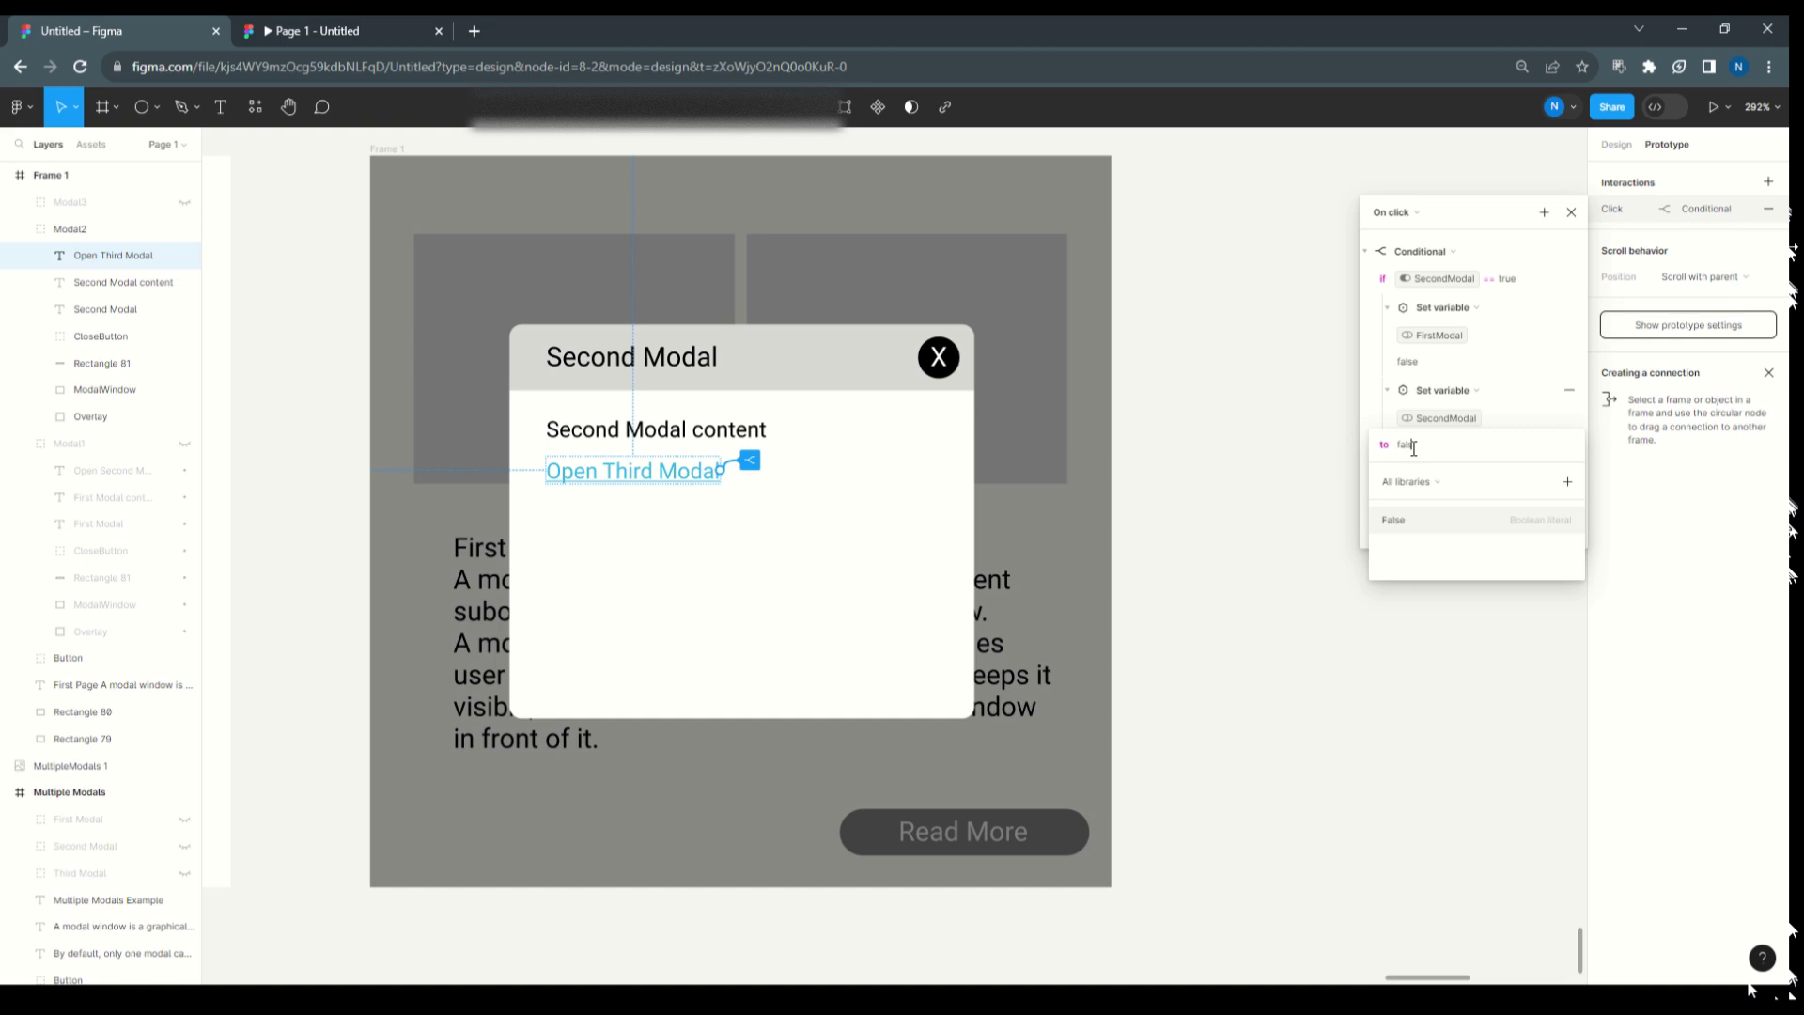
left_click(1394, 527)
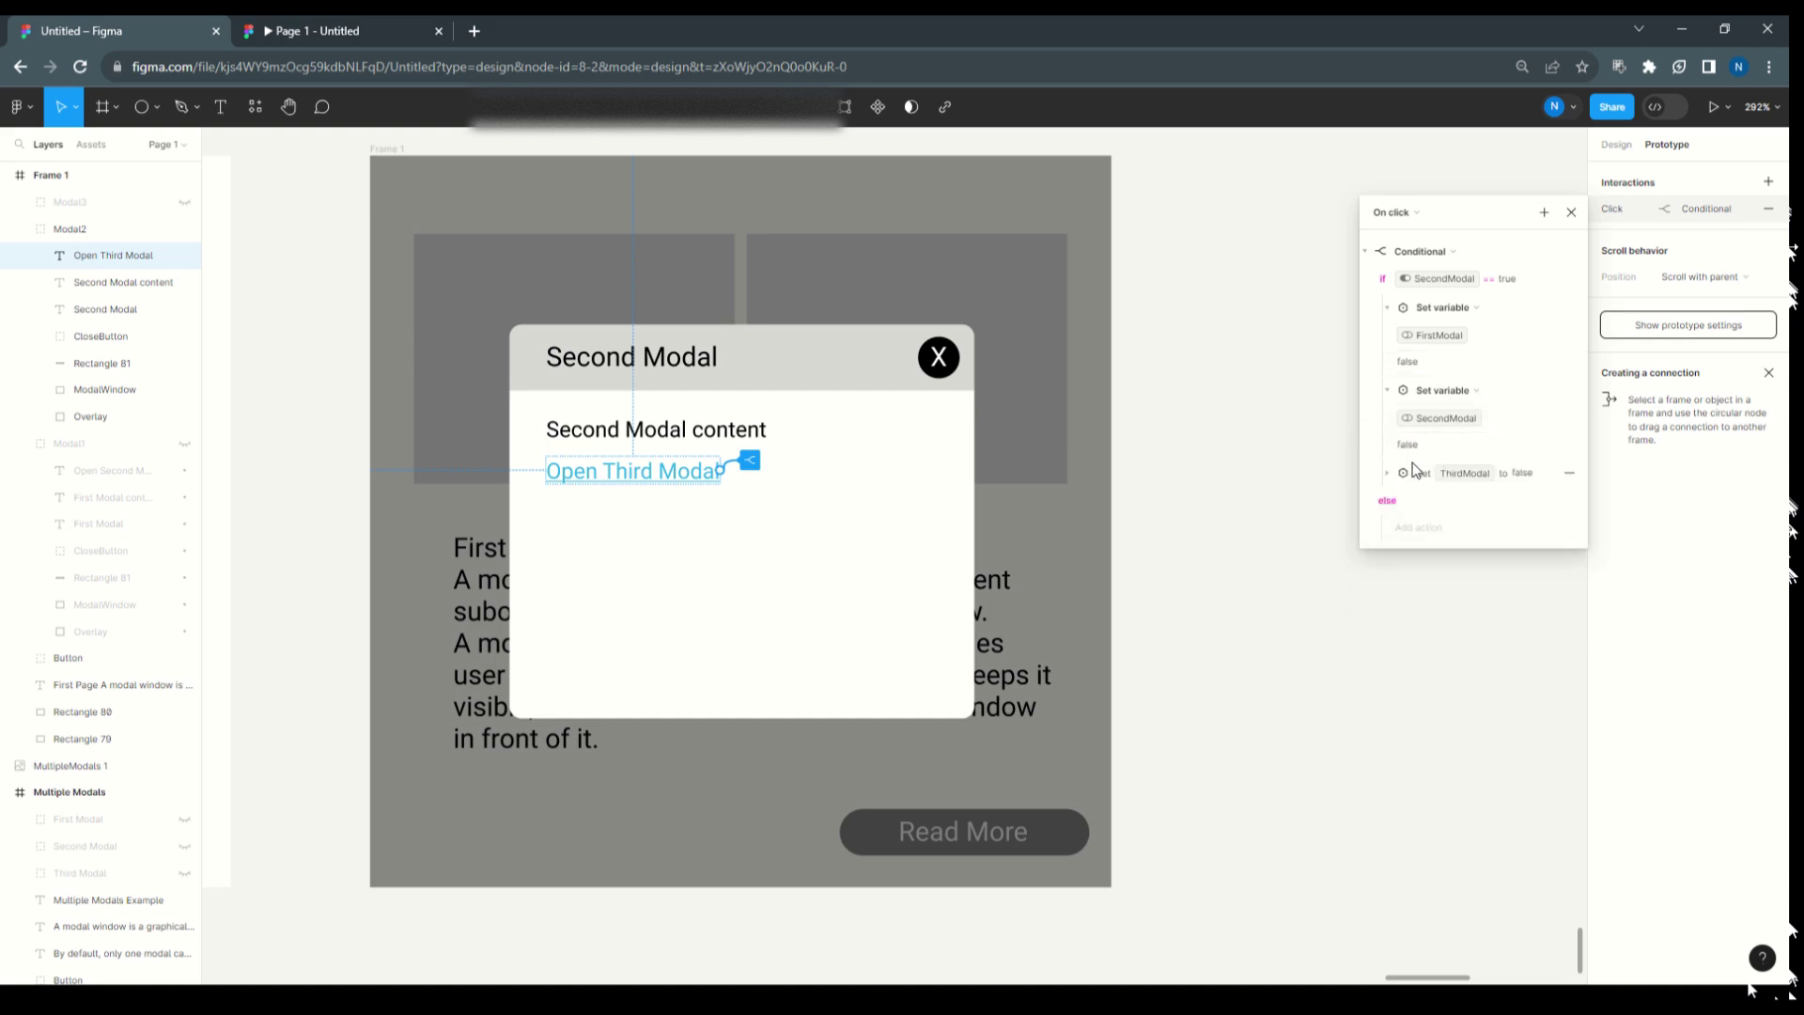
- Set ThirdModal to true in the Open Third Modal conditional
left_click(1388, 473)
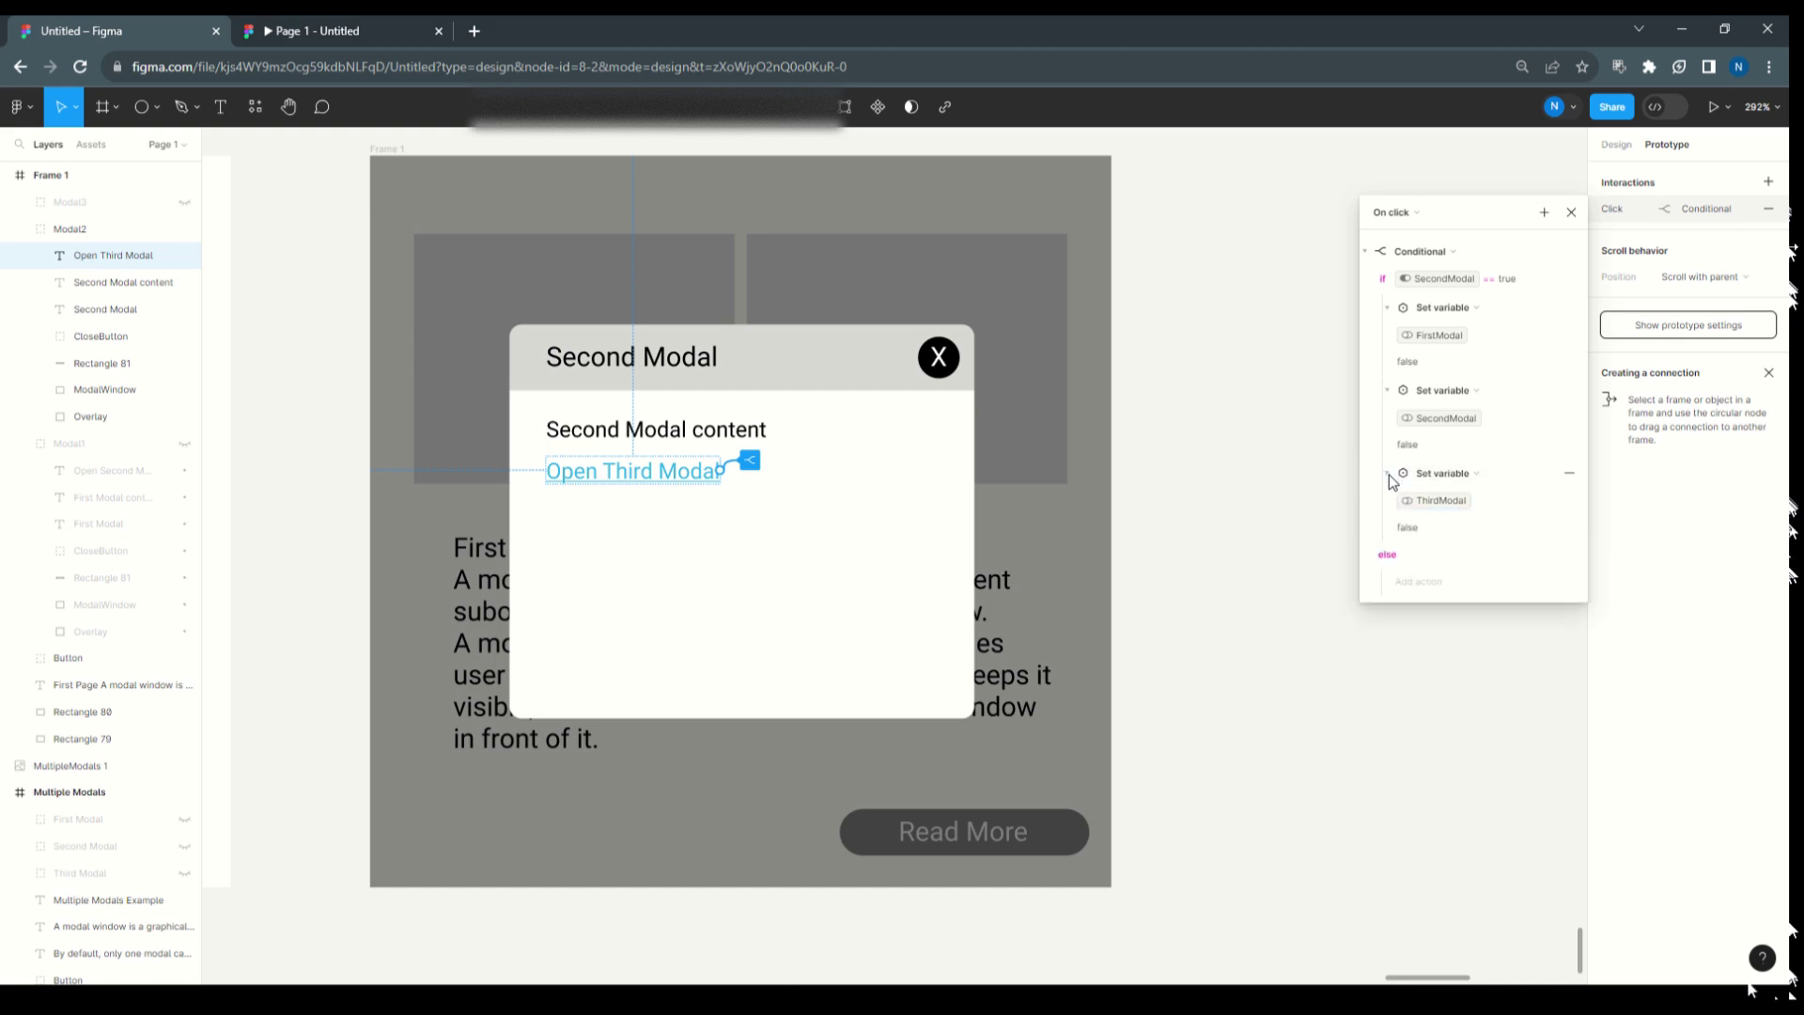
left_click(1421, 529)
type("true")
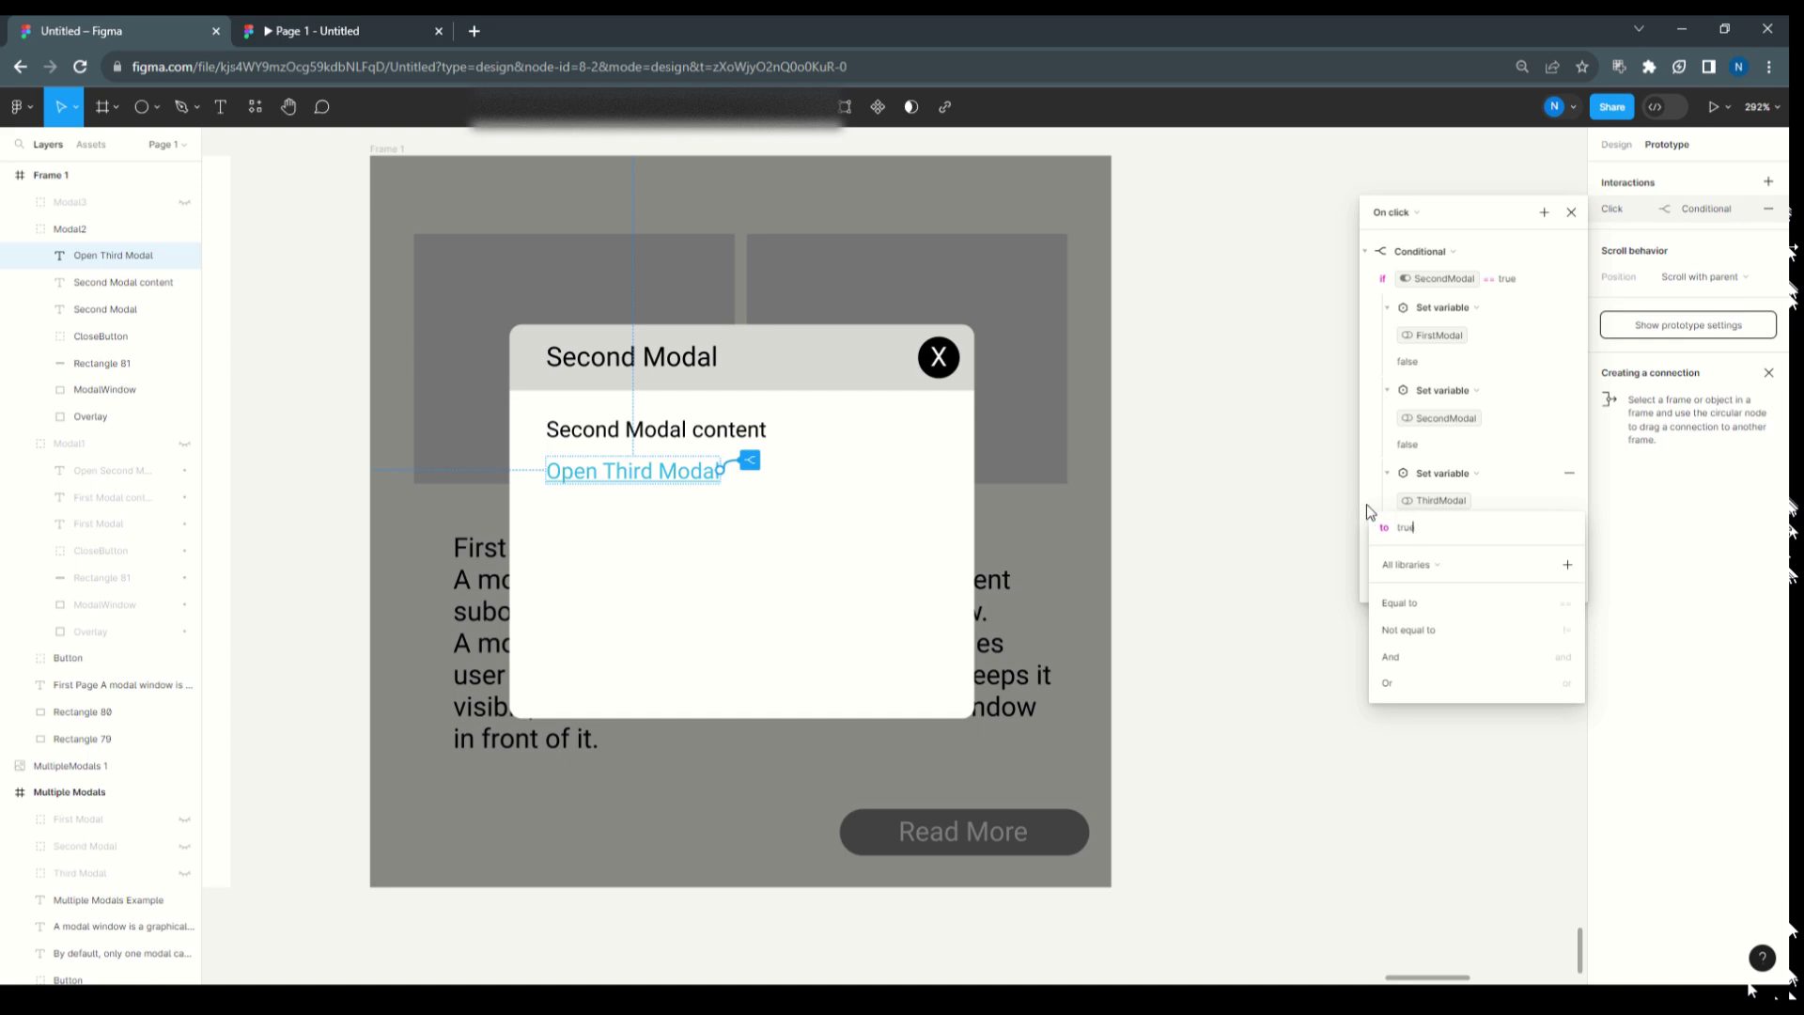
key("Return")
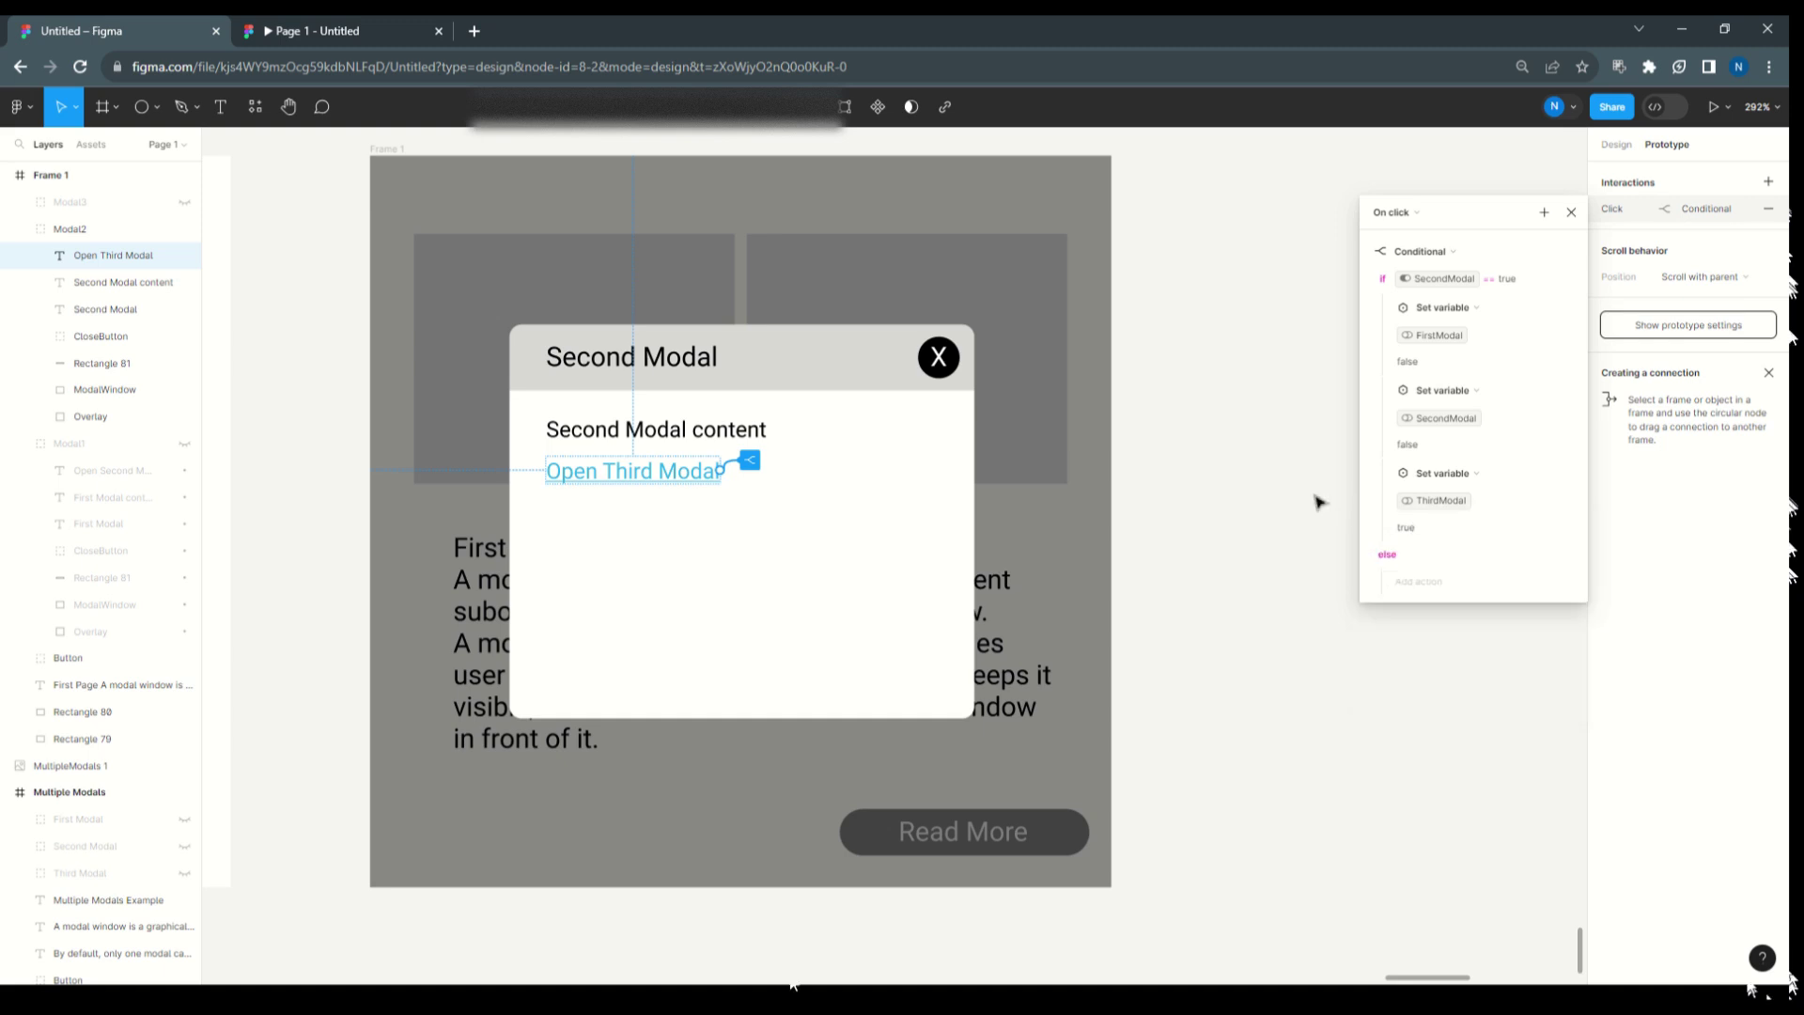
left_click(1571, 214)
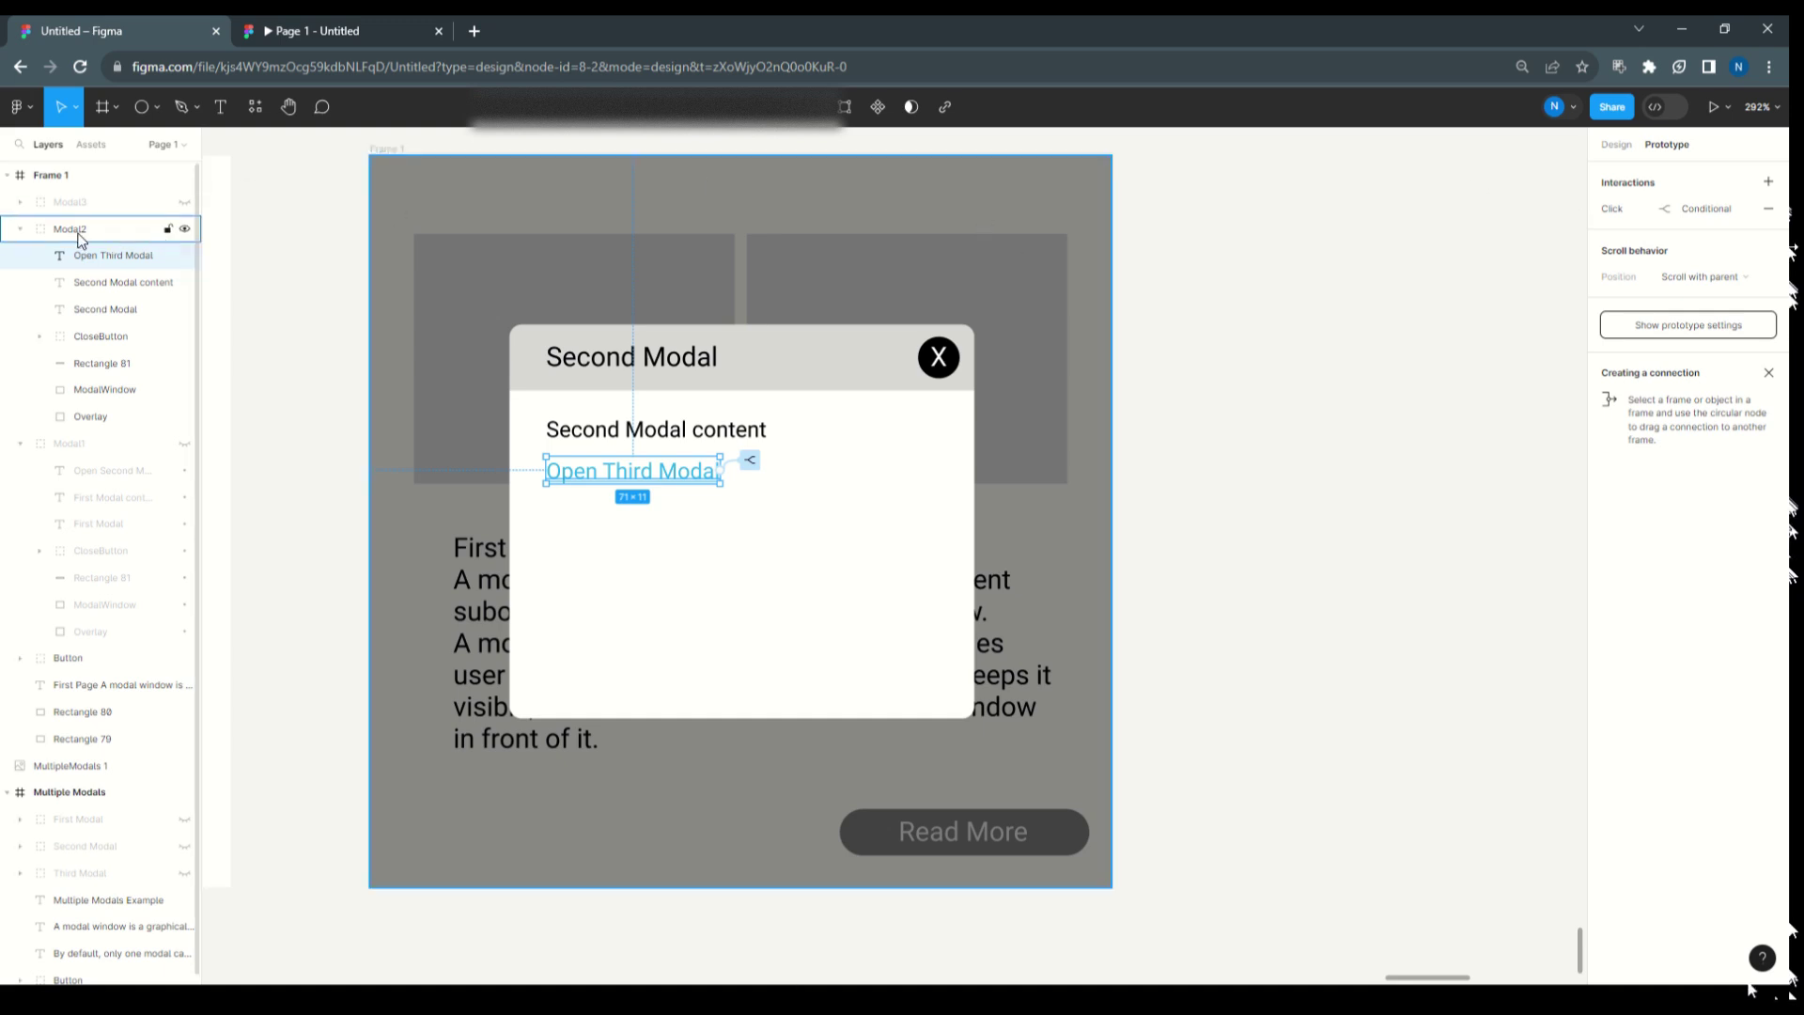
- Collapse the modal groups, make all three modals visible, and bind Modal1's visibility to FirstModal
left_click(20, 231)
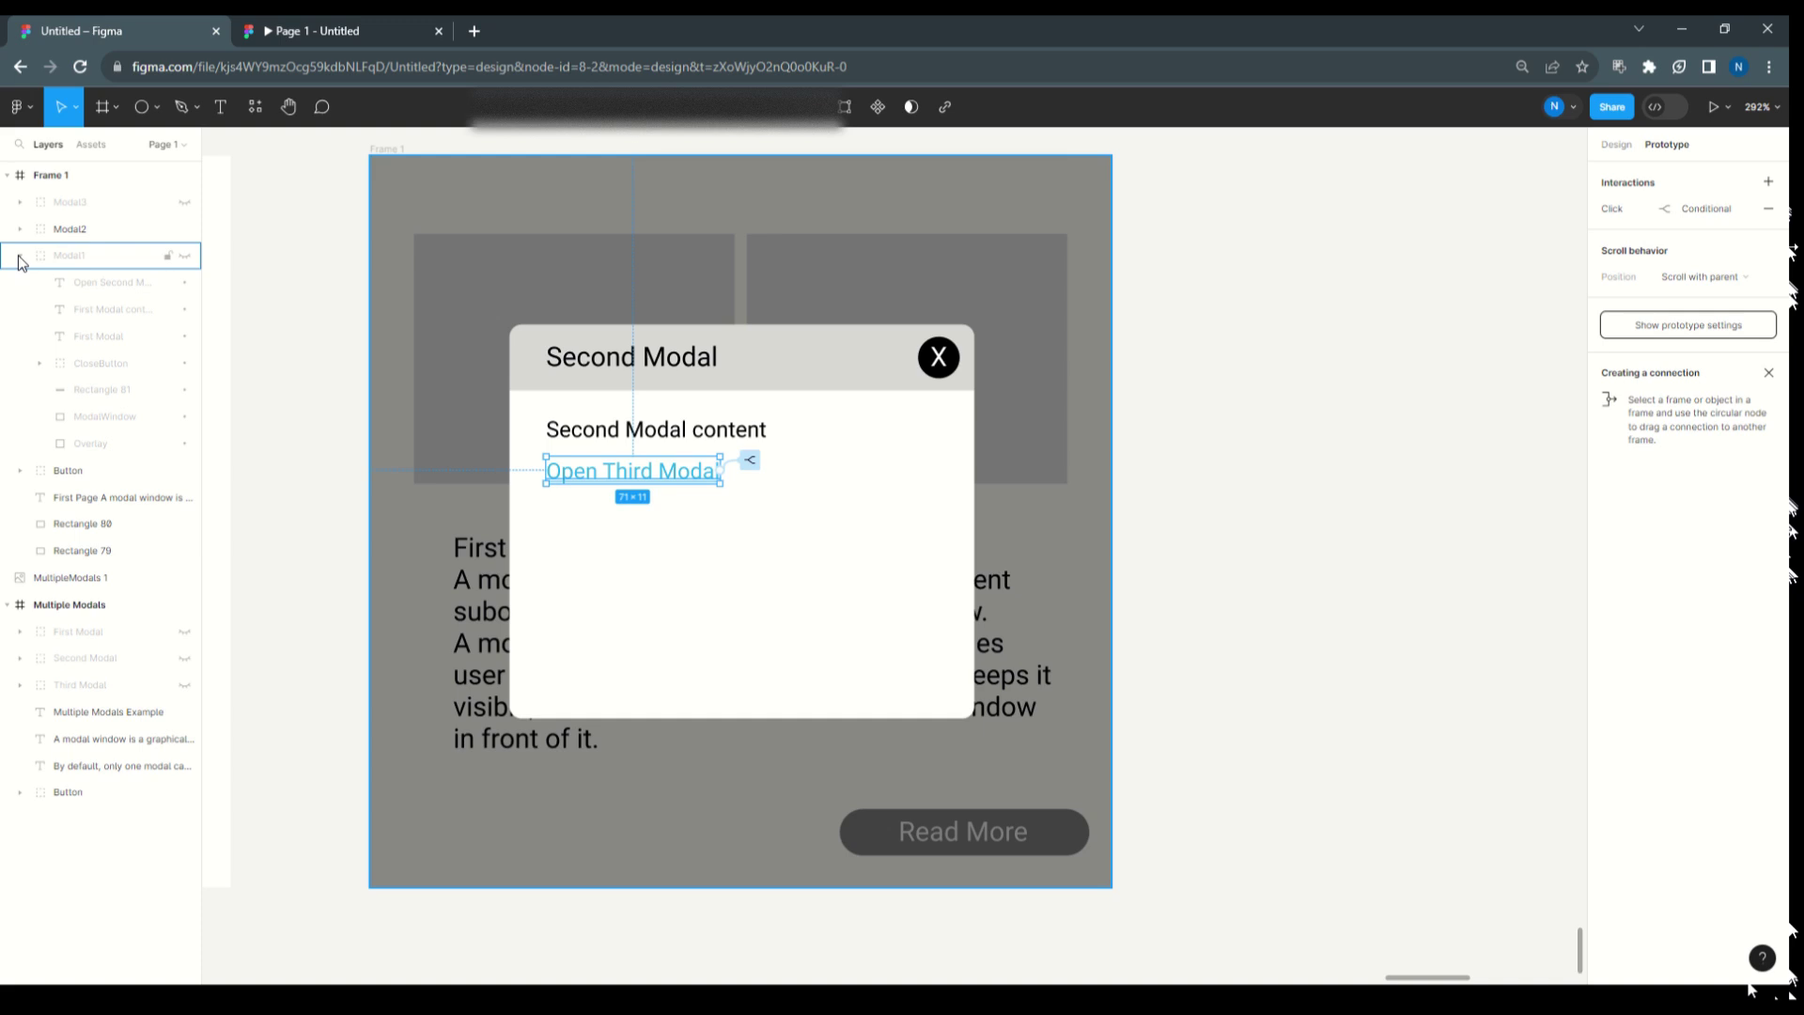
left_click(184, 230)
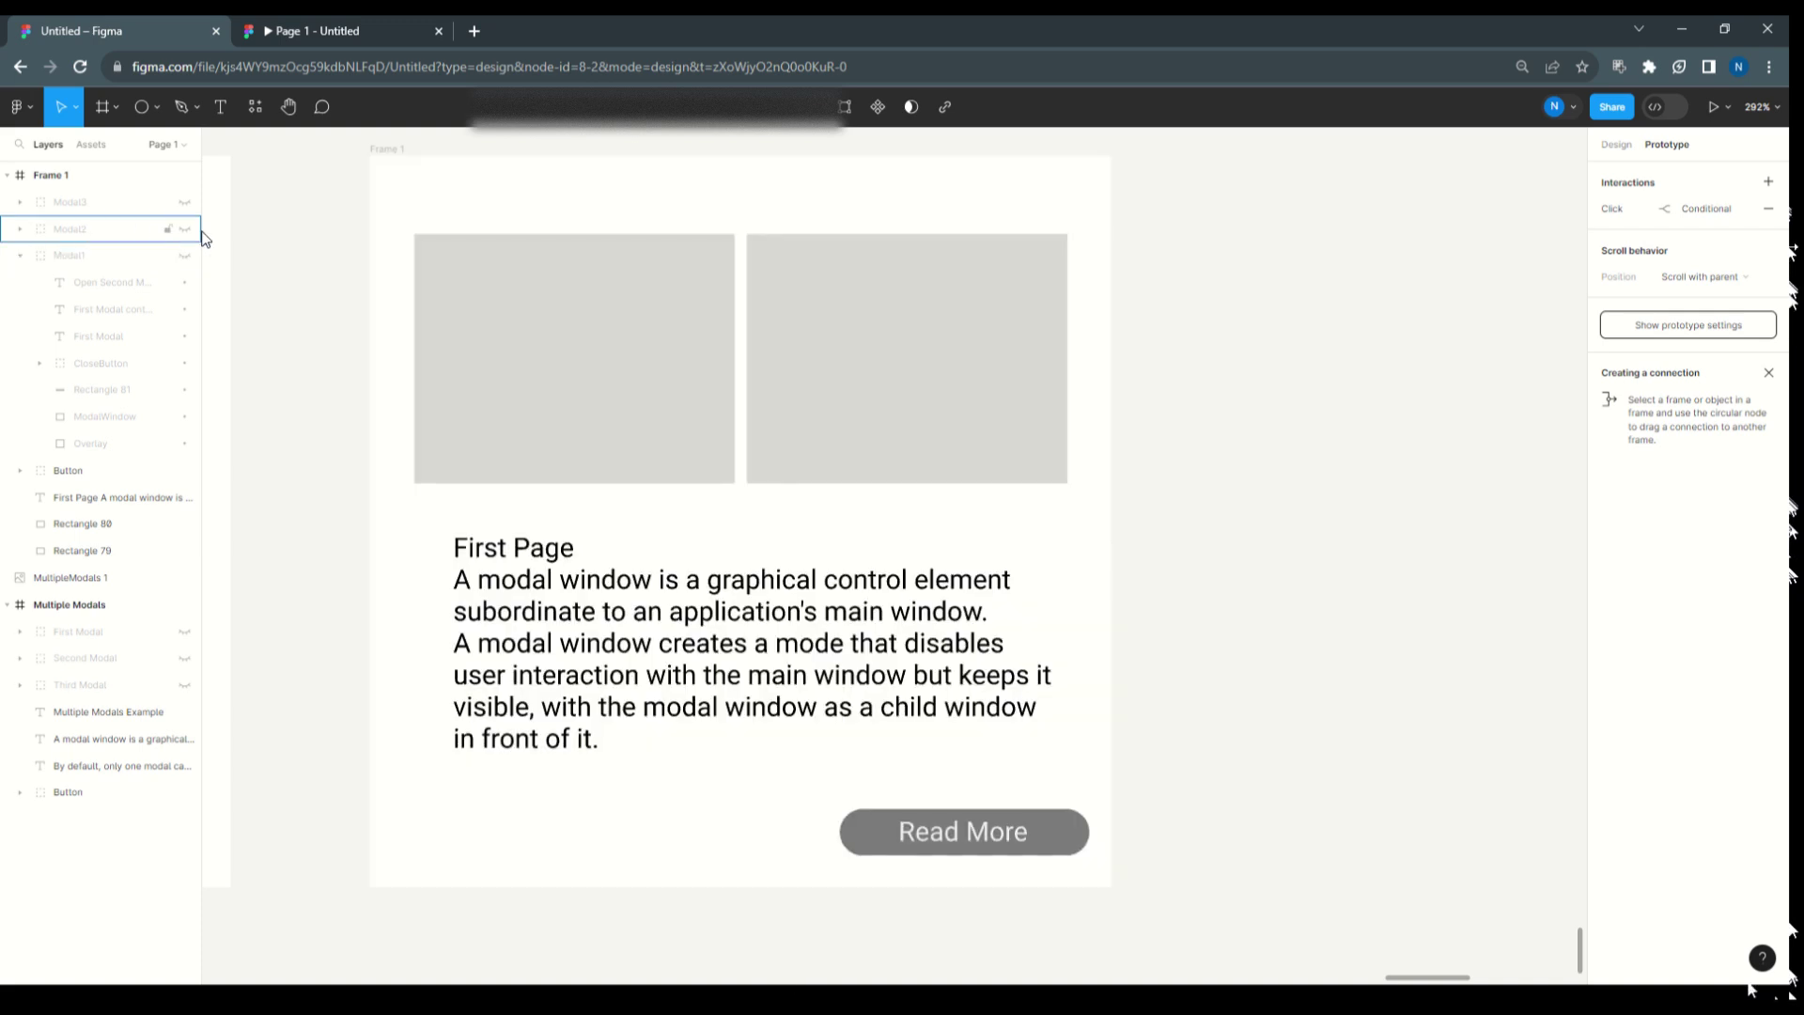
left_click(21, 258)
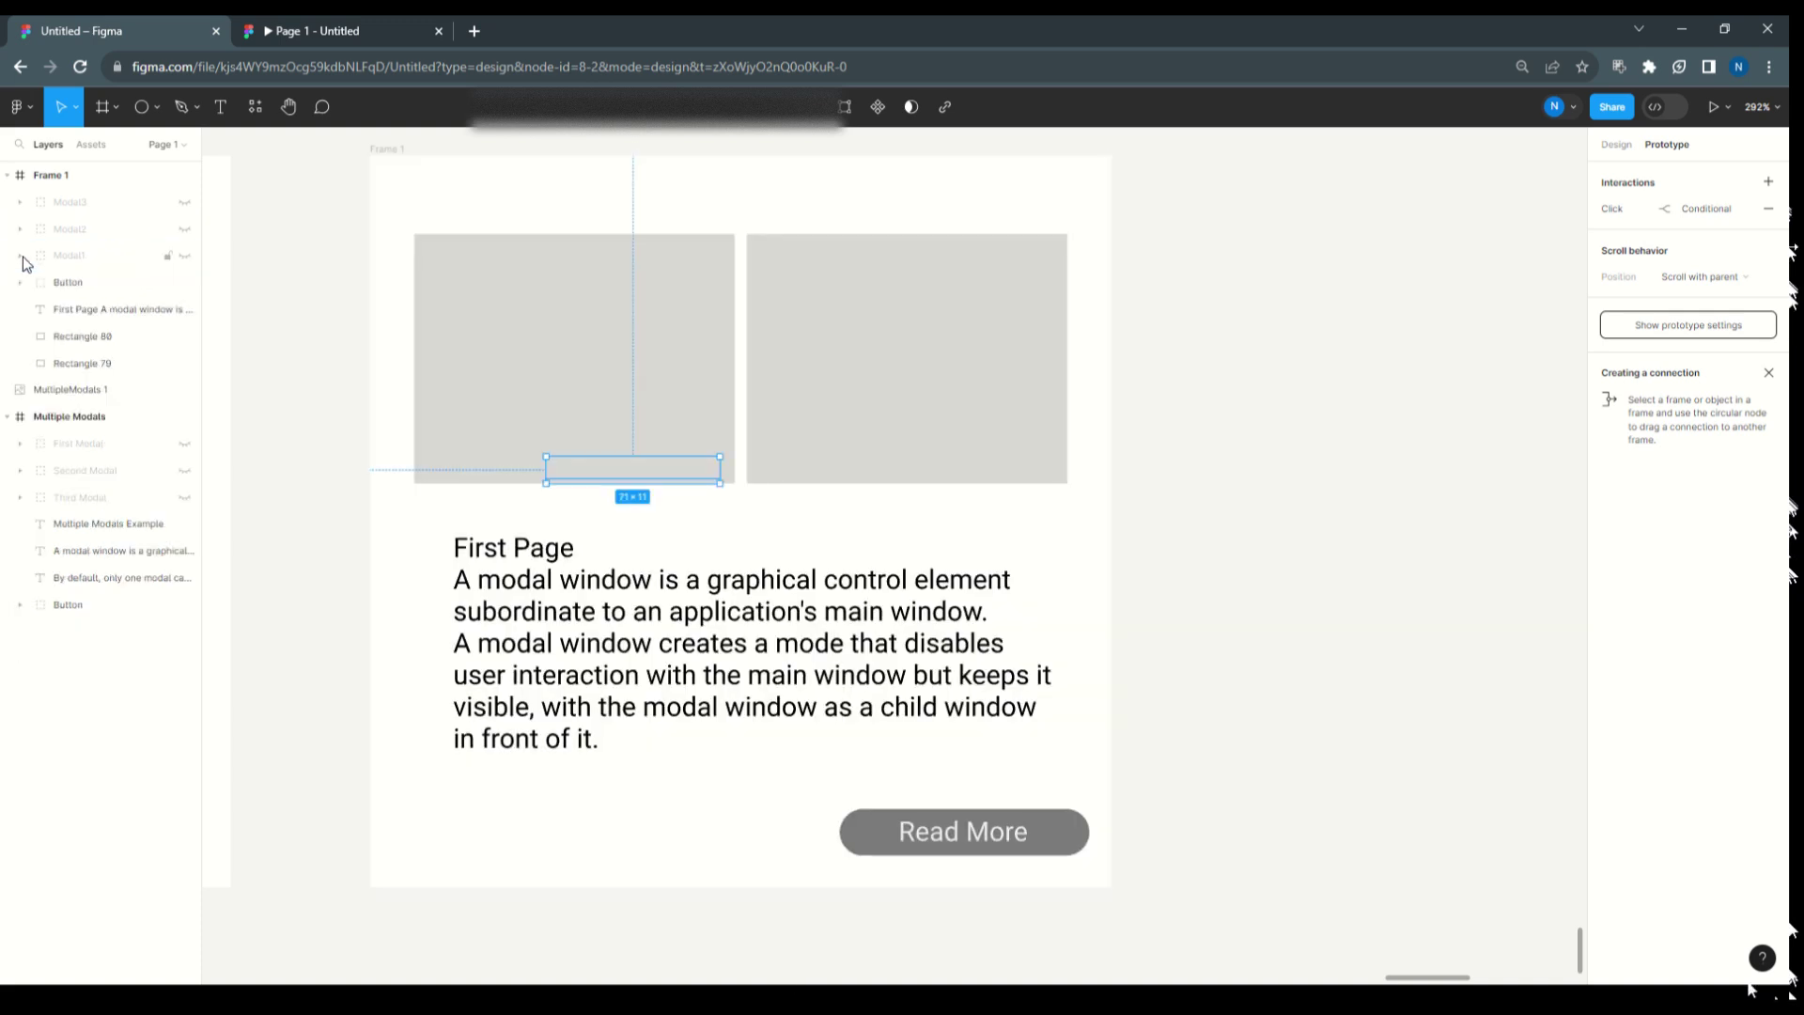
left_click(76, 261)
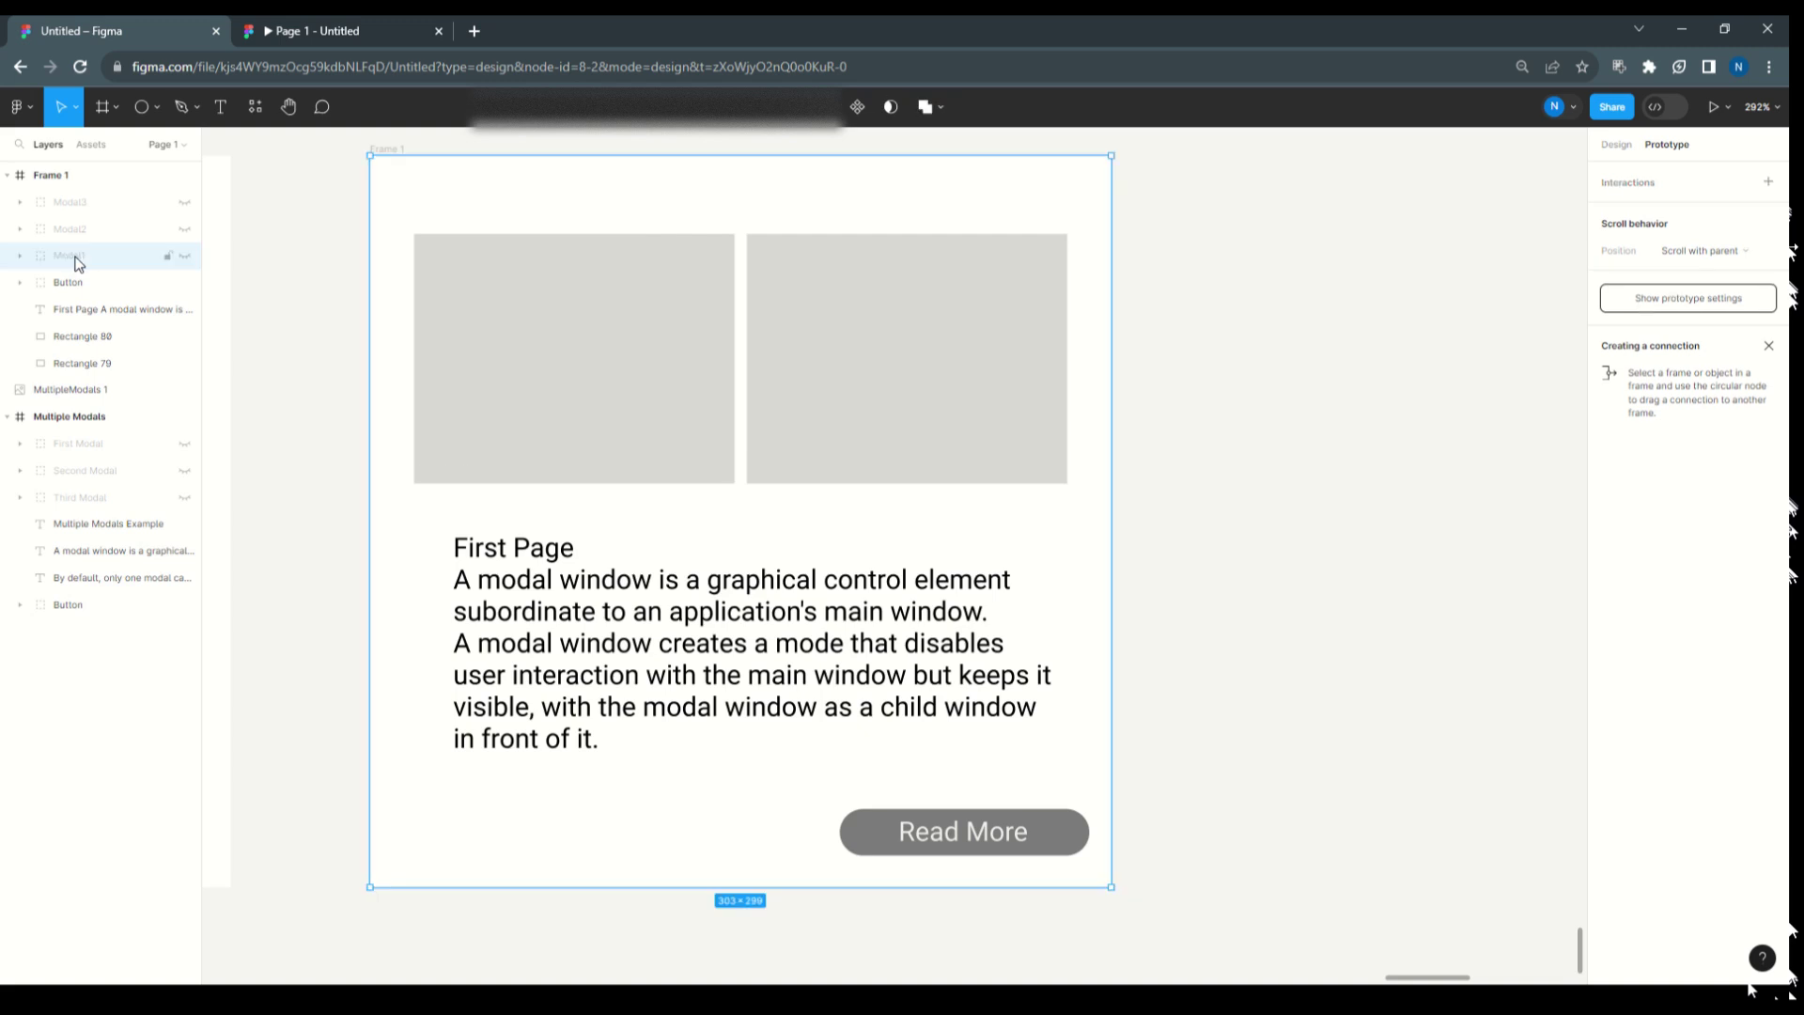
left_click(1616, 145)
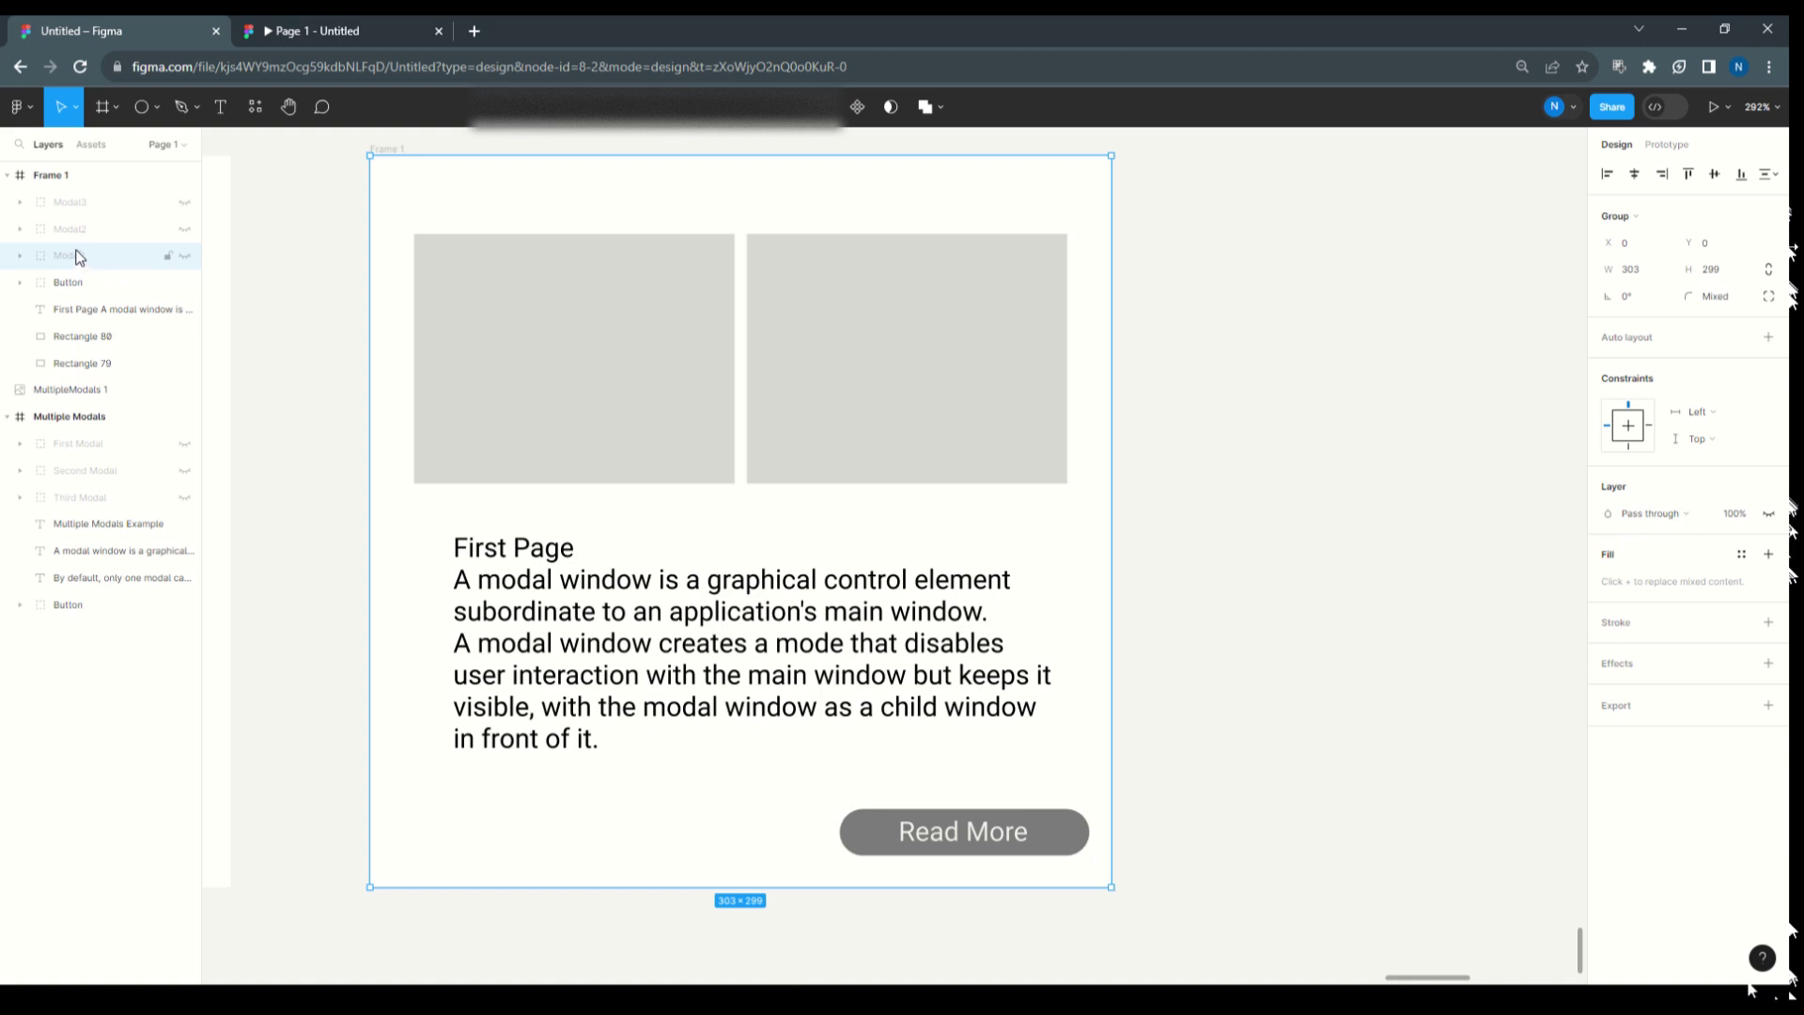
left_click(184, 255)
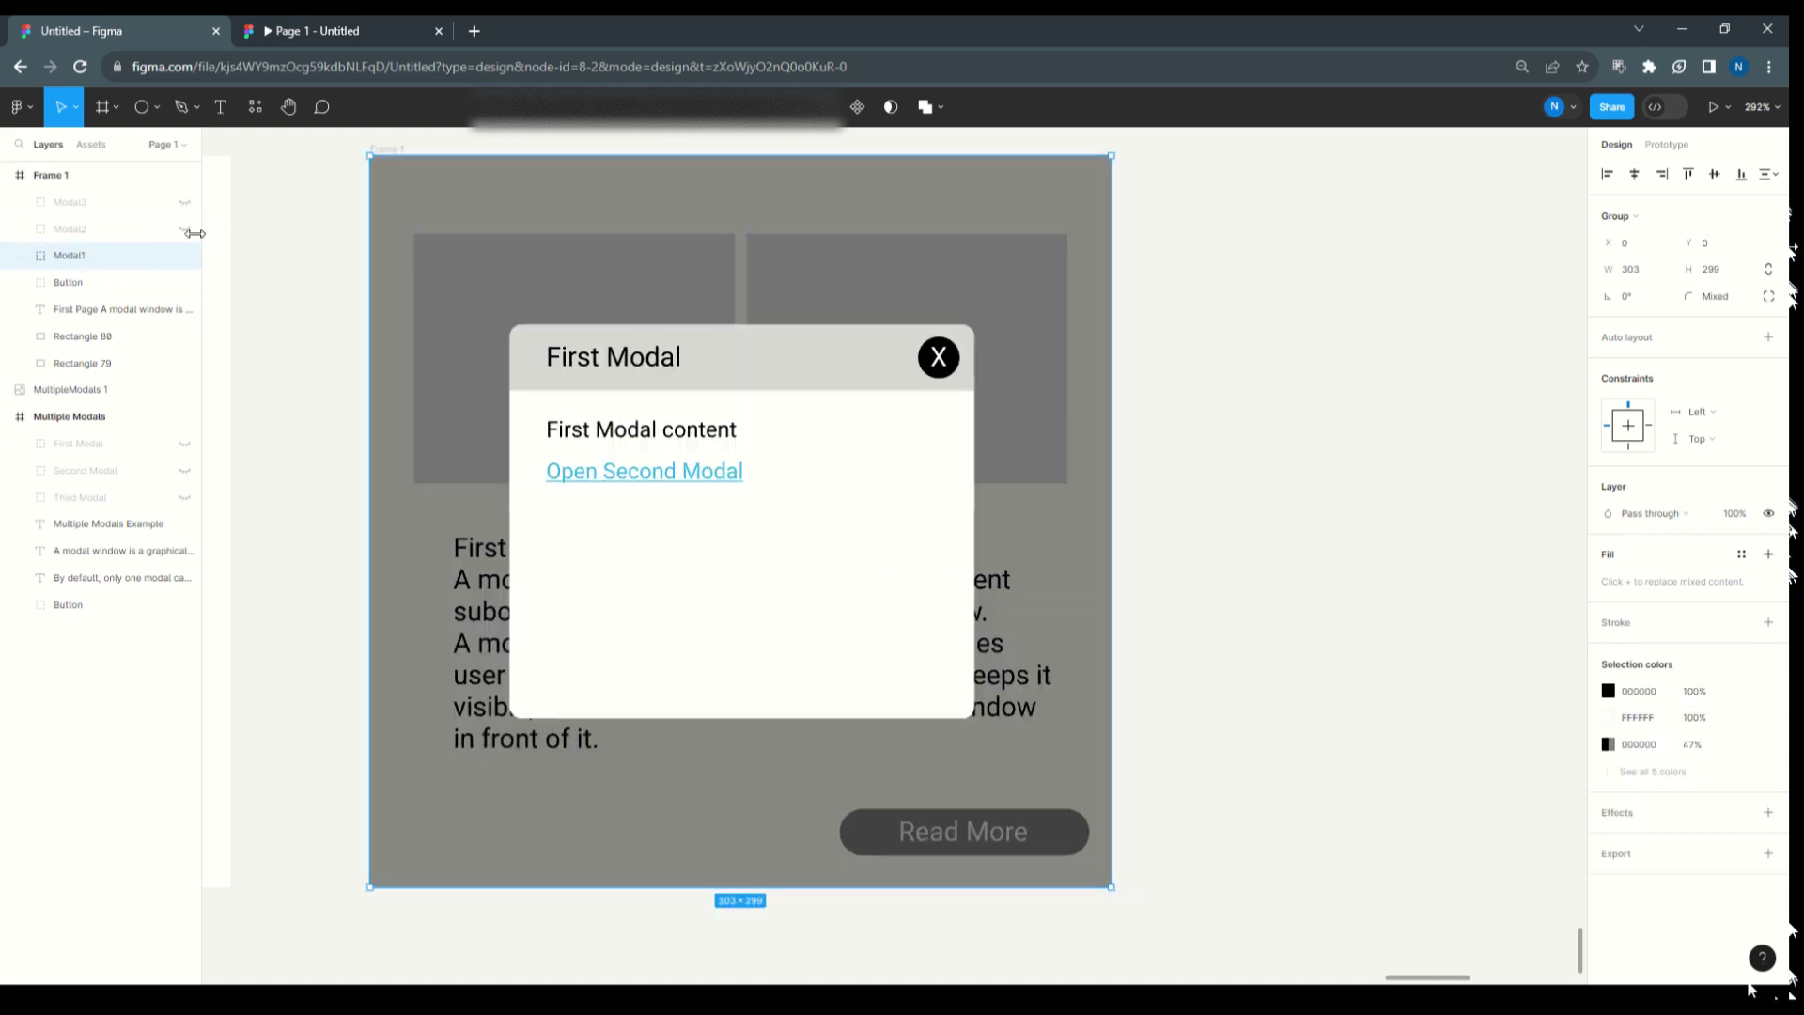
left_click(184, 228)
left_click(184, 202)
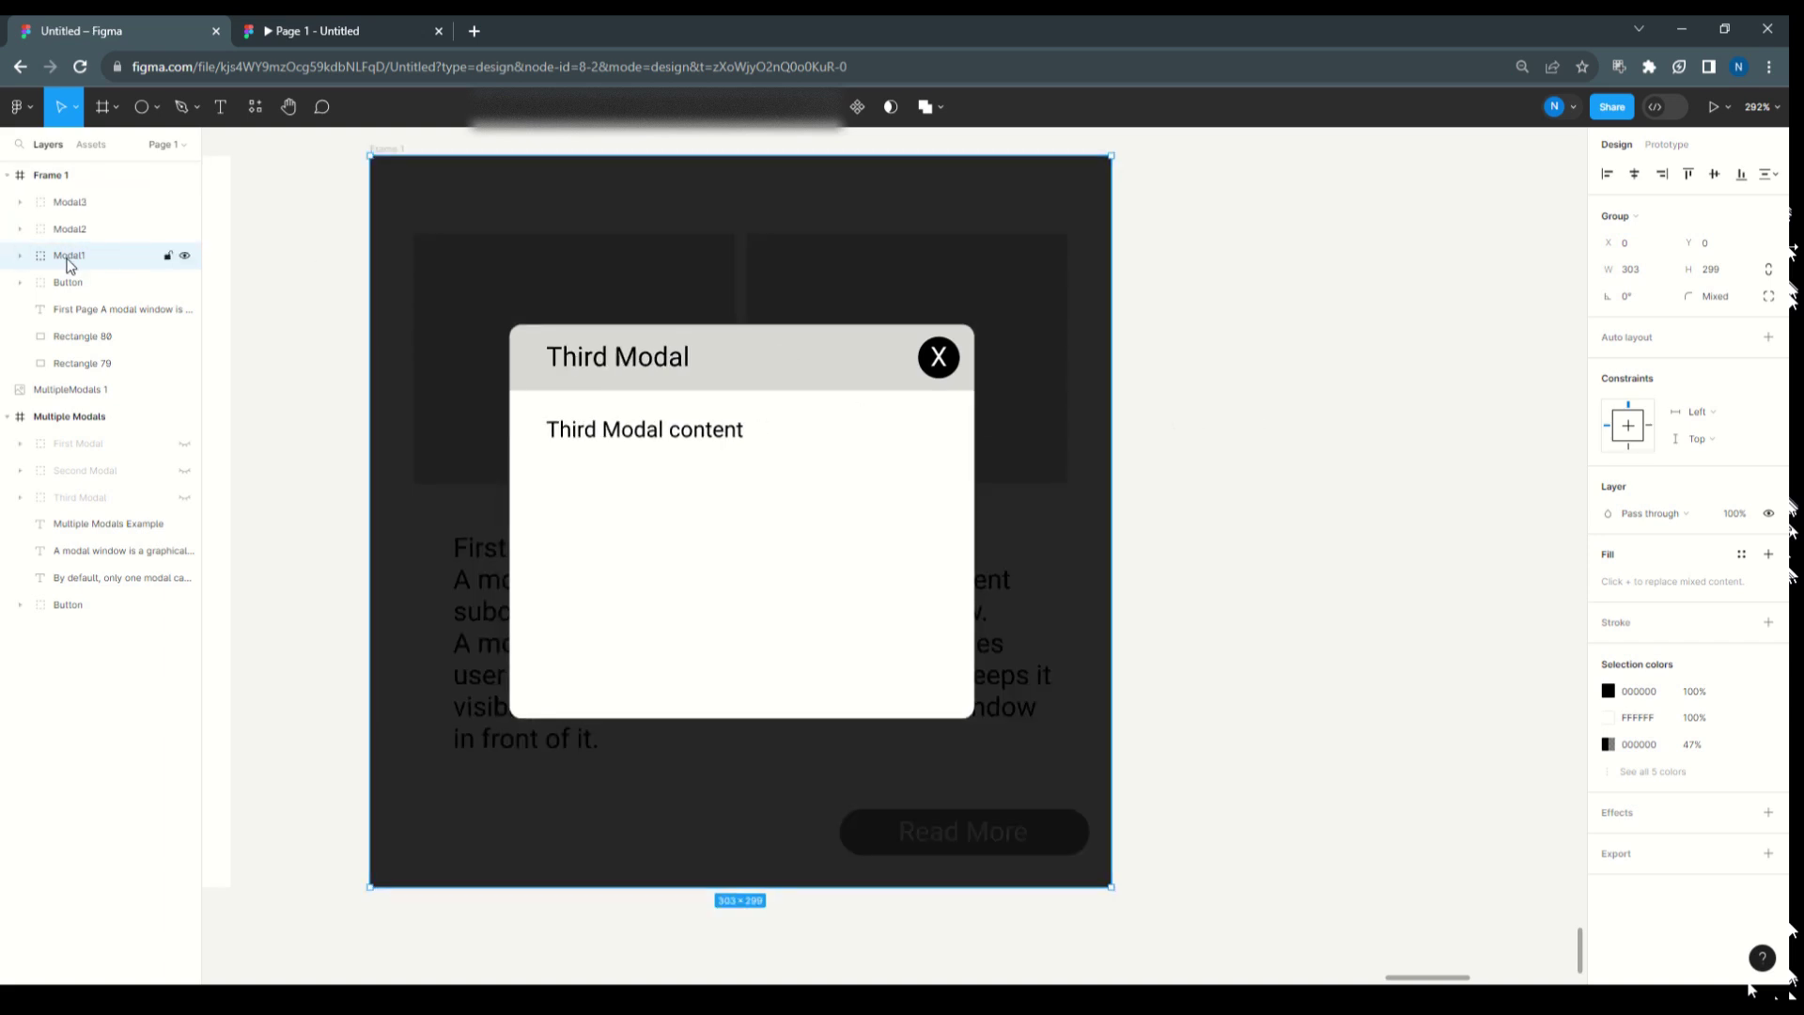
left_click(1768, 515)
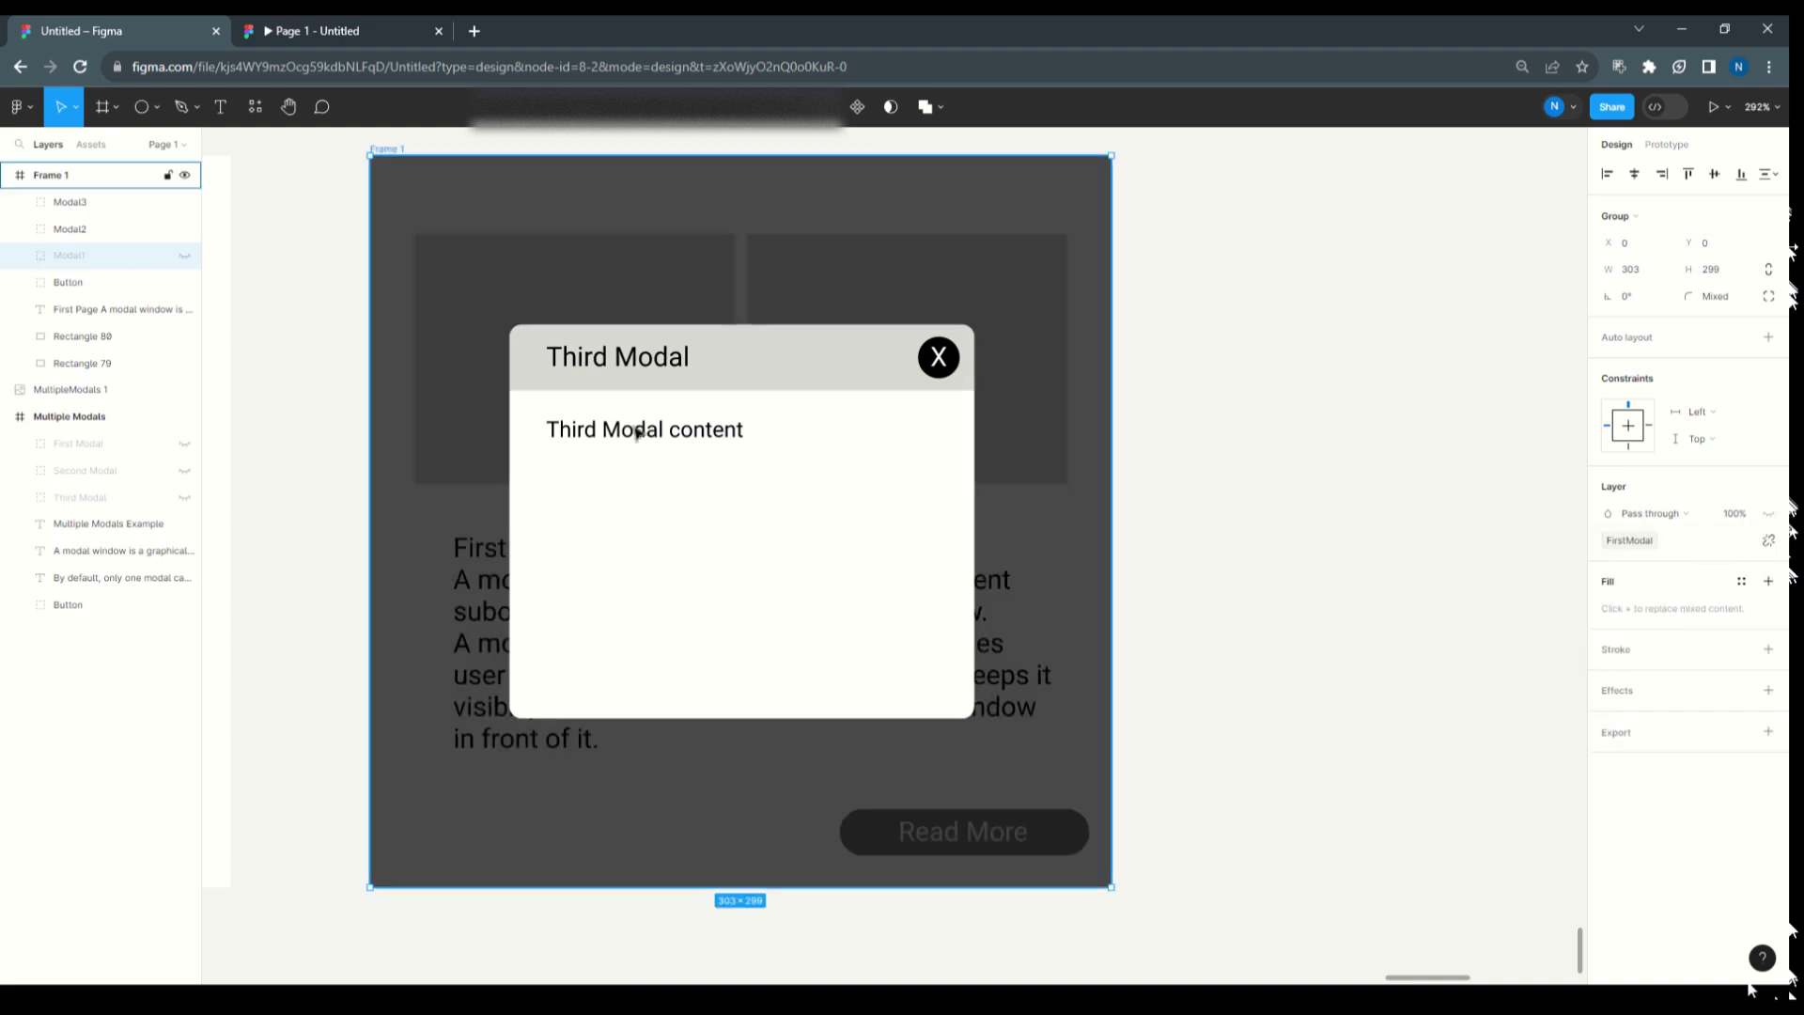
- Bind Modal2's visibility to SecondModal and Modal3's visibility to ThirdModal
left_click(63, 233)
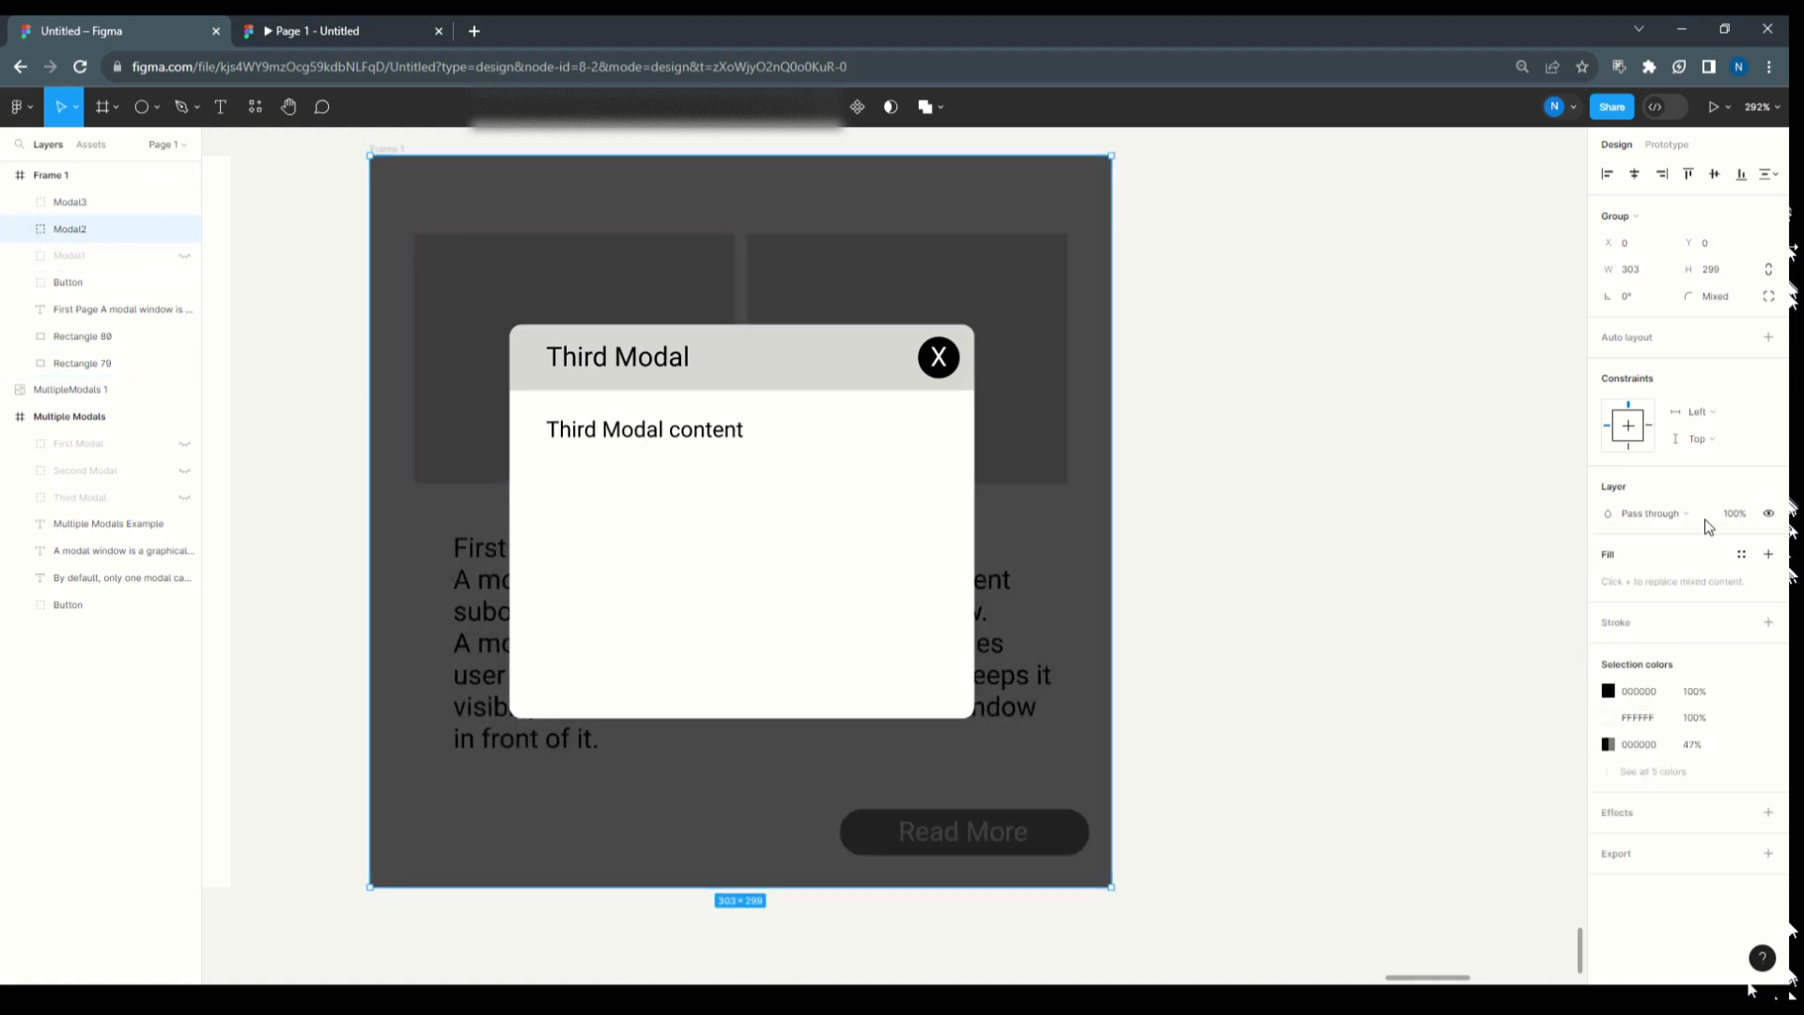
left_click(1768, 513)
left_click(1692, 644)
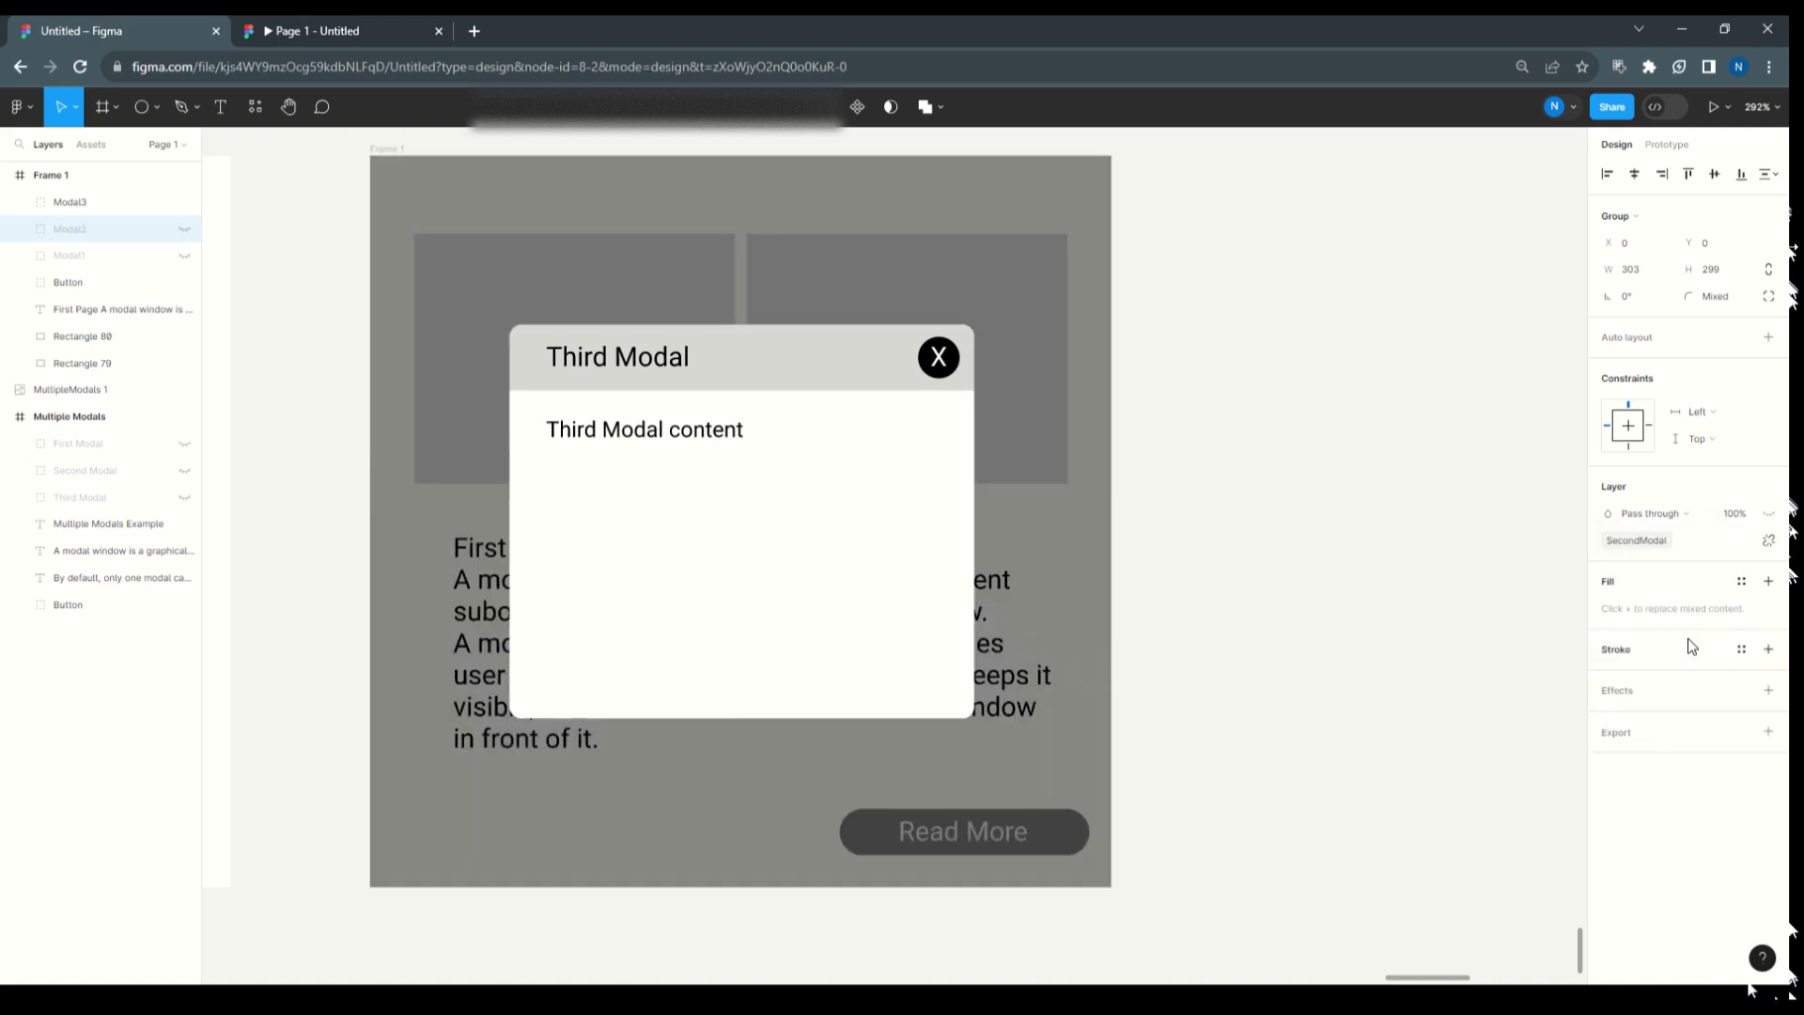
left_click(75, 203)
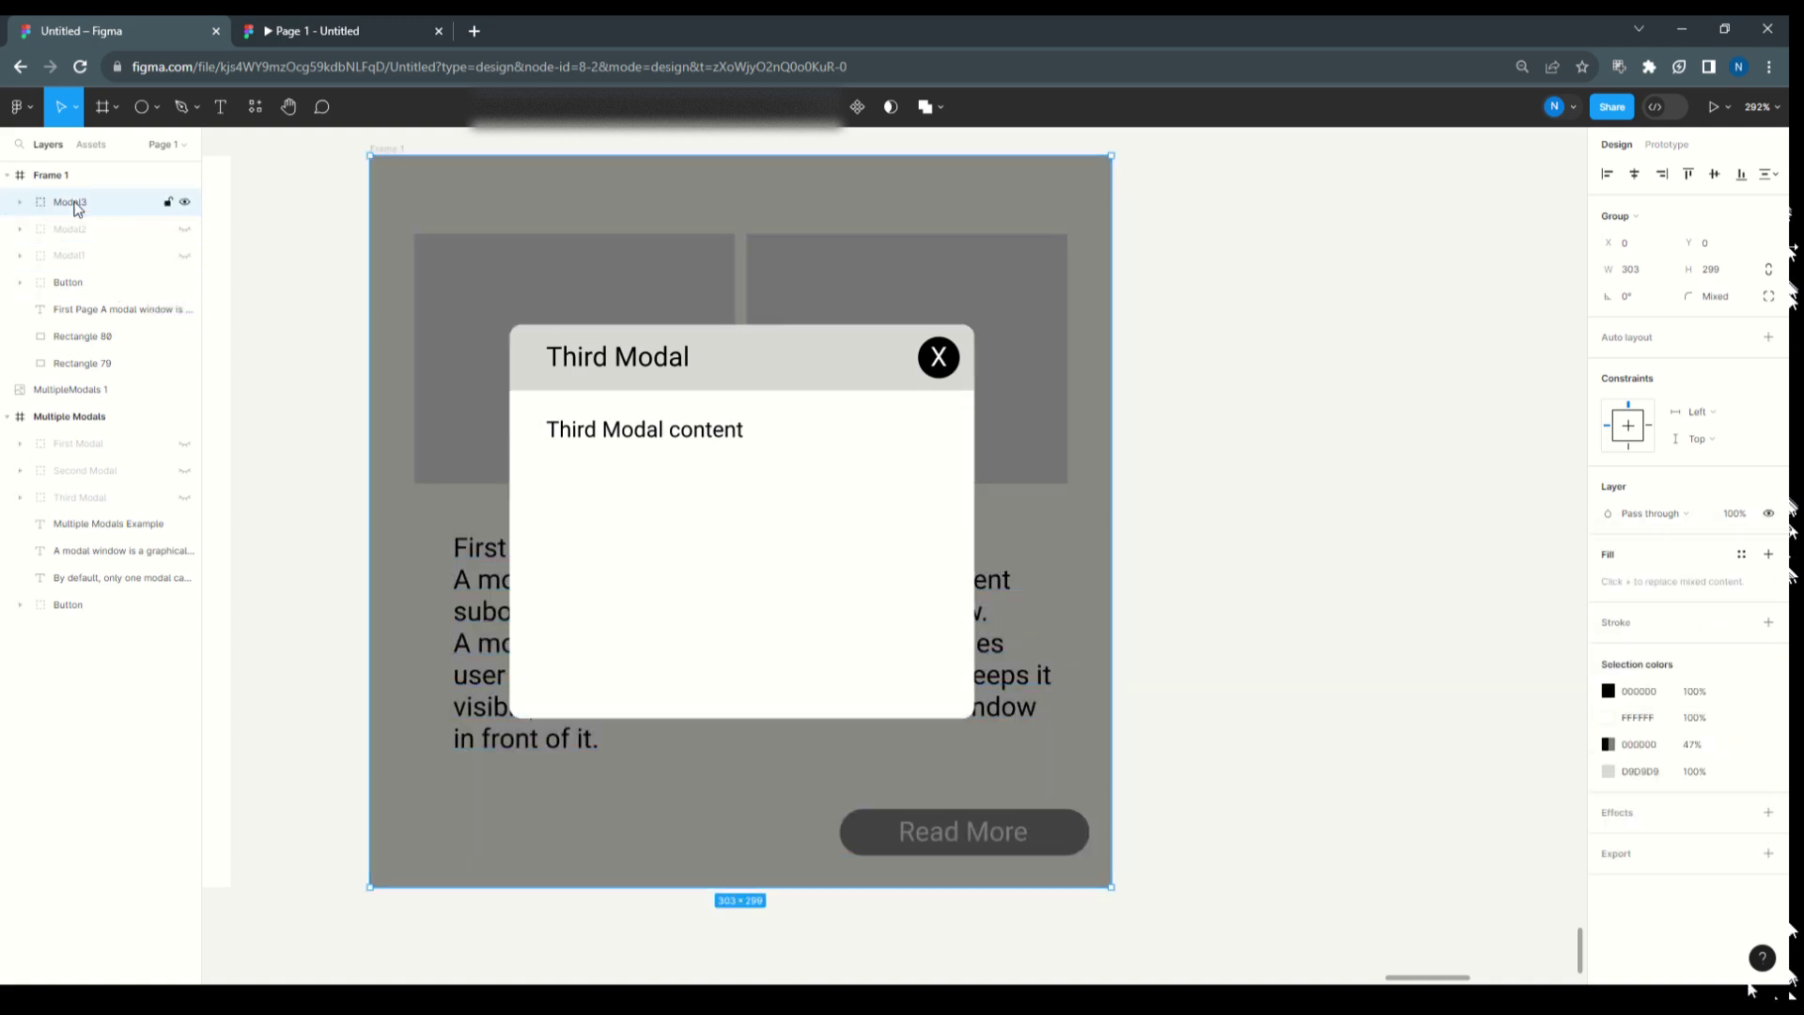
left_click(1771, 515)
left_click(1682, 669)
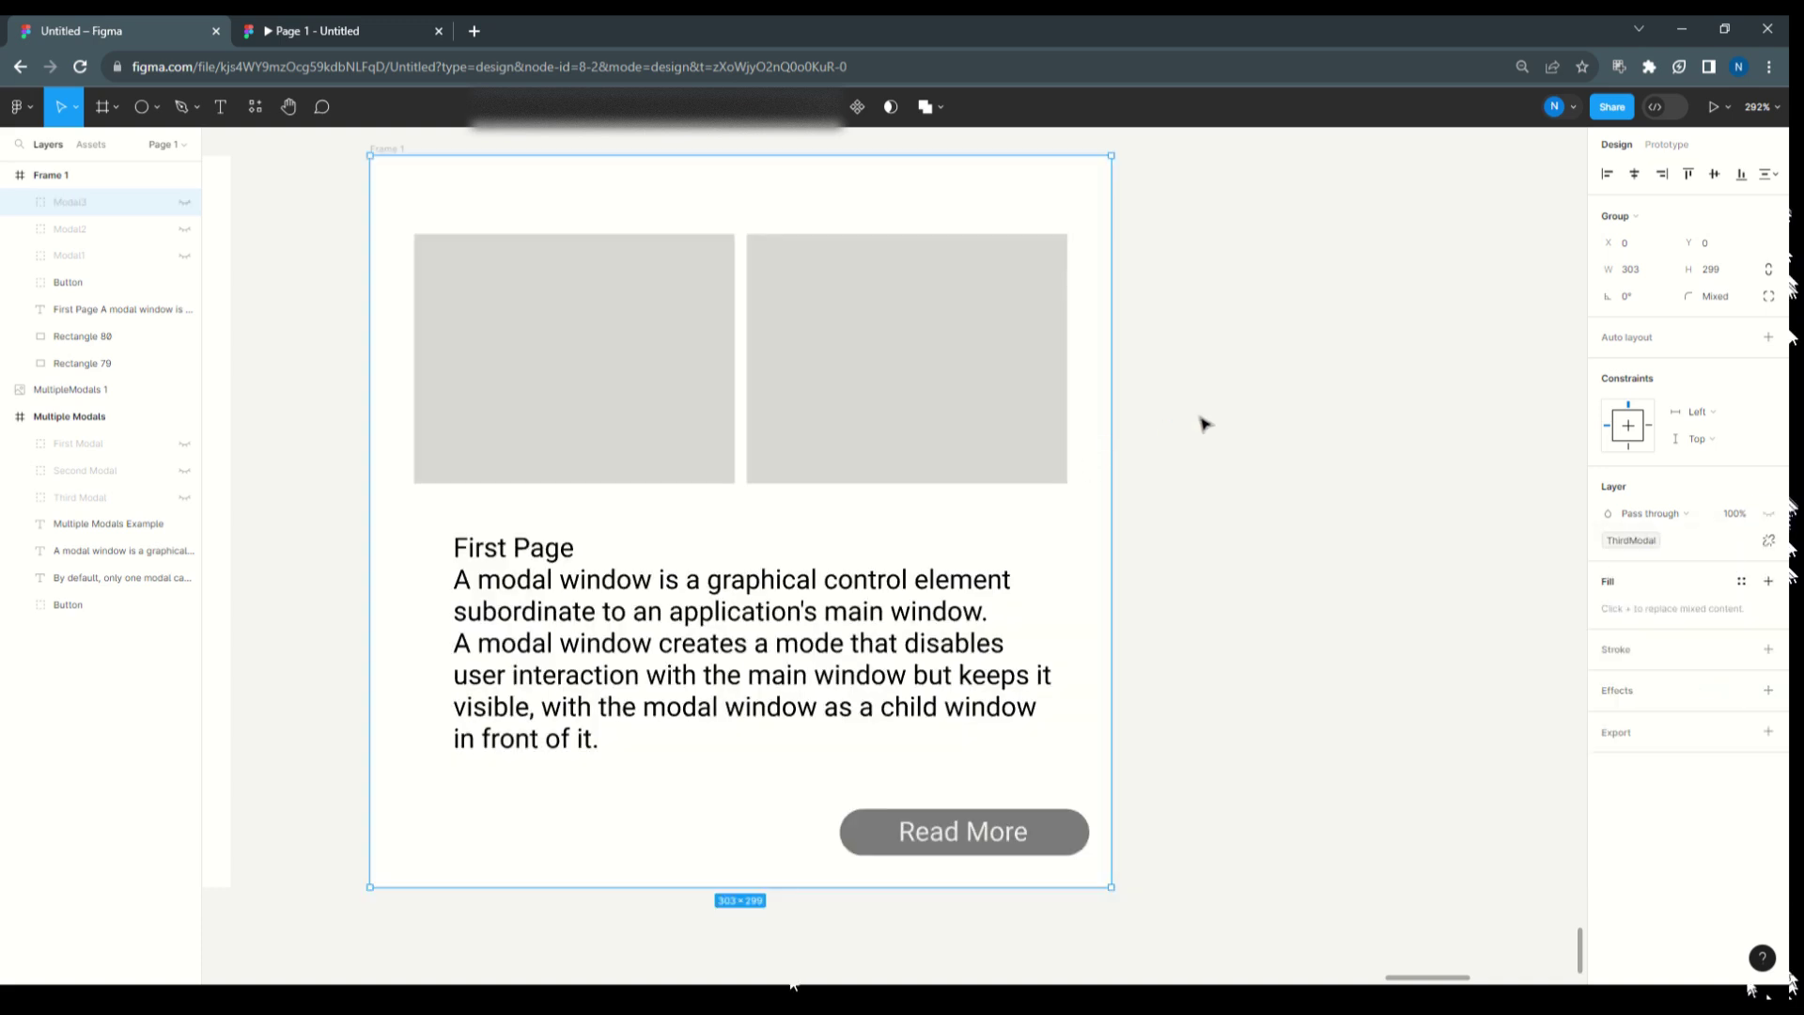
left_click(1281, 419)
- Give the Read More button an On click Set variable action setting FirstModal to true
left_click(1005, 833)
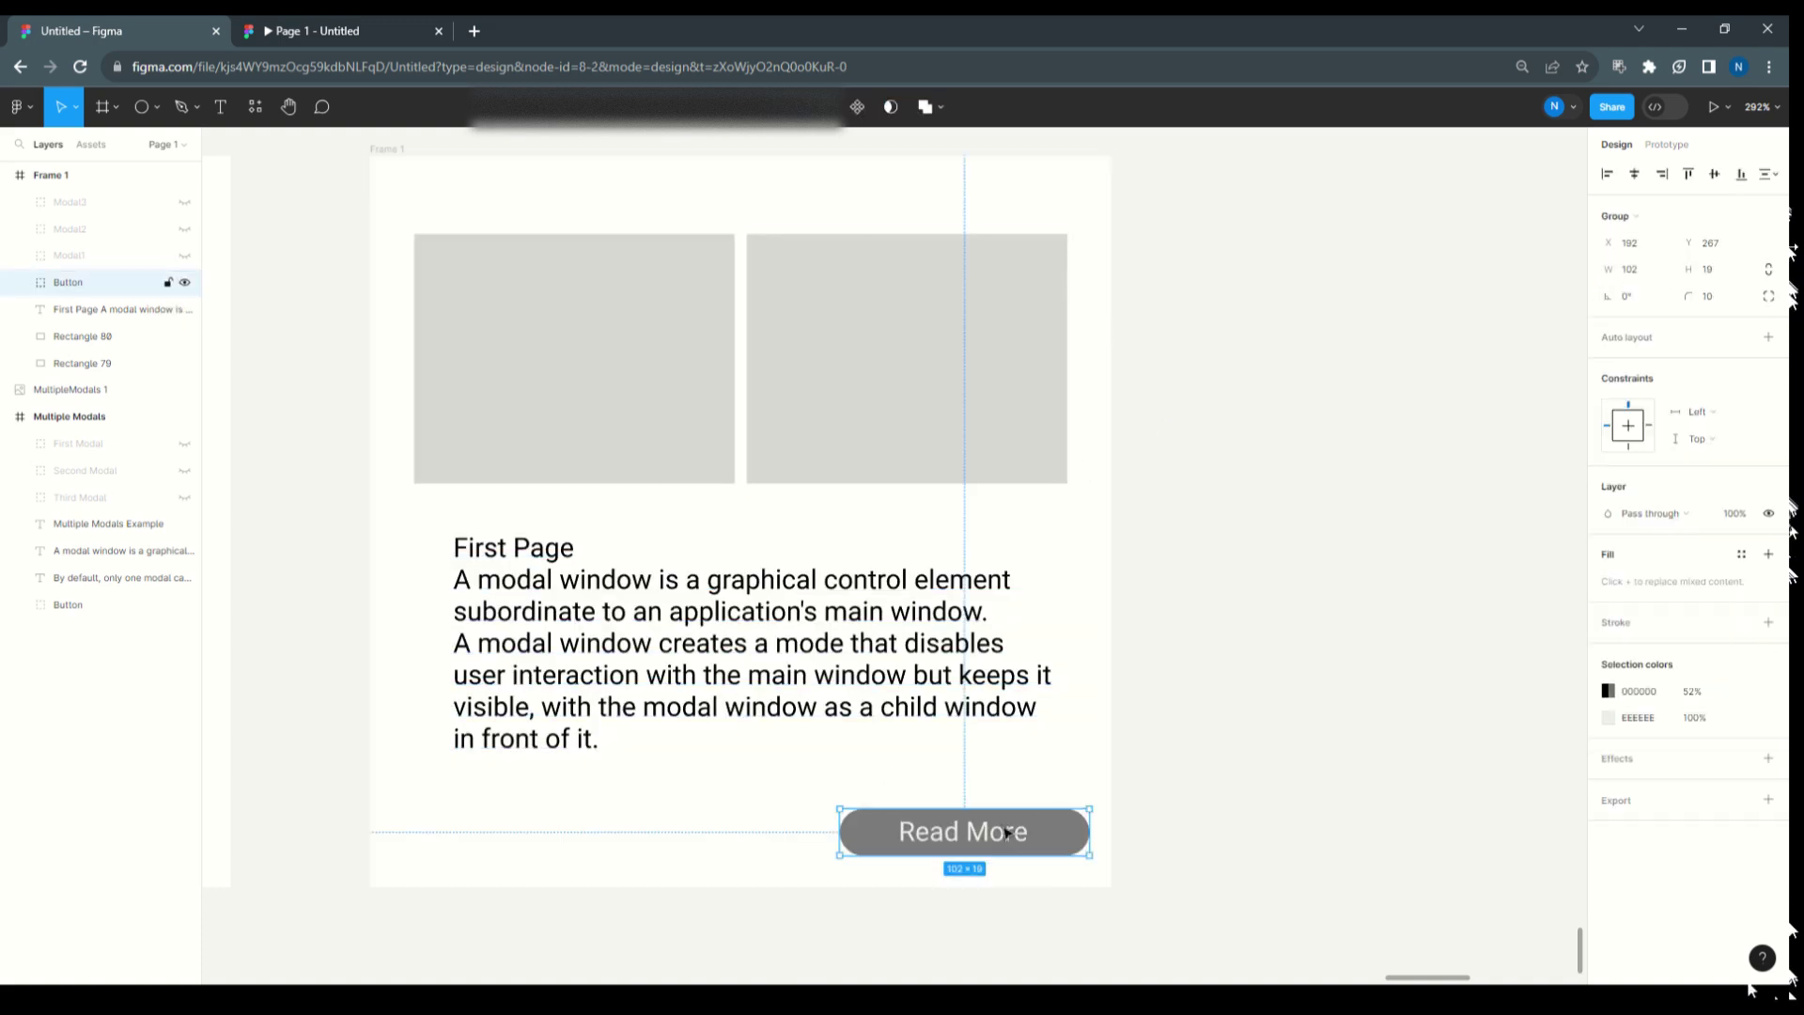
left_click(1668, 146)
left_click(1610, 202)
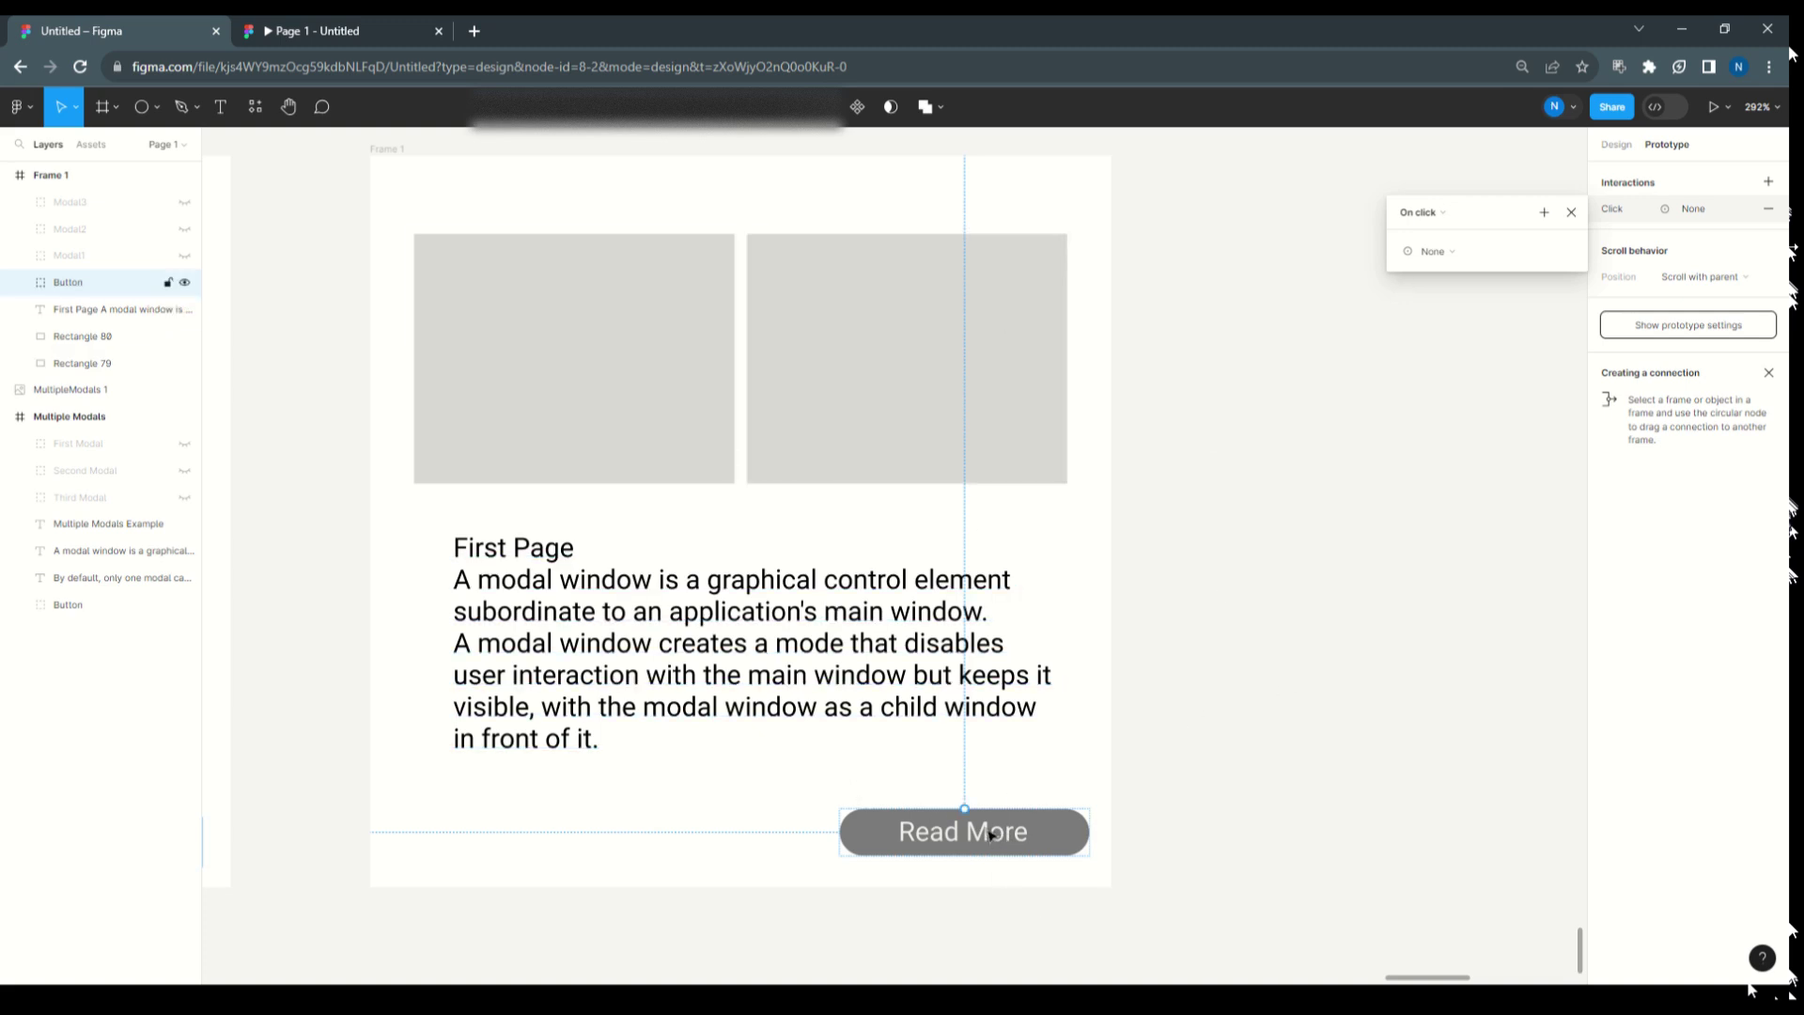
left_click(1470, 262)
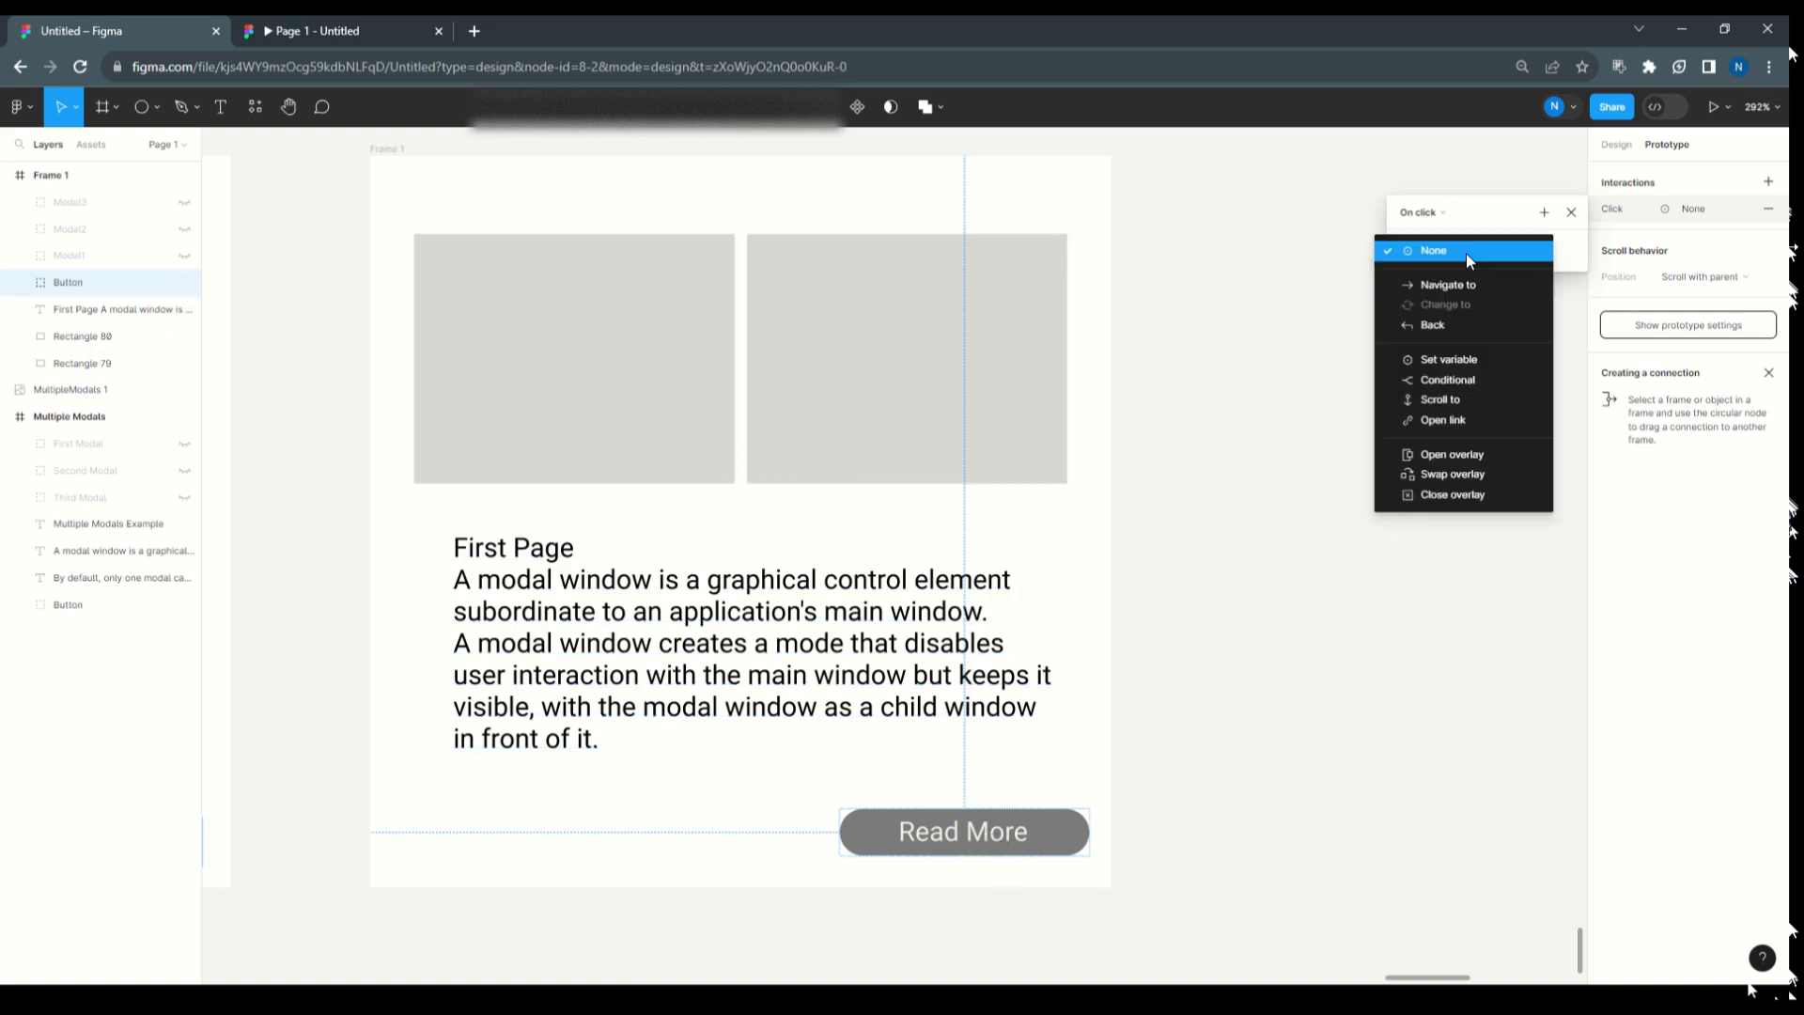
left_click(1458, 365)
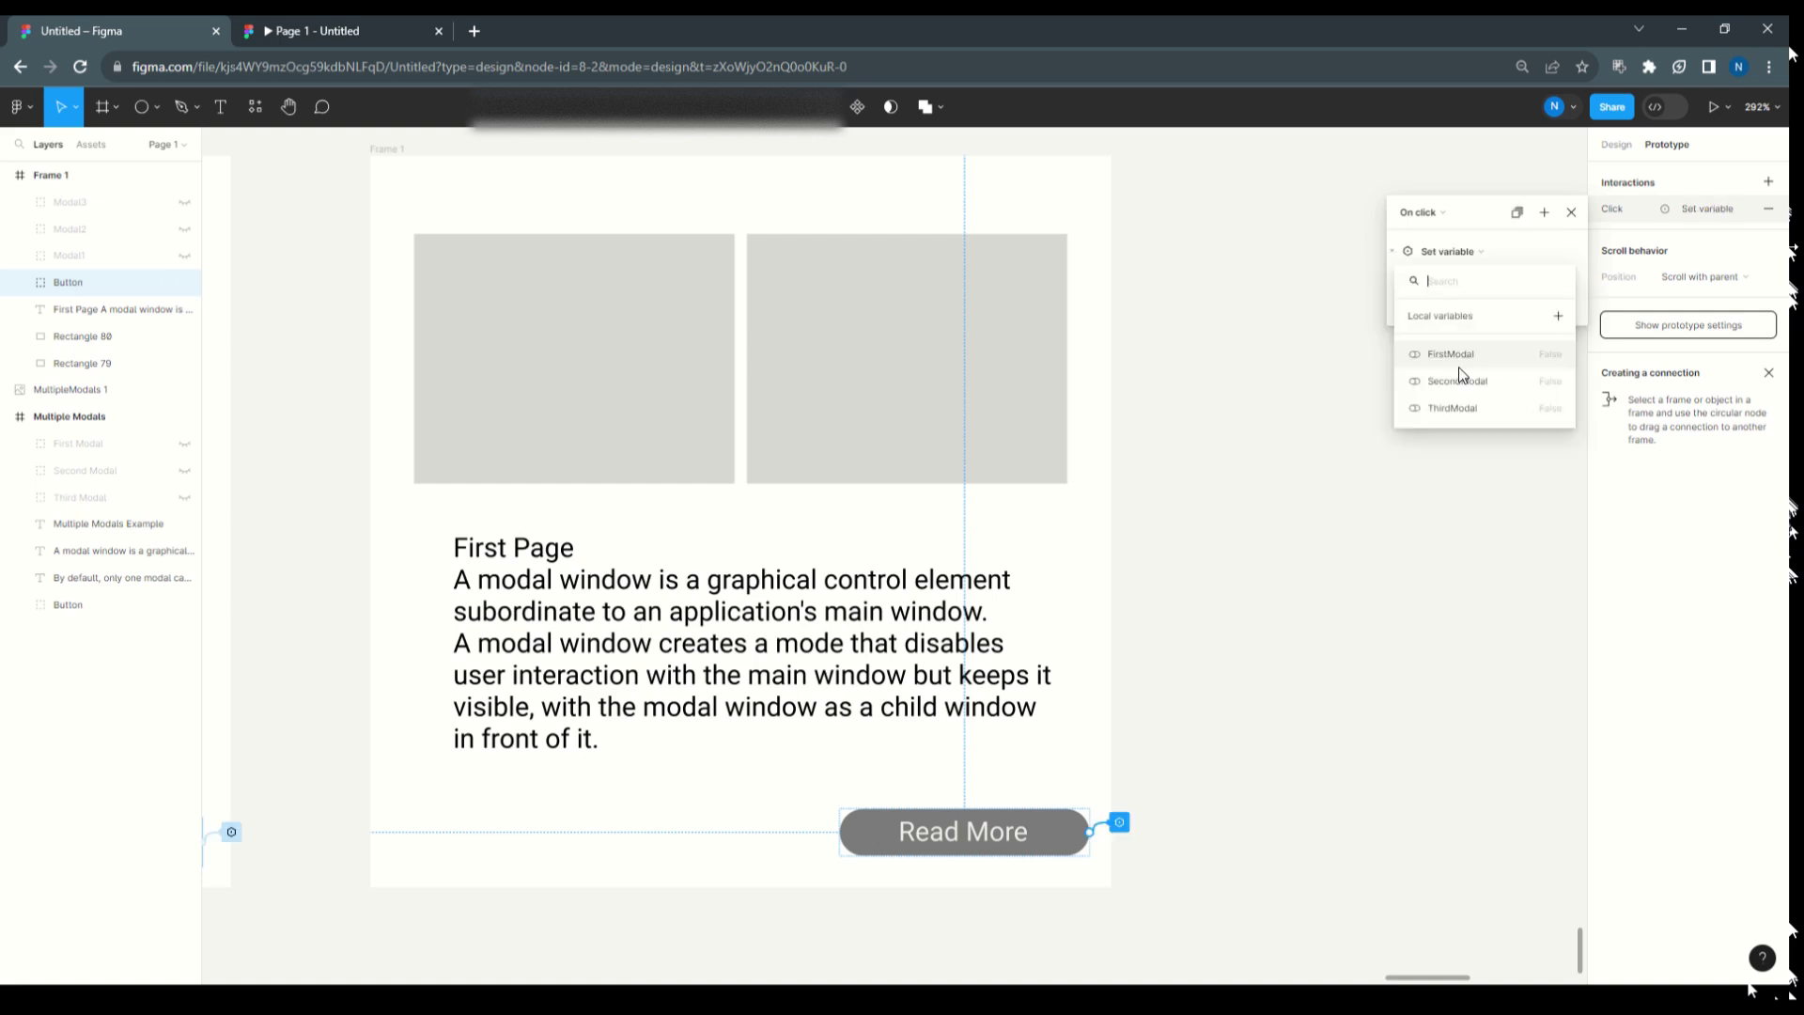
left_click(1457, 354)
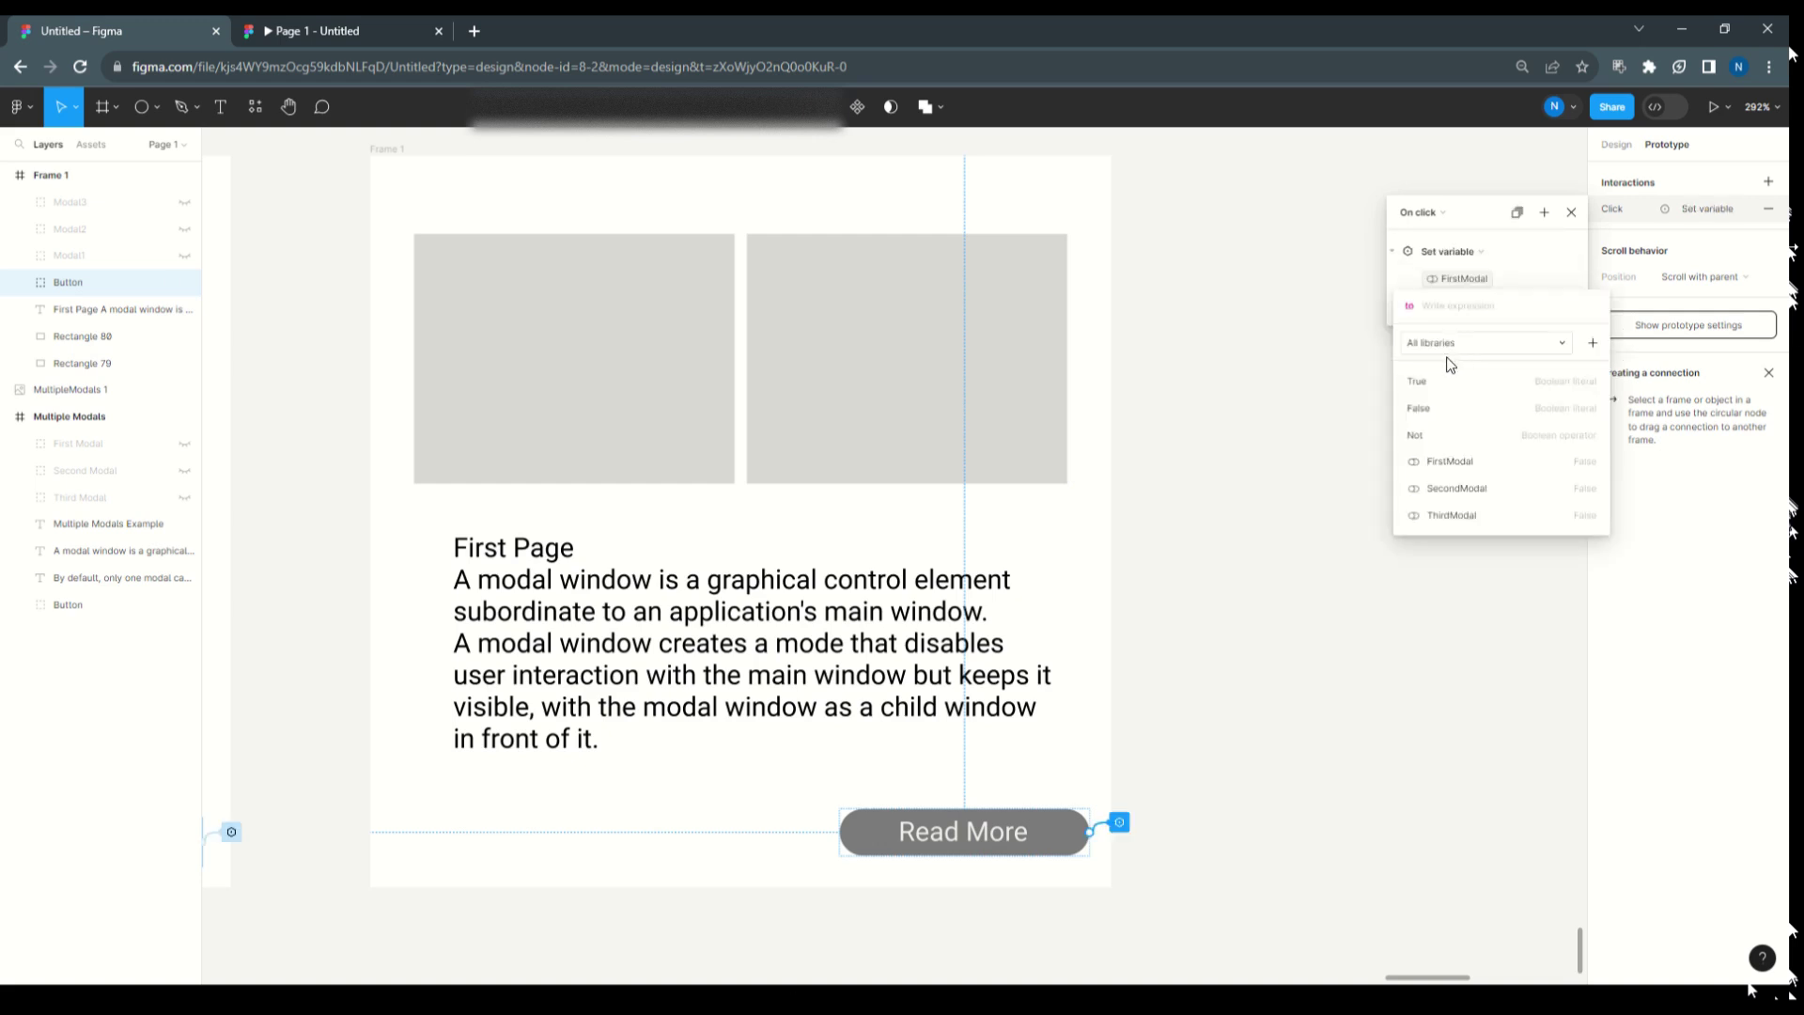
left_click(1417, 381)
left_click(1352, 315)
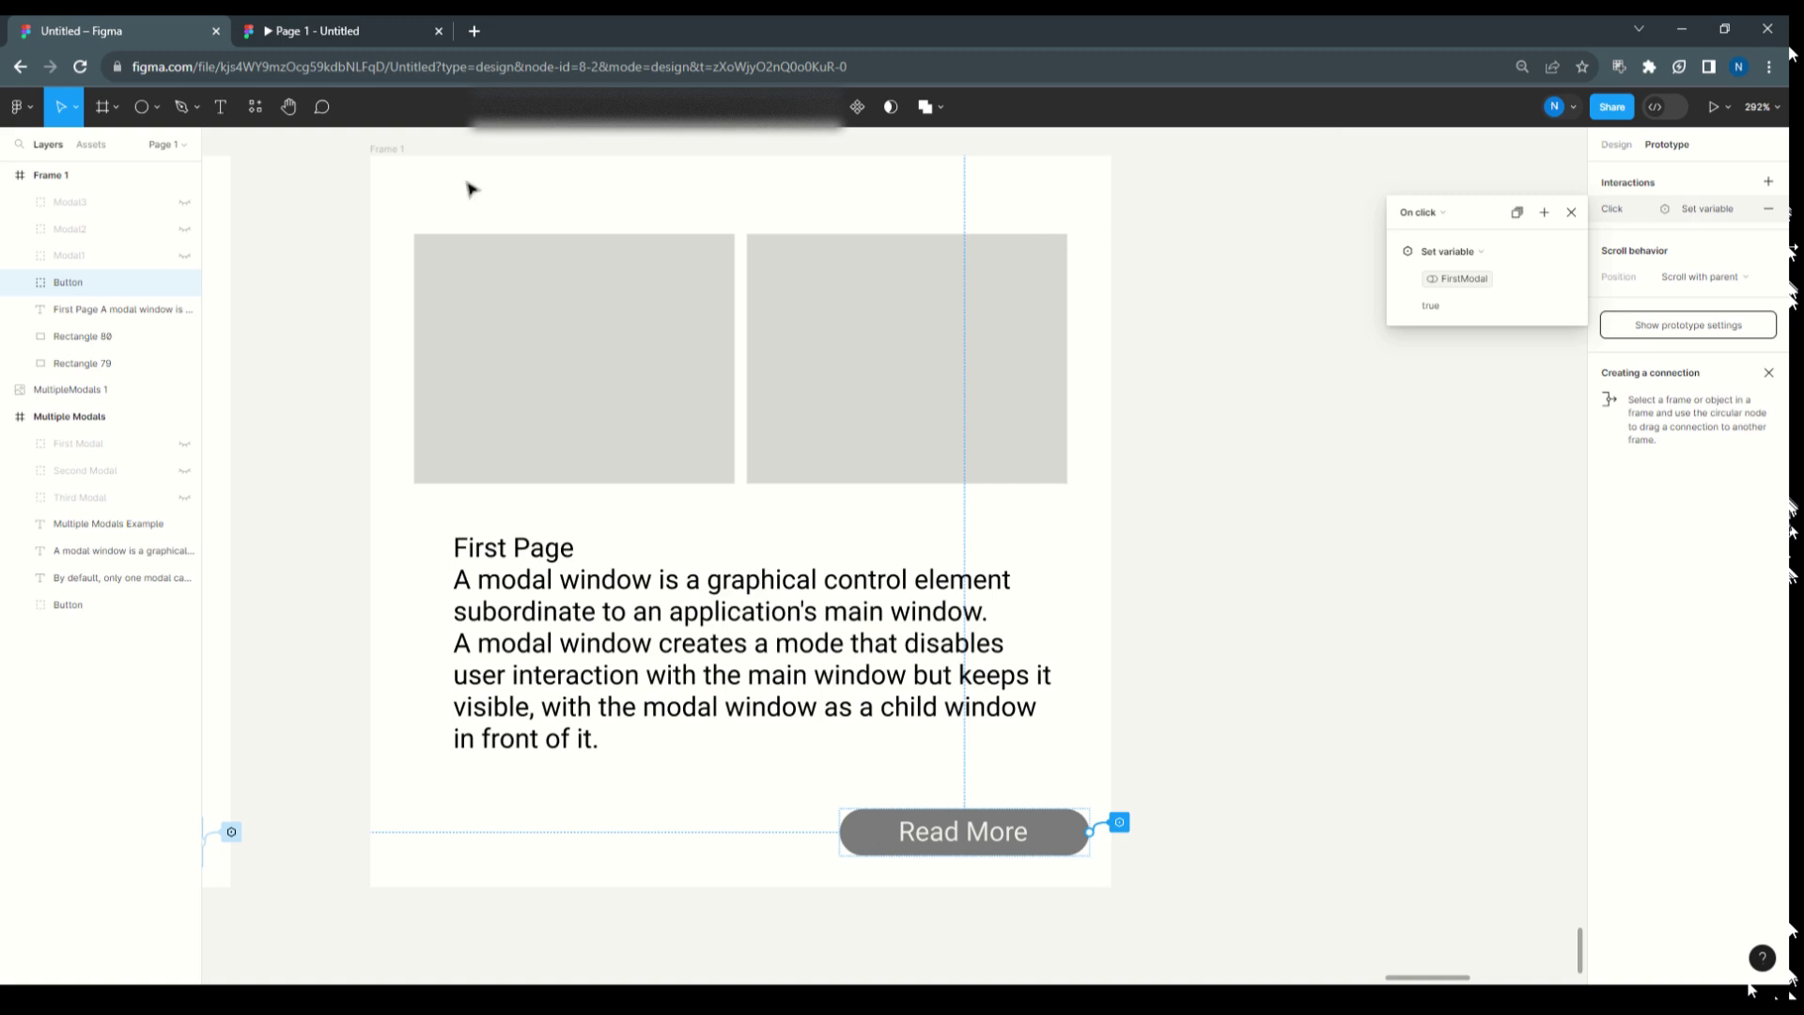
left_click(395, 149)
- Present the prototype fit to screen, open the First, Second and Third Modals in turn, then close
left_click(1725, 112)
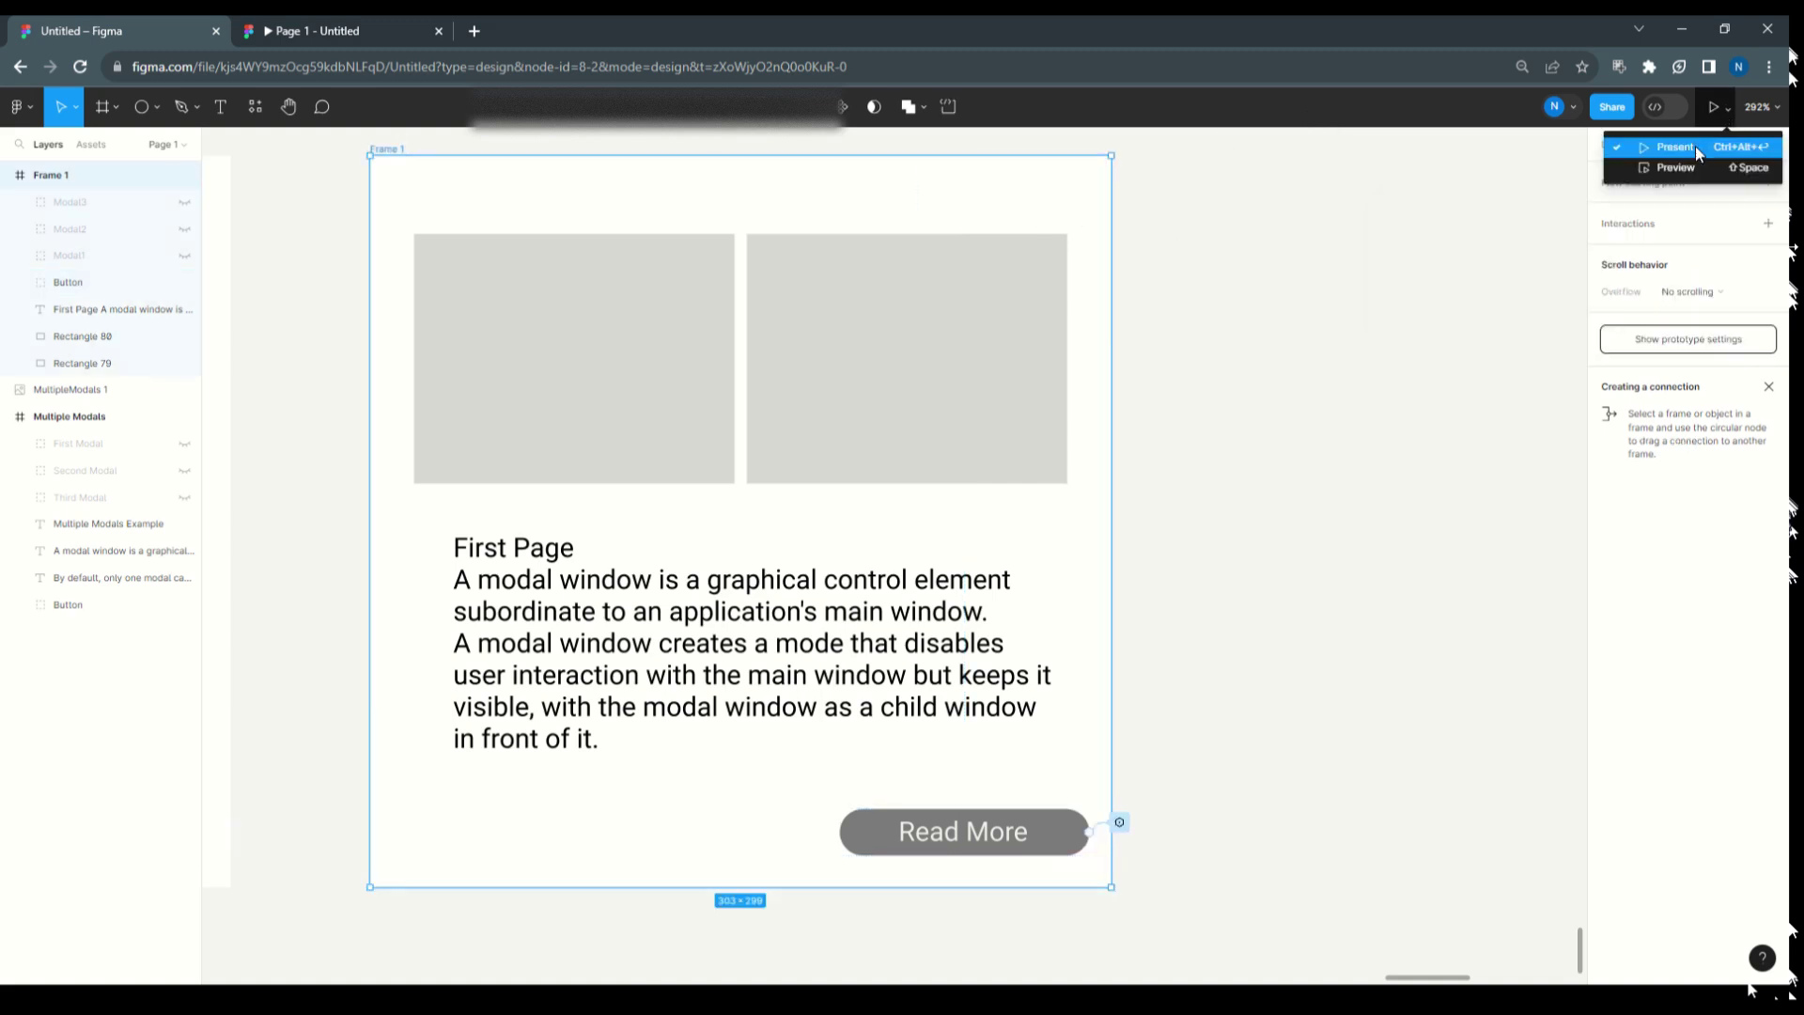
left_click(1695, 144)
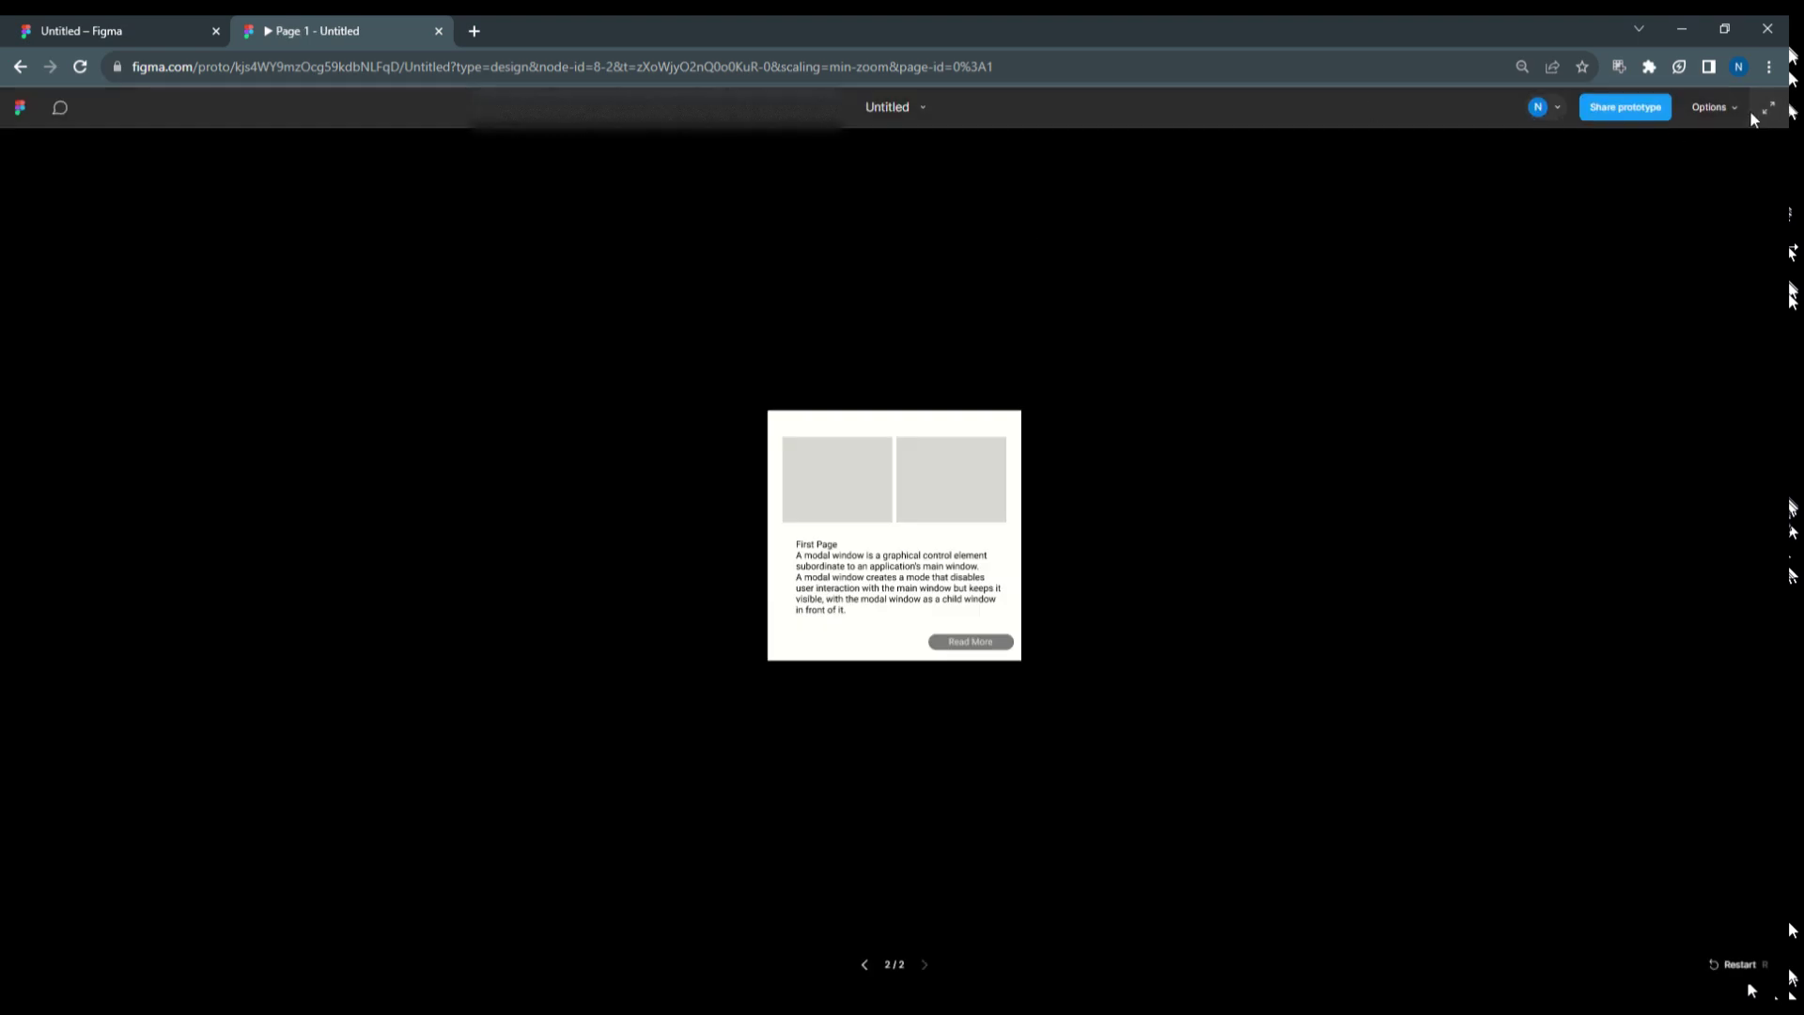
left_click(1736, 109)
left_click(1694, 208)
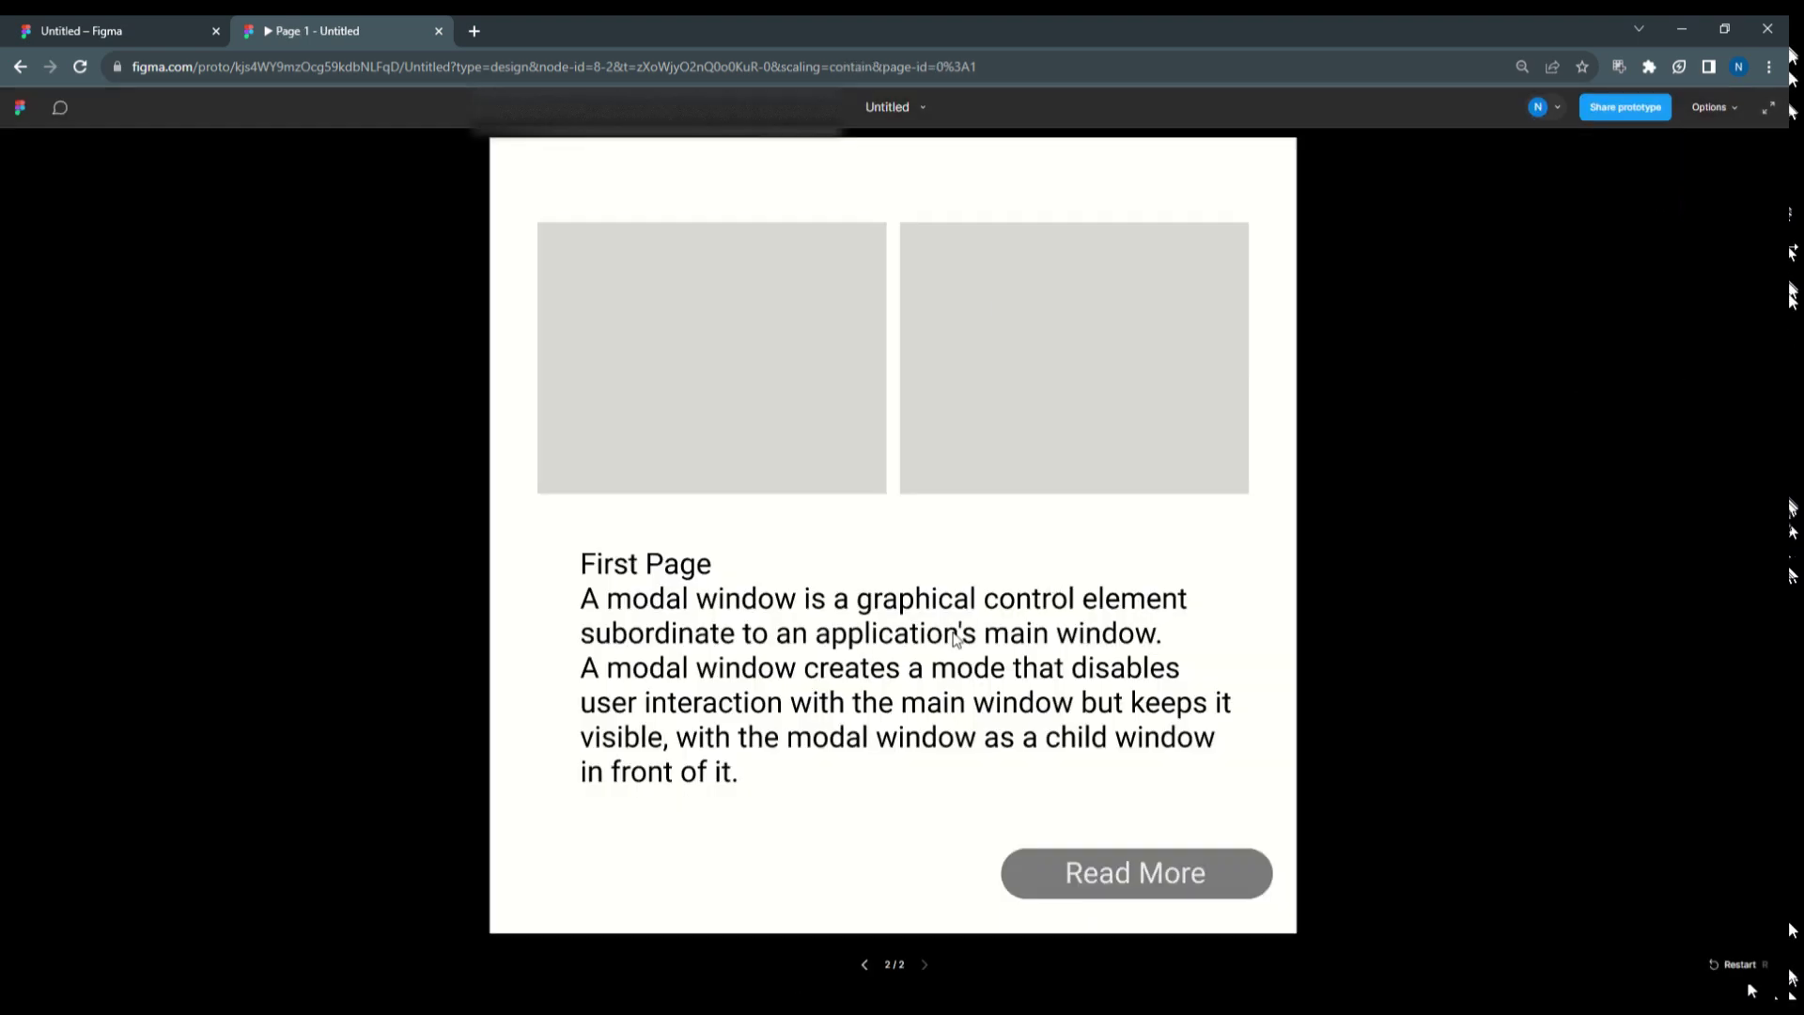
left_click(1127, 885)
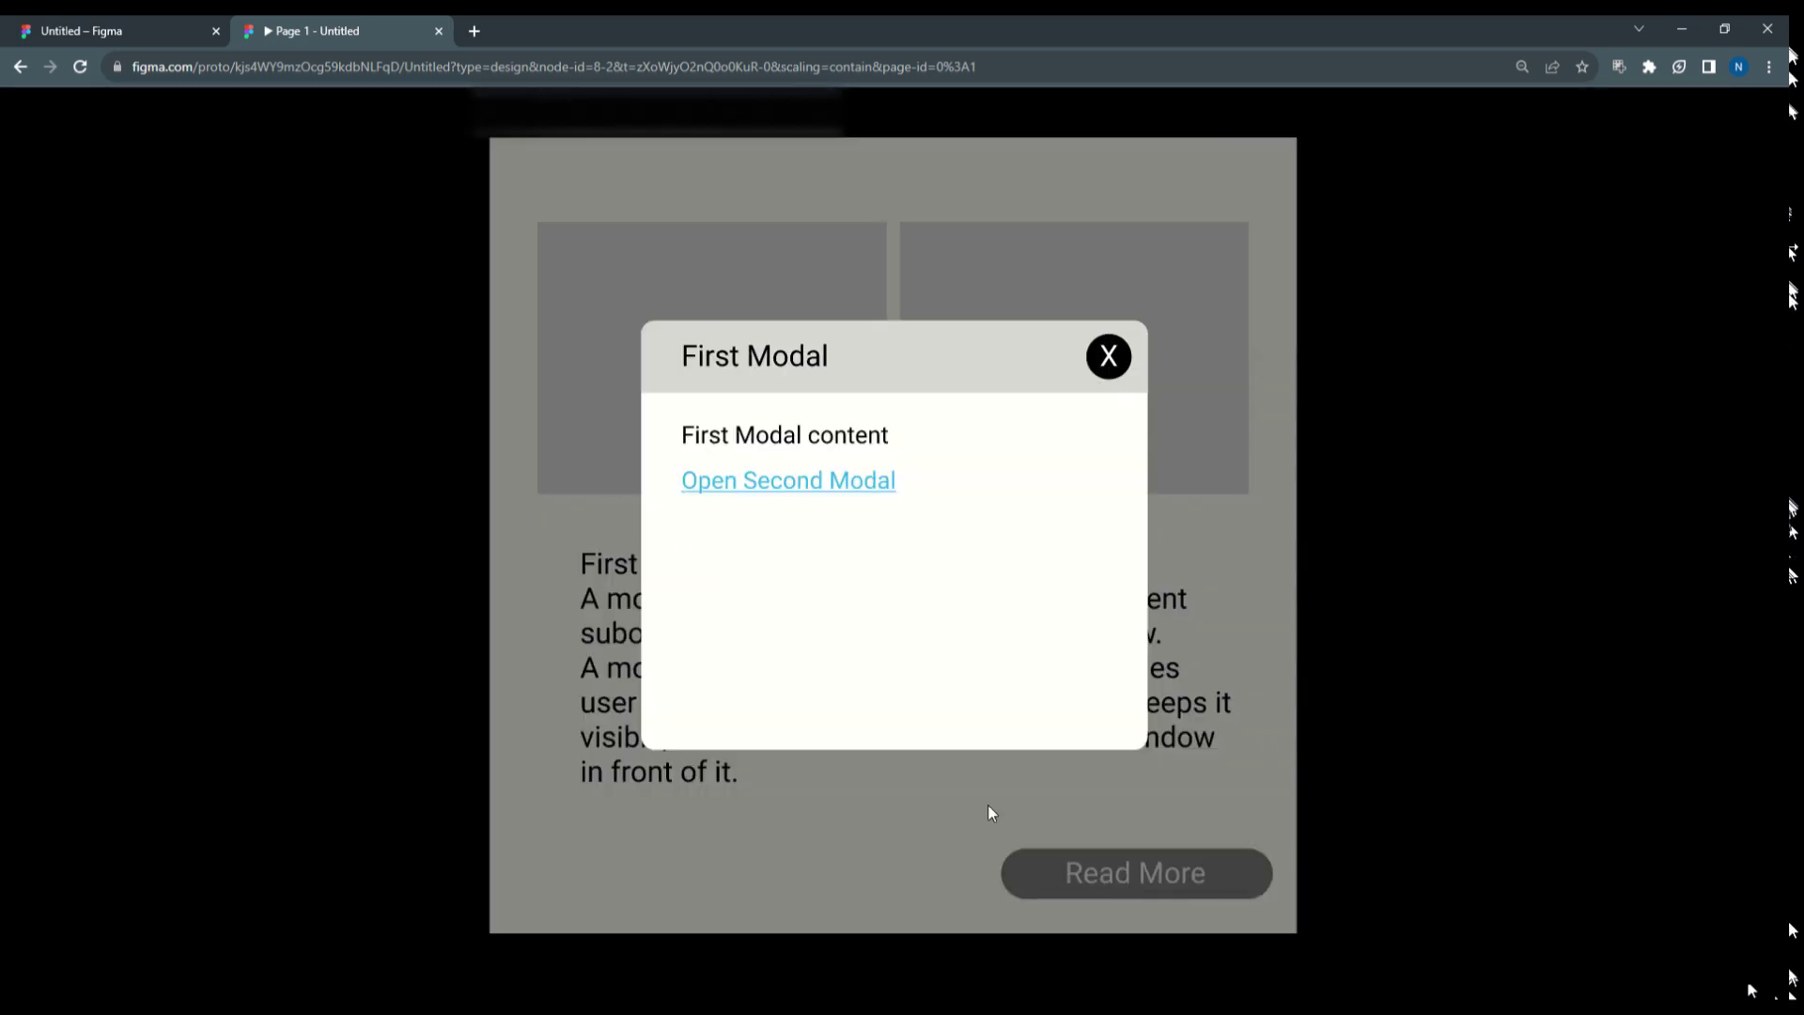
left_click(821, 487)
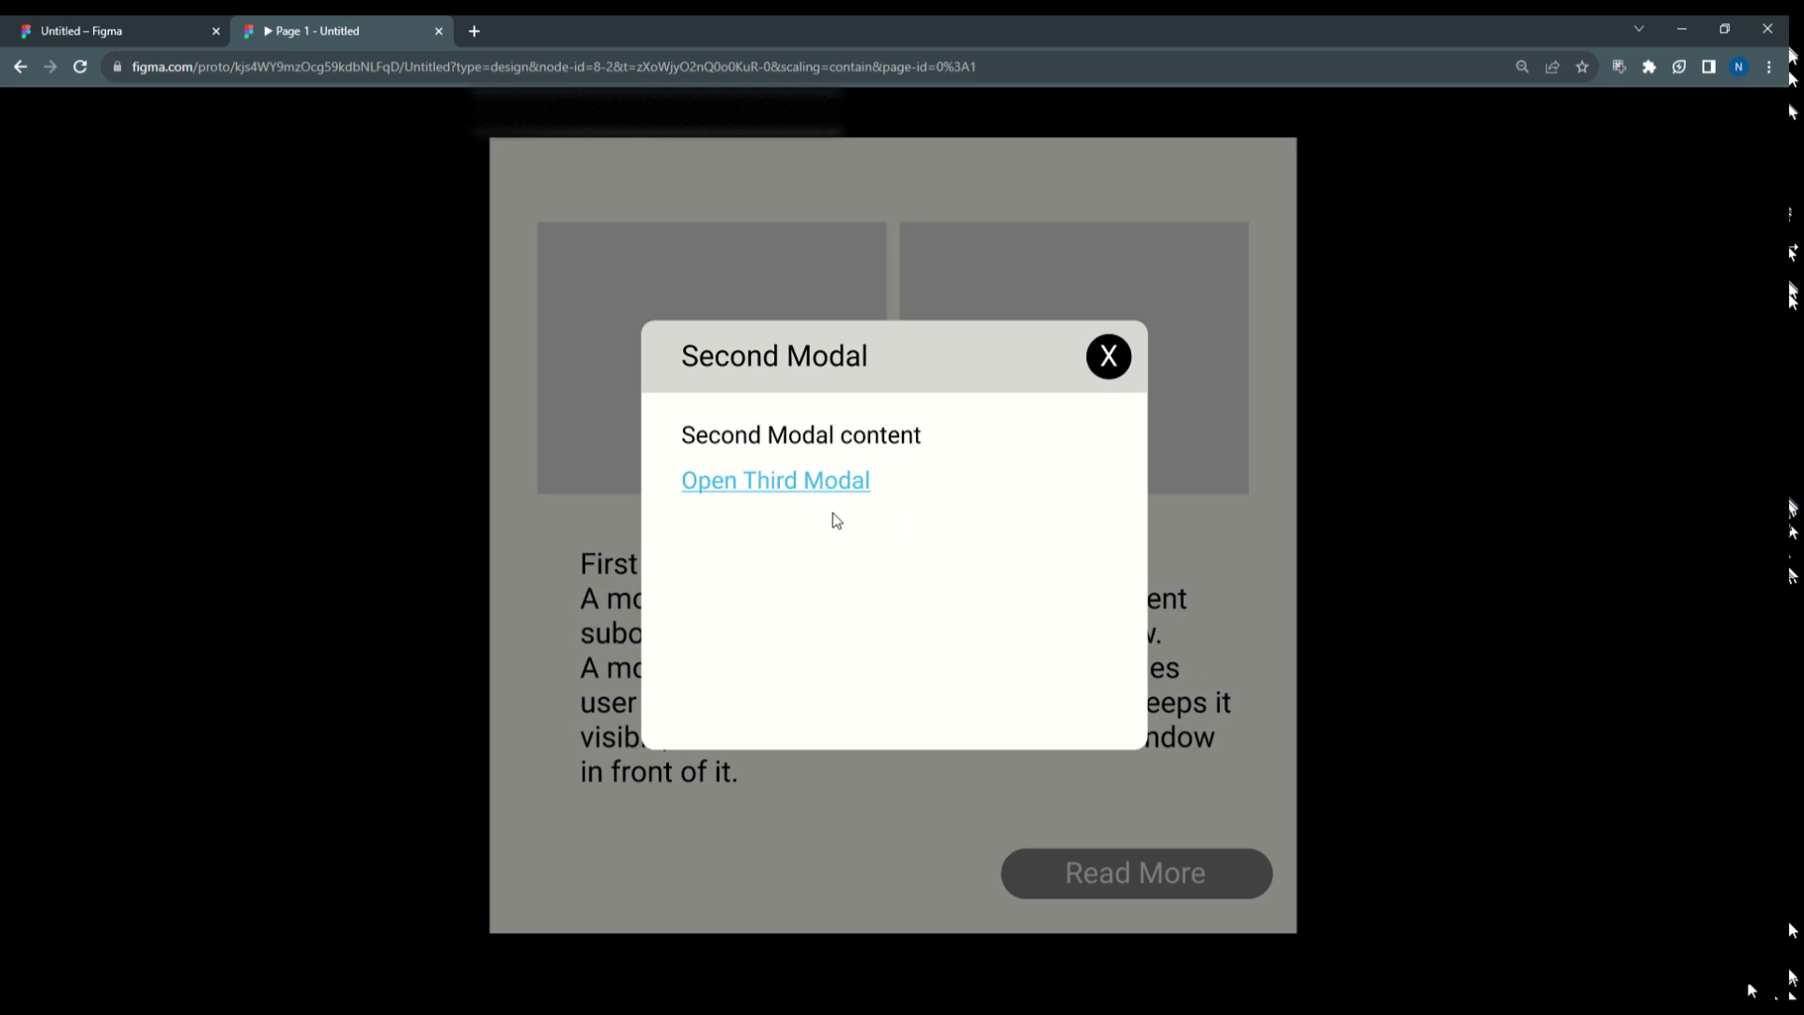
left_click(787, 484)
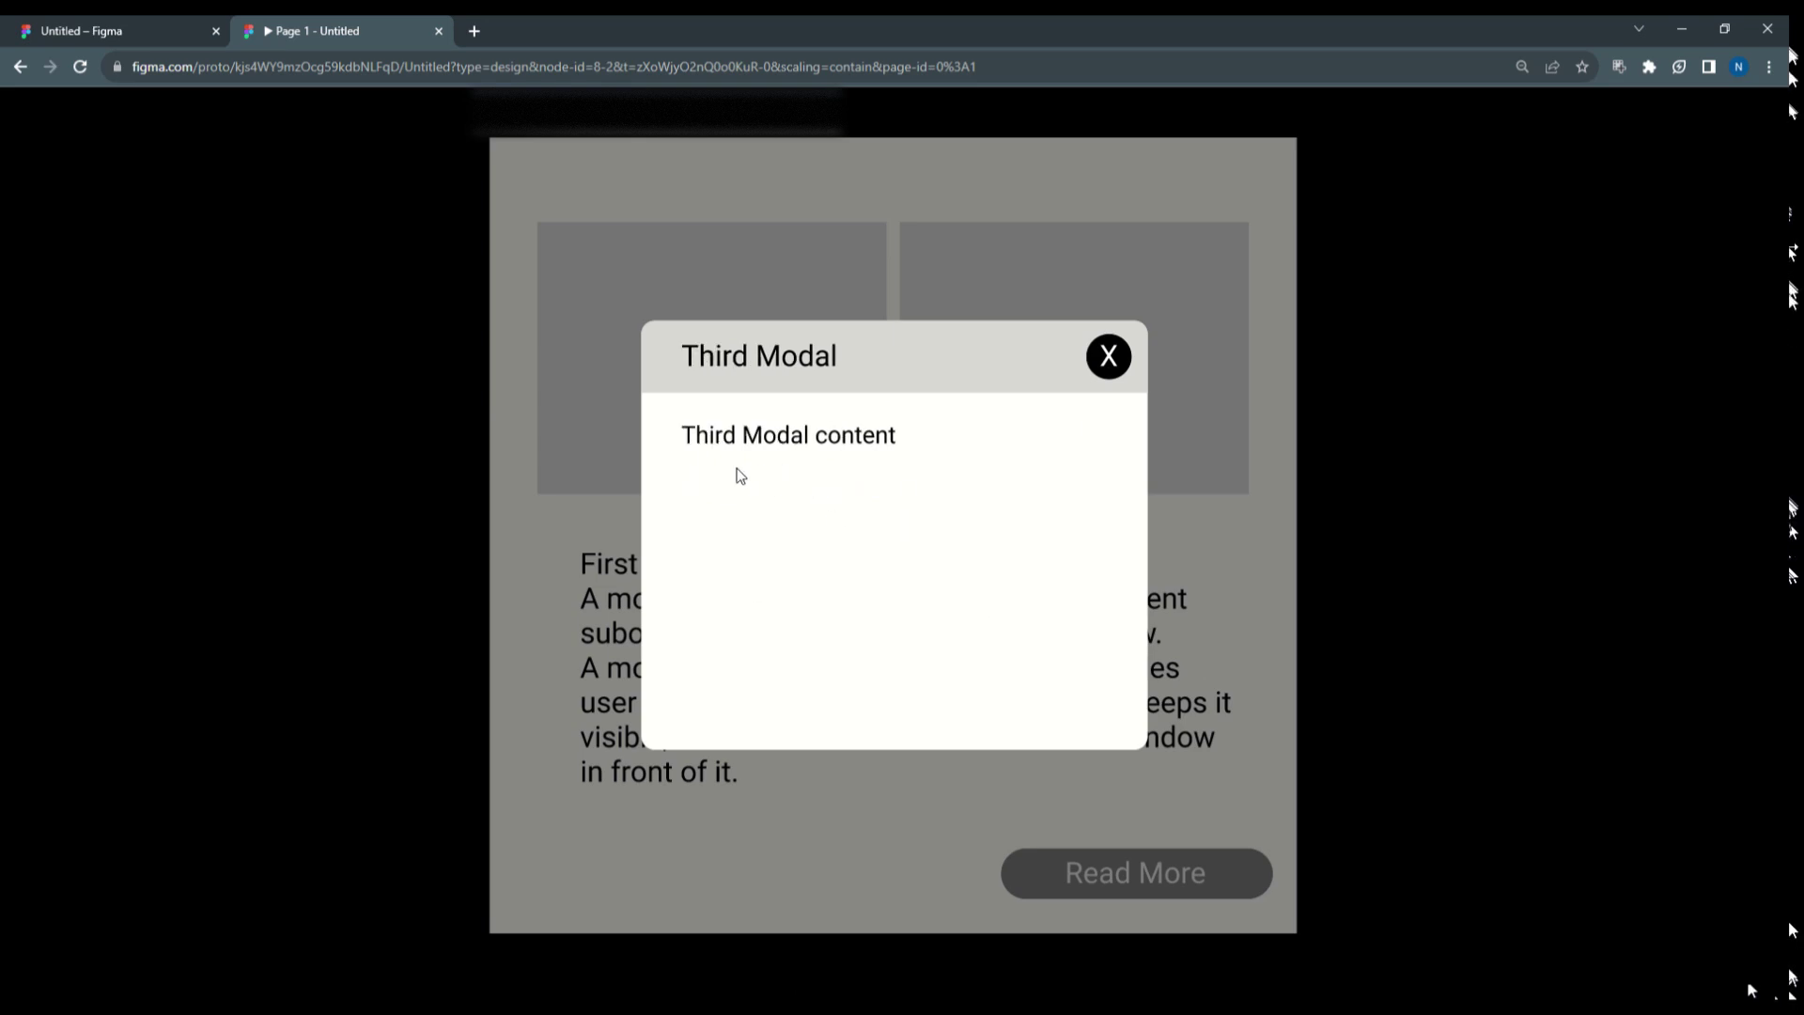
left_click(1107, 367)
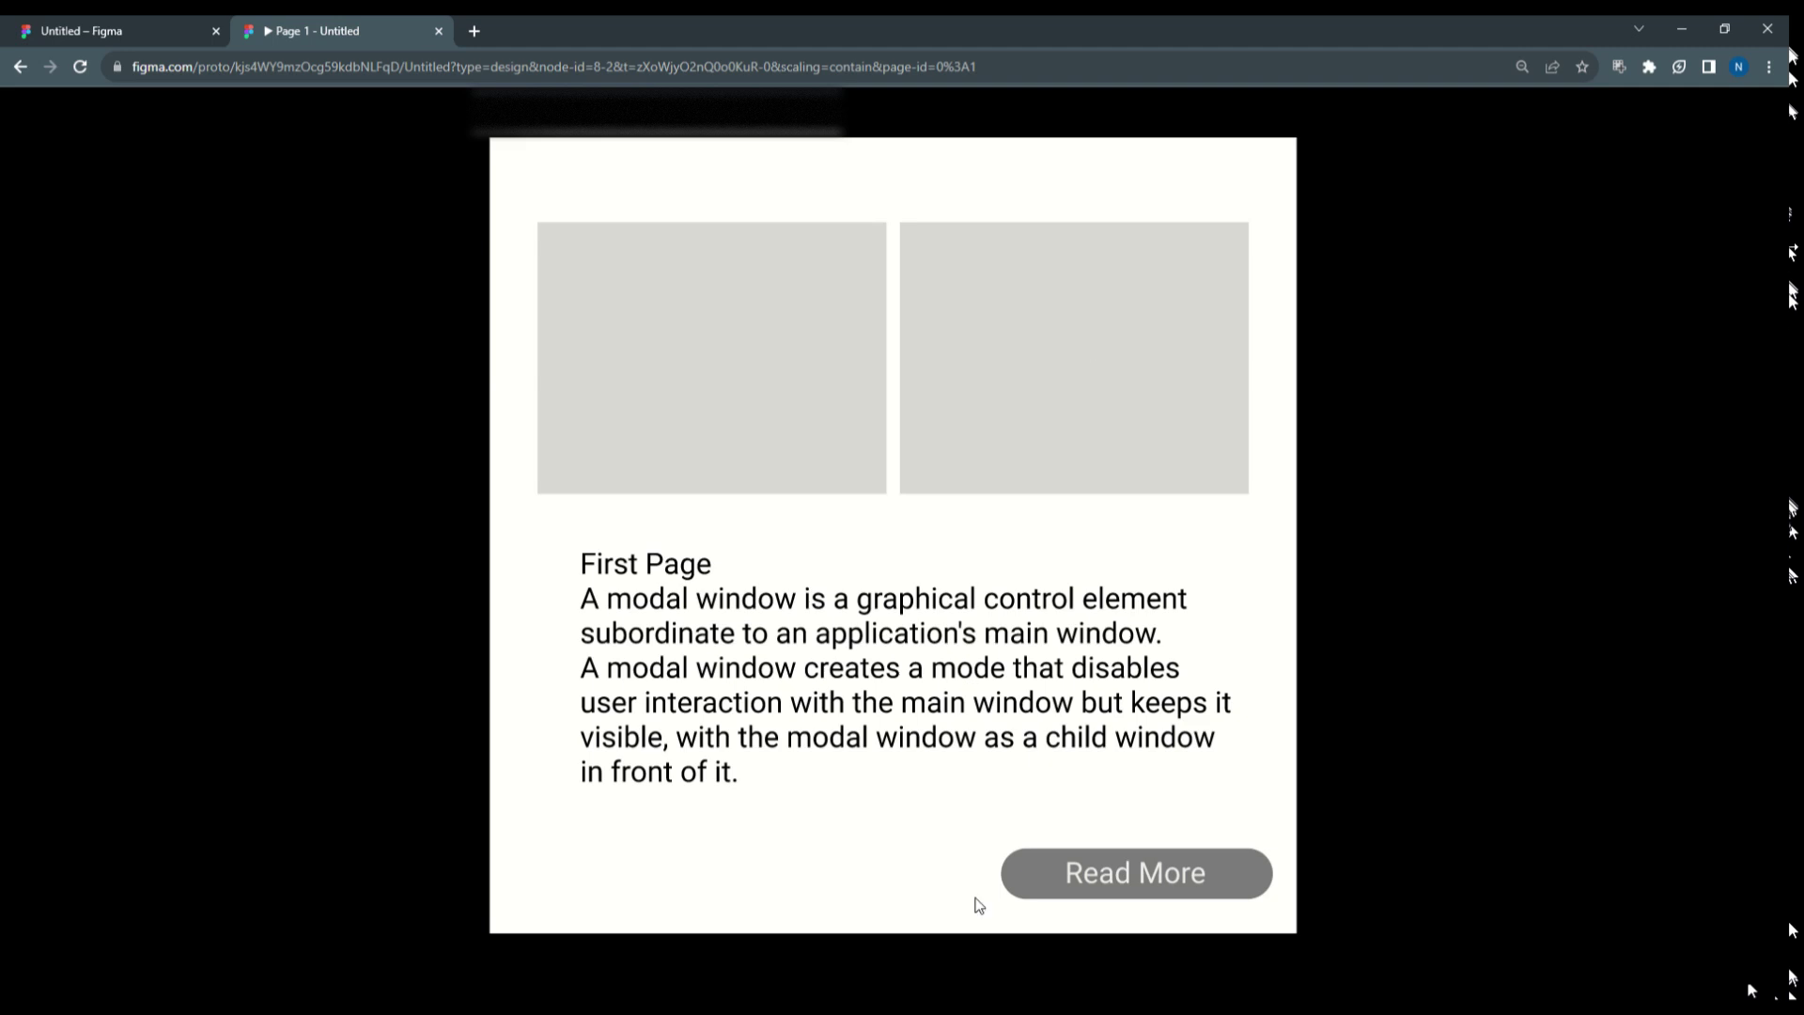
- Retest opening, switching and closing the modals from Read More, then return to the design editor
left_click(1133, 874)
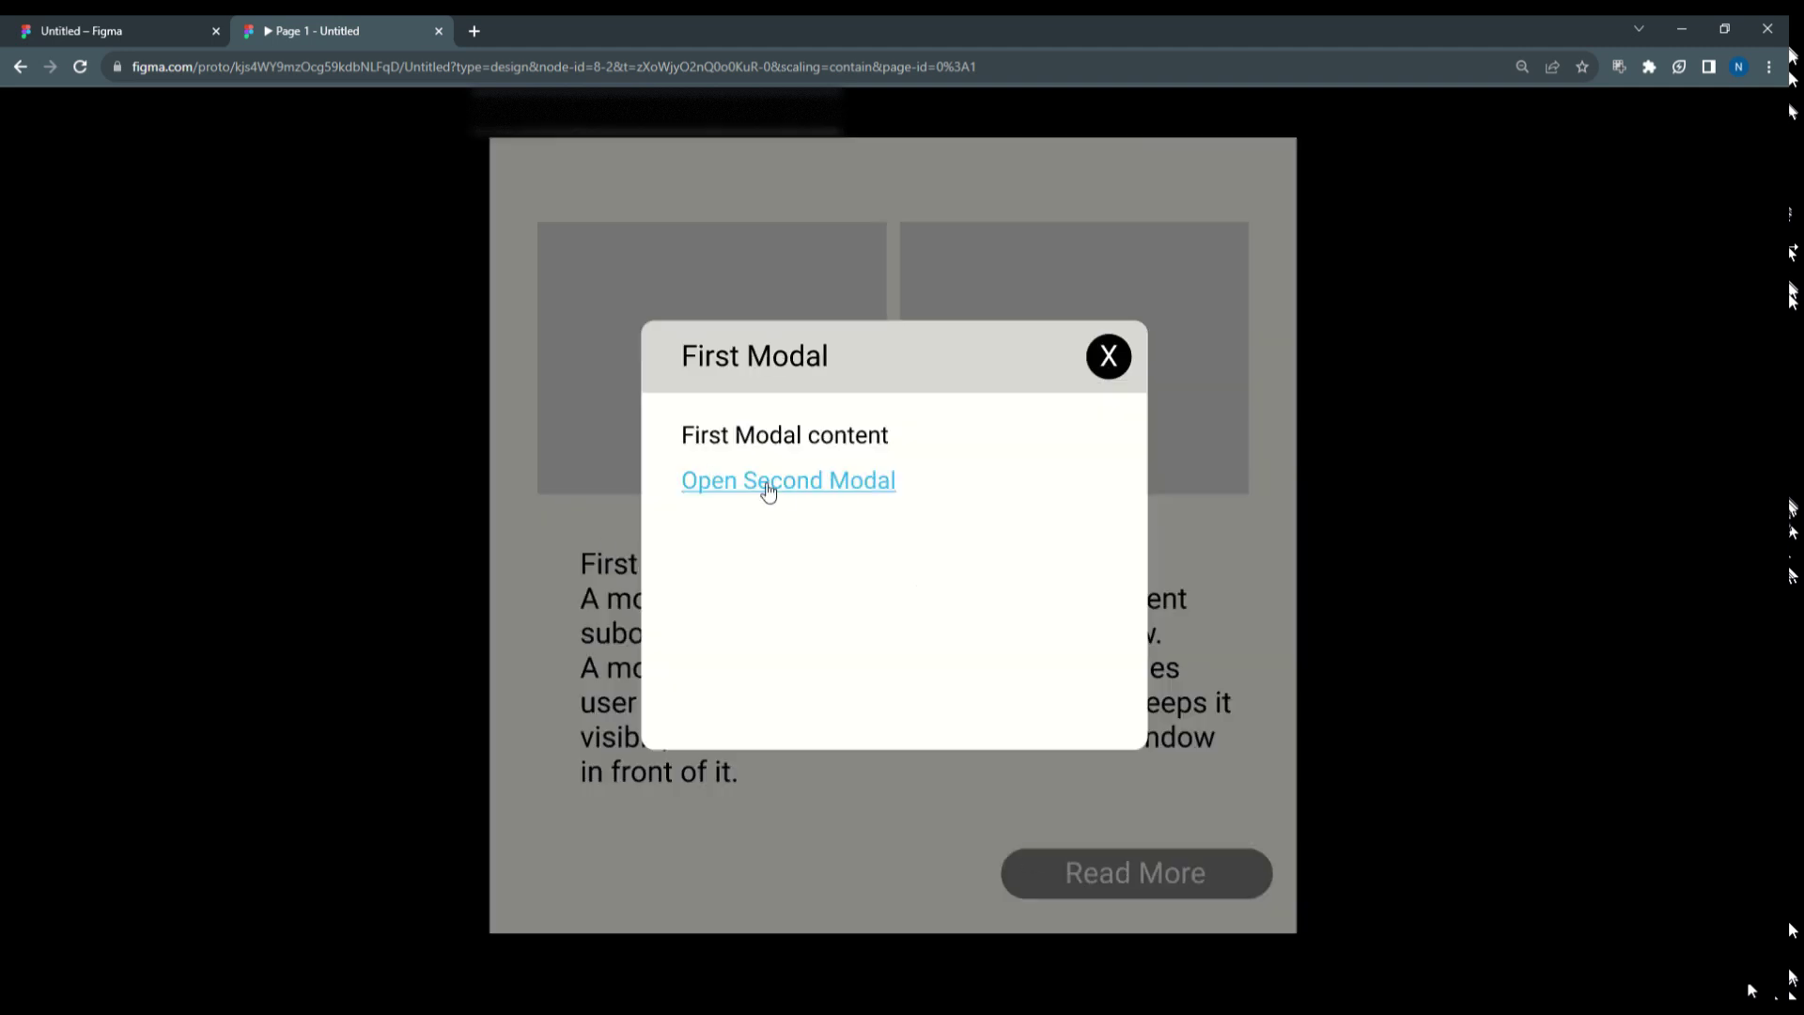
left_click(1109, 362)
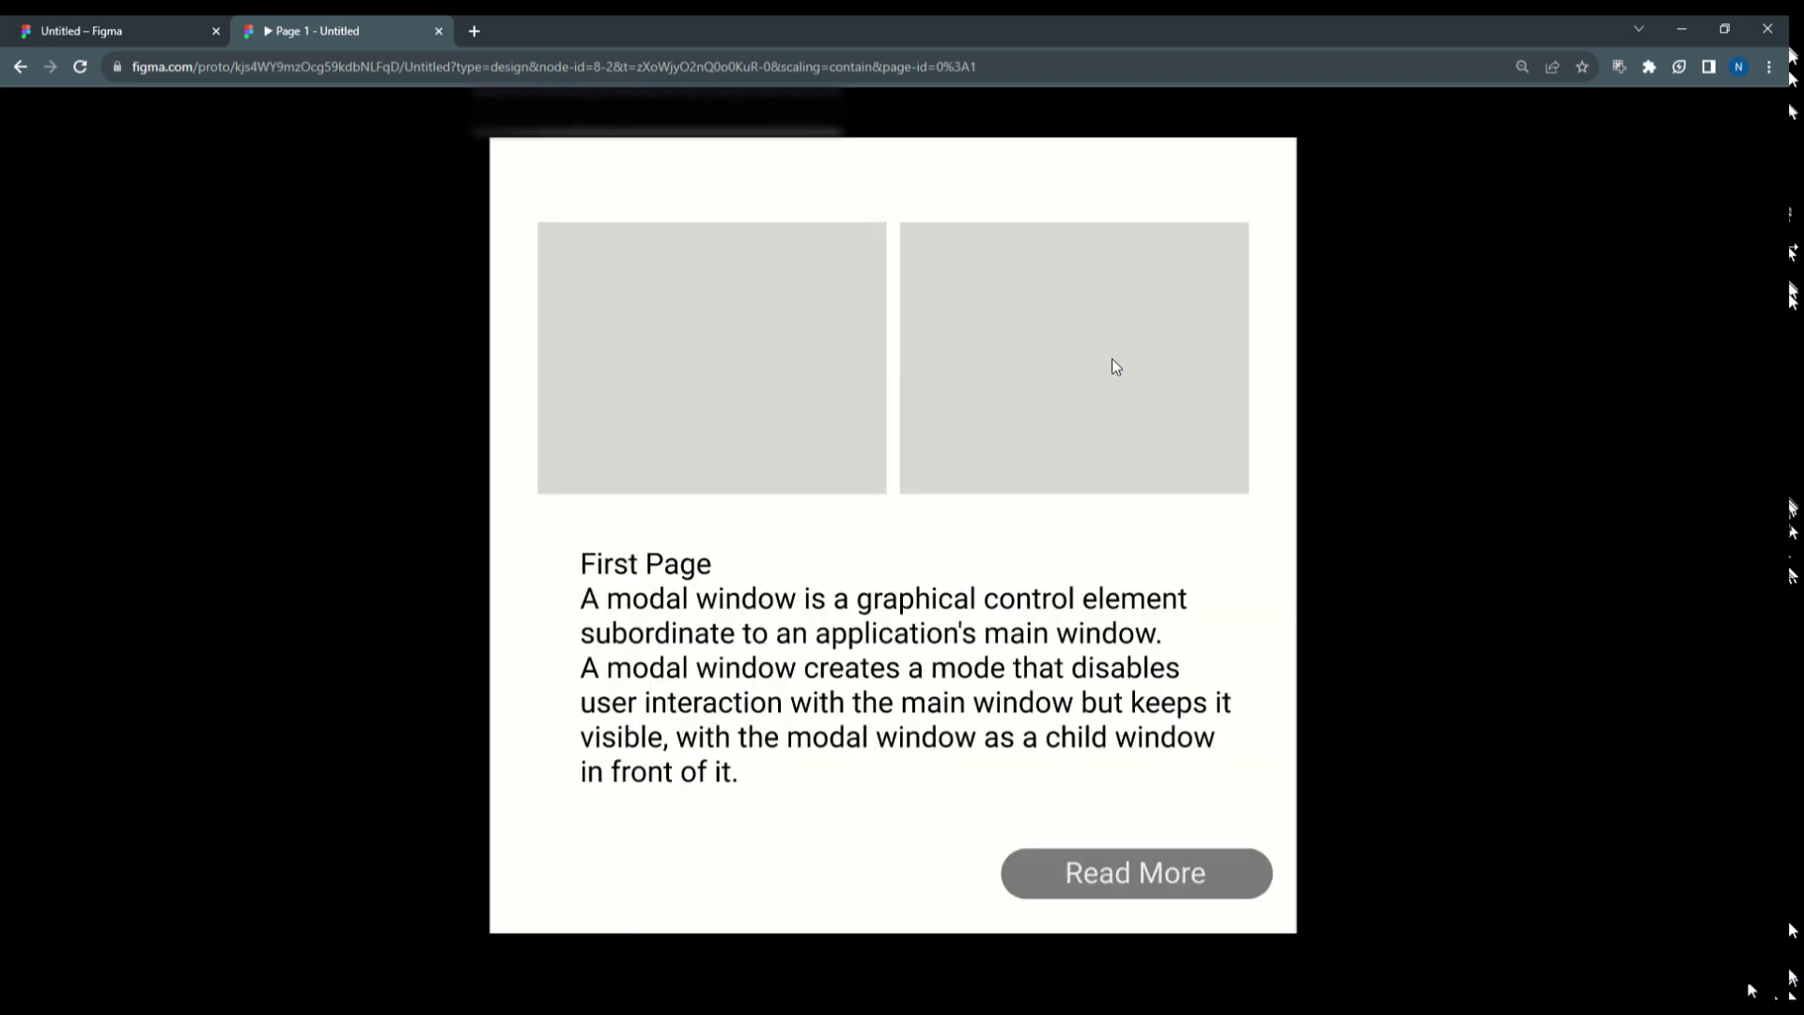
left_click(1143, 875)
left_click(731, 480)
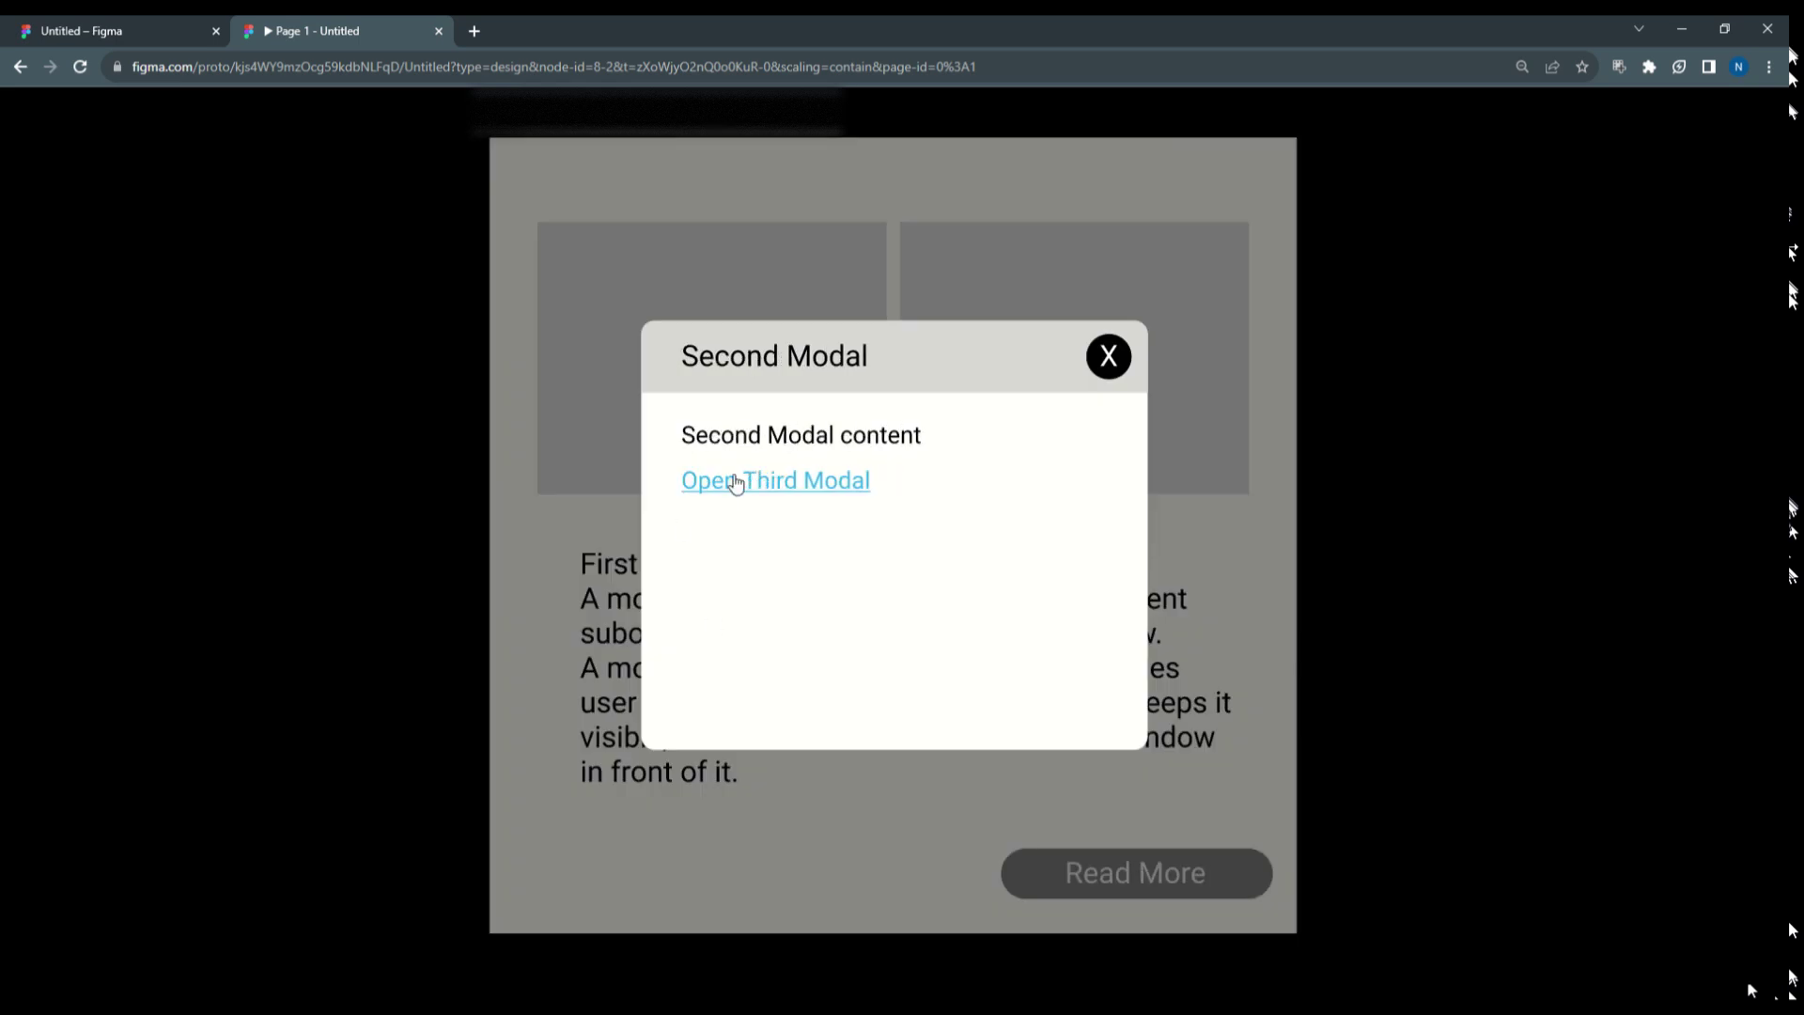
left_click(1107, 364)
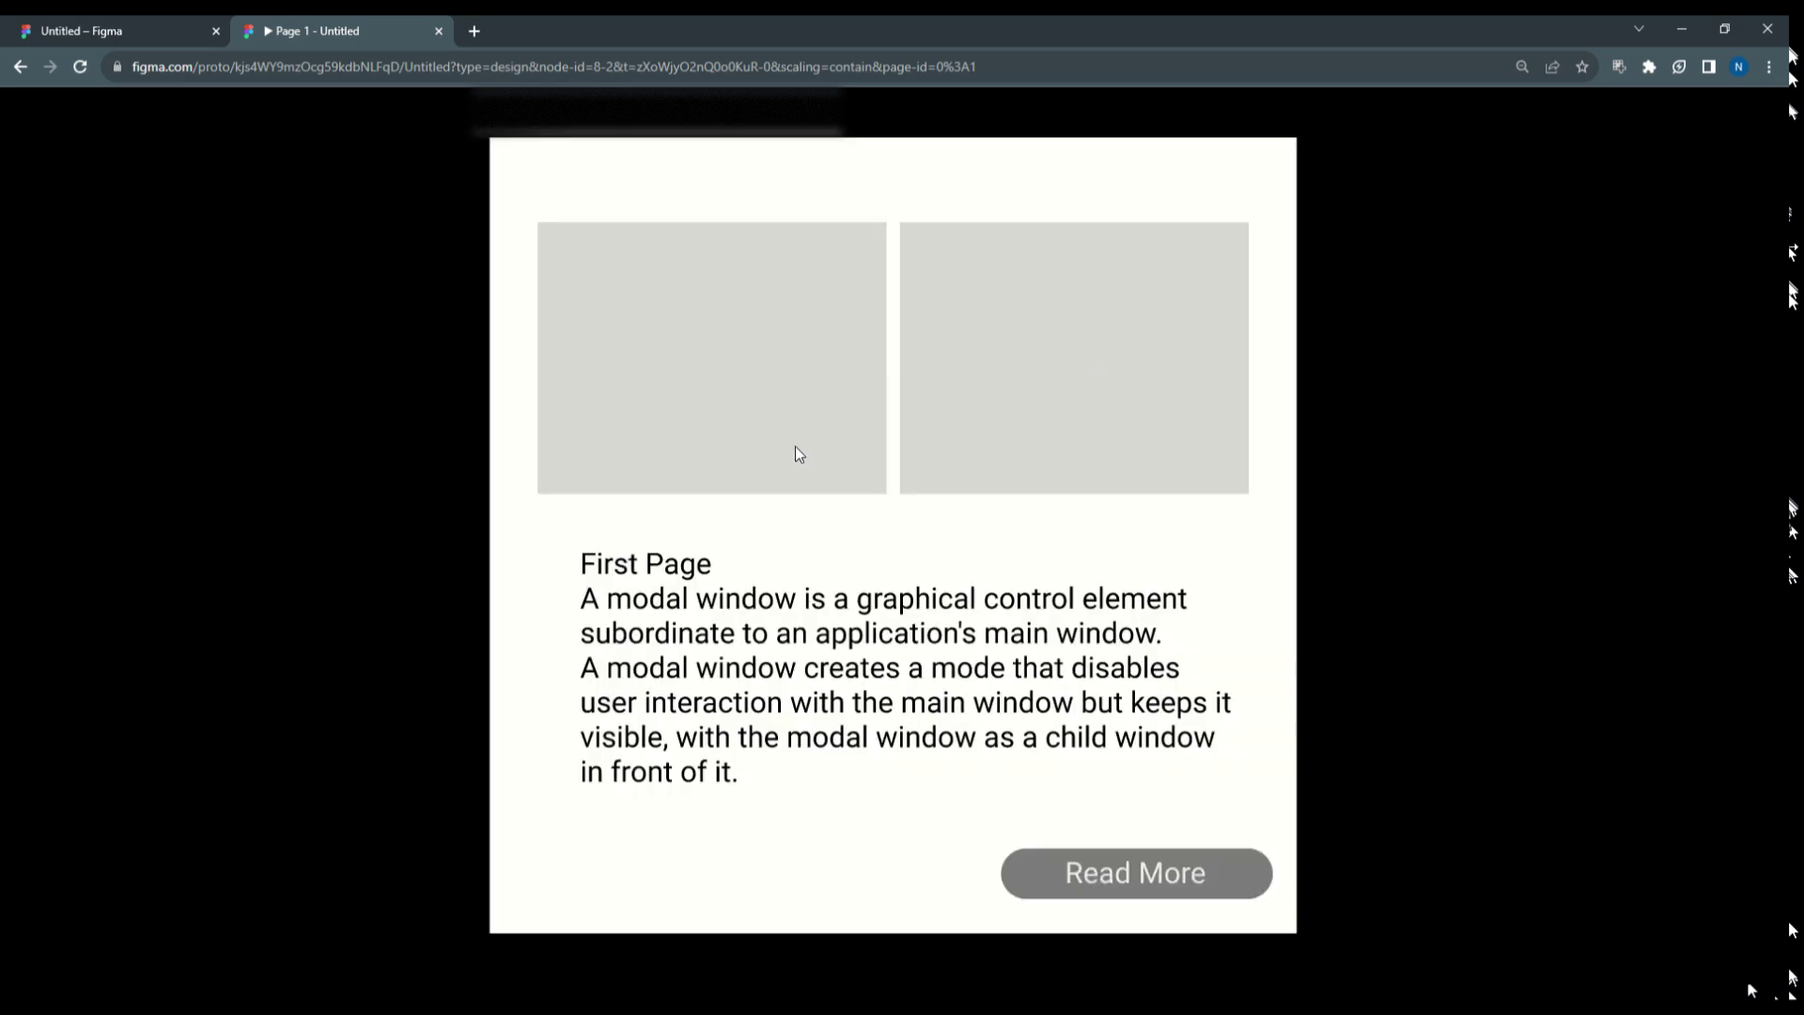
left_click(1107, 859)
left_click(788, 496)
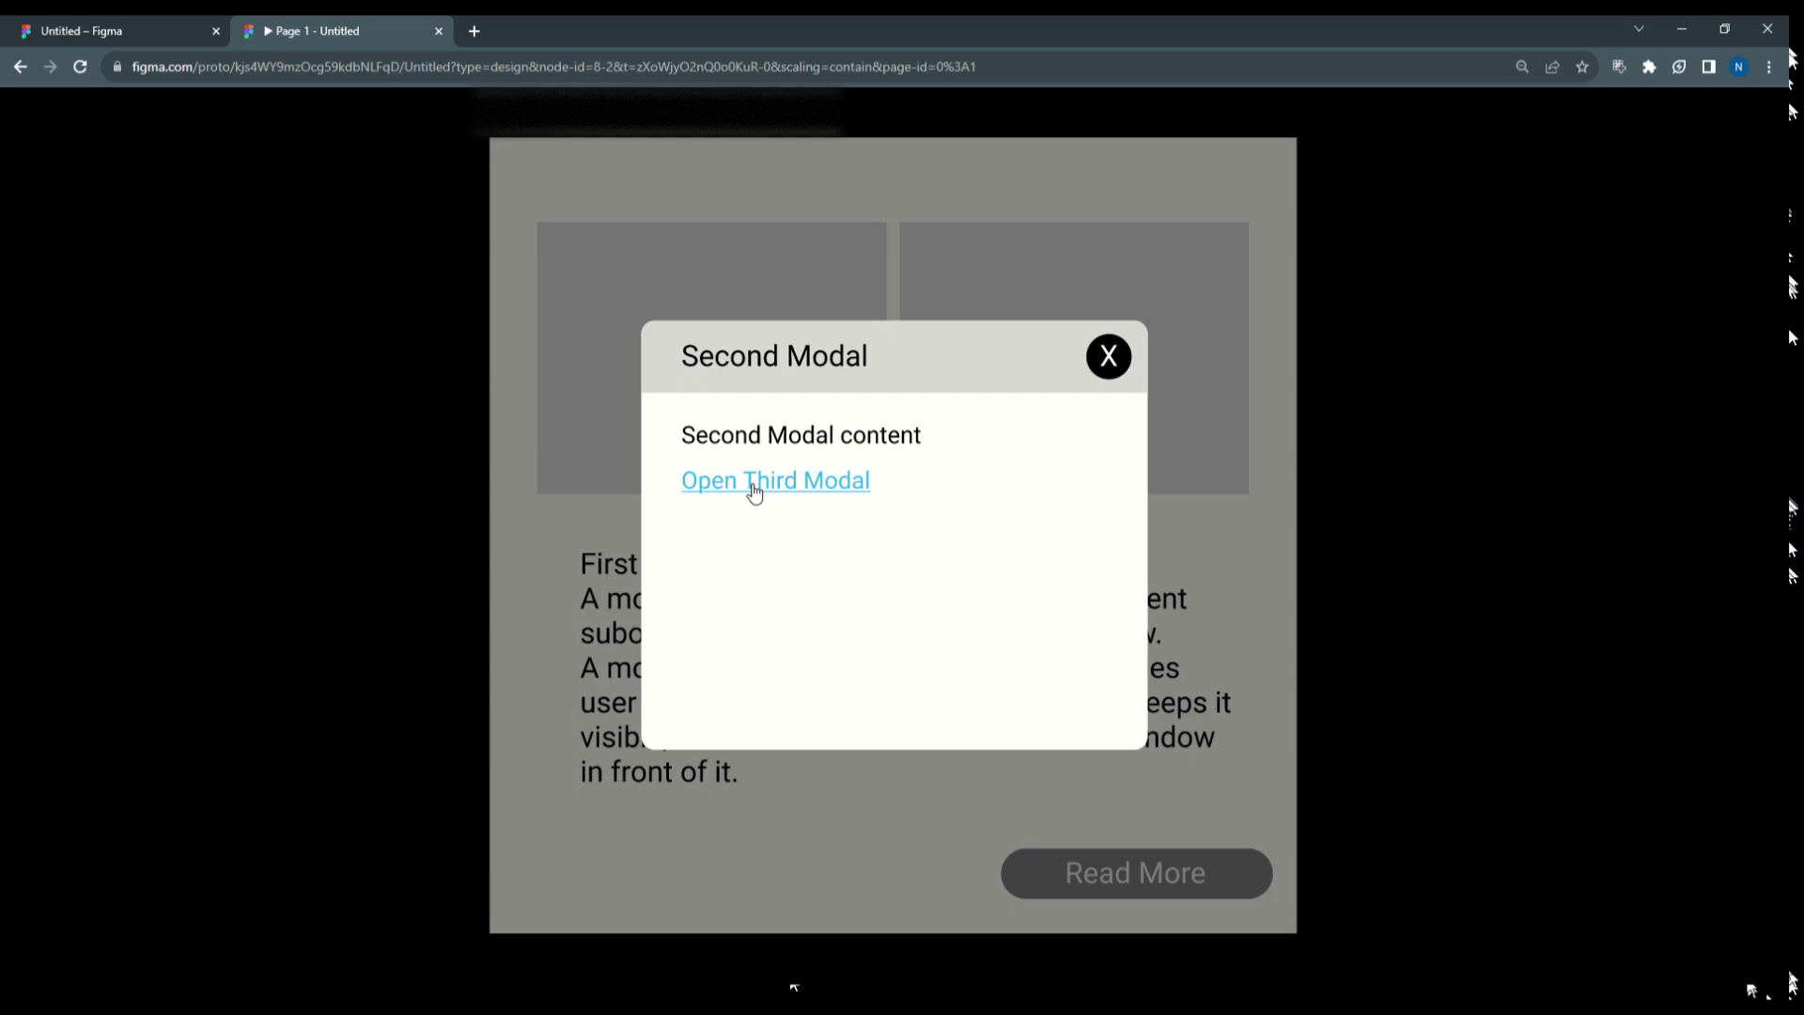
left_click(751, 486)
left_click(1108, 356)
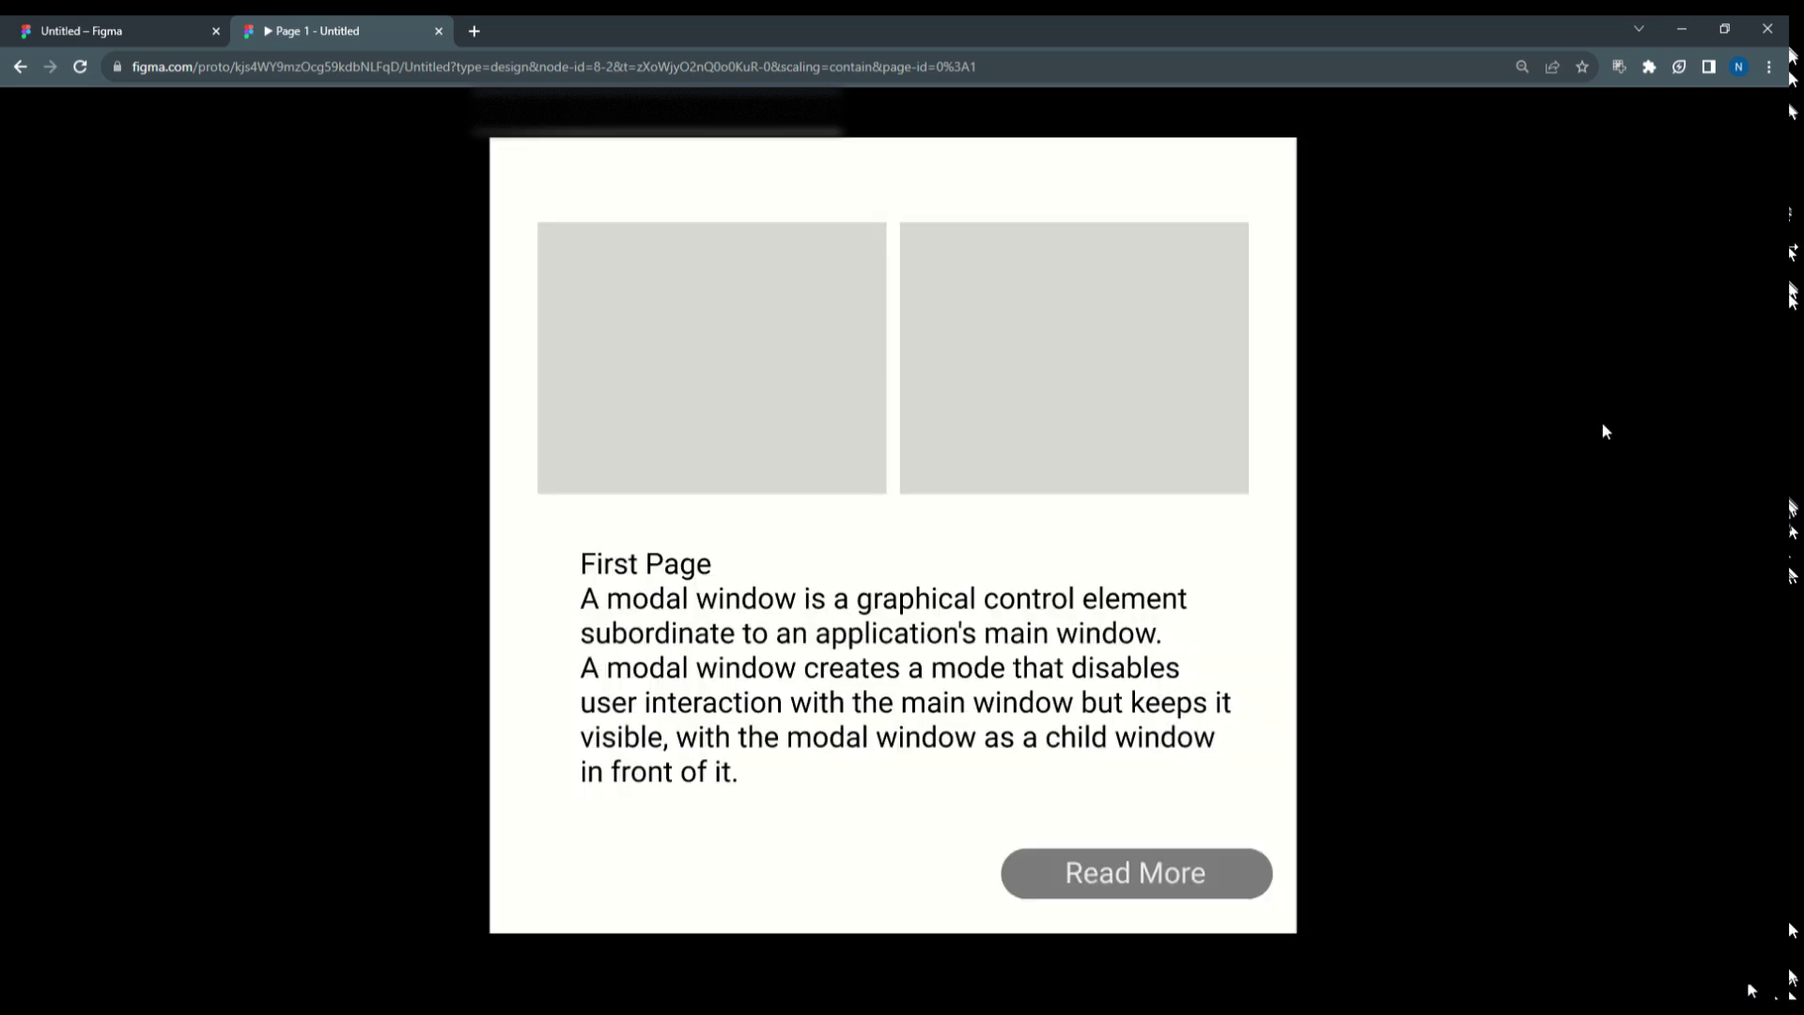
left_click(149, 31)
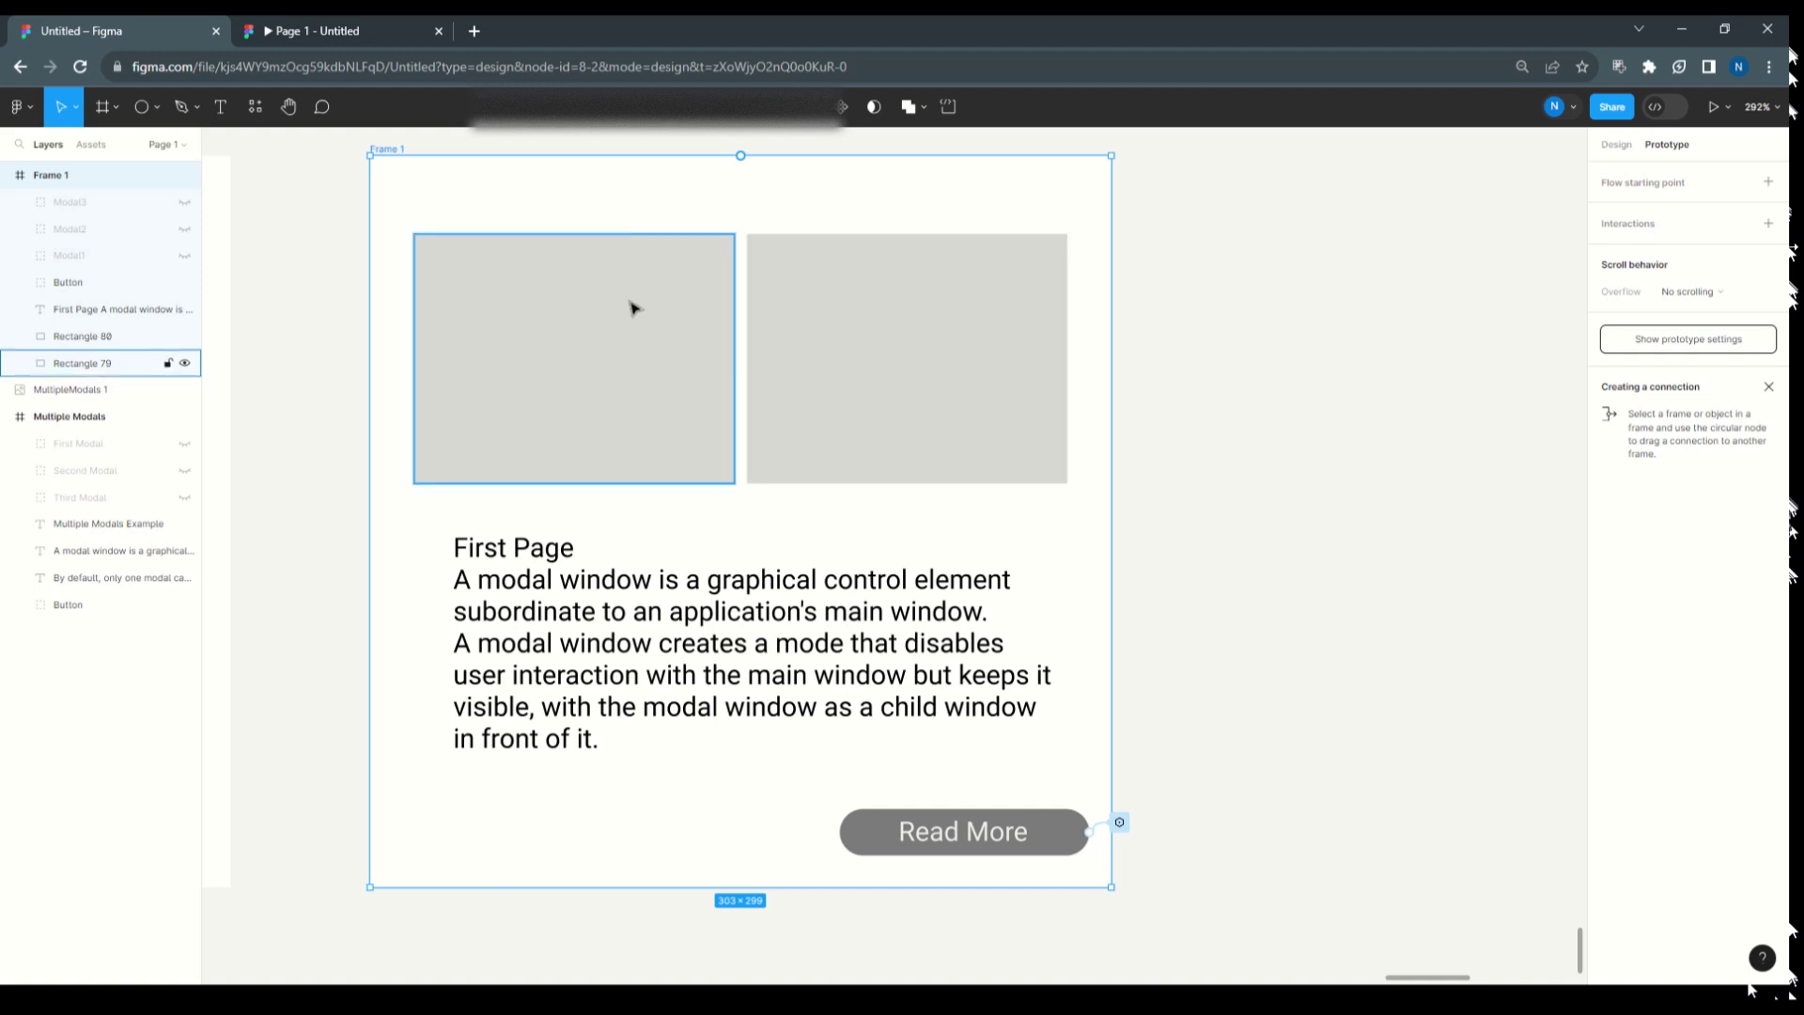